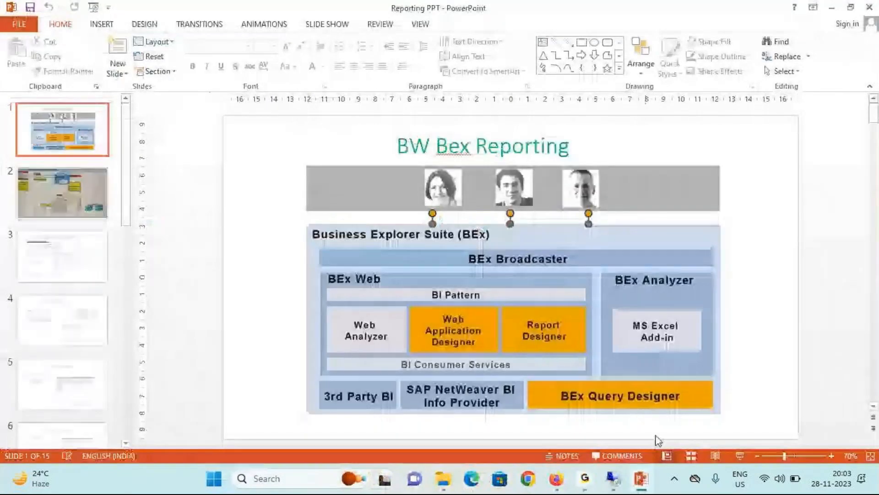
Present the BW Bex Reporting slide as a full-screen slide show, and return to the editing view.
click(739, 456)
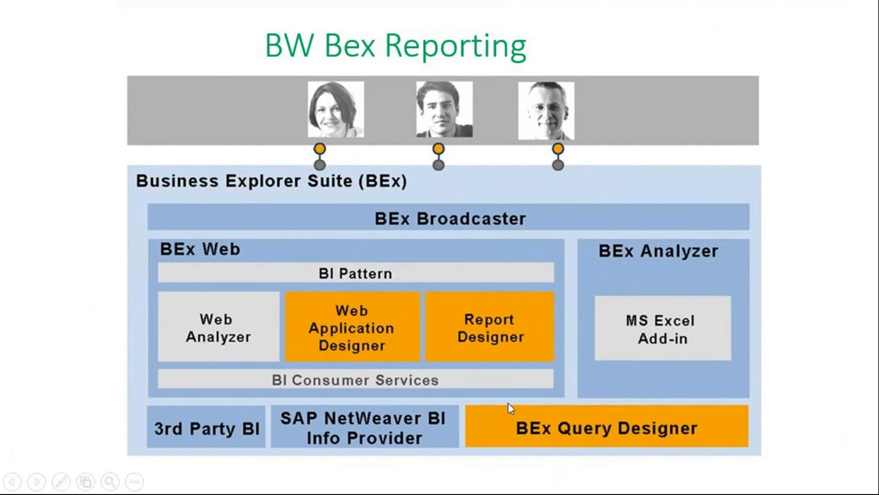
key(Escape)
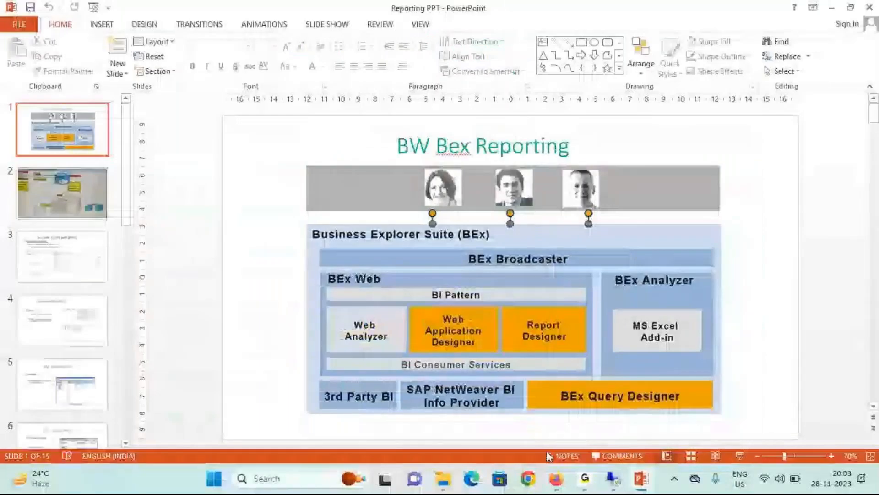
Open the WAD text file from the Reporting folder in File Explorer and maximize its window.
click(443, 479)
click(135, 261)
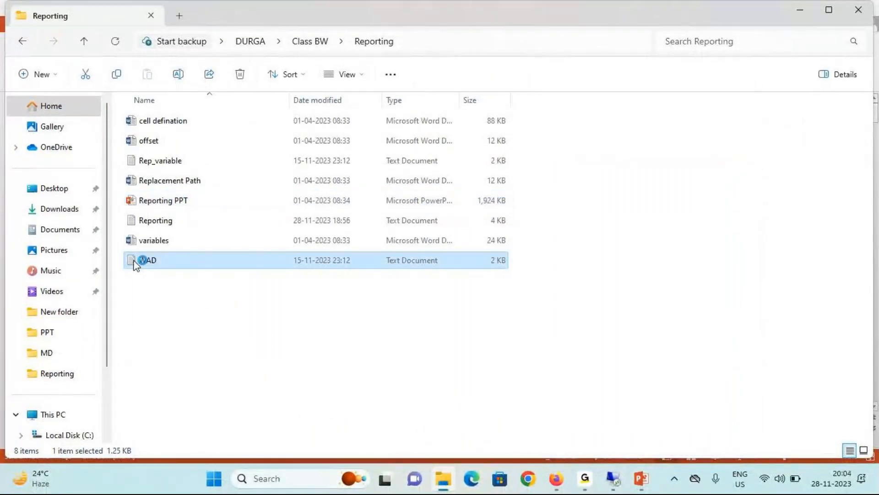
double_click(135, 265)
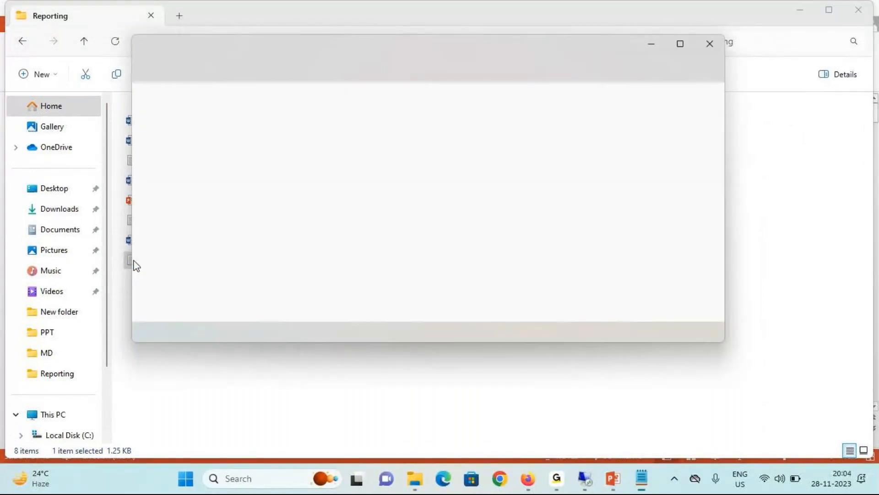
click(683, 44)
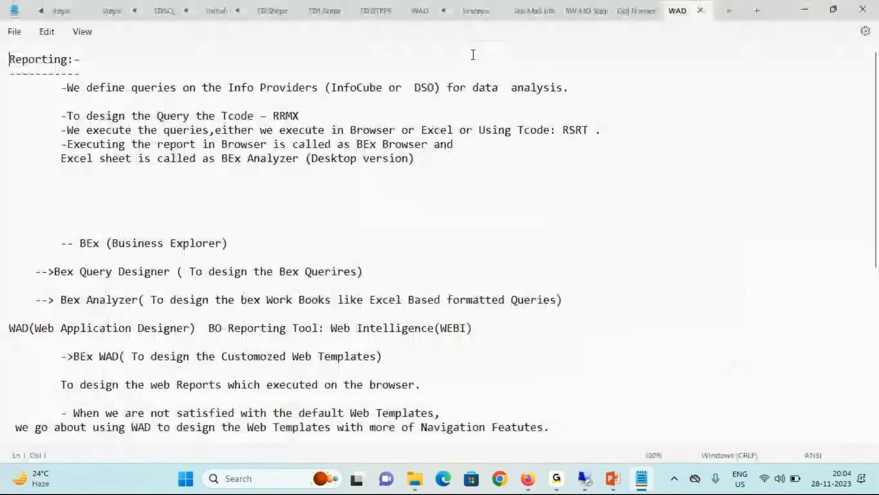
Highlight the info providers (InfoCube or DSO) in the note about defining queries, and clear the selection.
drag(63, 87, 434, 94)
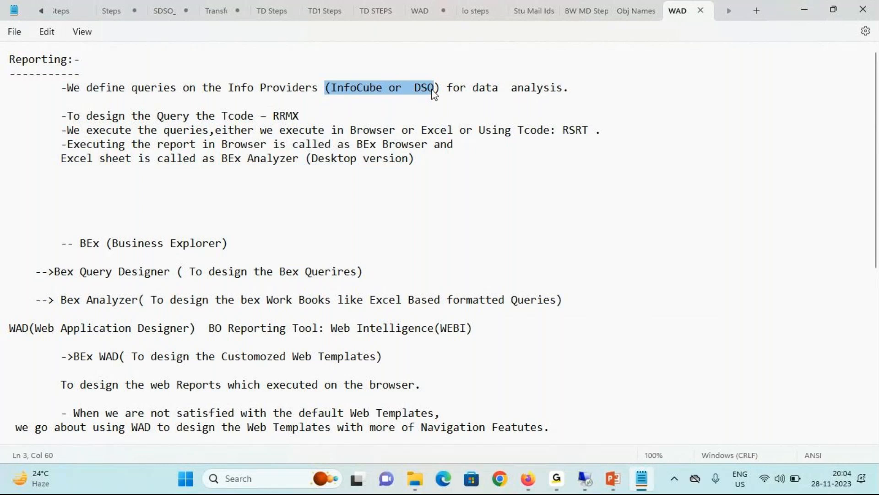
click(475, 88)
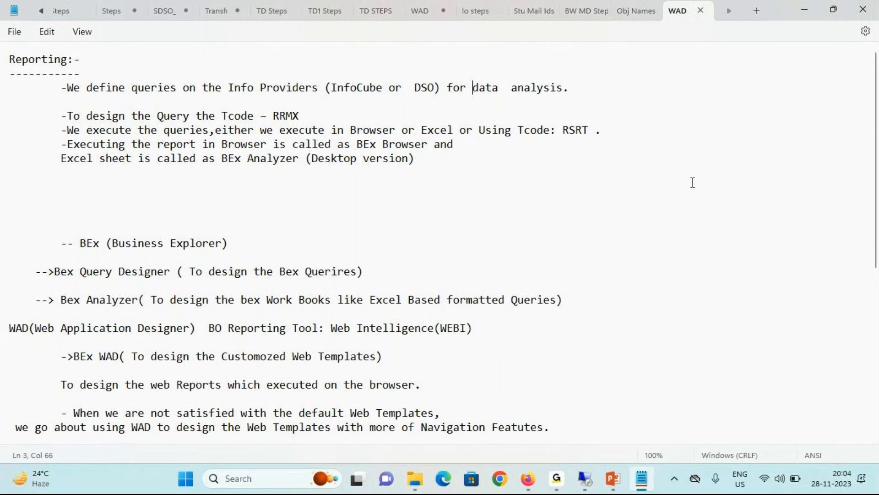
Switch to the Reporting PPT presentation in PowerPoint and display slide 2 with the query execution process diagram.
click(628, 424)
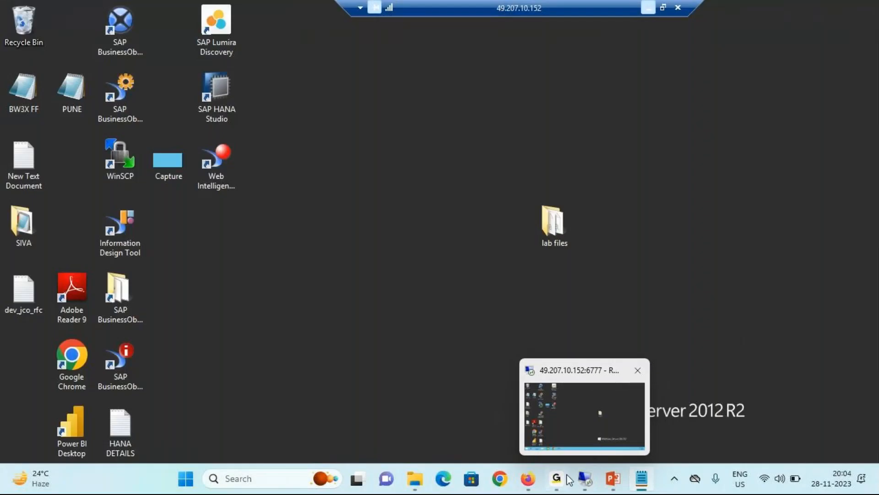
click(568, 479)
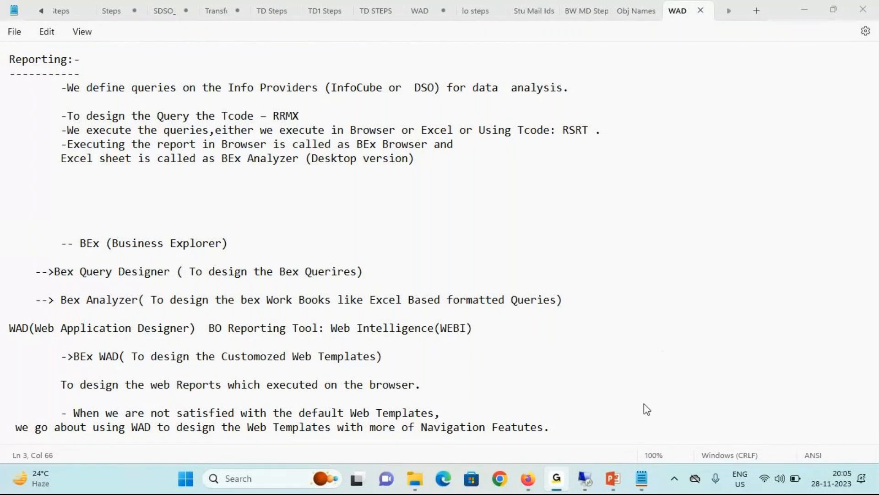
mouse_move(613, 478)
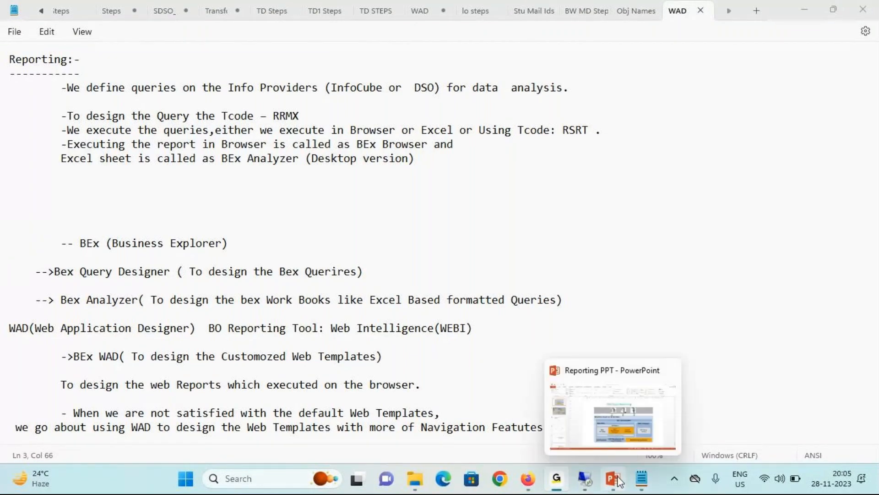
click(654, 424)
click(78, 186)
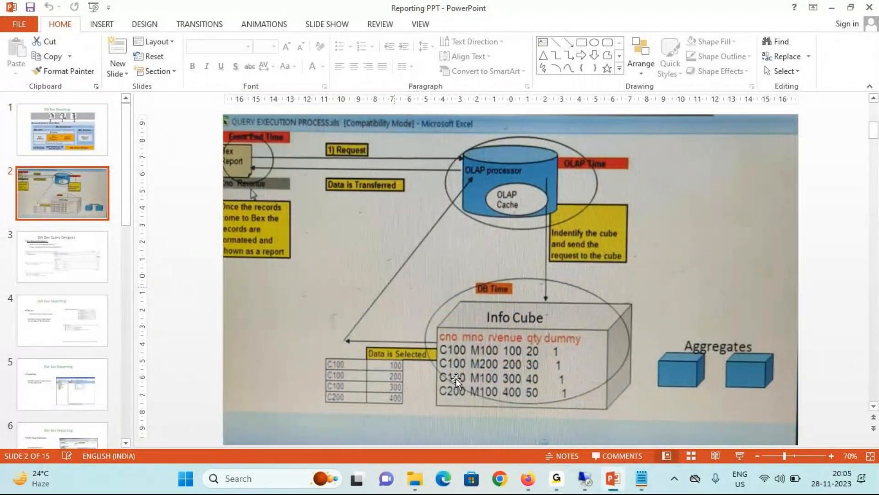
Switch back to the WAD notes in Notepad and highlight the lines on designing queries with RRMX and executing them with RSRT.
click(642, 478)
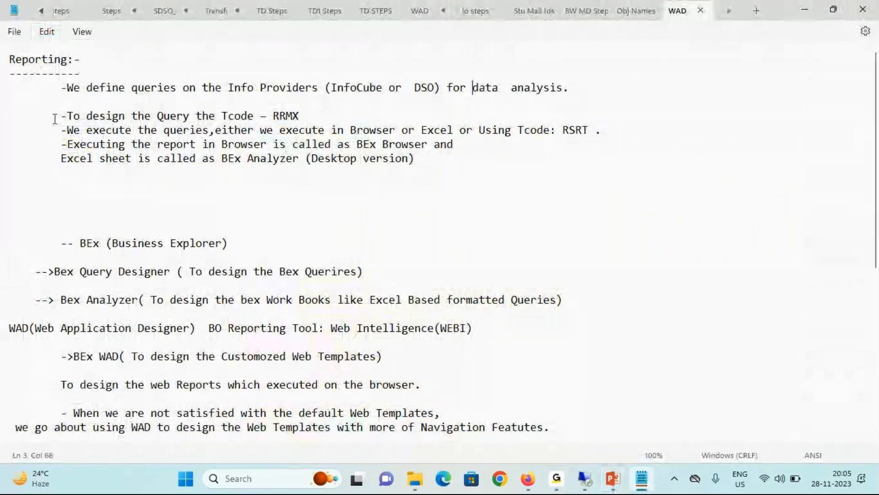
drag(67, 116, 301, 116)
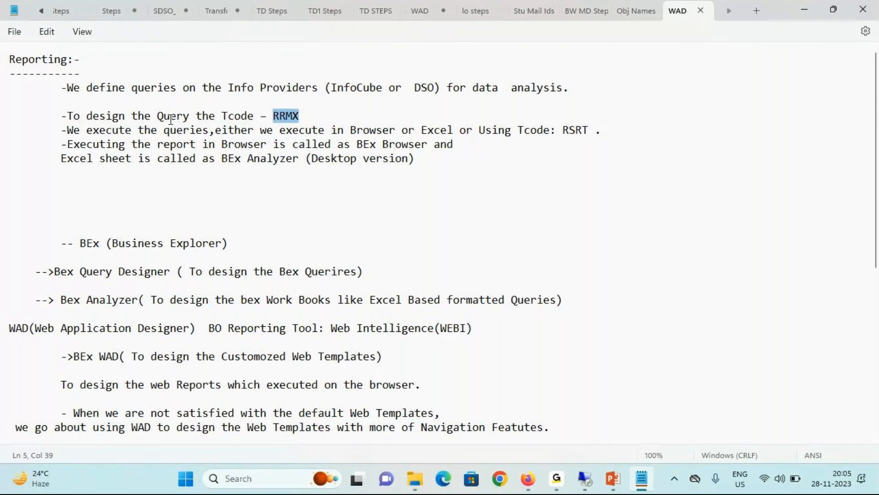
drag(67, 131, 539, 133)
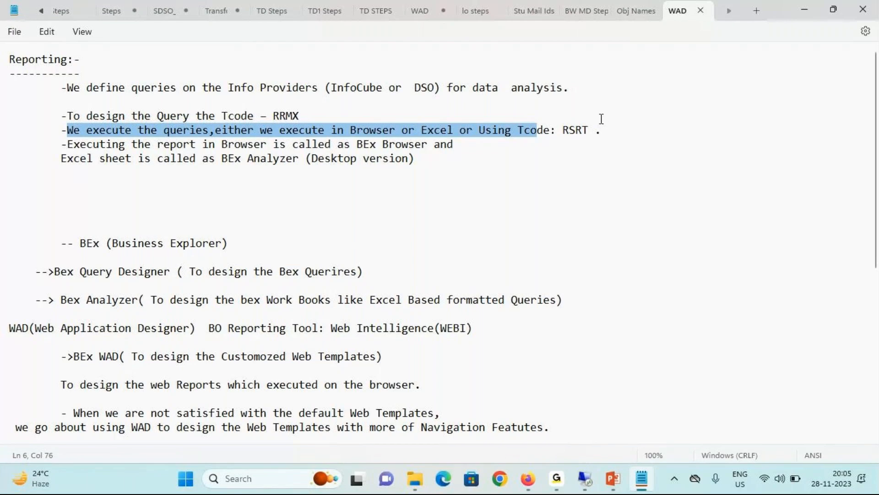
drag(563, 129, 588, 130)
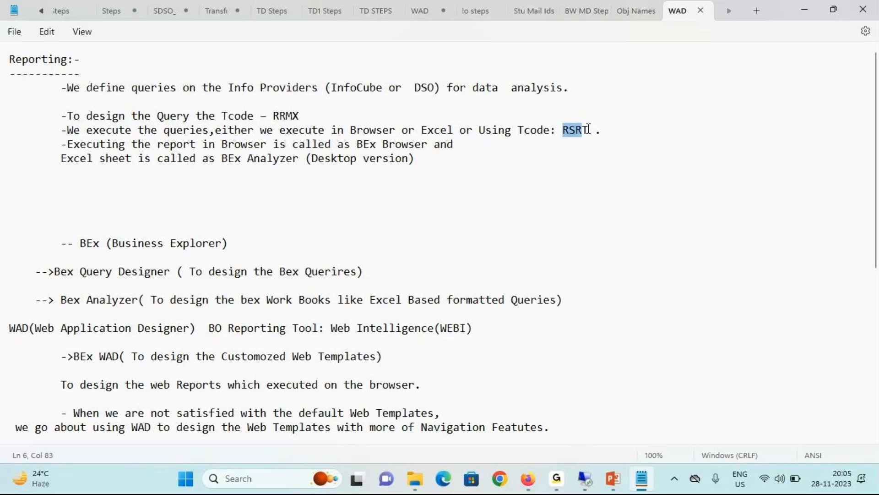
Highlight the Bex Query Designer and Bex Analyzer descriptions, and mark the RRMX transaction code in the query design line.
scroll(587, 128, down, 5)
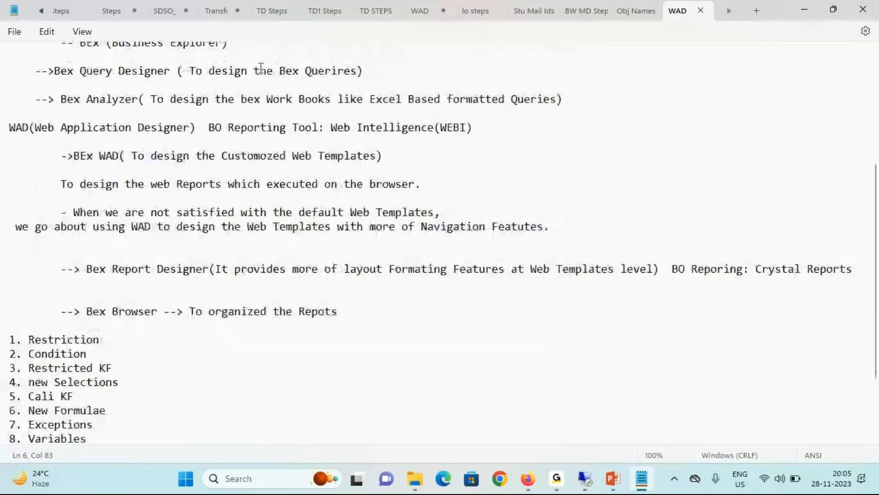
scroll(261, 69, up, 1)
drag(54, 156, 346, 154)
drag(60, 183, 558, 190)
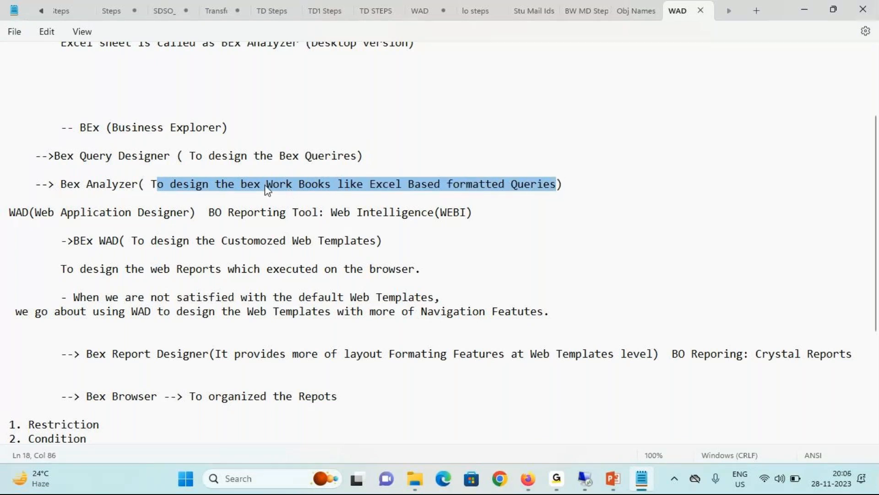
scroll(245, 177, up, 3)
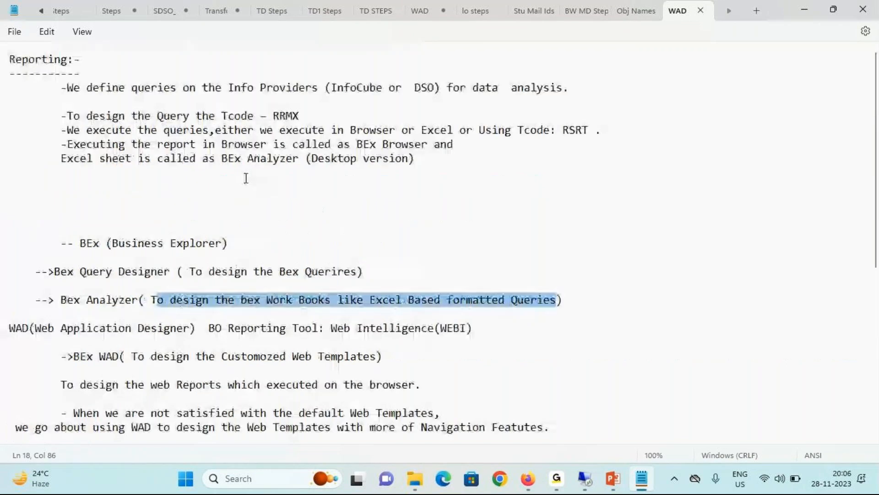
drag(273, 117, 306, 117)
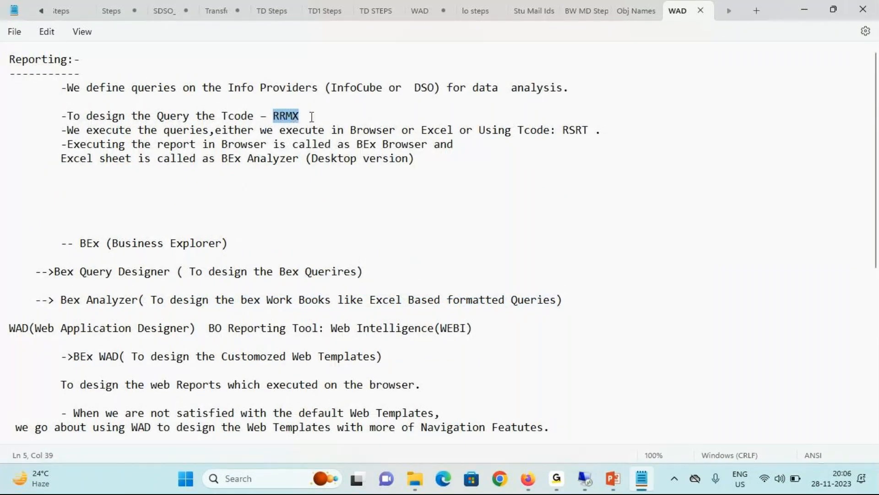
Highlight the BEx WAD notes line by line, from customized web templates through browser reports to the extra navigation features.
scroll(504, 191, down, 3)
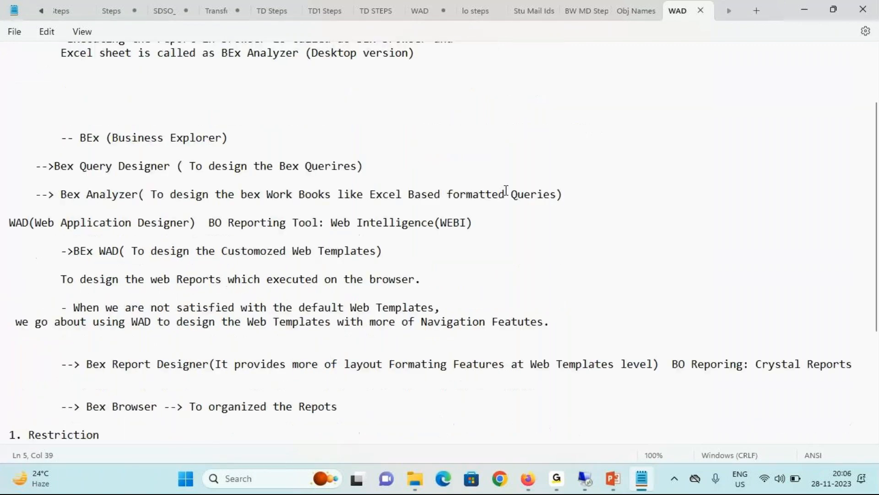
drag(9, 223, 157, 223)
drag(135, 250, 378, 252)
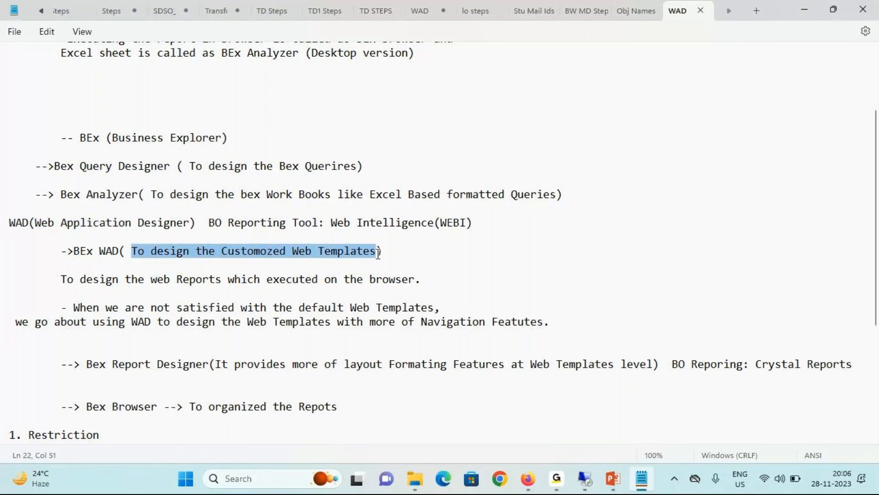
click(108, 221)
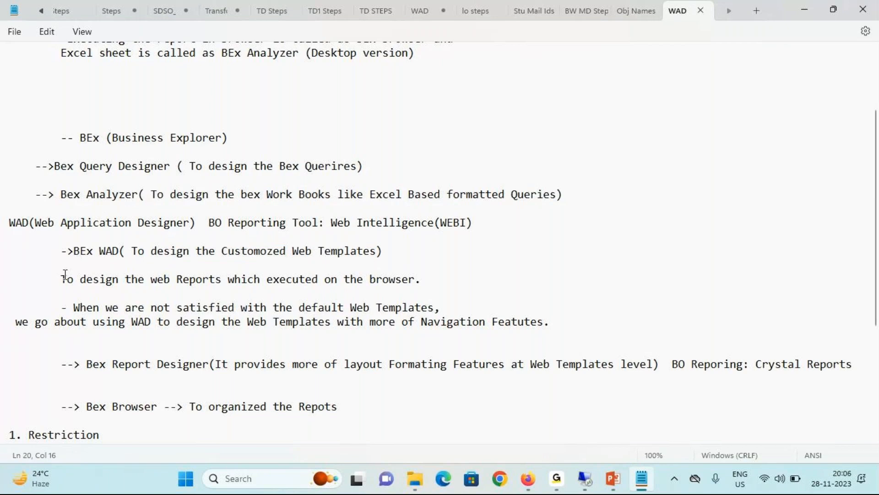
drag(63, 278, 408, 279)
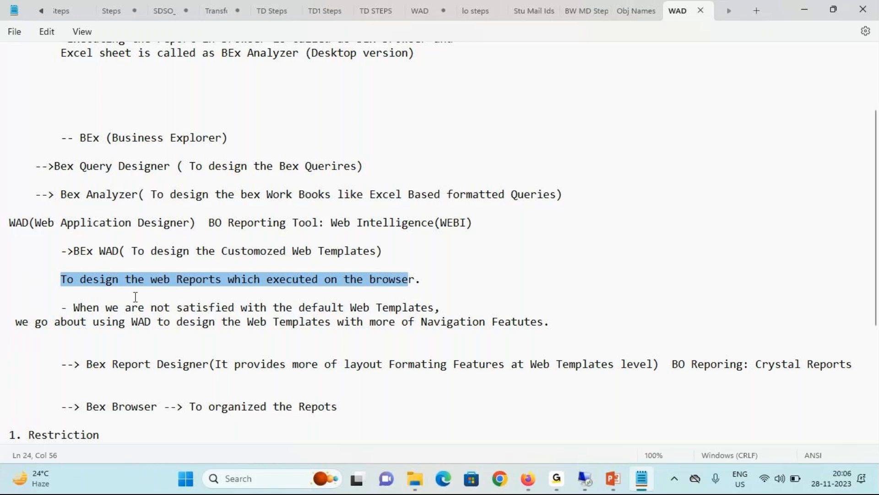
drag(74, 308, 438, 307)
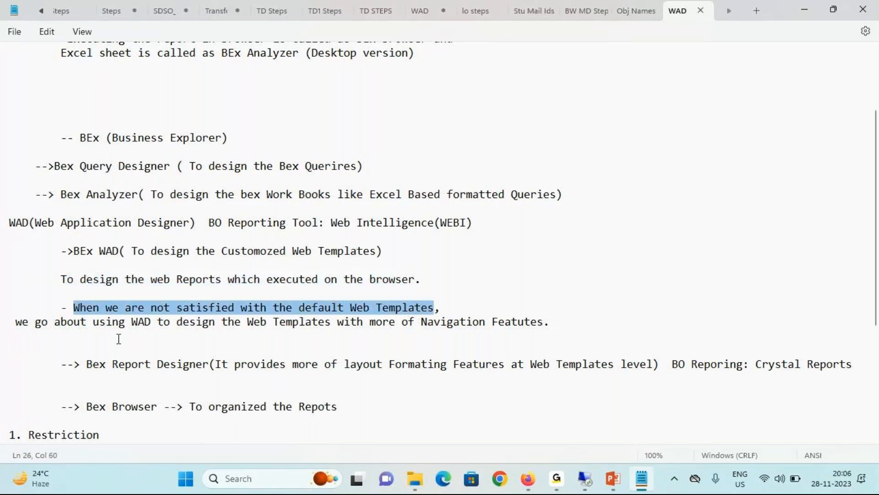
drag(16, 321, 544, 320)
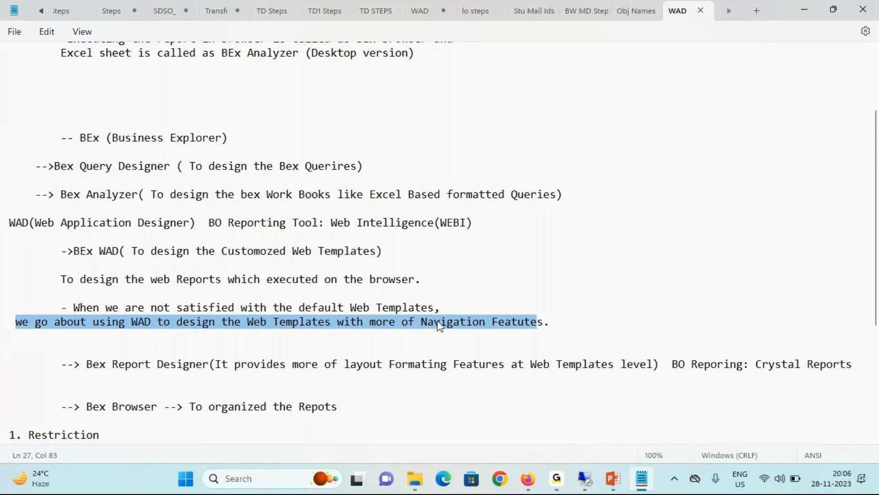
Highlight Web Application Designer and its BO Reporting Tool counterpart, WEBI, on the WAD heading line.
drag(36, 223, 191, 219)
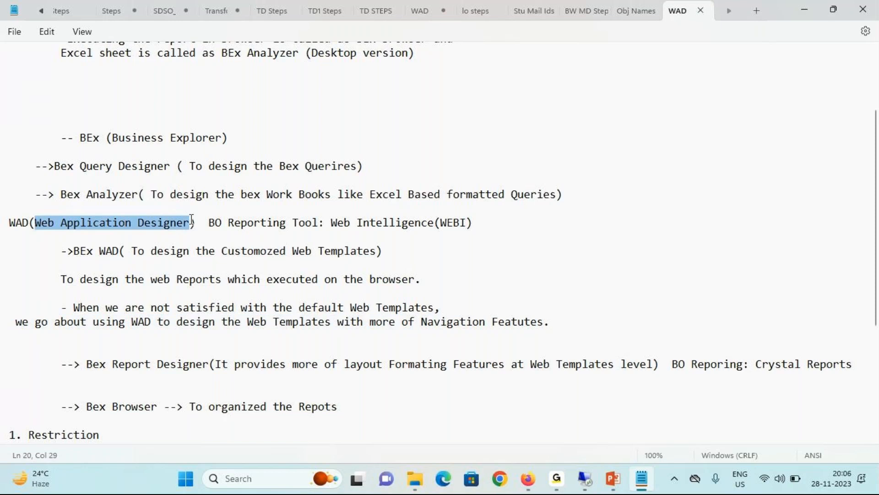
click(441, 223)
drag(441, 223, 466, 223)
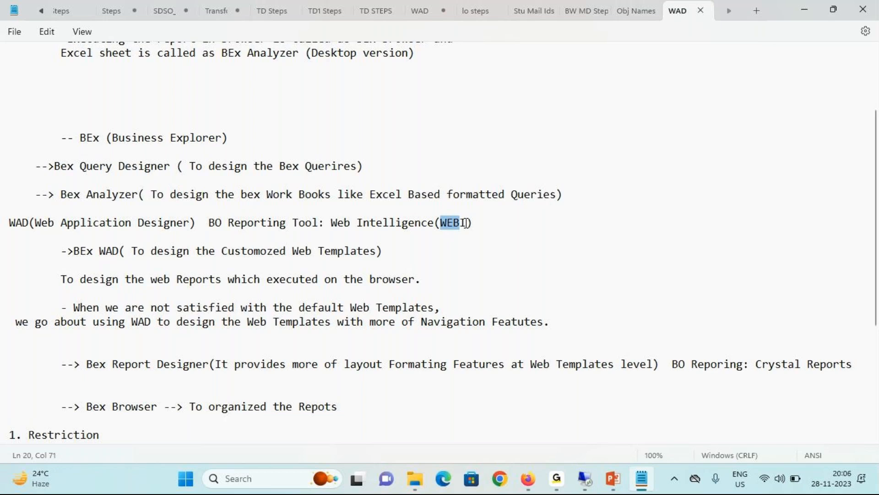
drag(210, 223, 312, 223)
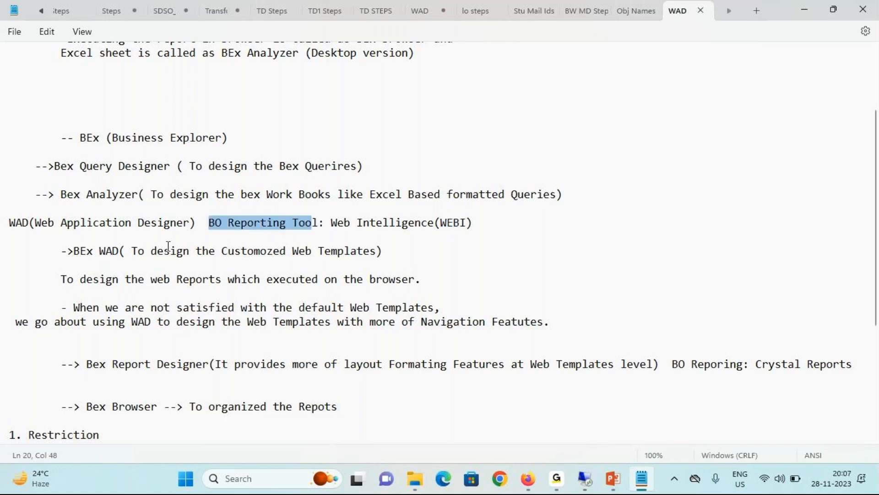
Highlight Bex Report Designer, its web templates level, and Crystal Reports as its BO counterpart.
drag(87, 364, 211, 365)
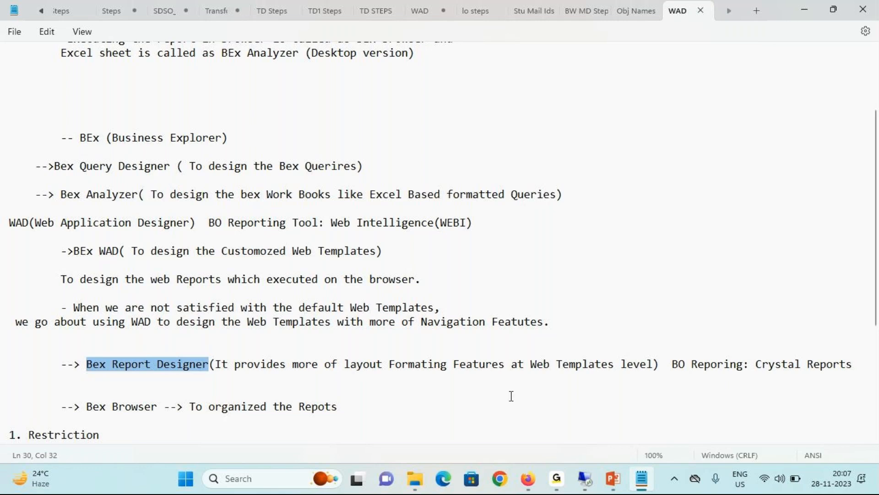
drag(530, 365, 654, 362)
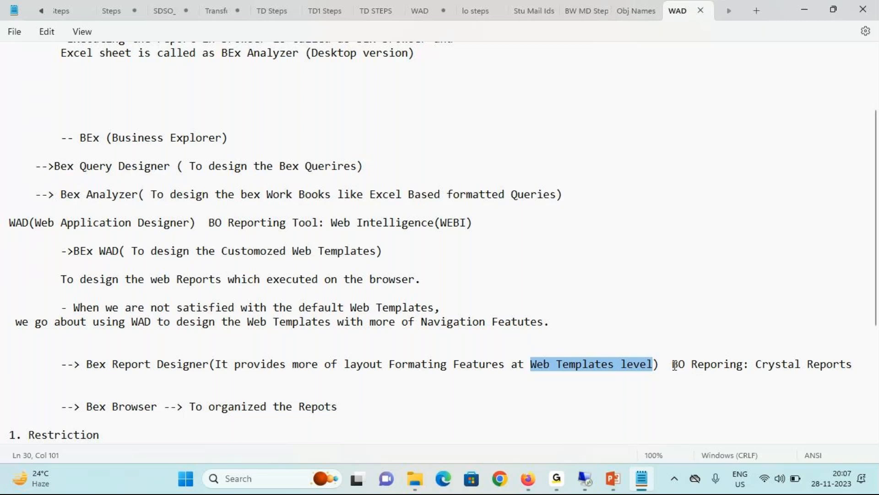
drag(673, 365, 851, 365)
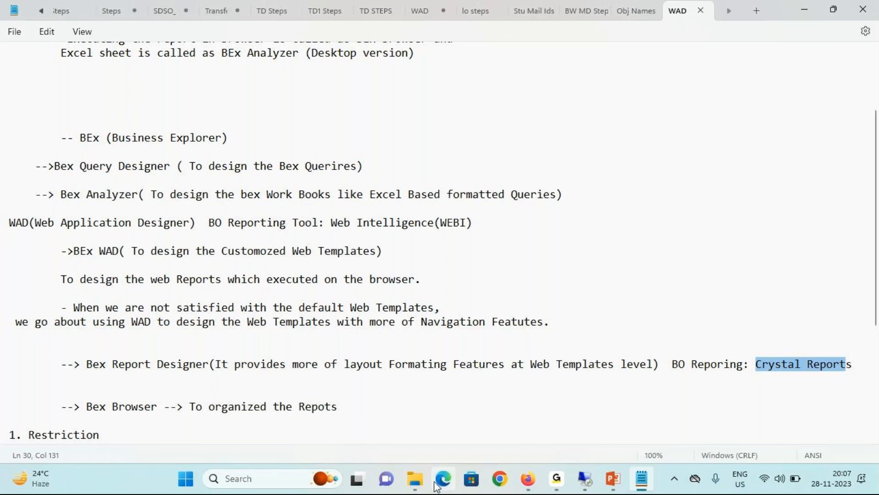
Open the Reporting text document from the Reporting folder in File Explorer.
mouse_move(419, 481)
click(441, 447)
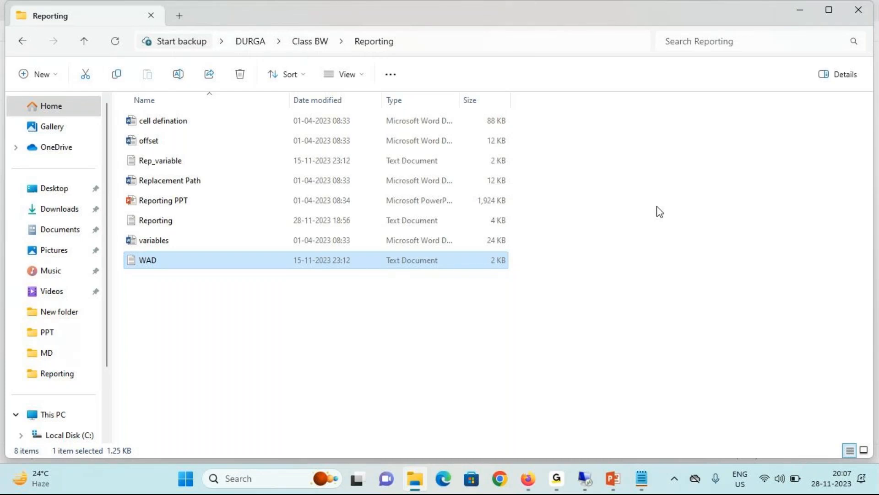
double_click(156, 221)
click(630, 156)
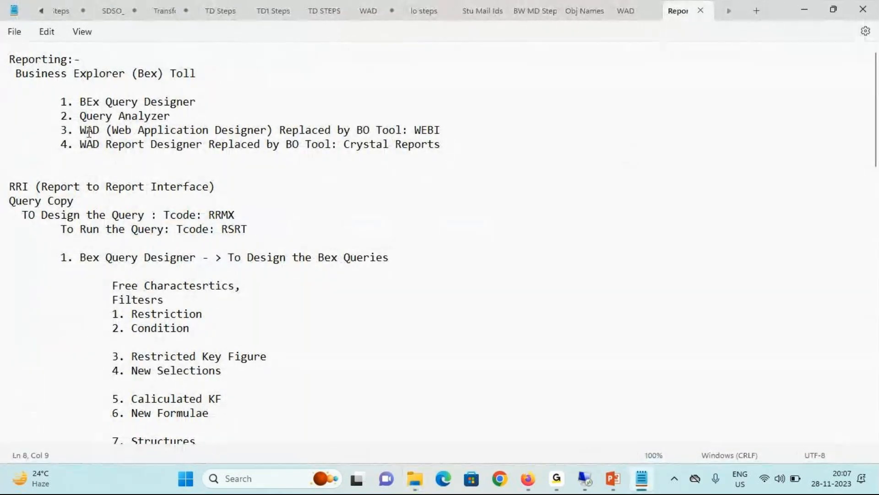
Highlight the BEx tool list in turn: Query Designer and Query Analyzer, WAD replaced by WEBI, and Report Designer replaced by Crystal Reports.
drag(80, 101, 184, 116)
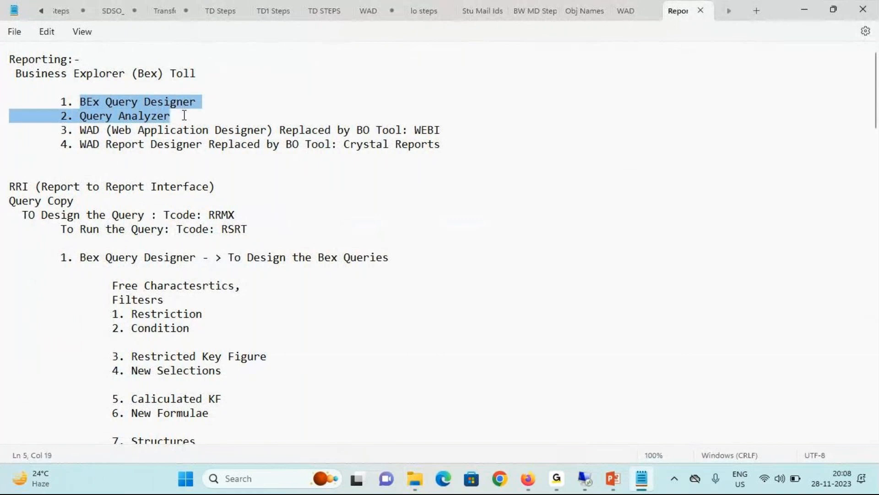
drag(80, 131, 447, 129)
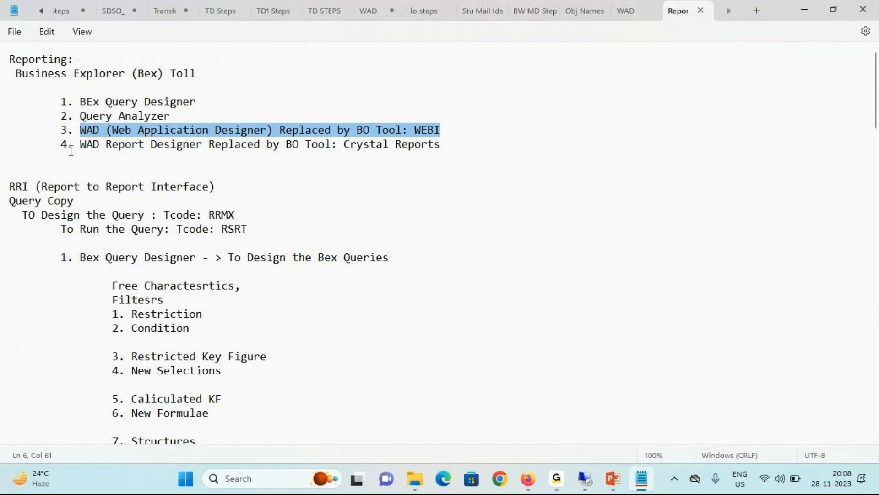
drag(80, 145, 450, 144)
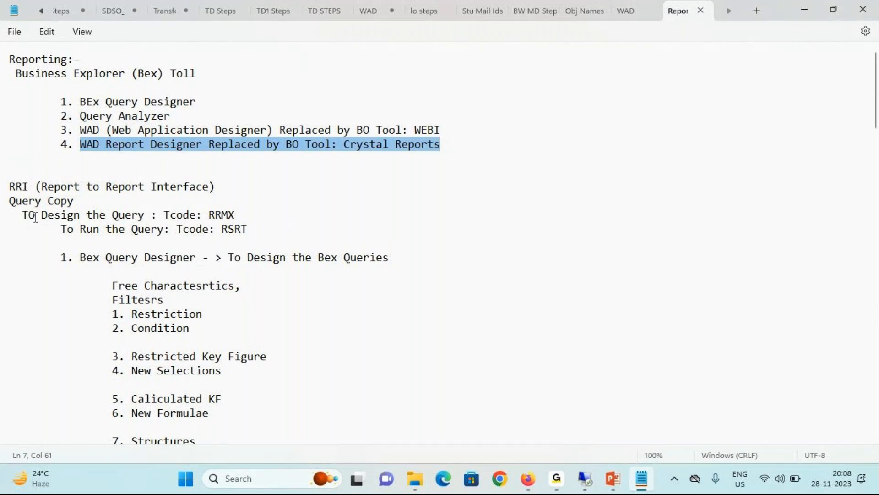
Highlight the transaction codes RRMX for designing a query and RSRT for running it.
click(210, 214)
double_click(211, 214)
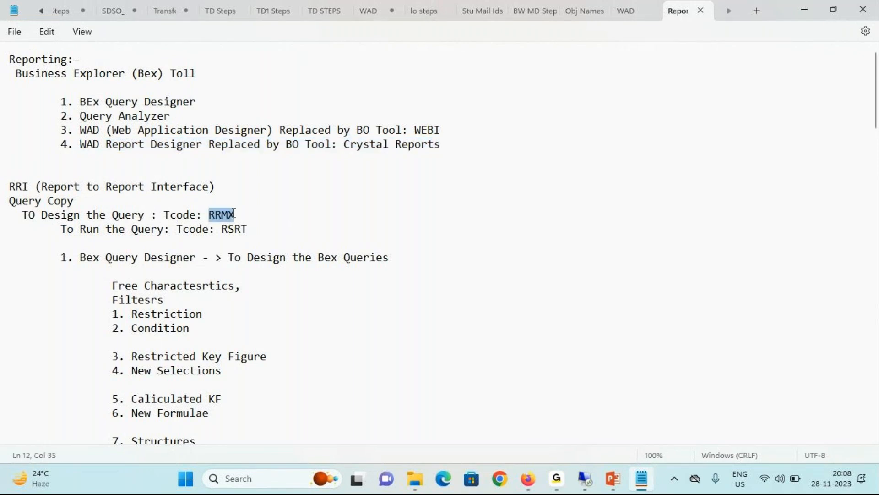
click(67, 229)
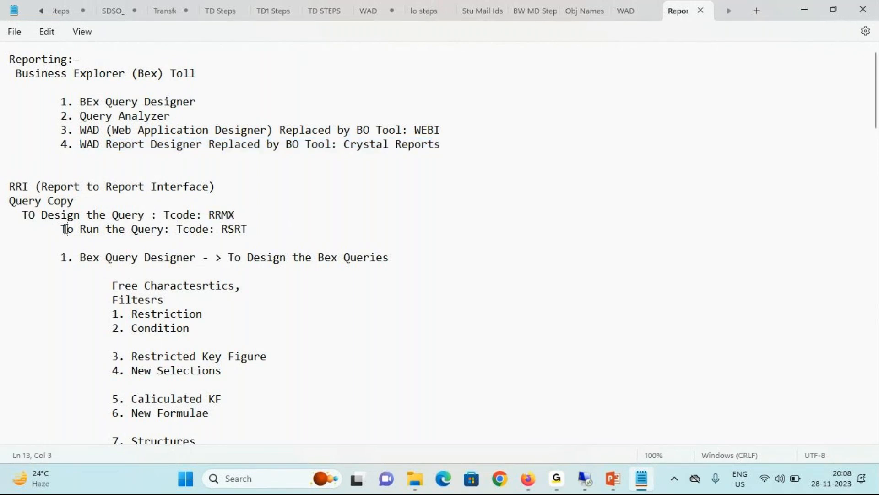
drag(221, 229, 249, 229)
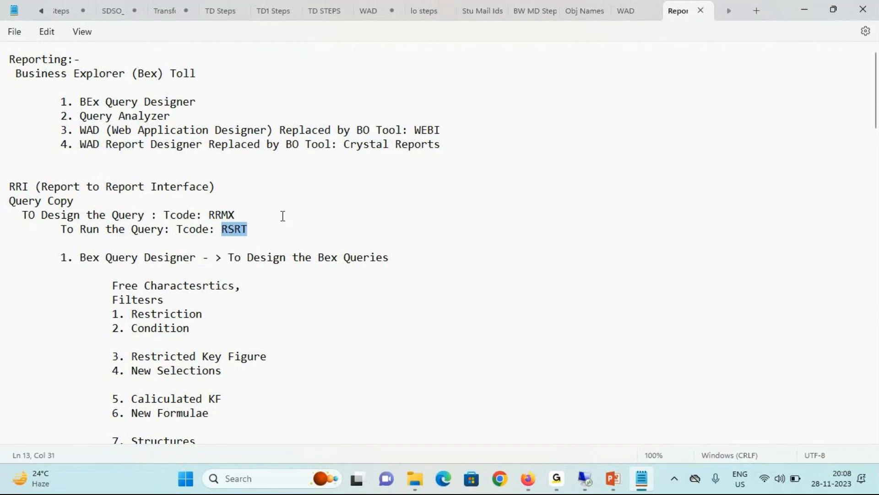
Switch to SAP Logon in the remote desktop session and log on to BW4_ON_HANA with the user name and password.
click(586, 478)
click(251, 480)
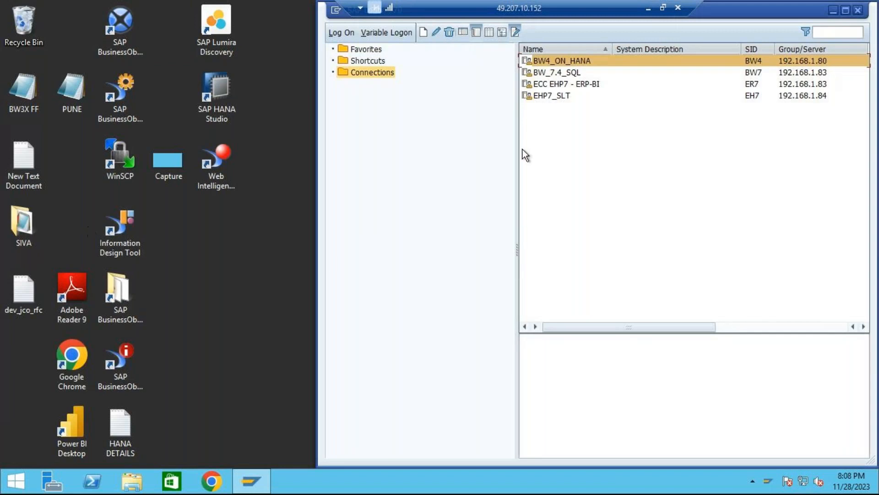
double_click(573, 60)
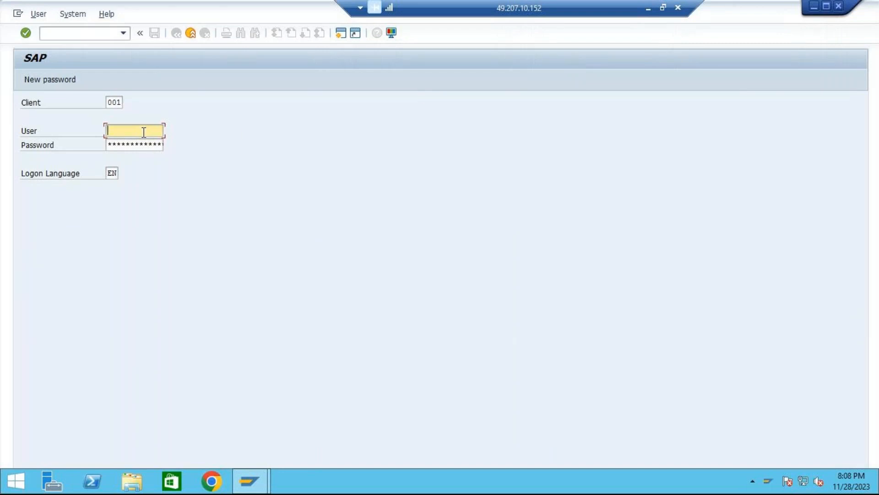
text(best)
key(Tab)
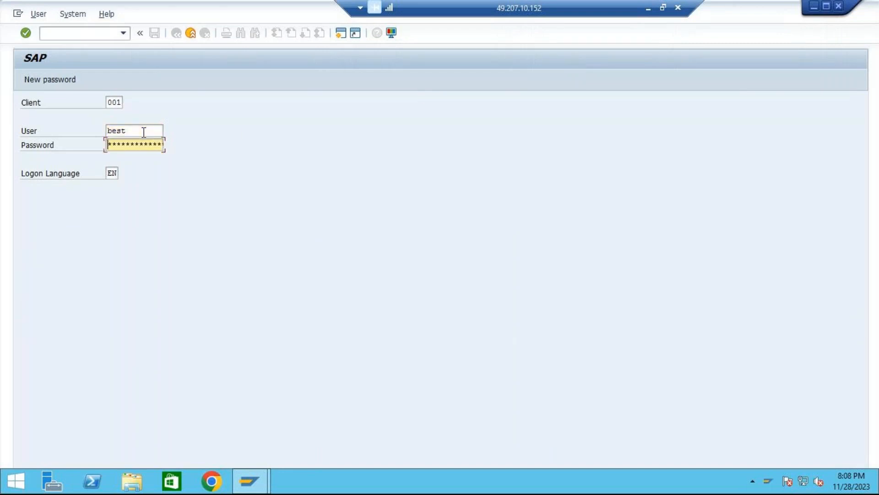
text(*********)
key(Return)
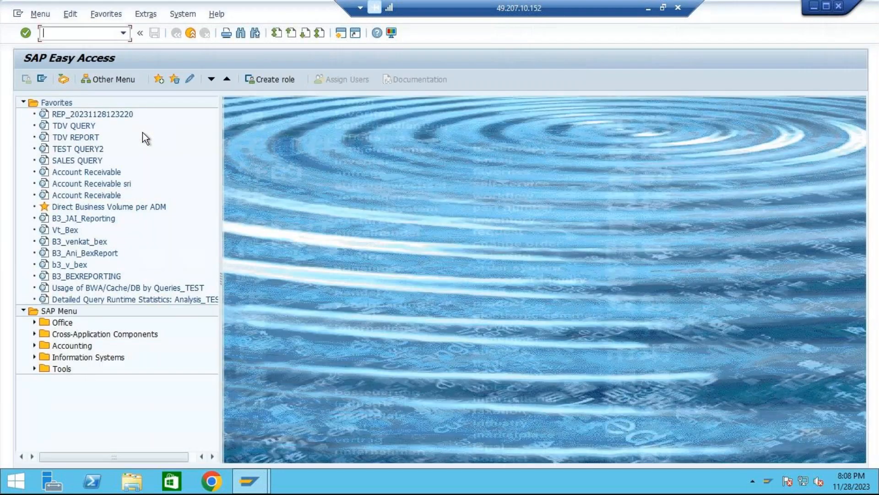
Try to launch BEx through RRMX from the RSA1 workbench, allowing SAP GUI to create and execute RRMX.7xbex.
text(rsa1)
key(Return)
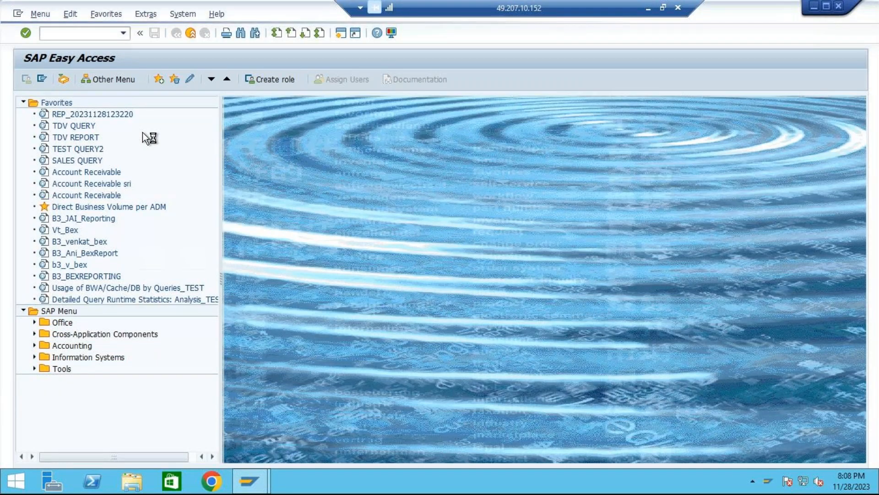
text(/nRRMX)
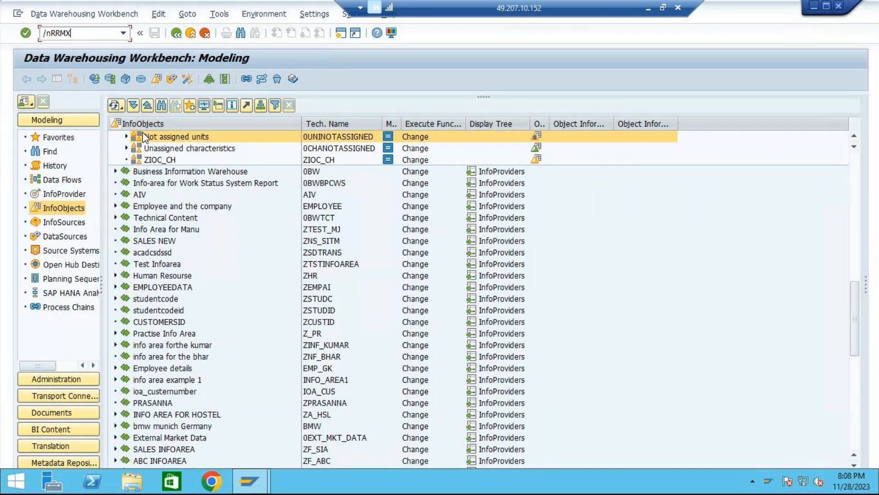
key(Return)
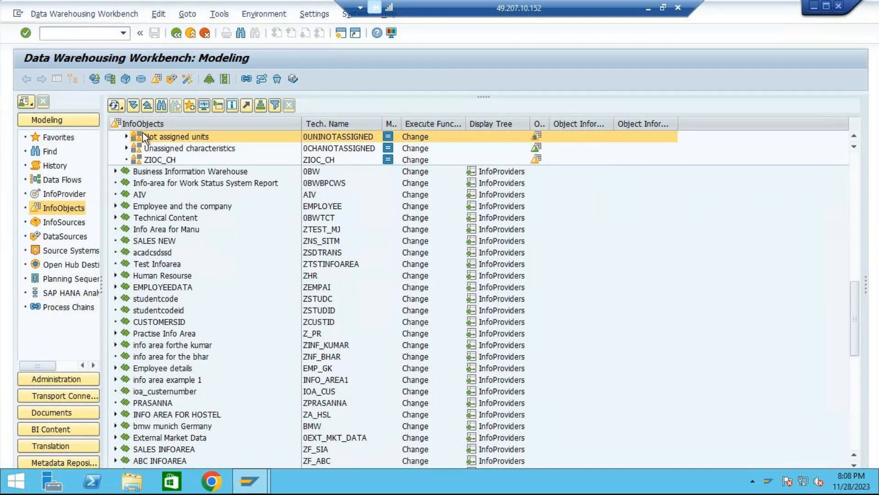
click(277, 287)
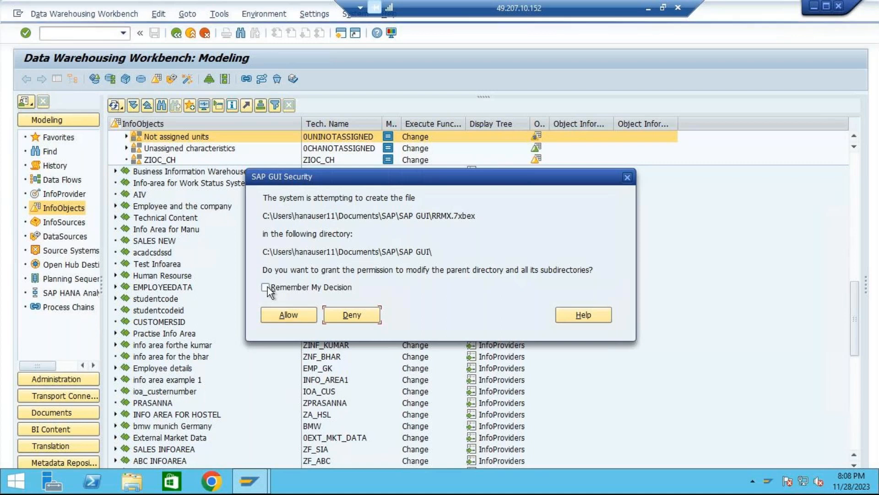
click(300, 314)
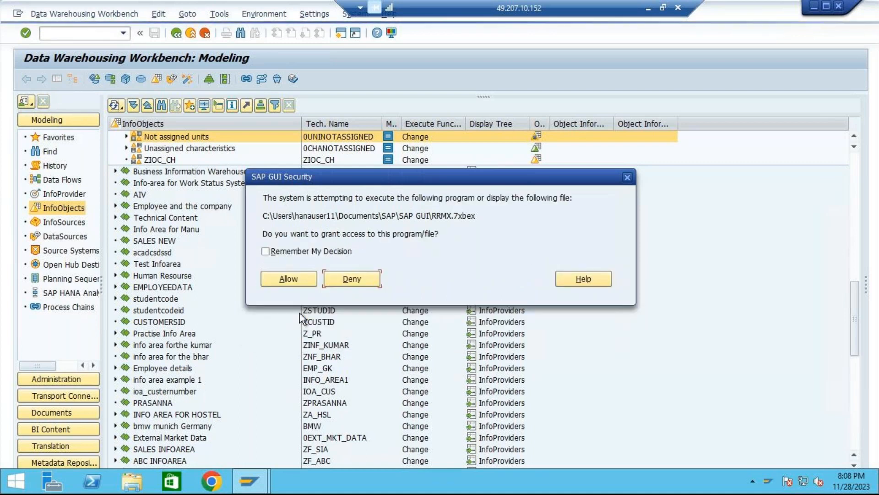
click(292, 279)
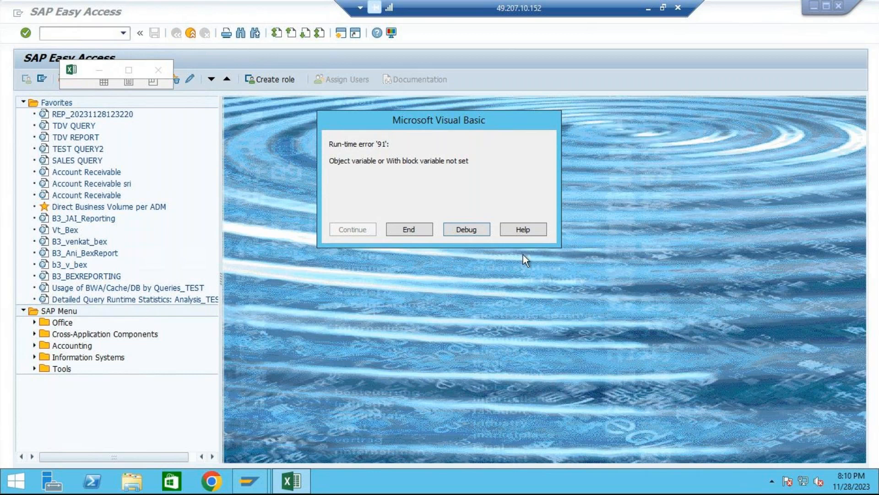
Find and launch Query Designer through the Windows search, and end the Visual Basic run-time error covering its logon window.
click(728, 46)
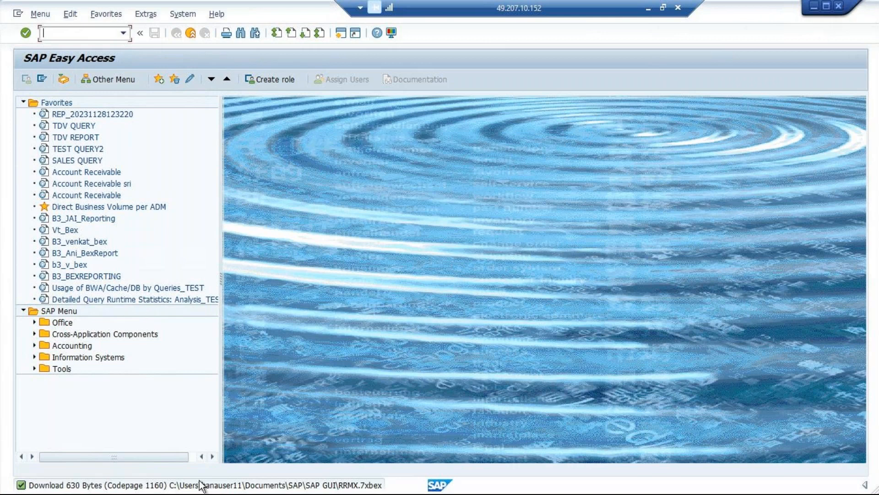
key(super+d)
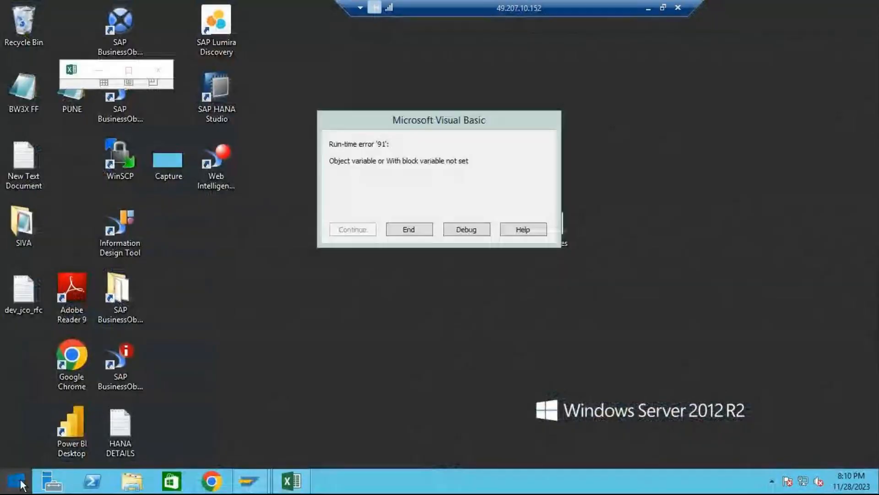
click(21, 481)
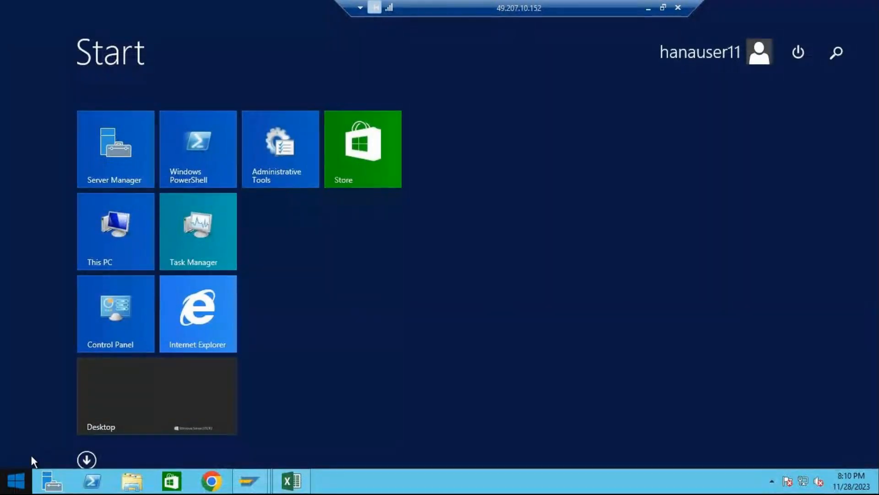
click(838, 54)
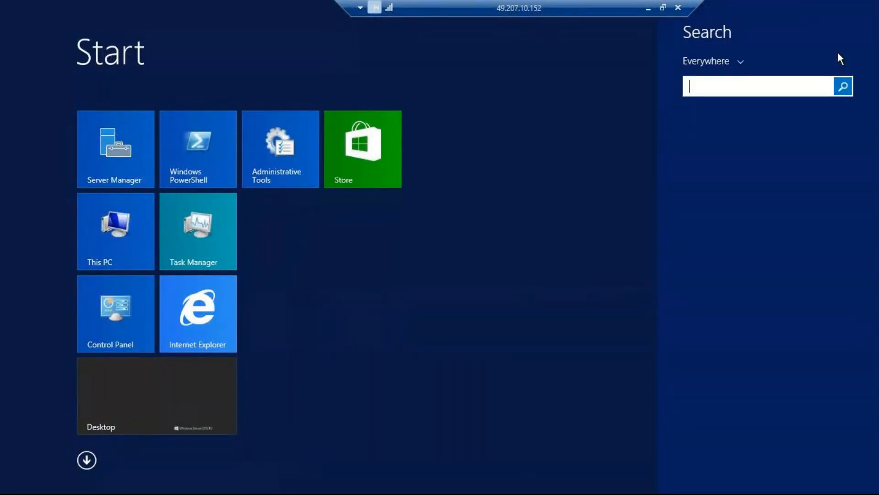
text(QUERy Designer)
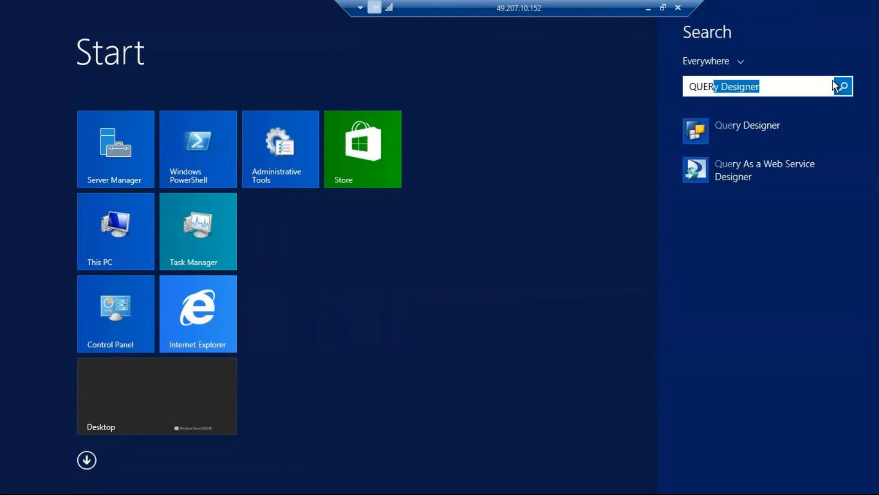
click(756, 125)
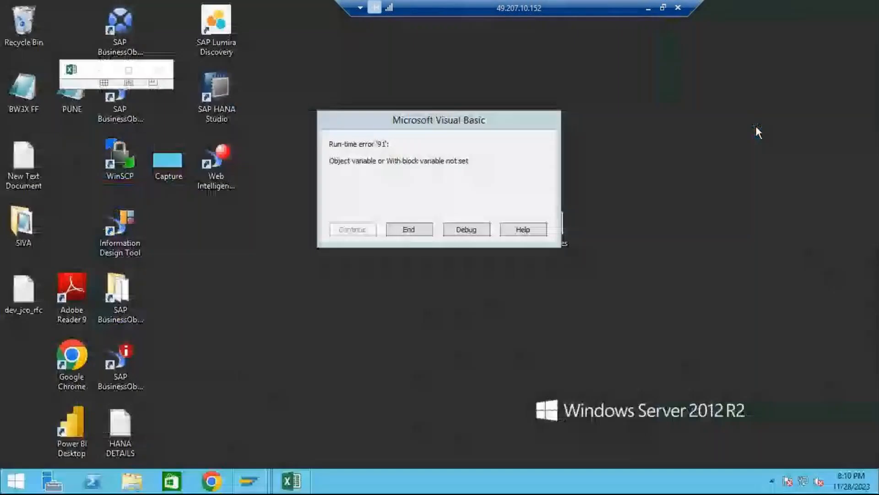
click(481, 118)
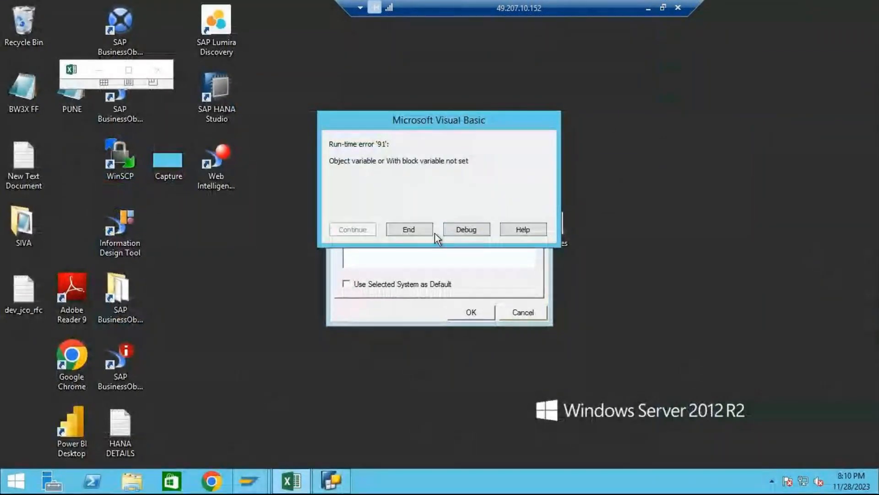
click(418, 232)
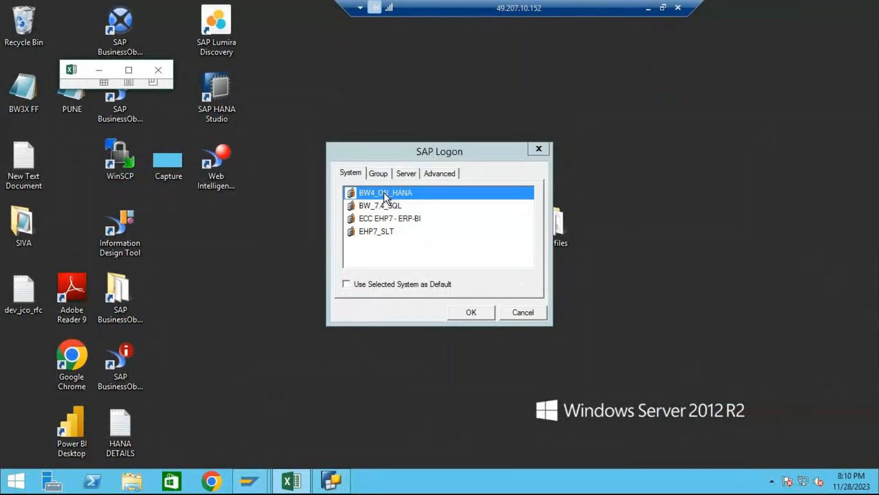
Log on to BW4_ON_HANA for Query Designer with the account password and close the leftover Excel window.
click(468, 311)
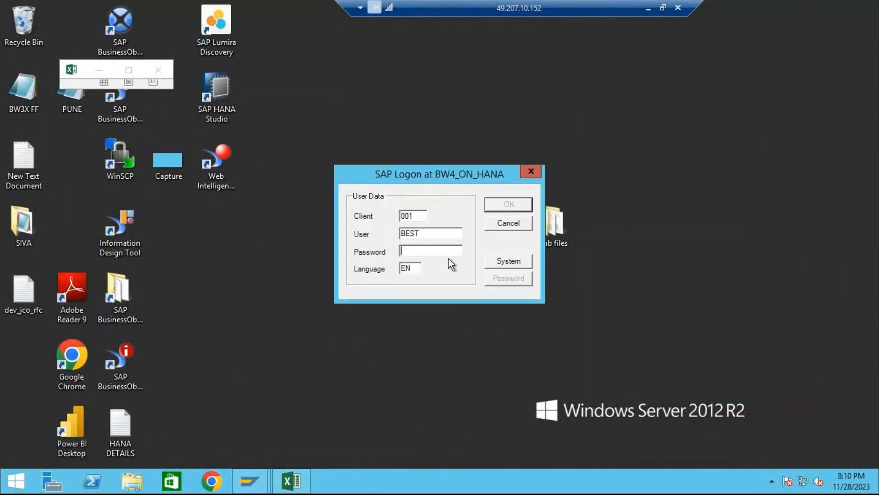
text(**********)
key(Return)
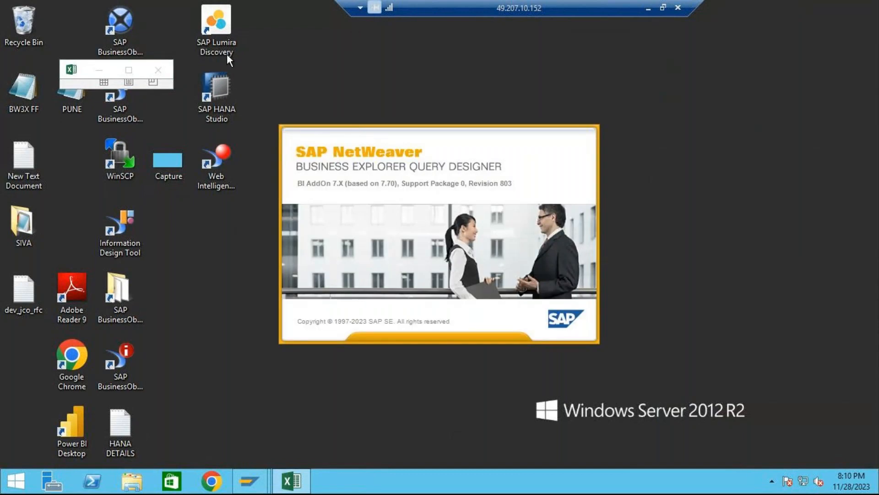
click(158, 69)
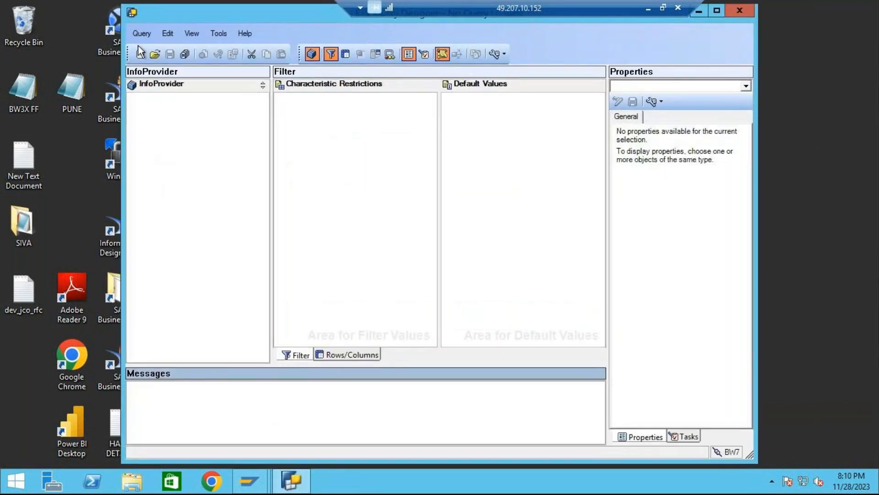
Start a new query in BEx Query Designer and open the Find search for choosing its InfoProvider.
drag(278, 8, 250, 24)
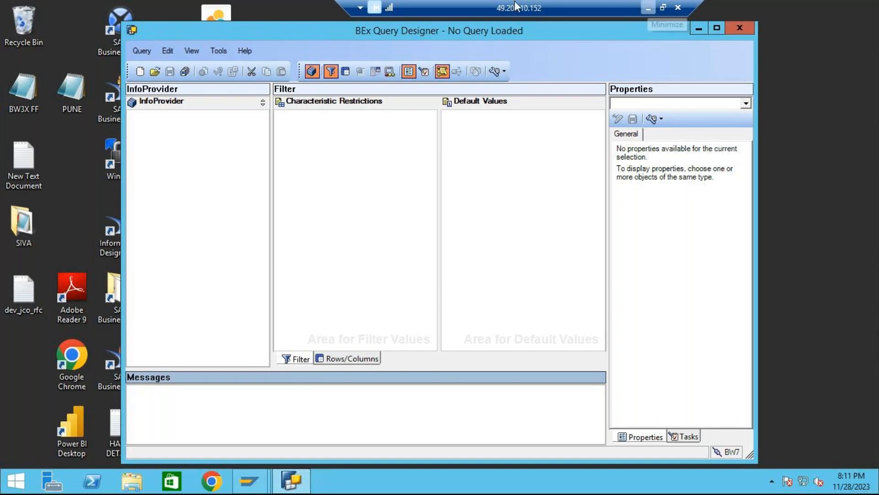
click(139, 73)
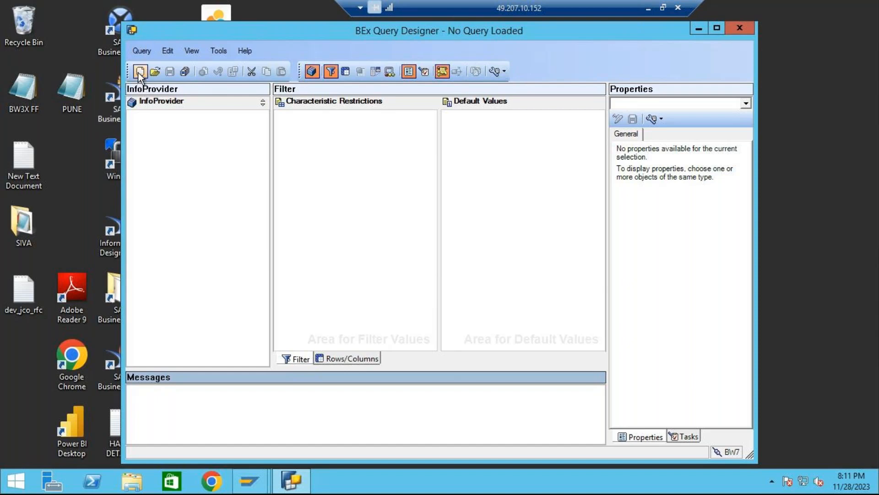
click(139, 74)
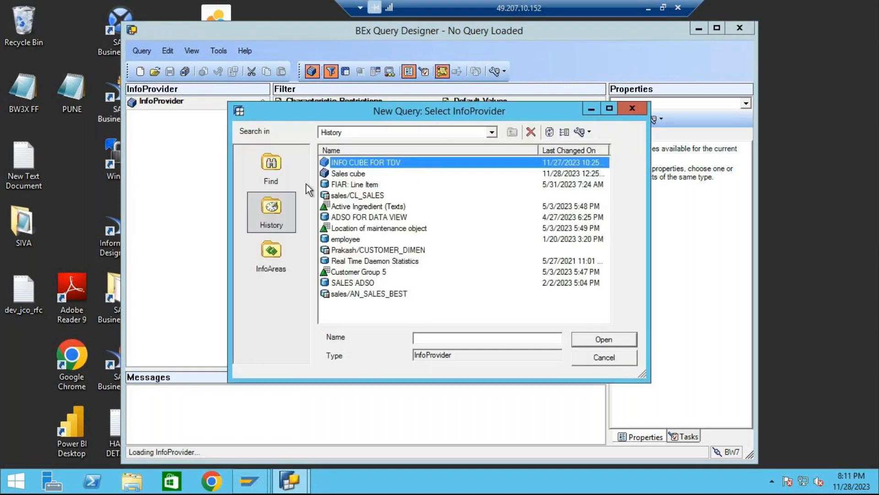
click(273, 163)
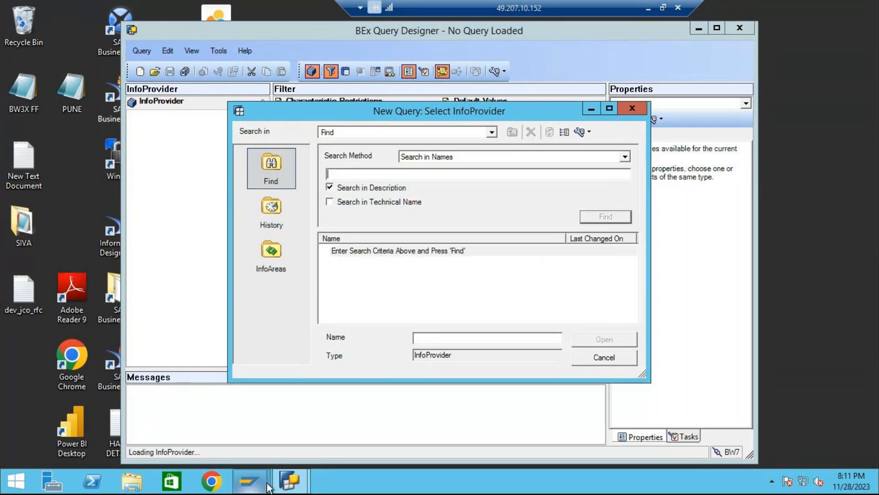
Switch back to the SAP Easy Access session, run transaction RSA1 and display the InfoProvider tree.
mouse_move(249, 481)
click(324, 414)
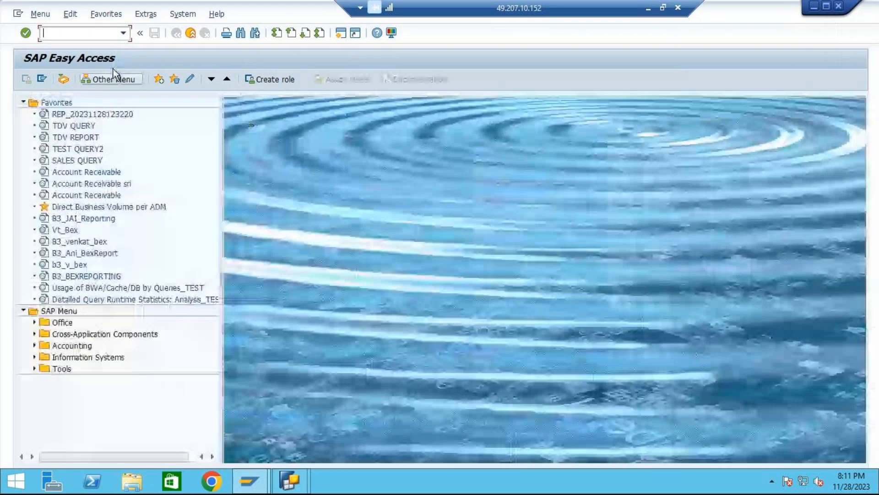
click(123, 33)
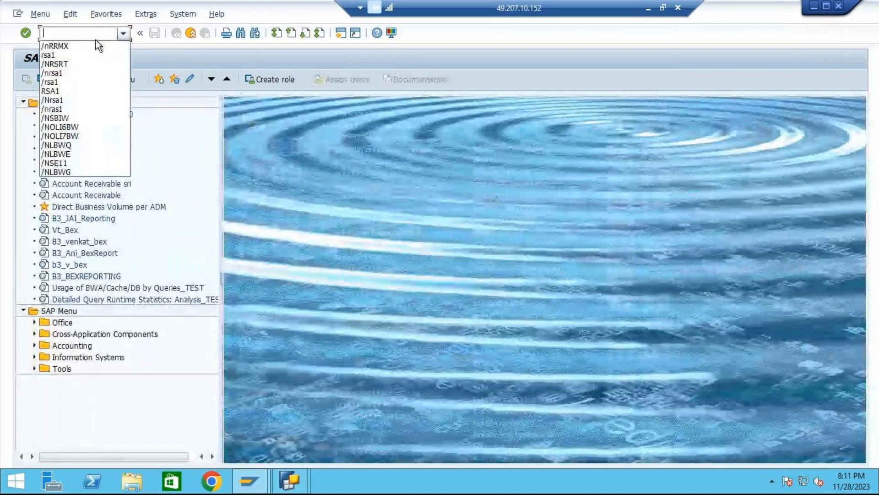
click(73, 55)
click(25, 33)
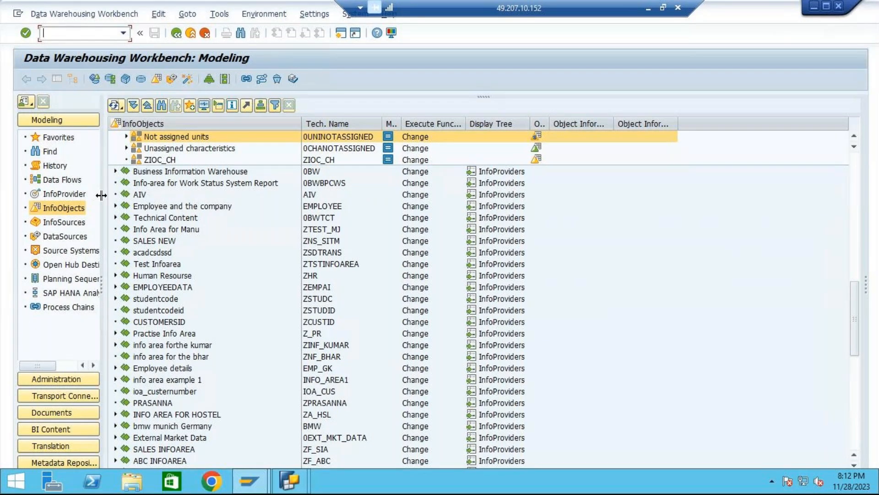
click(75, 195)
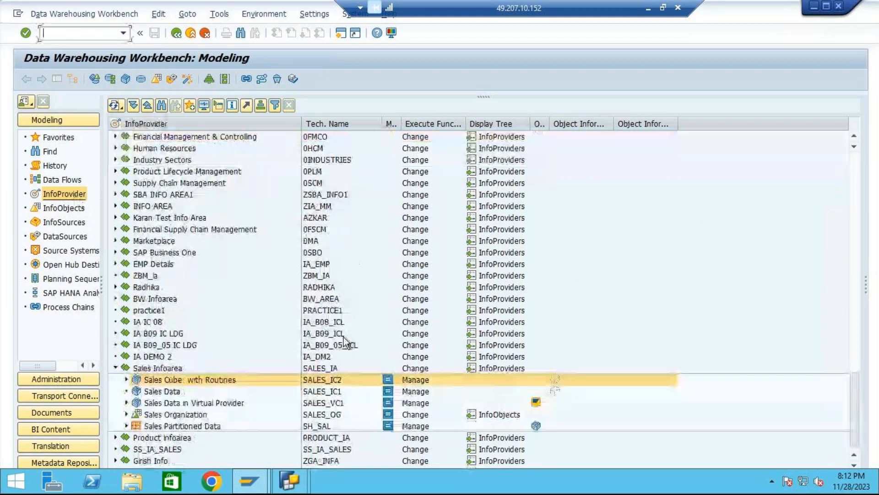
Find InfoCube IC_TD1 in the InfoProvider tree and display its definition.
click(115, 368)
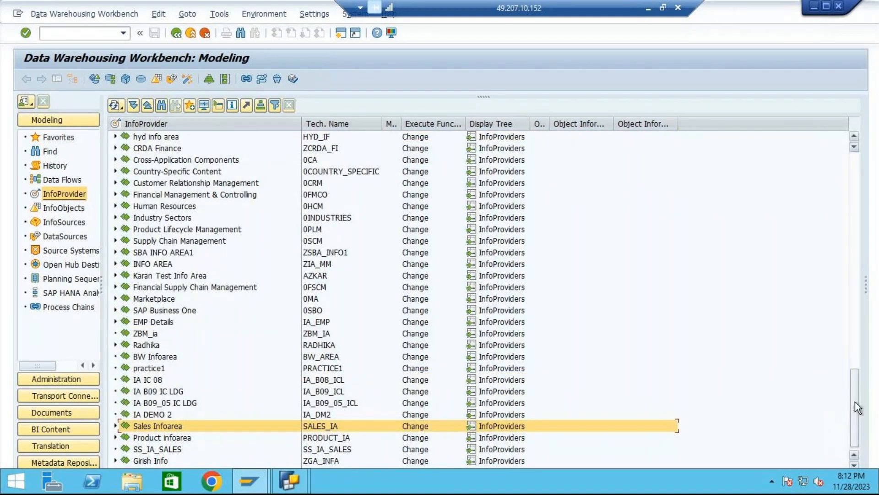
drag(855, 402, 505, 156)
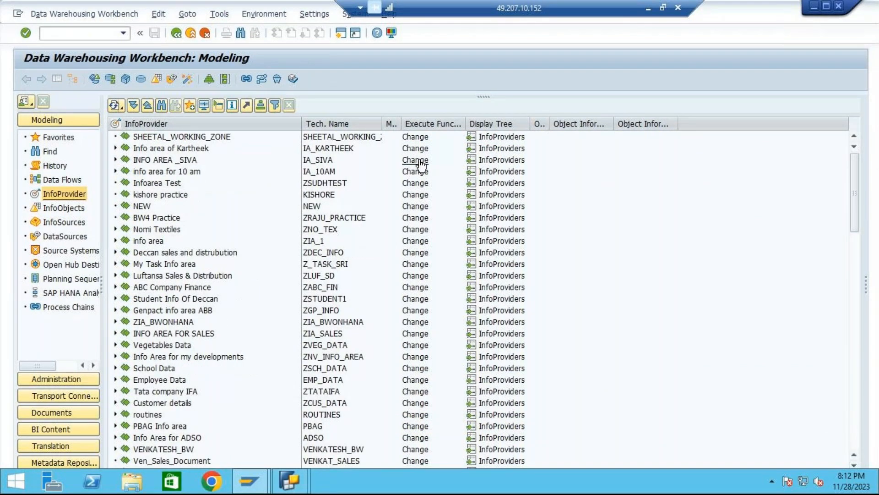
click(116, 160)
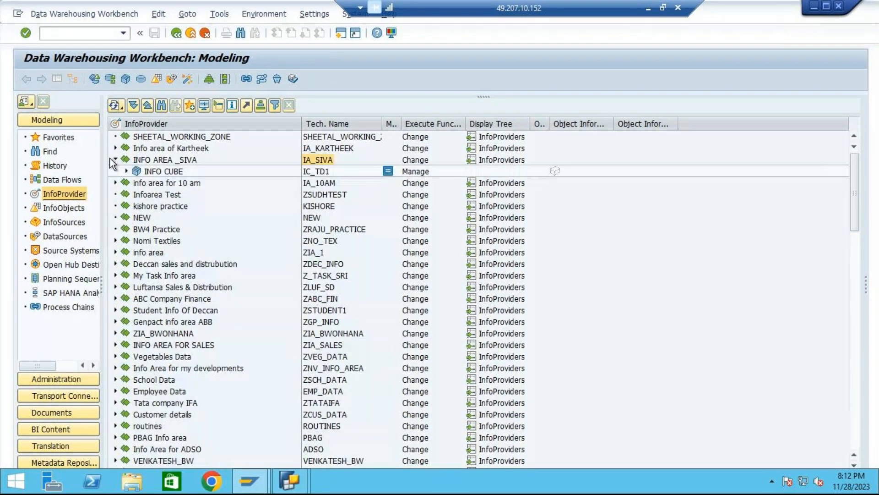
click(304, 172)
click(174, 171)
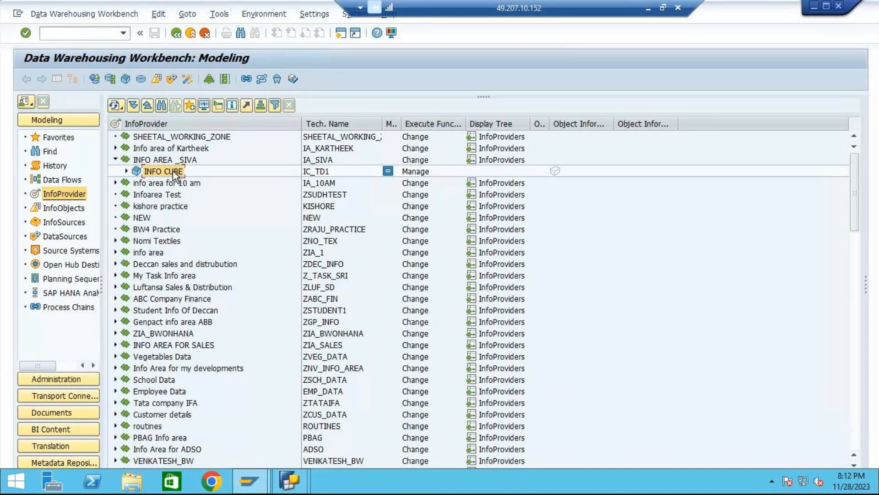
double_click(173, 172)
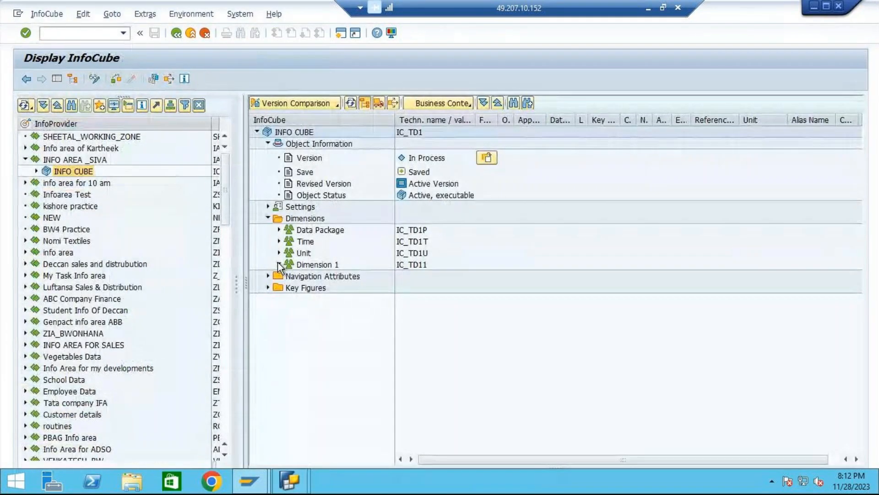
Examine the InfoCube's Dimension 1 characteristics, its key figures and its Time dimension.
click(279, 265)
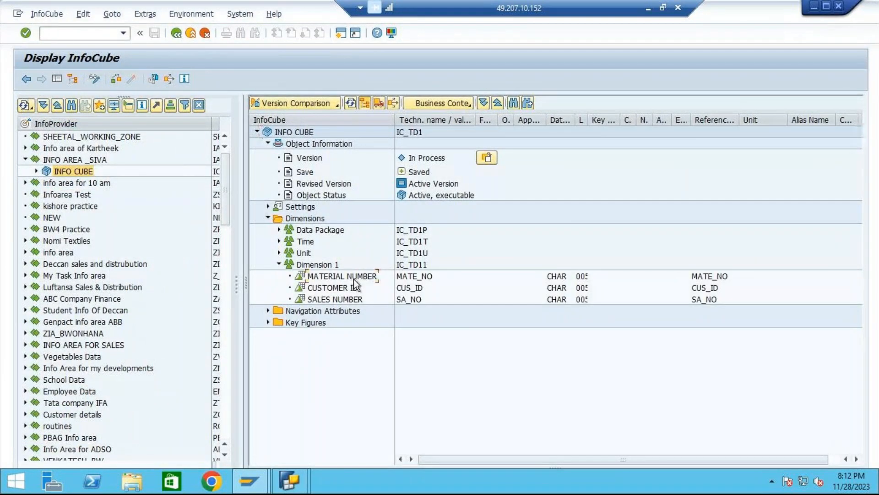
click(334, 299)
click(268, 323)
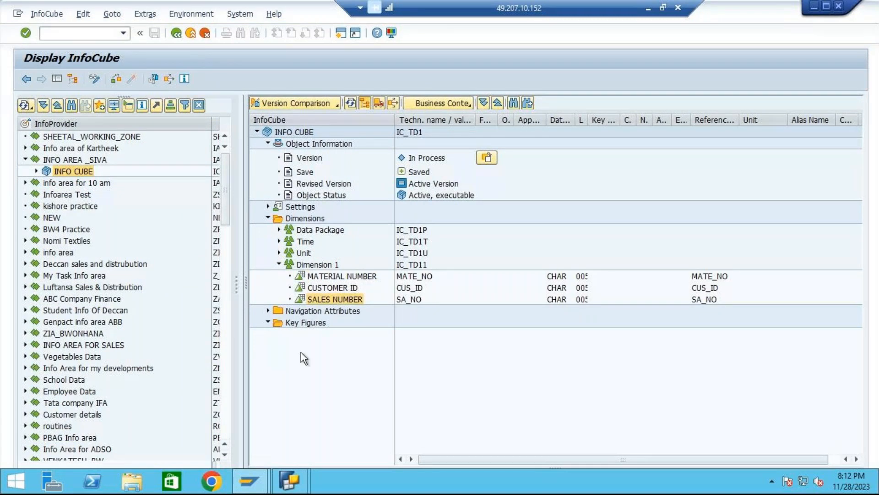
click(319, 333)
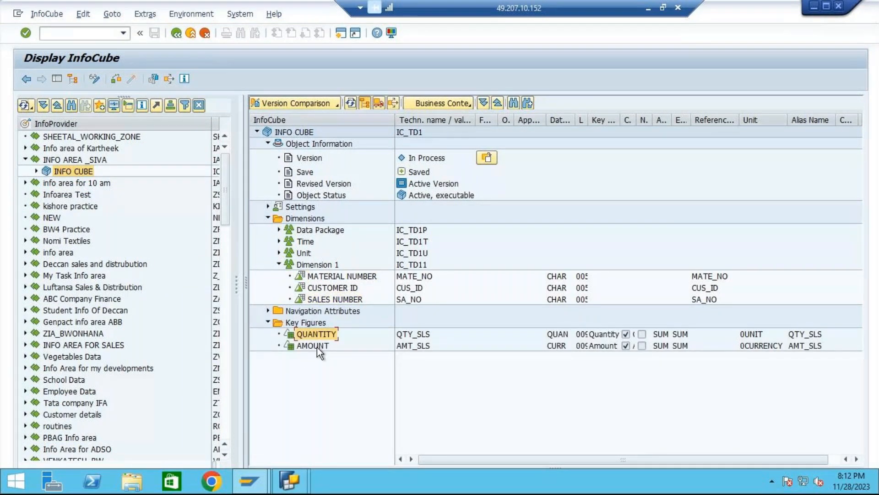
click(317, 346)
click(278, 241)
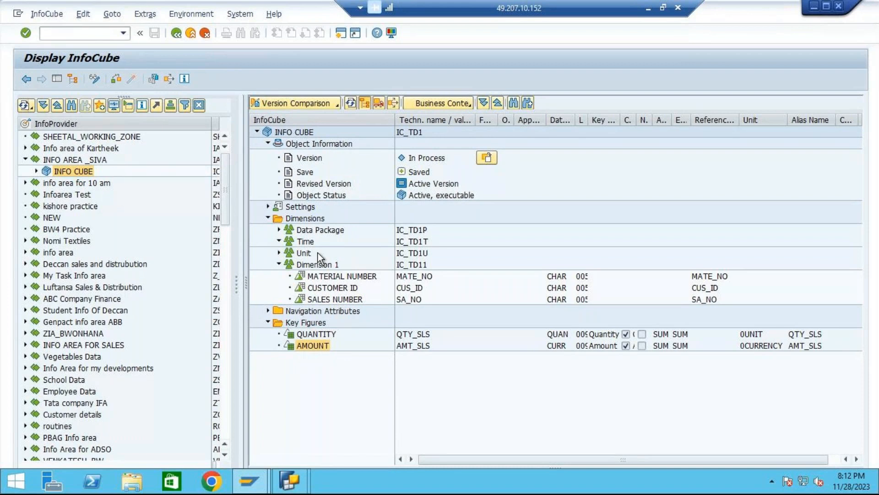
Return to the Modeling workbench and open the data display selection for InfoCube IC_TD1.
right_click(92, 173)
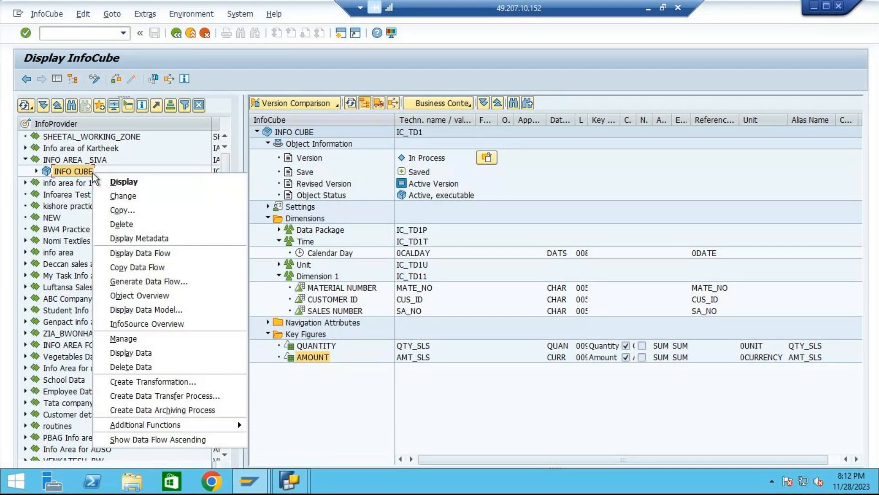
click(178, 35)
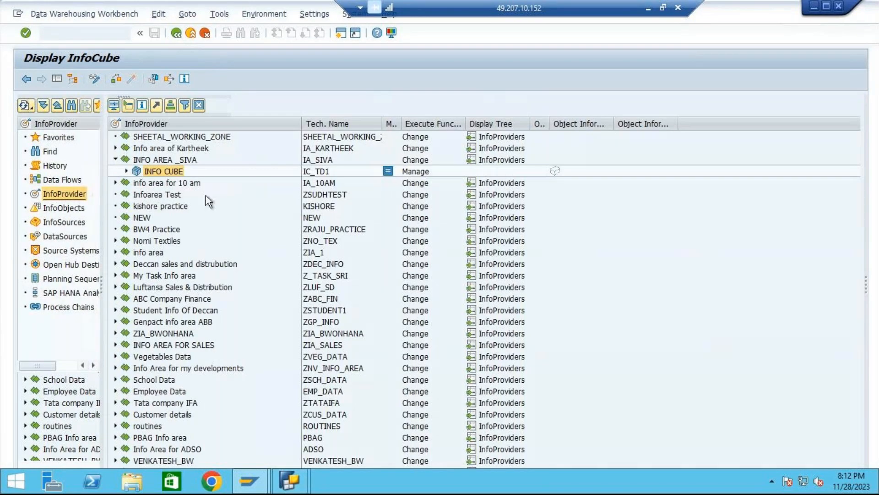
right_click(202, 179)
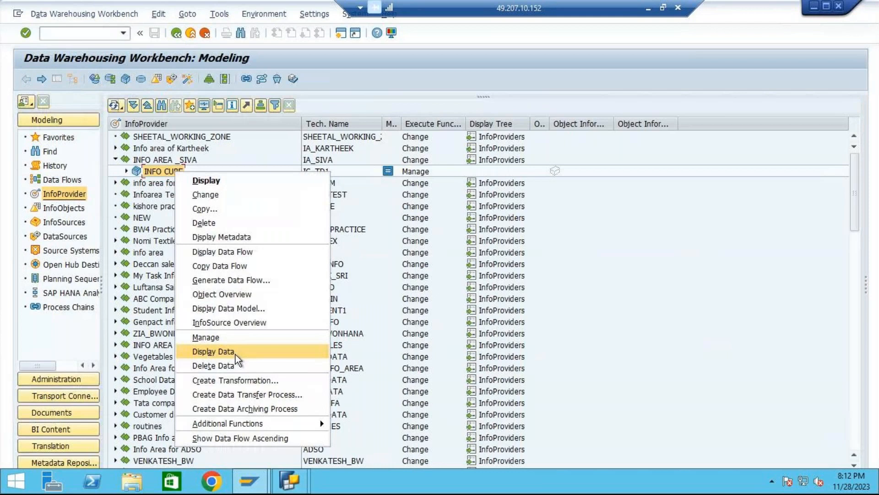
click(237, 352)
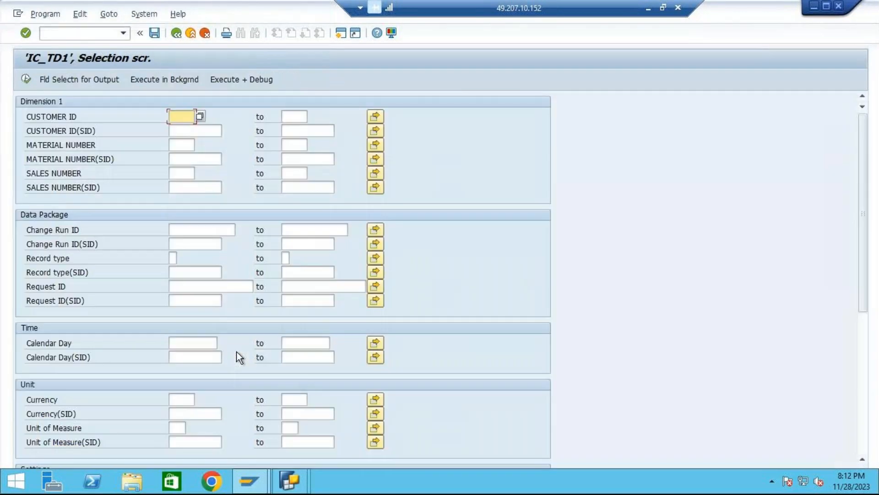
List the cube's data with Customer ID, Material Number, Sales Number, Calendar Day, Currency and Unit of Measure chosen as output fields.
click(97, 80)
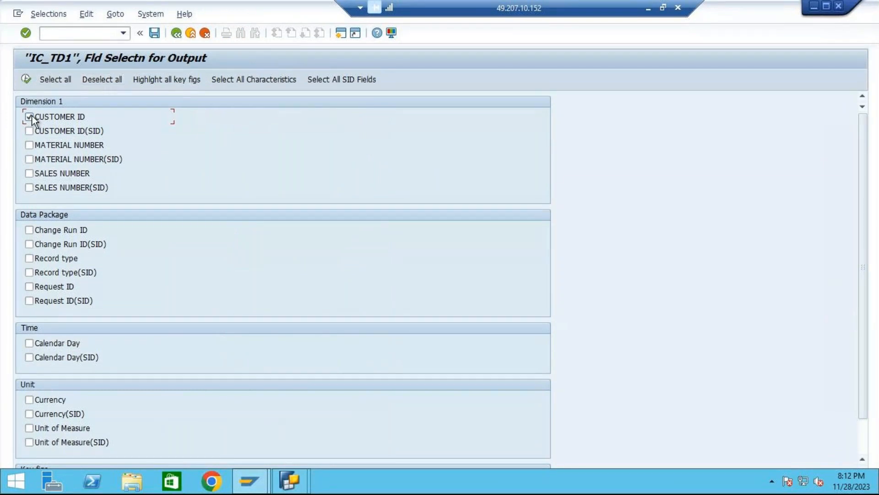
click(90, 147)
click(76, 174)
click(59, 344)
click(59, 401)
click(60, 428)
click(26, 80)
click(27, 79)
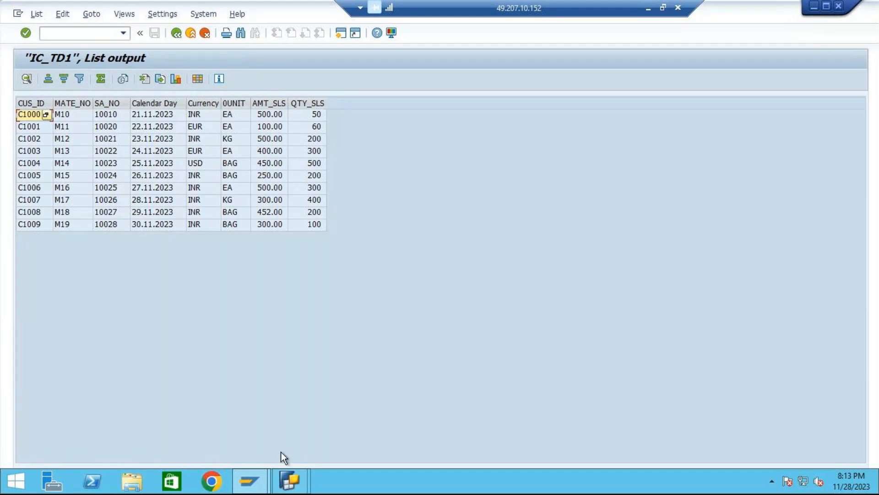
Switch to BEx Query Designer, cancel the pending InfoProvider selection and start a new query.
click(290, 479)
click(350, 417)
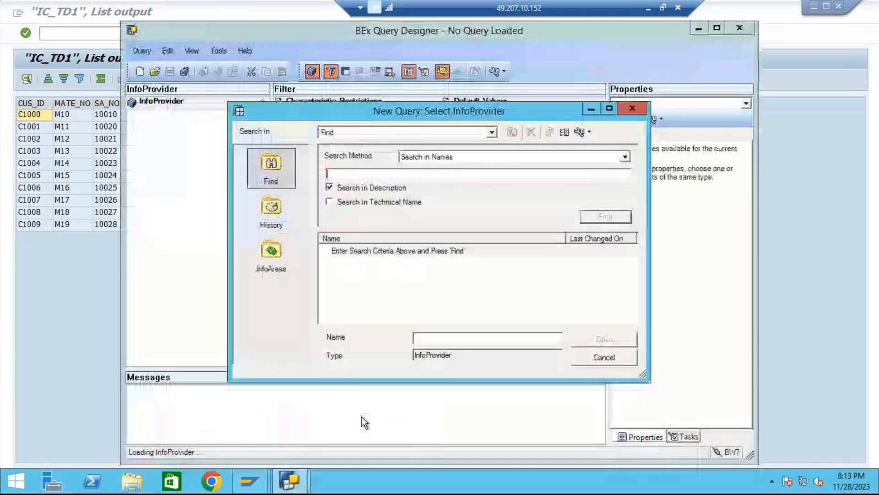
click(604, 357)
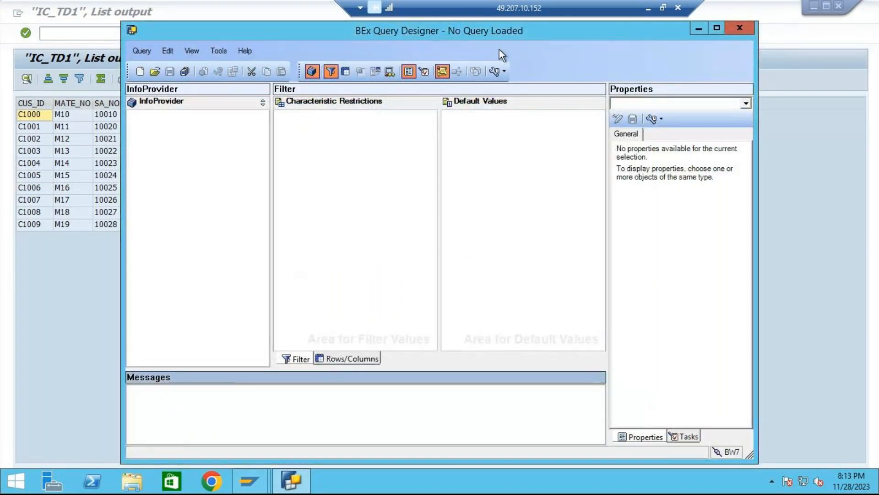
click(140, 72)
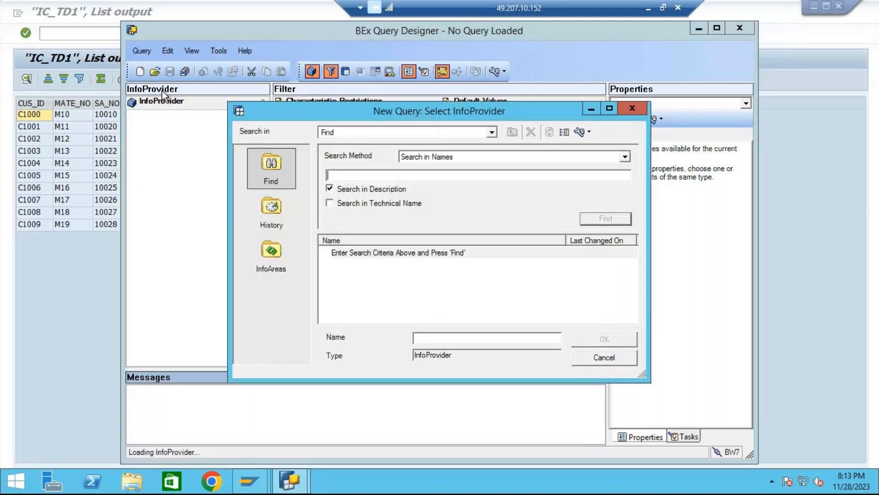
Search for IC_TD1 with technical names included and open that InfoCube as the query's InfoProvider.
click(330, 203)
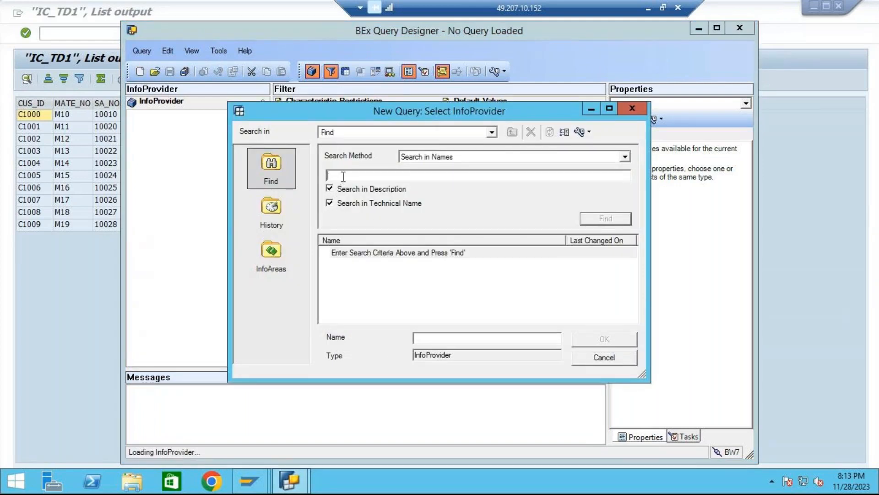
text(ic)
text(C)
text(_TD)
text(1)
click(601, 219)
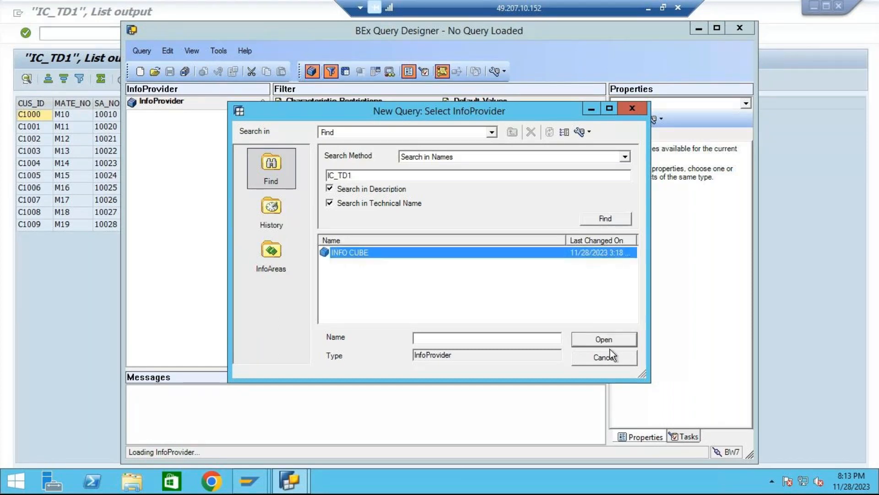
click(600, 338)
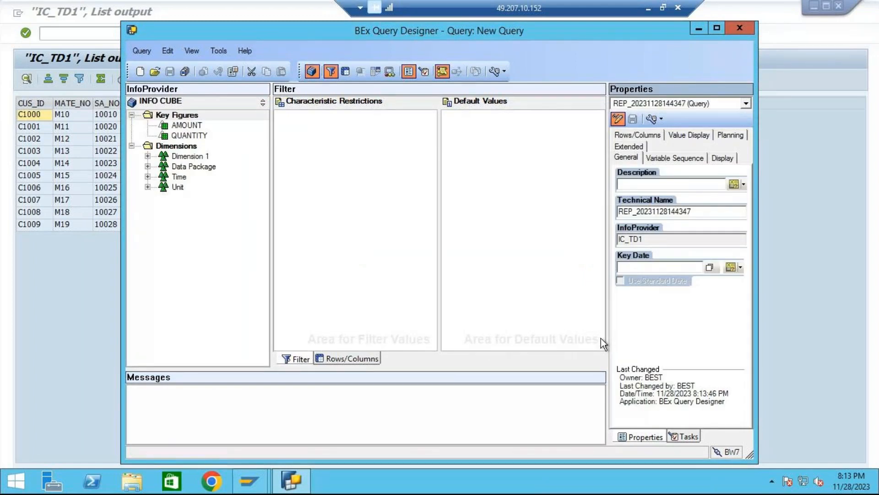
Place Customer ID and Material Number in the query's rows, and Amount and Quantity in its columns.
click(352, 359)
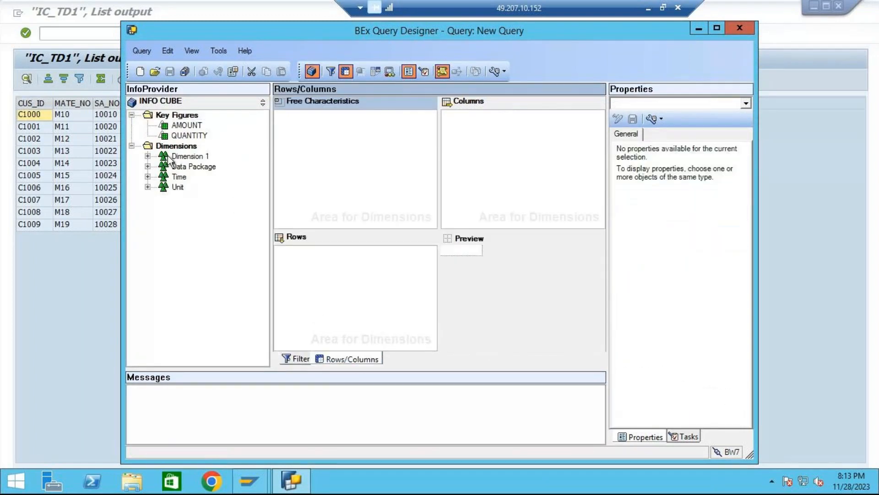
click(148, 156)
drag(201, 167, 330, 269)
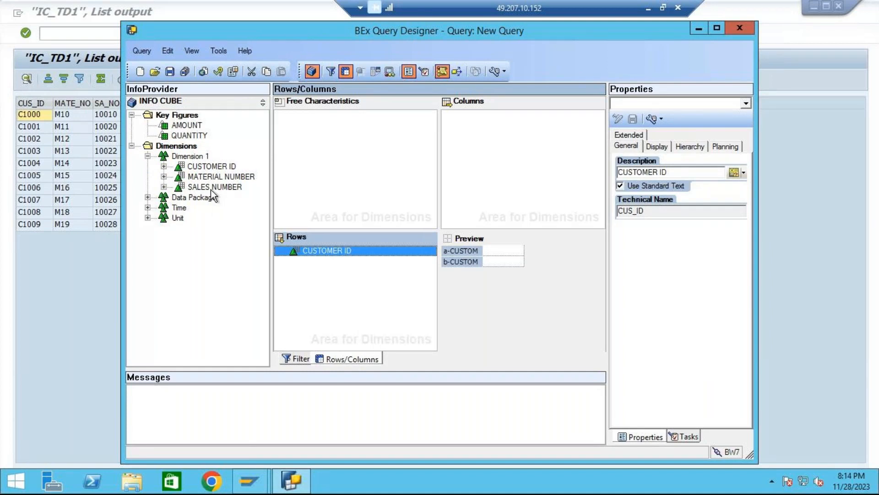
drag(205, 176, 320, 259)
drag(187, 125, 496, 168)
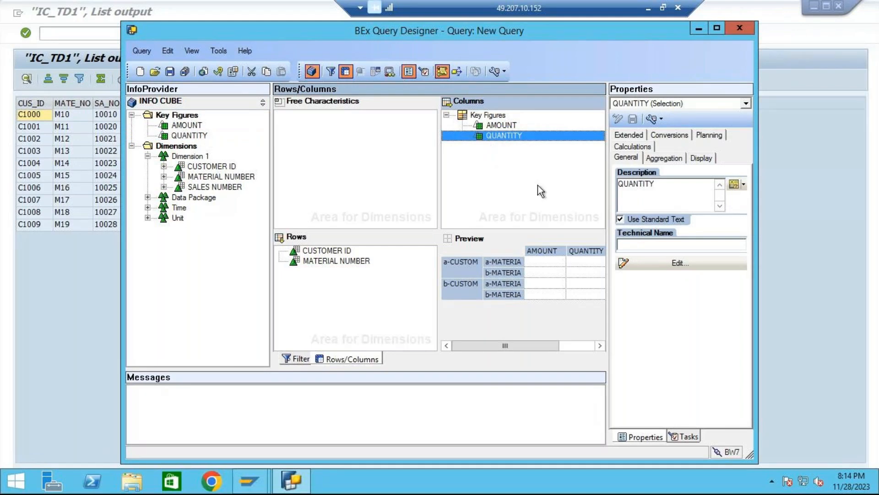
Save the query to Favorites with the description TD1 REPORT.
click(170, 72)
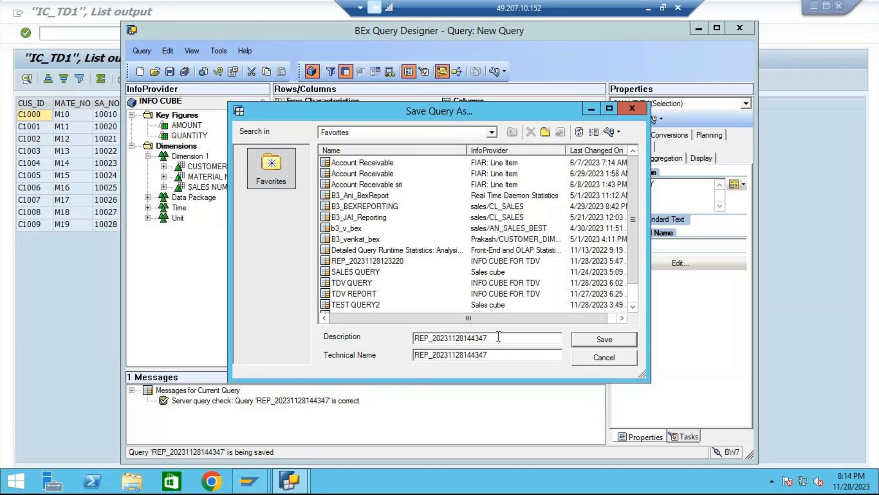
drag(498, 336, 400, 340)
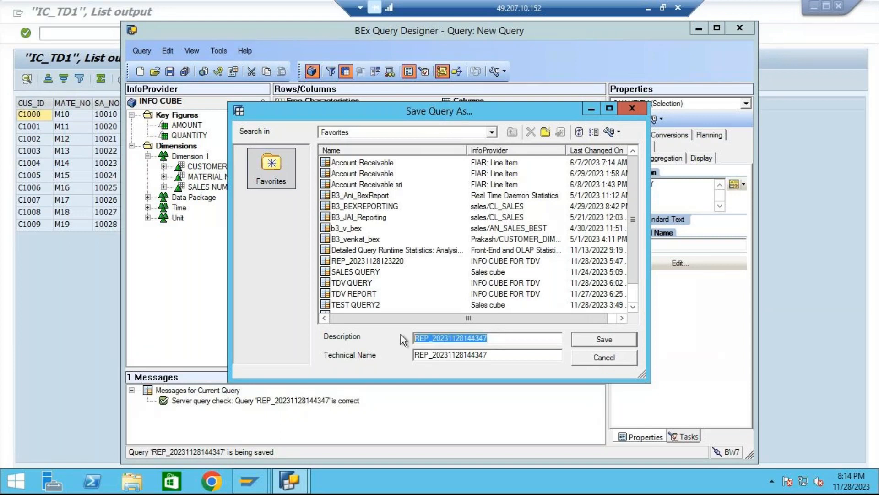
text(td1)
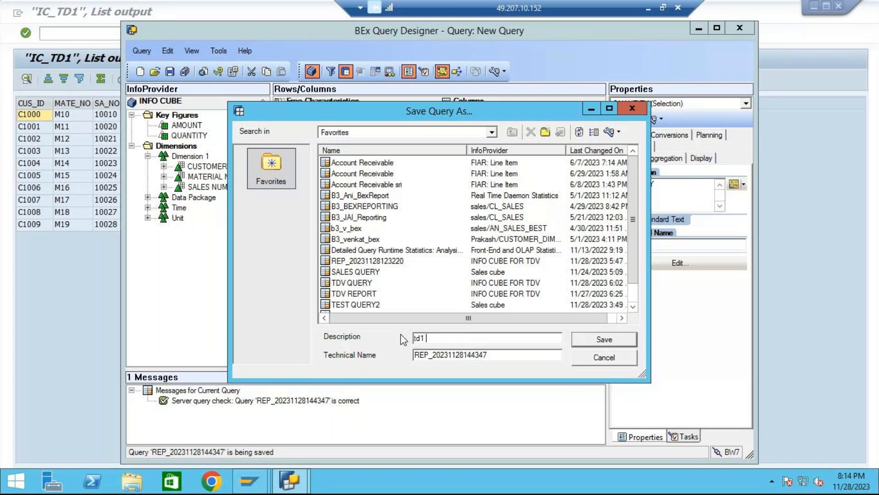
text( report)
drag(468, 341, 403, 333)
text(TD1 REPORT)
click(604, 340)
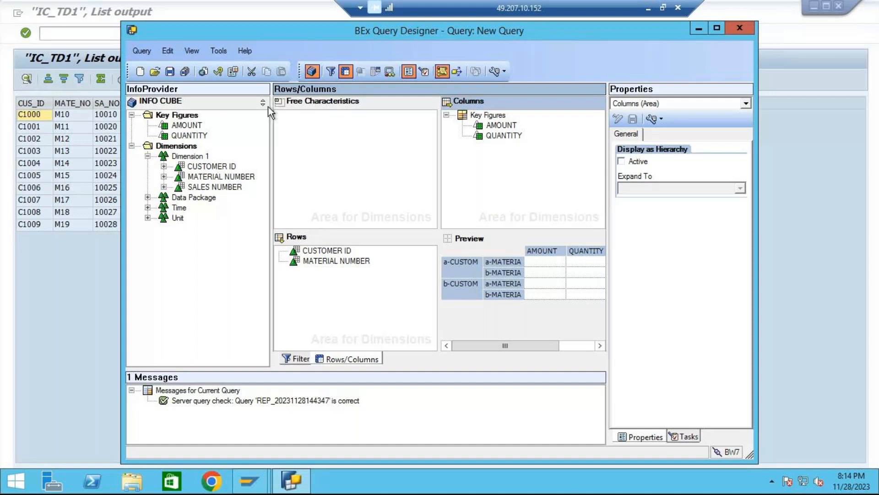
Try to execute TD1 REPORT in the web browser, close the browser window and return to the IC_TD1 data list.
click(203, 72)
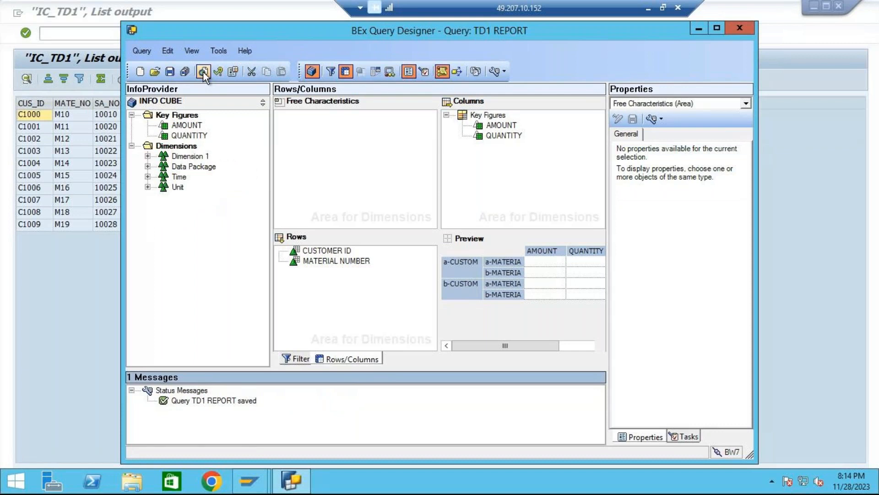
click(204, 72)
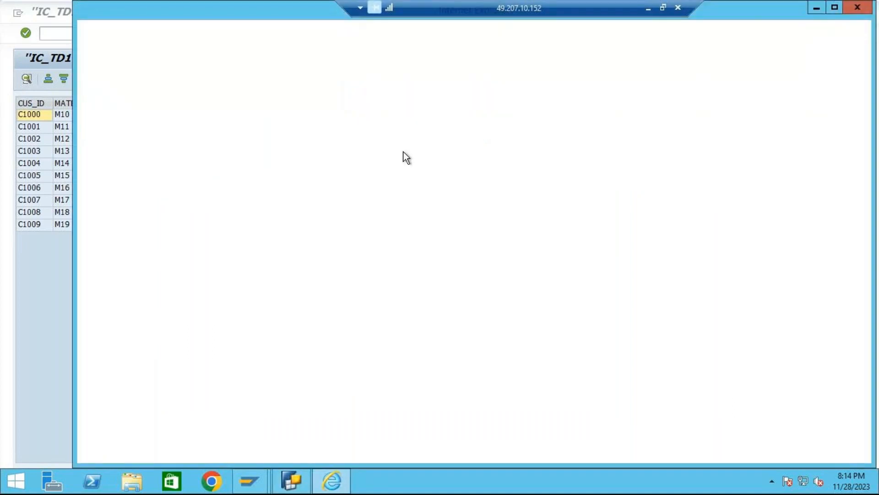
drag(766, 20, 737, 45)
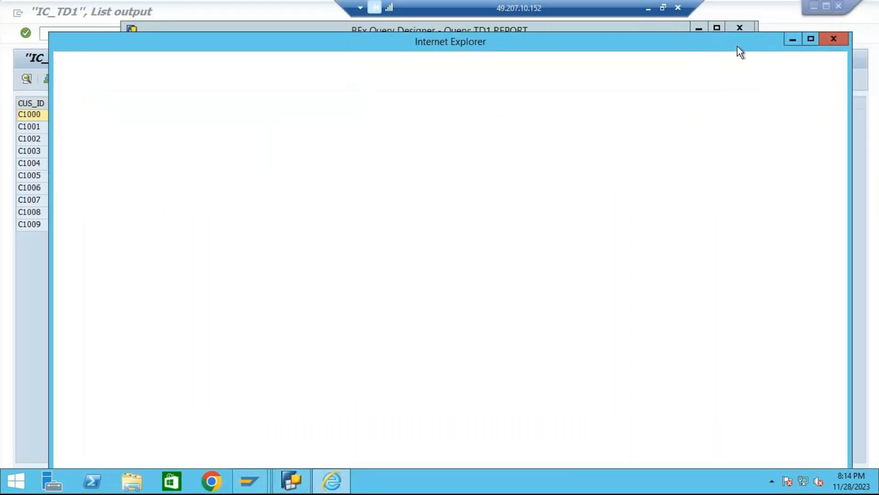
click(834, 39)
click(82, 332)
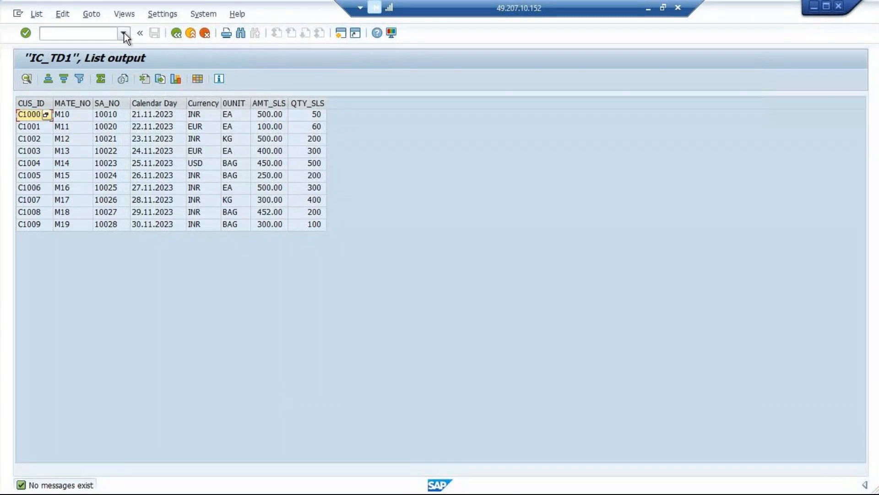
Open Query Monitor in a new SAP session.
click(341, 33)
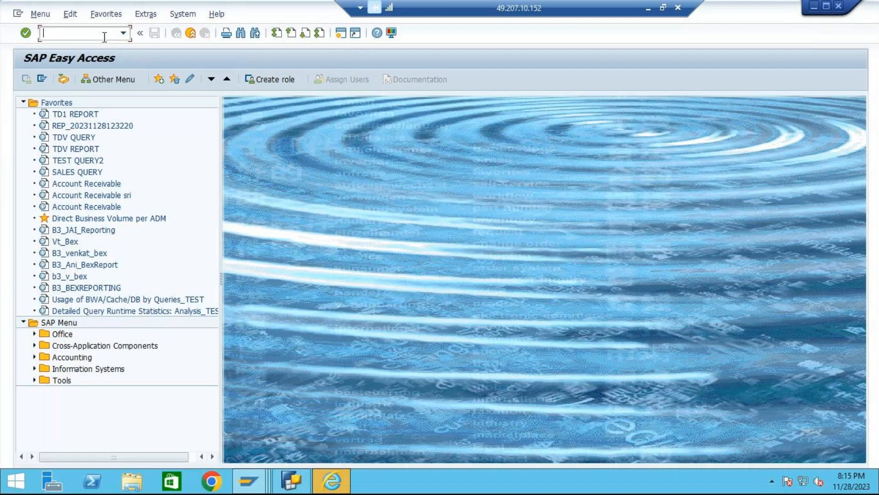
text(/N)
key(Return)
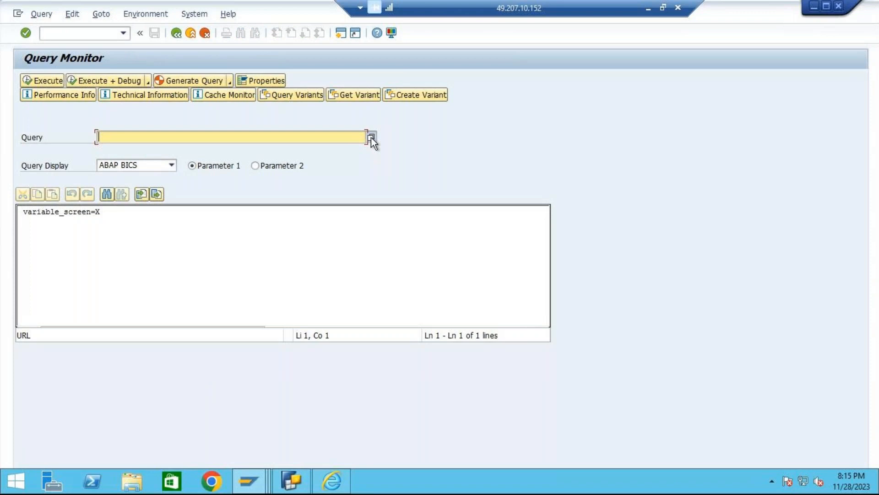
Pick TD1 REPORT as the query in Query Monitor and execute it with the ABAP BICS display.
click(371, 137)
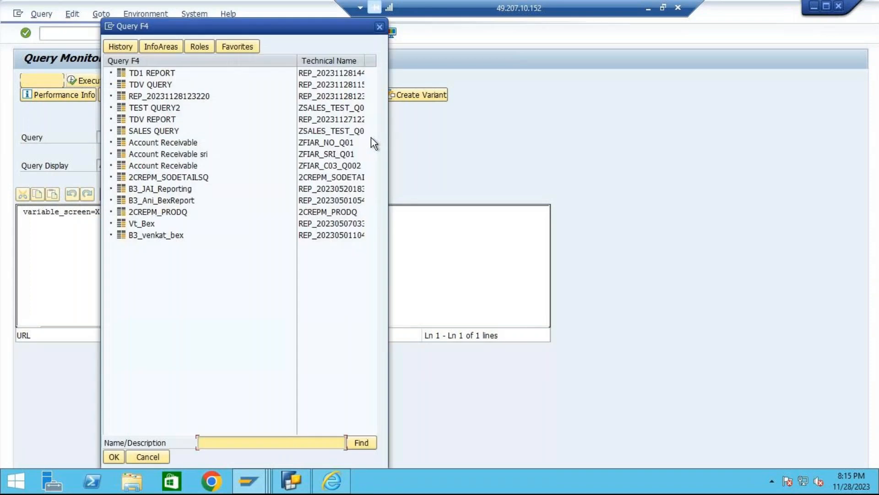
click(154, 75)
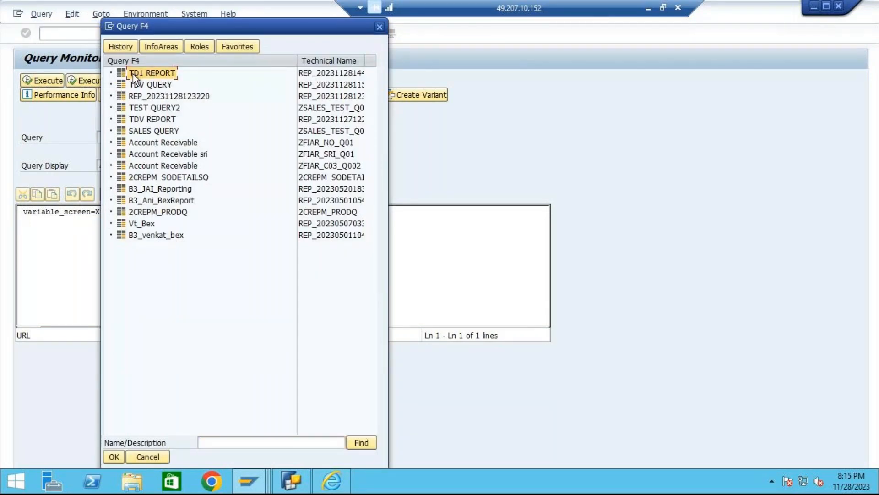
click(113, 457)
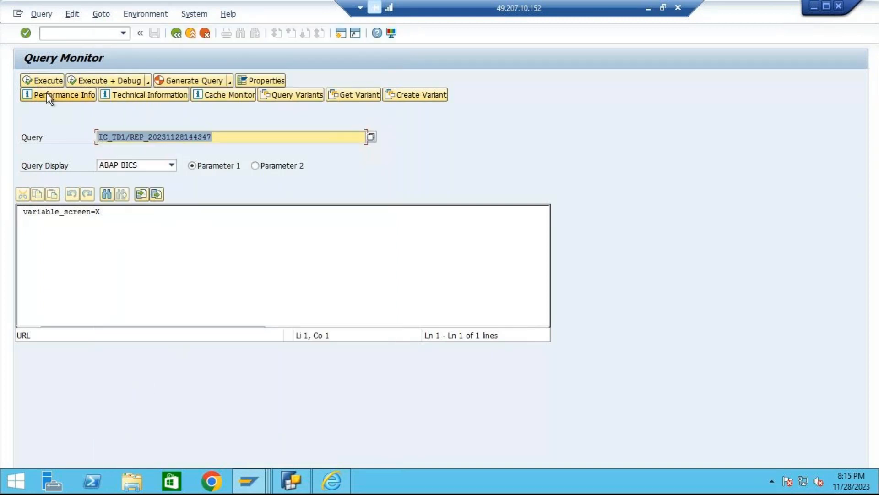
click(46, 80)
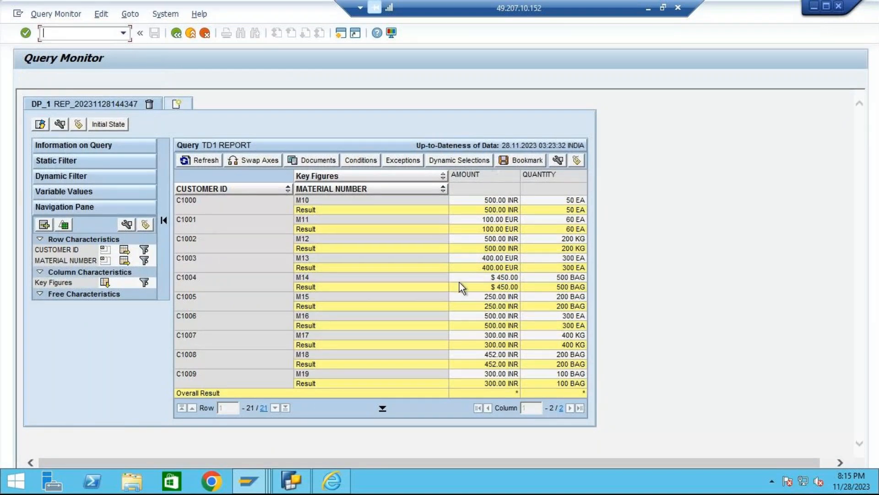
Switch to the Reporting PPT in PowerPoint and present the query execution process diagram on slide 2 as a slide show.
click(649, 9)
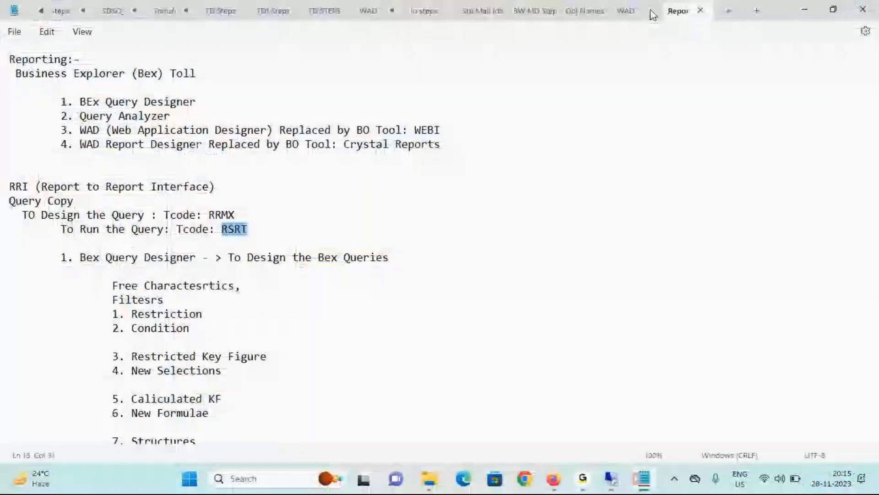
mouse_move(611, 477)
click(604, 446)
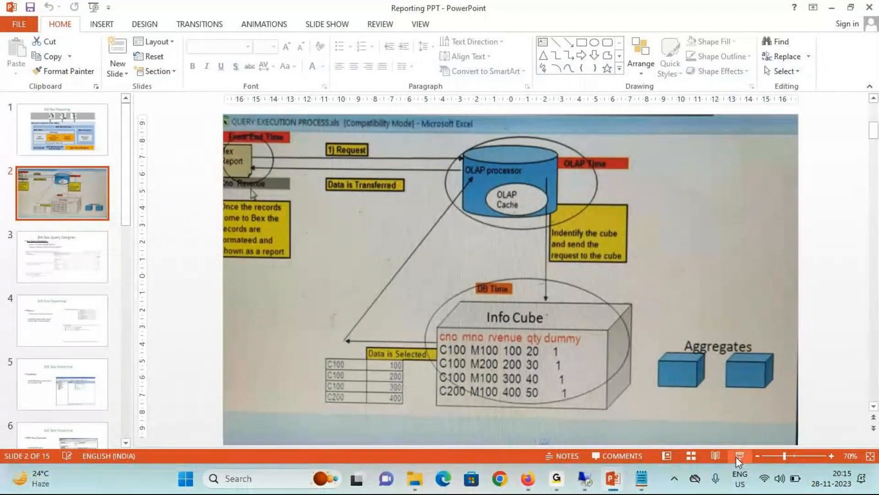
click(736, 457)
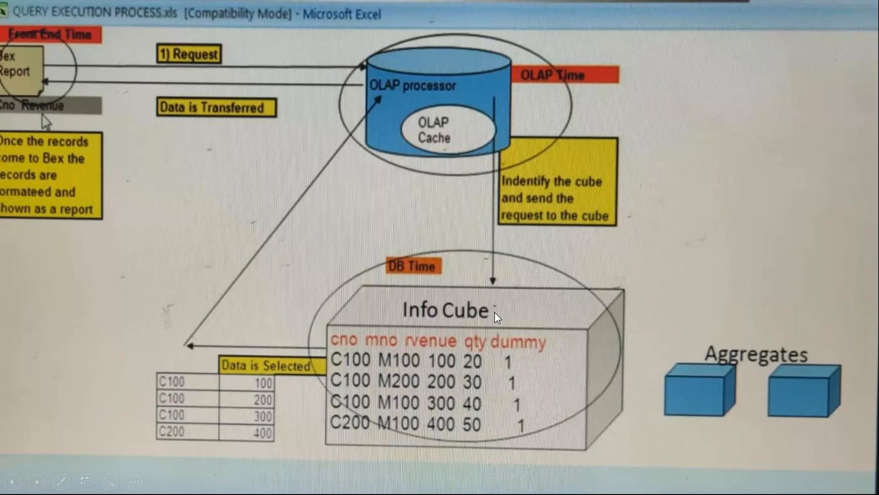
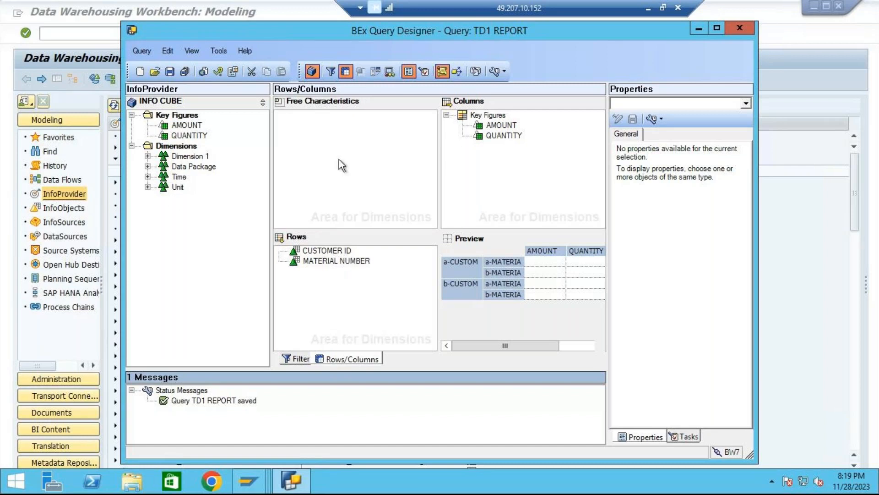
Review the executed report, return to Query Designer and set the results rows of Customer ID to Always Suppress.
click(246, 482)
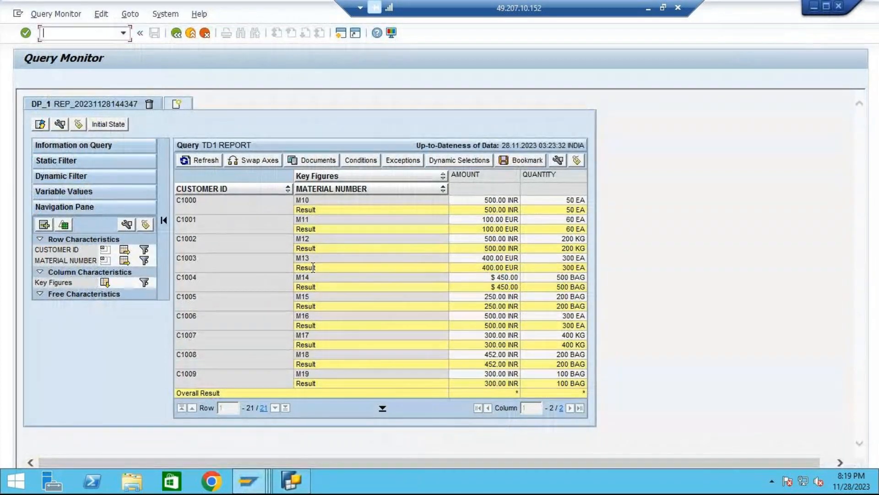
click(292, 482)
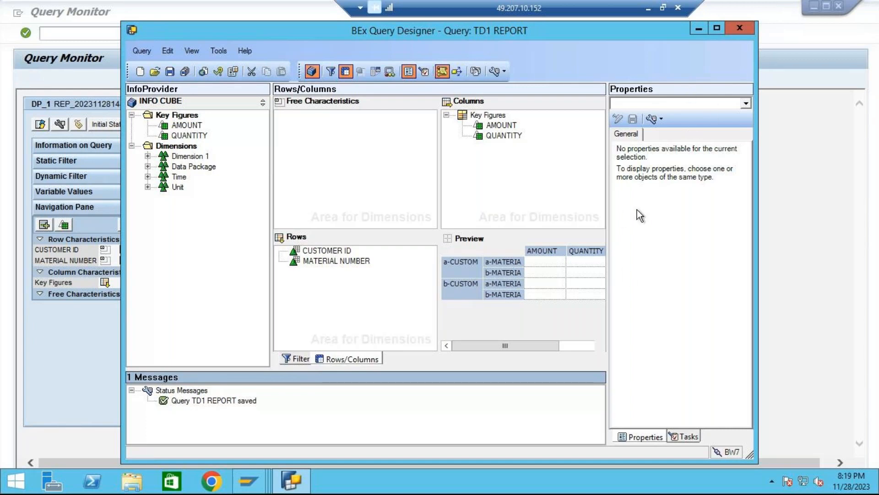
click(234, 72)
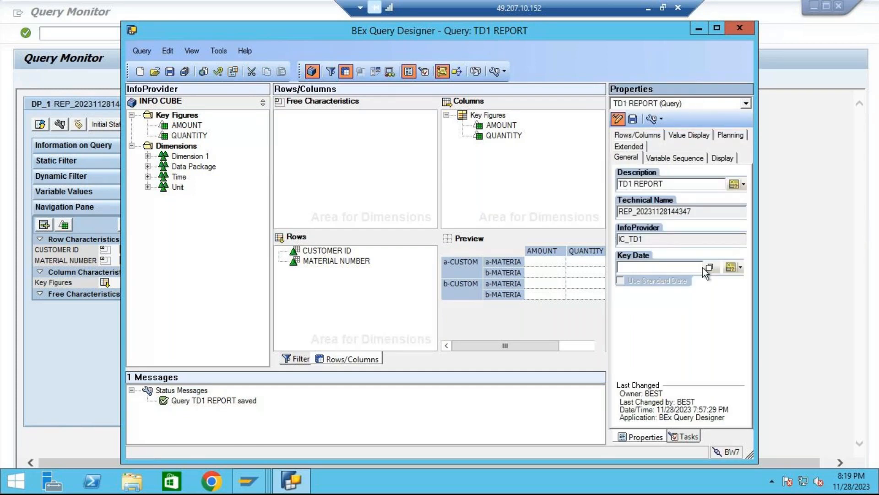
click(339, 260)
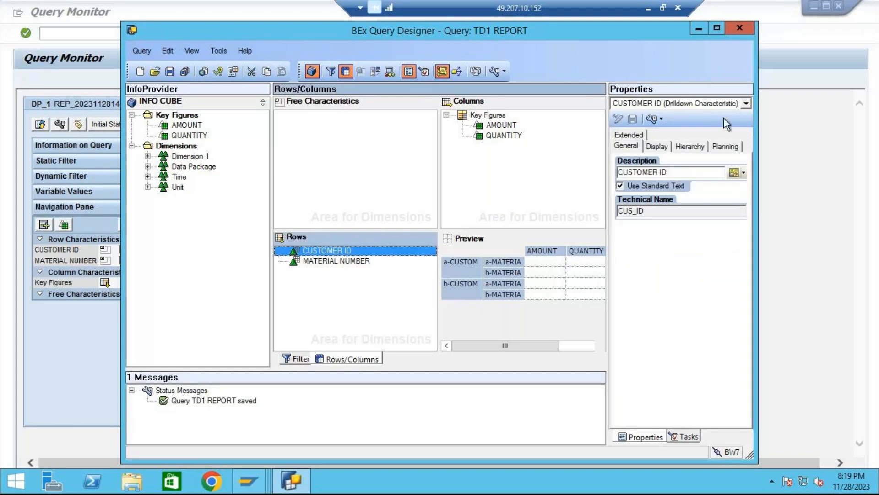
click(657, 147)
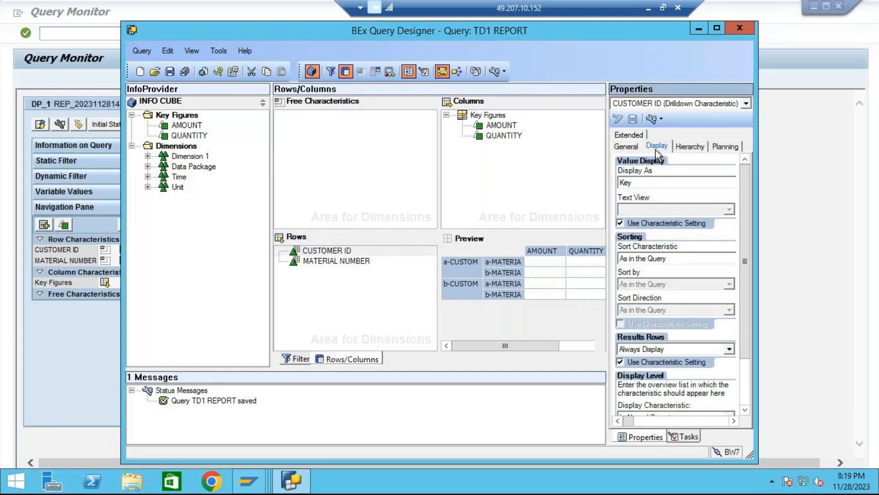
click(660, 348)
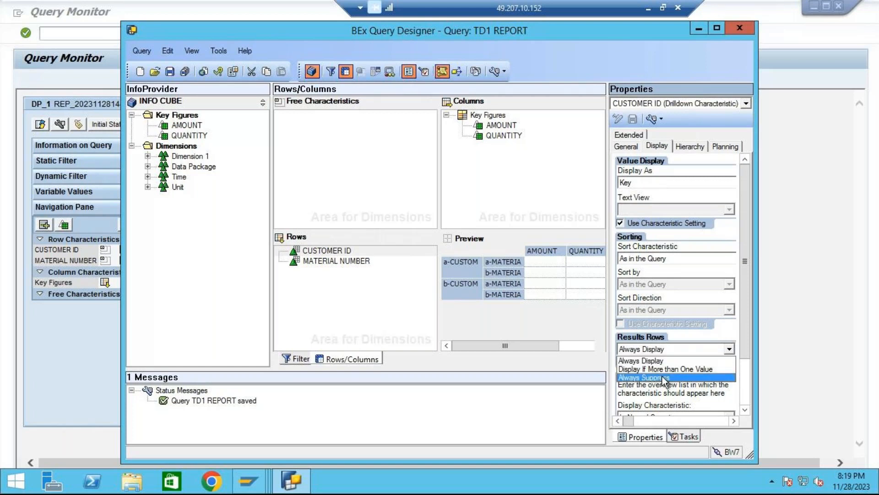
click(664, 379)
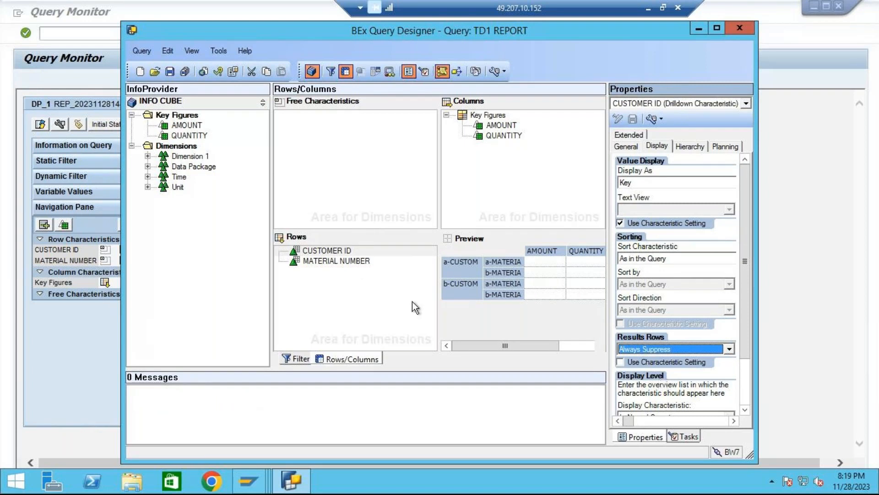
Set the results rows of Material Number to Always Suppress, save the query and return to Query Monitor.
click(354, 264)
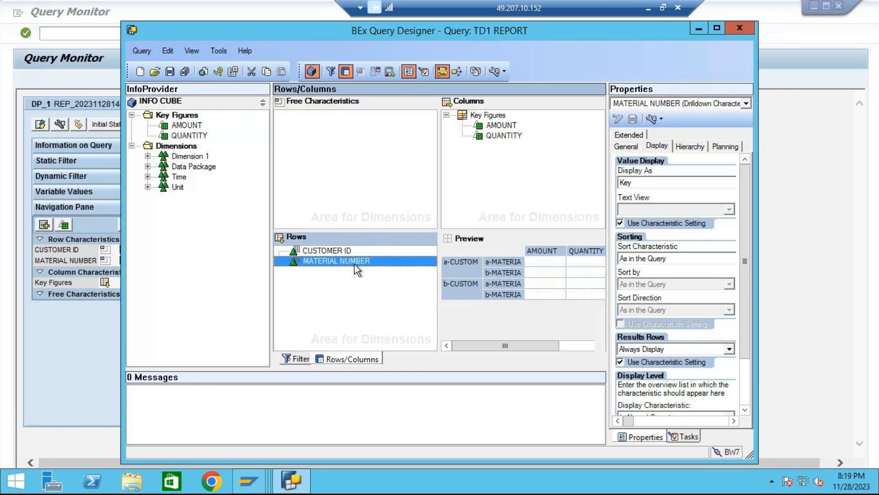
click(667, 350)
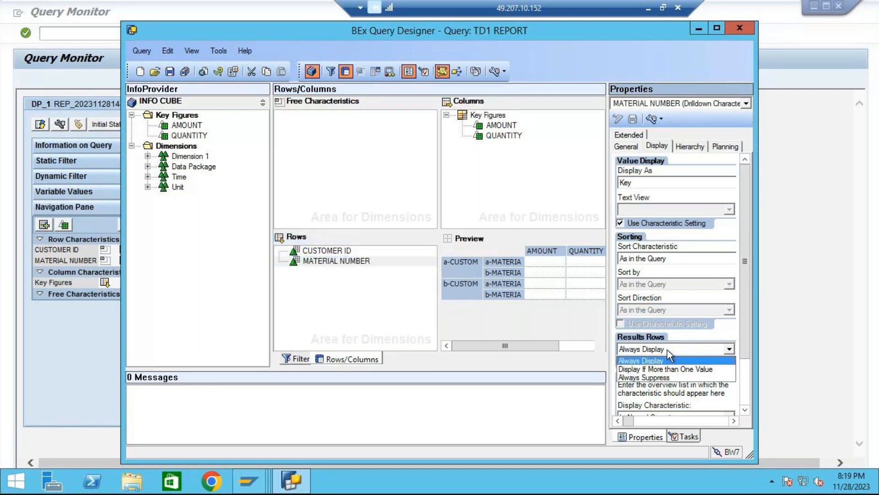
click(660, 378)
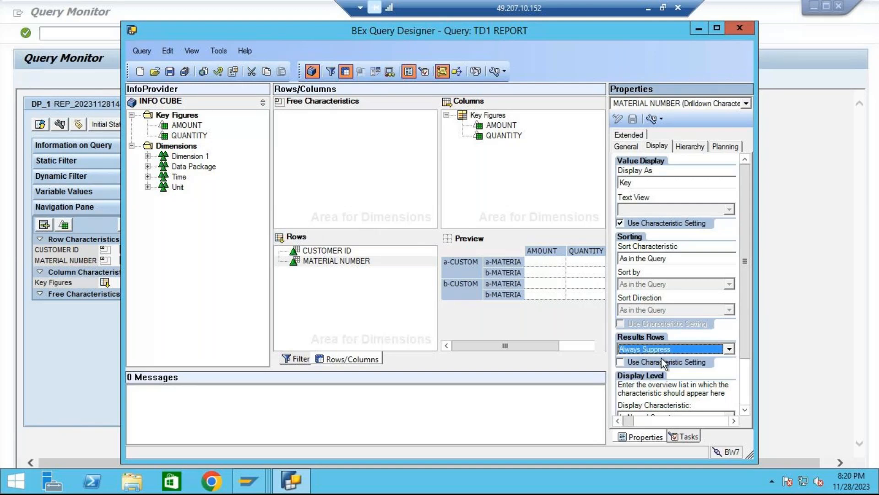
click(168, 71)
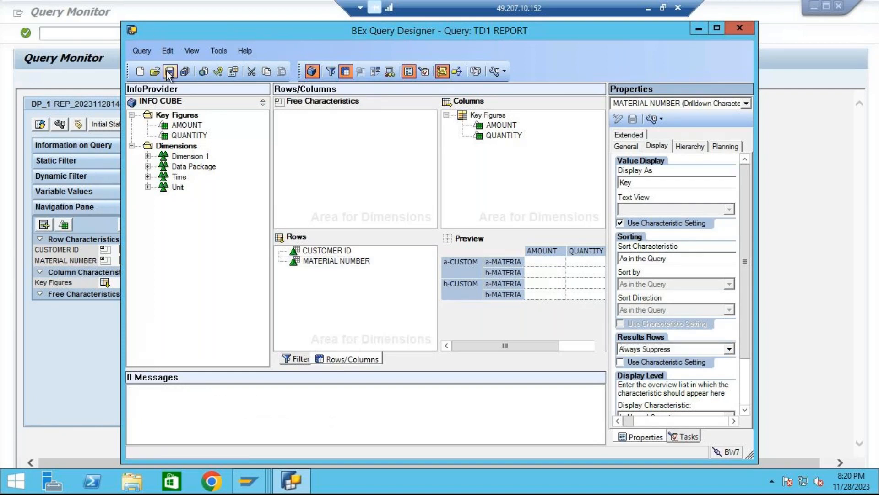
click(60, 346)
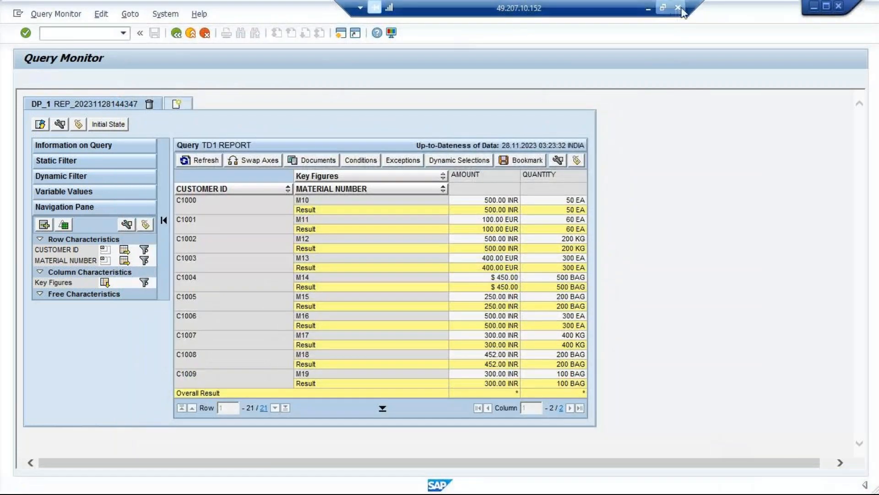
Switch to WhatsApp in the local browser, forward the GoTo meeting link message to another contact and minimize the browser.
click(648, 10)
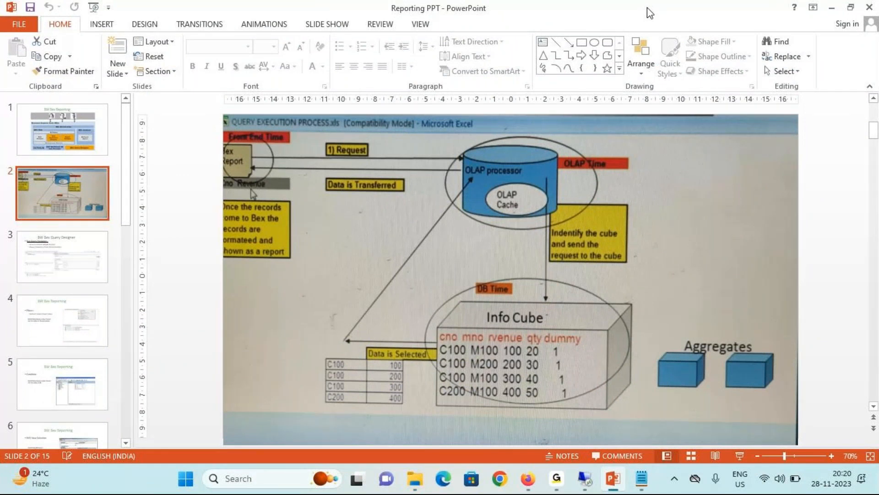
click(528, 478)
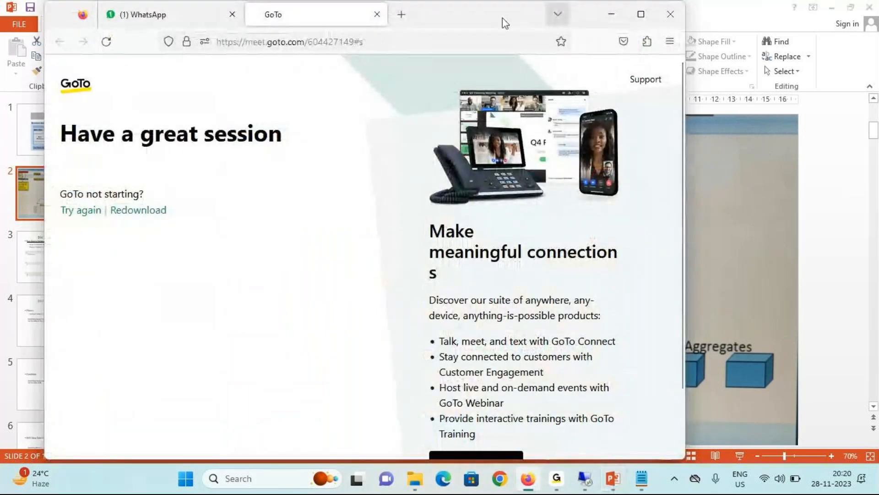
click(182, 14)
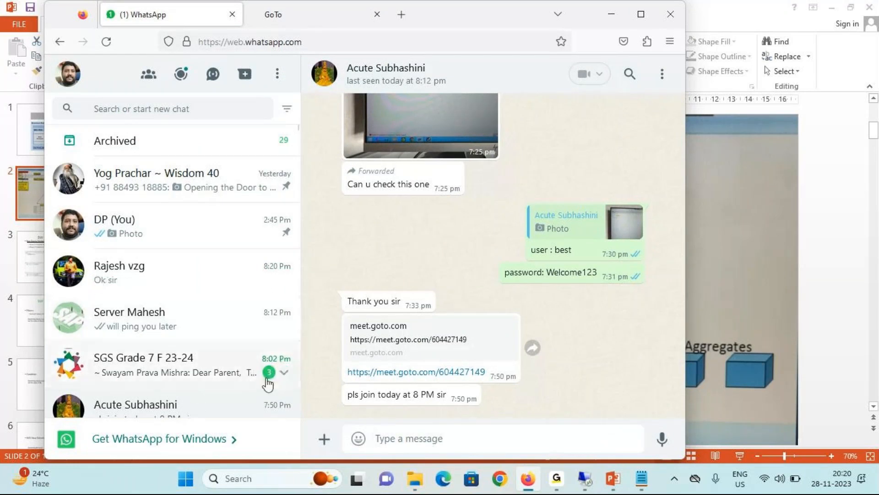
click(510, 325)
click(536, 225)
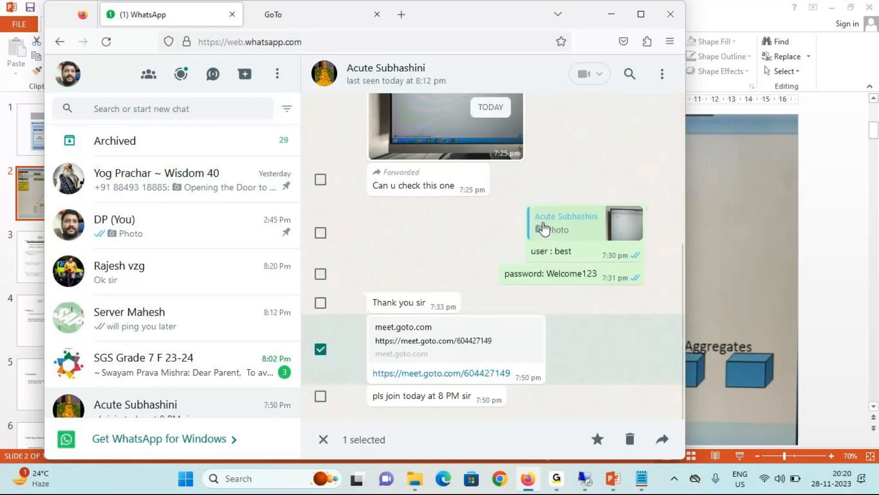
click(663, 439)
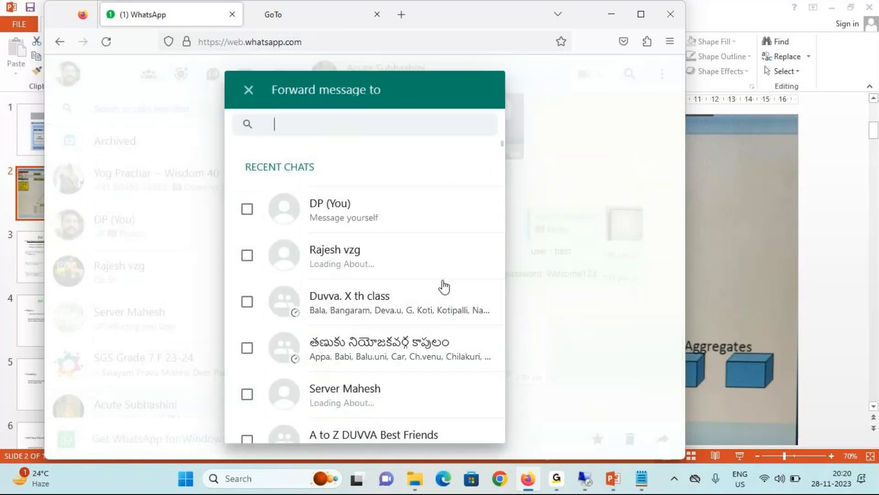
click(246, 256)
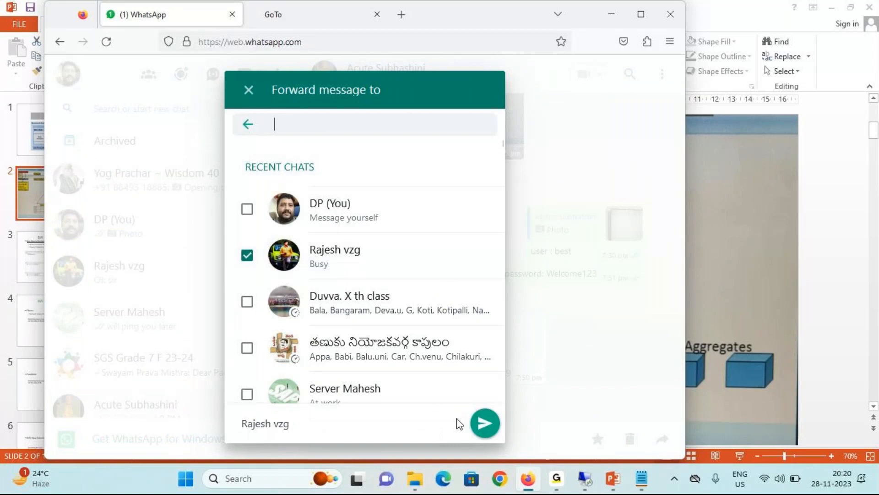
click(484, 425)
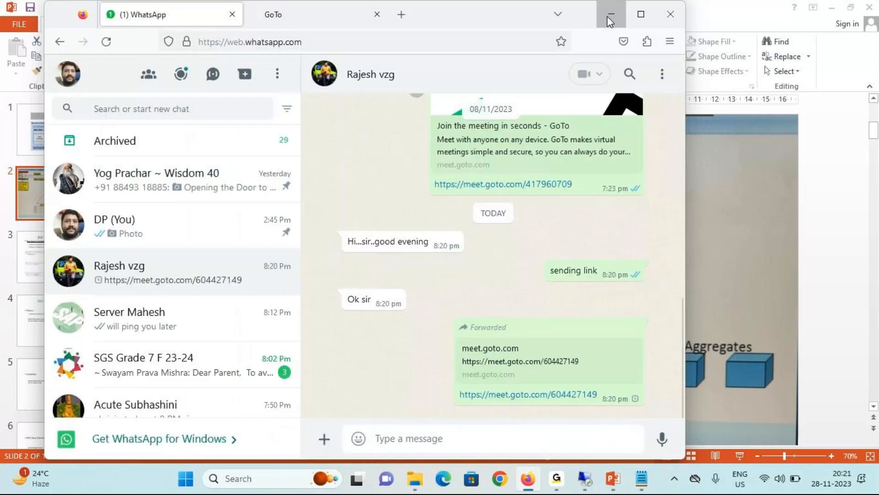
click(609, 16)
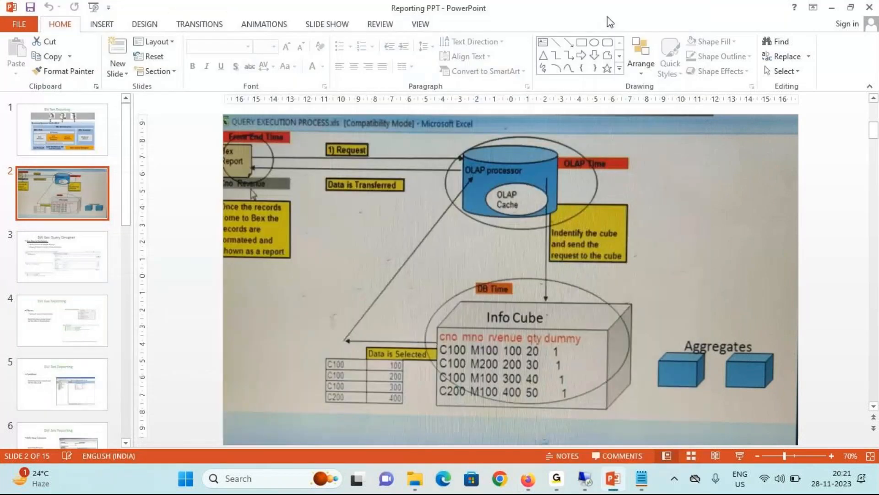
Return to Query Monitor in the remote session, leave the old output and execute TD1 REPORT again.
click(585, 479)
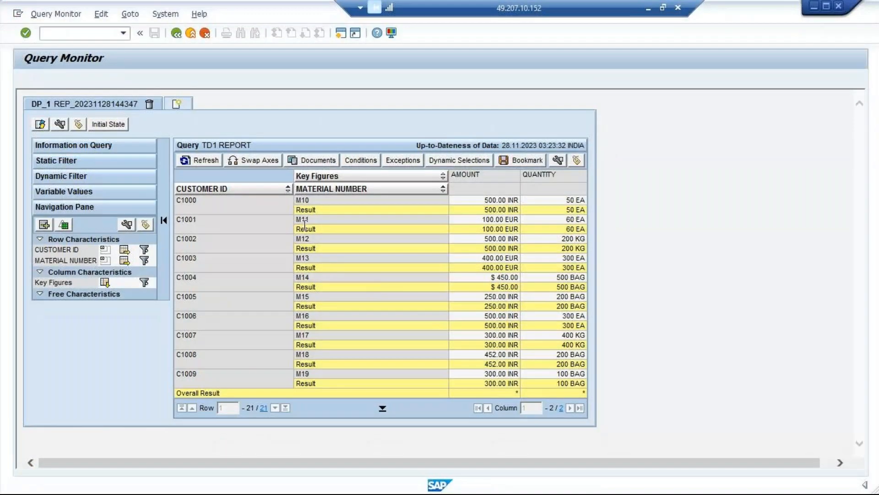
click(176, 32)
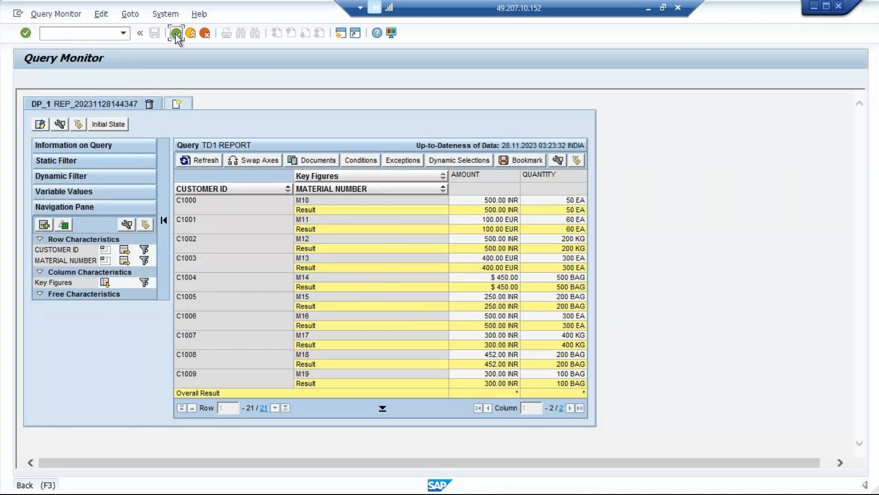
click(52, 81)
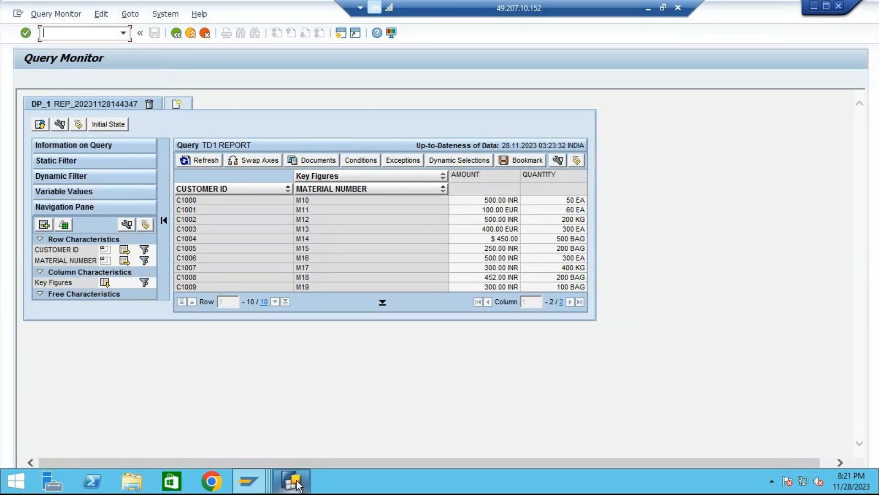
Switch back to Query Designer and display the properties of the query's Columns area.
mouse_move(290, 479)
click(328, 427)
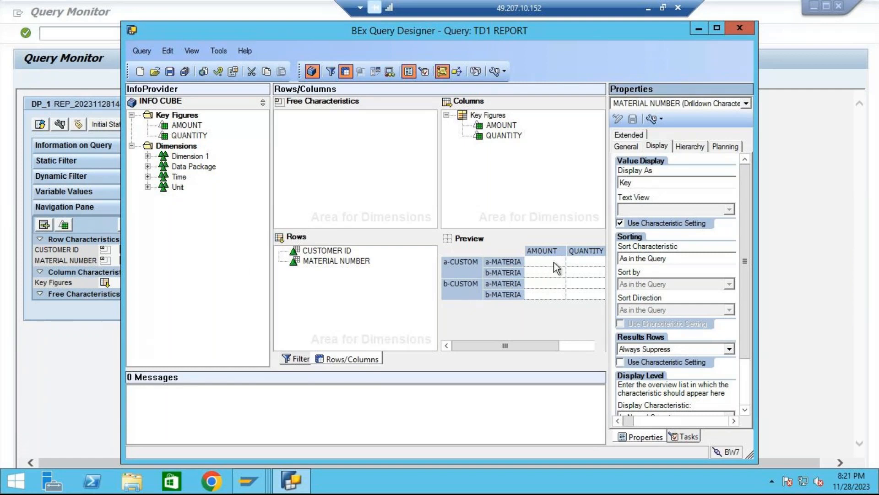
click(512, 162)
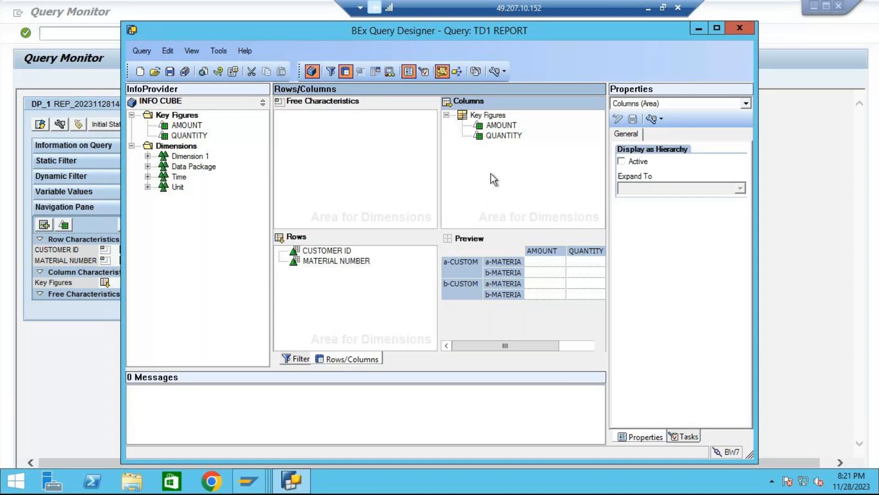
Add Sales Number from Dimension 1 to the query's Free Characteristics.
click(326, 150)
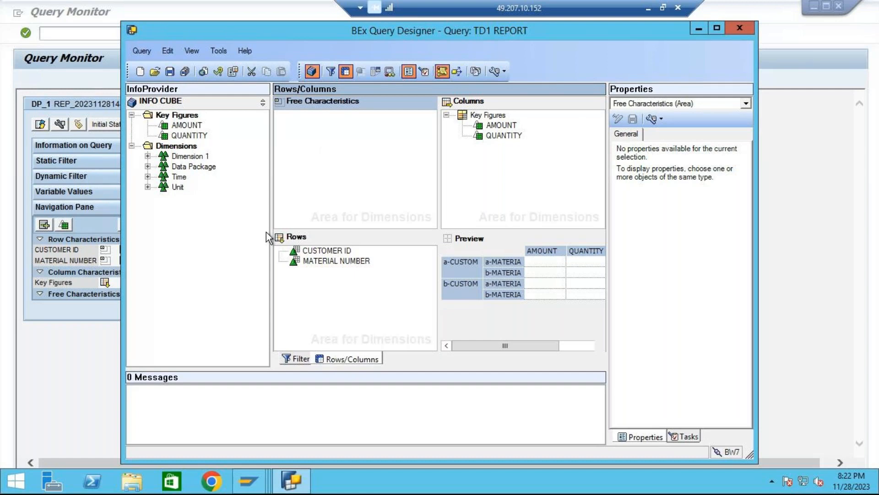
click(327, 252)
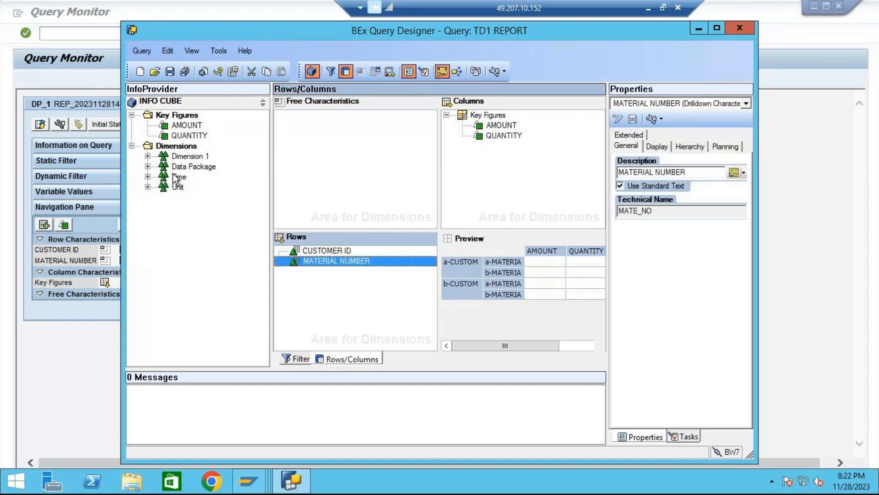
click(147, 156)
drag(214, 187, 330, 146)
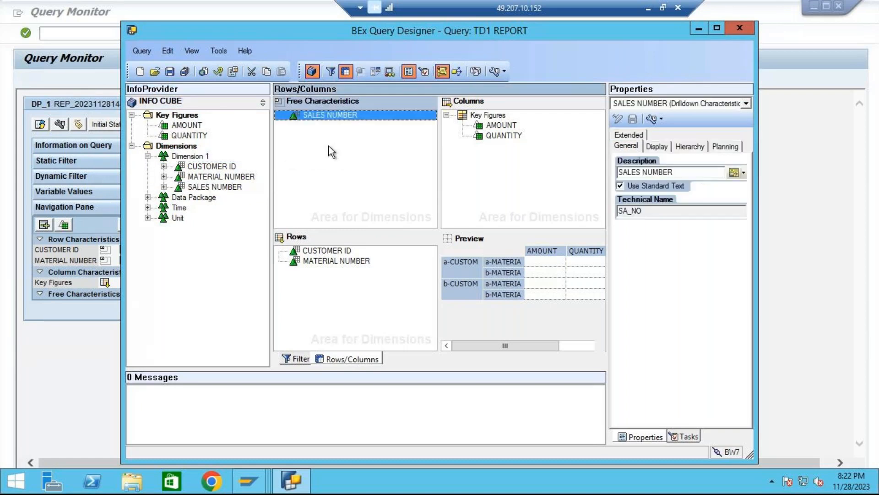
Set the results rows of Sales Number to Always Suppress.
click(658, 146)
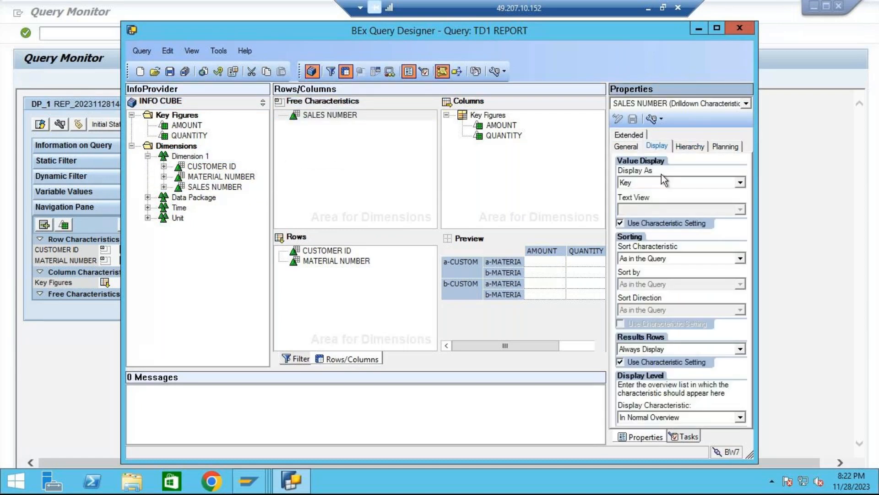
click(688, 351)
click(646, 374)
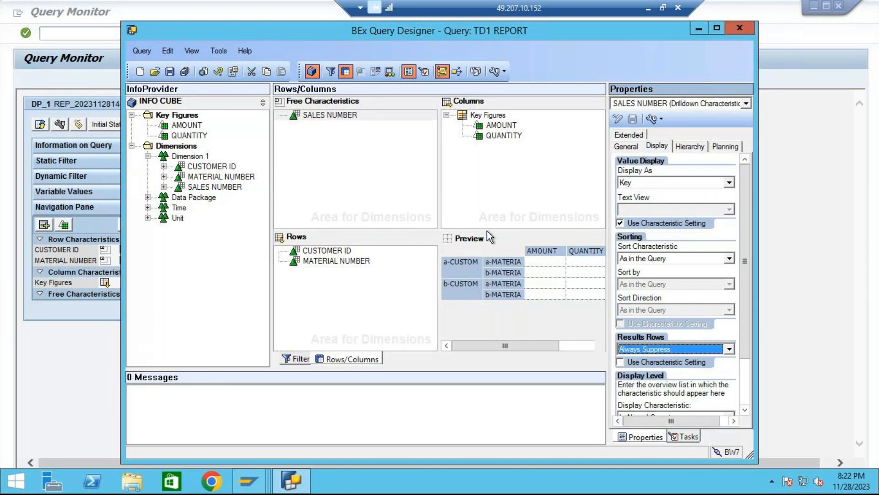
click(470, 194)
Move Material Number from Rows to Free Characteristics and save the query.
click(339, 115)
drag(327, 264, 358, 135)
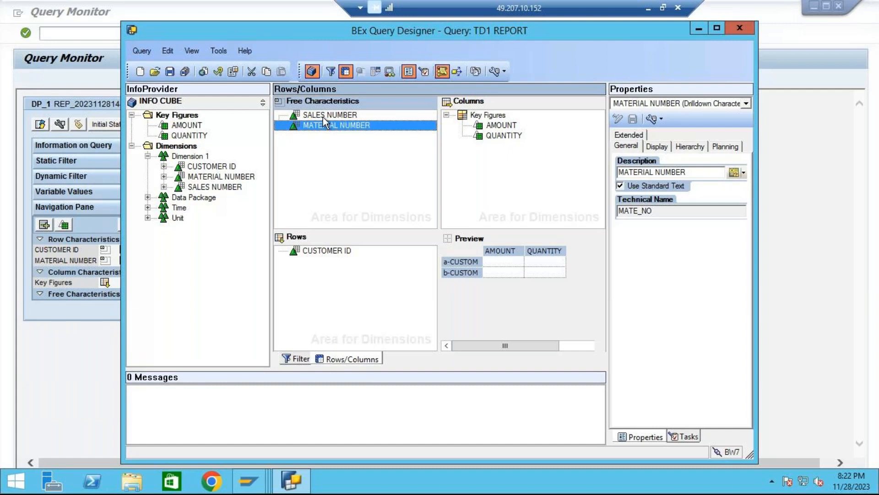
click(170, 72)
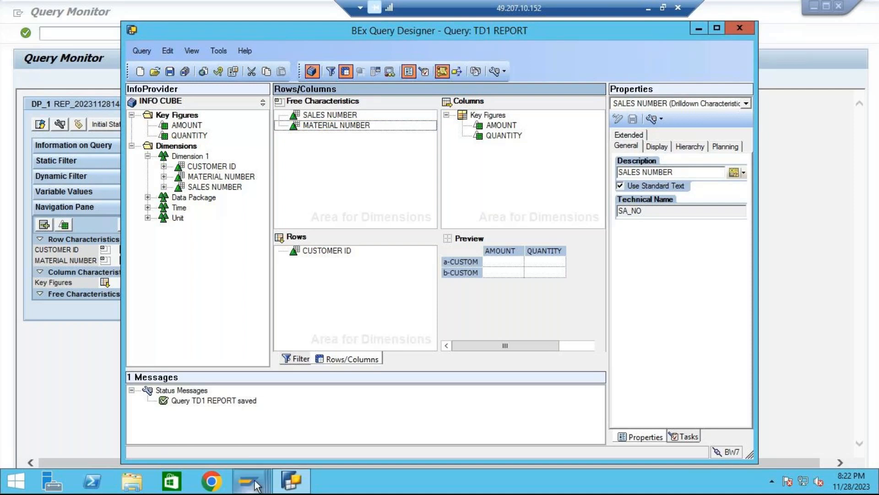
Execute TD1 REPORT again in Query Monitor and drill down Material Number in the rows and Sales Number in the columns.
mouse_move(256, 486)
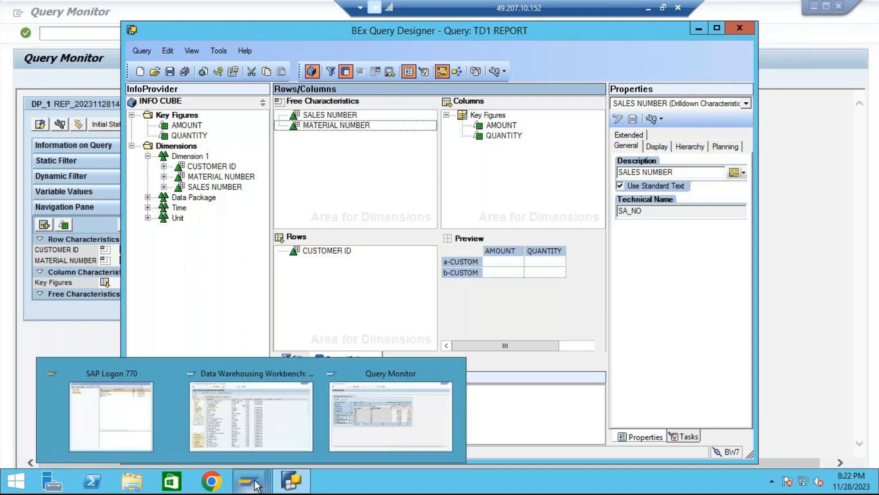
click(370, 444)
click(179, 38)
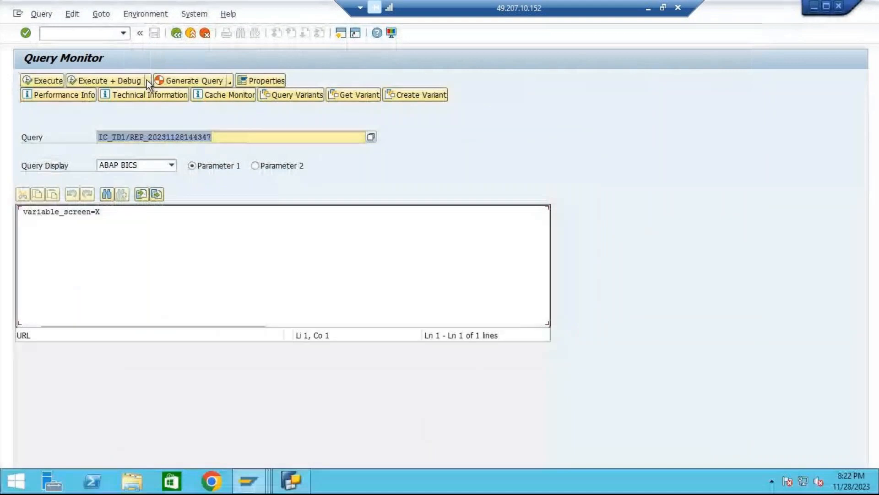
click(50, 82)
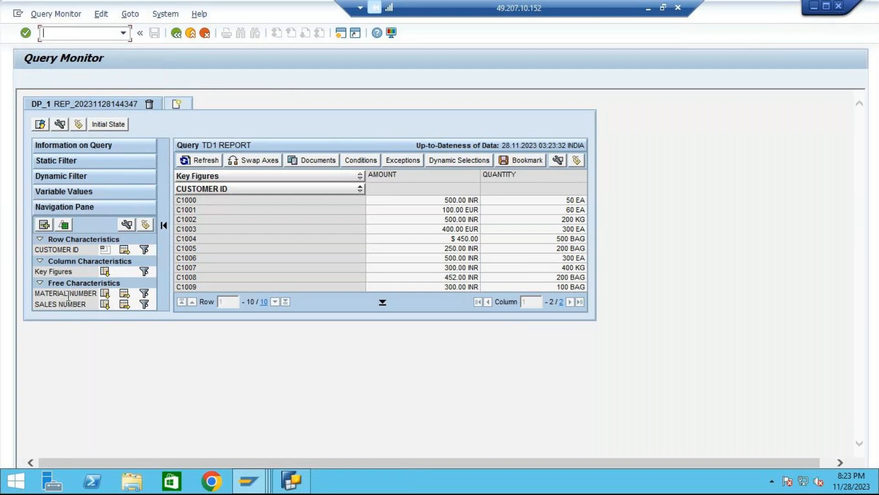
click(105, 294)
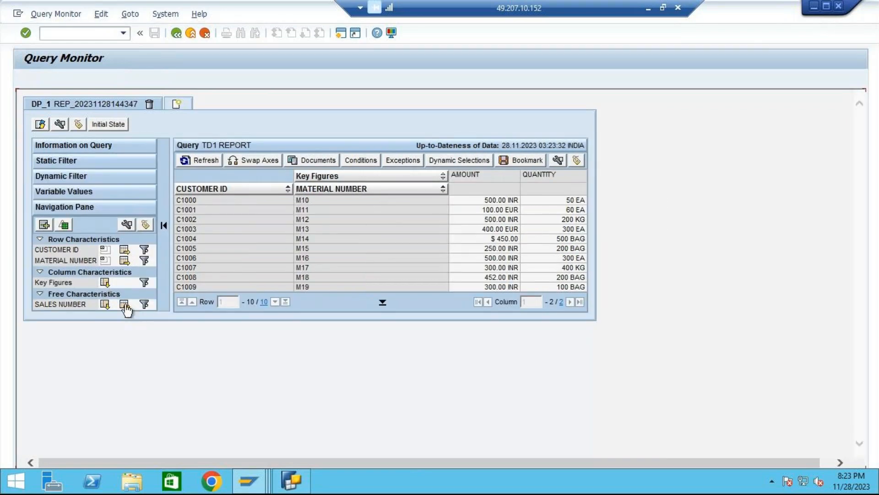
click(125, 305)
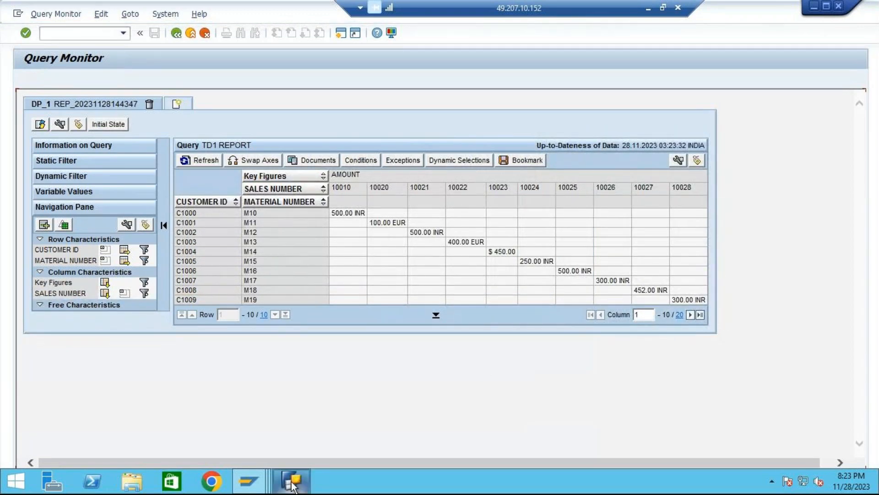
Leave the old output, execute TD1 REPORT again and drill down both Material Number and Sales Number in the rows.
mouse_move(293, 482)
click(307, 424)
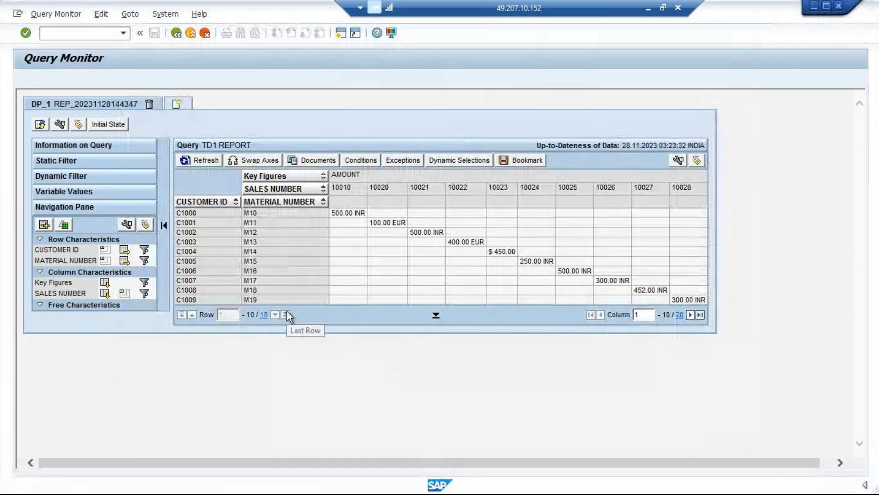
key(F3)
click(291, 480)
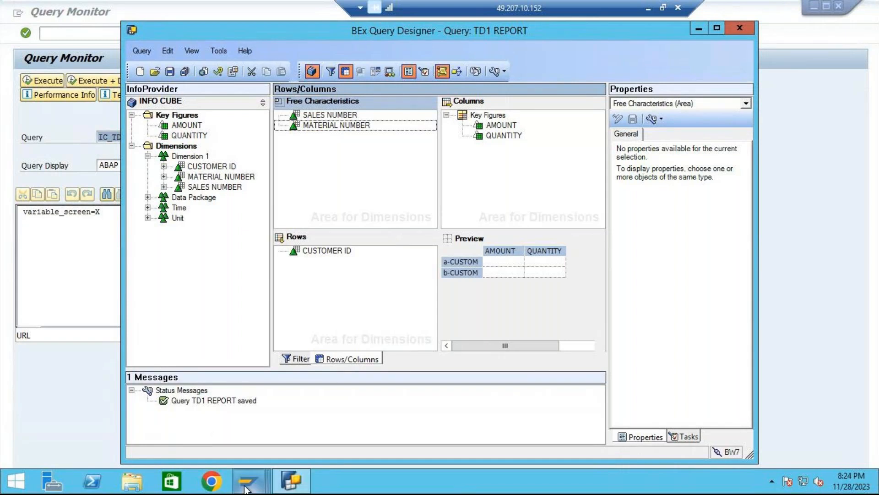
mouse_move(246, 489)
mouse_move(296, 430)
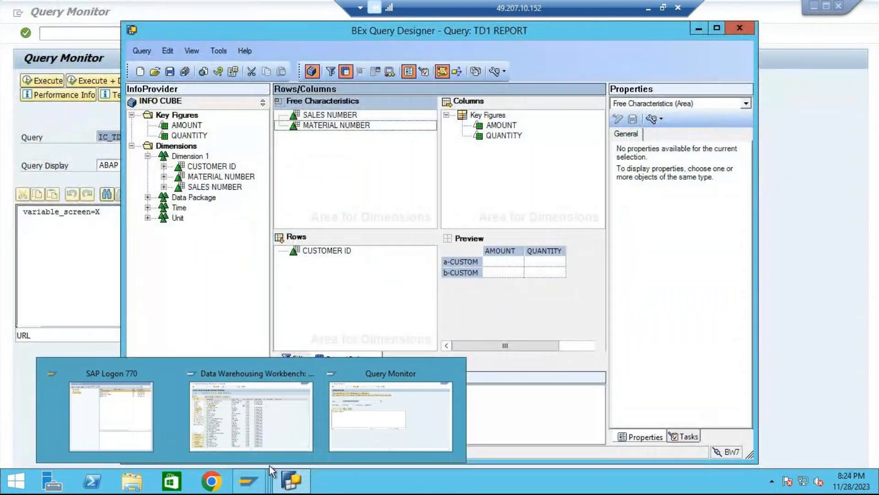
click(353, 446)
click(36, 80)
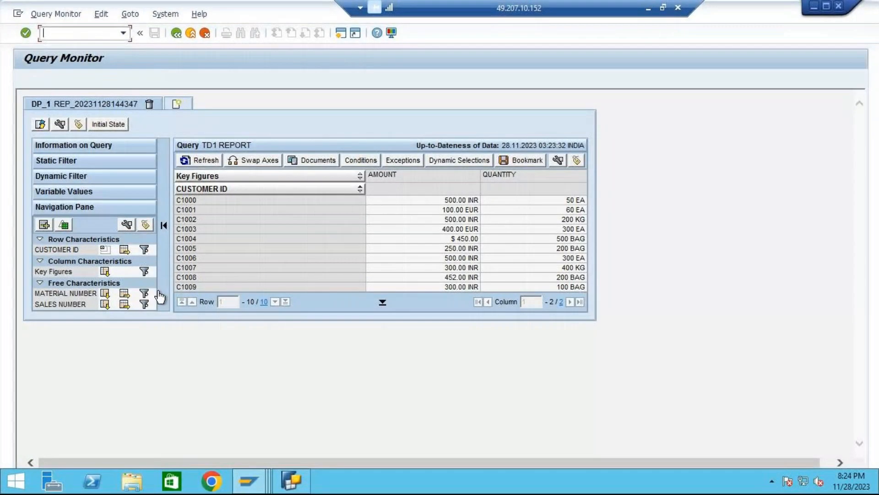
click(104, 293)
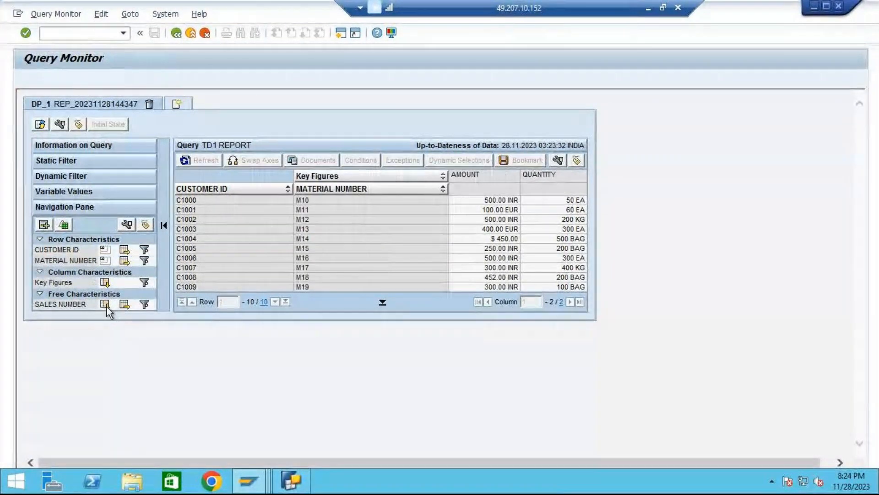
click(105, 305)
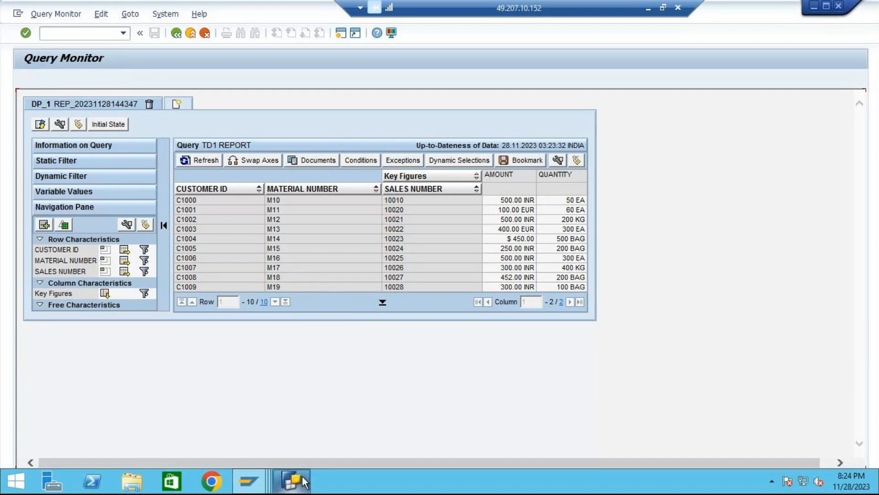
Switch to Query Designer and remove Sales Number and Material Number from Free Characteristics.
mouse_move(303, 482)
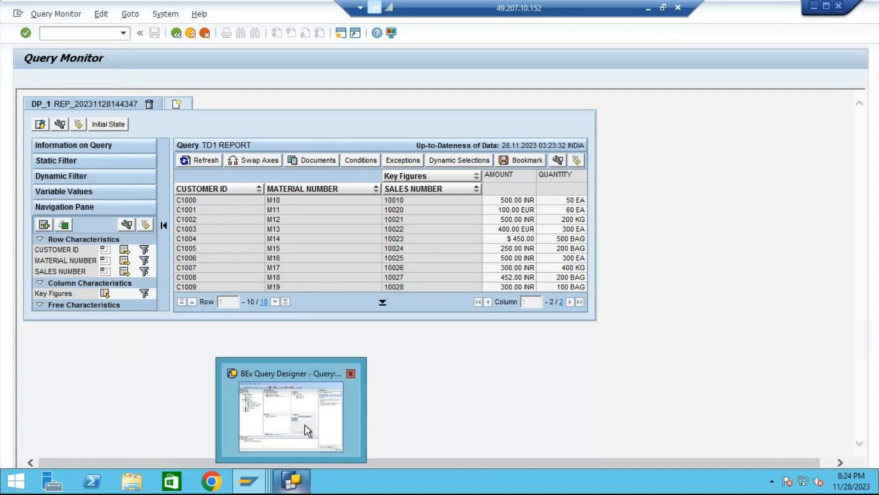
click(304, 423)
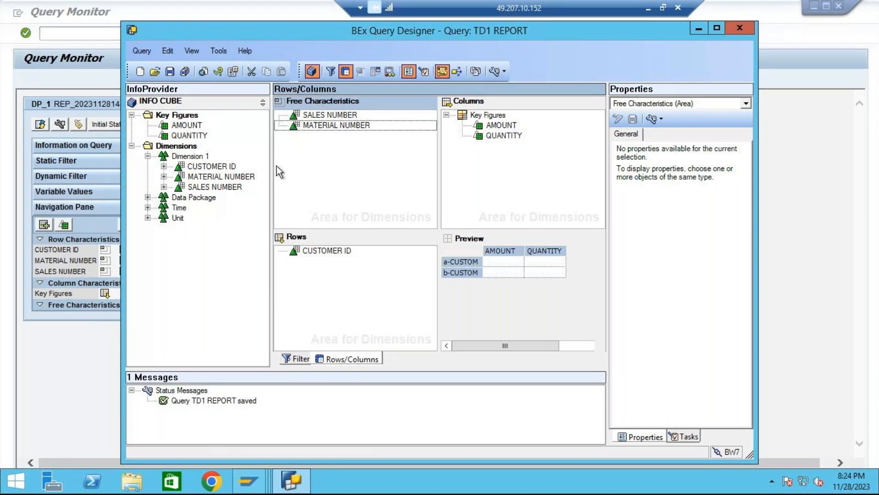
drag(320, 117, 245, 210)
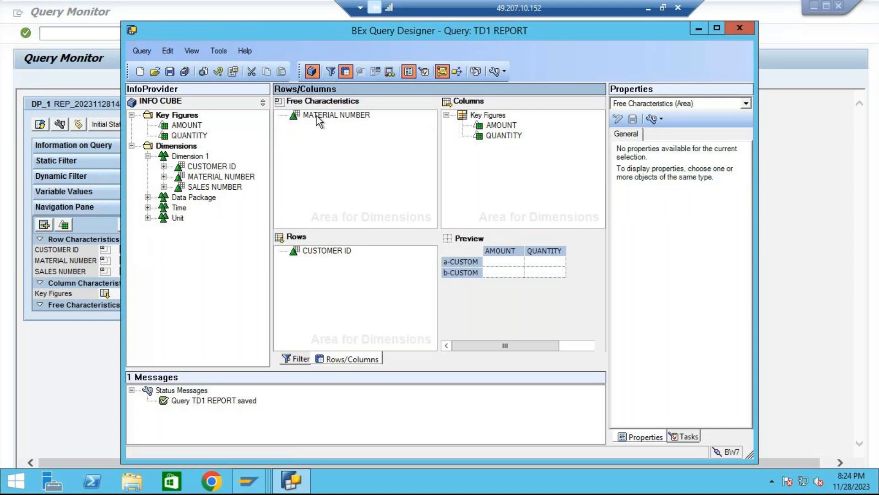
drag(319, 121, 263, 315)
Open the value restriction for Customer ID in the filter's default values.
click(300, 359)
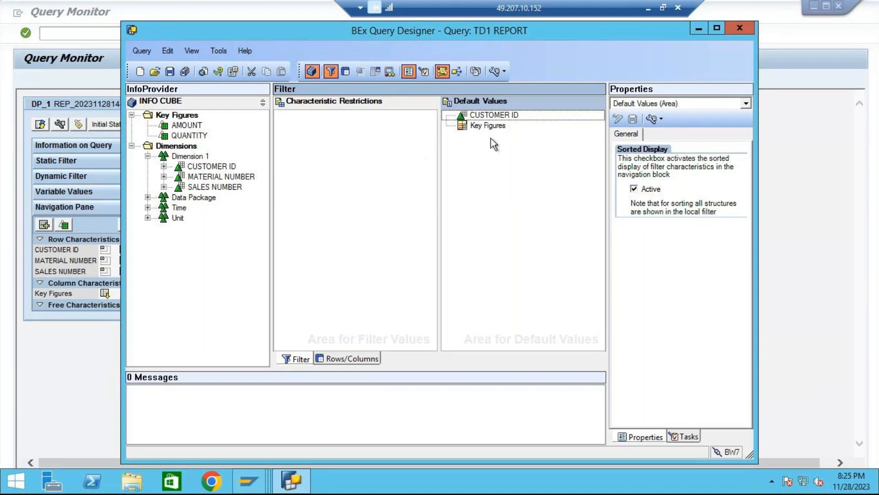
click(499, 112)
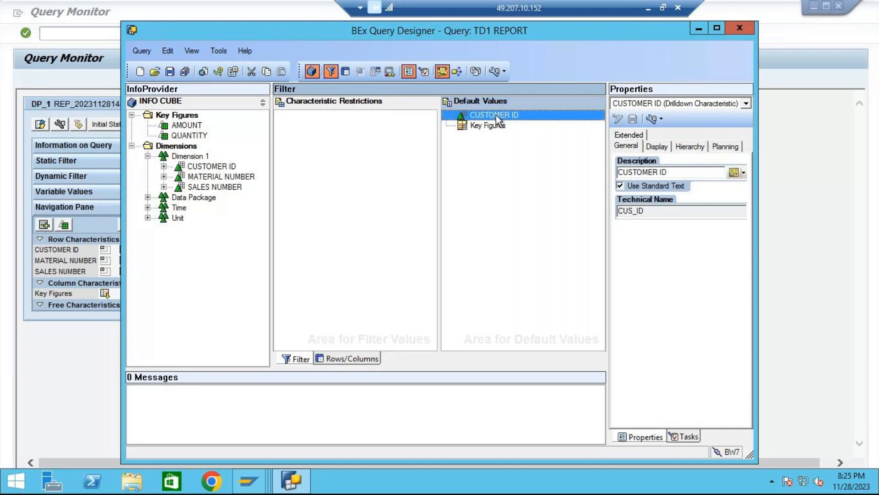
right_click(496, 114)
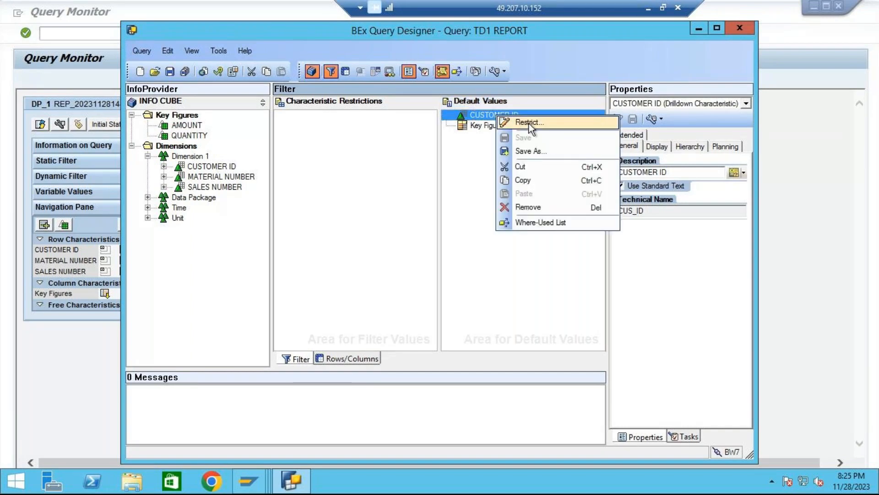
click(530, 123)
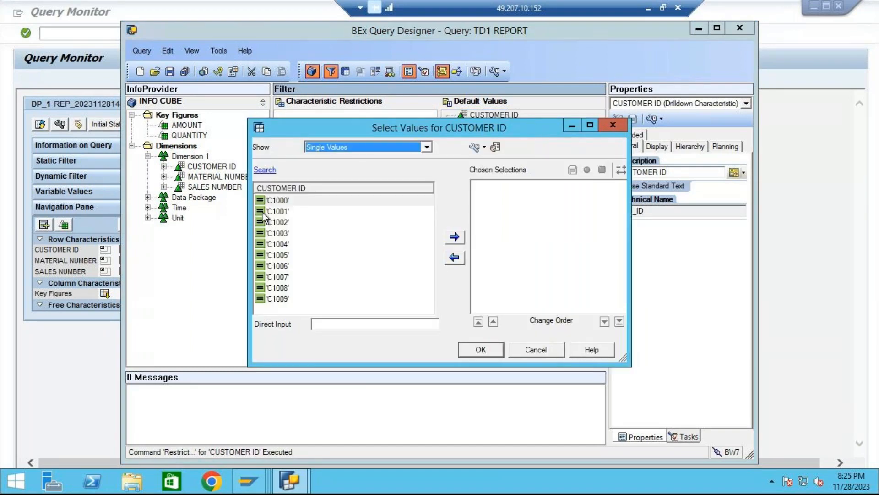
Restrict Customer ID to the first, fourth, eighth and tenth of the listed single values and accept the selection.
click(261, 202)
click(455, 237)
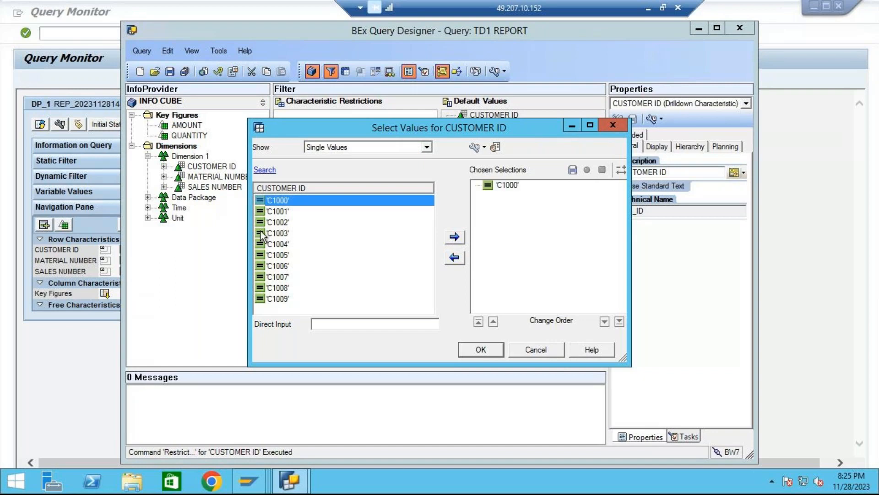
click(266, 232)
click(454, 237)
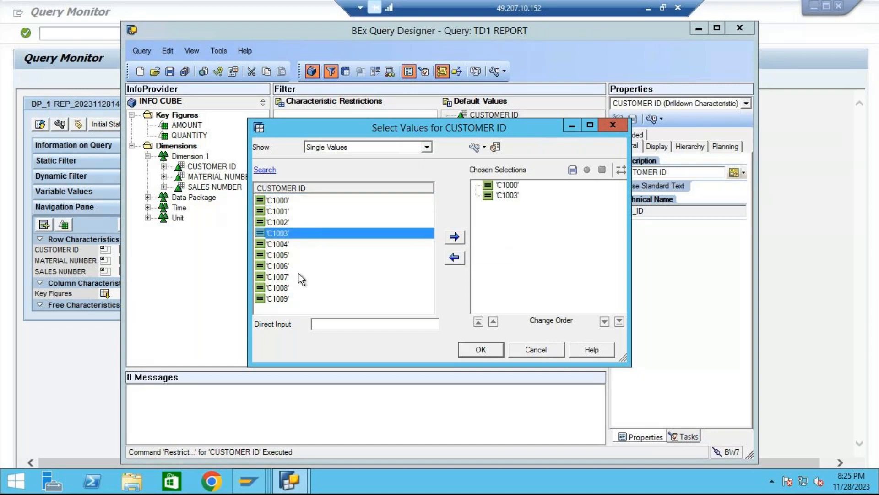
click(298, 277)
click(454, 237)
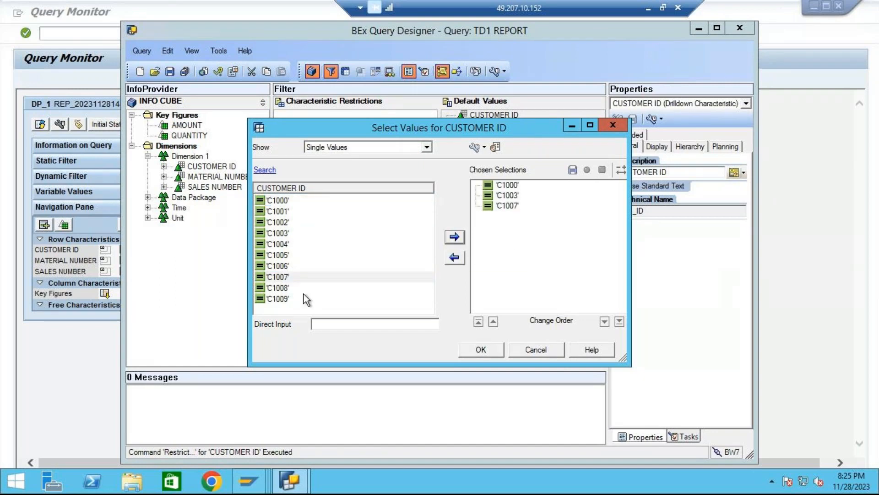
click(304, 298)
click(455, 237)
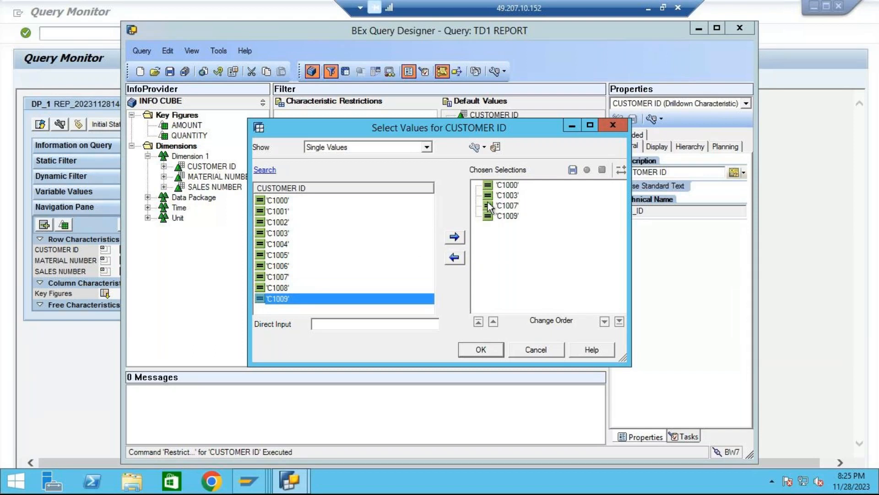
click(480, 349)
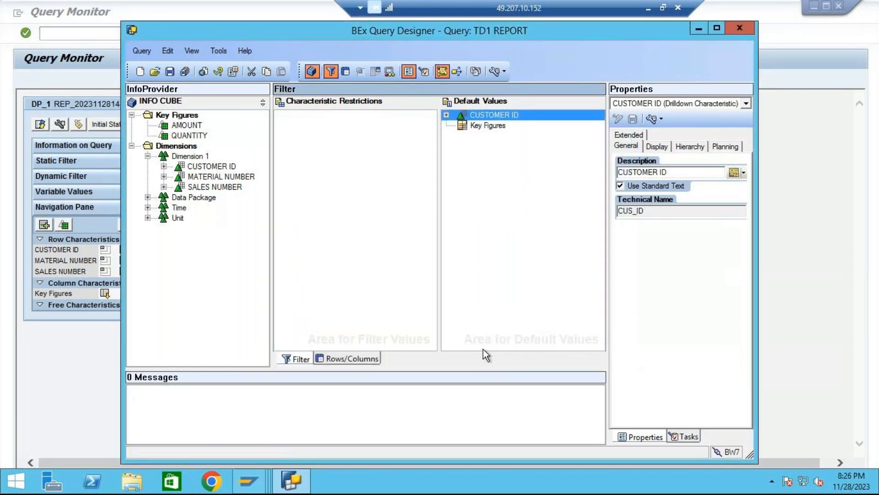
Save the query, return to Query Monitor and execute TD1 REPORT with the default filter values.
click(170, 71)
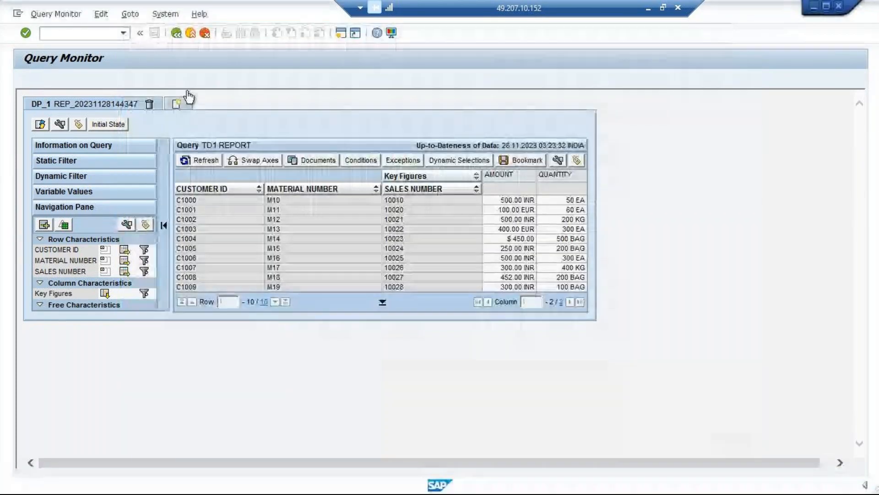
click(176, 33)
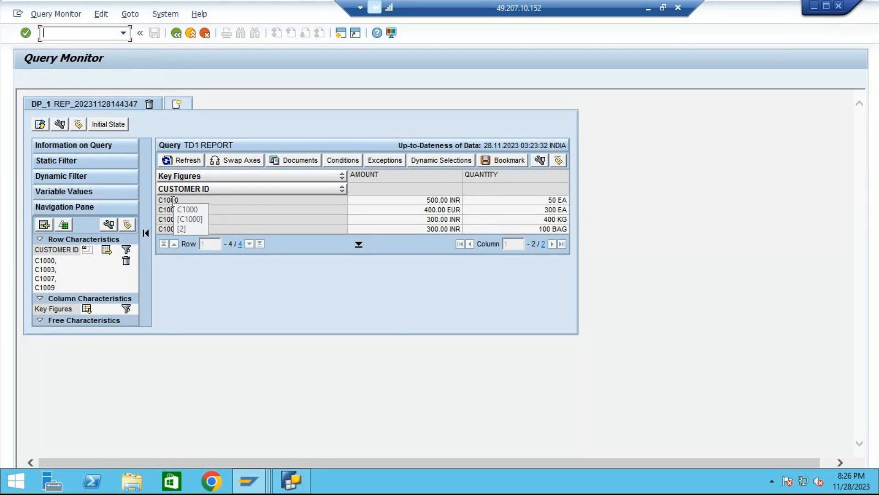
Change the Customer ID row filter to the second, third, sixth and seventh of the ten listed values and apply it to the report.
click(126, 252)
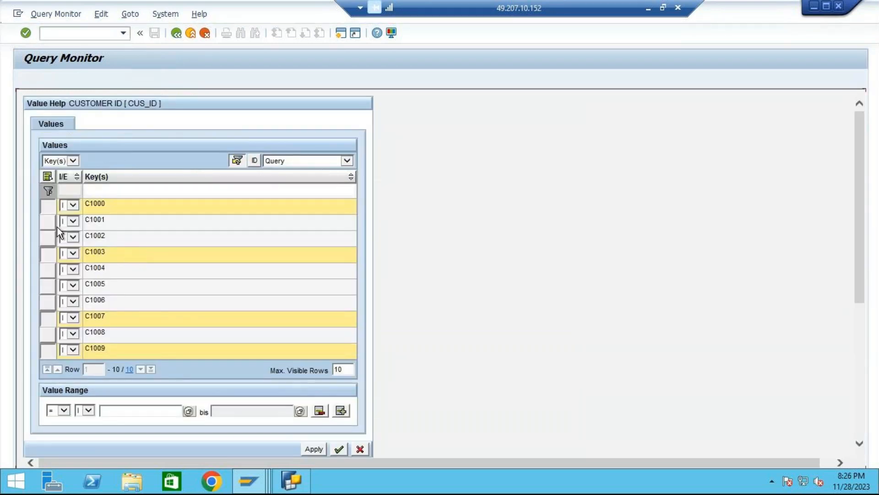
click(46, 222)
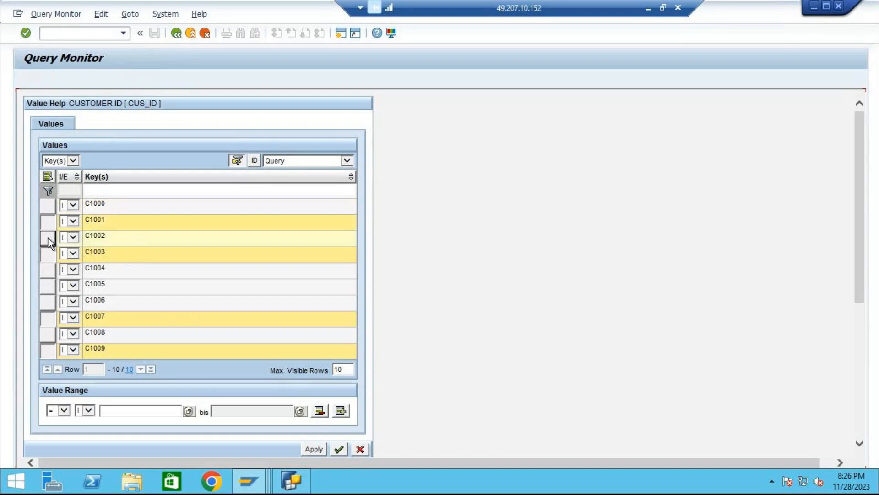
click(48, 238)
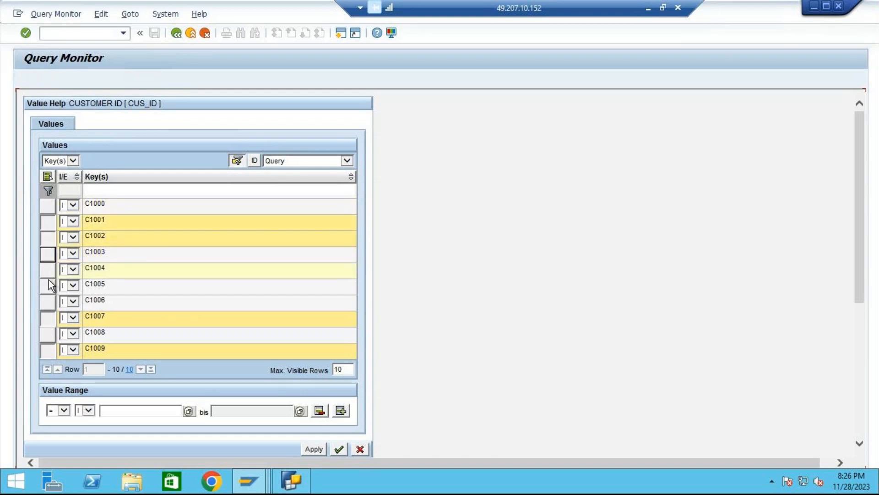
click(49, 281)
click(48, 333)
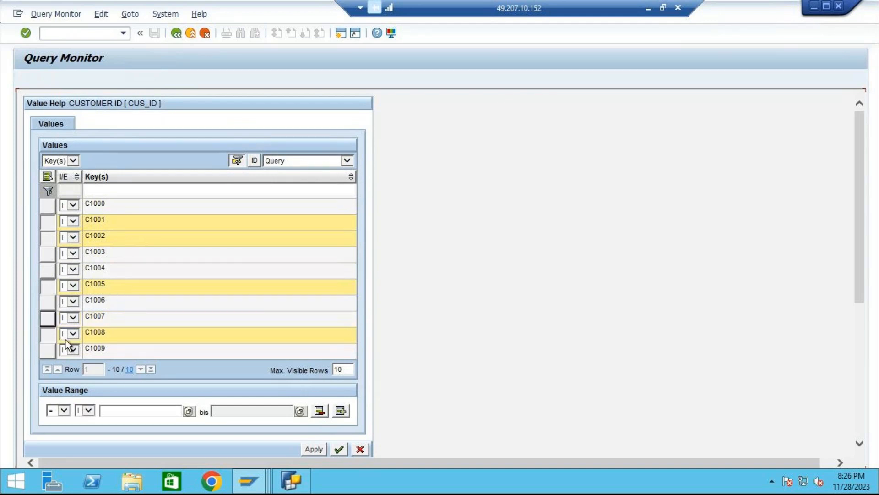
click(51, 336)
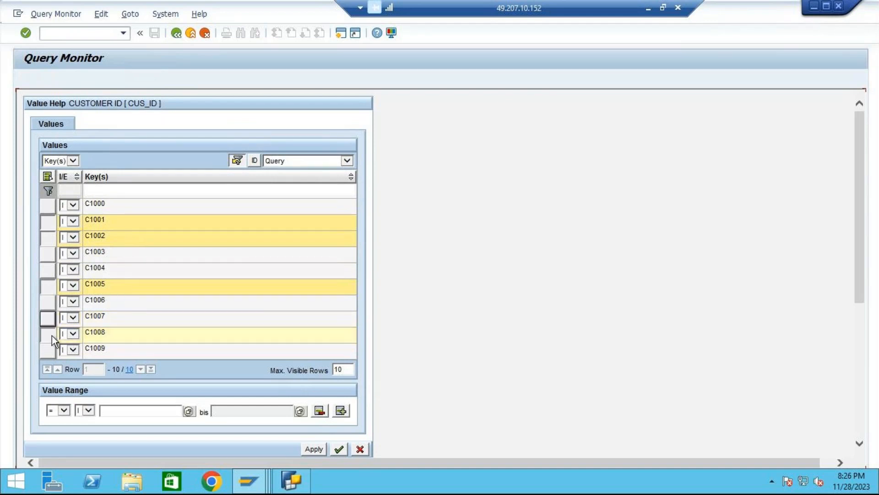
click(51, 305)
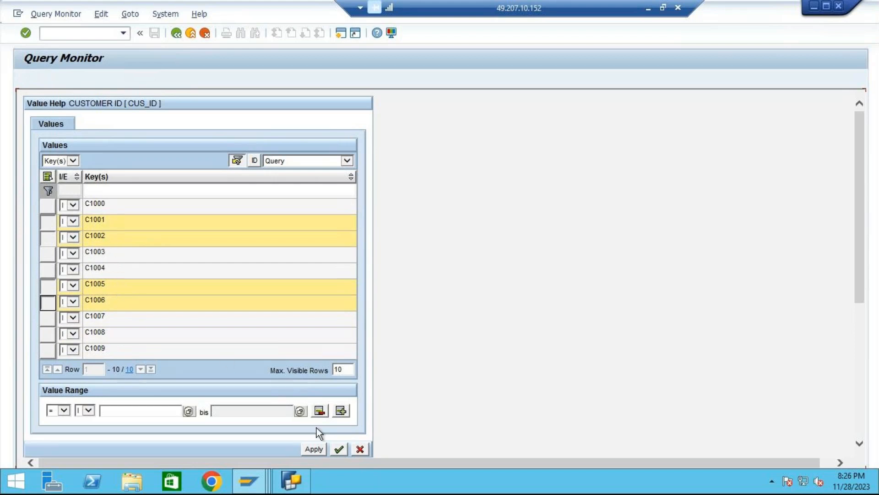
click(315, 449)
click(336, 450)
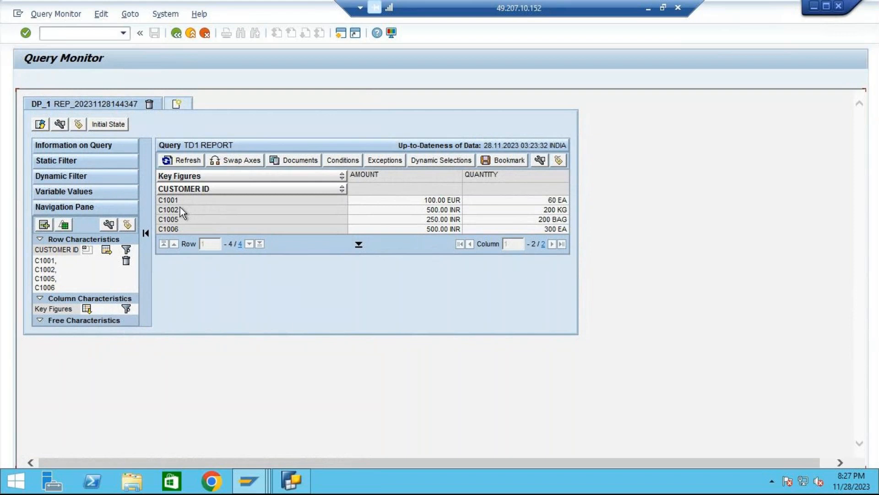
Switch to Query Designer and copy Customer ID with its restricted values from Default Values into Characteristic Restrictions.
click(290, 480)
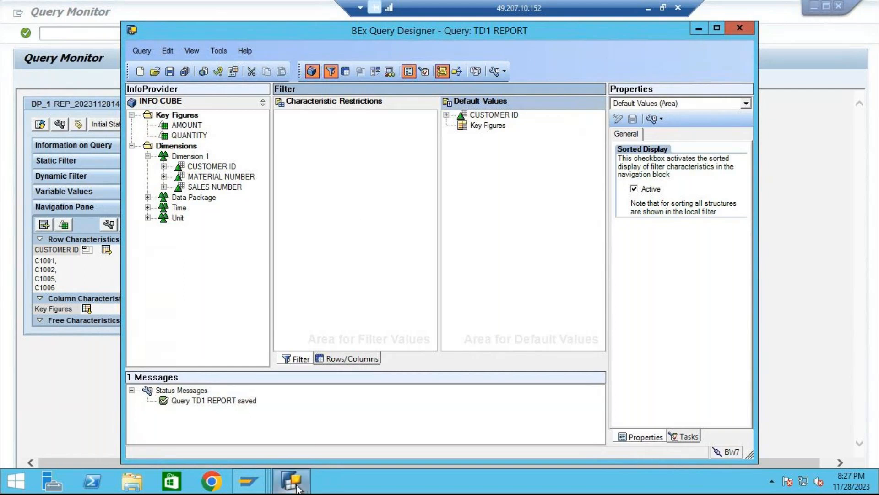
click(77, 381)
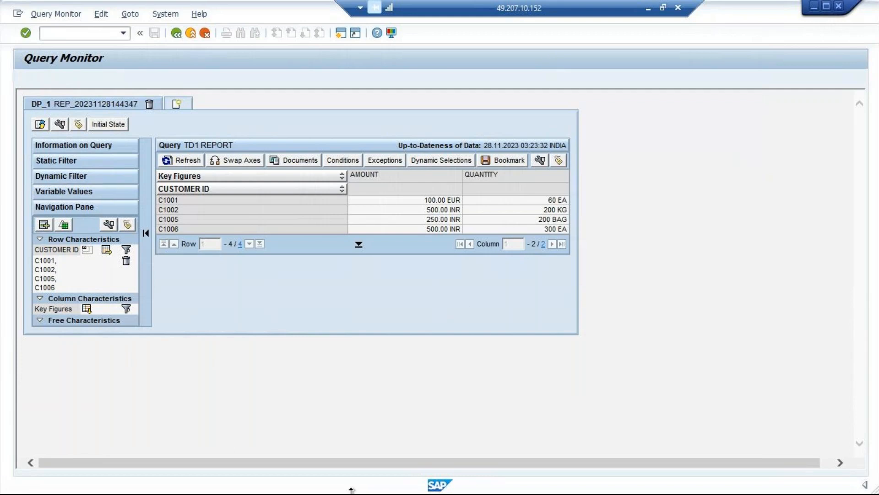
click(814, 8)
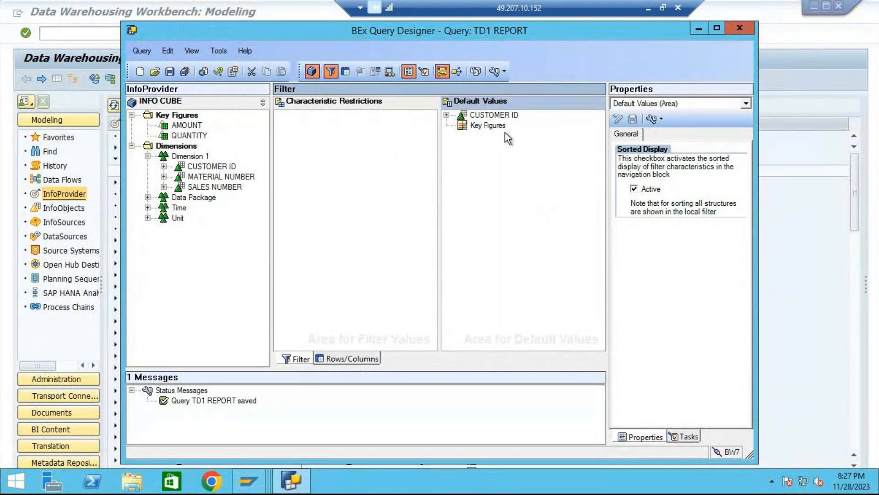
click(369, 148)
right_click(361, 149)
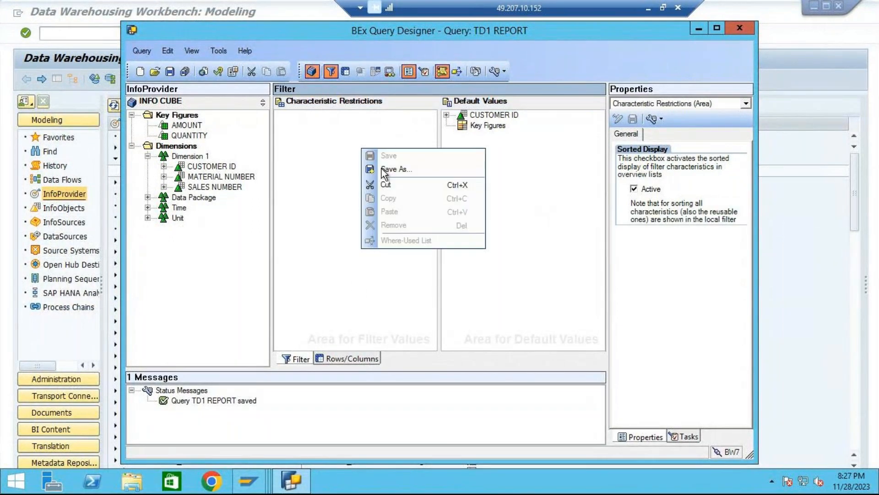
click(511, 173)
drag(471, 115, 330, 147)
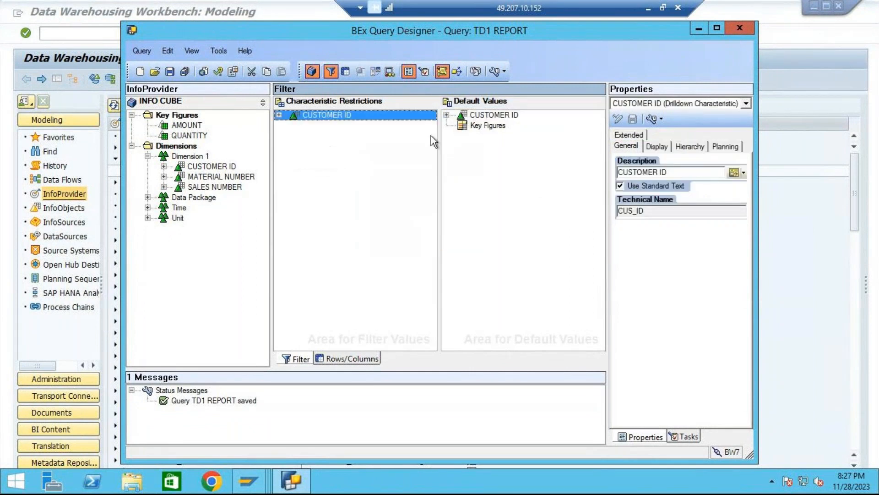
Remove all four restricted values under Customer ID in Default Values, keeping the characteristic itself.
click(447, 115)
click(498, 125)
click(501, 136)
click(504, 157)
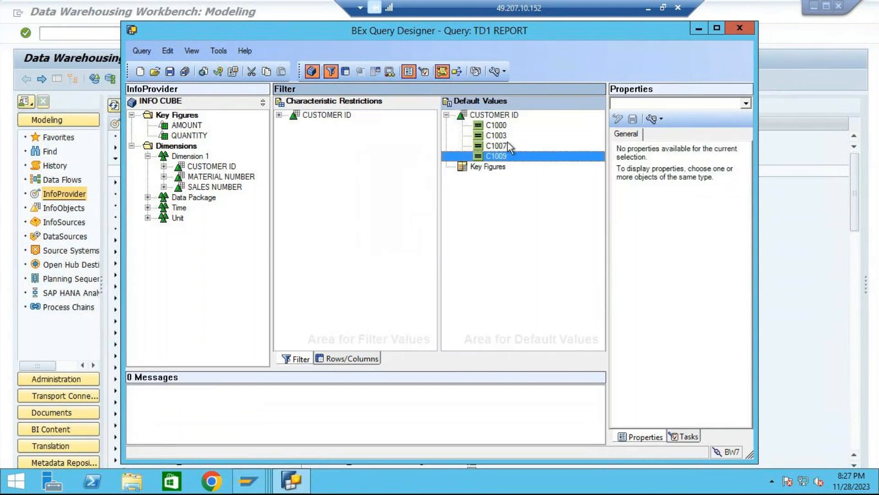
click(504, 126)
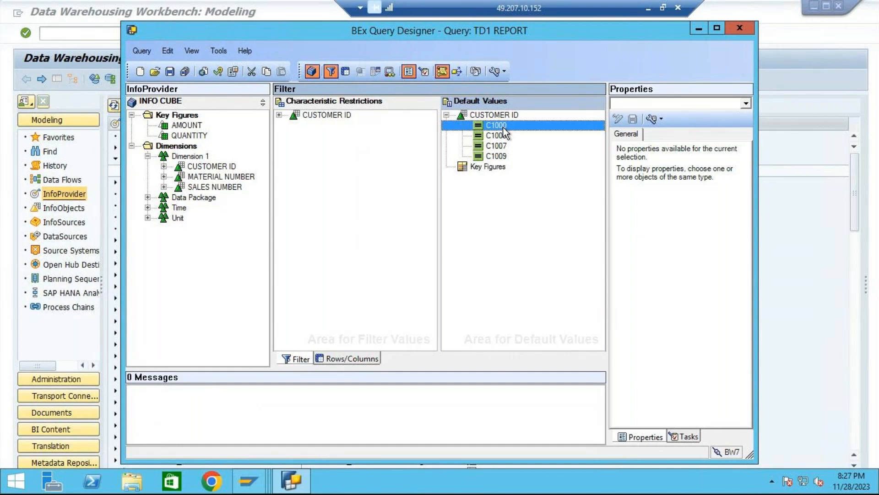
shift+click(502, 156)
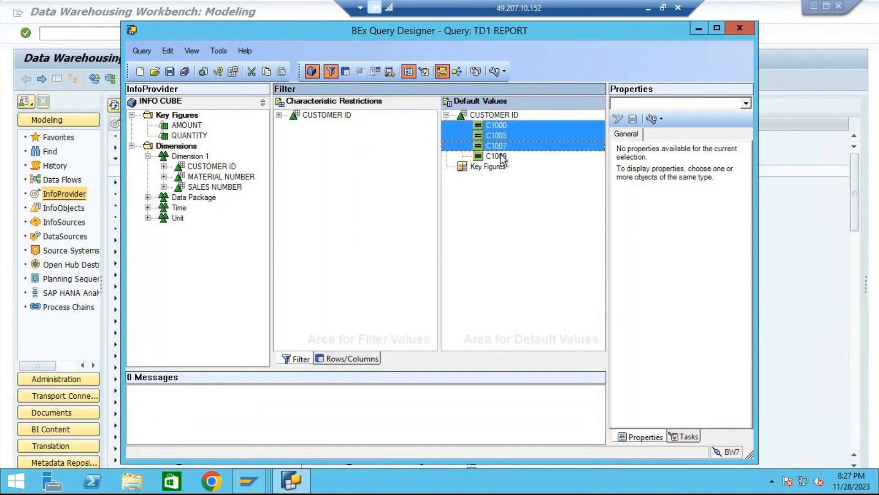
right_click(501, 156)
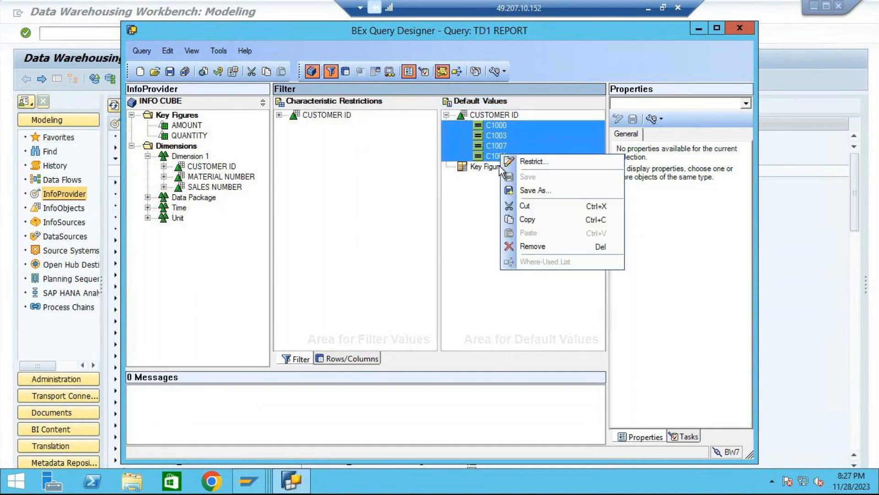
click(527, 247)
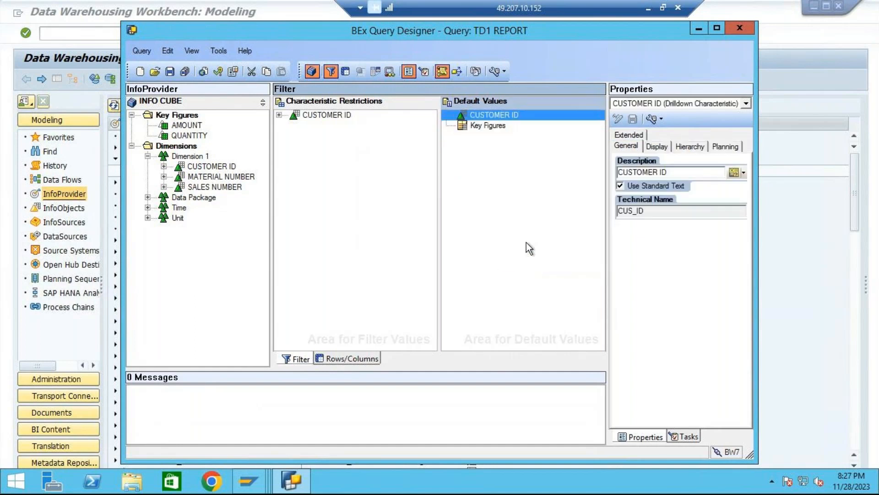
Remove the first of the four restricted values under Customer ID in Characteristic Restrictions.
click(279, 115)
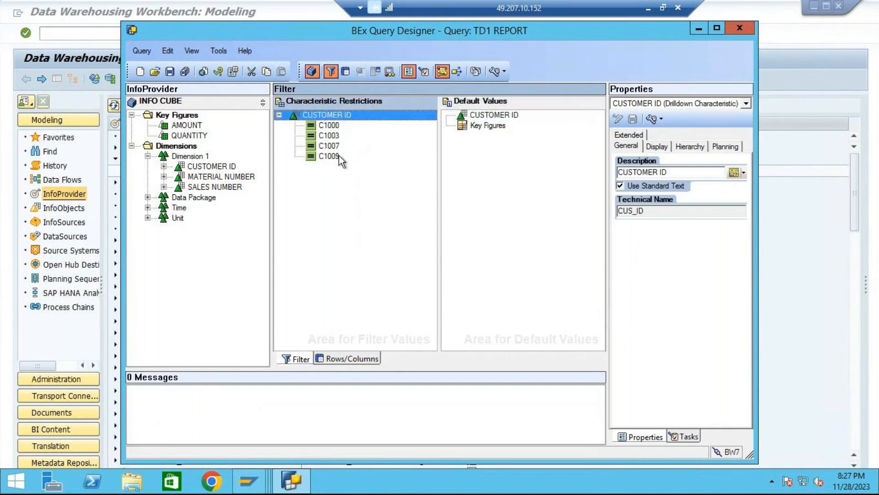
click(337, 127)
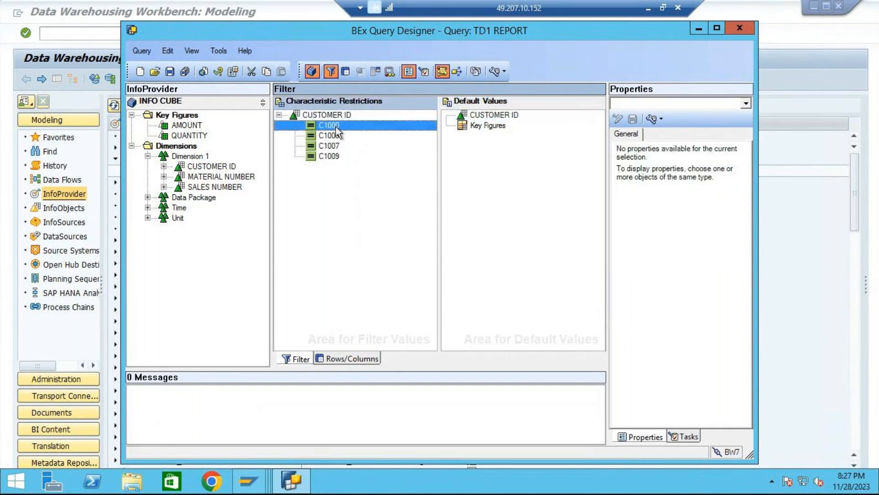
right_click(330, 128)
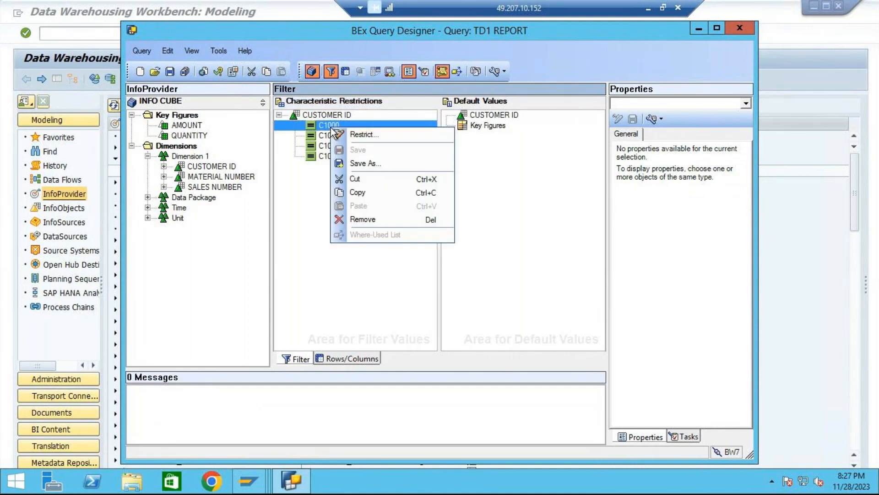
click(360, 211)
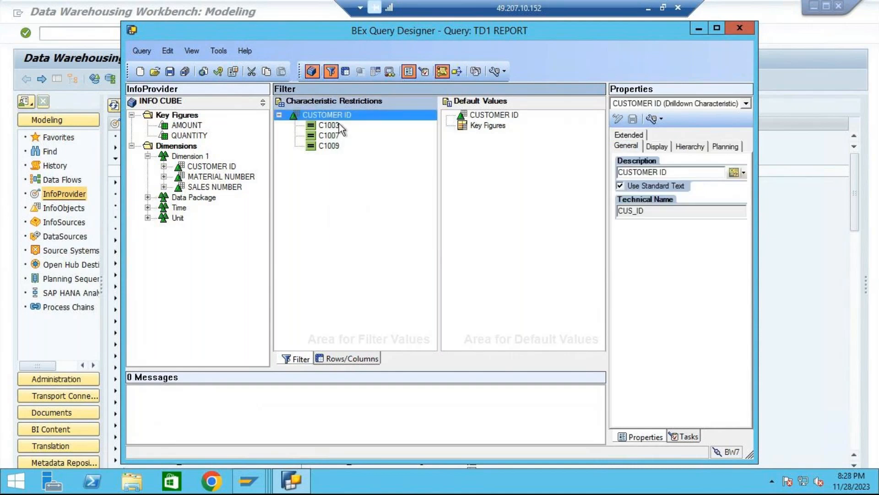
Add the sixth of the listed single values to the Customer ID characteristic restriction and accept the selection.
right_click(325, 120)
click(351, 124)
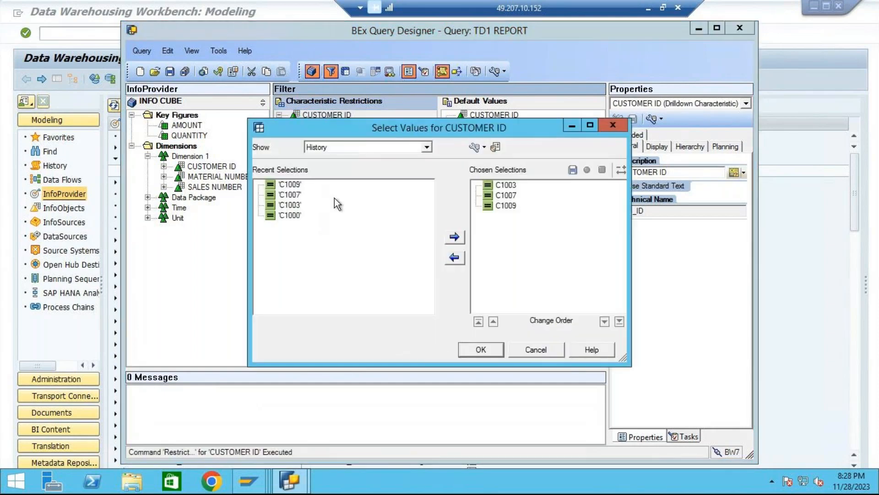
click(427, 147)
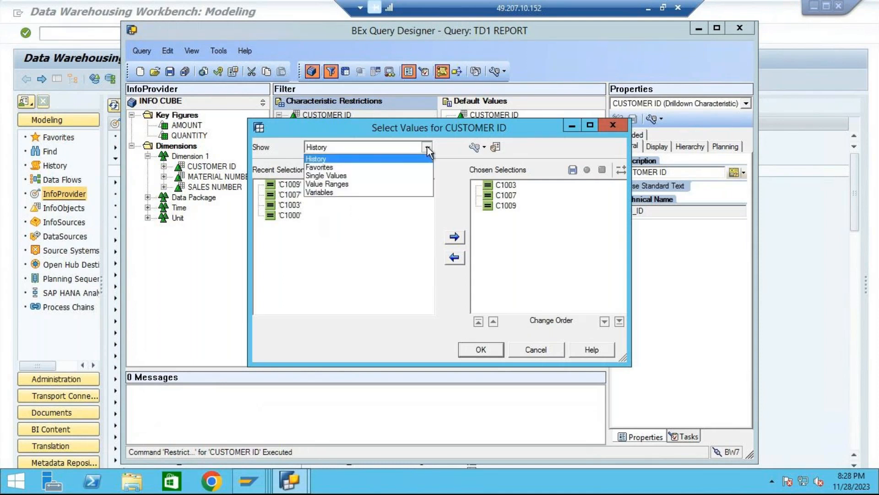
click(349, 176)
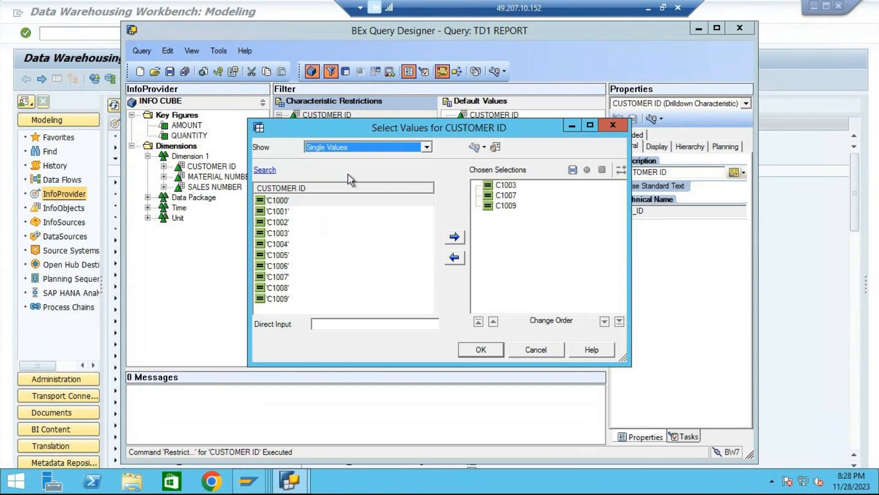
click(388, 255)
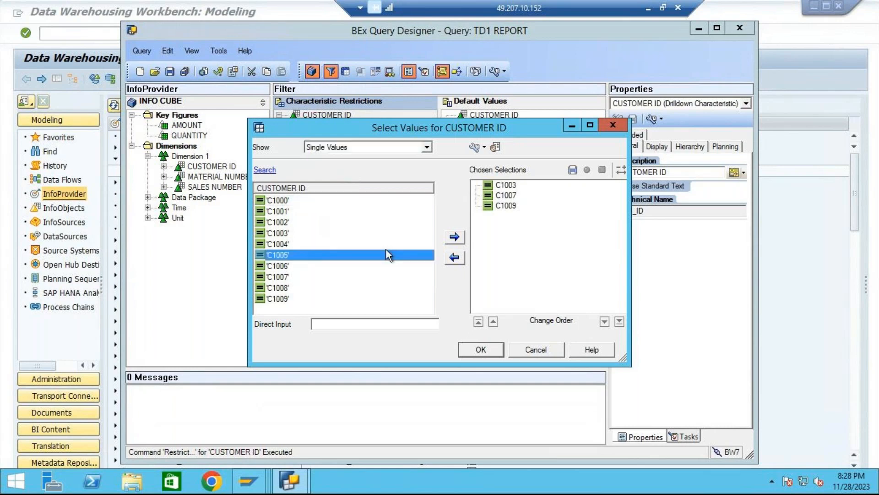
click(455, 237)
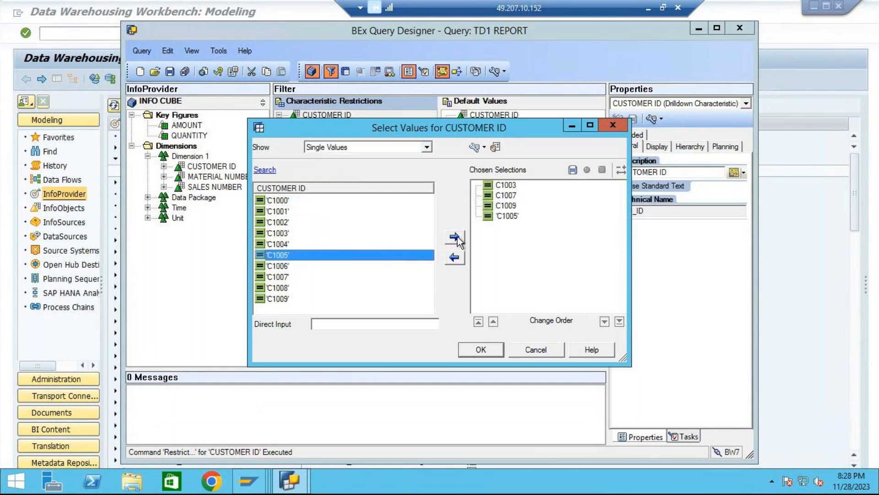
click(491, 351)
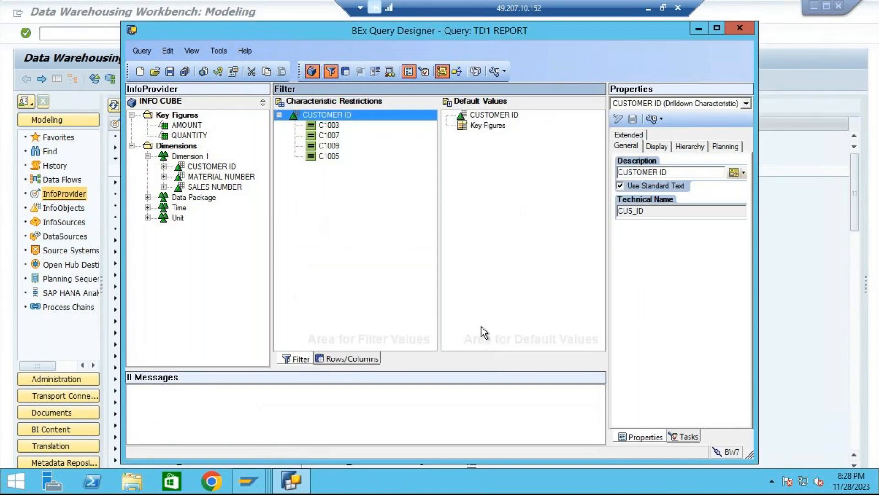
Save the query, return to Query Monitor's start screen and execute TD1 REPORT with the characteristic restrictions.
click(171, 72)
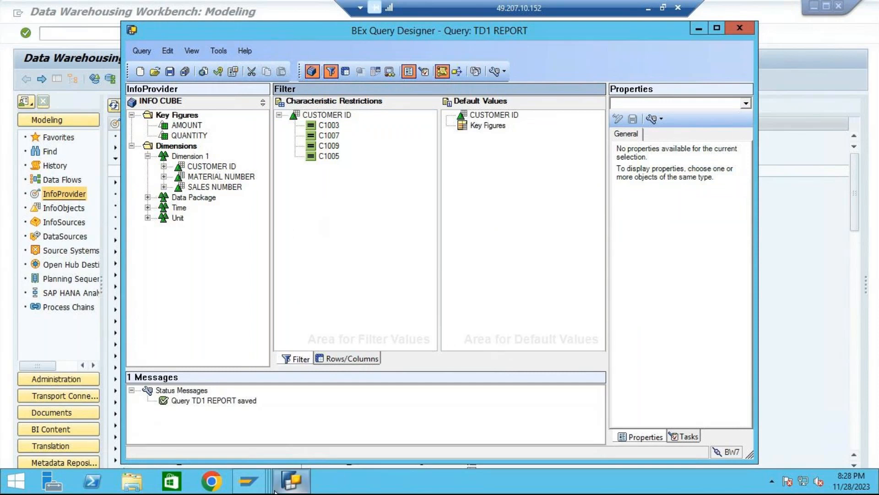
mouse_move(254, 487)
click(372, 426)
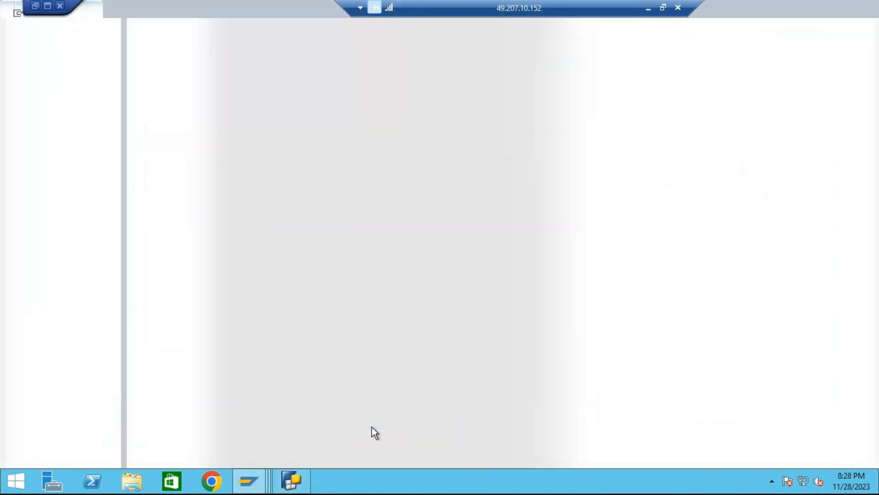
click(175, 33)
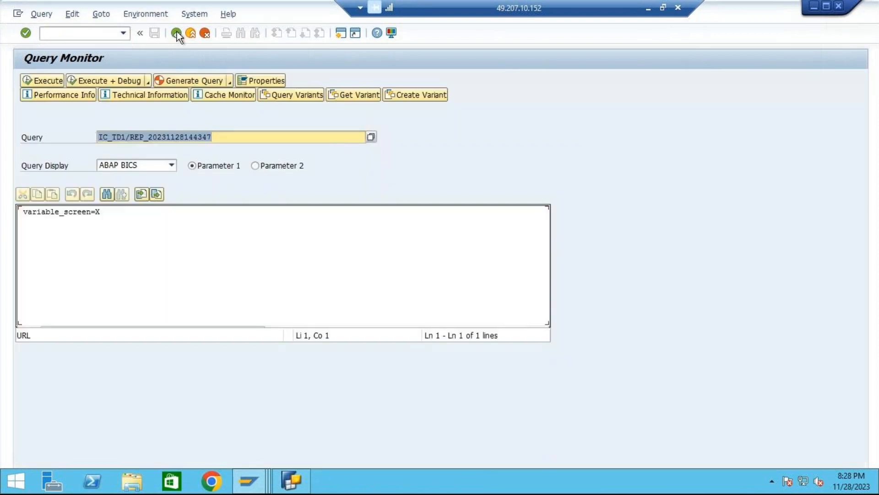
click(36, 80)
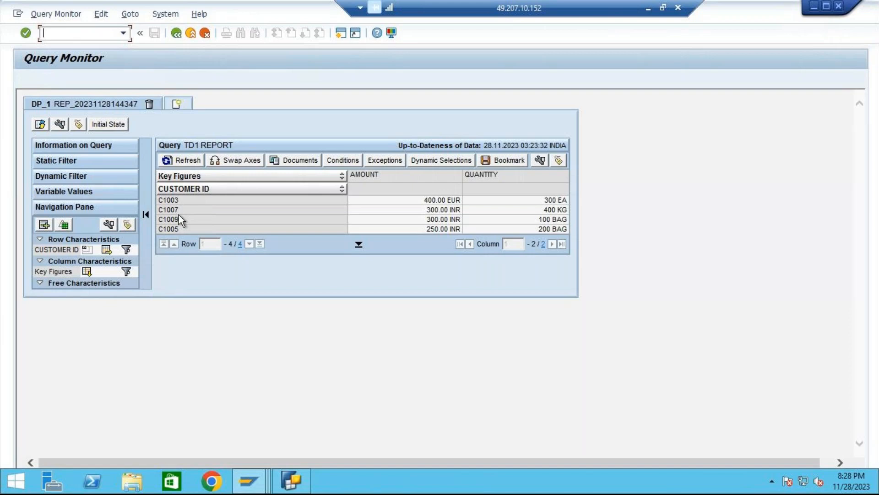
Filter Customer ID in the TD1 REPORT result to the second and third of the four listed values.
click(126, 250)
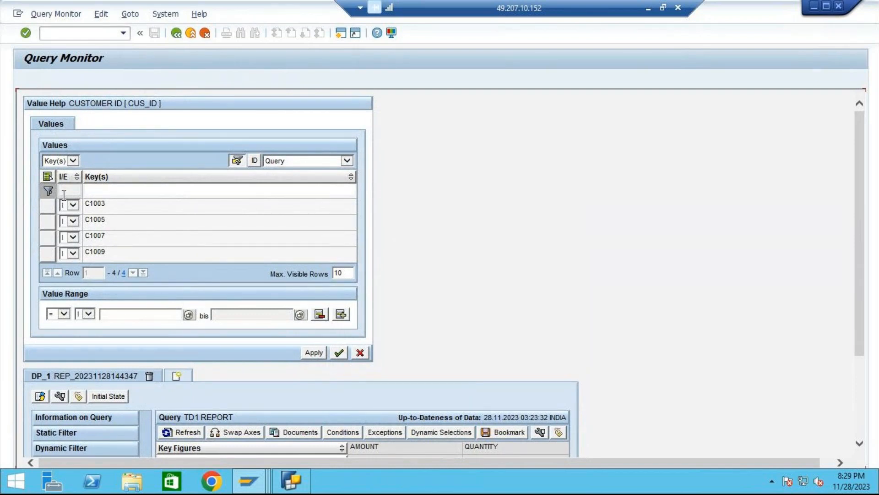
click(43, 224)
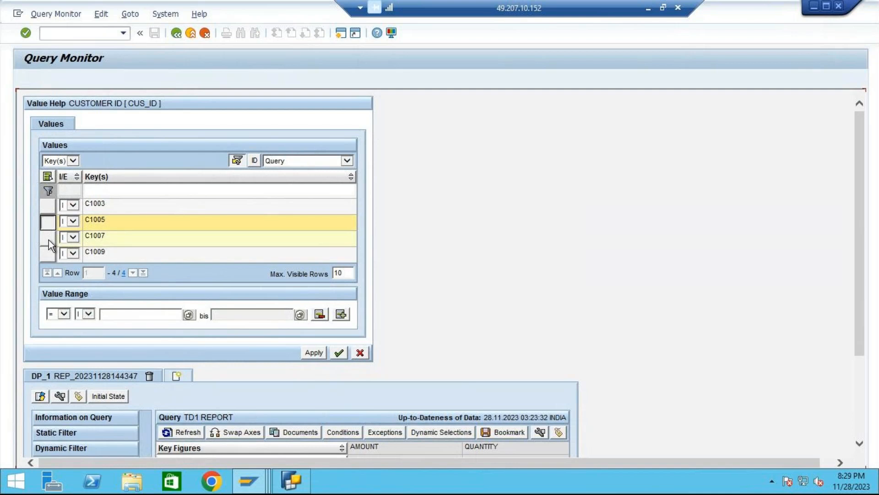
click(48, 239)
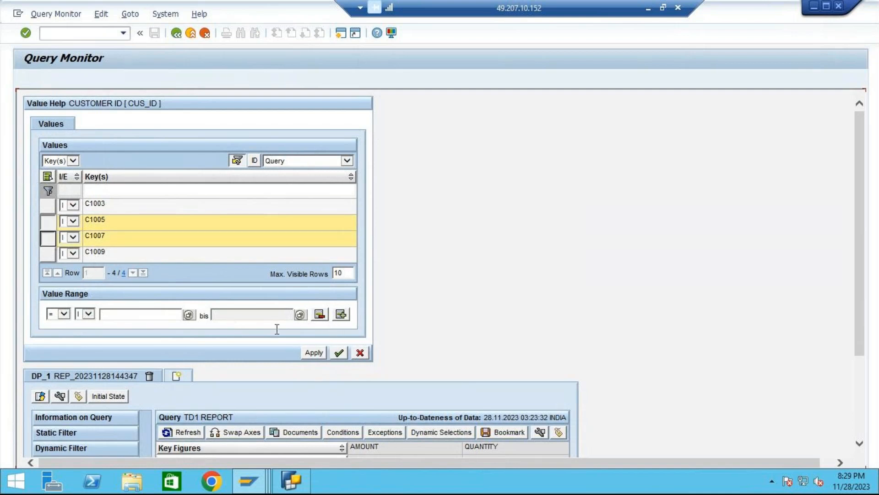
click(314, 353)
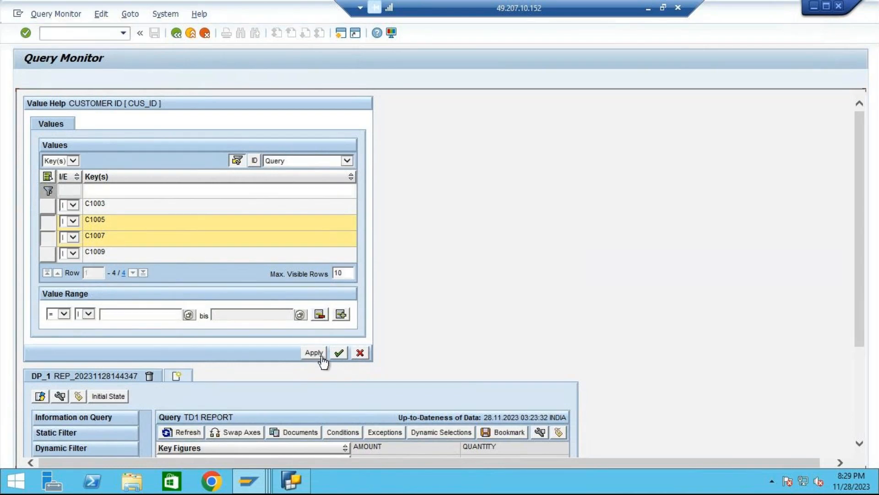
click(338, 355)
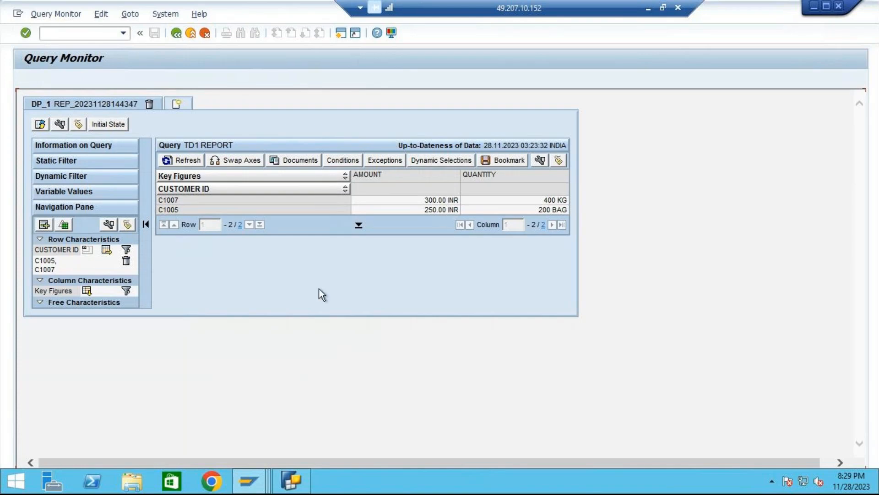
Switch to BEx Query Designer and remove the Customer ID characteristic with its restricted values from Characteristic Restrictions.
mouse_move(259, 480)
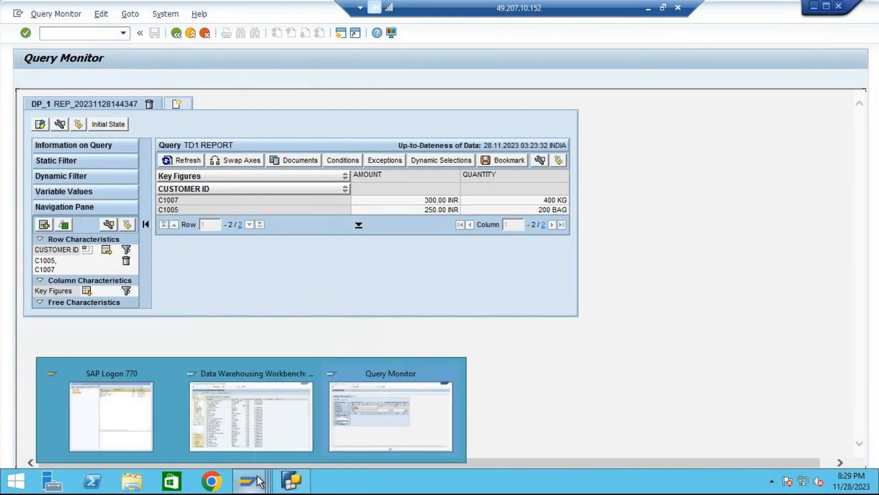
mouse_move(291, 478)
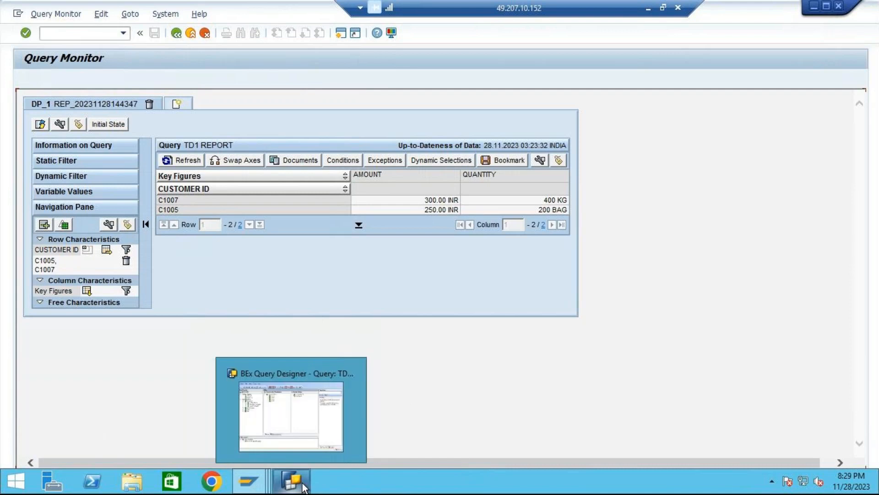
click(319, 421)
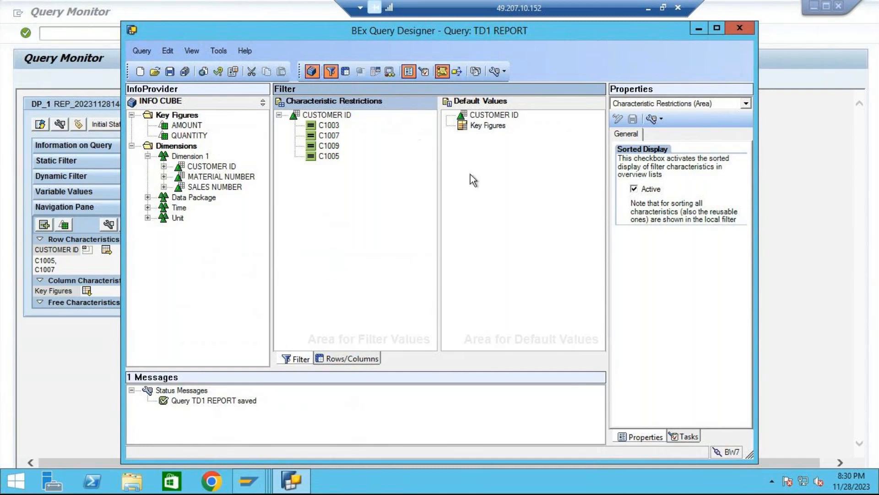
click(330, 357)
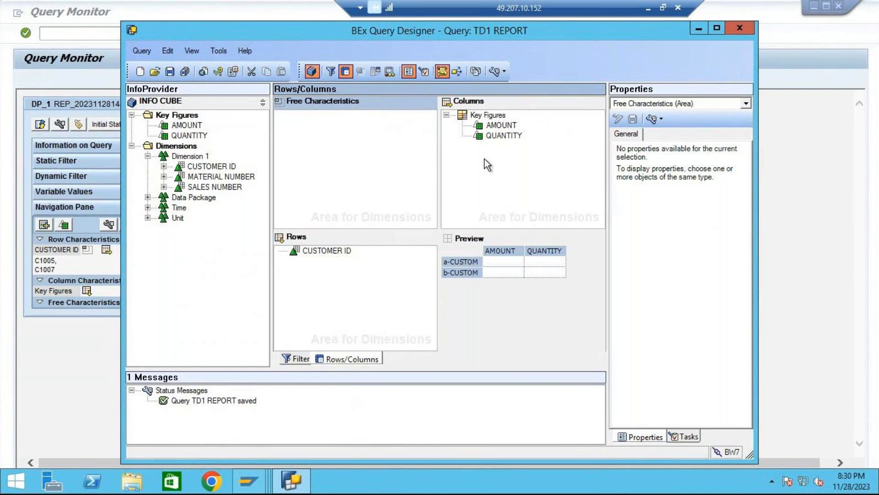
click(298, 359)
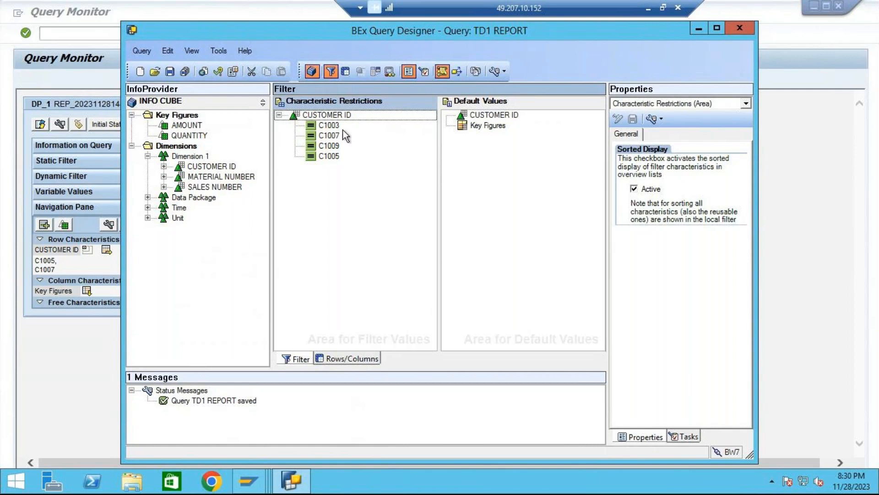
right_click(321, 117)
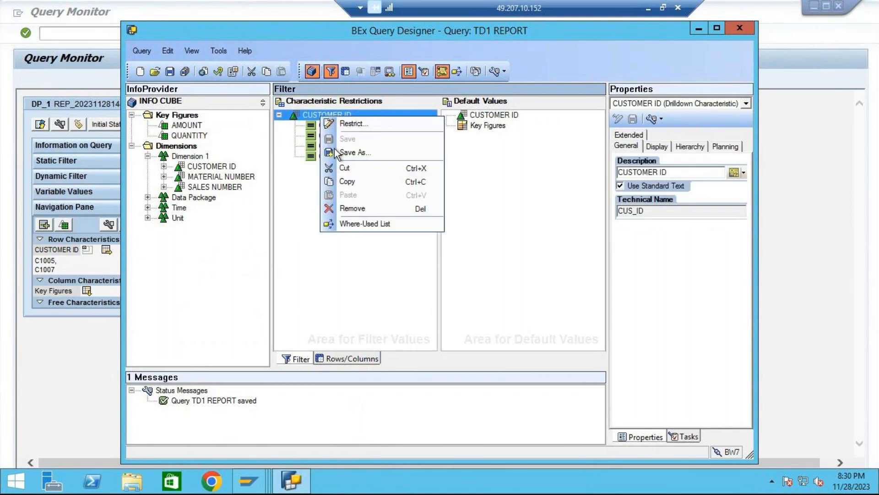
click(362, 207)
click(500, 201)
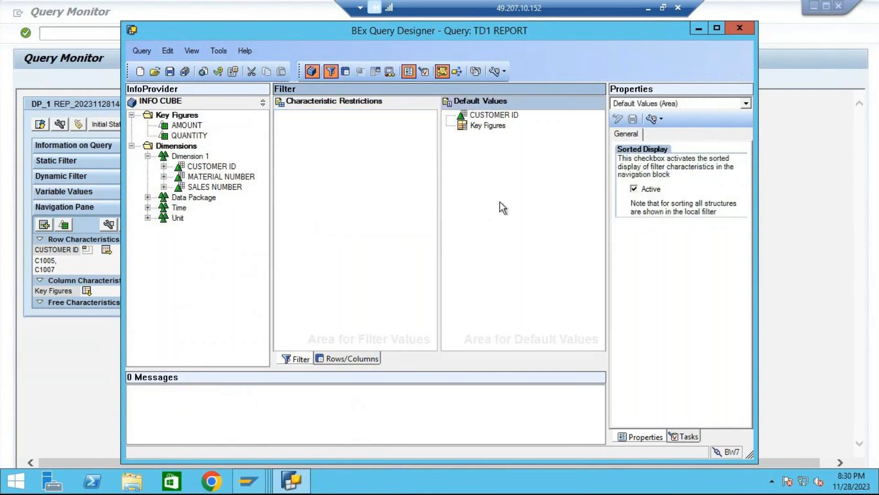
Show the query's Conditions area and create a new condition in it.
click(375, 71)
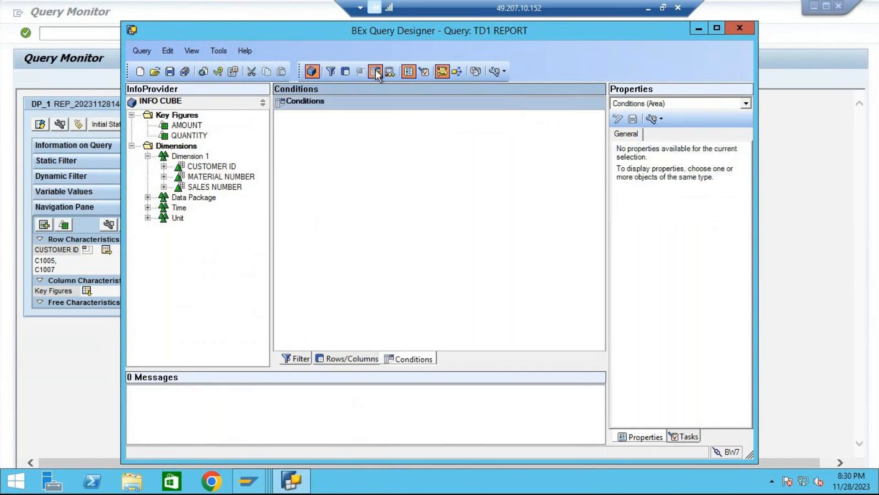
right_click(314, 125)
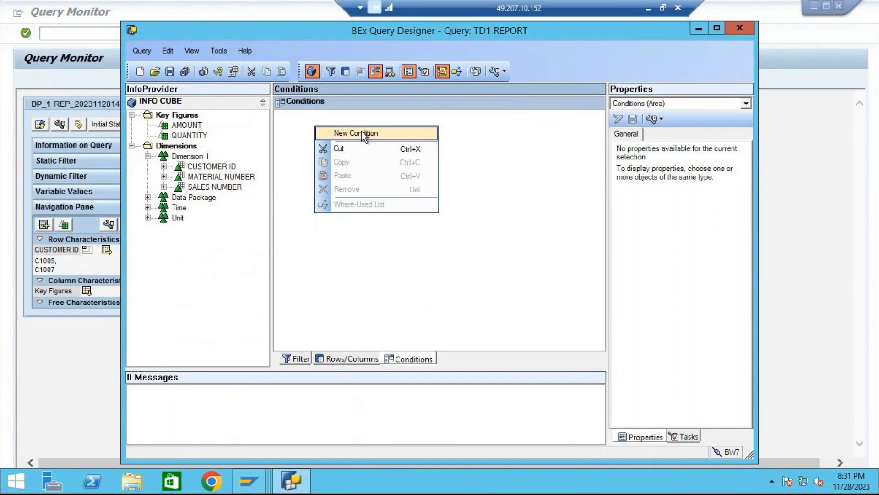
click(362, 132)
click(330, 115)
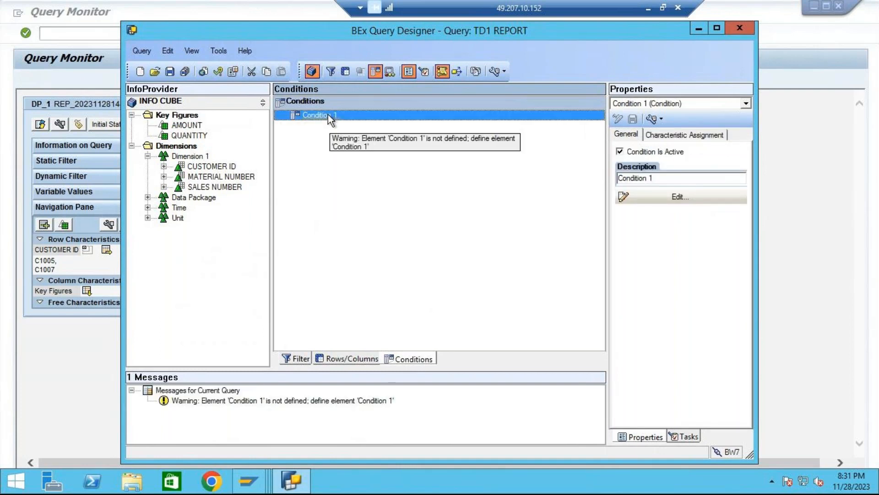
Edit the new condition and add a parameter with key figure AMOUNT, operator Greater Than and value 300.
right_click(329, 115)
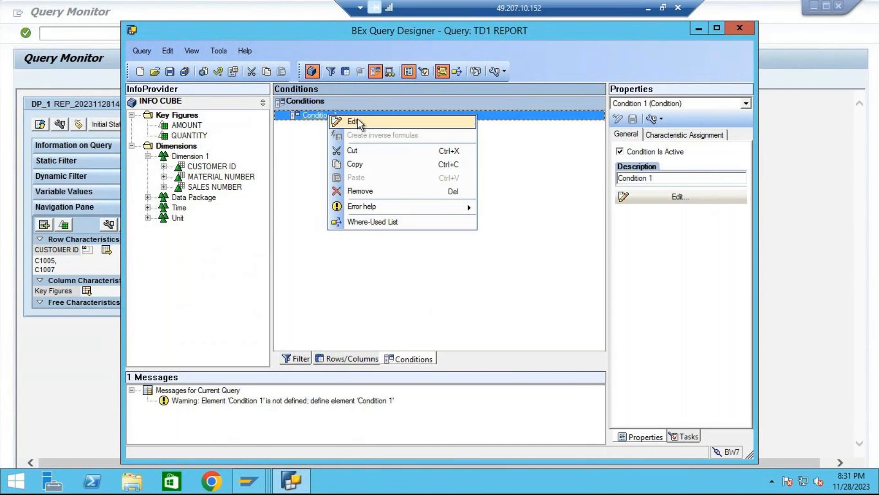
click(358, 120)
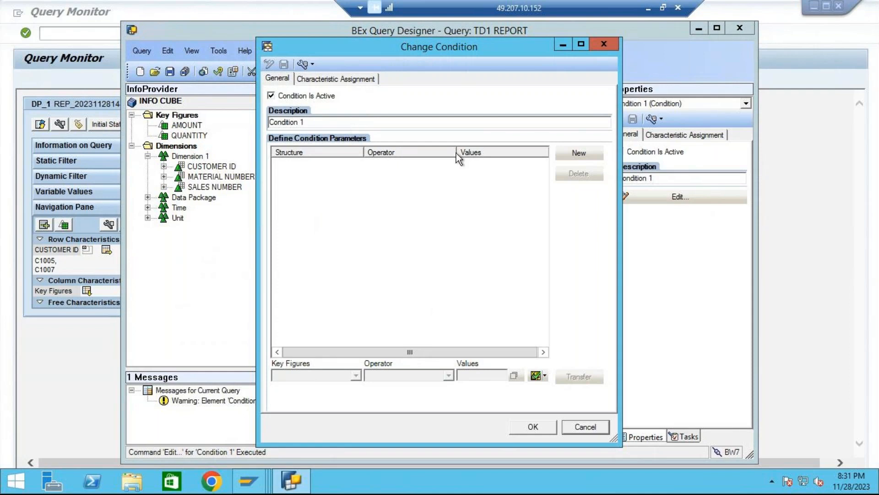
click(578, 153)
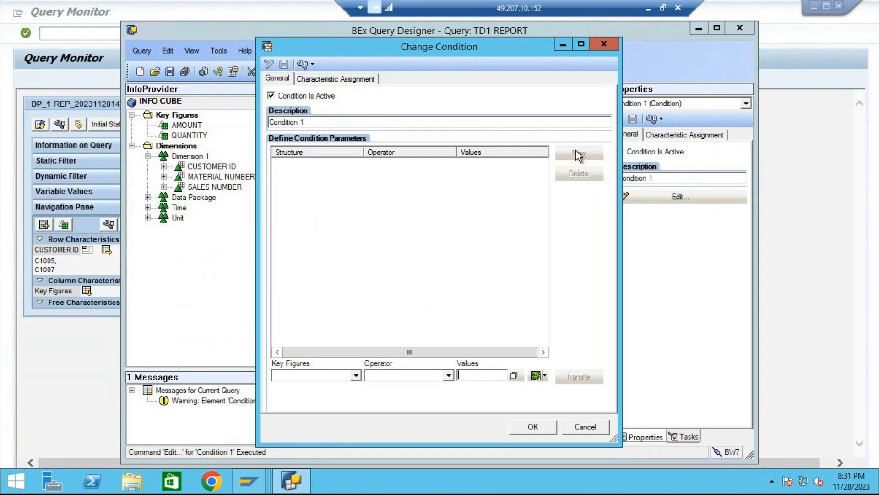
click(355, 375)
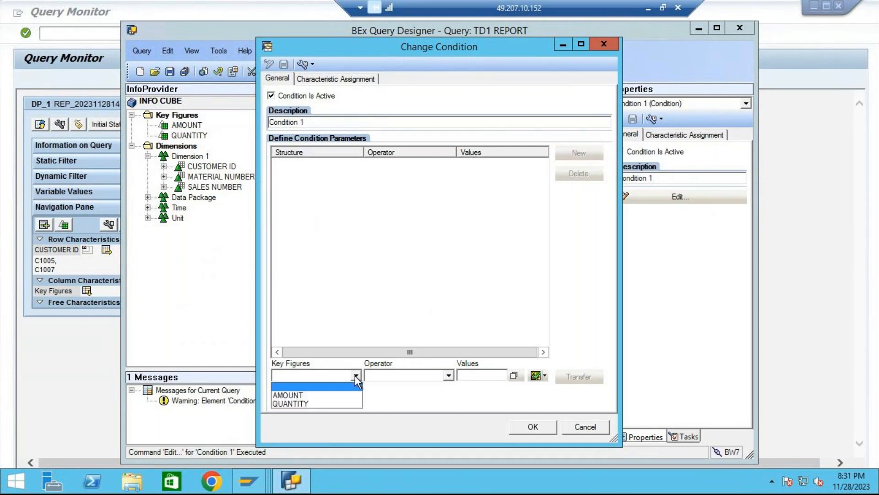
click(295, 395)
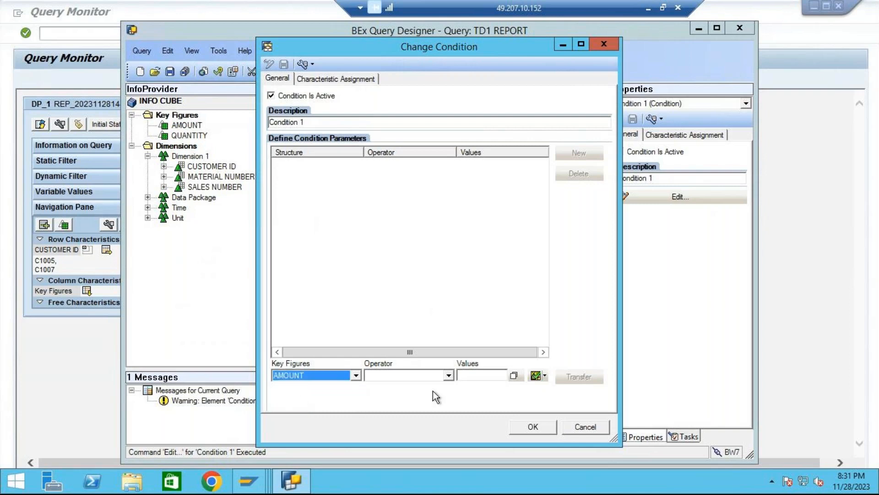
click(448, 377)
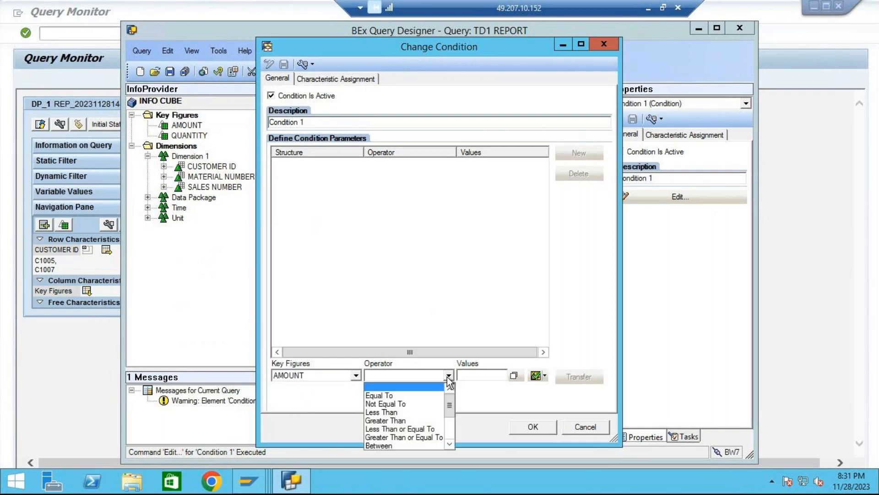
click(395, 421)
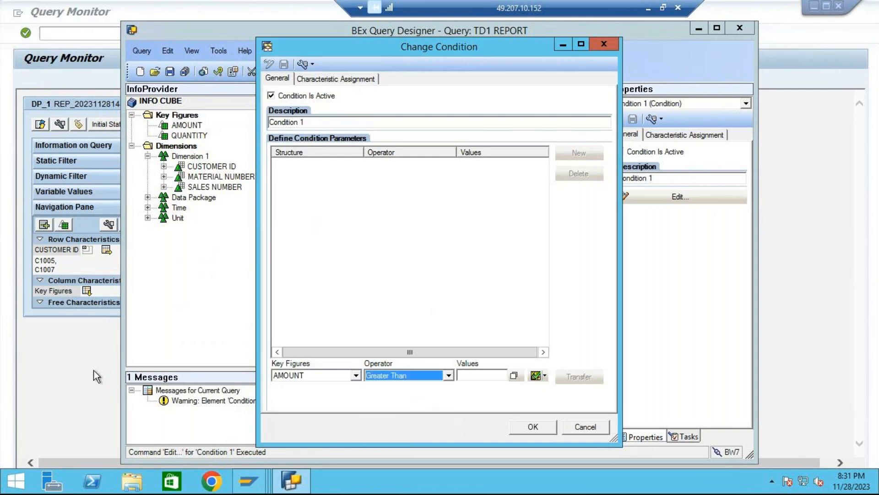
click(96, 376)
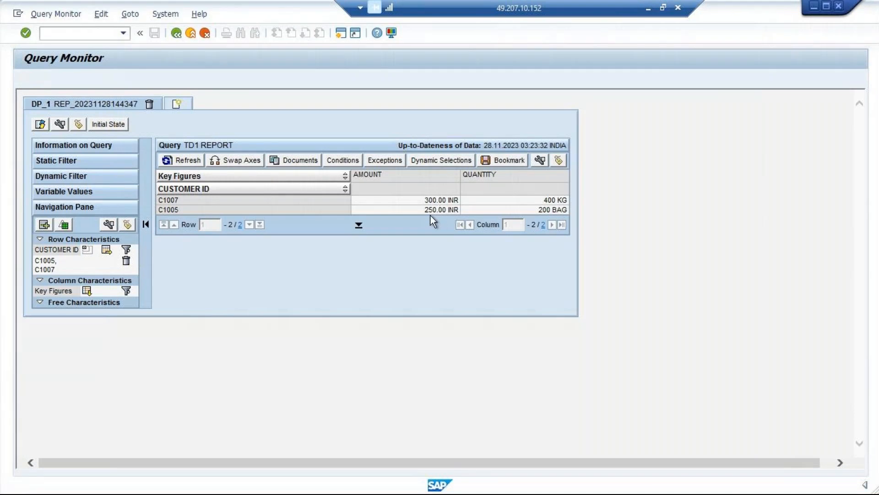
click(813, 8)
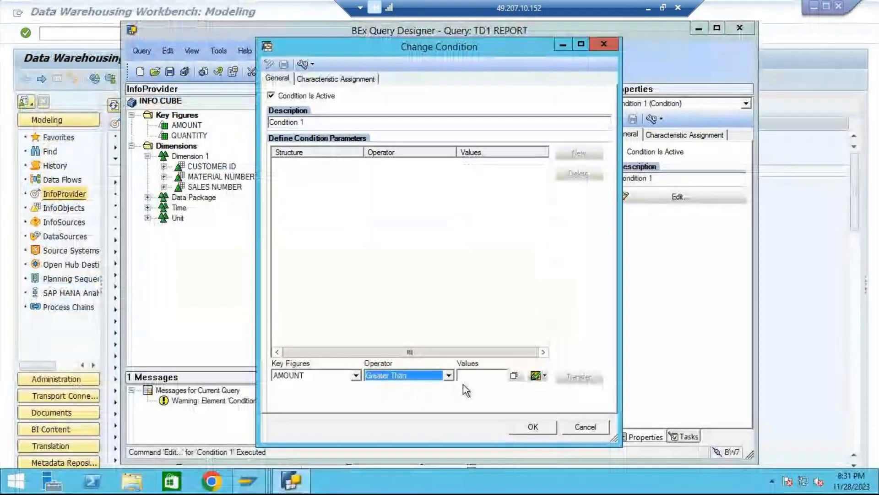
click(492, 375)
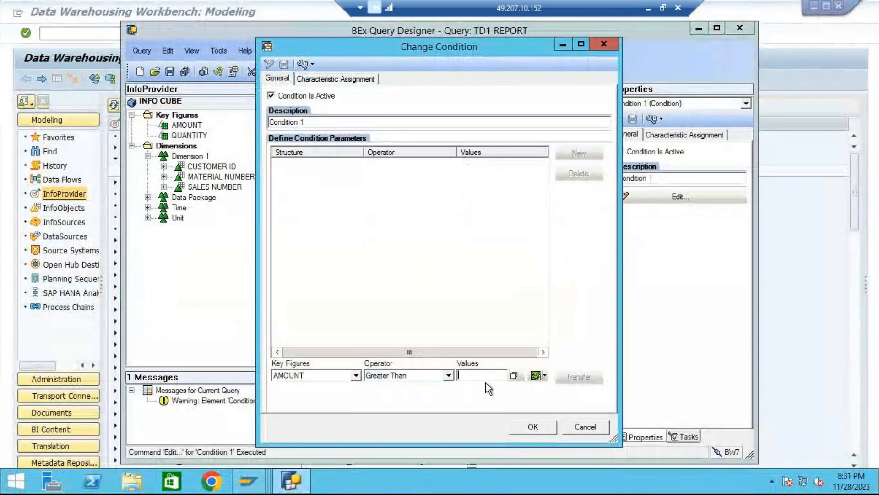
text(300)
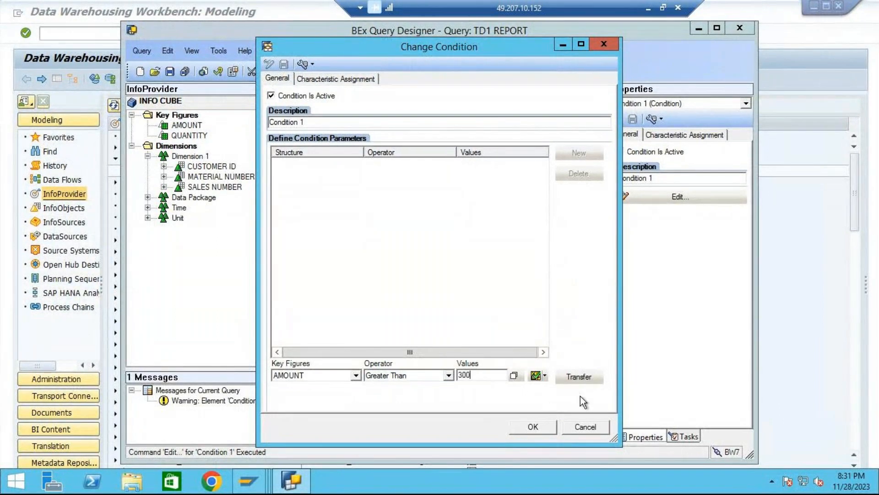
click(592, 376)
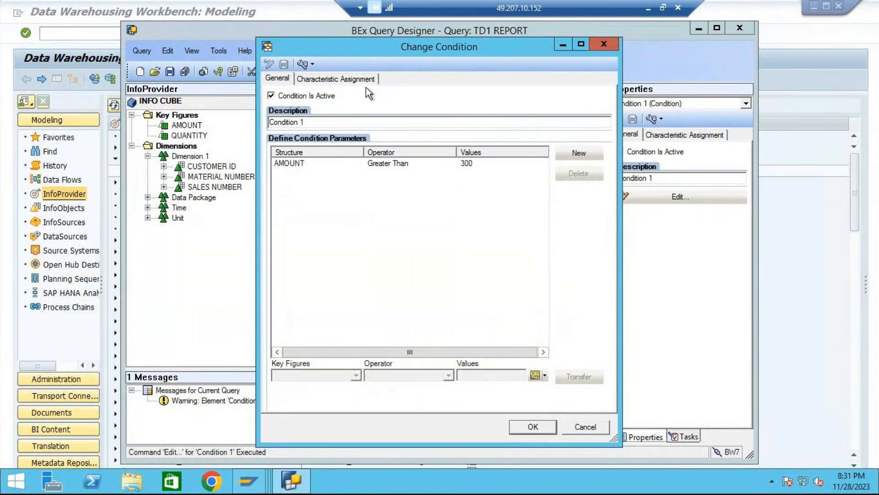
Use Individual Characteristics and Char. Combinations with CUSTOMER ID as the condition's characteristic assignment and accept the condition.
click(355, 78)
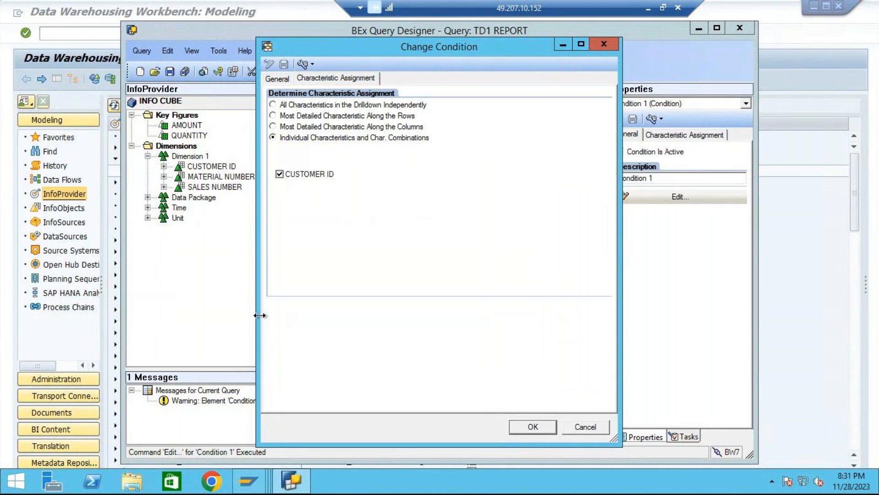
drag(367, 45, 598, 74)
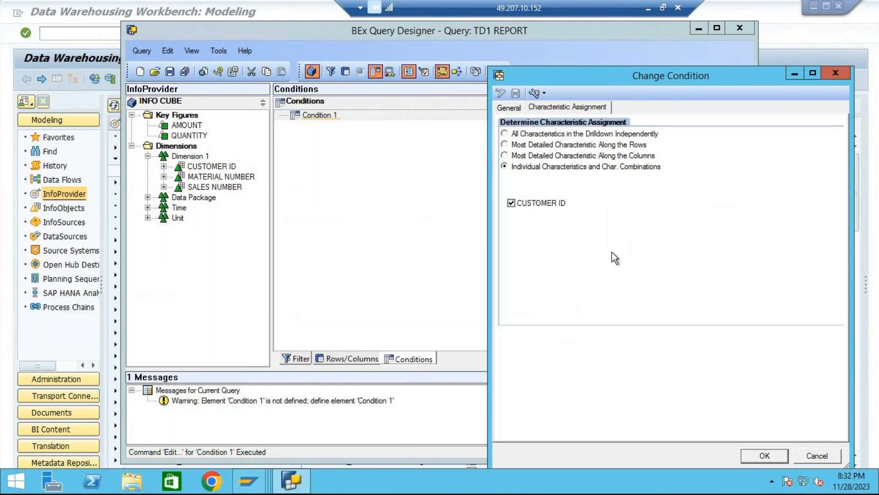
click(764, 456)
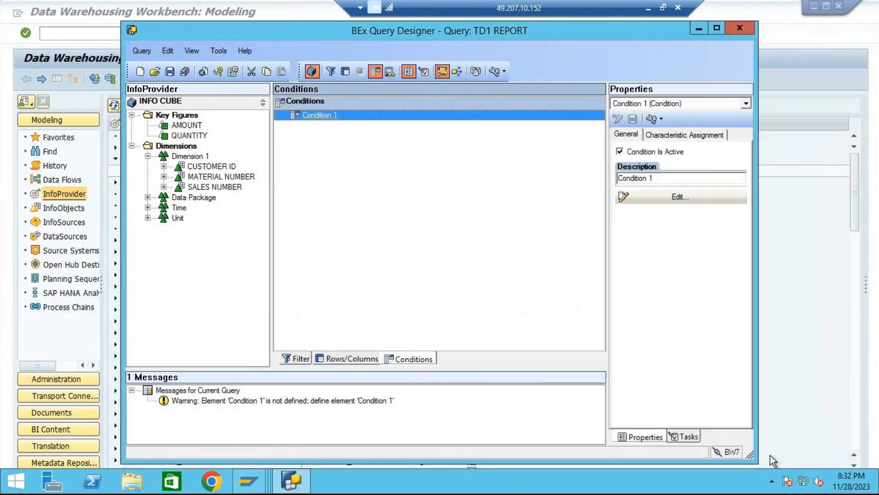
Save the query, return to Query Monitor's start screen and execute TD1 REPORT with the amount condition.
click(359, 361)
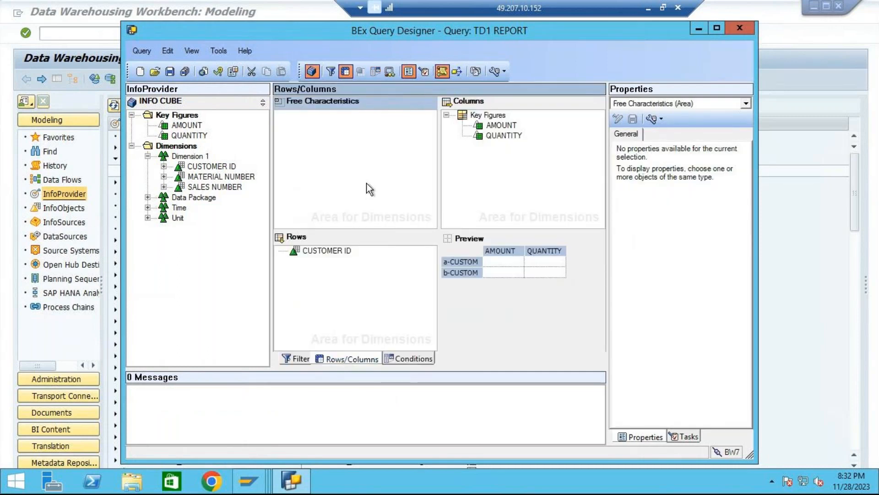
click(170, 72)
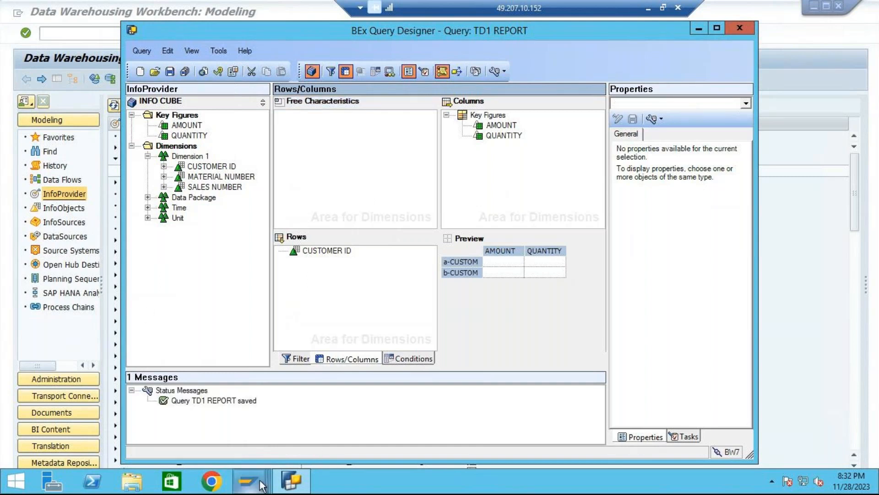
mouse_move(262, 486)
click(387, 441)
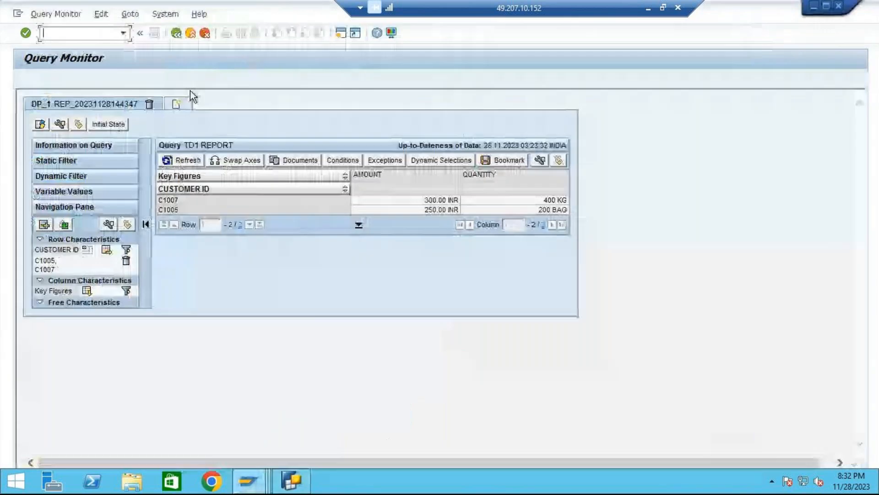
click(176, 33)
click(46, 80)
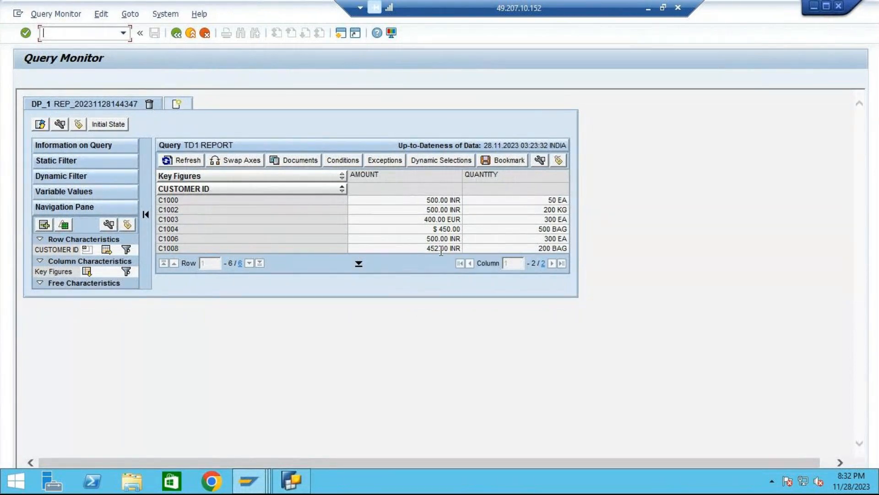
Switch to BEx Query Designer, edit Condition 1 to require AMOUNT Greater Than 450 and accept the change.
click(292, 480)
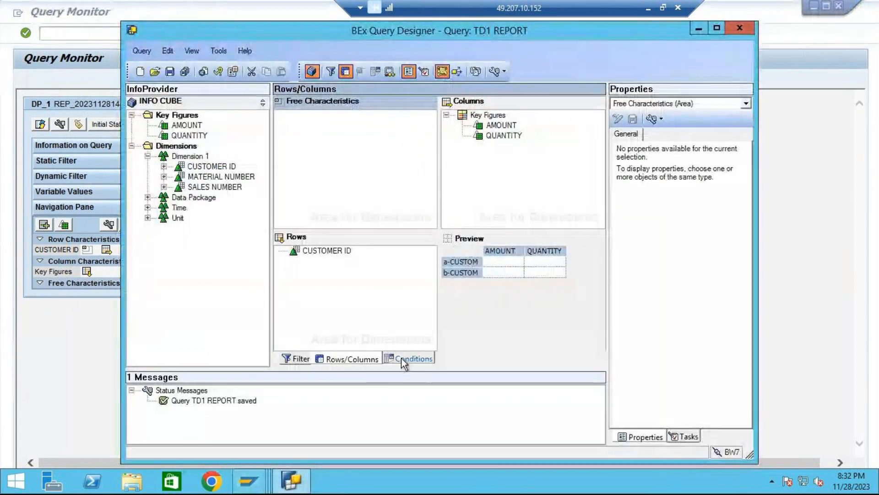
click(401, 358)
right_click(333, 116)
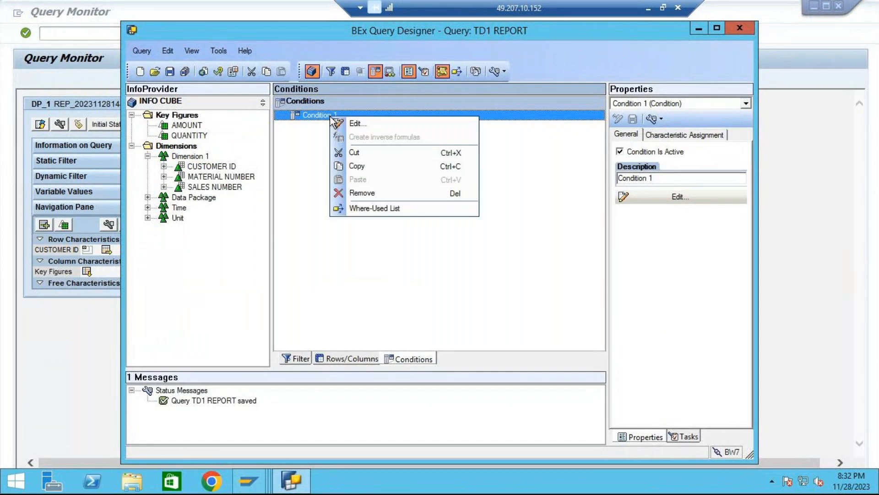
click(354, 123)
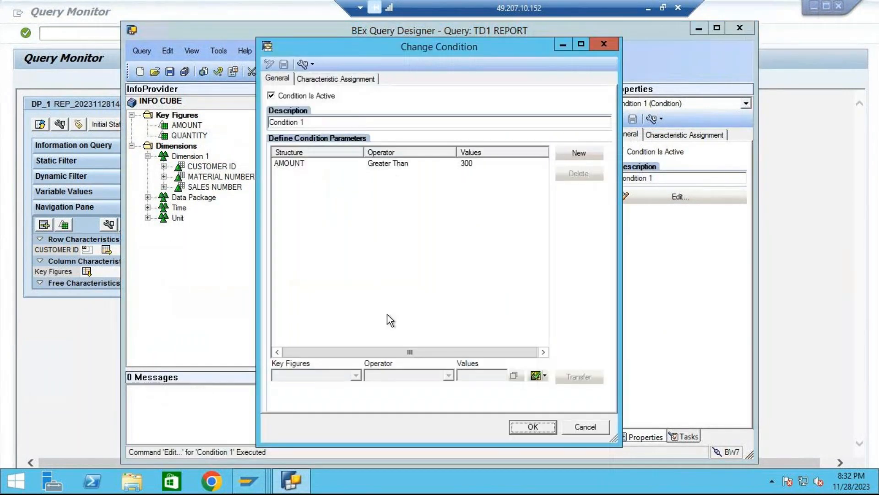
click(396, 164)
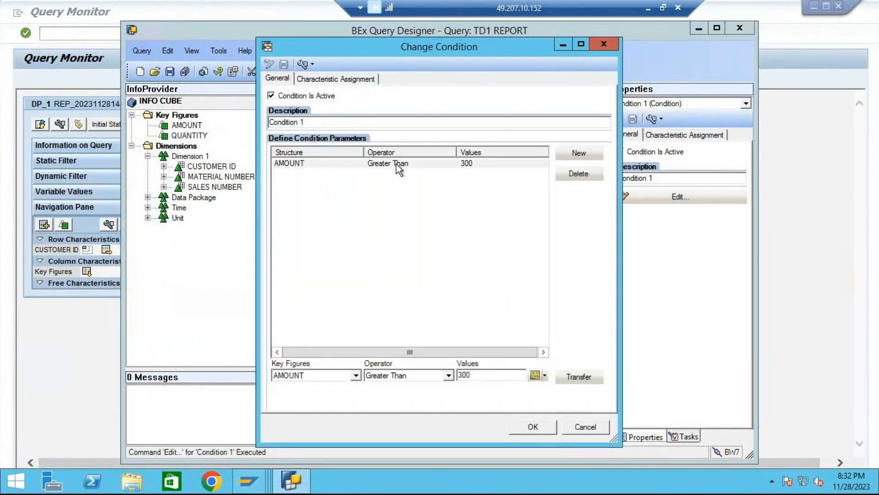
double_click(484, 376)
text(450)
click(584, 379)
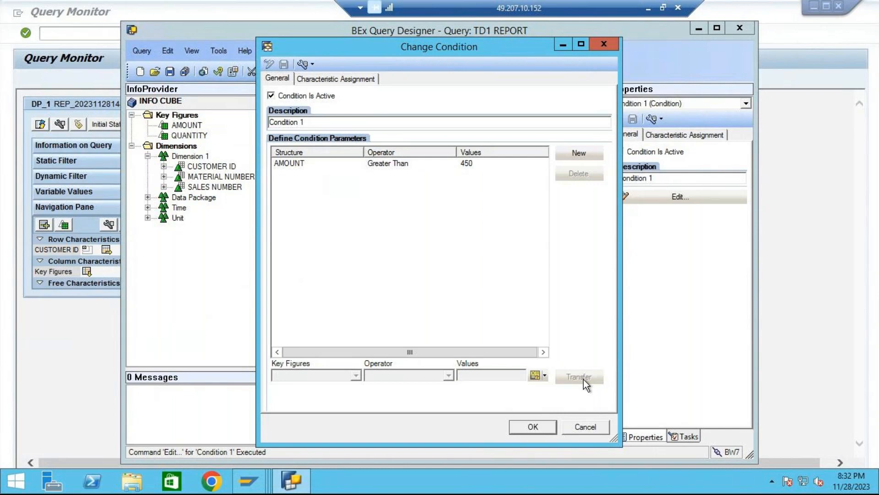
click(533, 427)
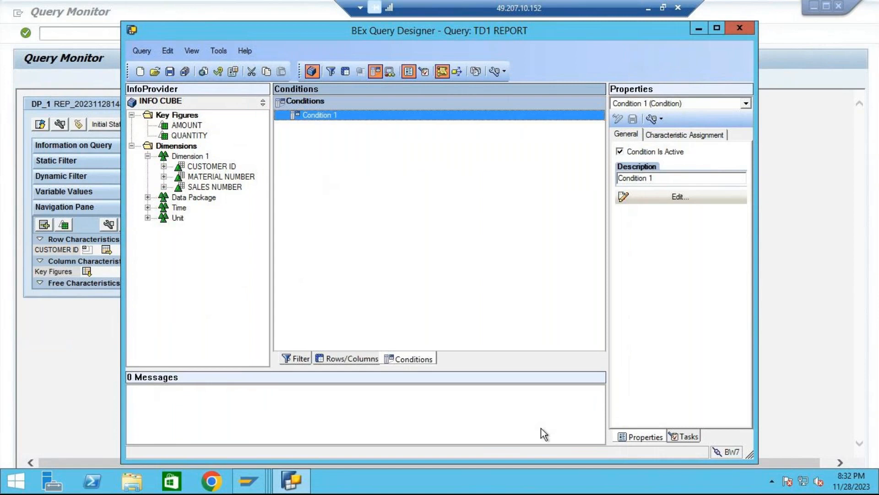
Save the query, return to Query Monitor's start screen and execute TD1 REPORT with the 450 condition.
click(168, 72)
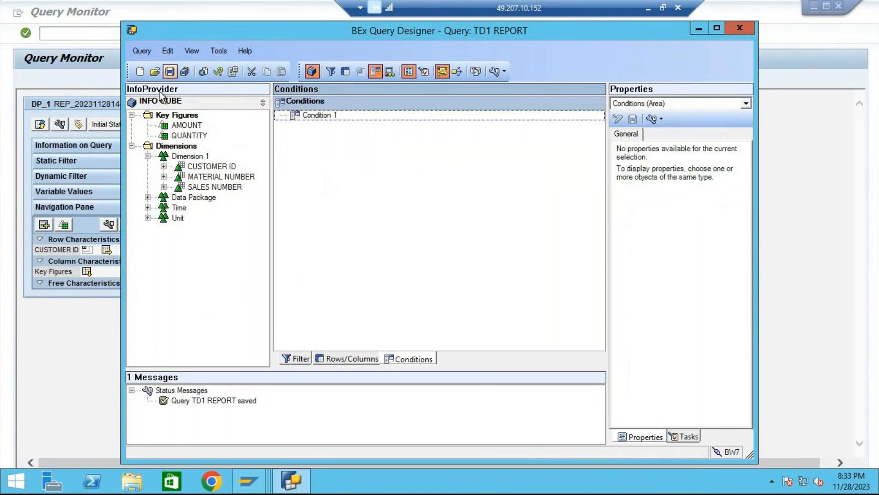
click(72, 350)
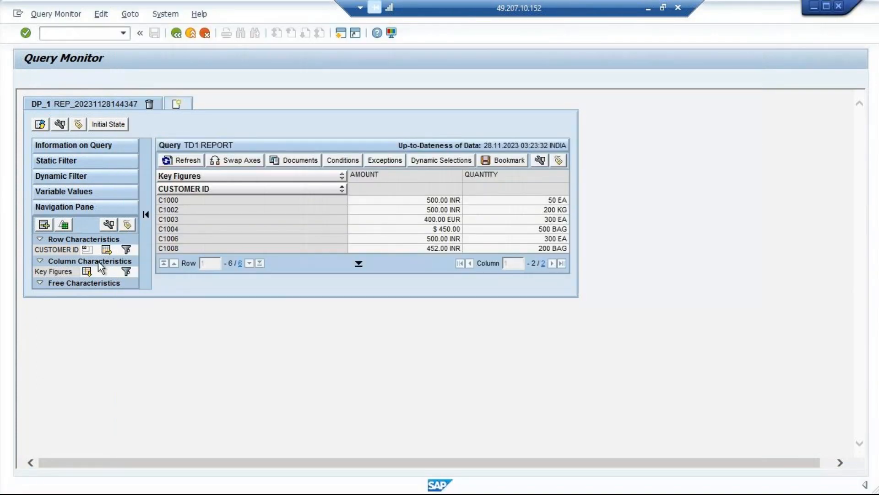
click(176, 36)
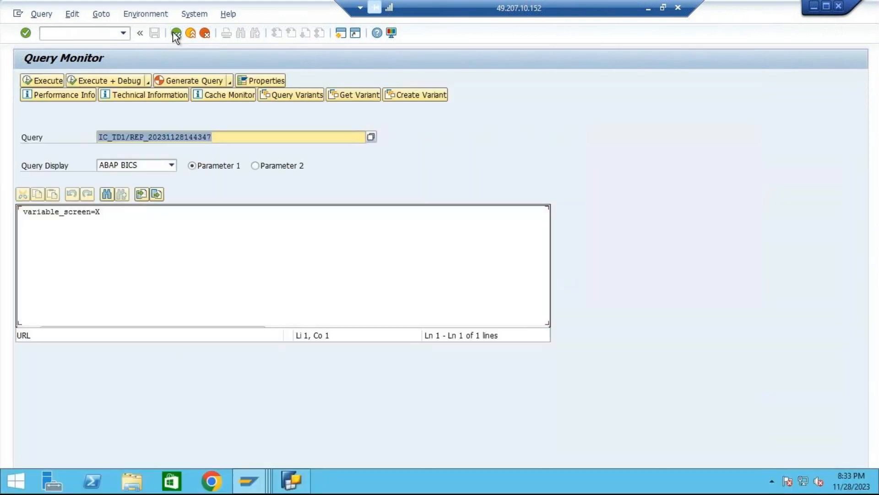
click(40, 79)
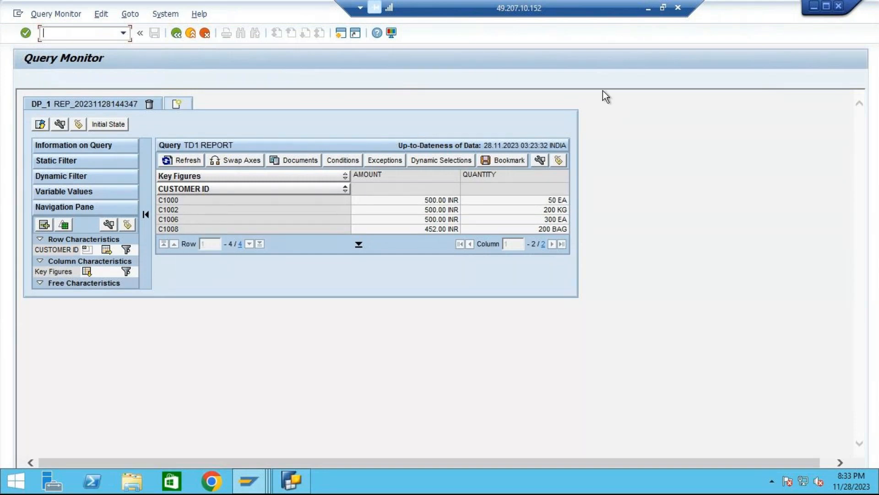
Switch to the reporting notes in Notepad and review the Restriction and Condition definitions with the Top 3 Customers example.
click(648, 8)
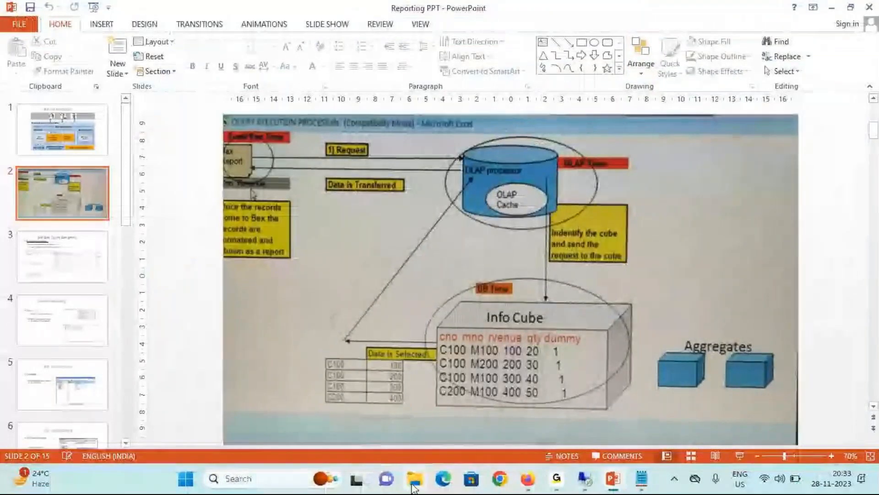
mouse_move(643, 480)
click(641, 479)
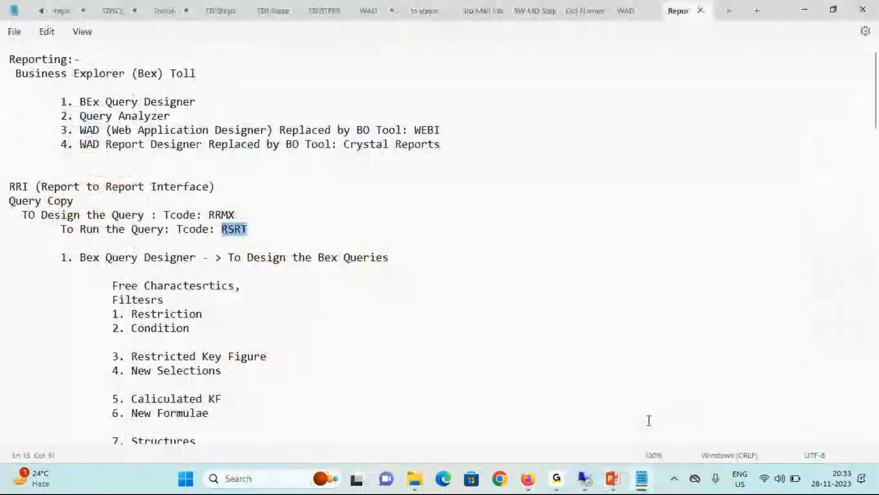
scroll(347, 344, down, 11)
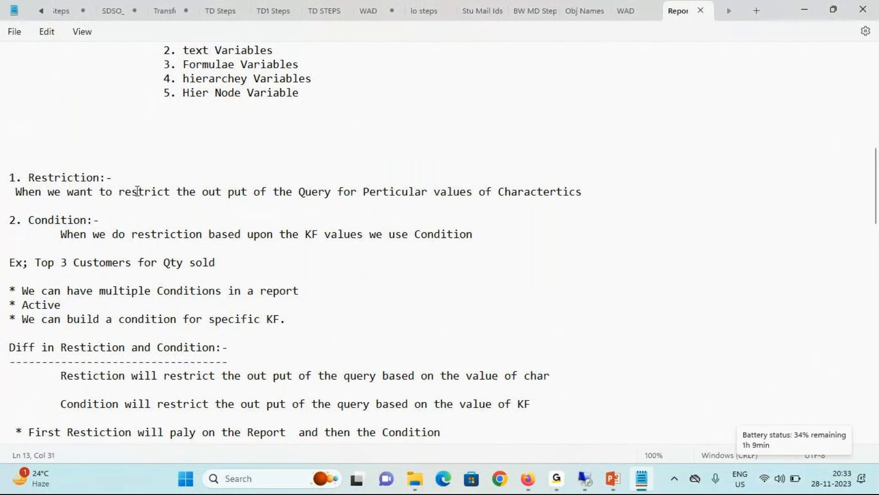
drag(100, 192, 589, 191)
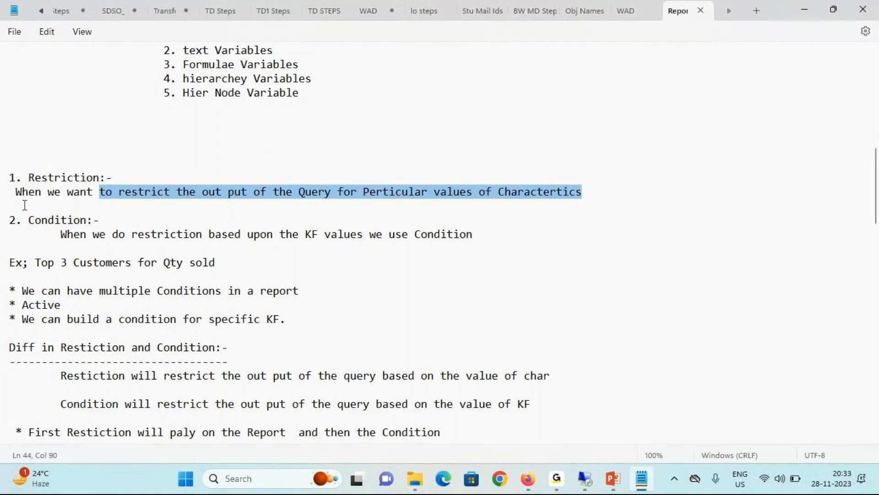
click(28, 177)
drag(28, 177, 98, 178)
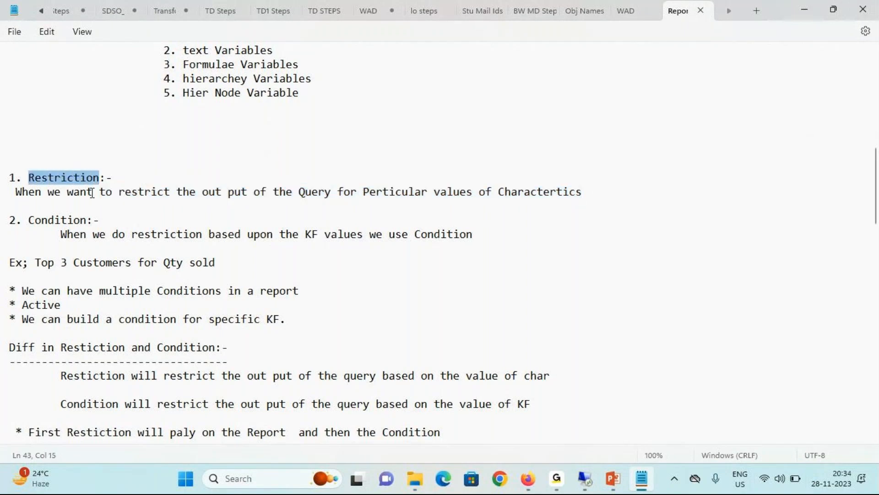
drag(61, 234, 475, 234)
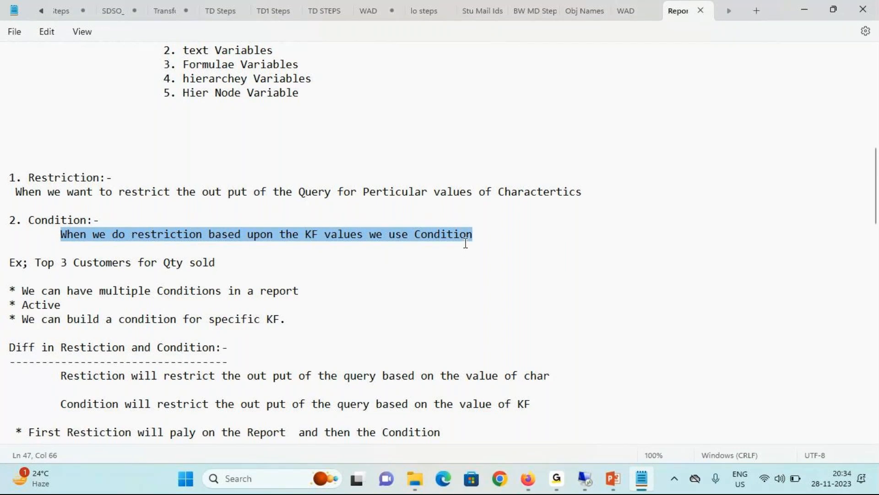
click(36, 263)
drag(36, 262, 222, 263)
Return to the remote session, open Condition 1 for editing and examine the operators available for its AMOUNT parameter.
click(589, 475)
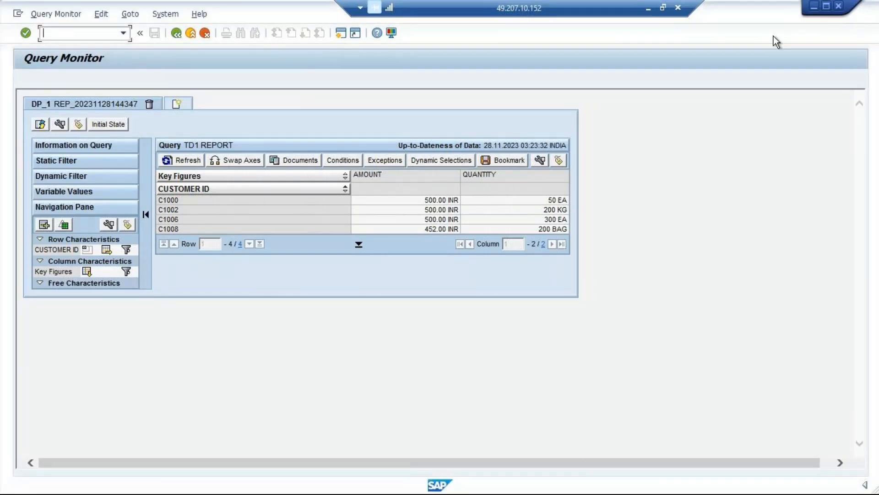
click(812, 7)
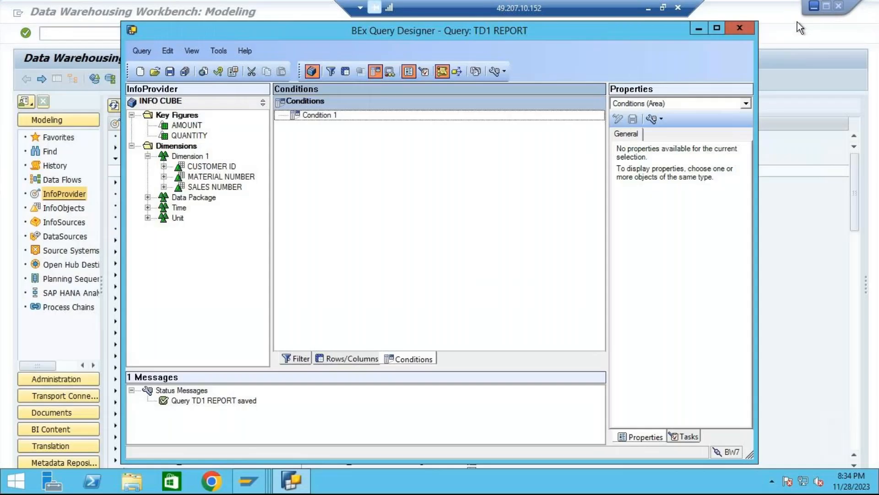
click(318, 116)
right_click(318, 116)
click(348, 123)
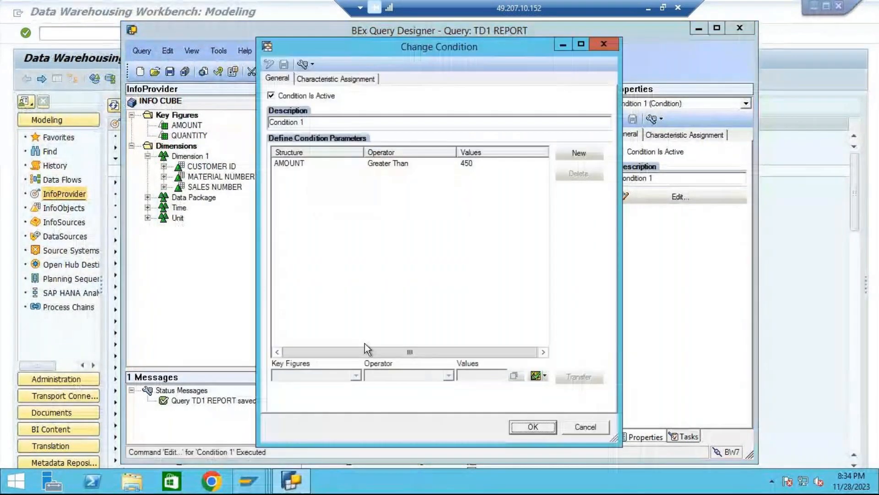
click(409, 164)
click(449, 375)
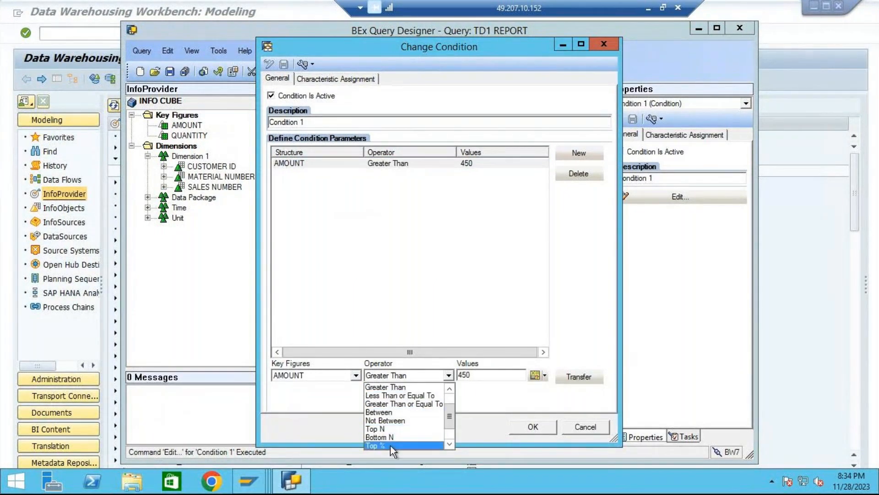
scroll(451, 429, down, 1)
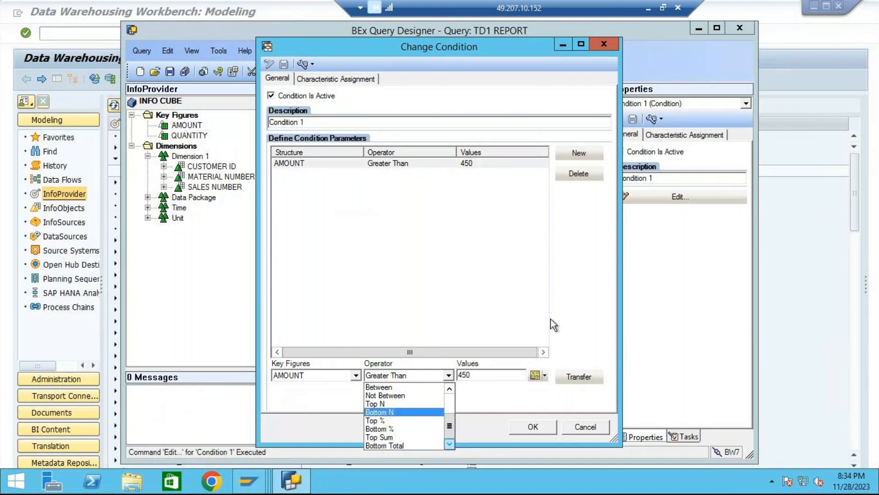
click(704, 267)
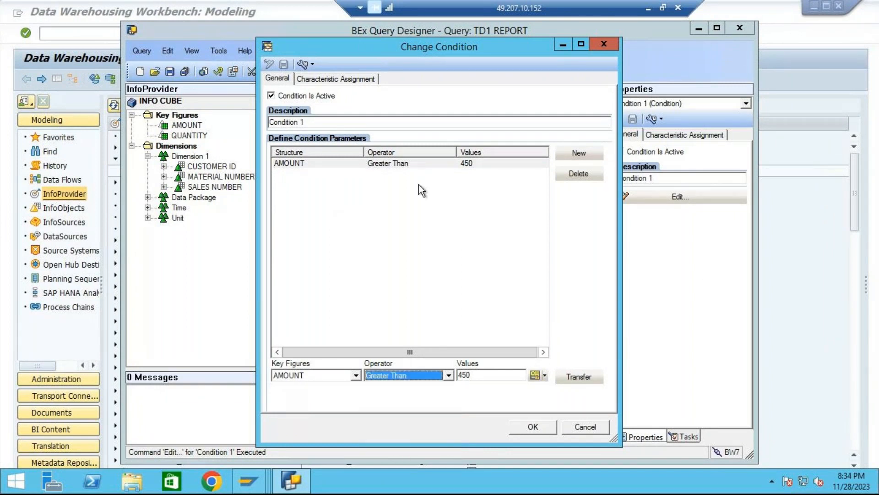
Review the Notepad note on having multiple conditions in a report and return to the open condition.
click(648, 9)
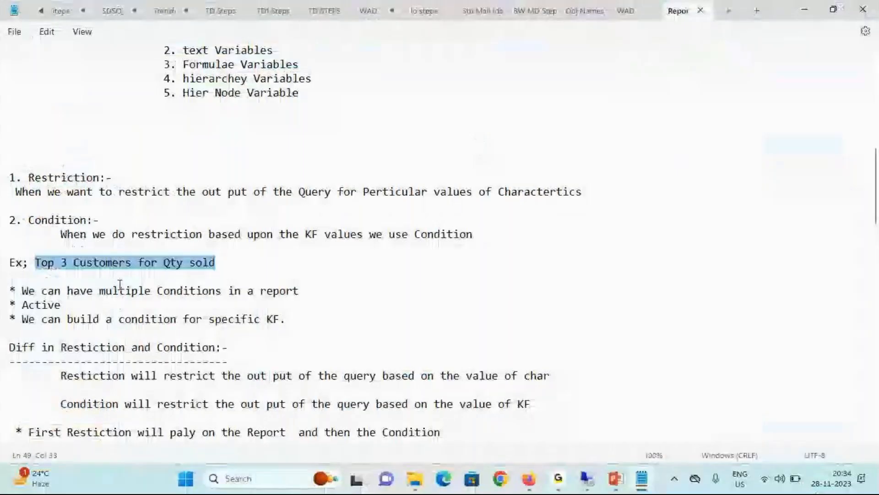
drag(28, 290, 302, 289)
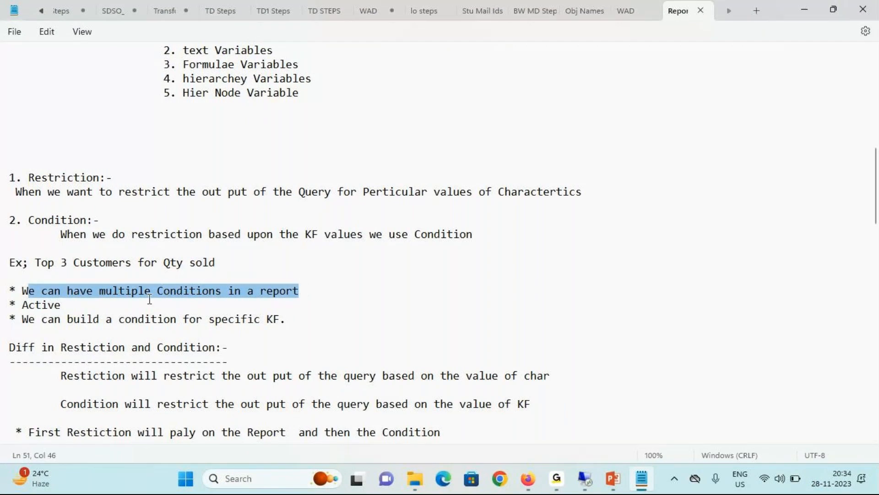
mouse_move(584, 478)
click(602, 428)
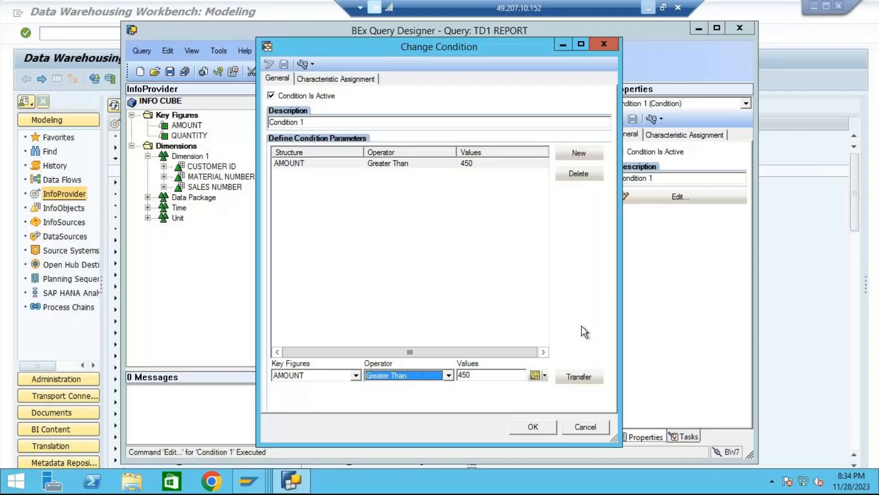
Deactivate Condition 1, accept the change and save the query.
click(272, 95)
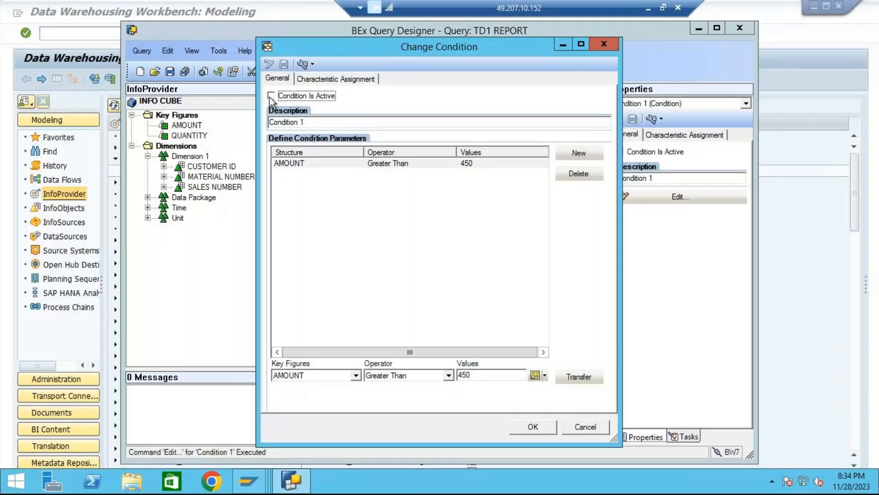
click(587, 375)
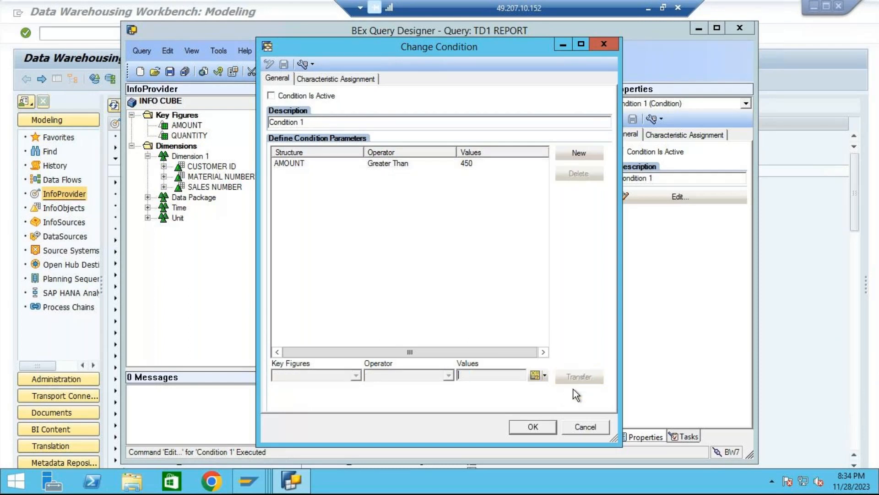
click(533, 427)
click(169, 71)
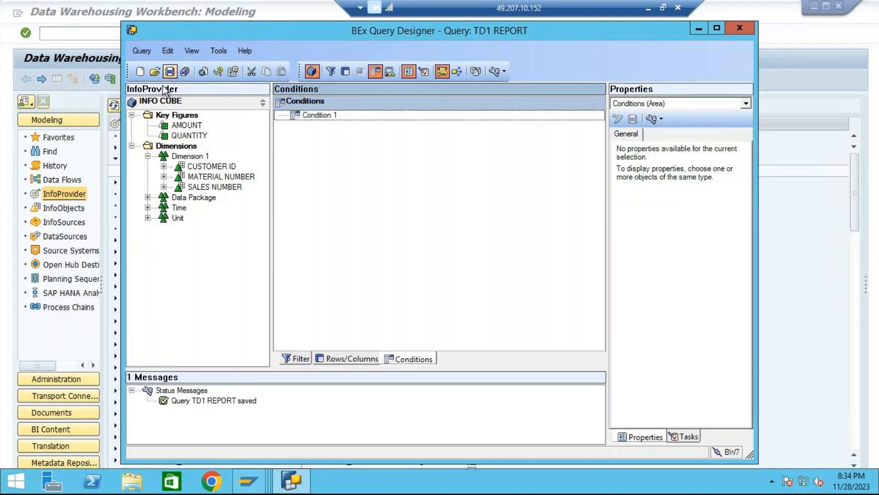
Switch to Query Monitor, return to its start screen and execute TD1 REPORT with the condition inactive.
mouse_move(251, 483)
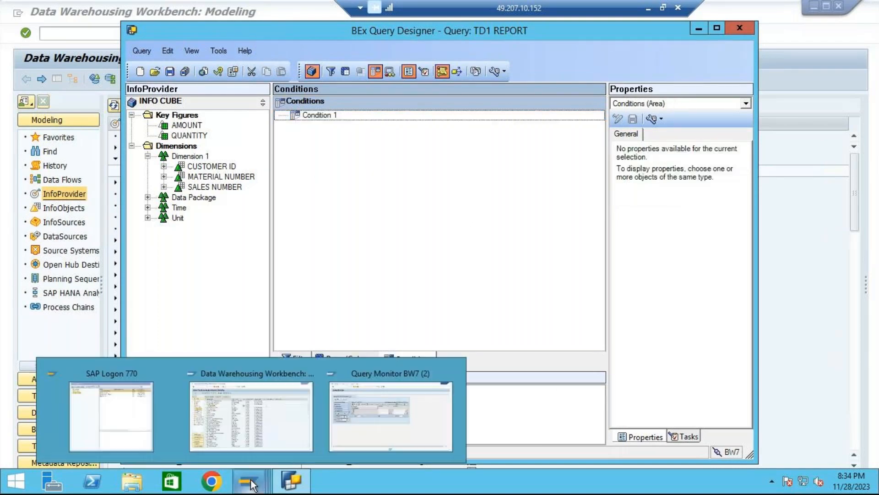
click(353, 422)
click(176, 32)
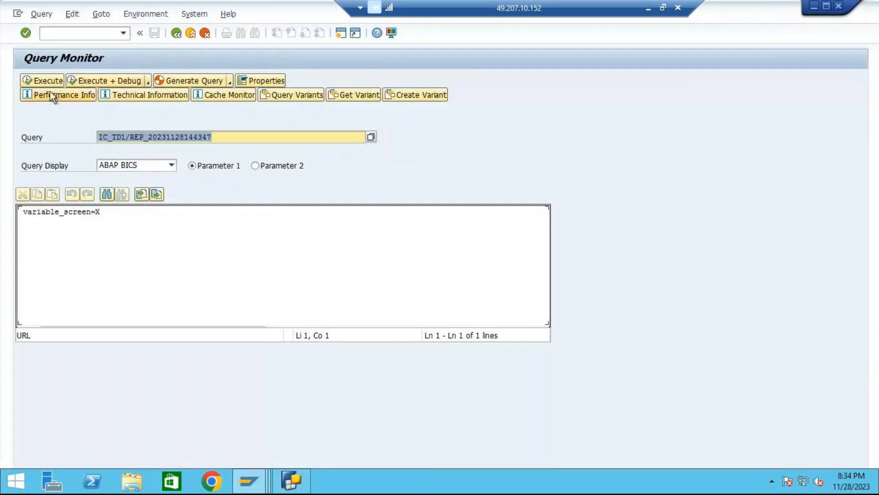
click(48, 78)
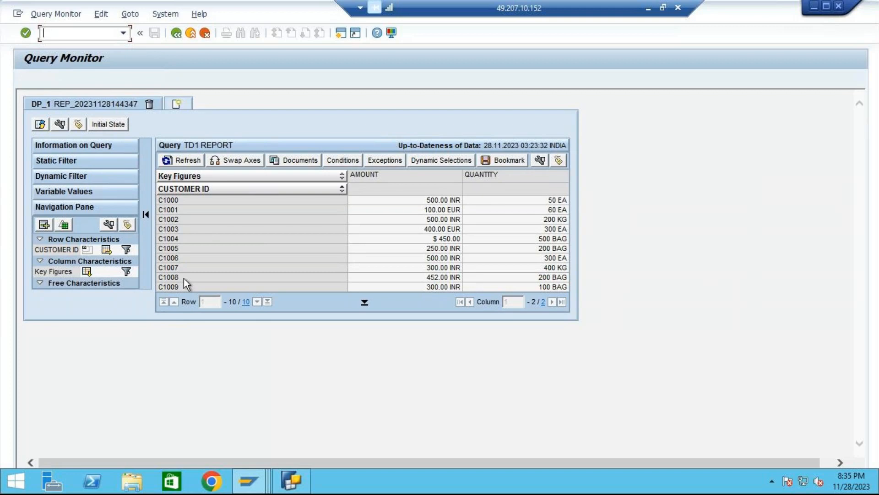
Switch back to BEx Query Designer, set Condition 1 to active again and accept the change.
mouse_move(291, 481)
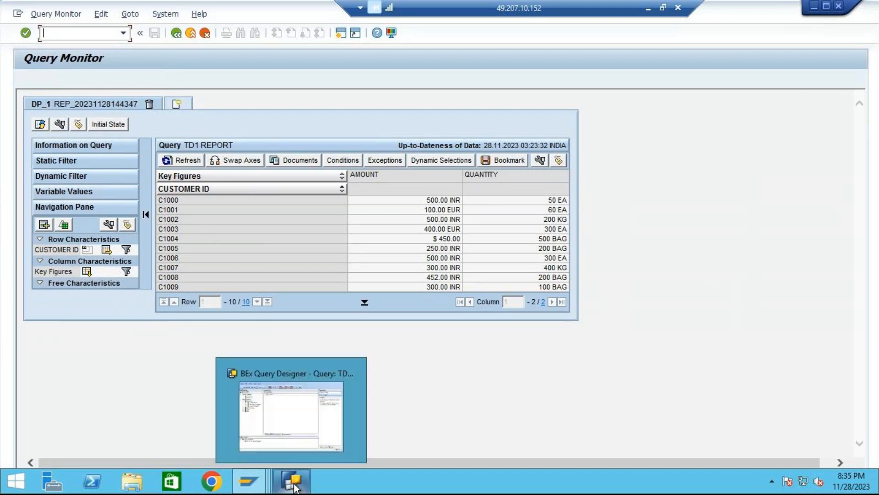
click(301, 424)
double_click(318, 114)
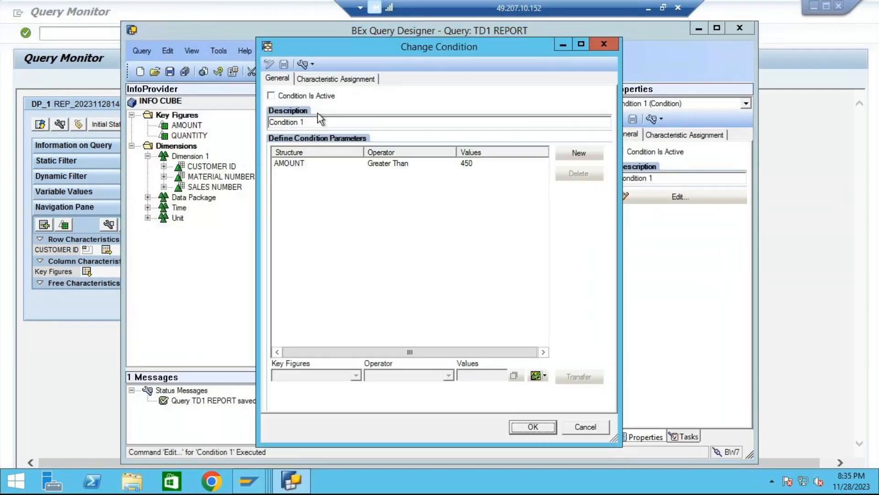
click(271, 97)
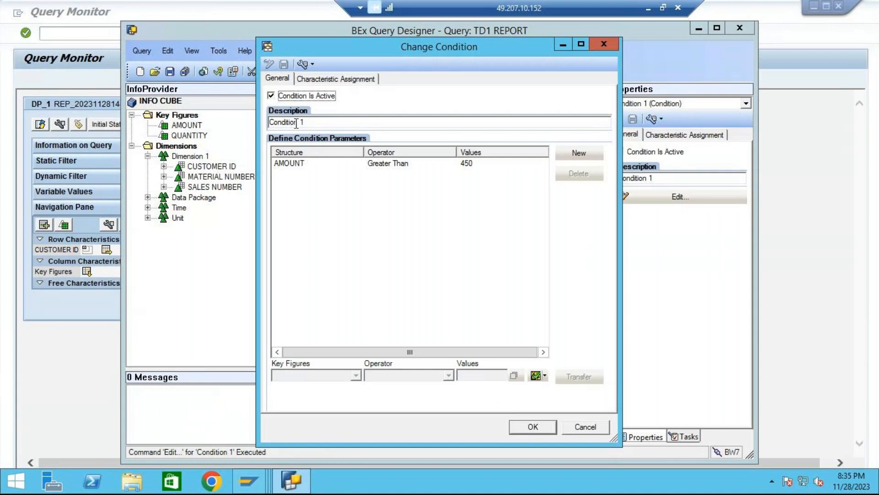
click(533, 426)
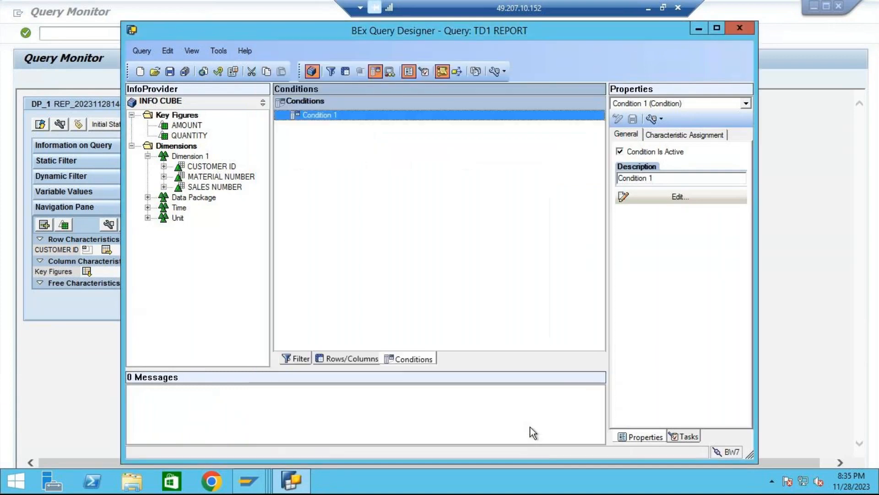
Save the query, switch to Query Monitor, return to its start screen and execute TD1 REPORT with Condition 1 active.
click(169, 71)
click(83, 386)
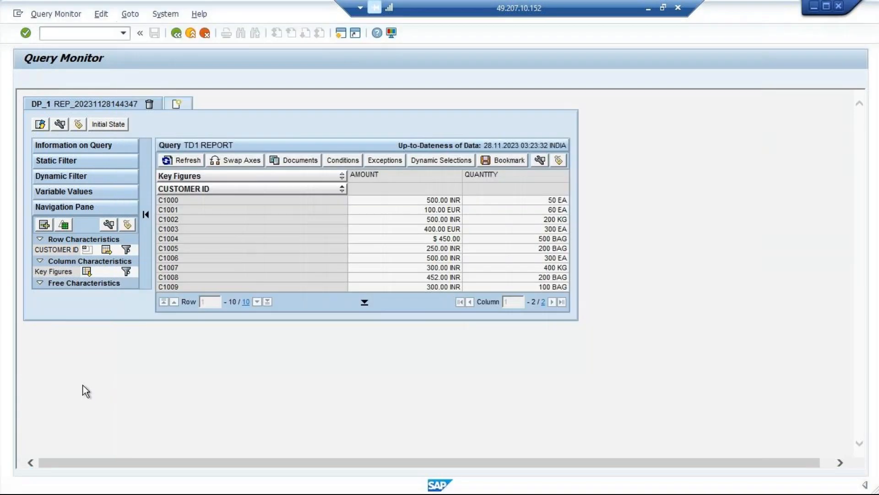
click(180, 34)
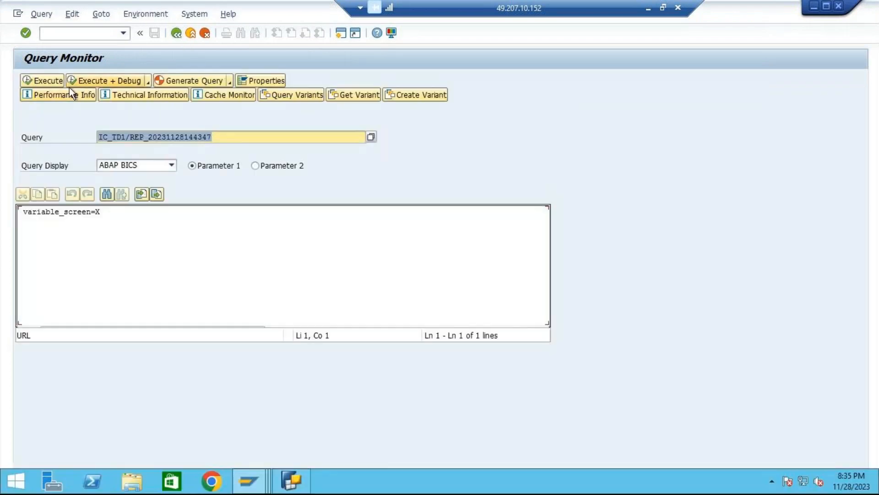
click(54, 82)
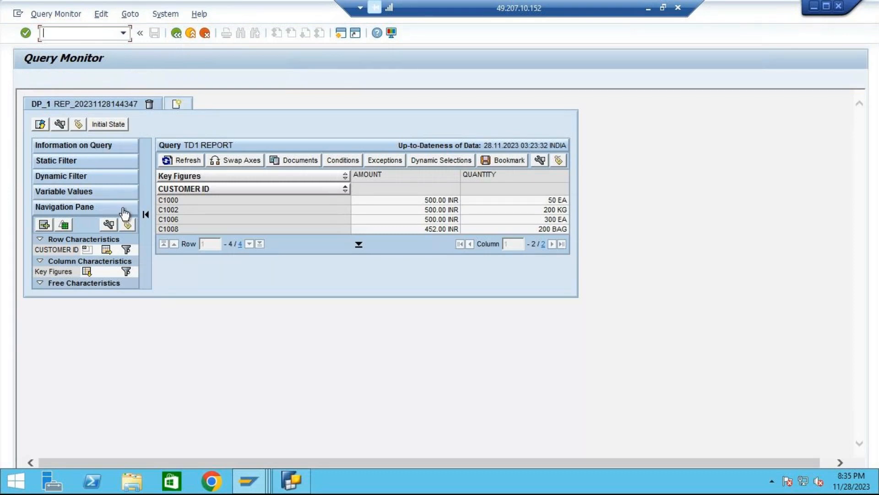
Show the report's conditions overview, deactivate Condition 1 there and activate it again.
click(350, 162)
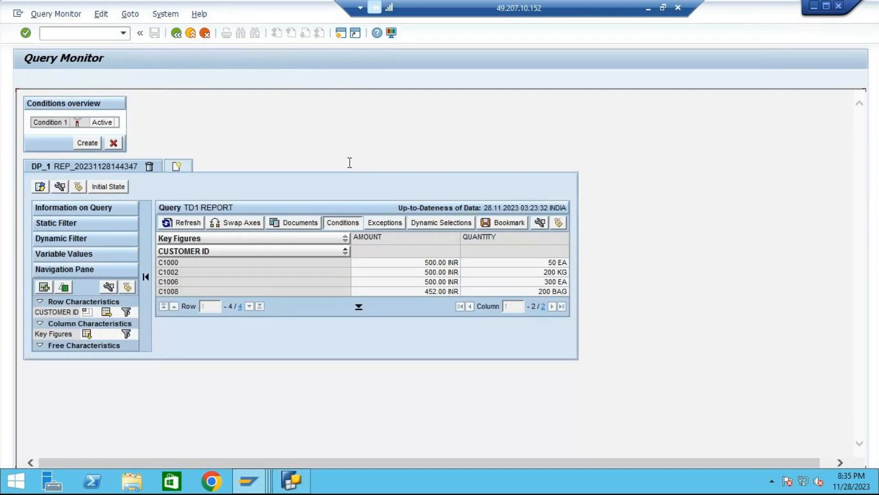
click(77, 123)
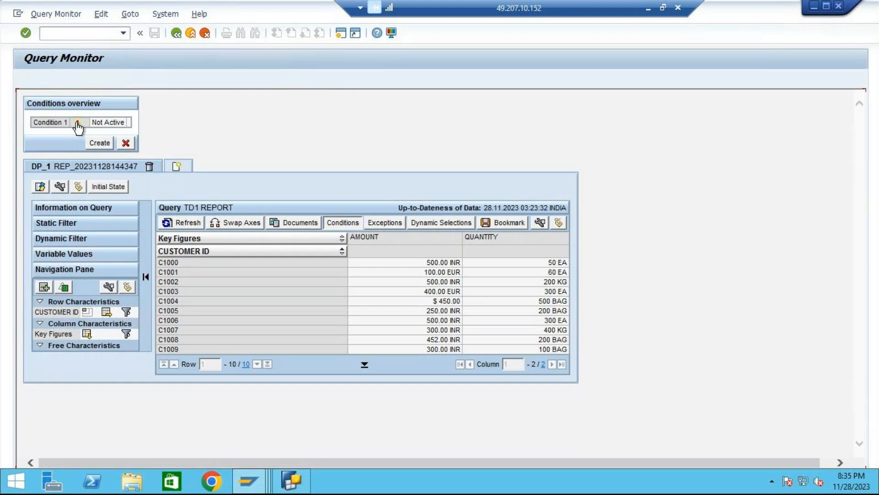
click(77, 123)
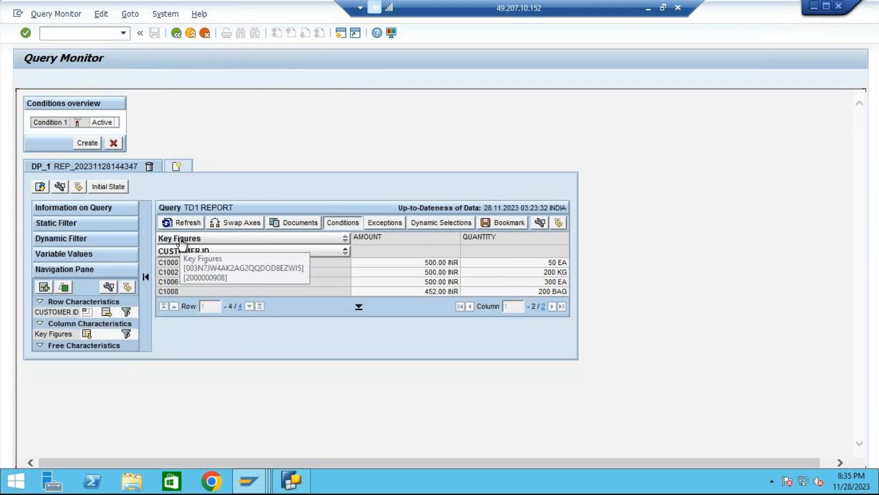
Switch to the Notepad notes and highlight the Restricted Key Figure topic in the reporting list.
click(648, 10)
scroll(465, 96, up, 5)
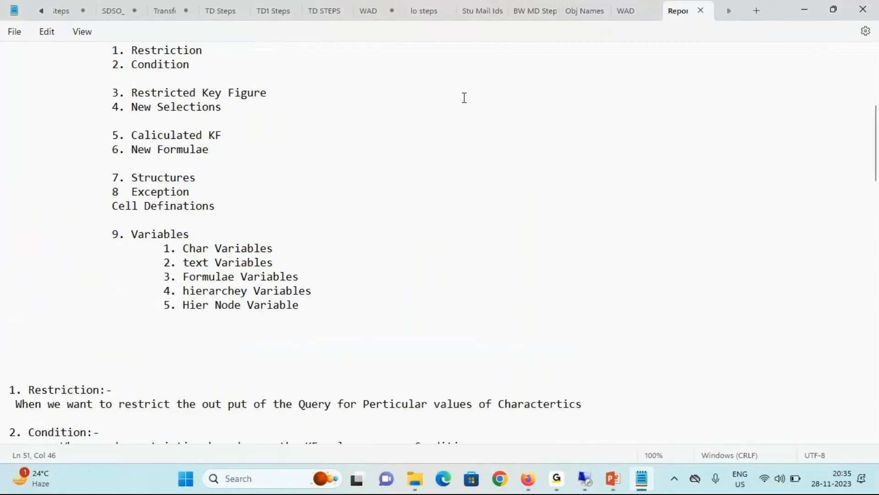
click(131, 92)
drag(131, 92, 148, 90)
drag(262, 90, 270, 92)
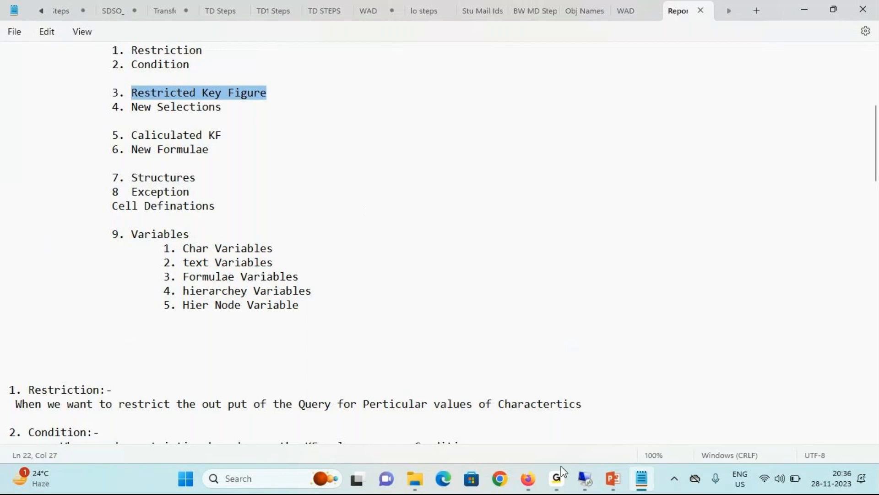
mouse_move(558, 476)
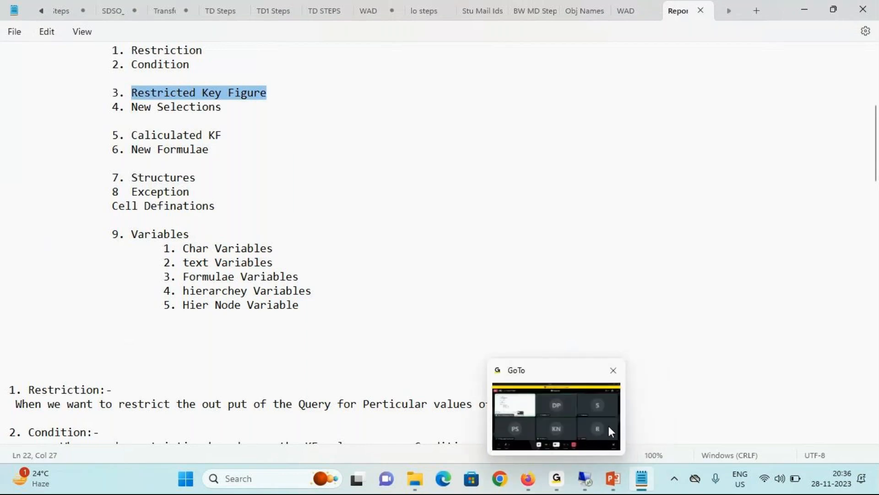
click(608, 424)
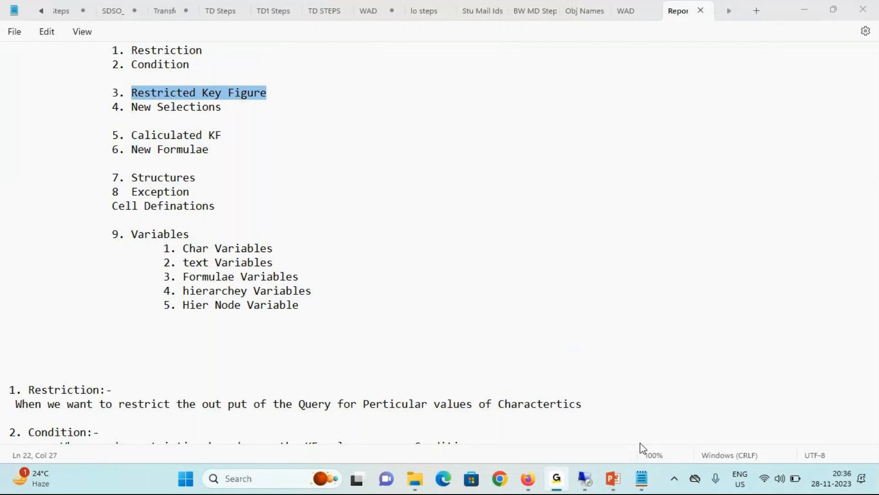
Return to BEx Query Designer in the remote session and remove Condition 1 from TD1 REPORT.
mouse_move(585, 478)
click(632, 423)
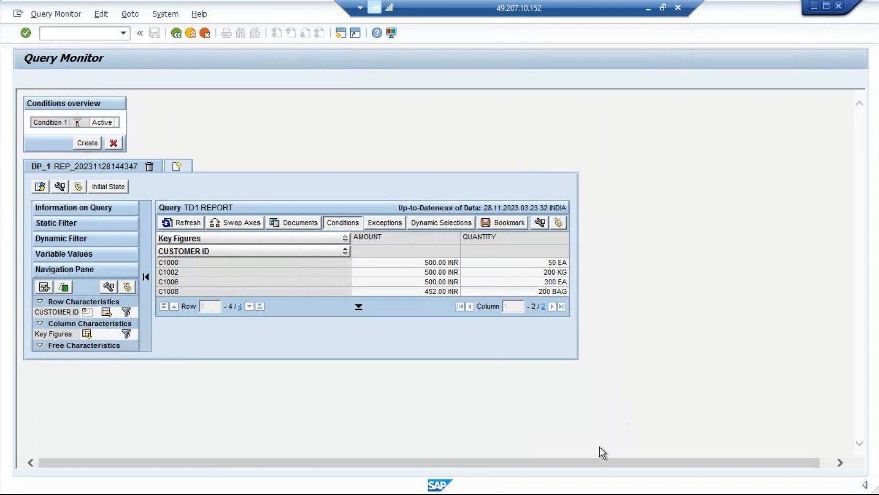
click(815, 7)
click(292, 481)
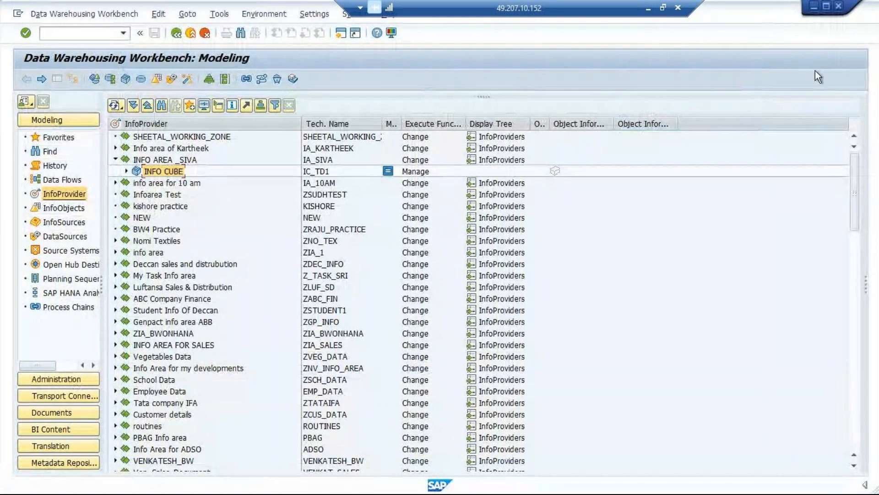
click(814, 6)
click(291, 481)
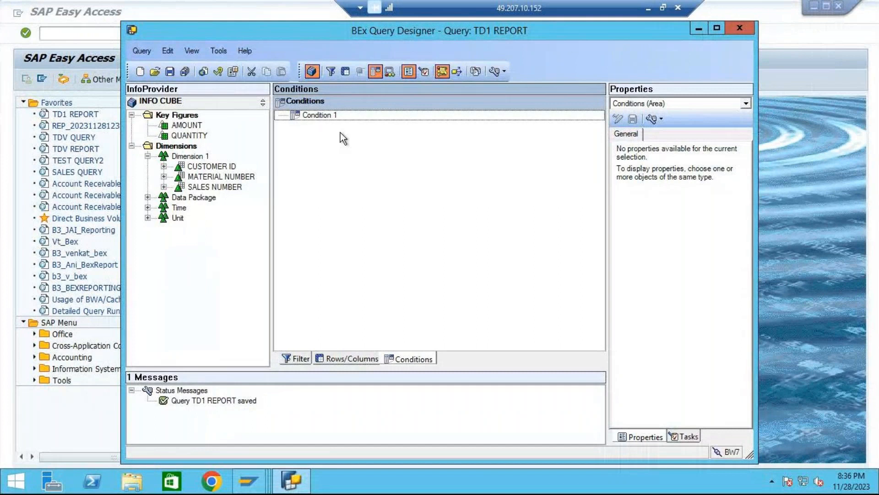
click(331, 114)
right_click(331, 114)
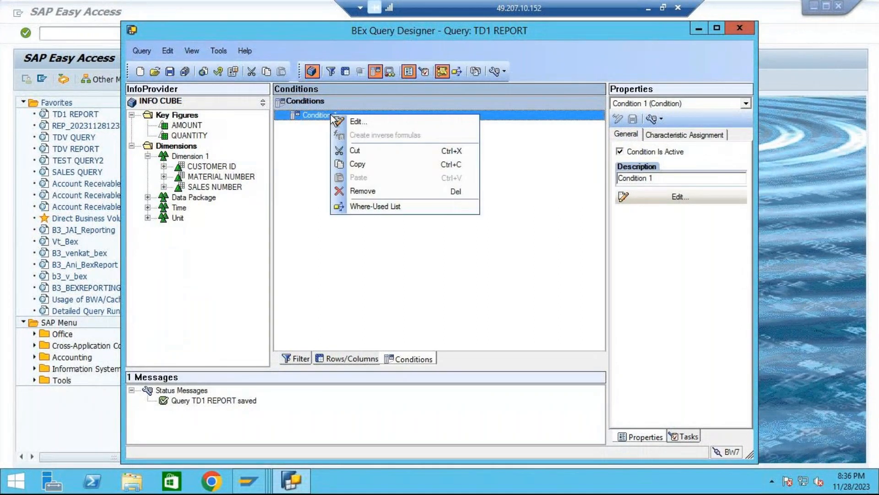
click(375, 189)
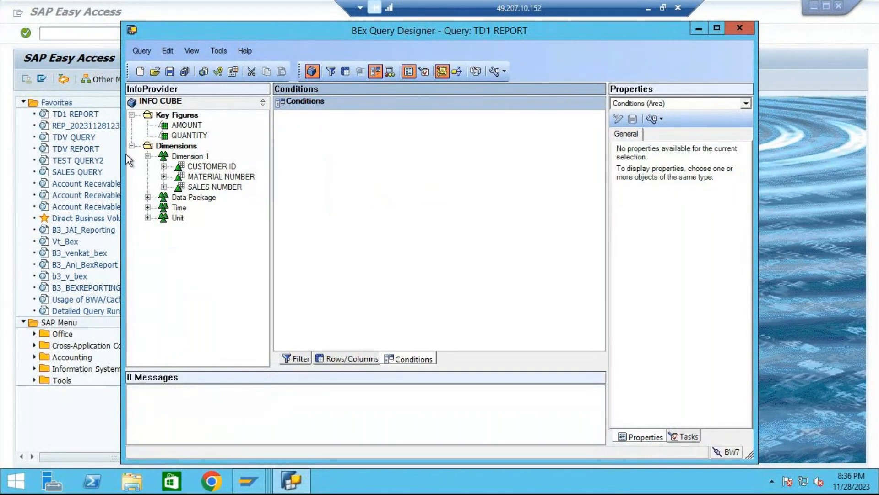
Create a new restricted key figure under the InfoCube's Key Figures and open it for editing.
click(147, 156)
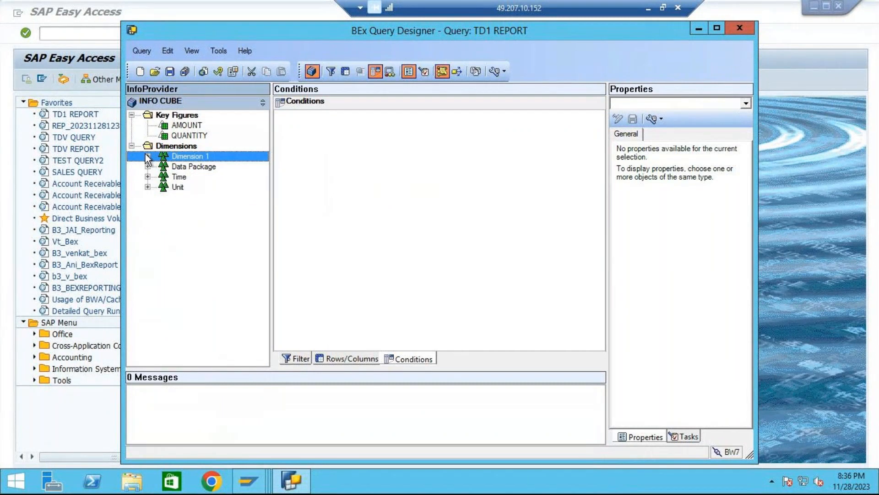
click(165, 118)
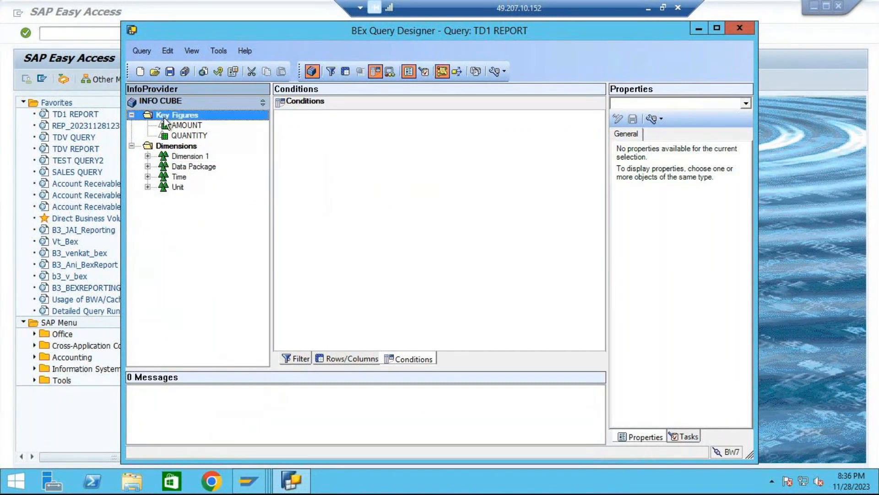
right_click(165, 122)
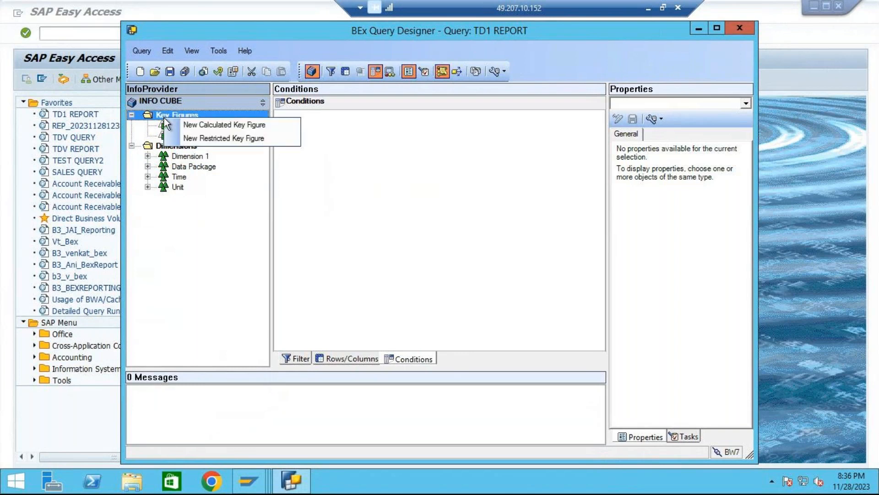
click(209, 138)
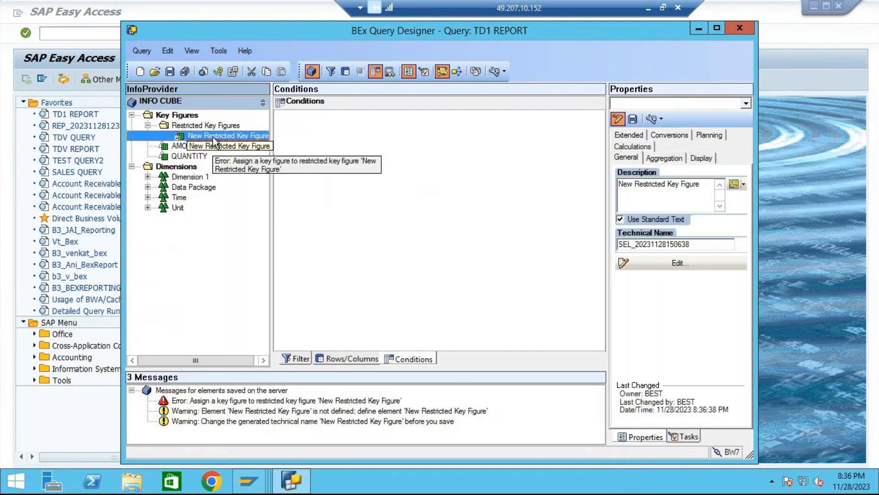
right_click(213, 137)
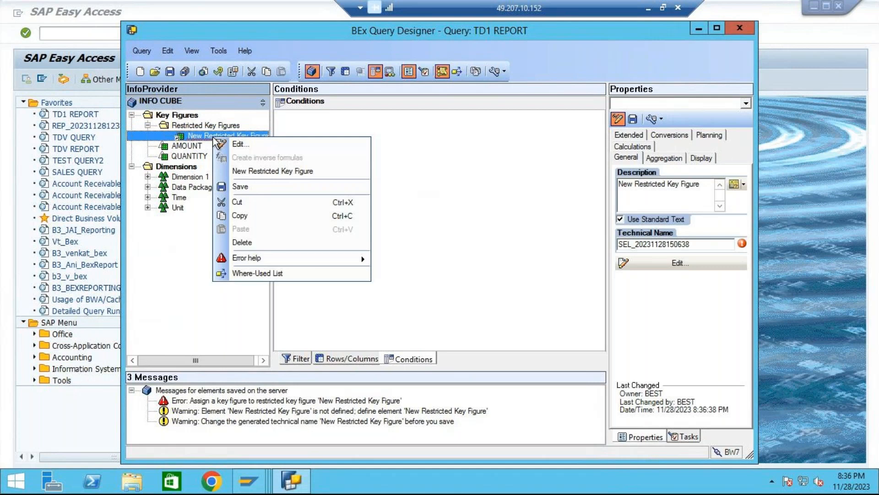
click(241, 145)
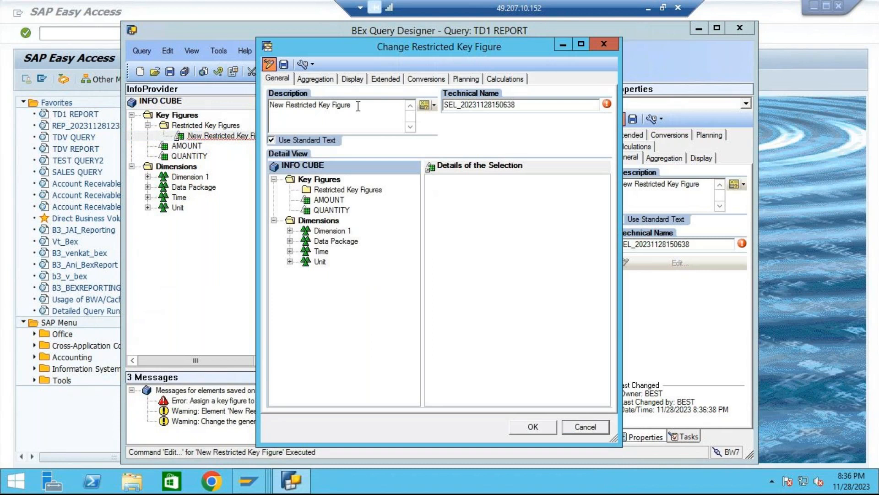
Set the restricted key figure's description to NRKF and add QUANTITY to its selection details.
drag(358, 106, 264, 105)
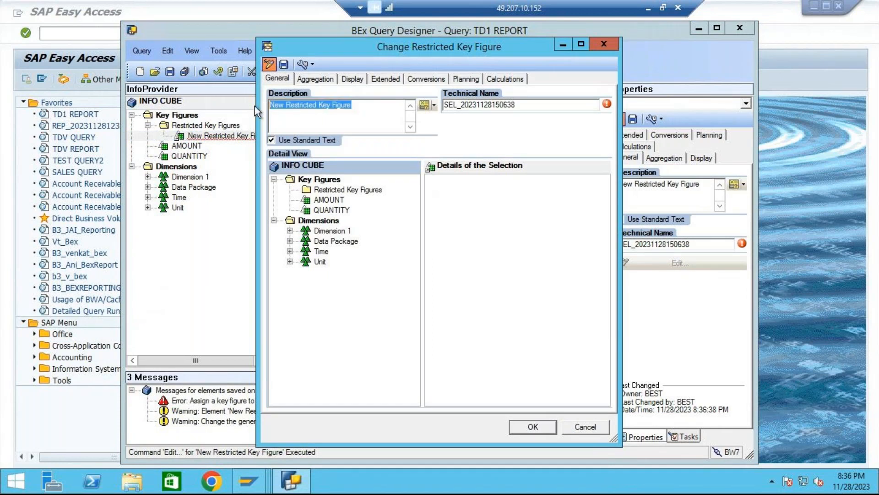
text(n)
key(BackSpace)
text(NRKF)
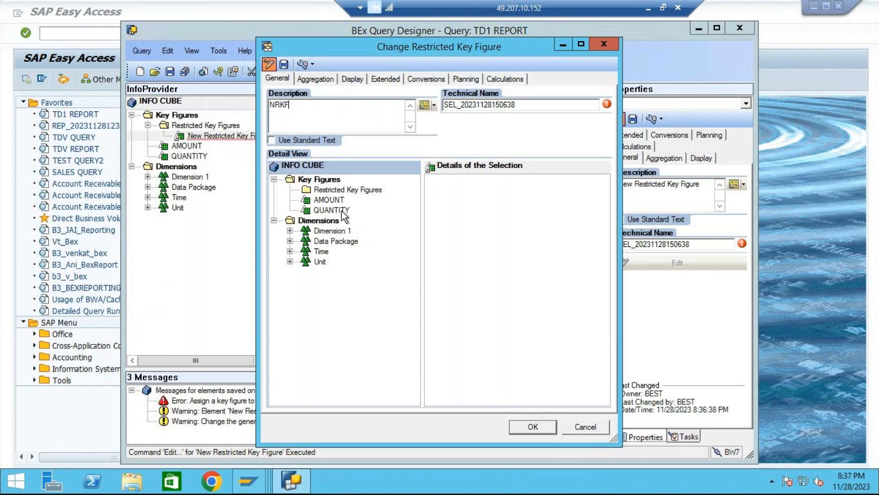
click(335, 199)
drag(331, 210, 482, 196)
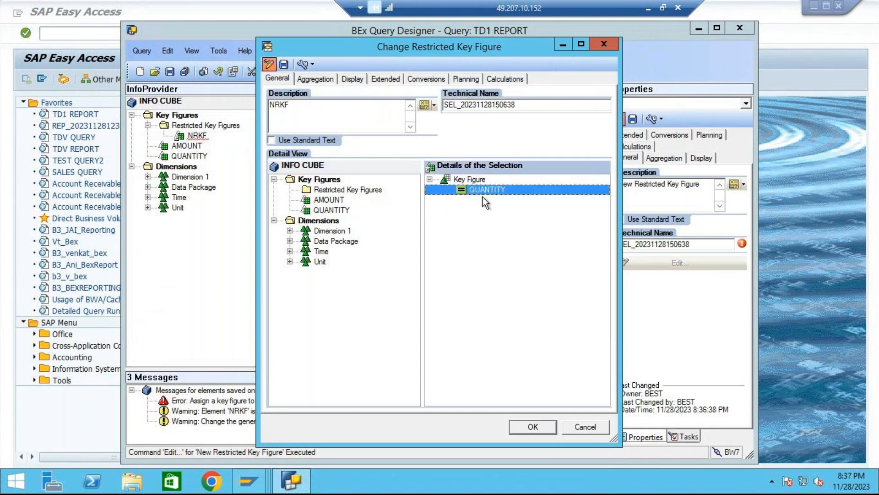
Add MATERIAL NUMBER from Dimension 1 to the selection and restrict it to values M10, M13, M14 and M18.
click(291, 231)
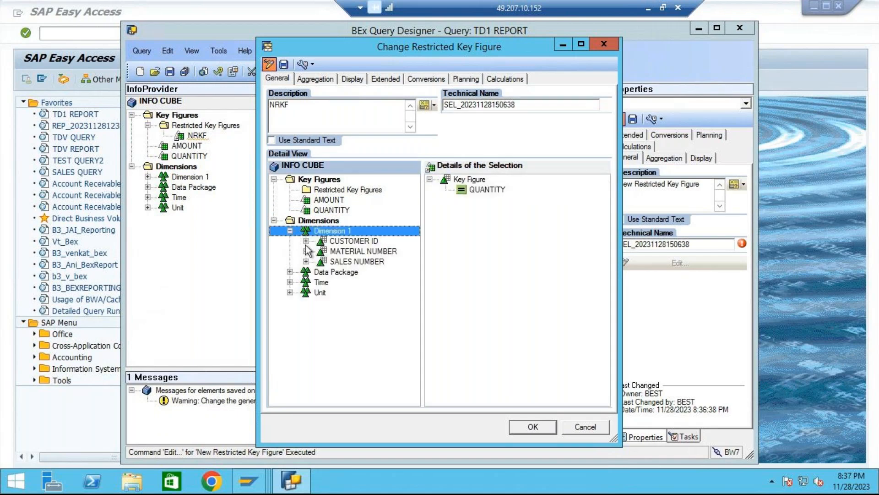
drag(339, 251, 497, 224)
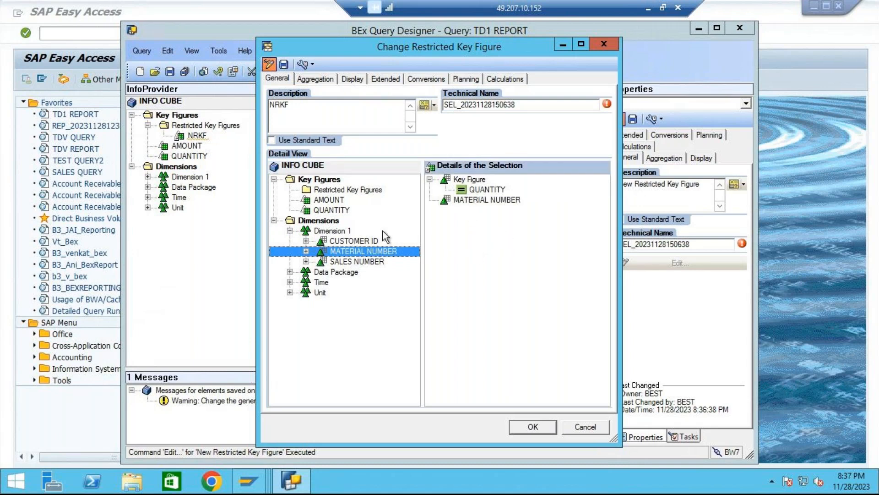
click(306, 251)
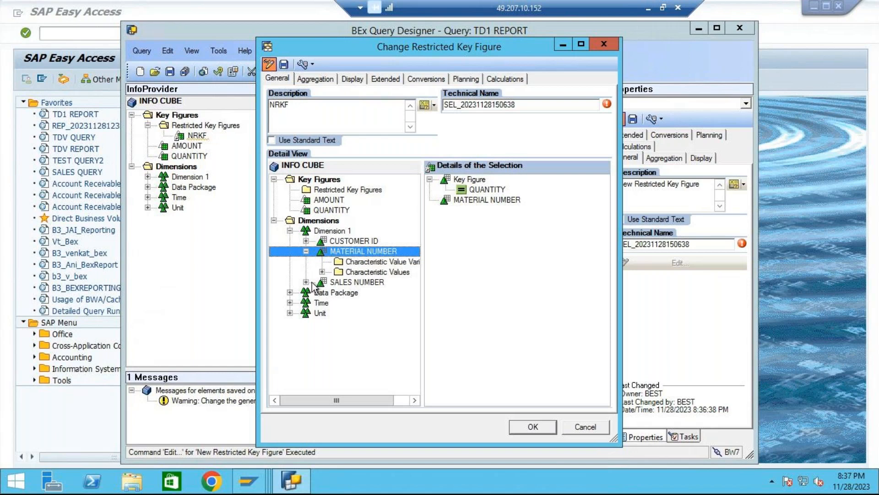
click(322, 271)
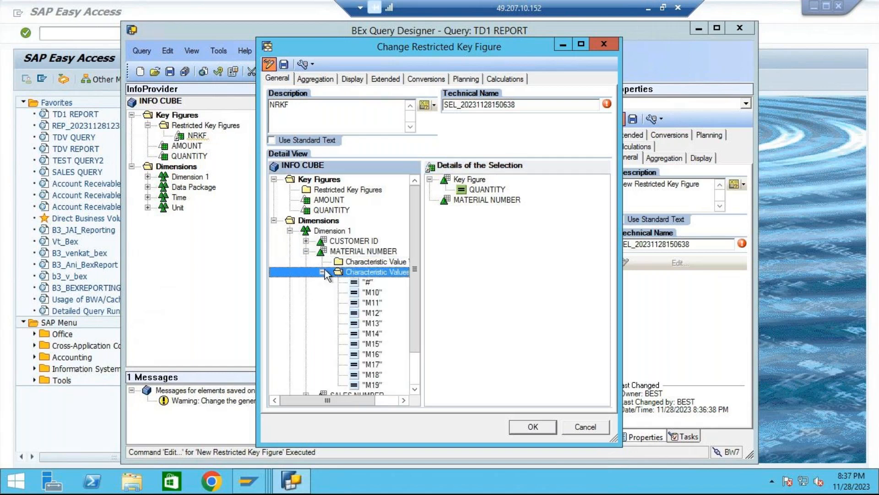
click(365, 293)
drag(372, 324, 441, 343)
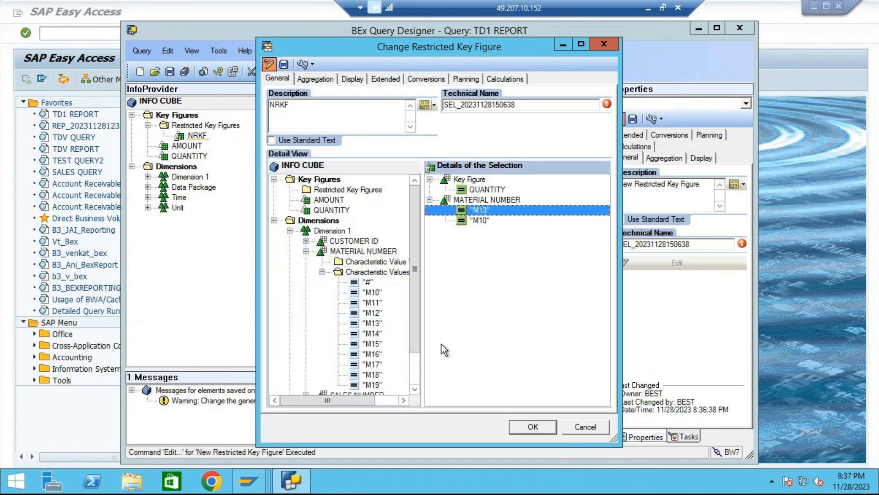
drag(372, 365, 475, 328)
drag(371, 333, 517, 274)
drag(372, 375, 527, 297)
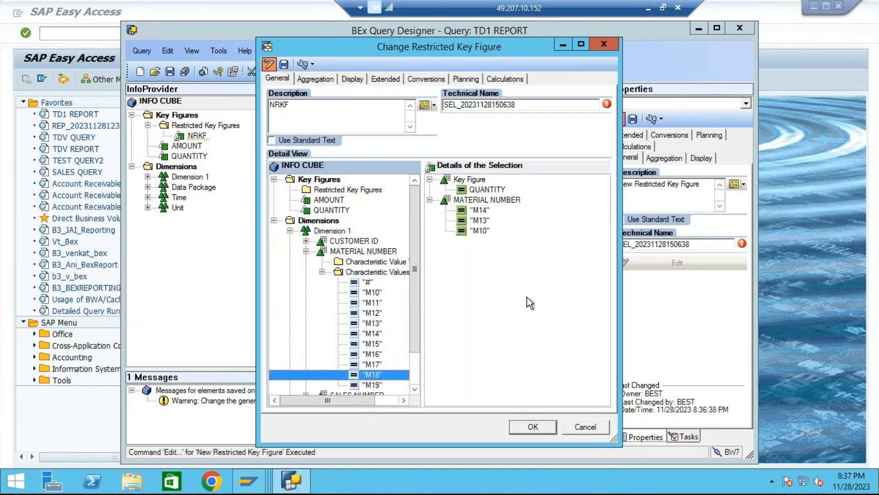
drag(372, 374, 521, 295)
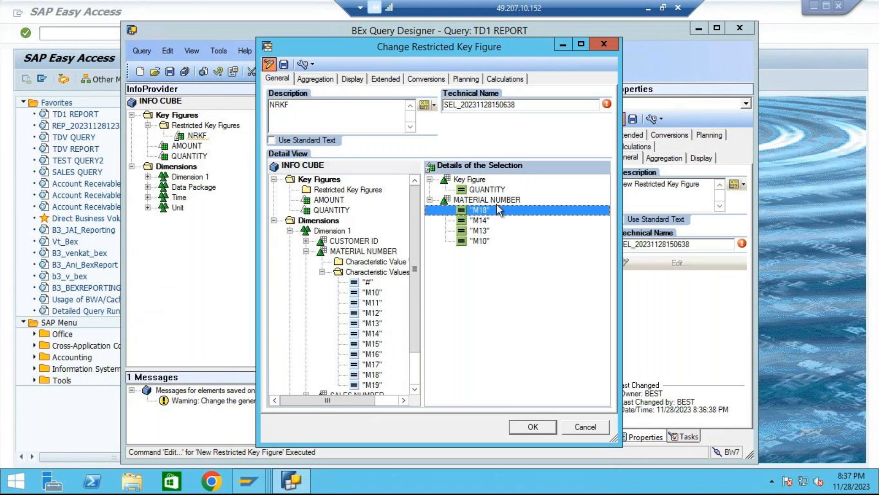
Save the restricted key figure as NRKF with its proposed technical name and return to its BEx Query Designer dialog.
click(285, 66)
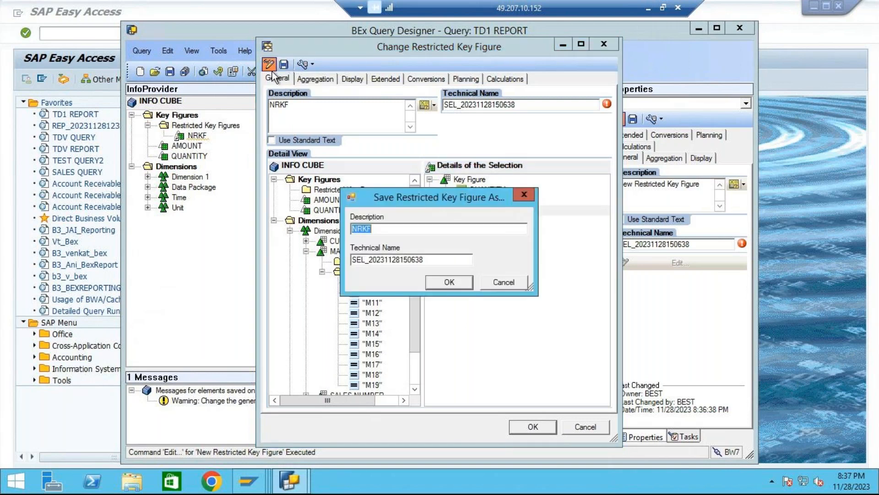
click(449, 282)
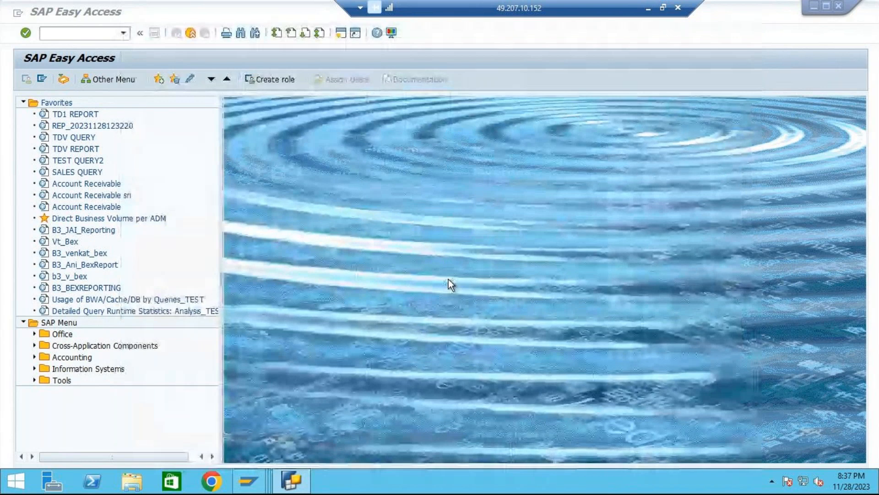
mouse_move(292, 477)
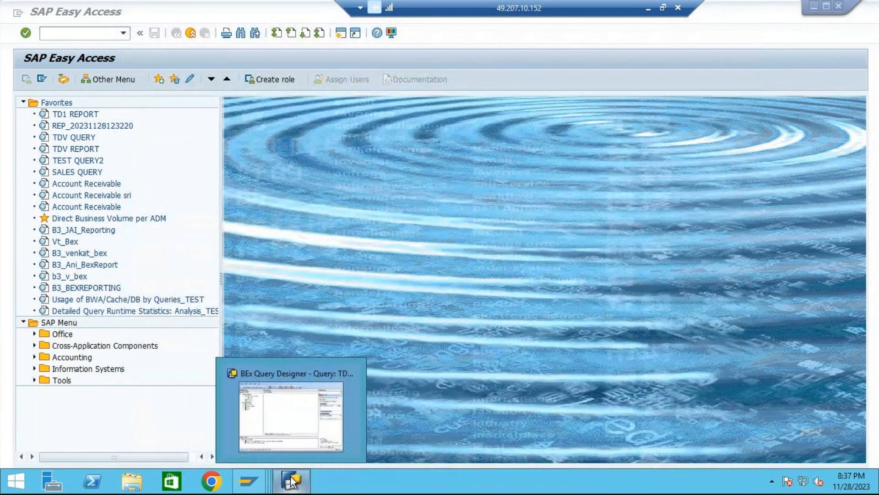
click(295, 425)
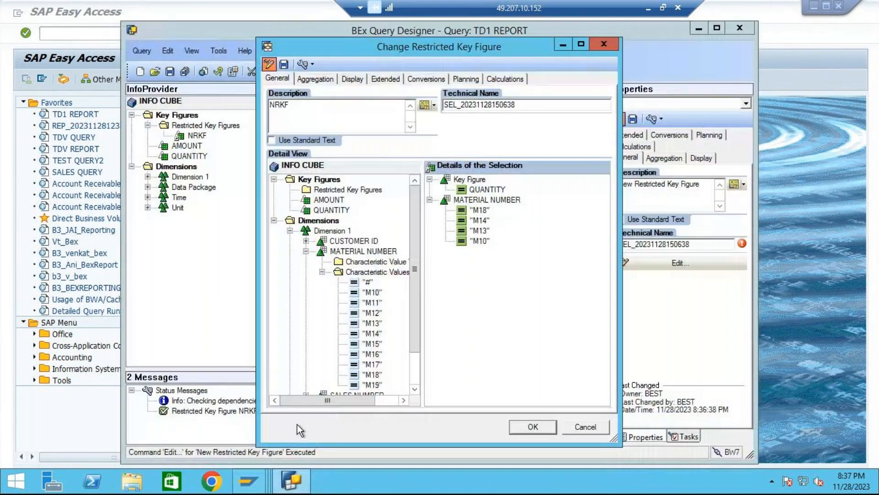
Save and confirm the NRKF restricted key figure, then show the query's rows and columns layout.
click(283, 64)
click(542, 430)
click(359, 360)
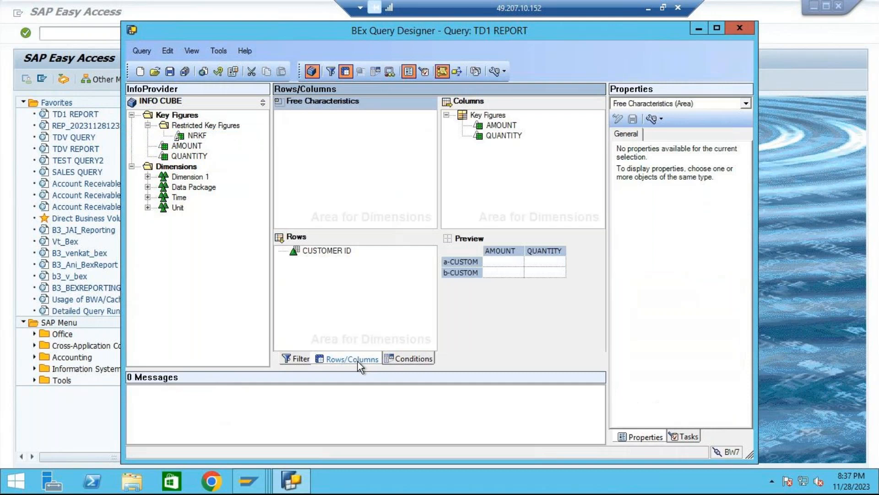
Add the NRKF restricted key figure to the query's columns below QUANTITY and save the query.
click(192, 137)
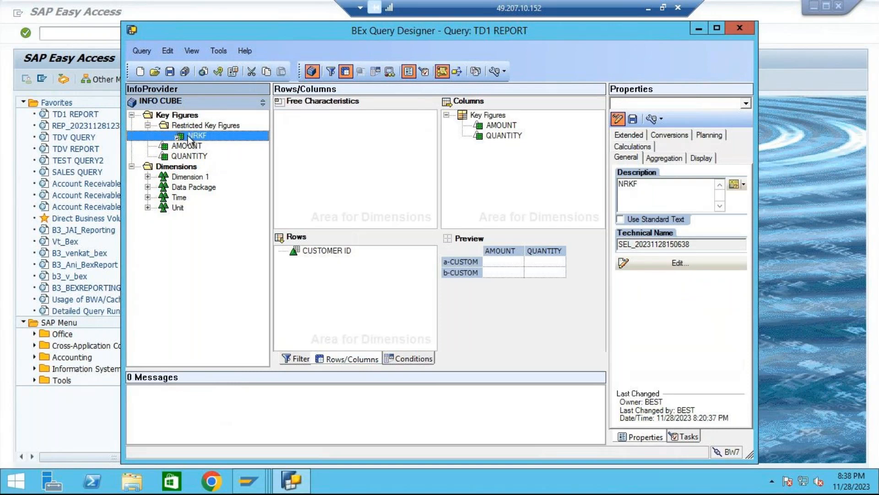
drag(192, 140, 509, 153)
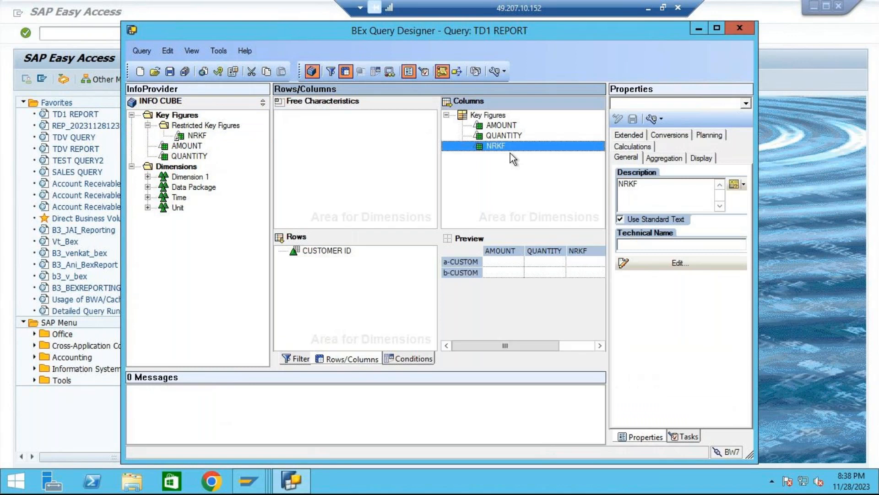
click(169, 70)
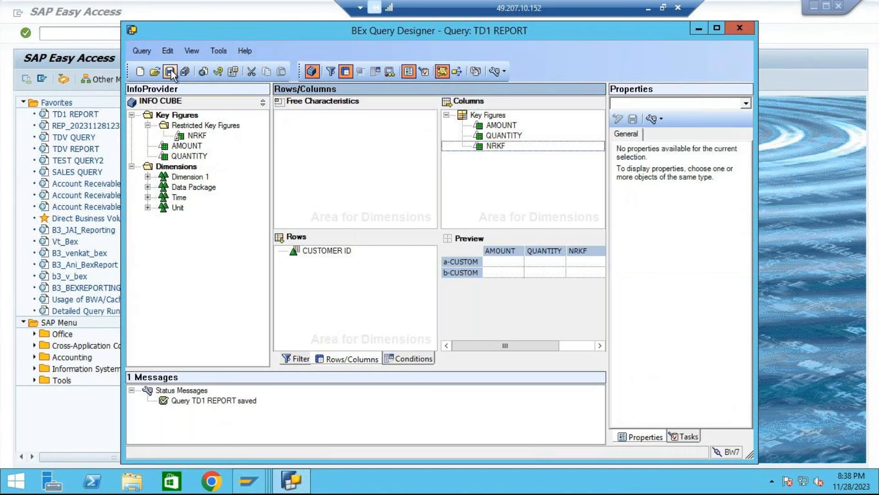
Switch to the SAP Easy Access session and close its window.
click(200, 9)
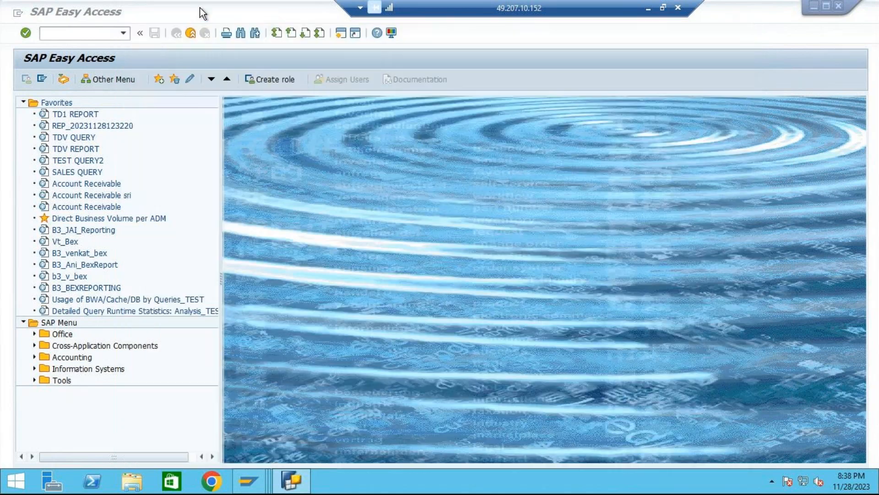
click(196, 13)
click(387, 198)
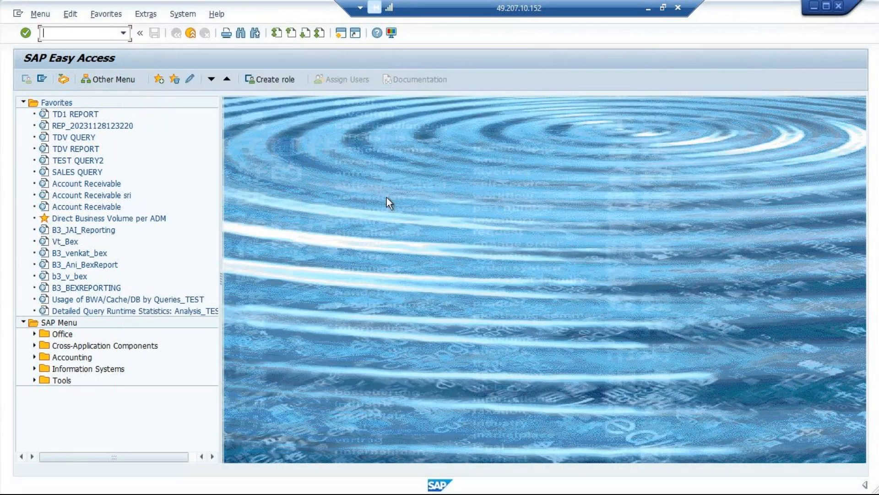
click(123, 33)
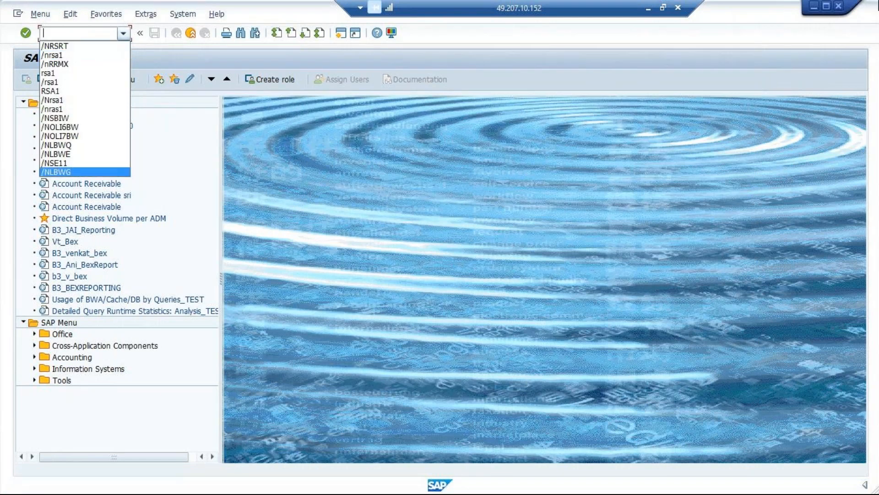
click(496, 291)
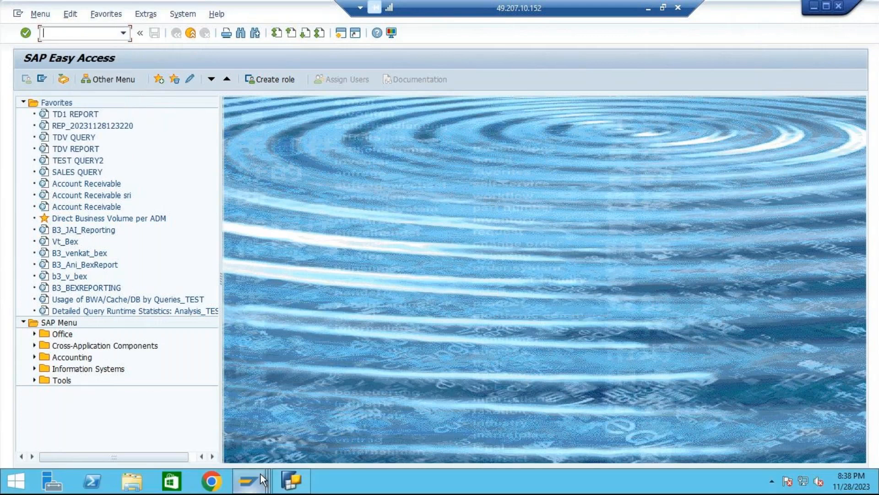
click(261, 473)
click(839, 7)
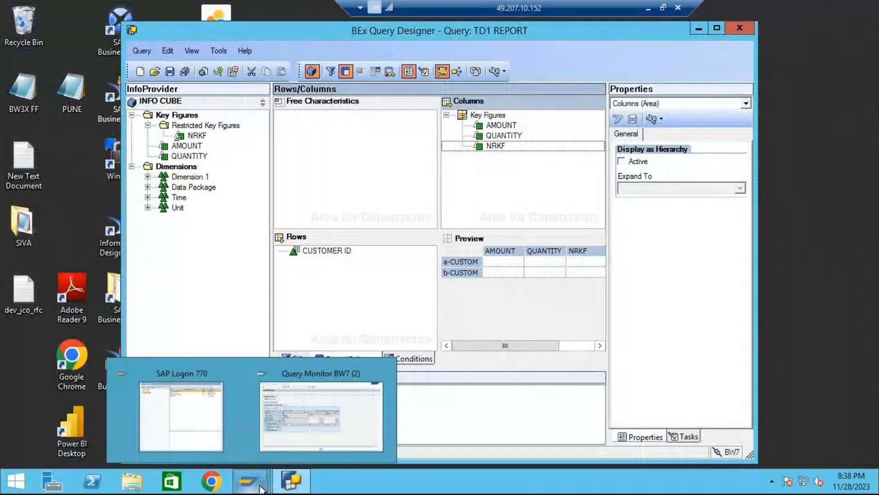
click(373, 418)
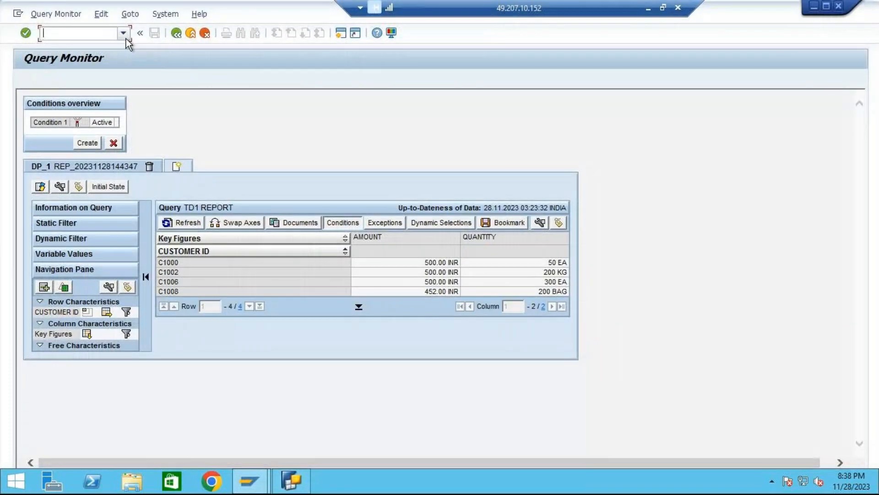
click(176, 33)
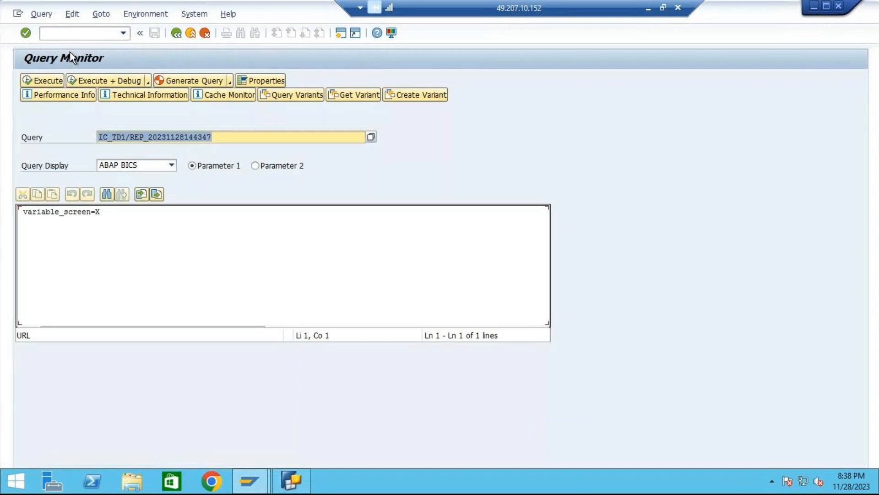
click(36, 79)
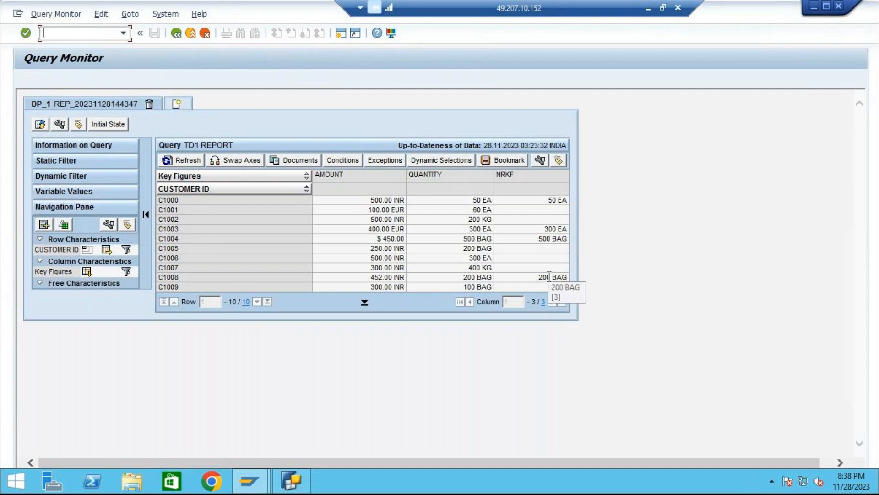
key(F3)
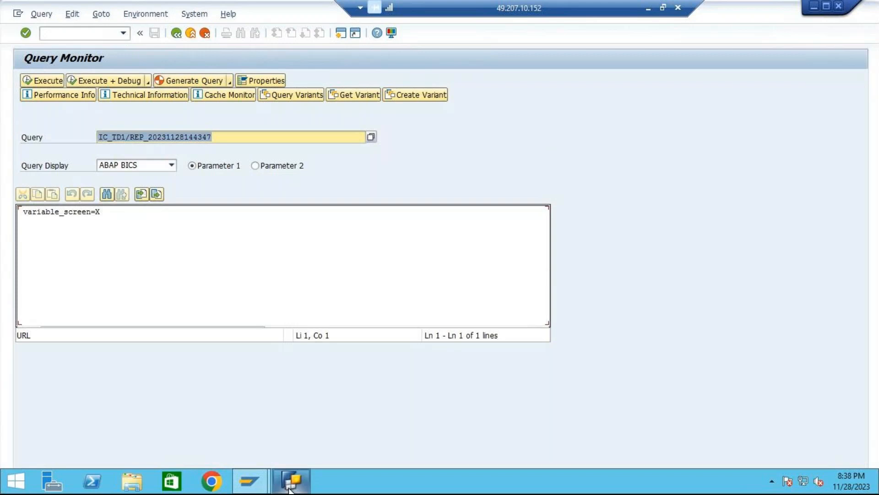
Return to BEx Query Designer, remove QUANTITY from the query's columns and save the query.
mouse_move(293, 489)
click(299, 431)
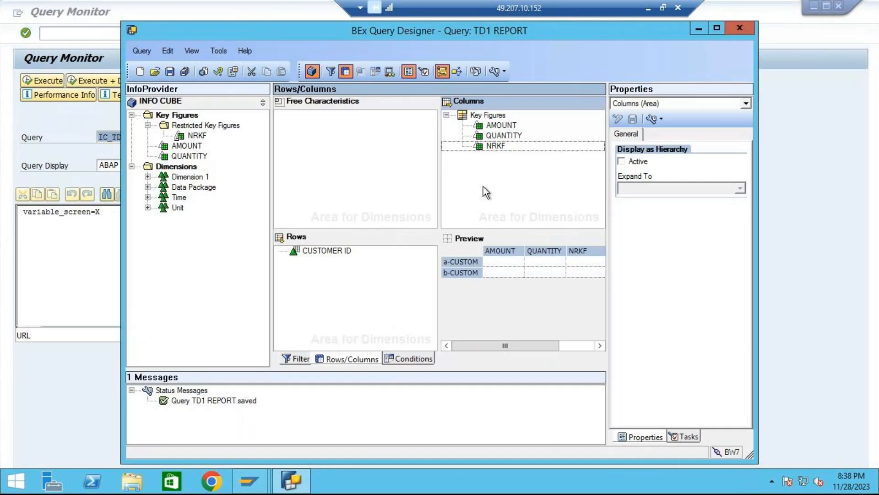
drag(484, 136, 183, 144)
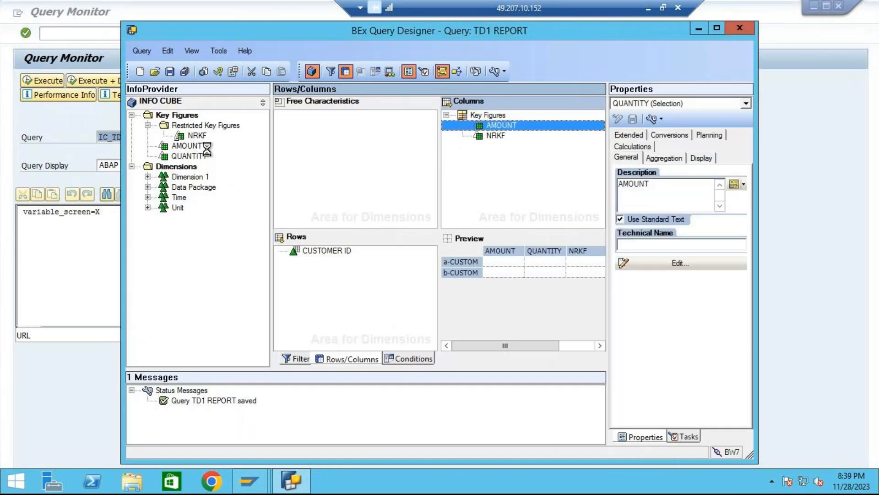
click(170, 71)
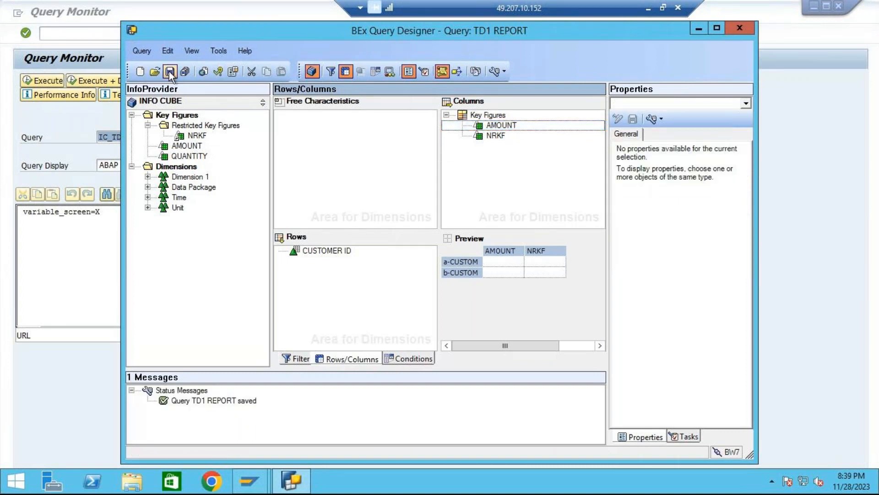
Execute the changed query in the Query Monitor and review the AMOUNT and NRKF columns.
click(83, 289)
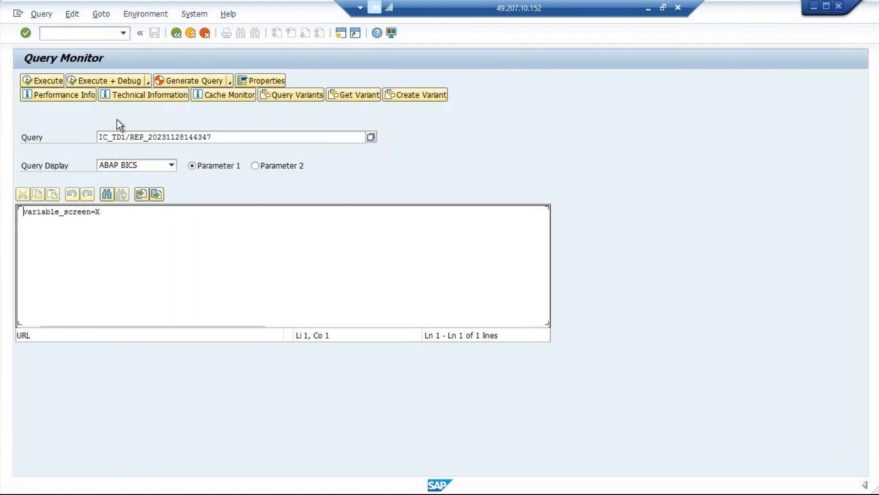
click(48, 82)
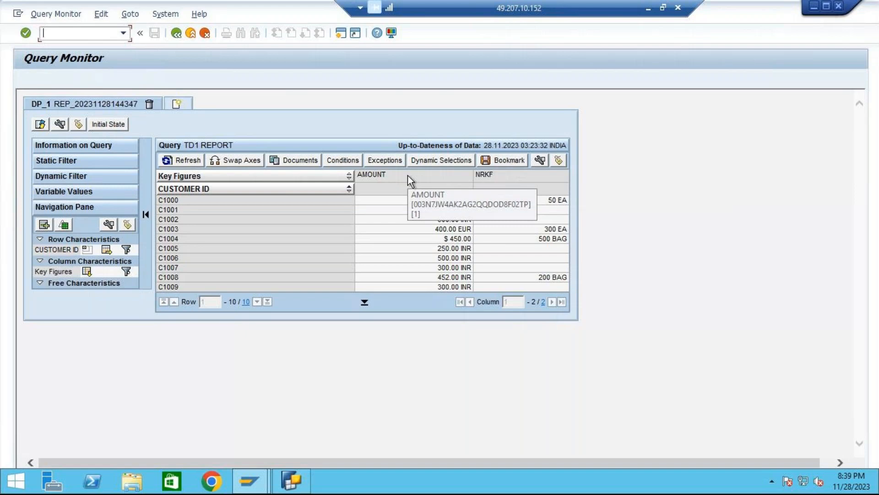
key(F3)
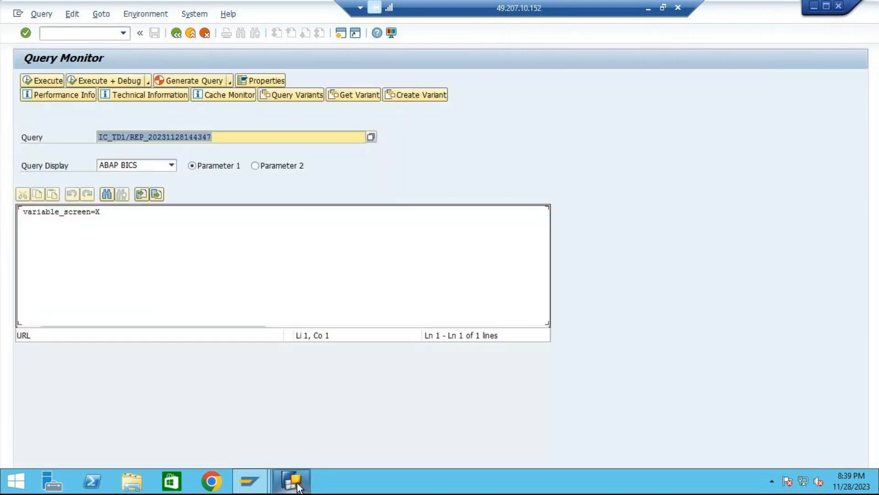
Return to BEx Query Designer and remove NRKF from the query's columns.
mouse_move(292, 480)
click(324, 433)
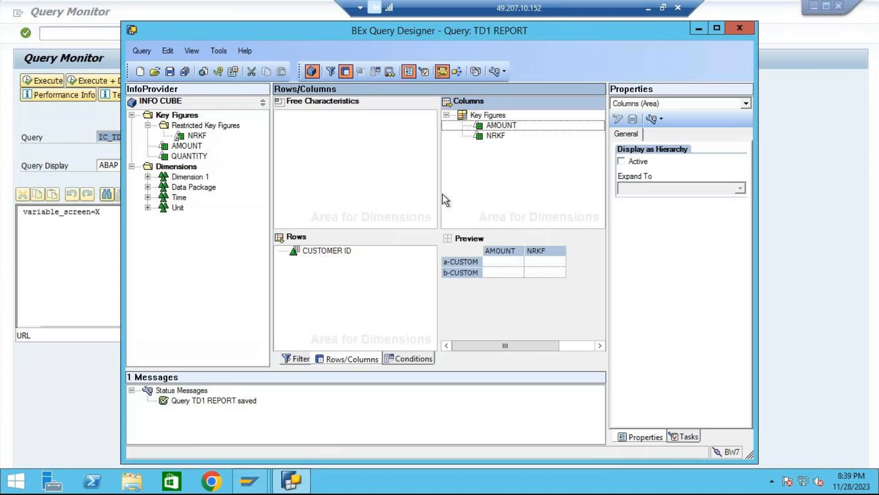
drag(478, 134, 190, 138)
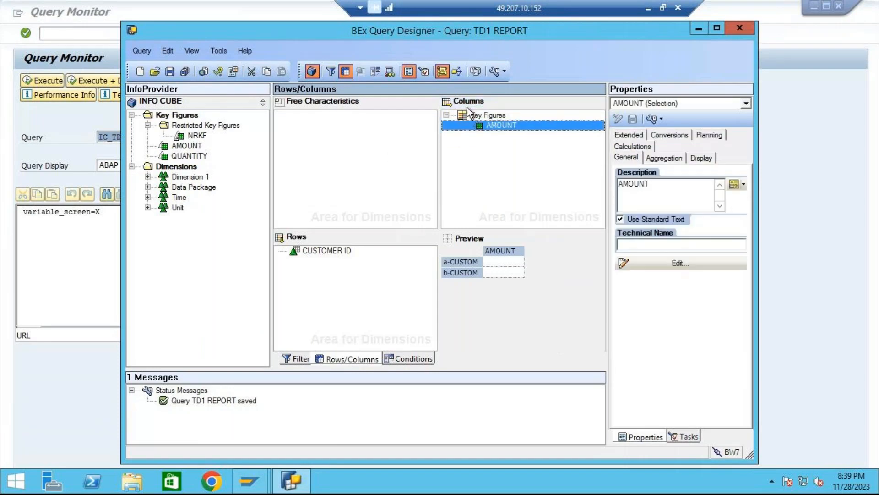
click(490, 116)
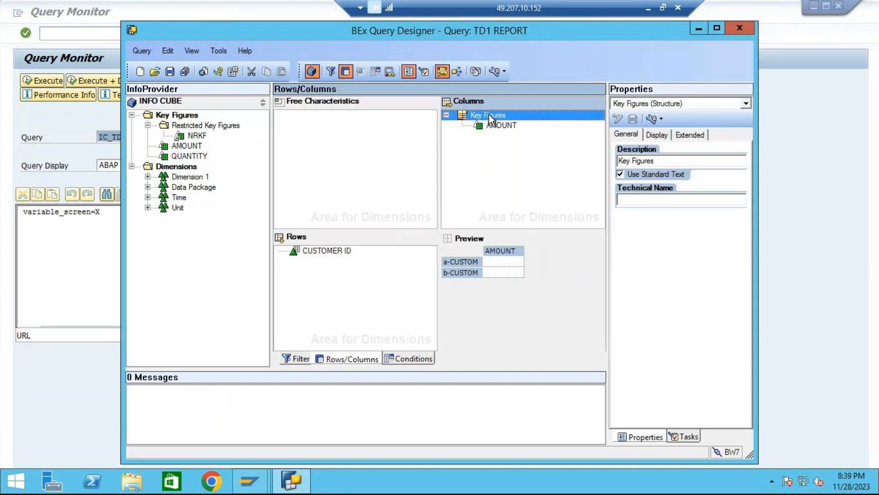
drag(188, 156, 476, 136)
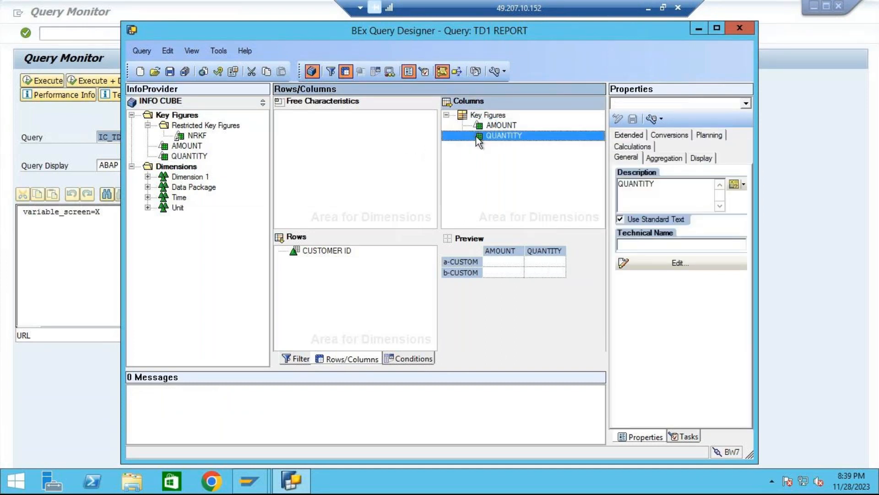
right_click(489, 116)
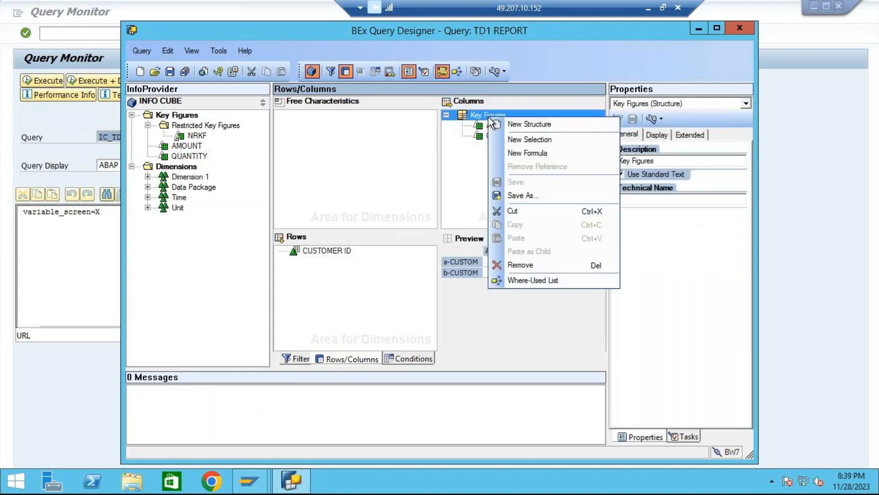
click(479, 141)
drag(487, 135, 182, 166)
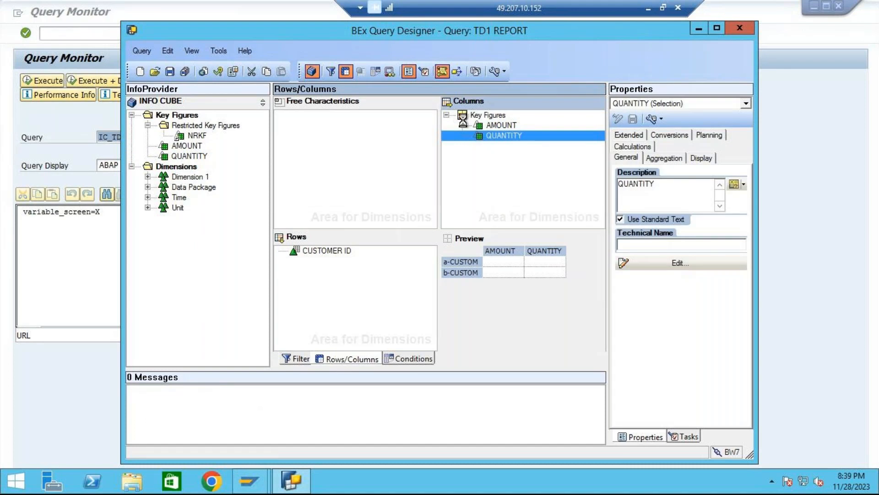
Create a new selection in the columns' Key Figures structure and add QUANTITY to its selection details.
click(499, 115)
right_click(501, 120)
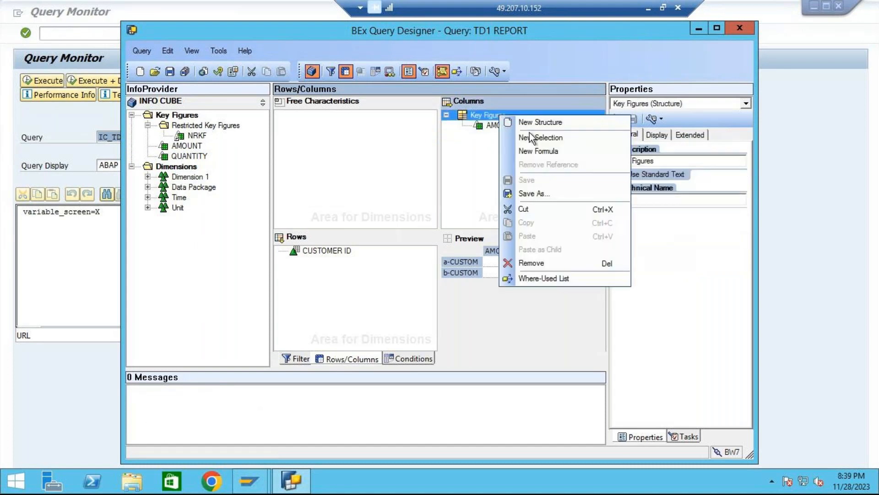
click(545, 137)
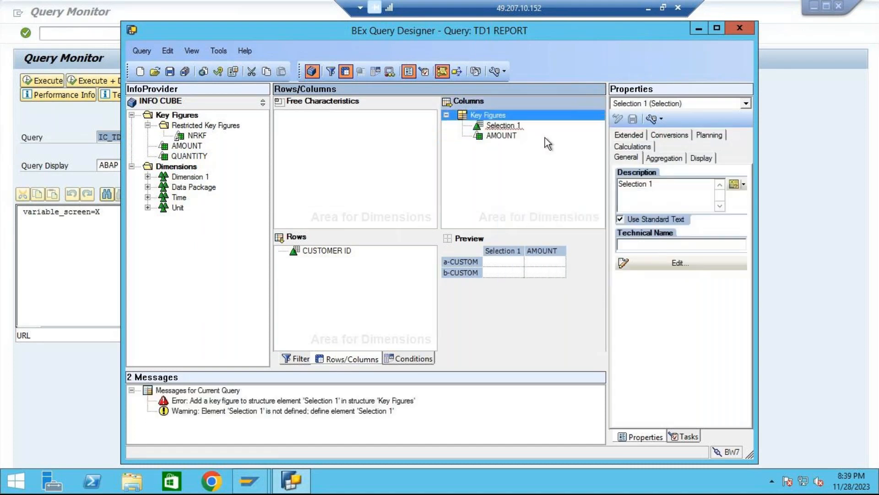
right_click(509, 128)
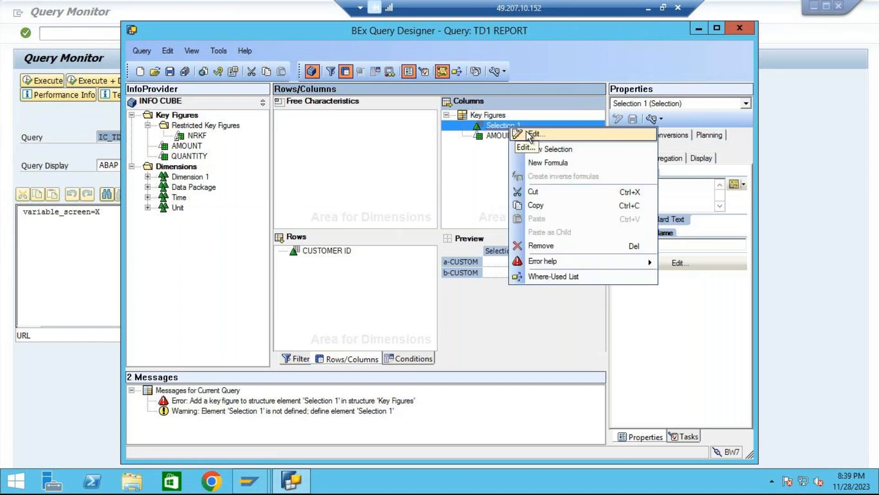
click(535, 133)
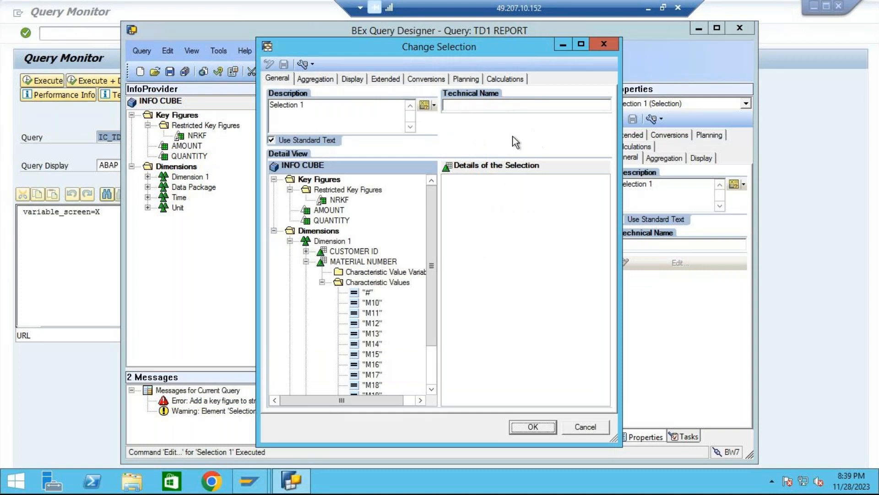
double_click(335, 220)
drag(335, 220, 488, 193)
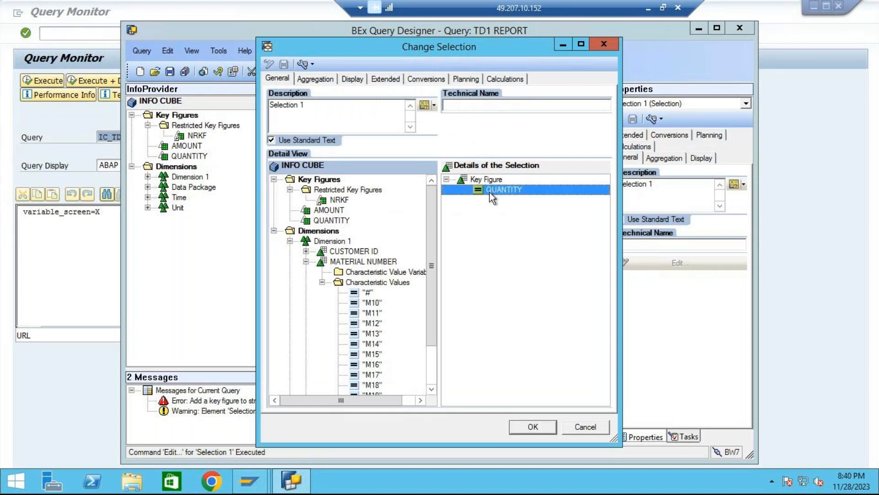
Restrict the QUANTITY selection to SALES NUMBER values 10010, 10022, 10026, 10023, 10027 and 10028.
click(323, 281)
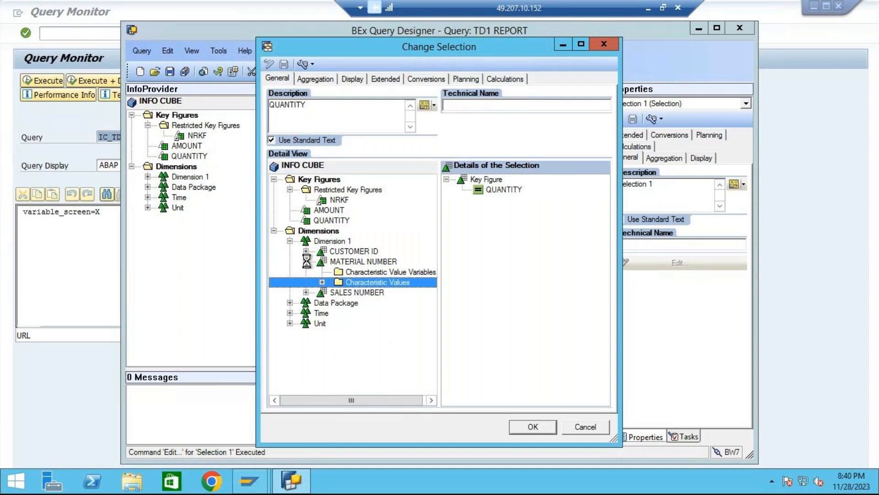
click(306, 262)
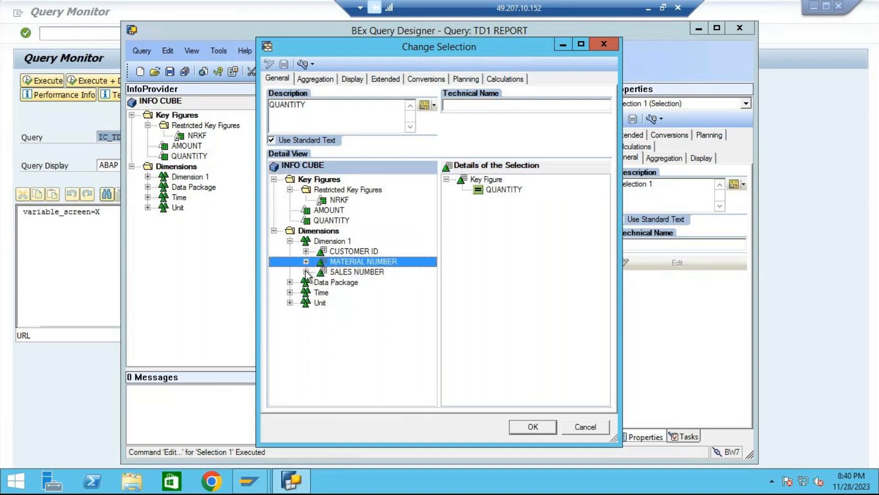
click(306, 272)
click(323, 292)
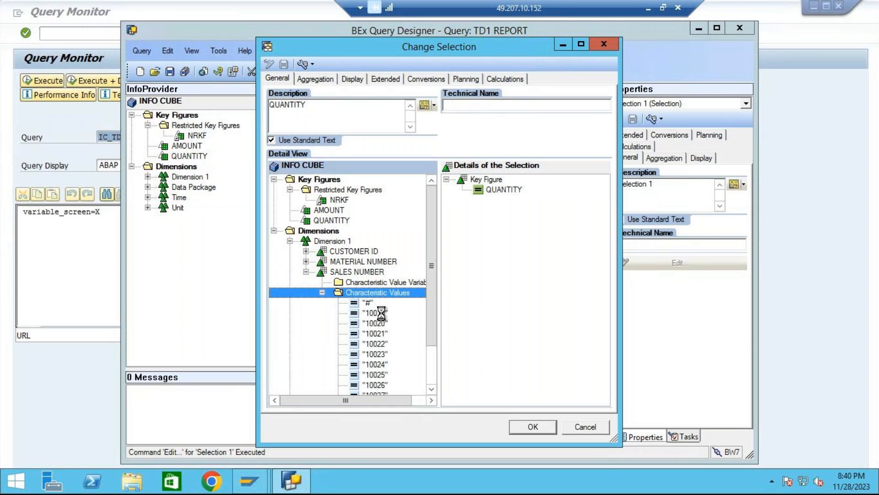
drag(370, 343, 492, 326)
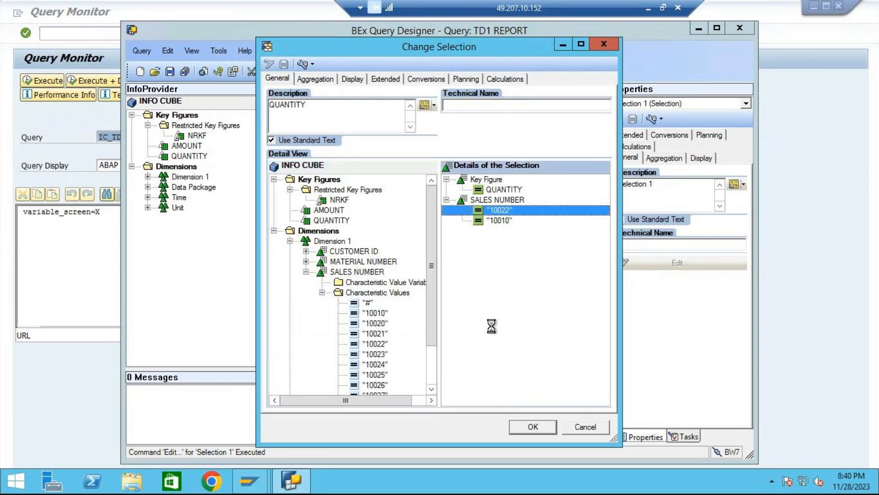
double_click(374, 384)
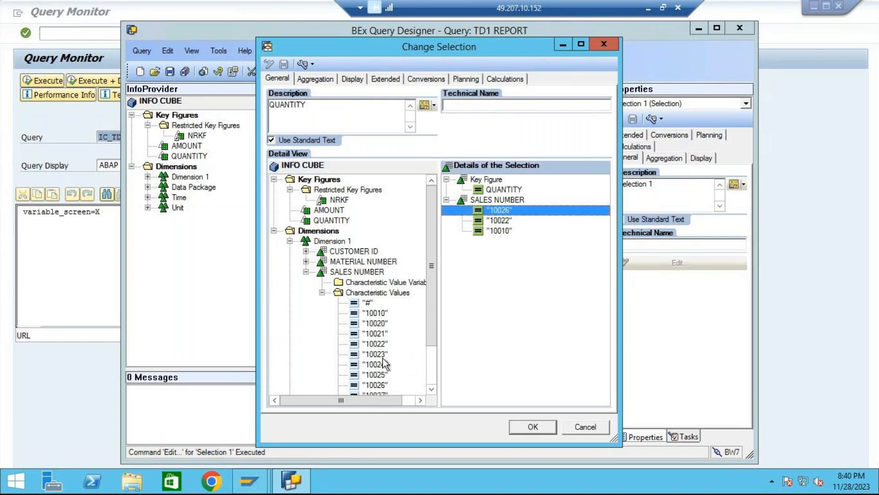
drag(374, 355, 536, 281)
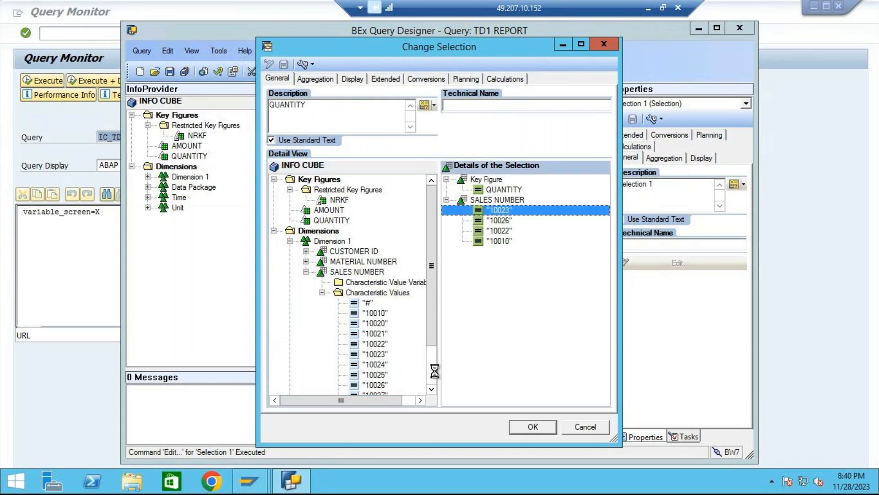
scroll(435, 370, down, 2)
double_click(377, 354)
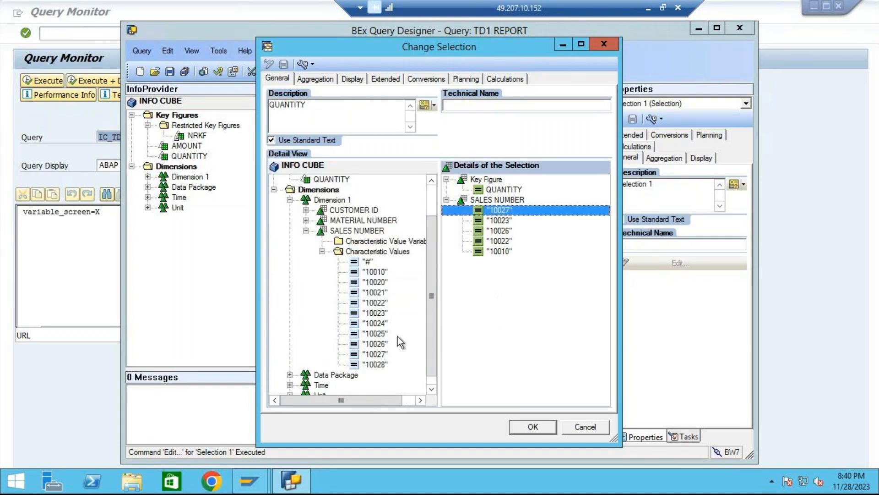
drag(380, 365, 525, 302)
Set the selection's description to New Selection, accept its definition and save the query.
drag(308, 107, 255, 101)
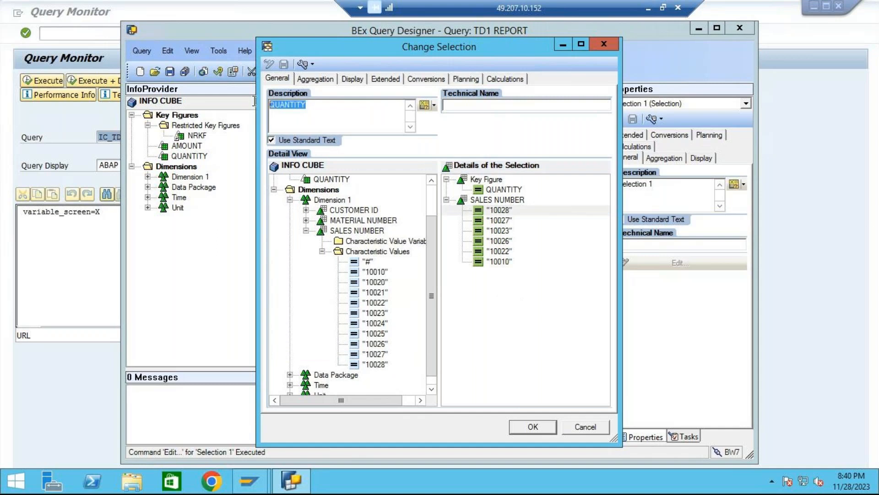
text(nEW)
key(BackSpace)
key(BackSpace)
key(BackSpace)
text(New Selection)
click(534, 425)
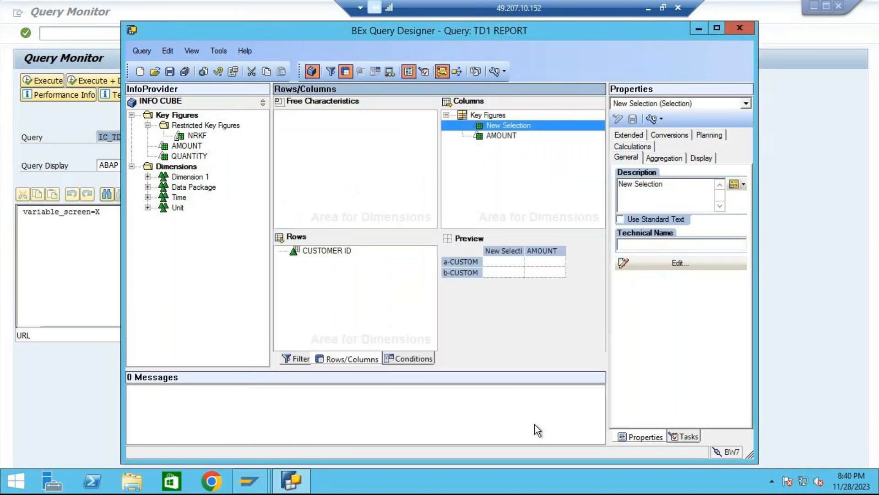
click(170, 72)
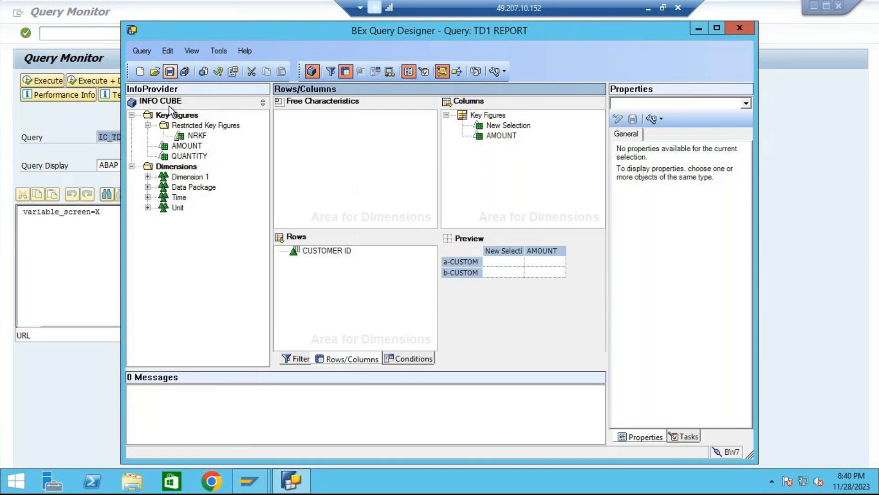
Add SALES NUMBER below CUSTOMER ID in the rows, set its results rows to Always Suppress and save the query.
click(148, 177)
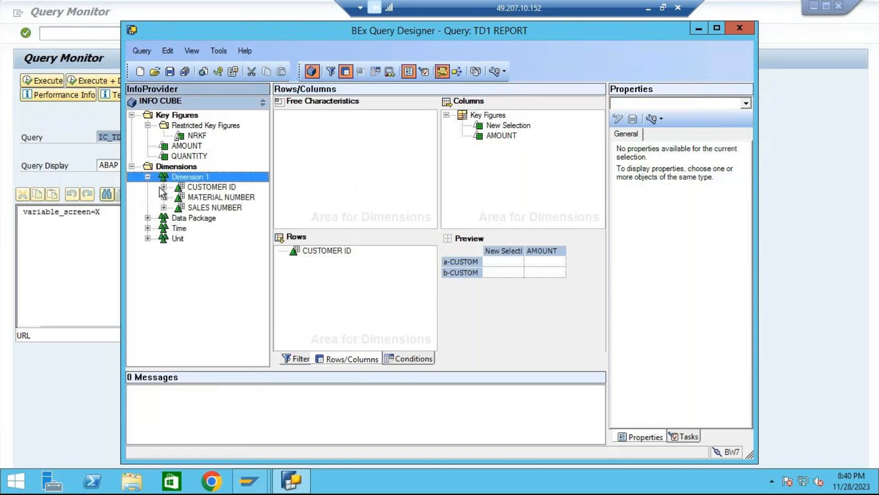
drag(193, 212, 338, 279)
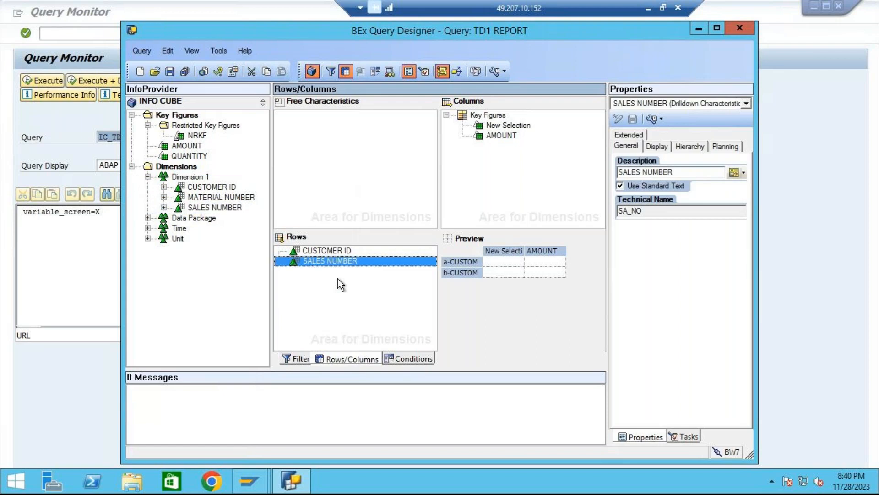
click(659, 146)
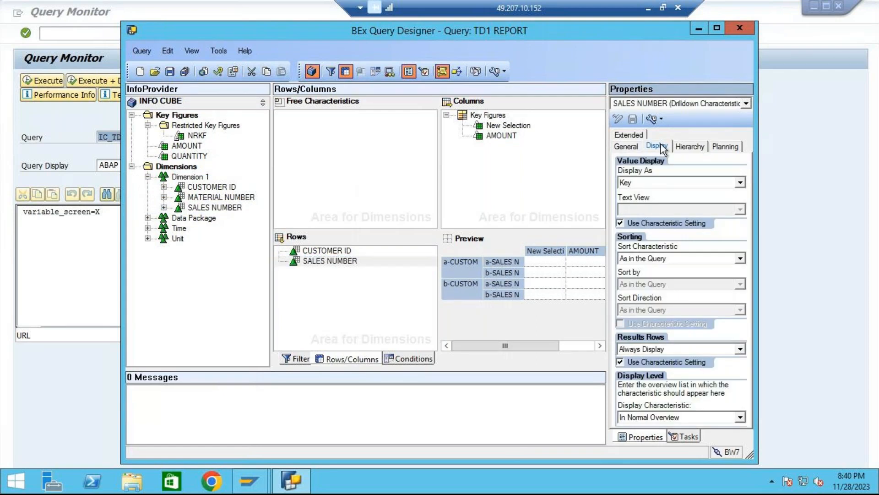
click(658, 352)
click(663, 380)
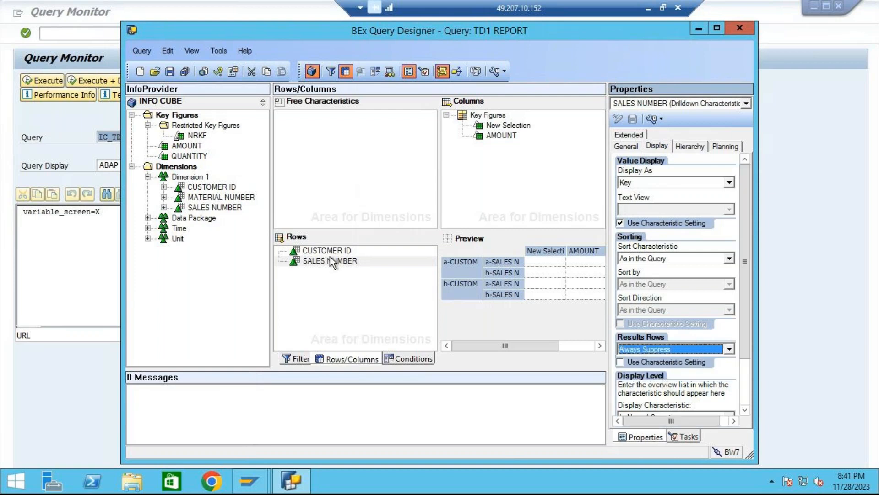
click(169, 72)
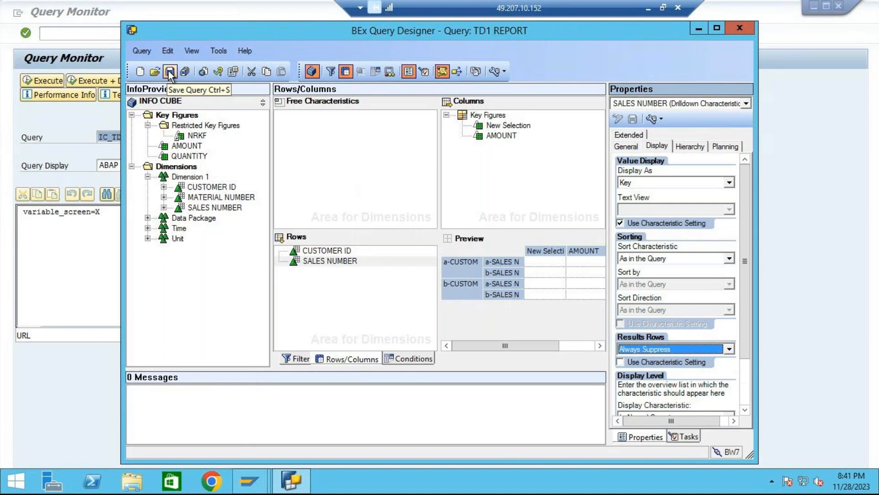
Review the definition of New Selection, close it without changes and save the query.
click(527, 129)
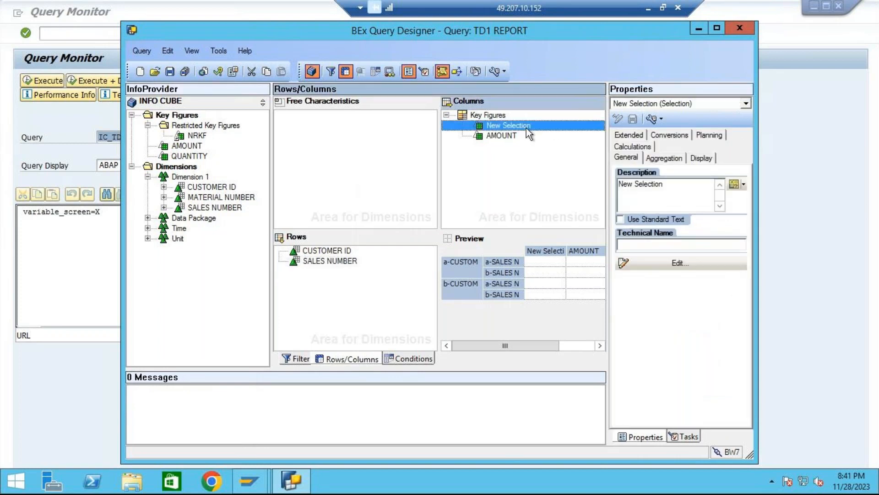
right_click(526, 128)
click(554, 134)
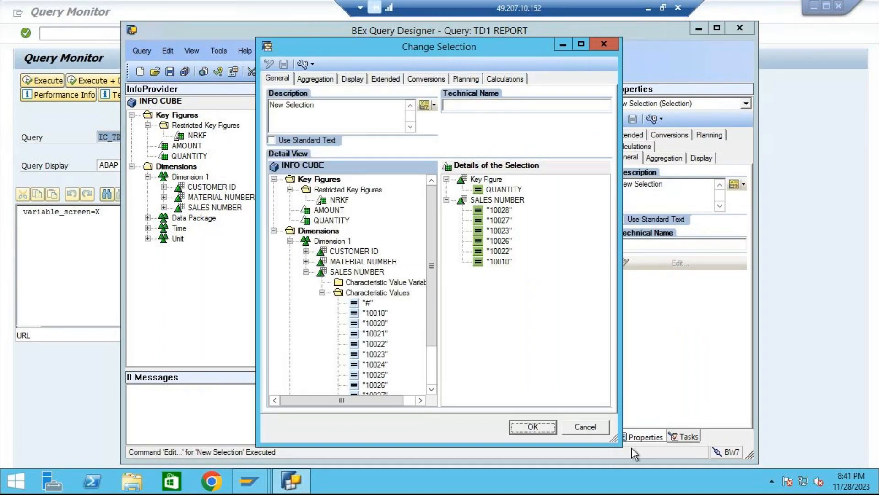
click(591, 427)
click(170, 71)
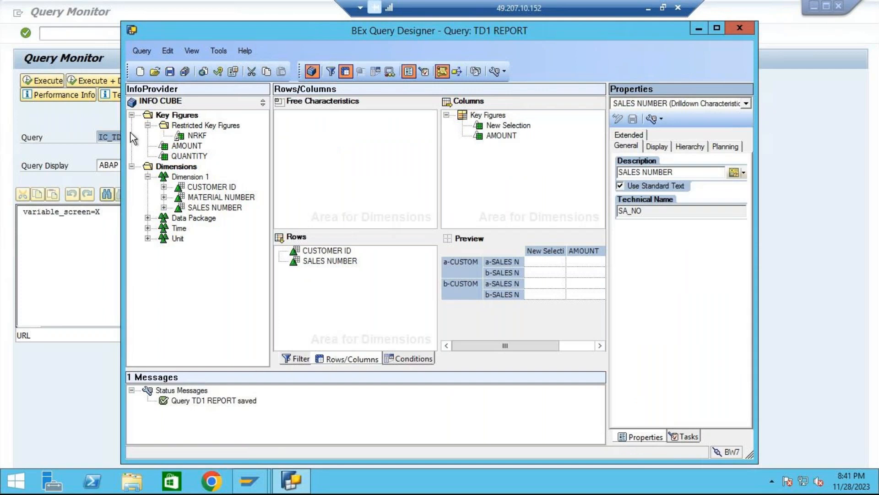
Switch to the Query Monitor, execute the saved query and review the New Selection and AMOUNT columns by SALES NUMBER.
click(98, 253)
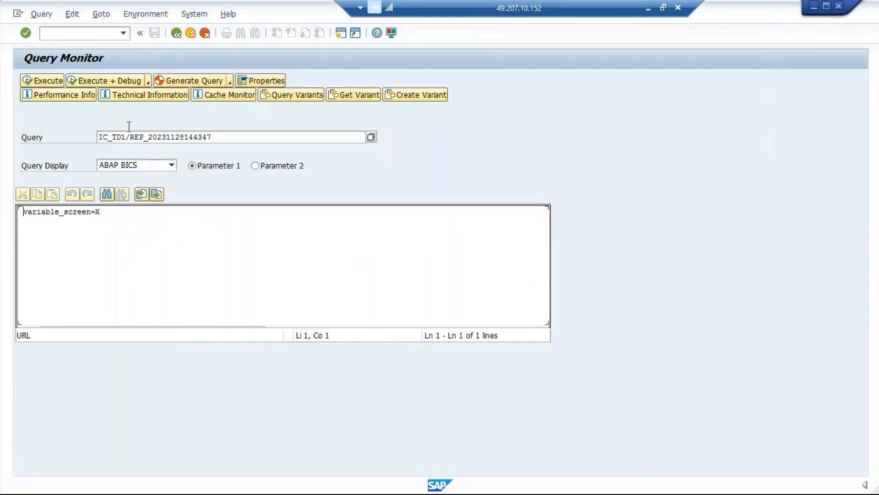
click(54, 81)
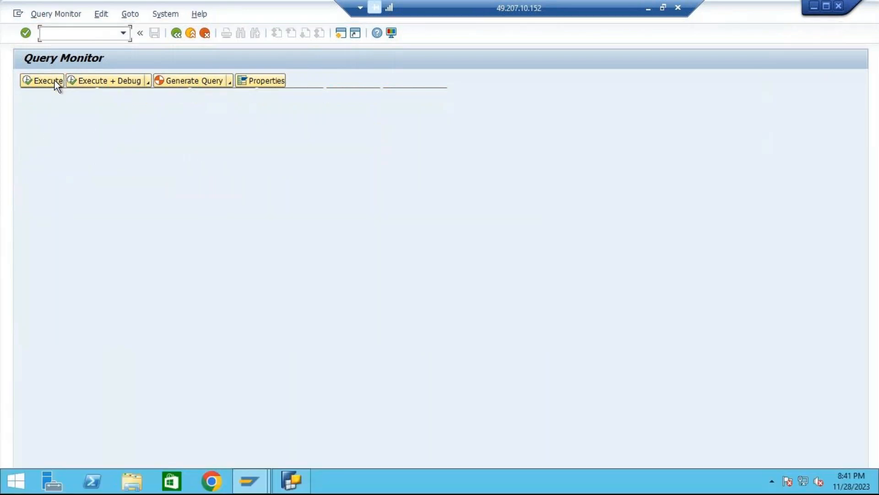
click(648, 8)
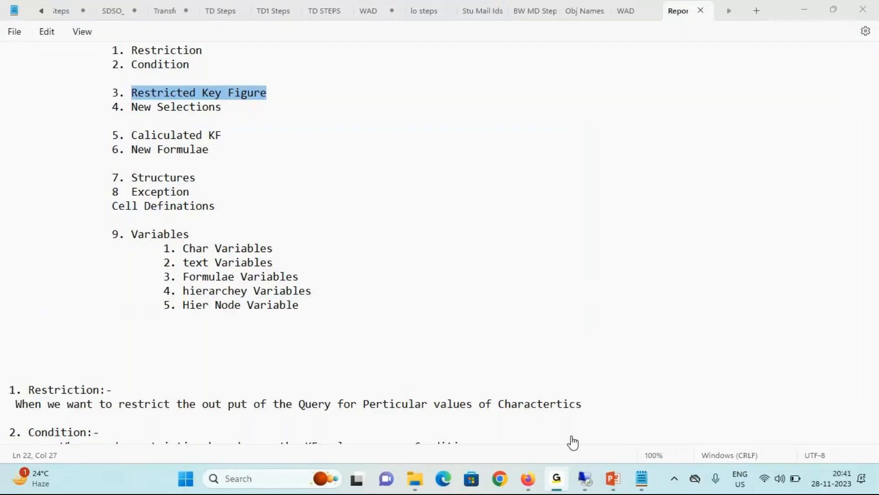
mouse_move(611, 487)
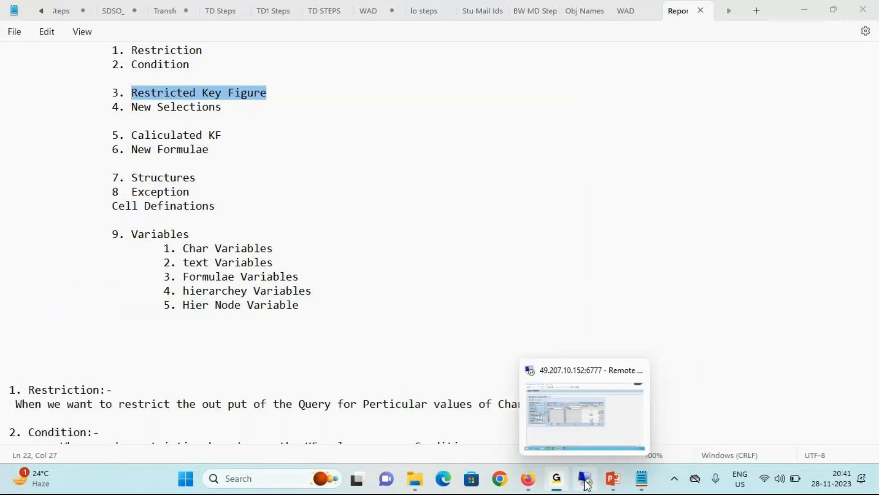
key(alt+Tab)
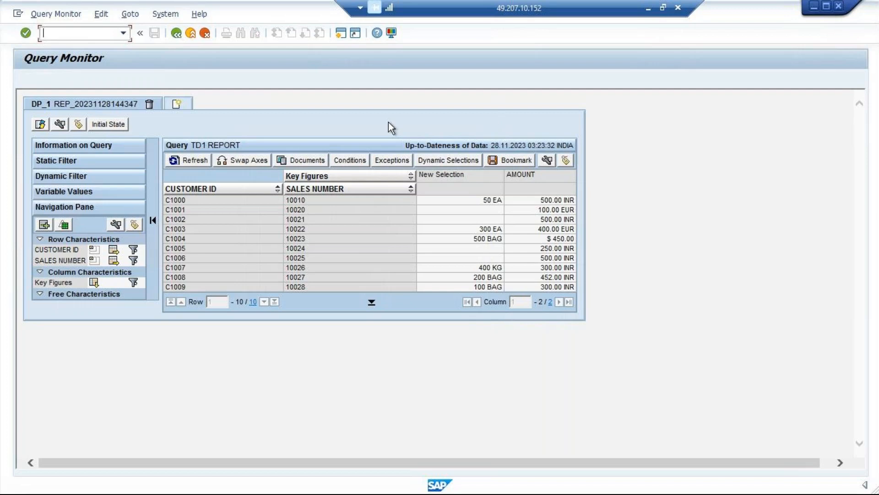
Return to BEx Query Designer and compare the InfoProvider's restricted key figure NRKF with New Selection in the query's columns.
click(812, 7)
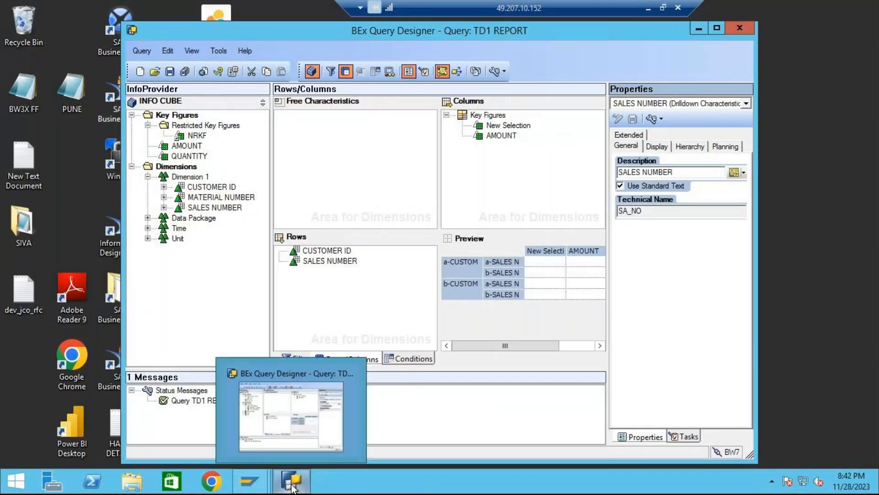
click(530, 191)
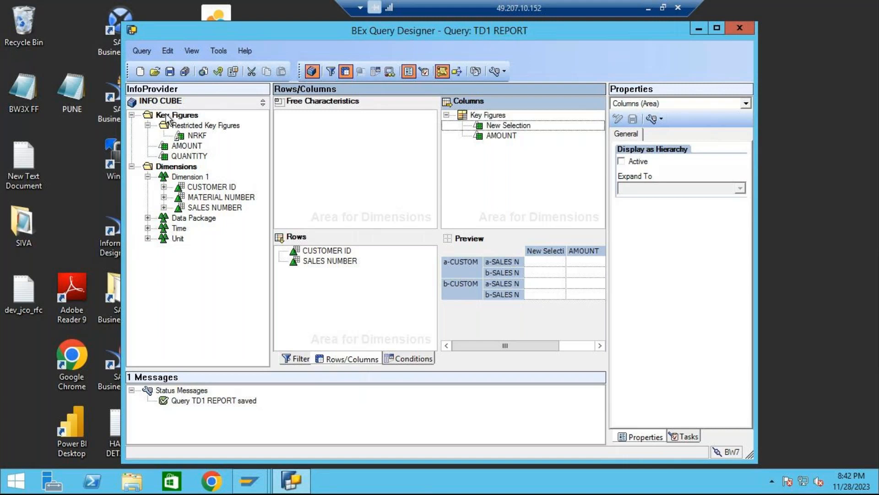
click(193, 136)
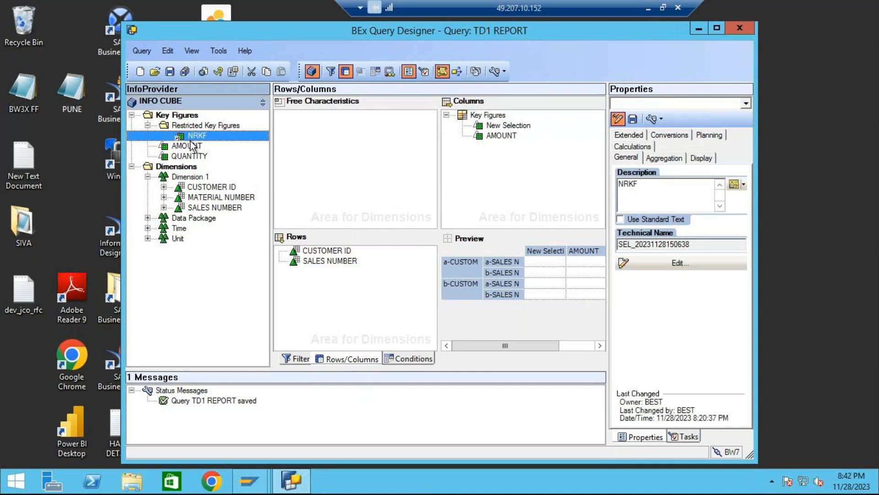
click(193, 147)
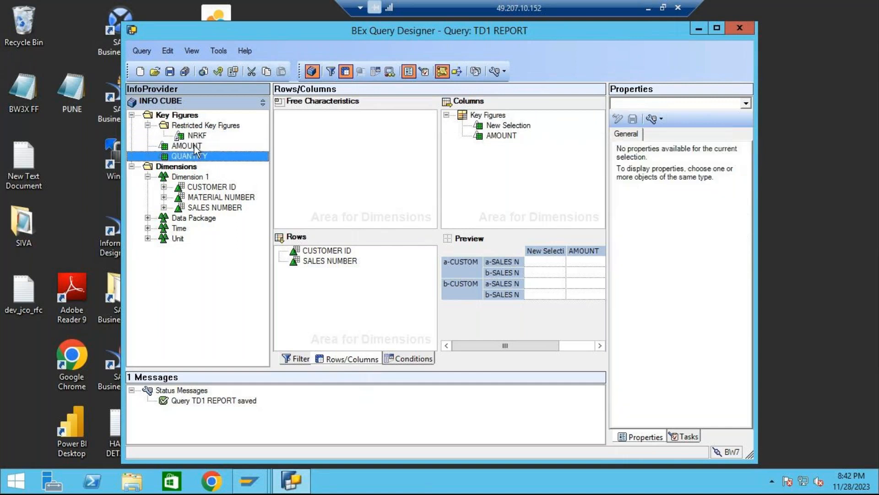
click(506, 127)
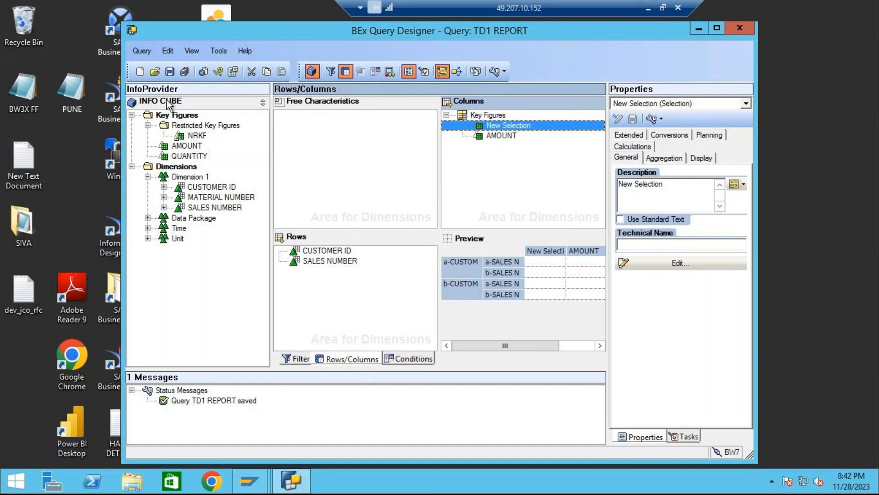
Show technical names before descriptions in the InfoProvider list and create a new query on IC_TD1.
click(141, 72)
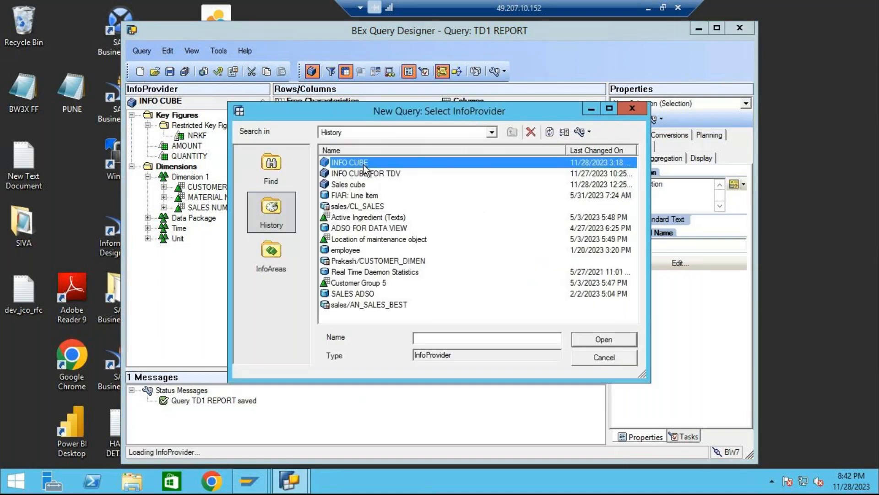
click(587, 132)
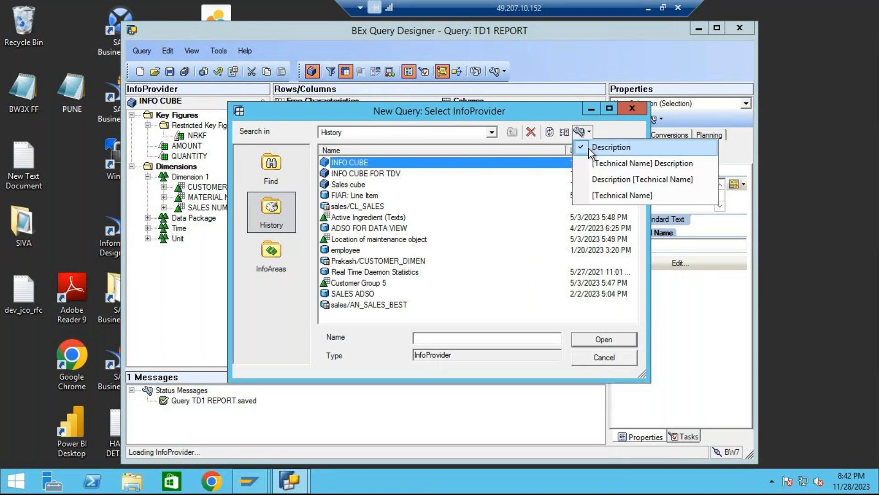
click(616, 173)
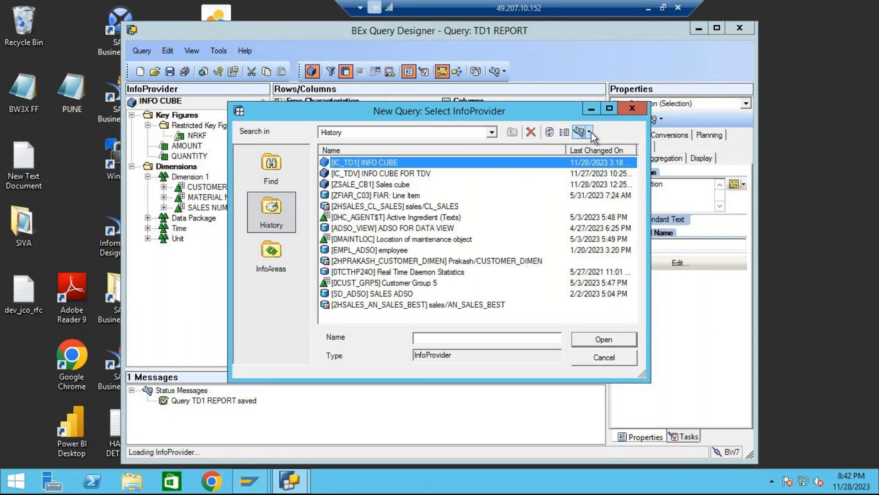
click(614, 339)
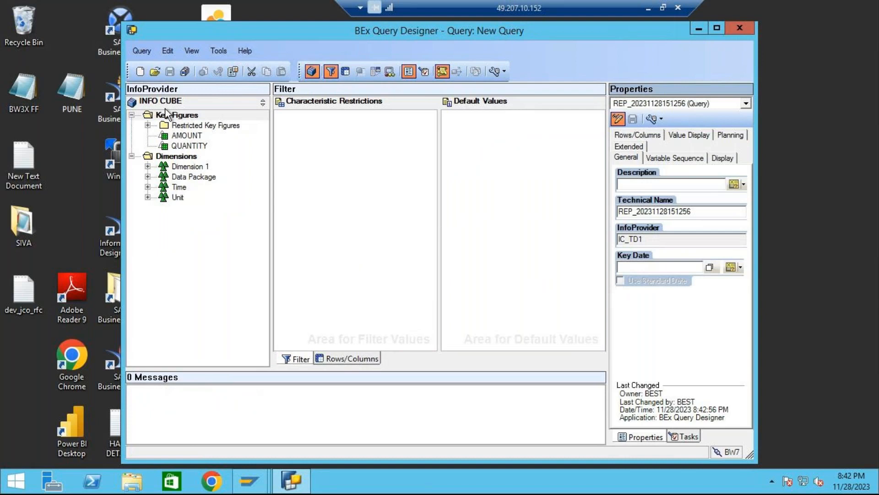
Open the text and key display options for the new query's objects.
click(494, 71)
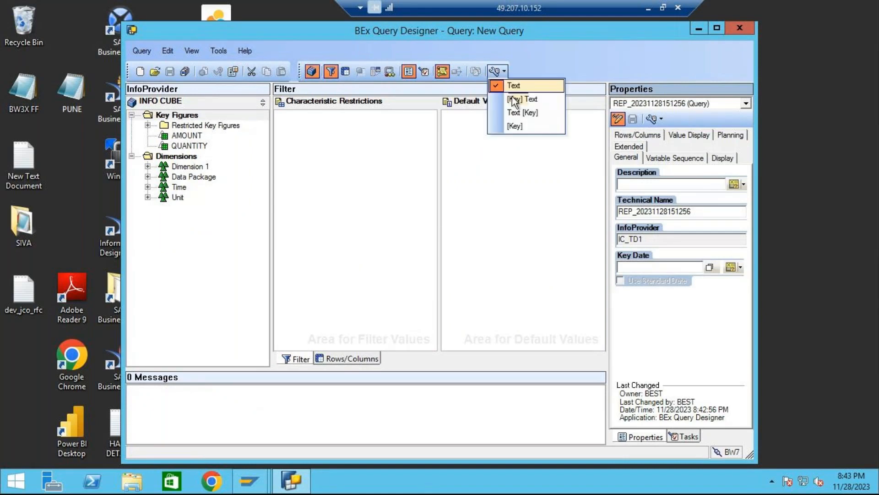
Display the InfoProvider objects by key only and select the existing restricted key figure under Key Figures.
click(515, 126)
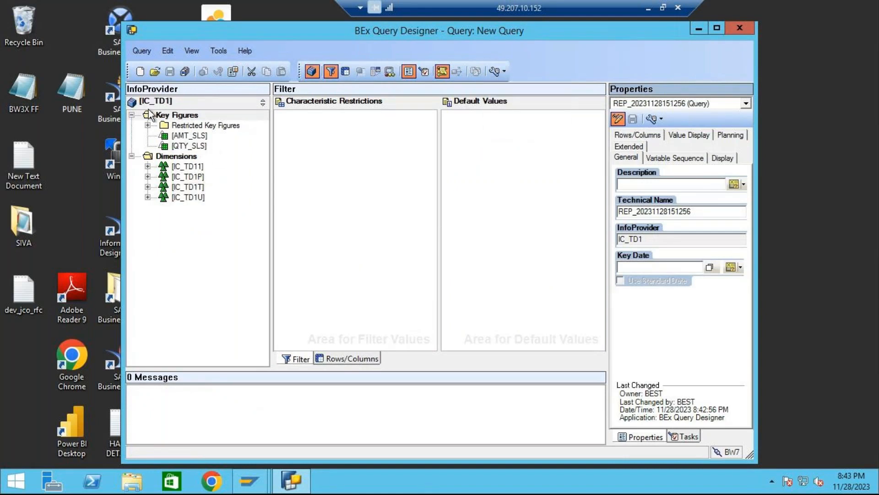
double_click(207, 127)
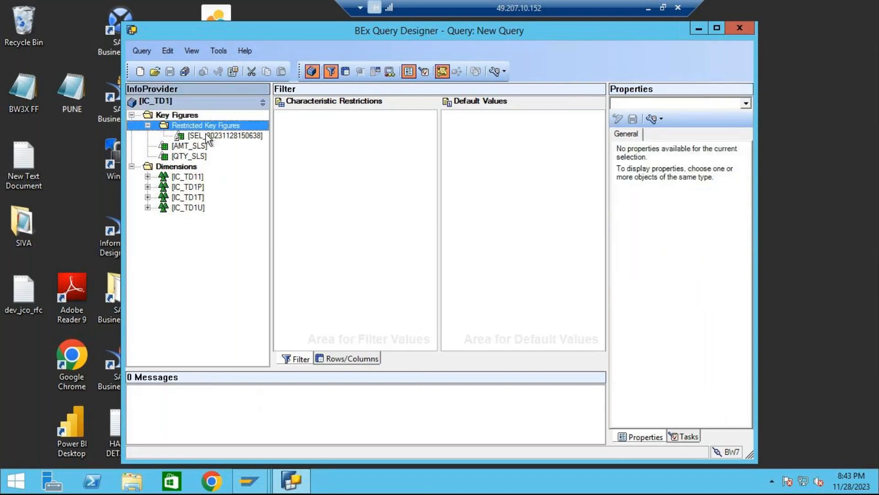
click(208, 136)
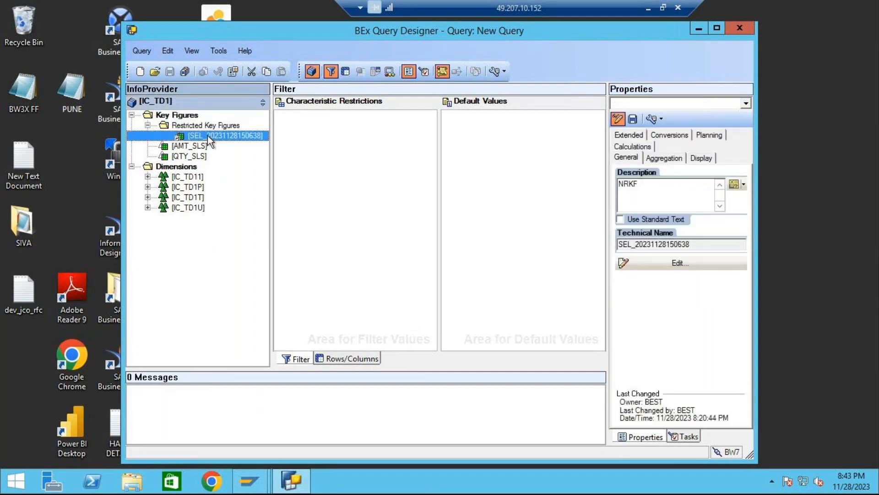
Highlight the restricted key figure's description text and show the rows and columns layout of the new query.
click(641, 184)
key(BackSpace)
text(F)
key(ctrl+a)
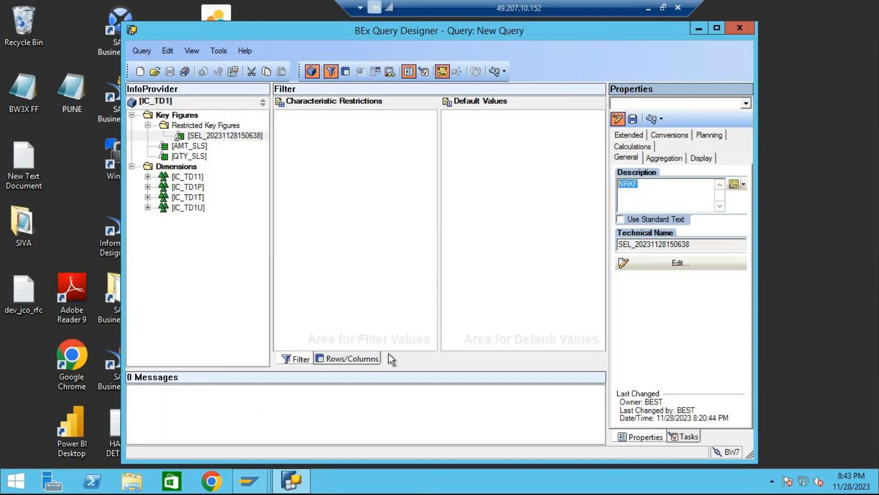
click(352, 359)
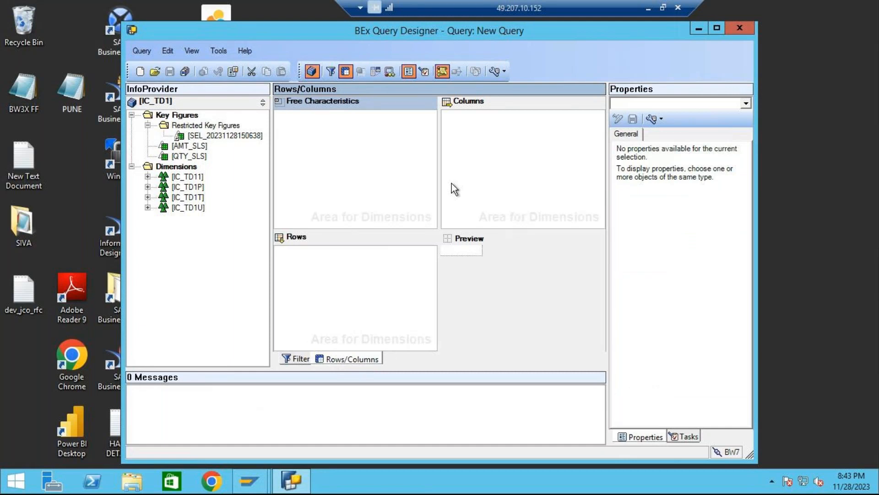
Switch to the Notepad reporting notes and highlight the definition in the Restricted KF section.
click(648, 8)
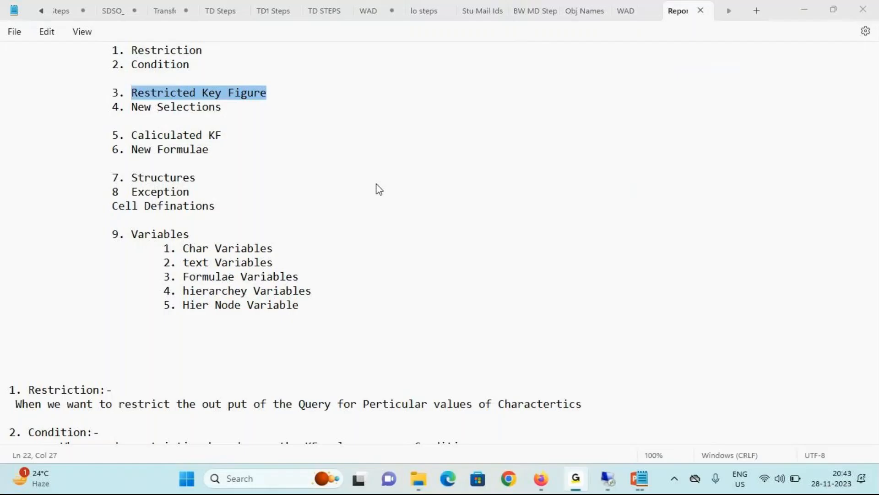
click(643, 471)
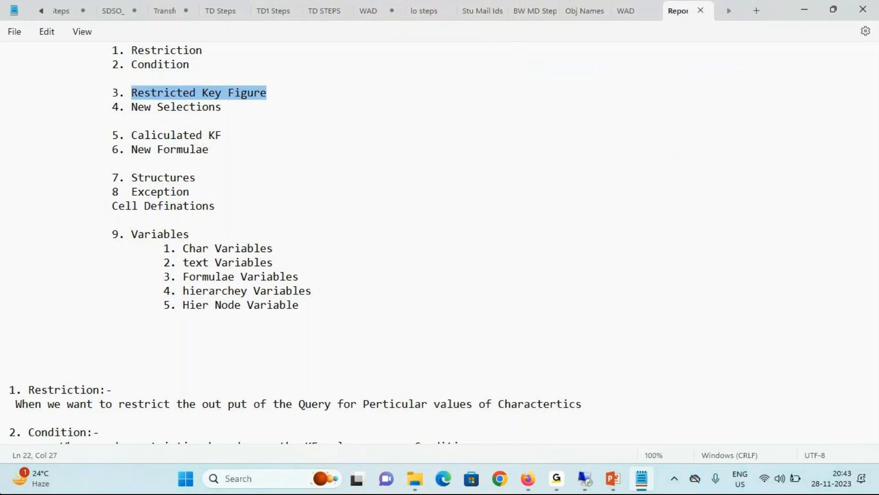
scroll(217, 301, down, 2)
scroll(218, 301, down, 9)
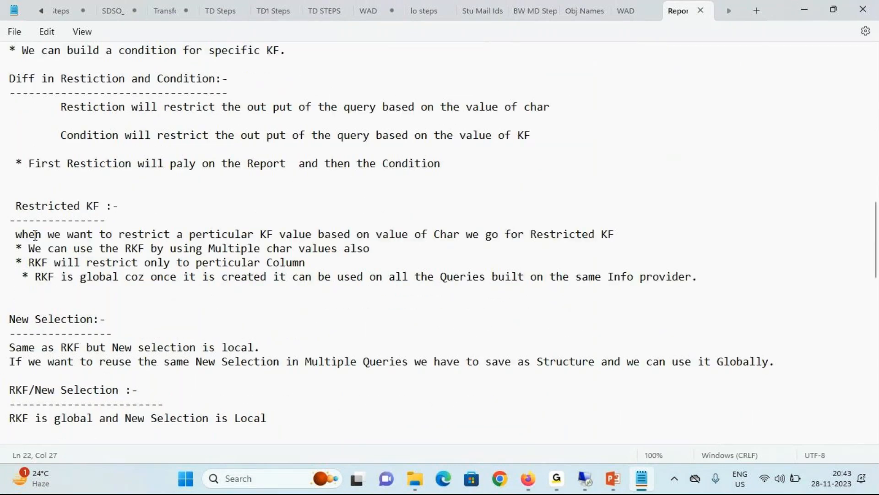
click(16, 234)
drag(16, 234, 608, 235)
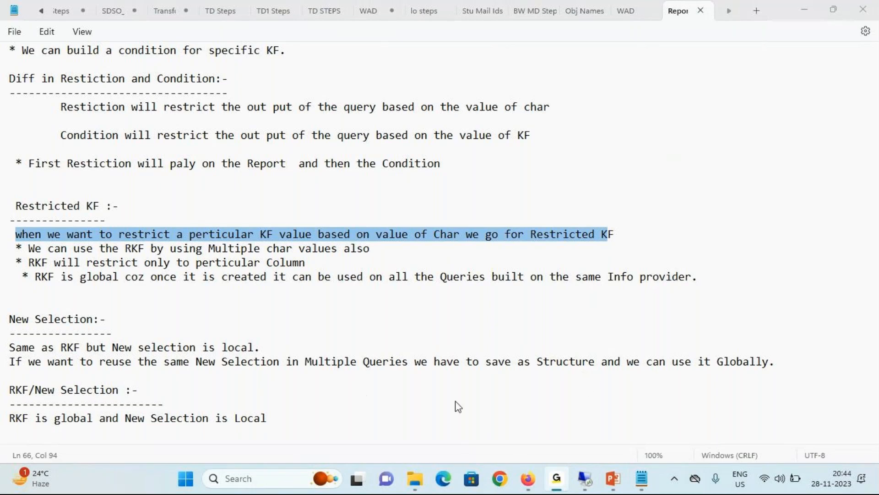
Check the empty query in BEx Query Designer, and return to Notepad to highlight the RKF note on multiple char values.
mouse_move(618, 481)
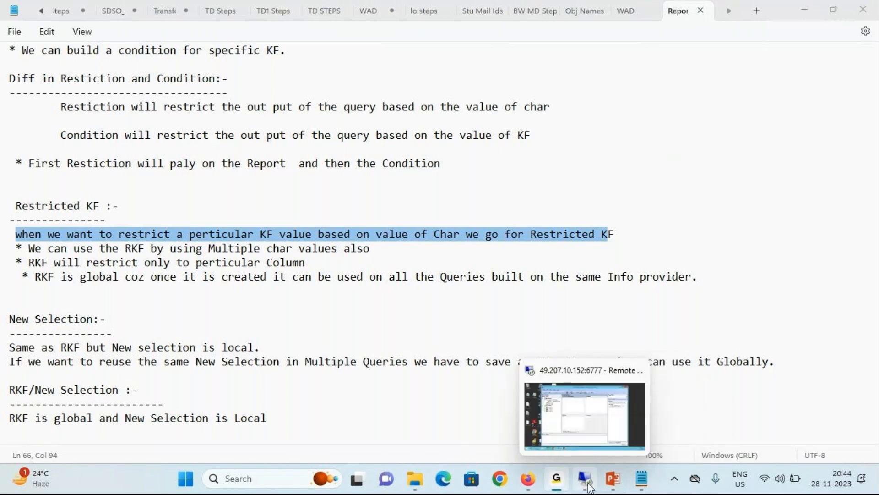
mouse_move(559, 486)
mouse_move(585, 480)
click(615, 436)
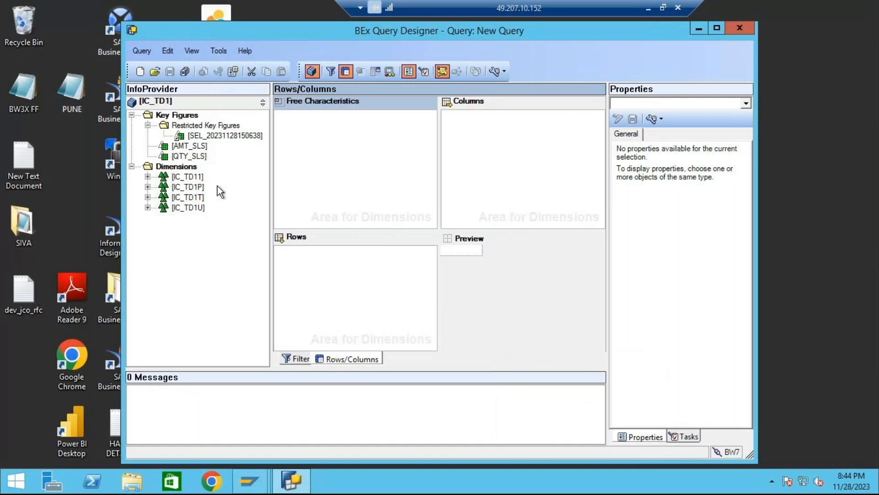
click(647, 7)
click(645, 482)
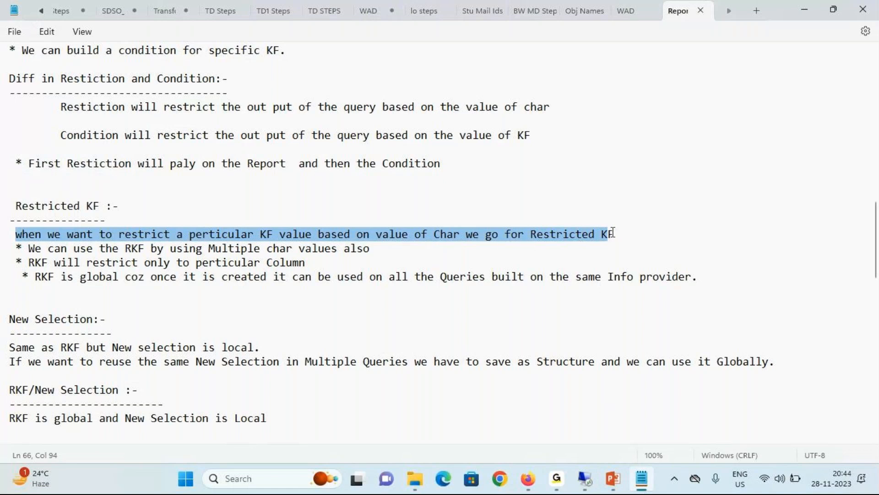
drag(27, 249, 374, 247)
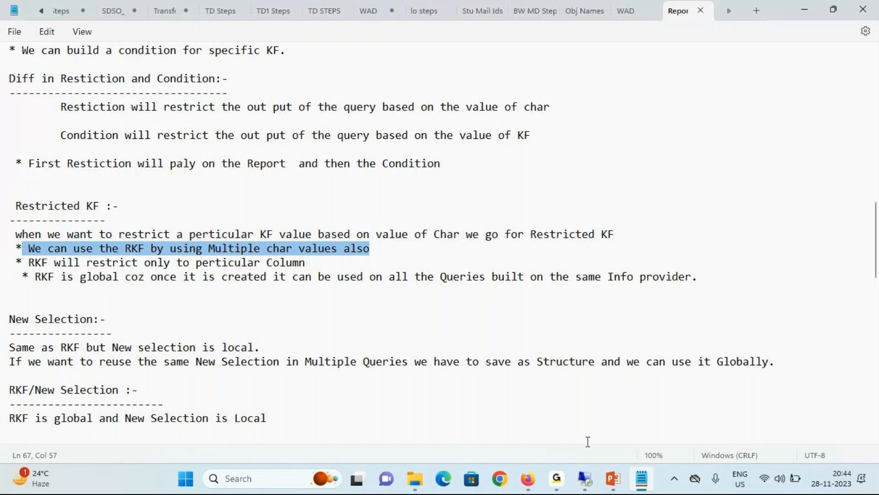
Switch to BEx Query Designer and open the TD1 REPORT query from Favorites in the rows and columns layout.
click(590, 479)
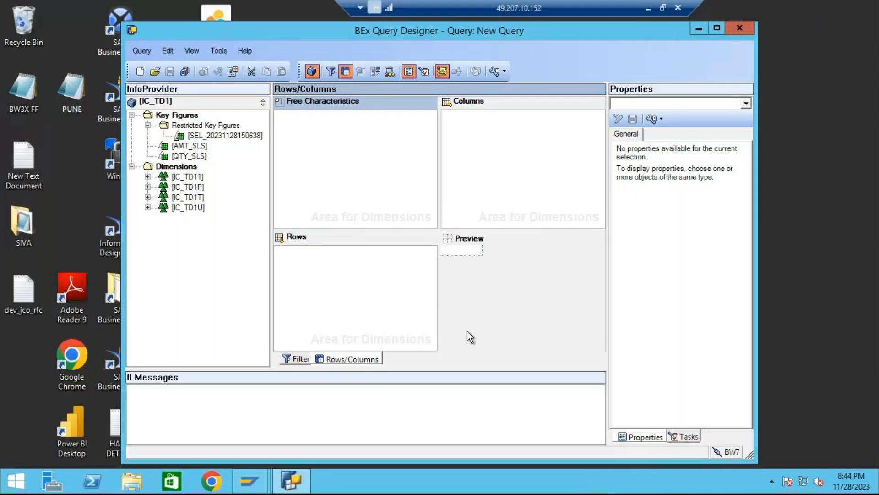
mouse_move(296, 479)
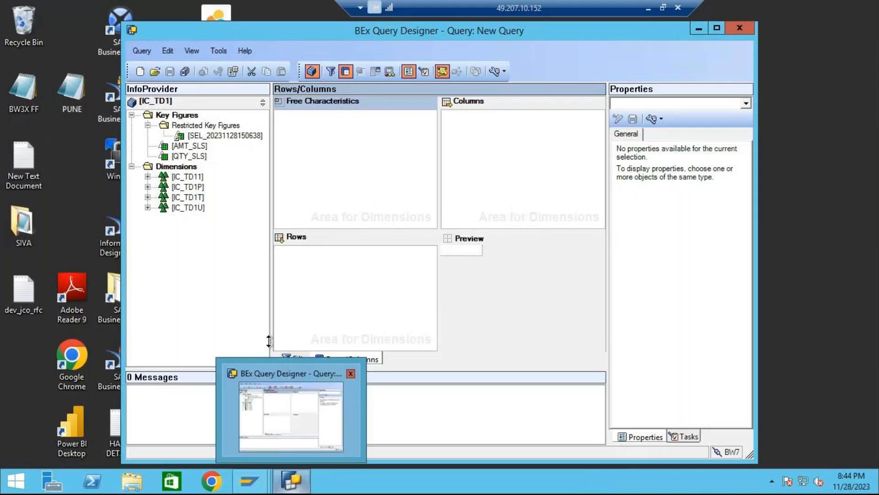
click(154, 72)
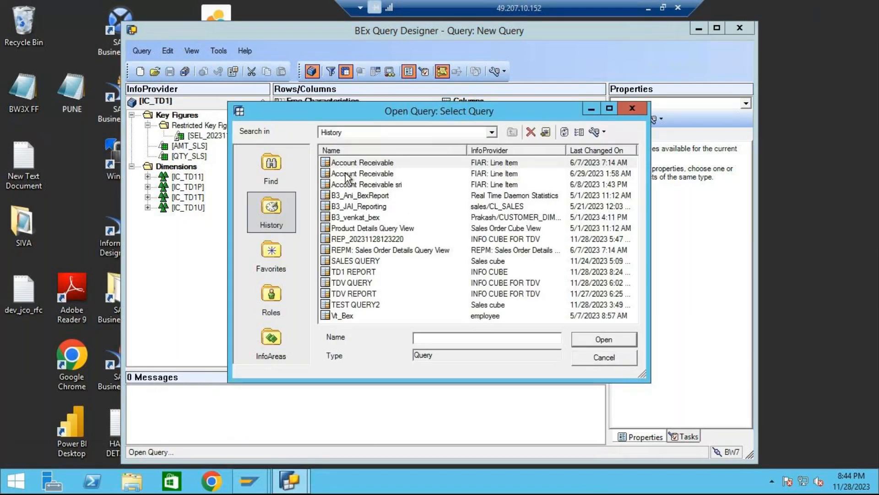
click(271, 254)
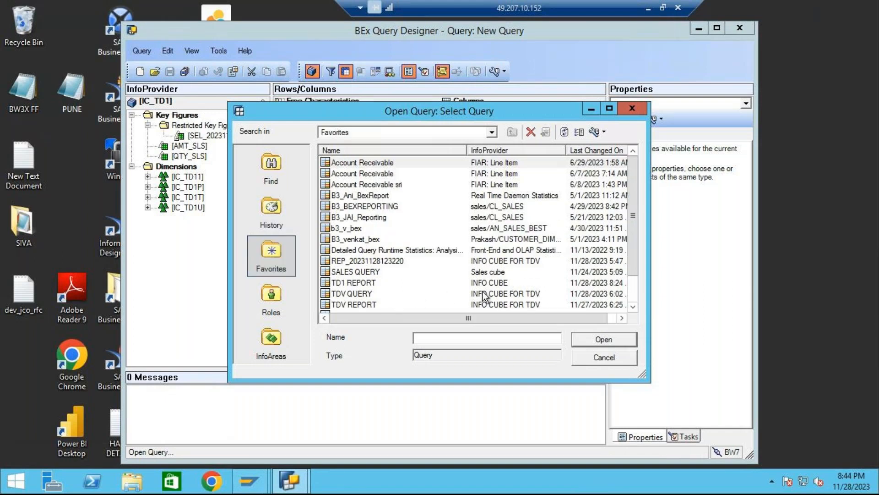
click(374, 284)
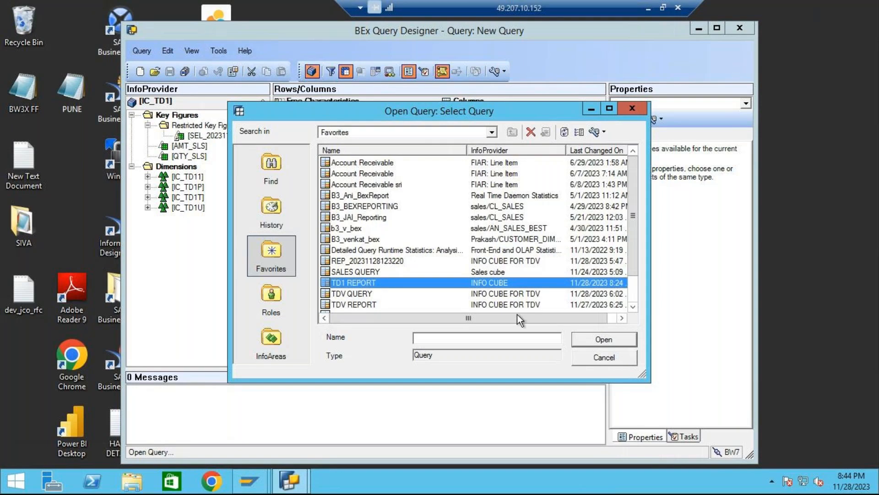
click(609, 341)
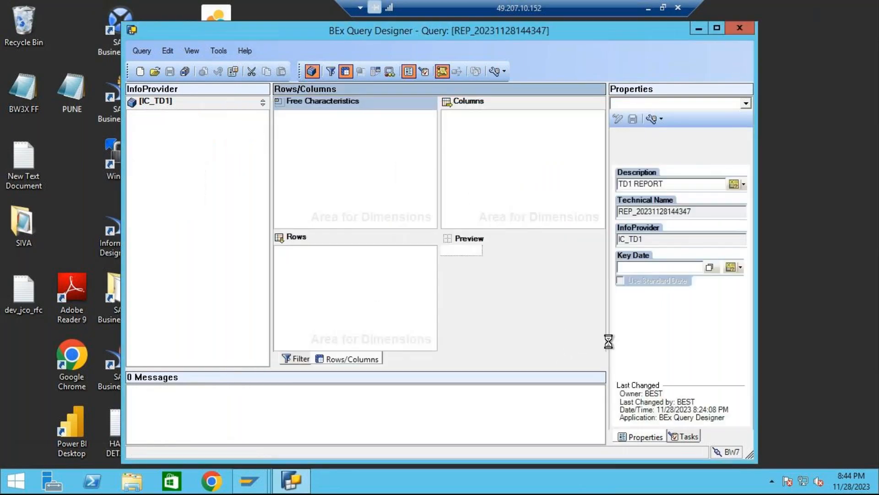
click(362, 361)
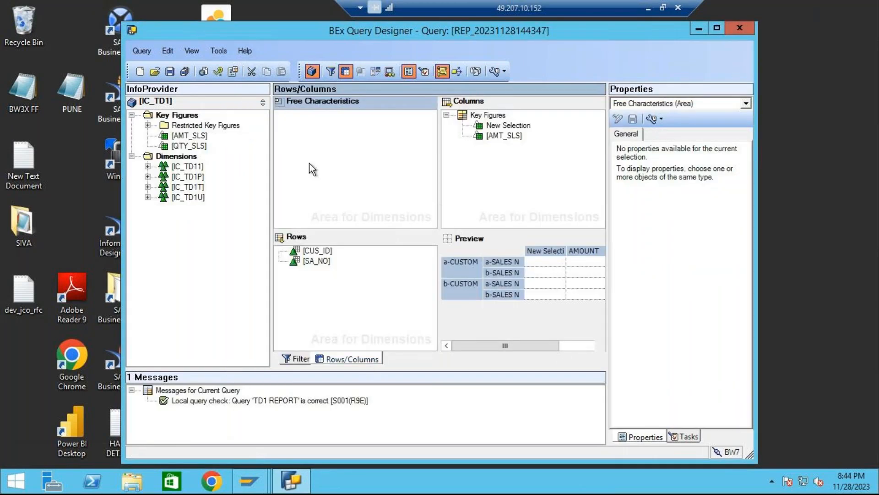
Edit the existing restricted key figure and add the characteristic [SA_NO] from dimension [IC_TD11] to its selection details.
click(147, 125)
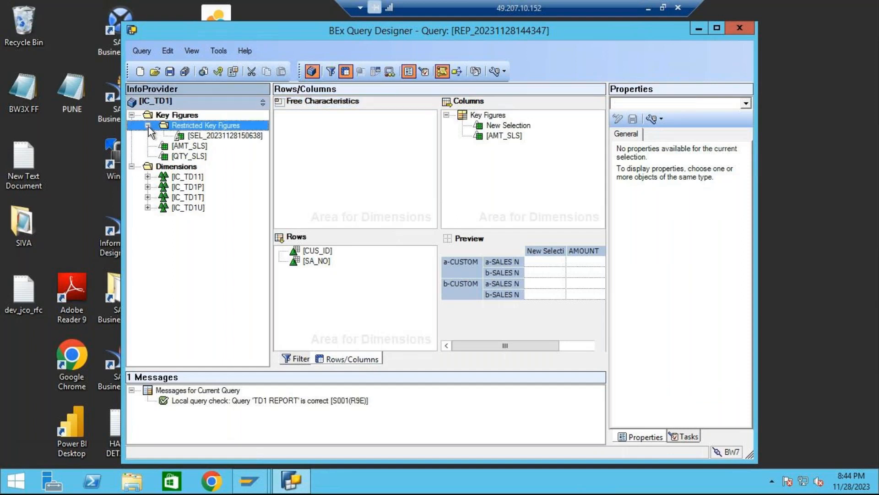
click(185, 136)
right_click(201, 136)
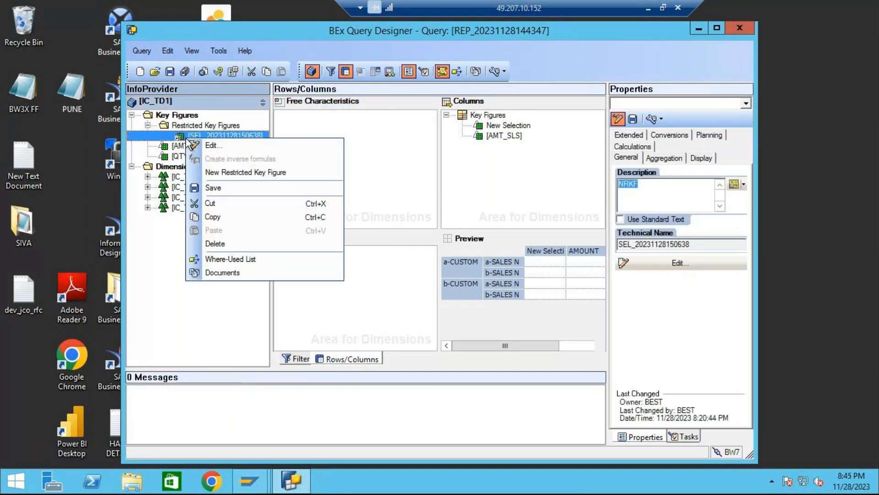
click(215, 148)
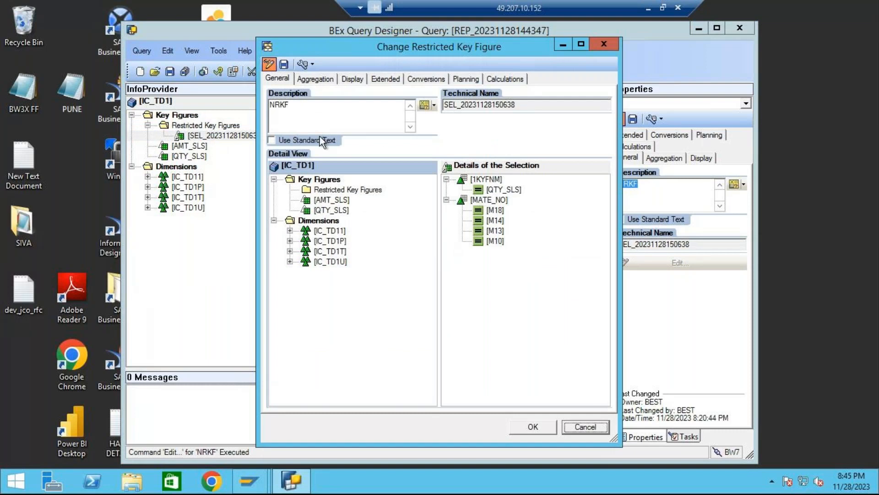
click(447, 201)
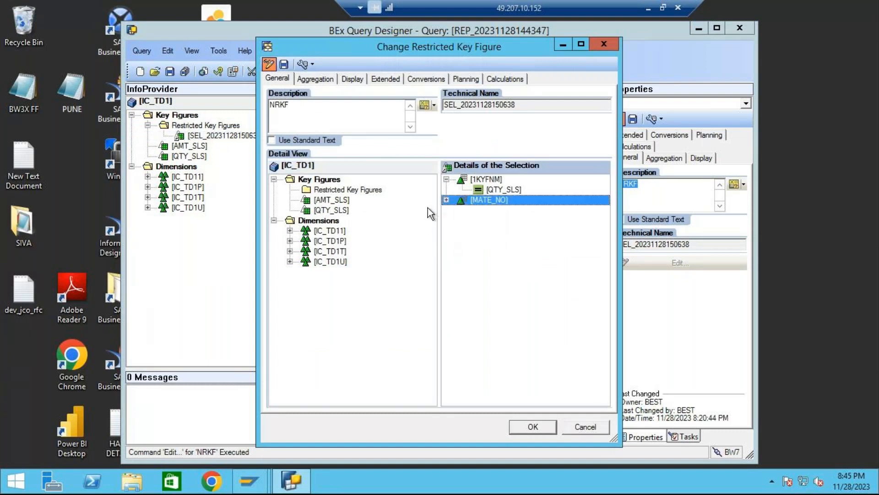
click(292, 231)
drag(334, 264, 449, 252)
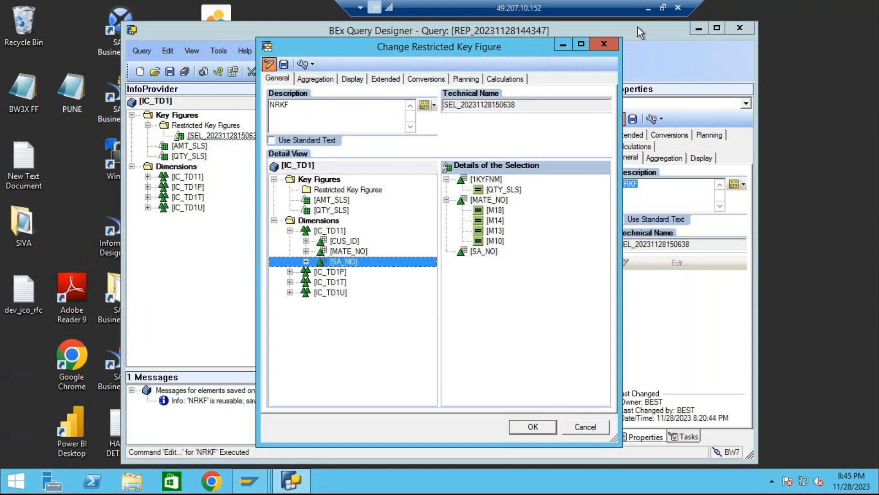
Switch to the Notepad notes and highlight the points on RKF restricting a particular column and being global.
click(647, 9)
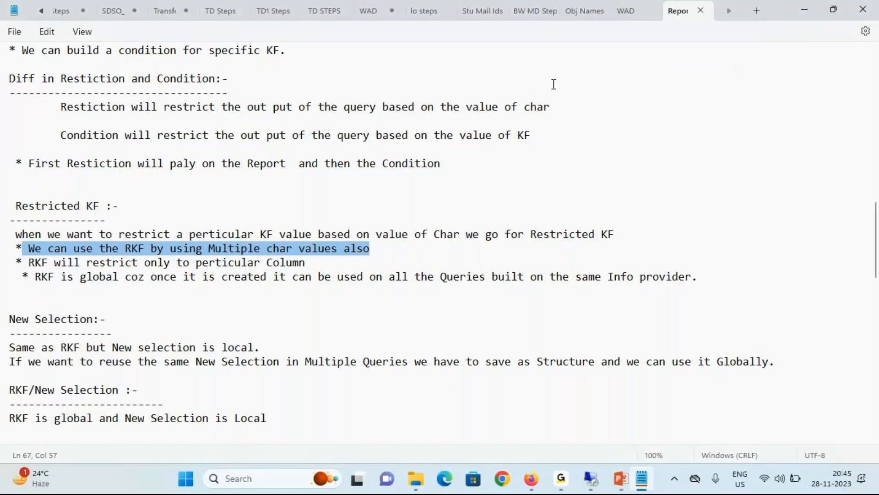
drag(29, 262, 311, 264)
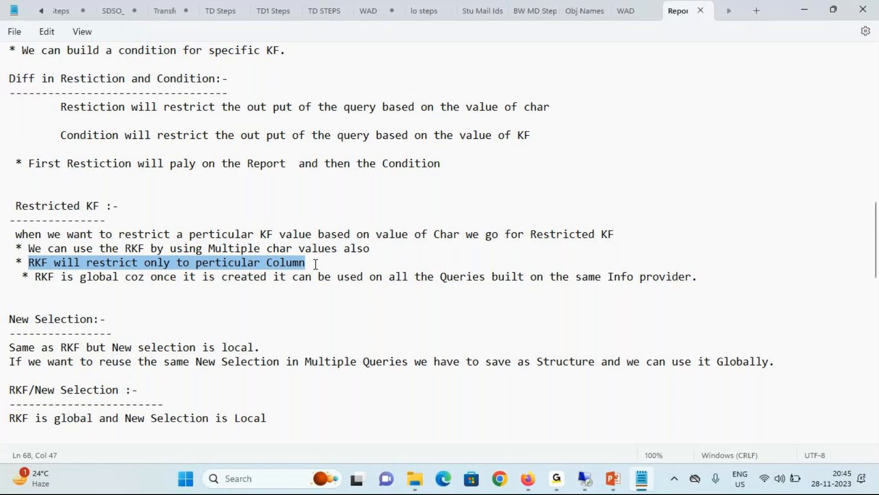
click(37, 277)
drag(36, 277, 689, 281)
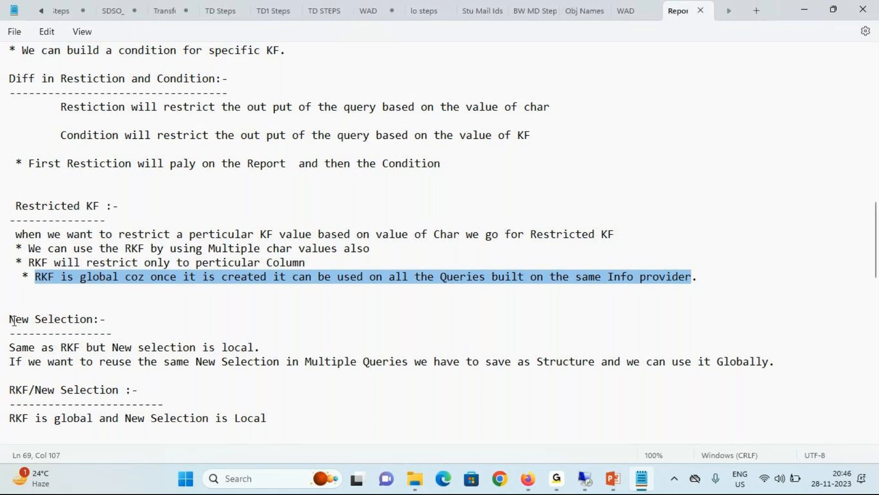
Highlight the New Selection notes on being local and on saving as a structure for reuse in multiple queries.
drag(10, 347, 270, 351)
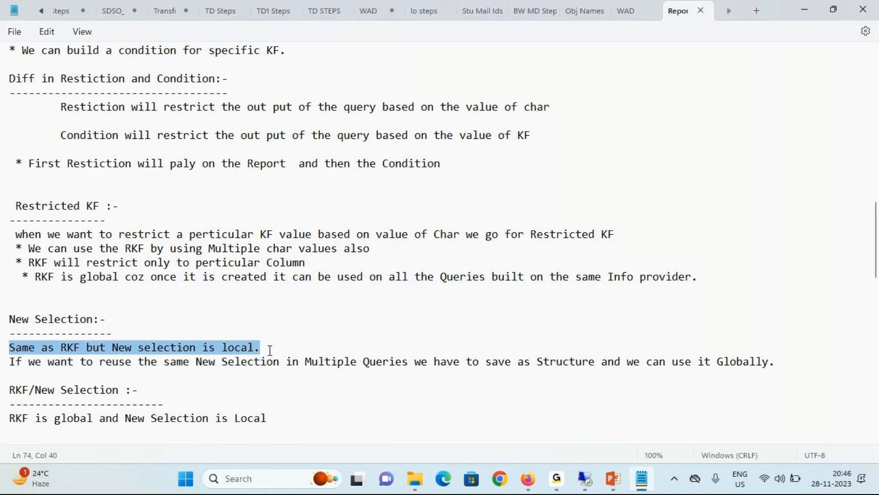
click(12, 362)
drag(12, 362, 403, 364)
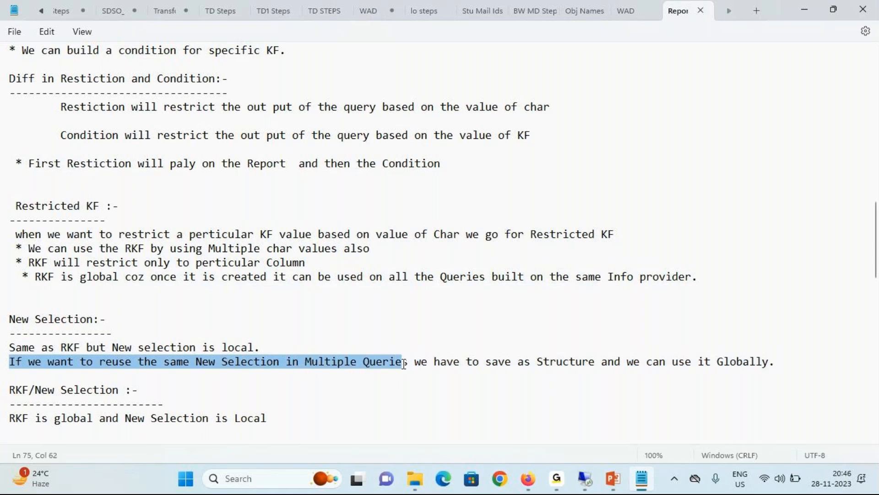
drag(403, 364, 768, 363)
Switch back to BEx Query Designer and close the restricted key figure dialog without accepting the changes.
click(590, 487)
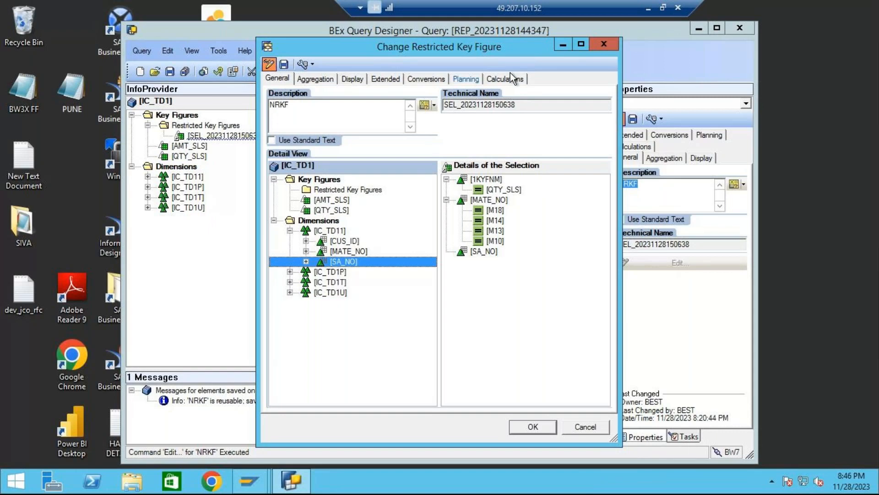
click(607, 44)
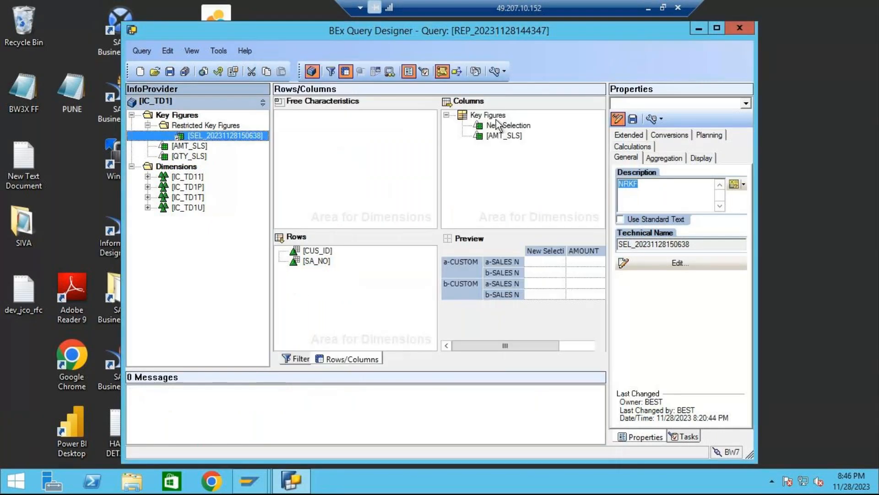
Save the Key Figures structure in the columns as a reusable structure with the description Stru1, and save the query.
click(515, 125)
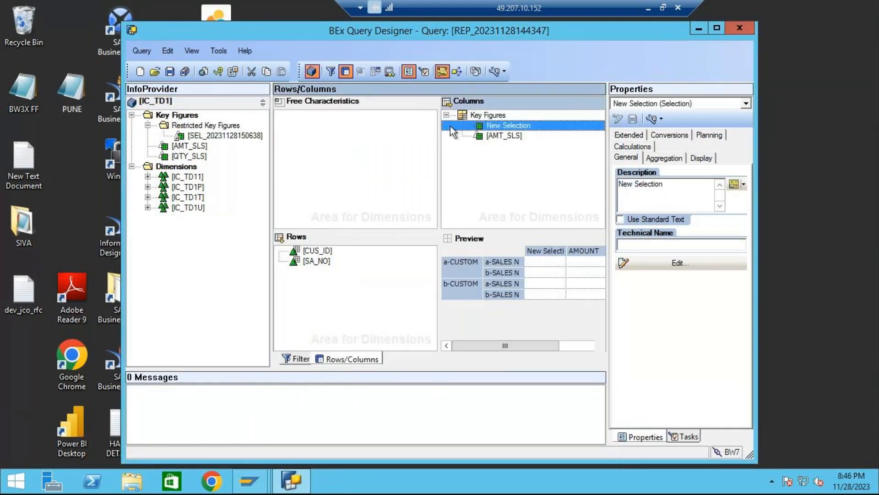
click(485, 114)
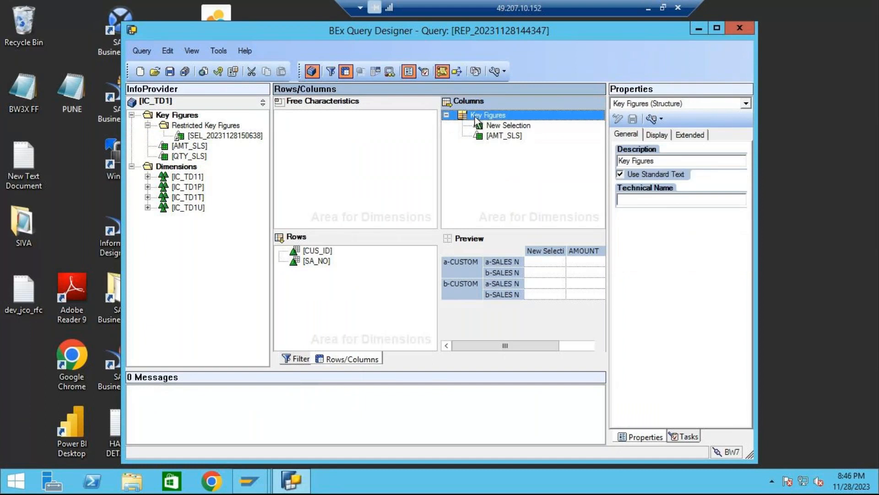
right_click(476, 120)
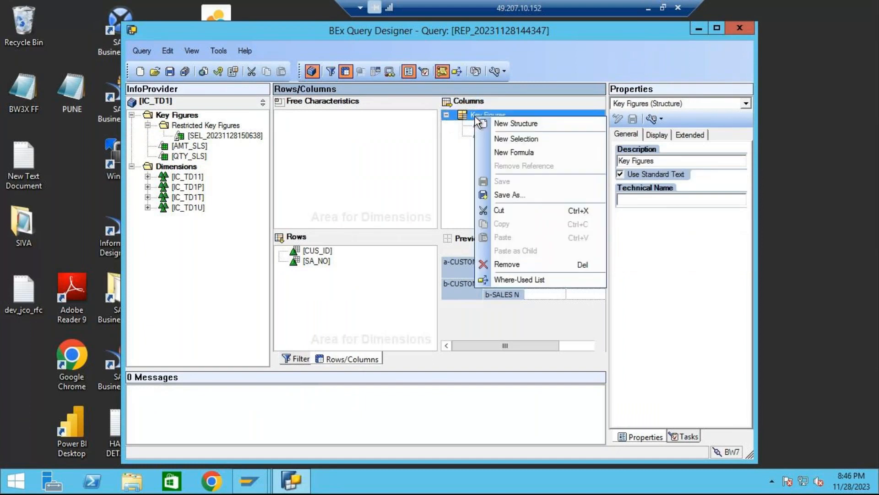
click(509, 195)
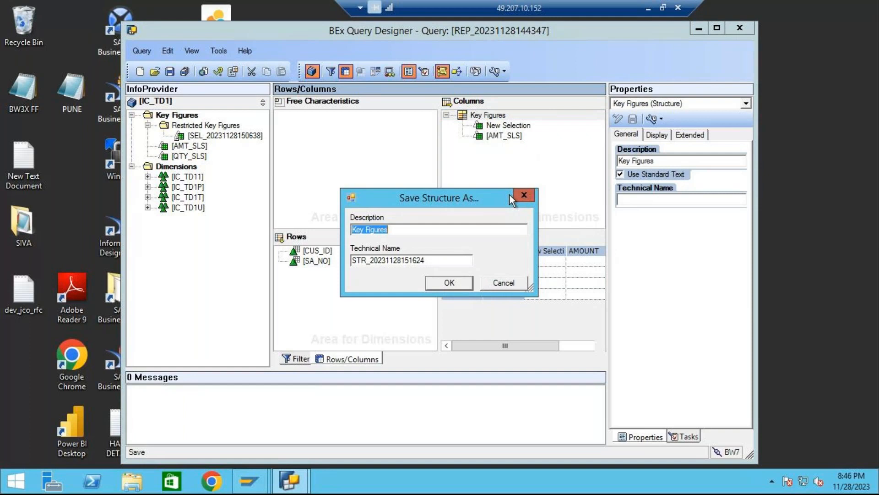
text(Stru1)
click(455, 285)
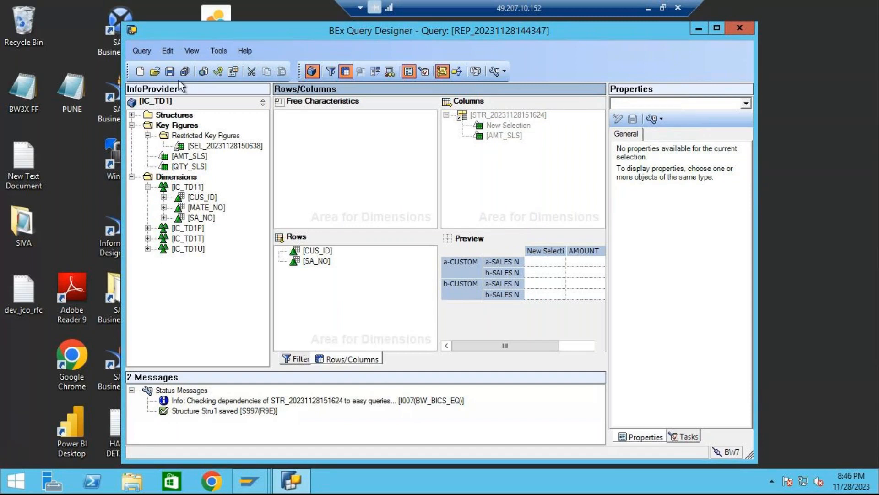
click(170, 71)
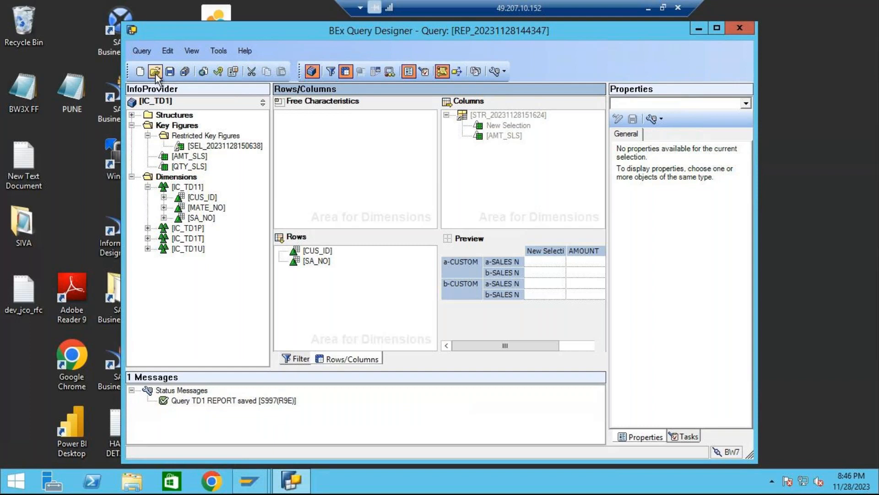
Create a new query on the [IC_TD1] INFO CUBE, add the saved Stru1 structure to its columns and select its New Selection element.
click(142, 73)
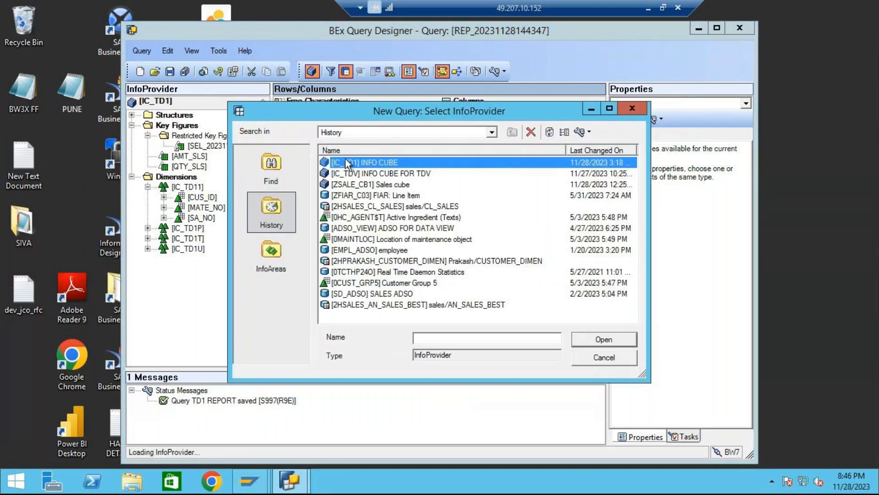
click(605, 339)
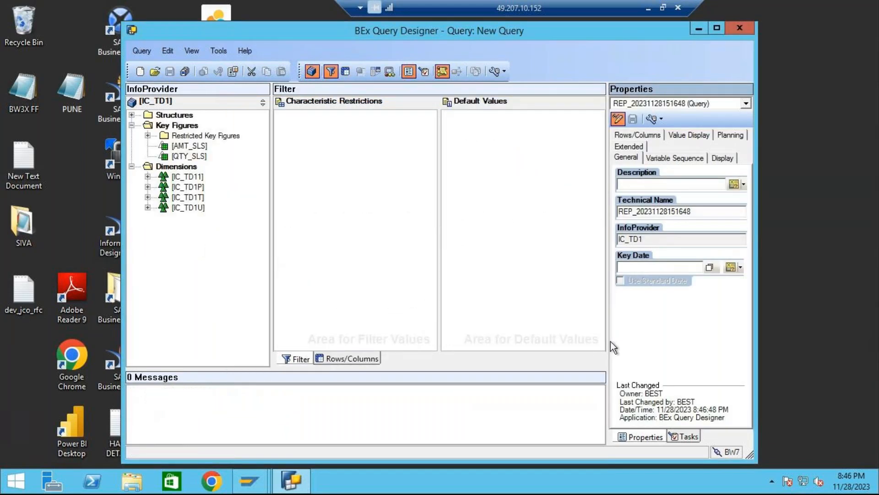
click(185, 116)
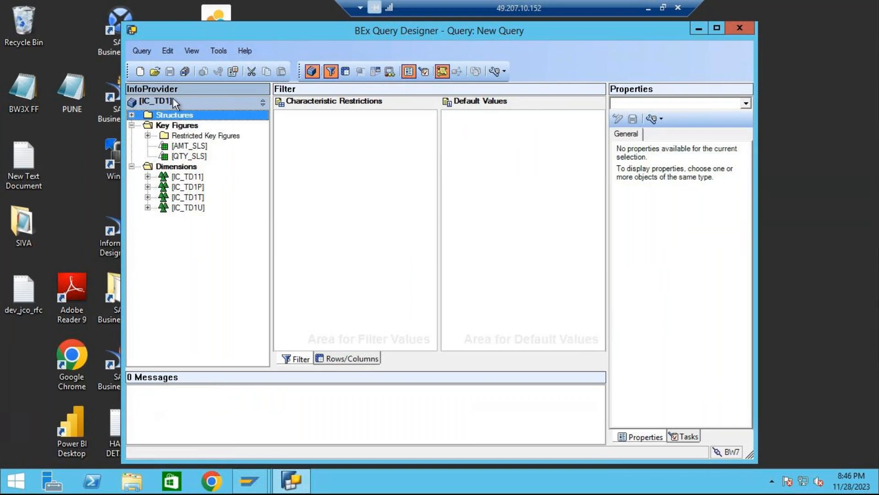
click(131, 114)
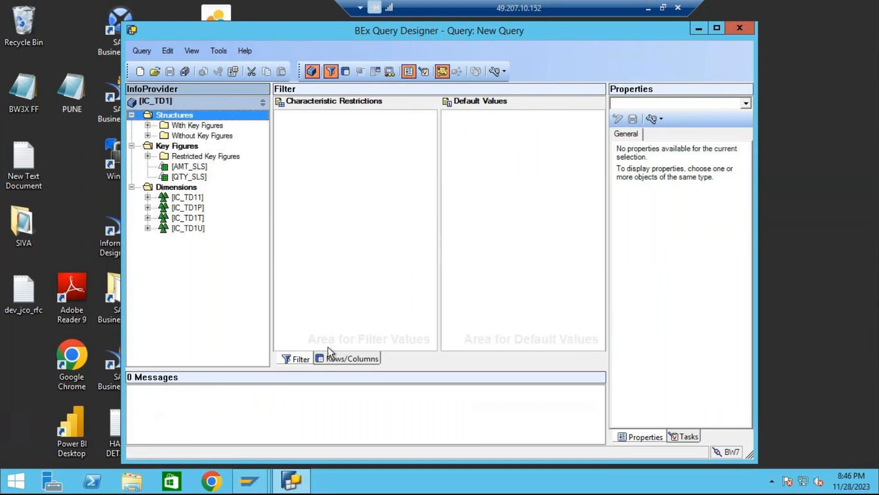
click(337, 359)
double_click(198, 125)
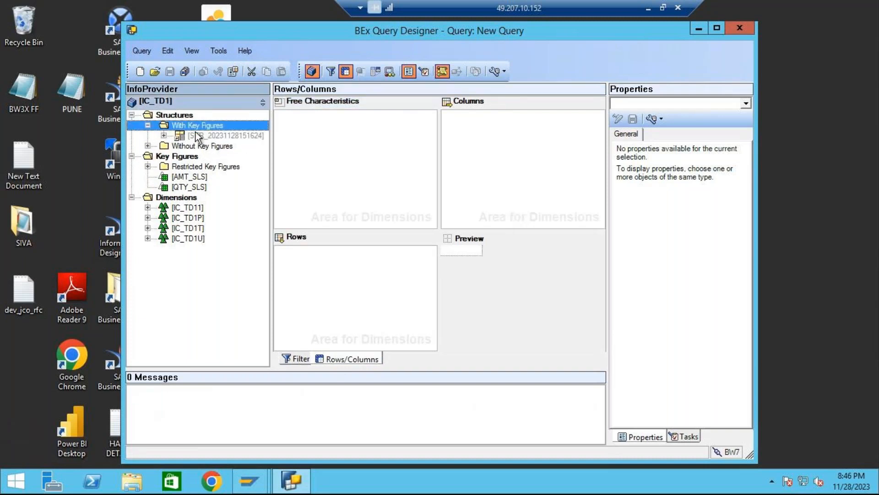
drag(202, 140, 505, 140)
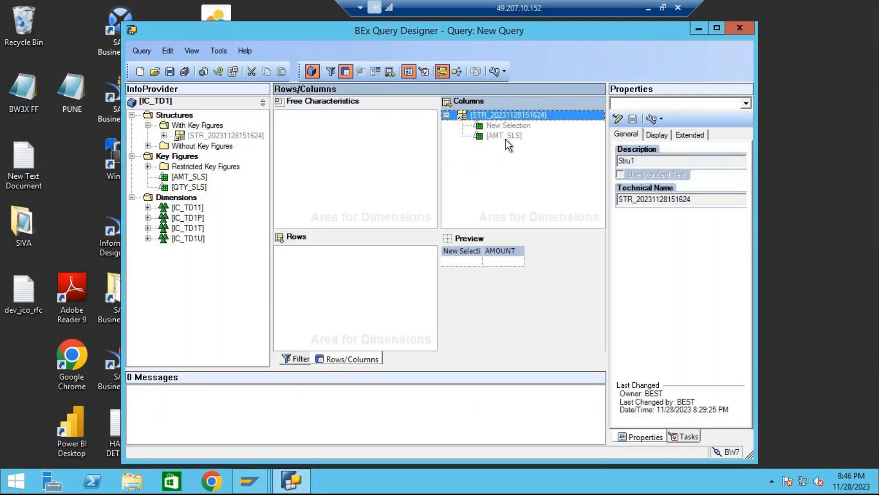
click(514, 127)
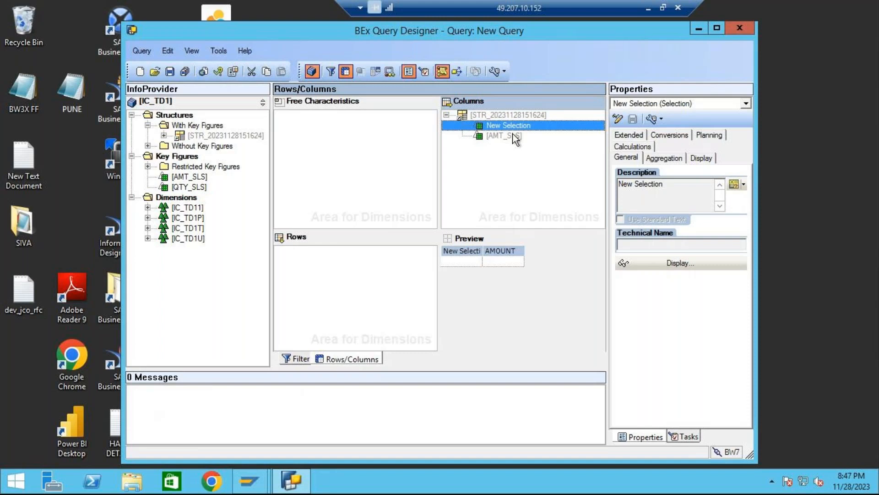
Switch to the Notepad notes and highlight the RKF/New Selection point that New Selection is Local.
click(648, 13)
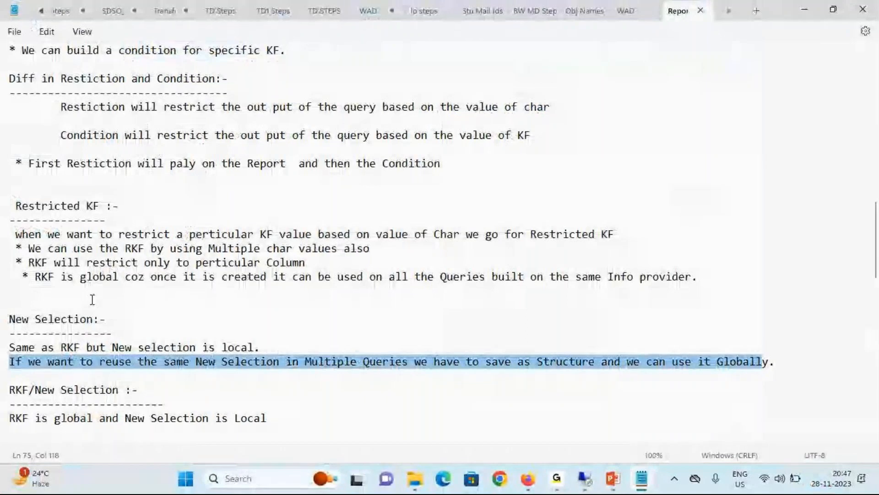
scroll(40, 310, down, 3)
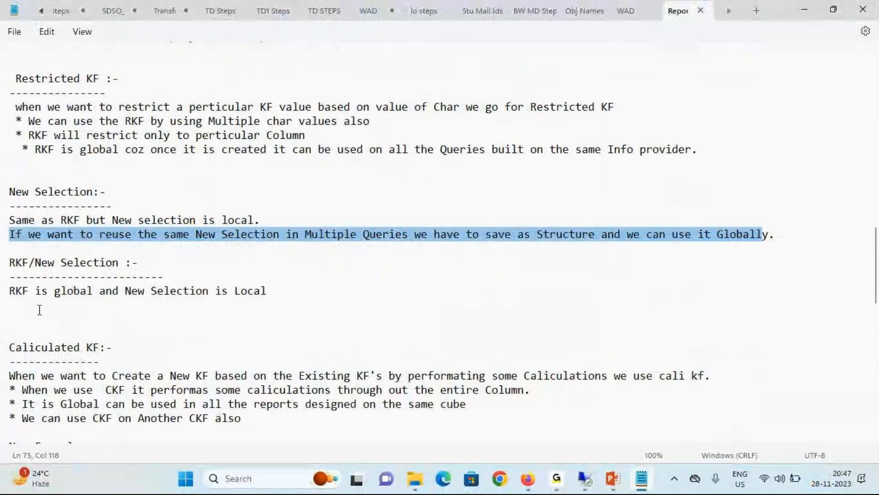
drag(14, 289, 269, 293)
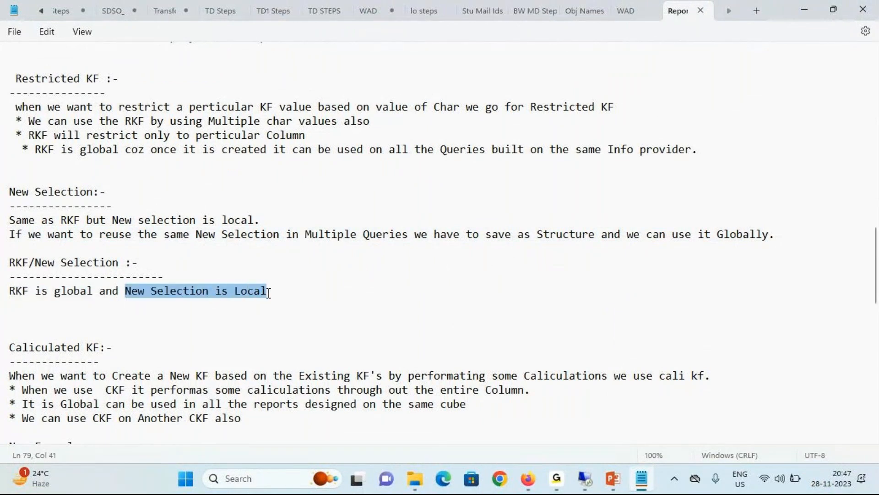
click(360, 300)
Highlight the Caliculated KF and New Formulae entries in the topic list of the notes.
scroll(360, 300, up, 8)
scroll(361, 300, up, 7)
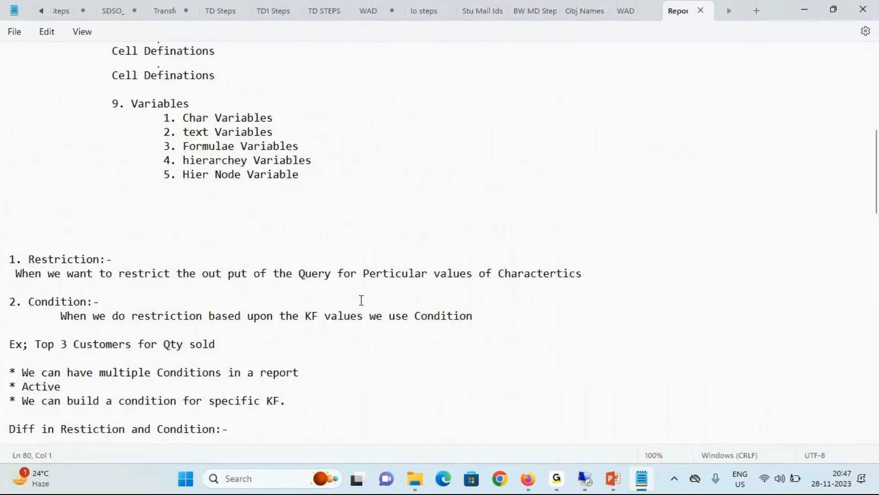
drag(132, 150, 225, 151)
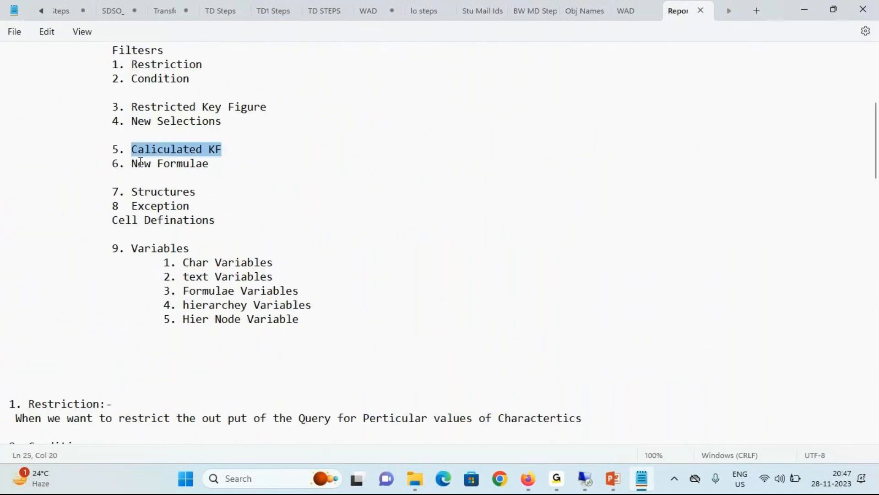
drag(132, 163, 235, 167)
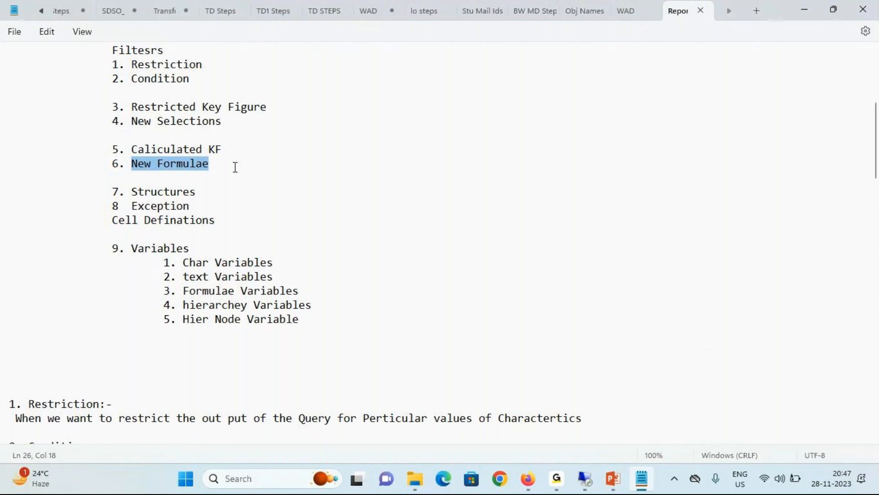
Switch back to BEx Query Designer and open the TD1 REPORT query in its rows and columns layout, discarding the unsaved new query.
click(586, 480)
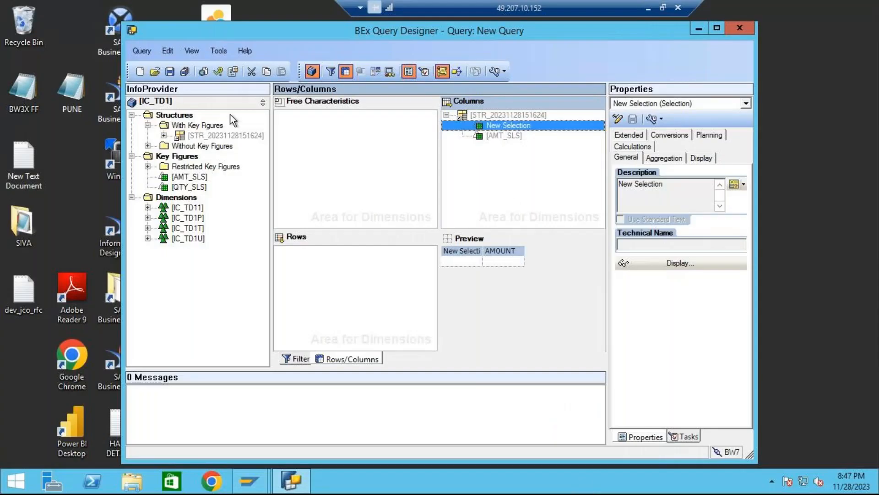
click(155, 71)
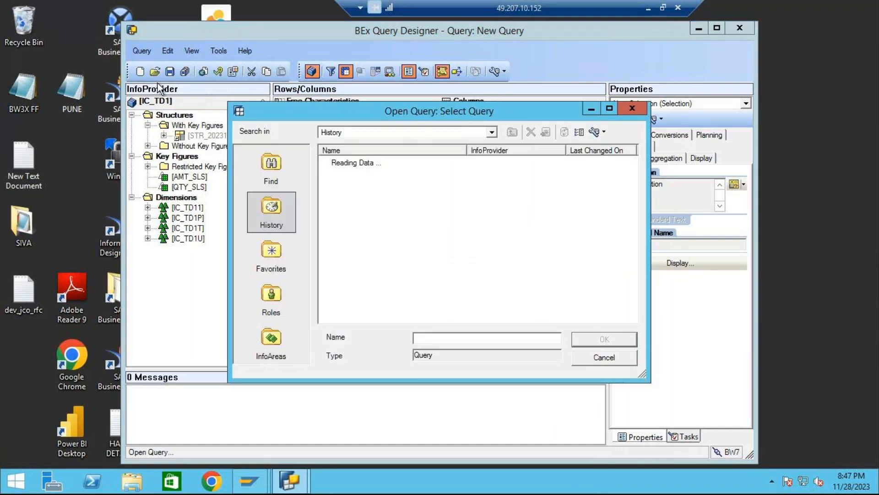
click(356, 165)
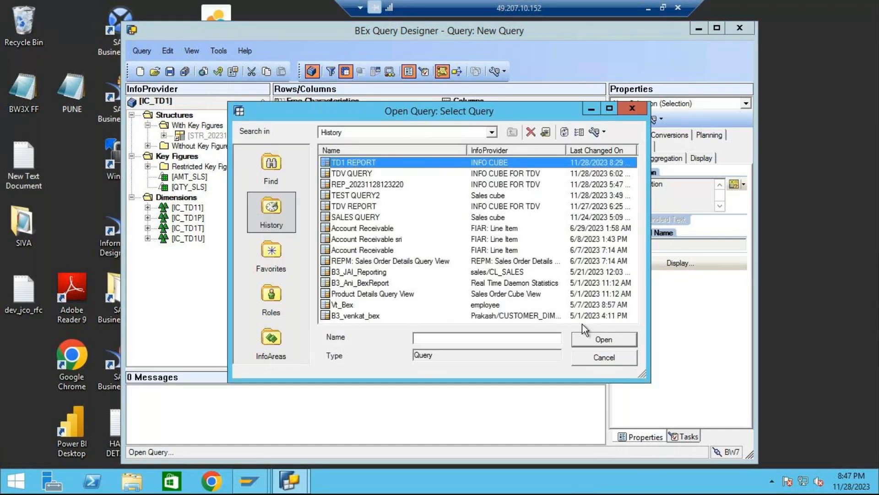
click(595, 338)
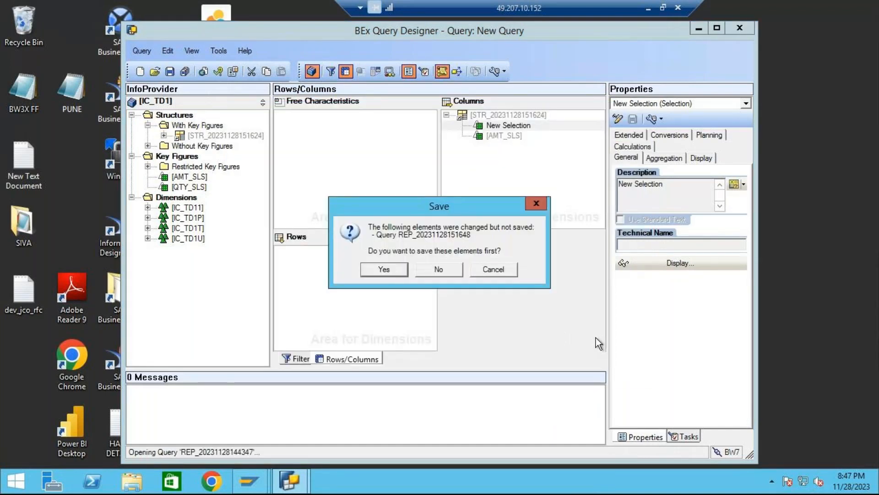
click(438, 269)
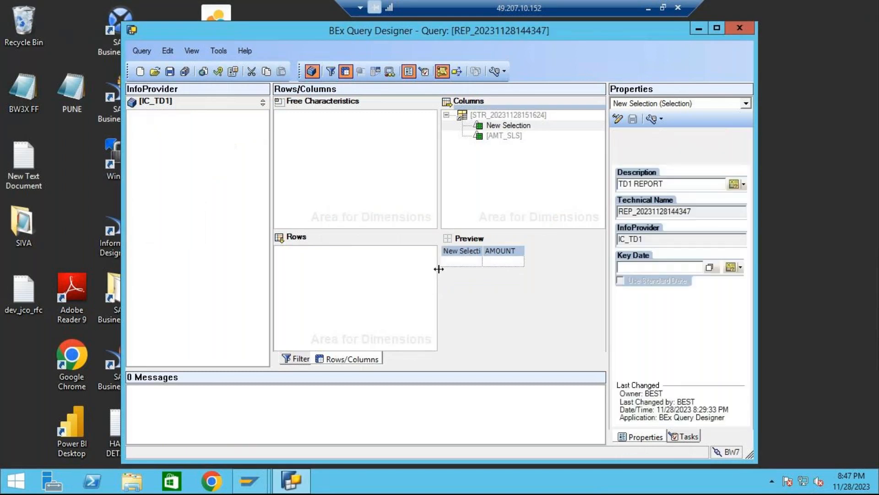
click(352, 360)
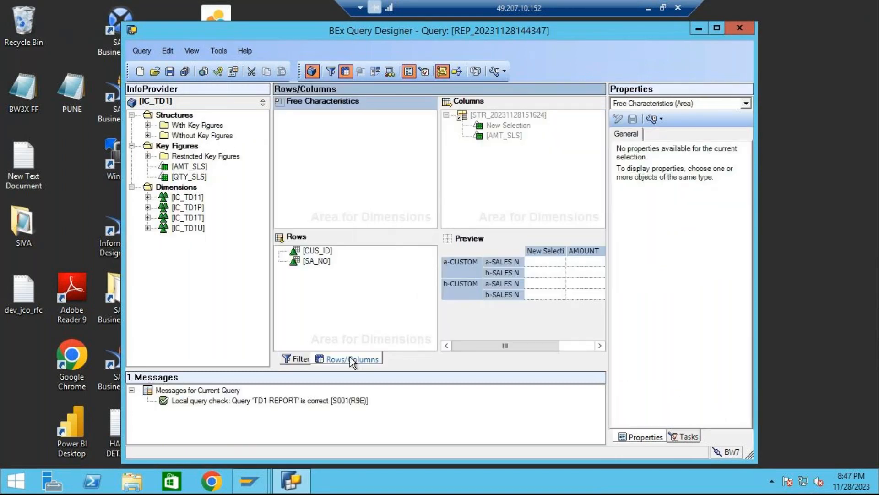
Remove the Stru1 structure from the query's columns and collapse the Structures folder of the InfoProvider.
drag(467, 115, 209, 138)
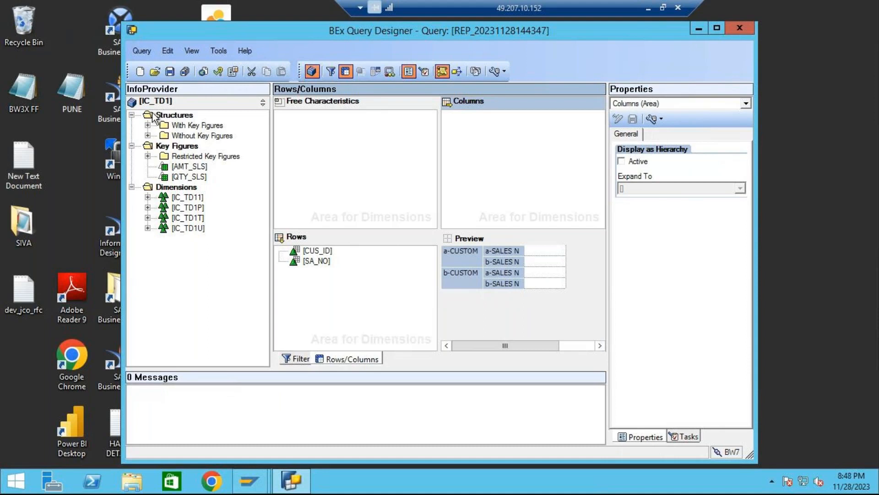
click(210, 127)
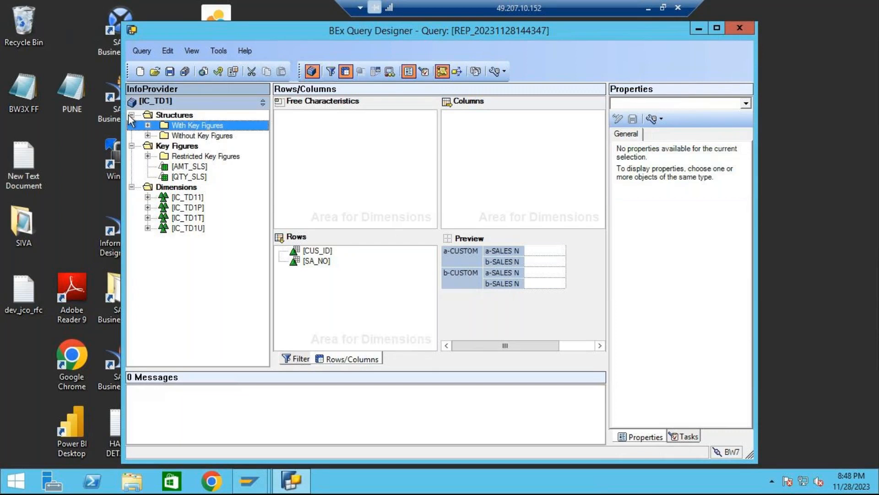
click(132, 115)
Create a new calculated key figure under Key Figures and set its description to New_CKF.
click(175, 127)
right_click(174, 128)
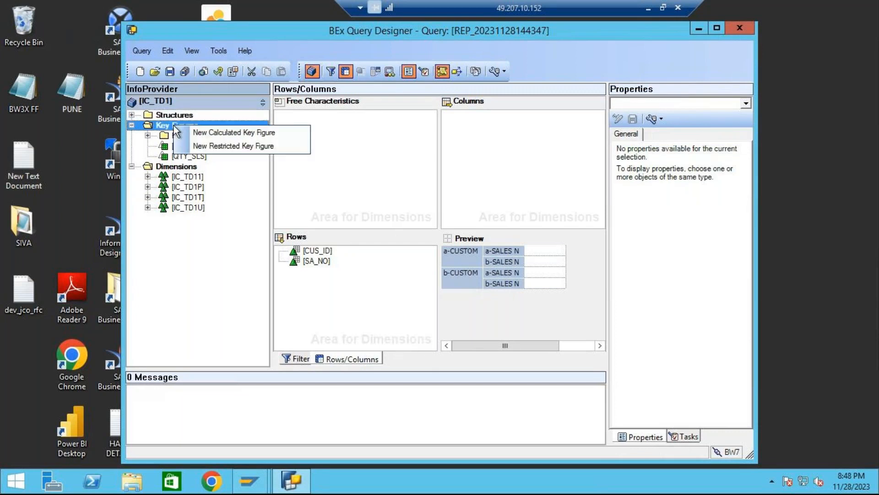
click(227, 133)
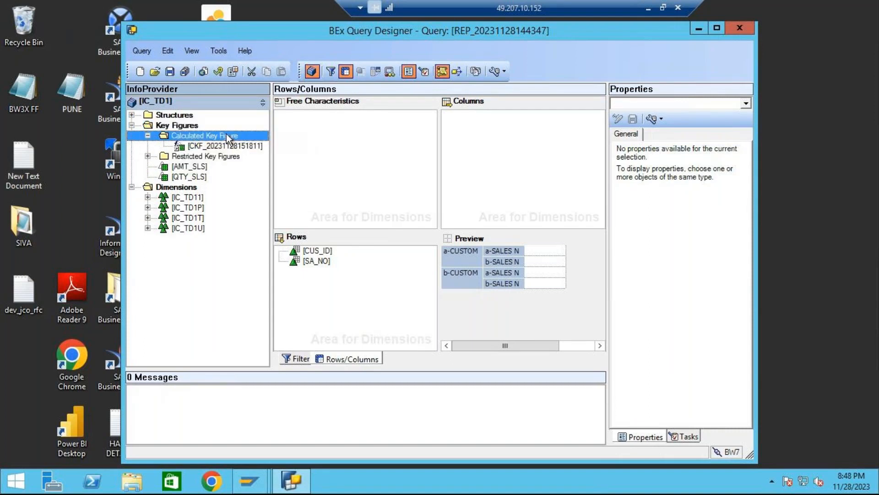
right_click(216, 145)
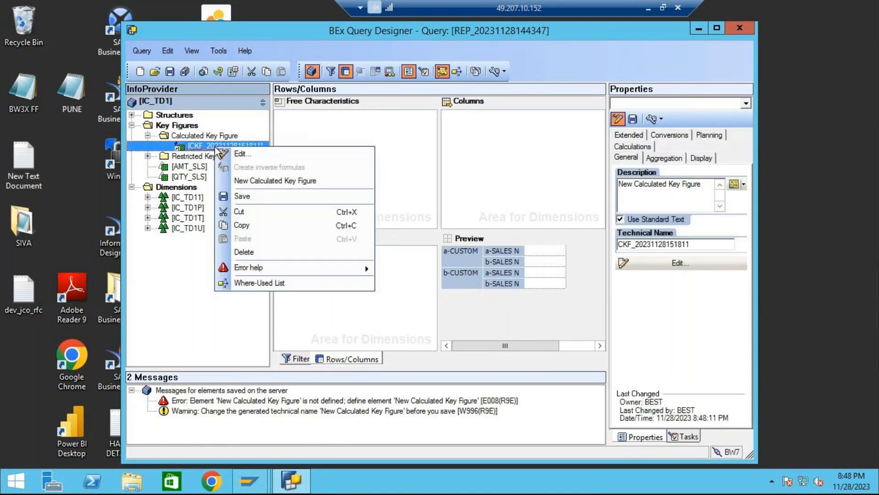
click(241, 154)
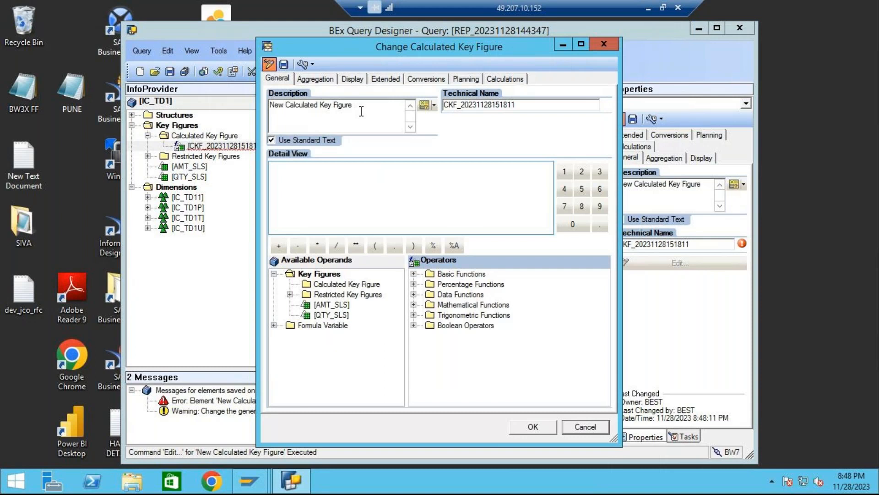
drag(354, 107, 255, 109)
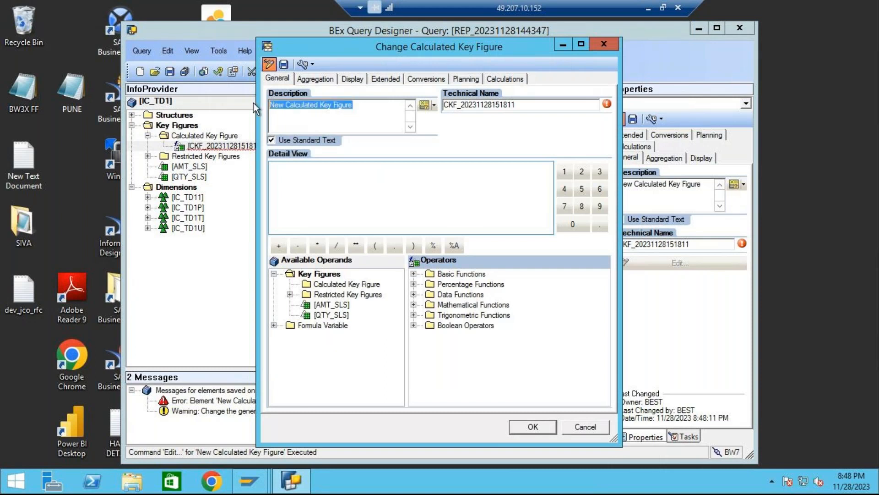
text(N)
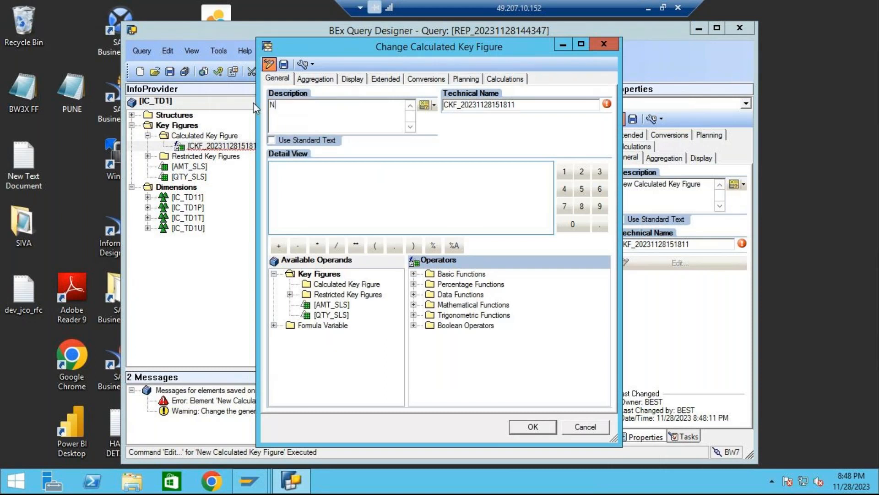
text(ew_CKF)
Define the calculated key figure's formula as [AMT_SLS] / [QTY_SLS].
double_click(330, 304)
click(337, 245)
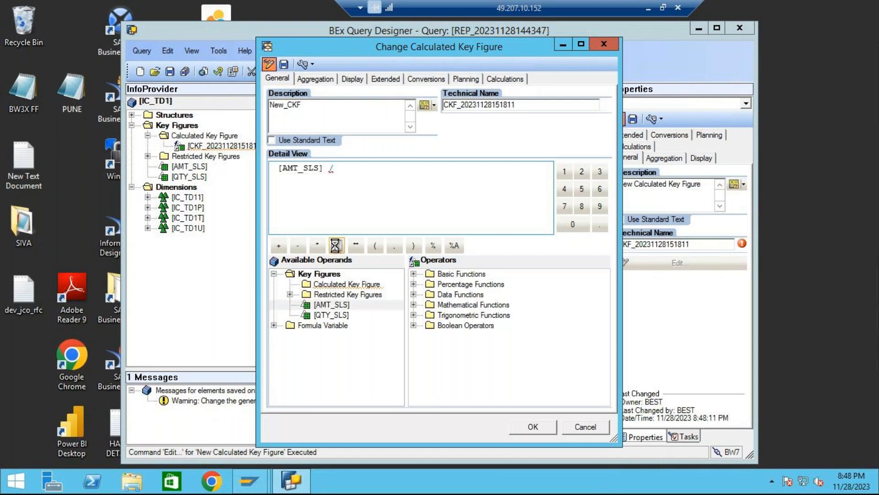
double_click(330, 314)
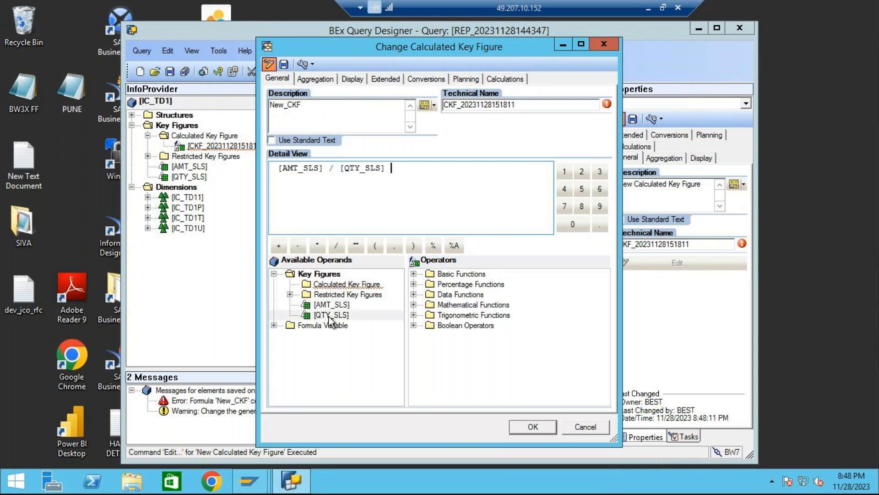
Change the calculated key figure's description to New_CKF(Cost), then save it under that description and close its editor.
click(306, 106)
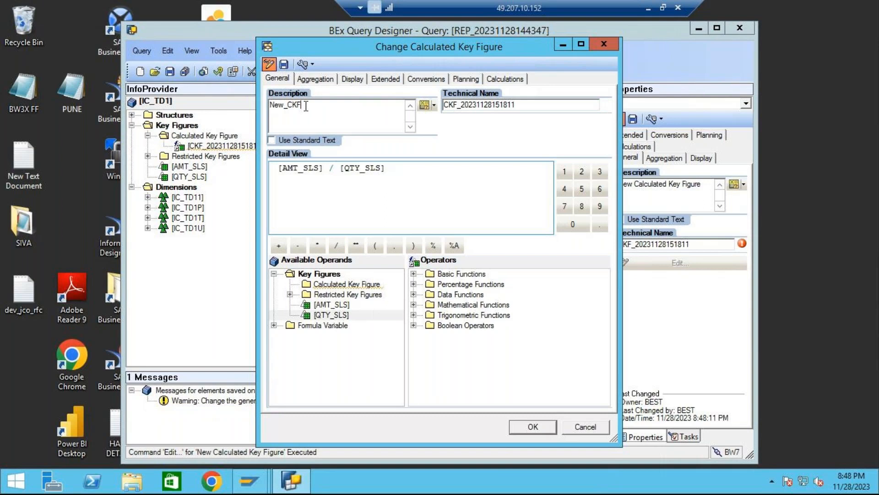
text((cO)
key(BackSpace)
key(BackSpace)
text(Cost))
click(284, 65)
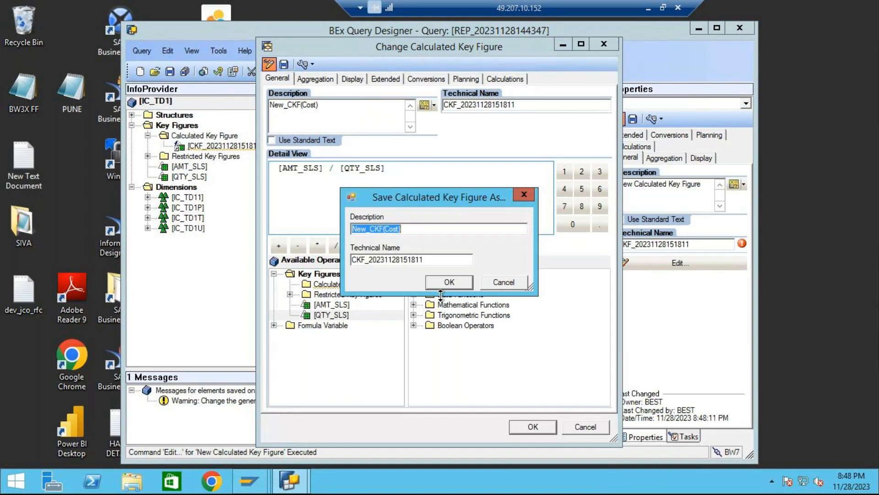
click(448, 282)
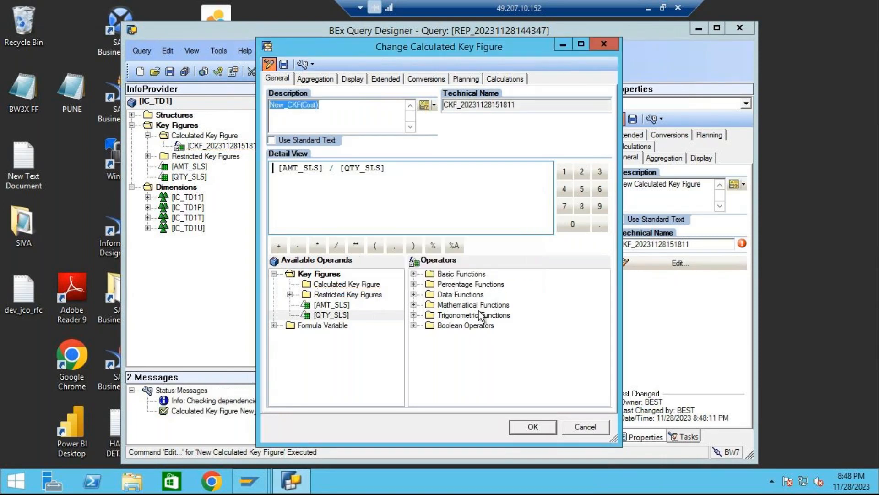
click(533, 426)
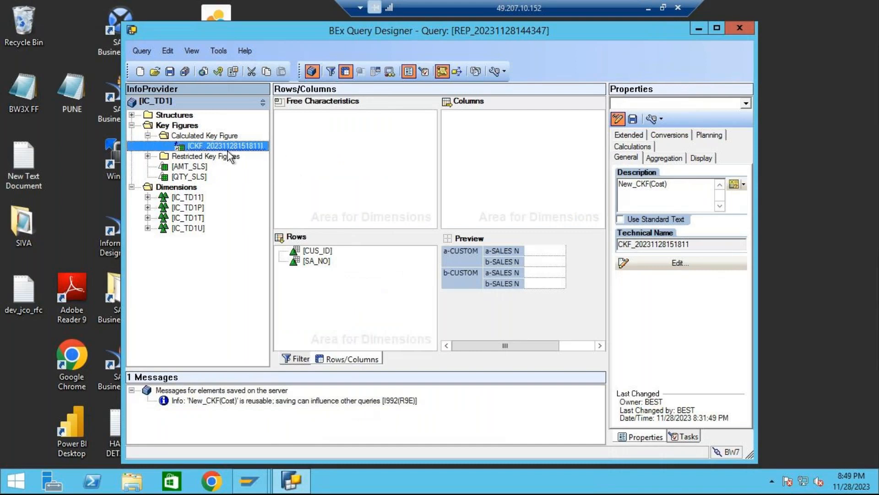
Reopen the TD1 REPORT query without saving the pending changes and show its rows and columns layout.
drag(189, 176, 326, 174)
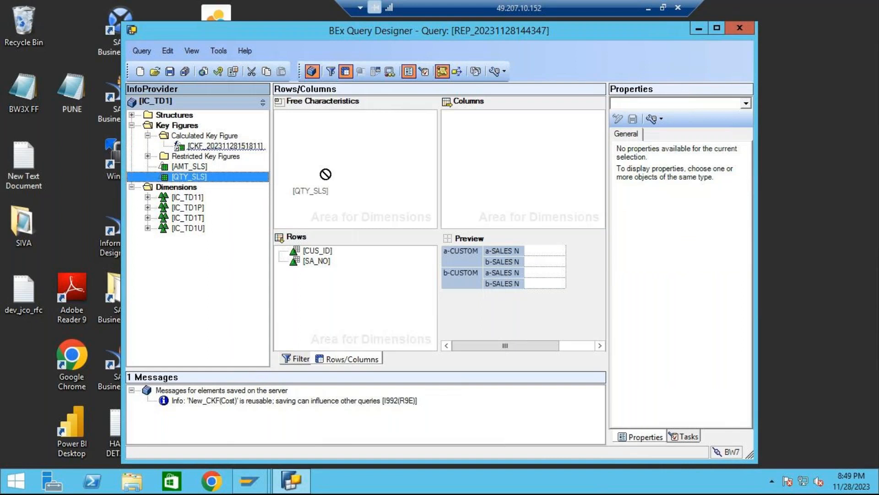
drag(325, 174, 192, 184)
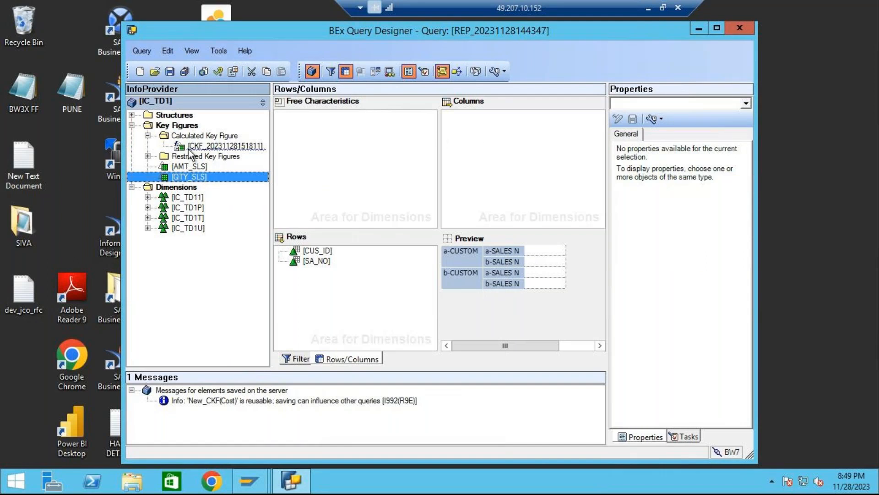
click(155, 72)
click(369, 164)
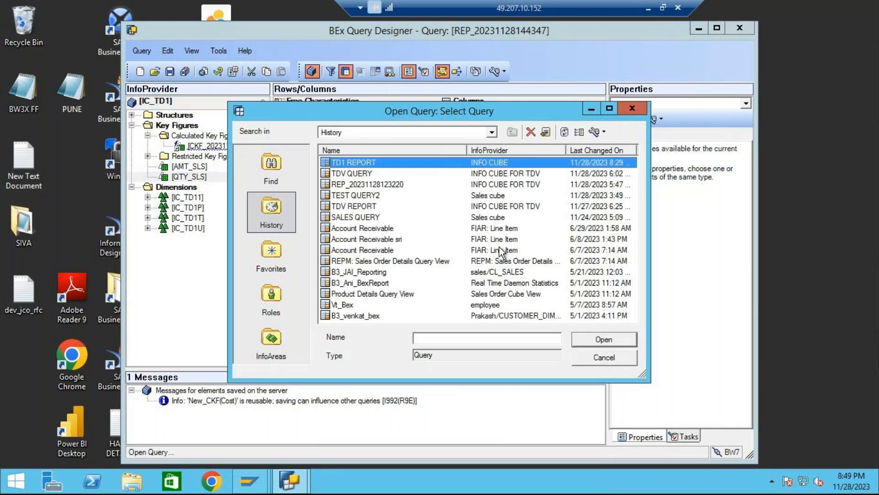
click(616, 342)
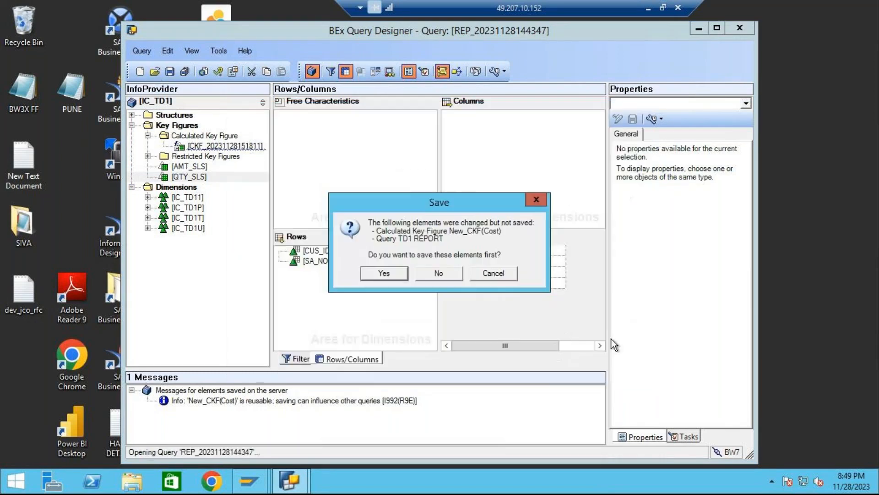
click(454, 270)
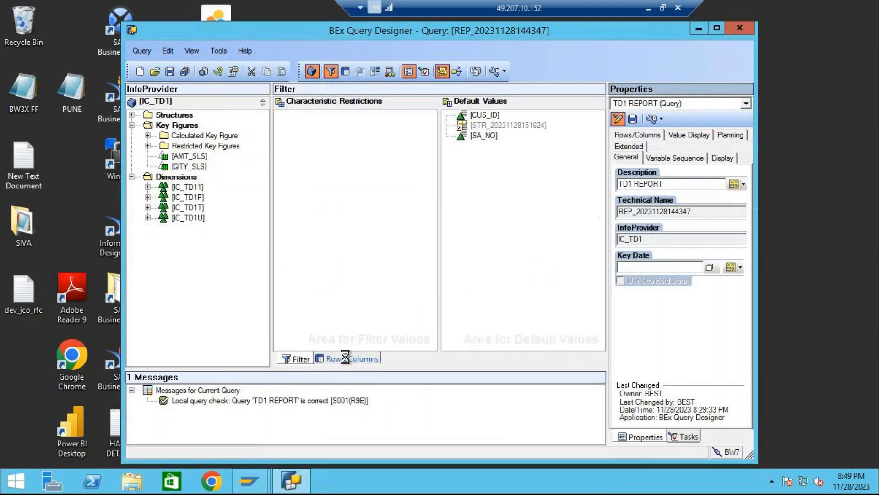
click(351, 359)
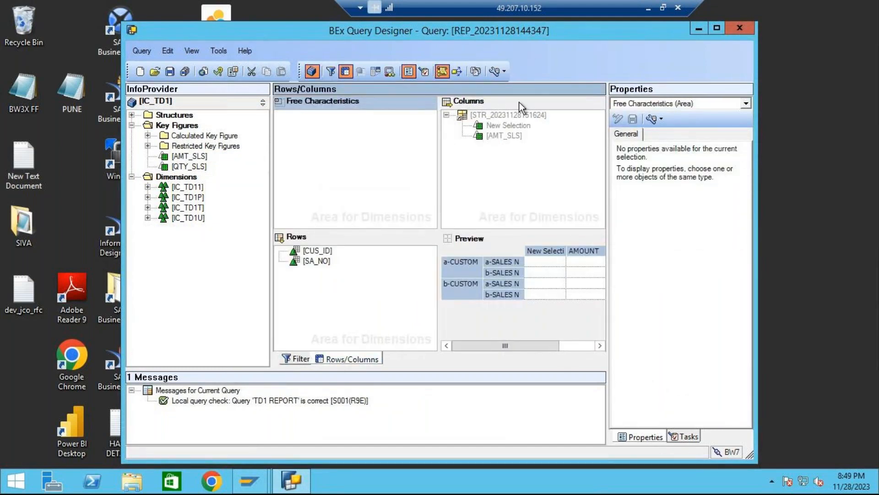
Remove the structure from the query's columns and set the element display to Text.
drag(480, 120, 163, 130)
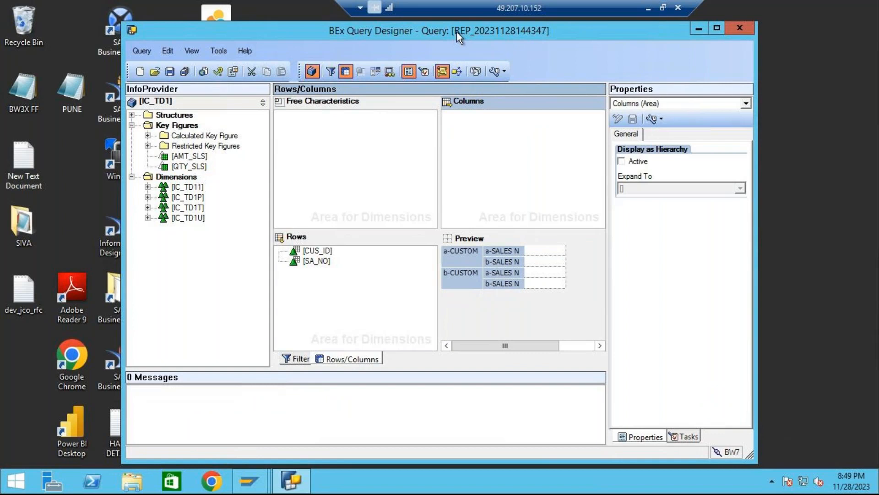
click(504, 71)
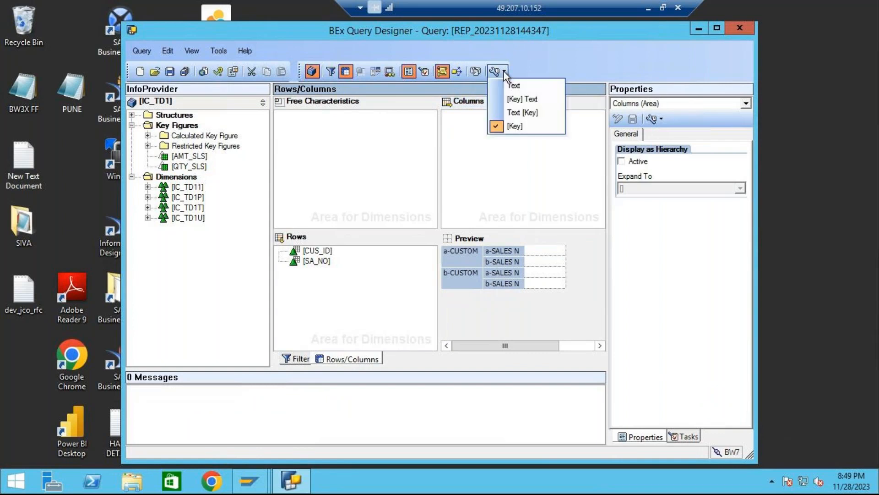
click(514, 87)
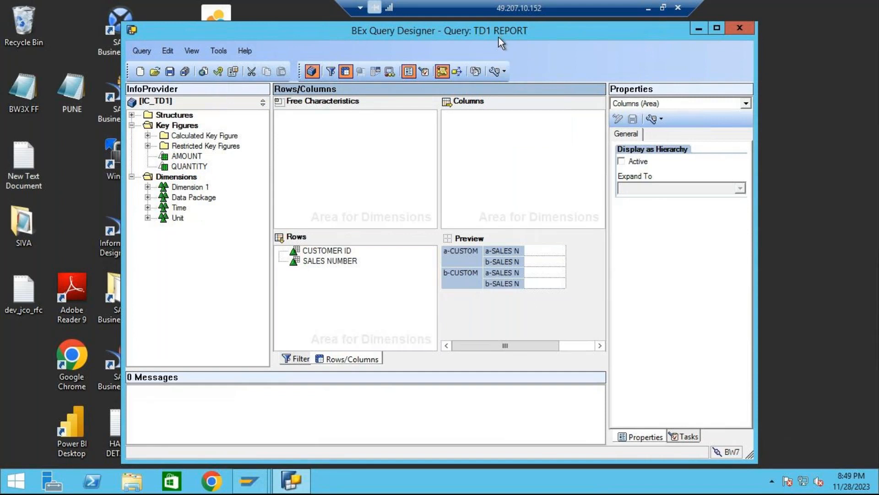
Add the calculated key figure New_CKF(Cost), QUANTITY and AMOUNT to the query's columns and save the query.
click(147, 135)
drag(190, 148, 497, 145)
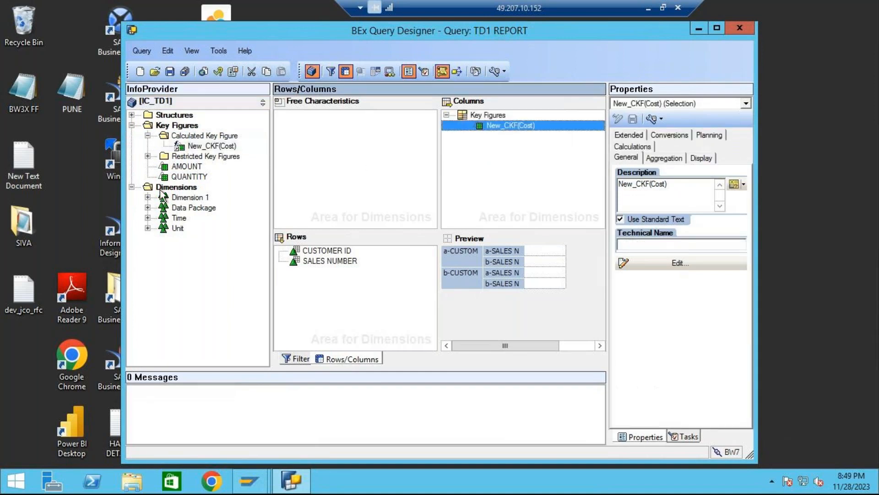
click(197, 177)
drag(232, 168, 495, 167)
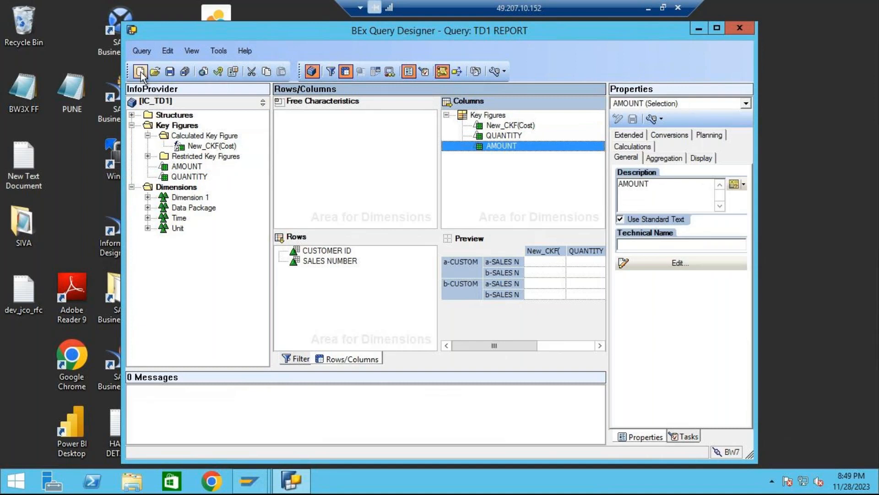
click(170, 72)
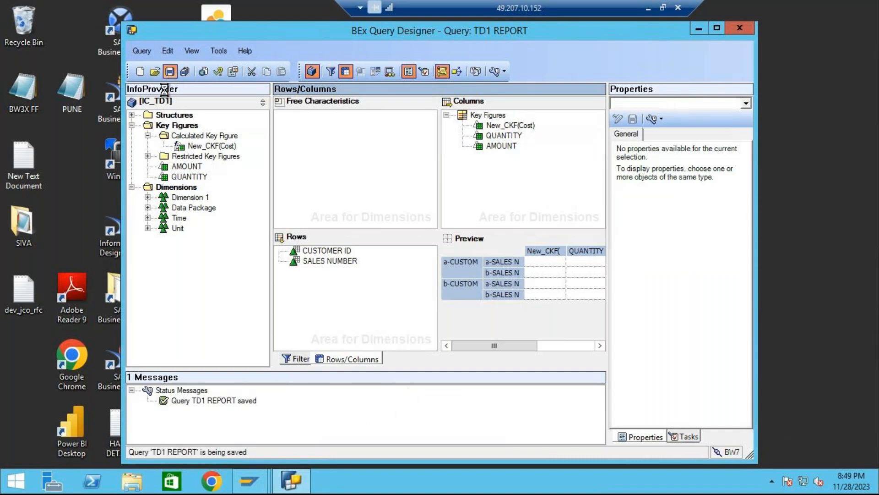
Switch to the SAP Query Monitor, leave the old results and execute the TD1 REPORT query again.
mouse_move(252, 487)
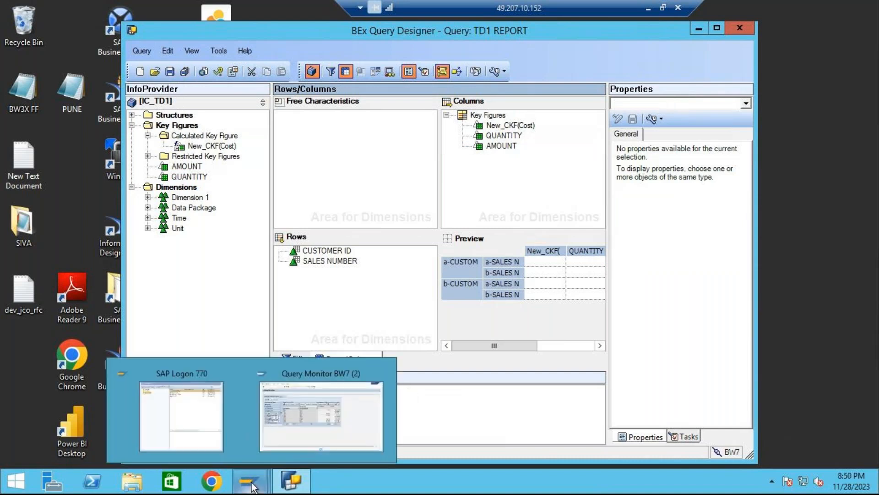
click(318, 441)
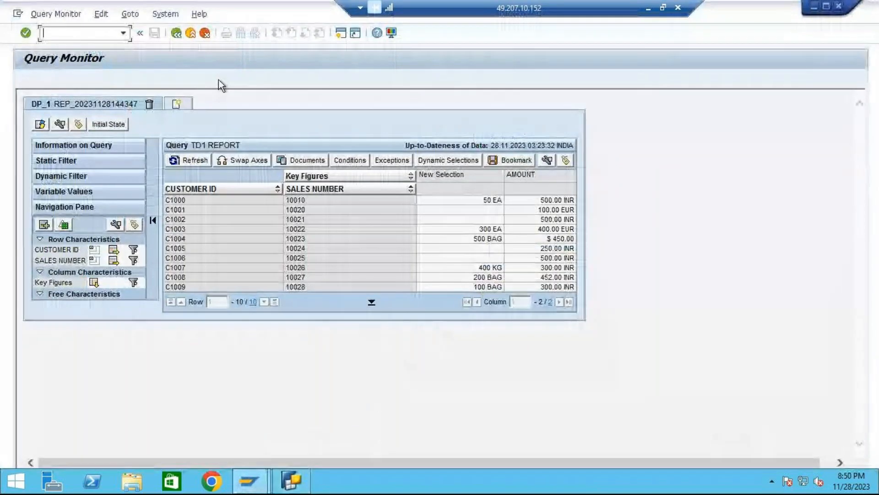
click(176, 34)
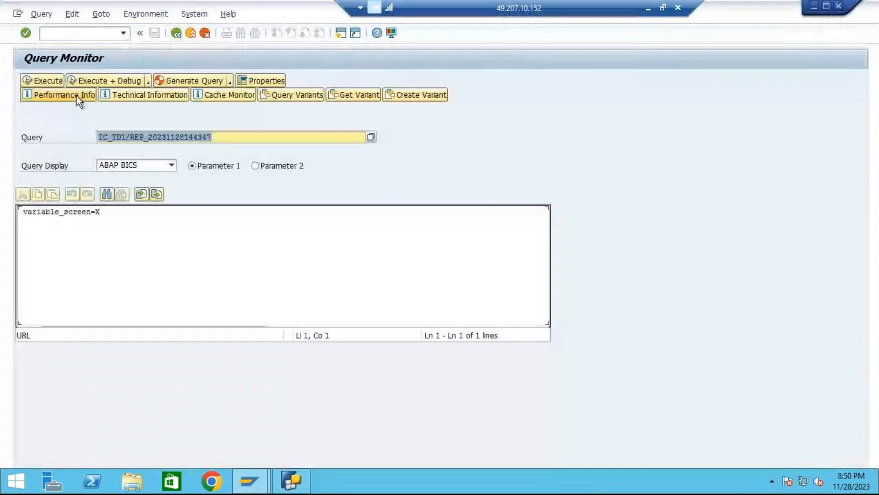
click(49, 82)
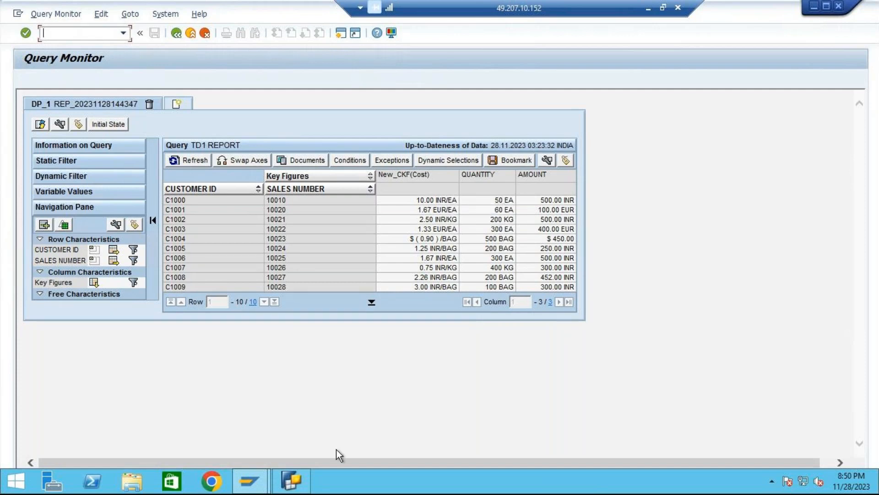
Switch back to BEx Query Designer and open the calculated key figure behind the New_CKF(Cost) column for editing.
click(301, 484)
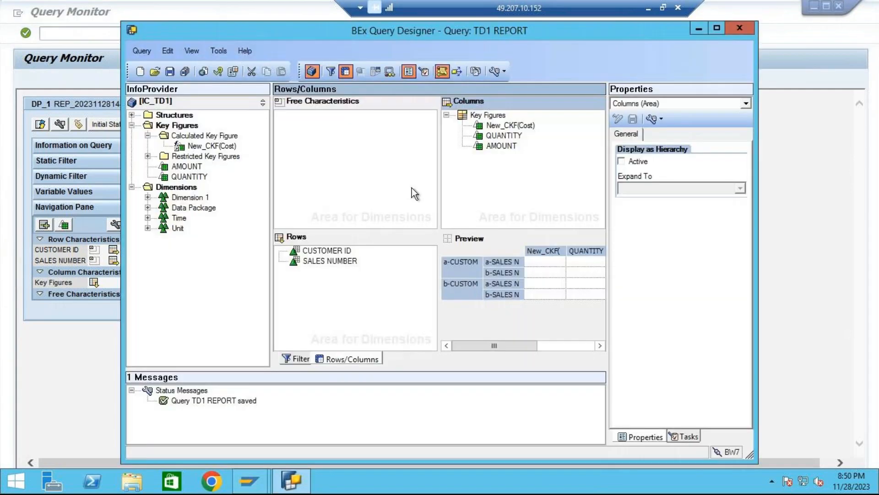
click(498, 127)
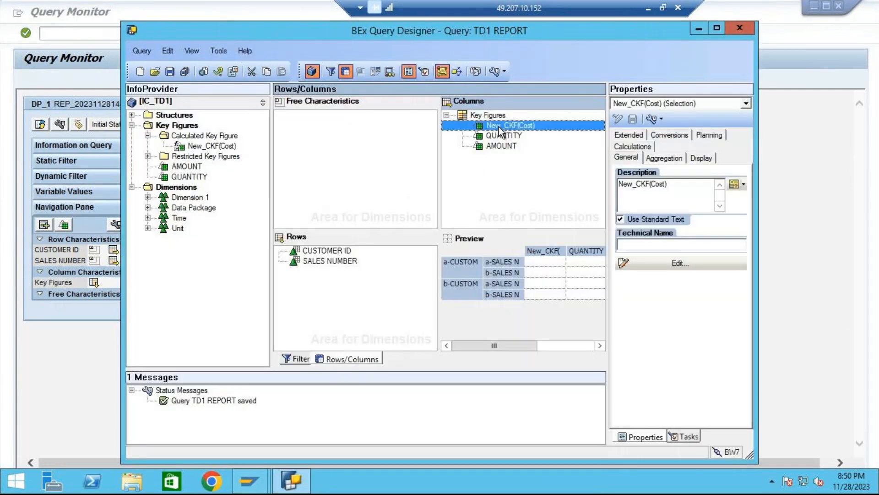
right_click(499, 130)
click(516, 134)
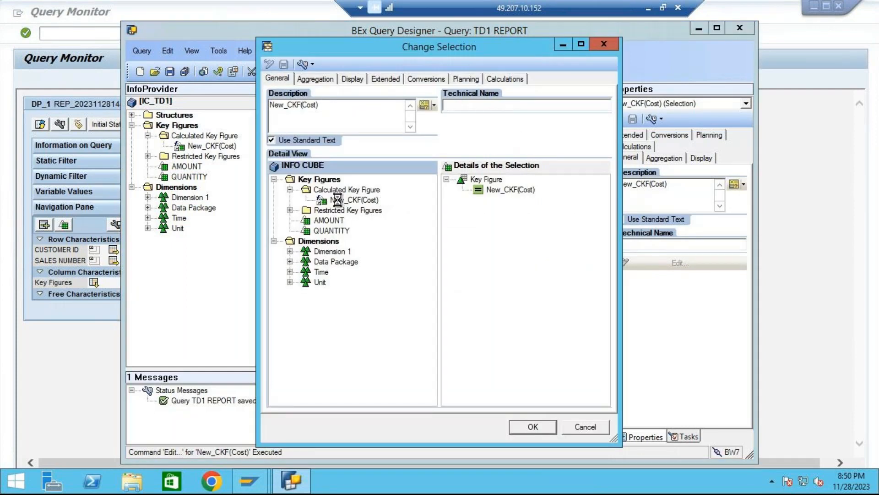
double_click(337, 200)
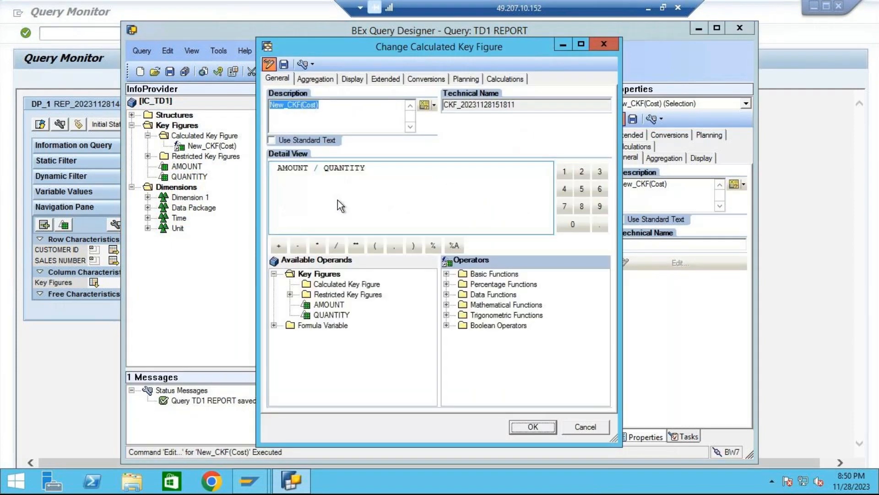
Clear the entire AMOUNT / QUANTITY formula from the calculated key figure's detail view.
click(367, 175)
key(BackSpace)
key(BackSpace)
key(BackSpace)
key(BackSpace)
key(BackSpace)
key(BackSpace)
key(BackSpace)
key(BackSpace)
key(BackSpace)
key(BackSpace)
key(BackSpace)
key(BackSpace)
key(BackSpace)
key(BackSpace)
key(BackSpace)
key(BackSpace)
key(BackSpace)
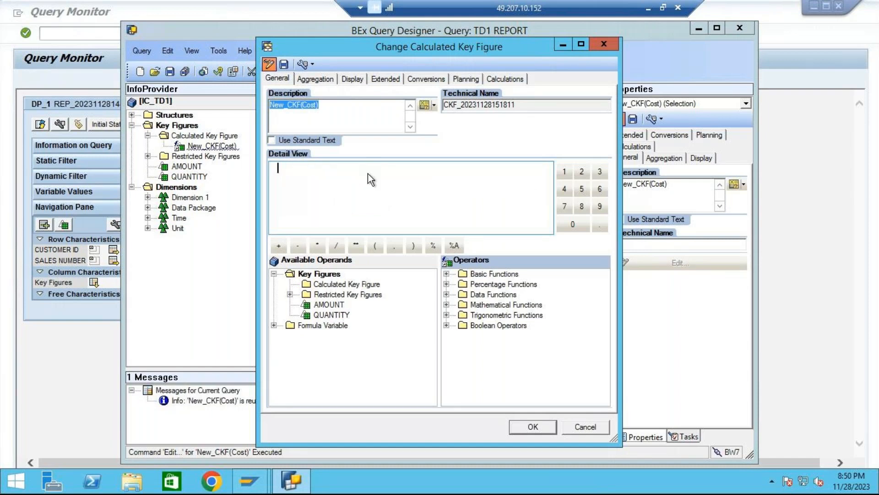
Build the formula NODIM( AMOUNT / QUANTITY ) using the "Value without dimension" data function.
click(446, 295)
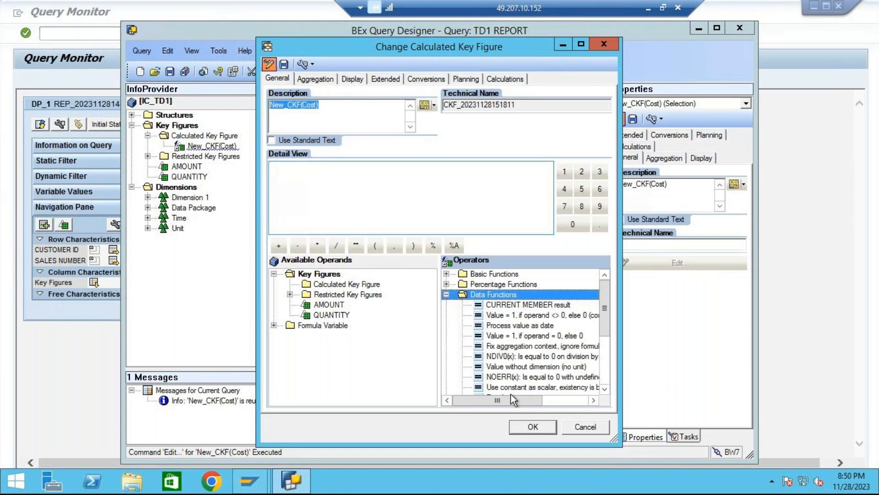
double_click(548, 367)
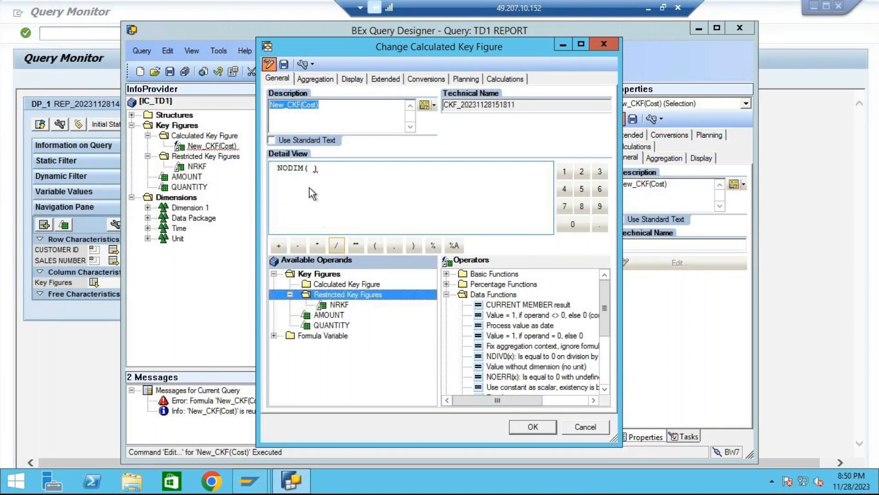
click(312, 169)
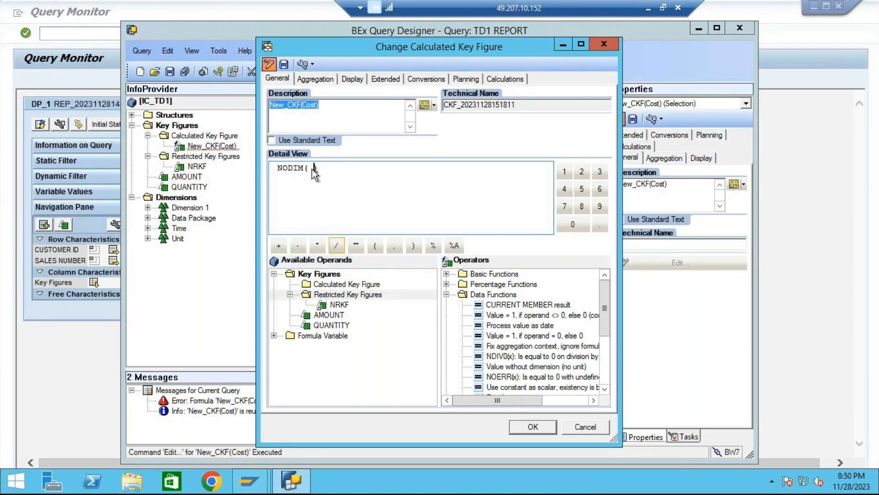
double_click(331, 316)
click(341, 245)
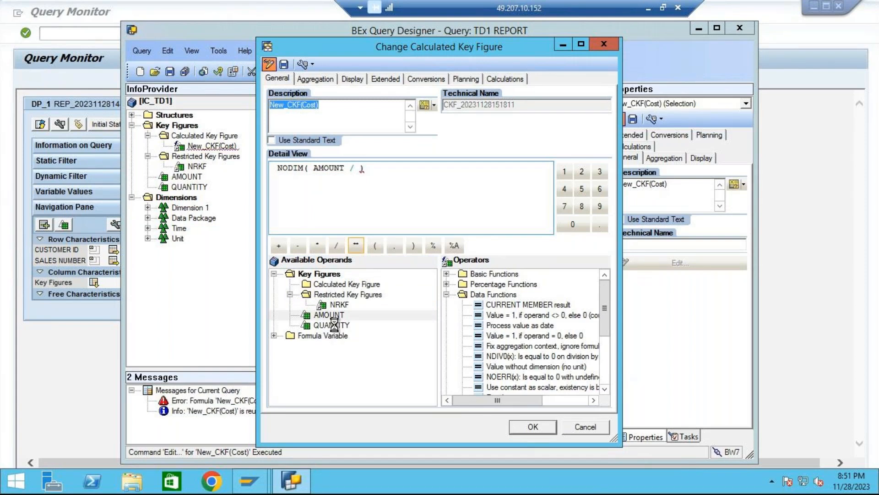
double_click(332, 325)
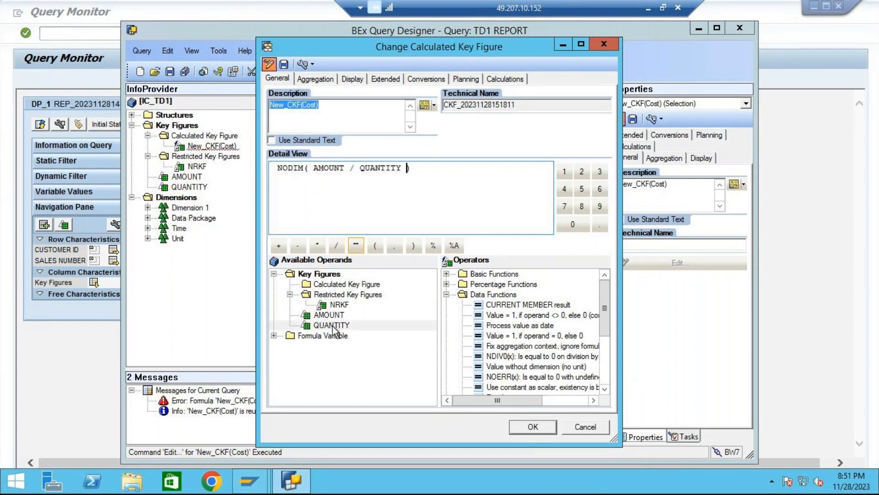
Save the calculated key figure, accept both the key figure and selection editors, and save the TD1 REPORT query.
click(283, 64)
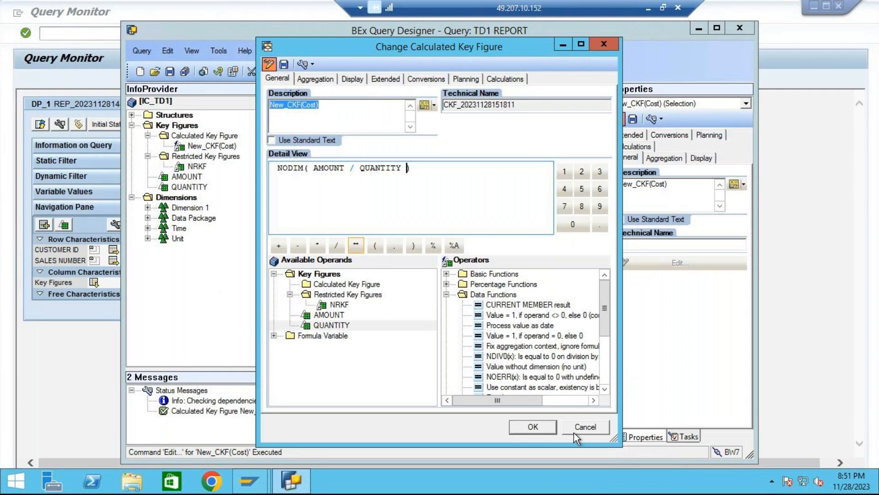
click(534, 426)
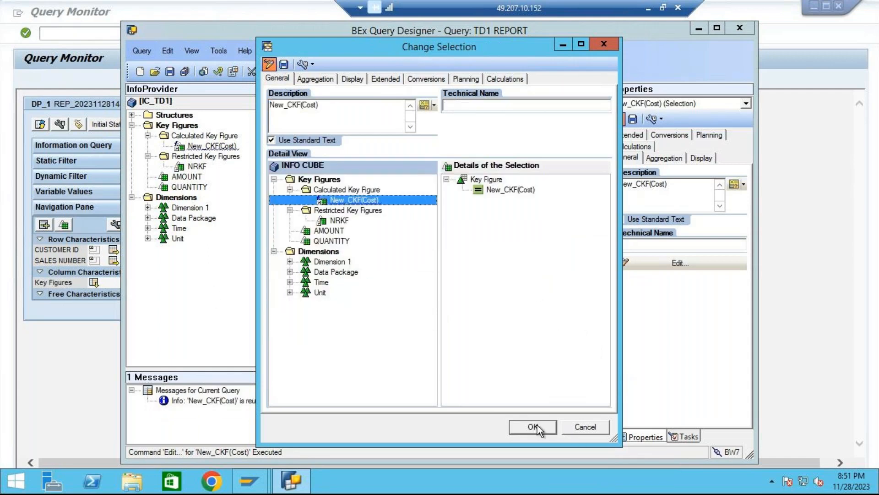
click(534, 426)
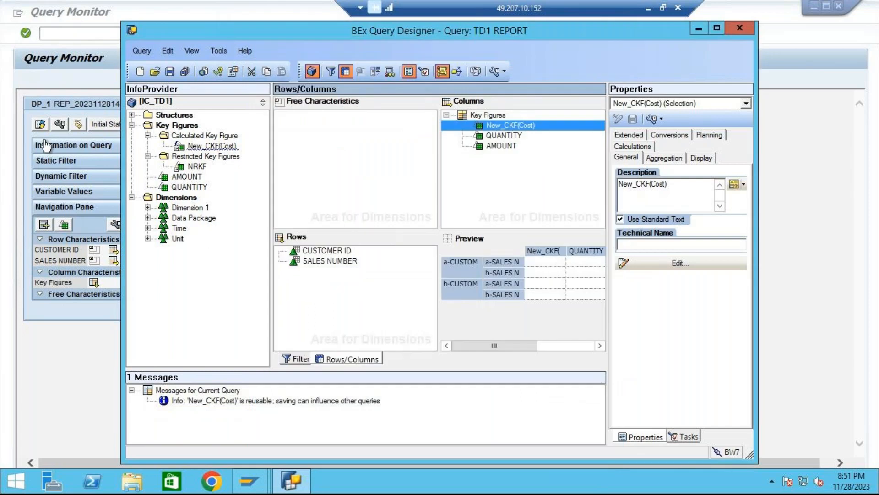
click(170, 71)
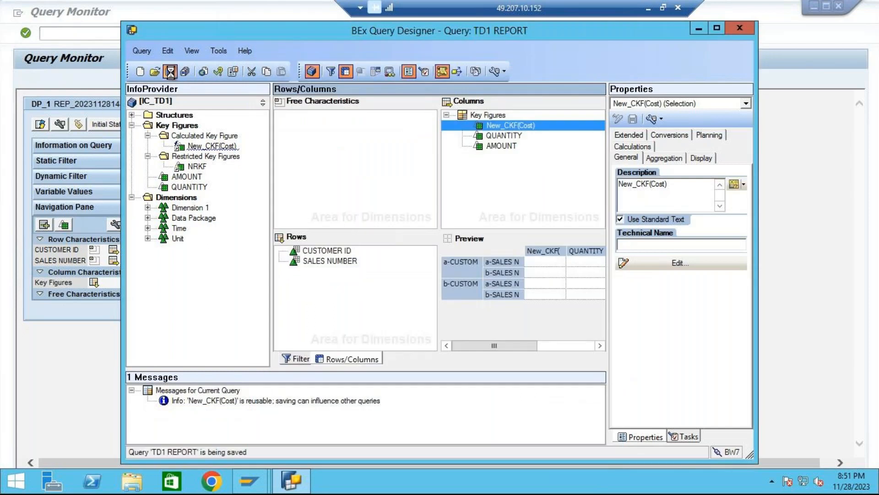
Switch to the Query Monitor and re-execute the TD1 REPORT query to check the New_CKF(Cost) column, returning to the start screen.
click(77, 365)
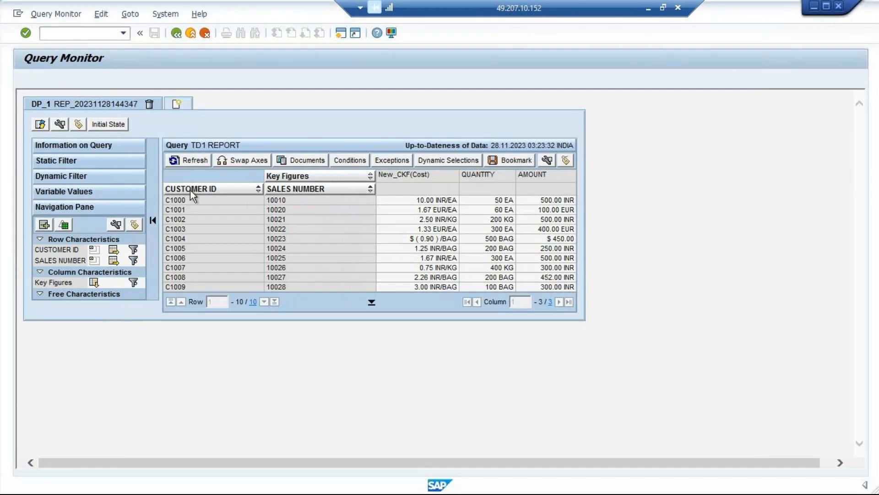
click(176, 35)
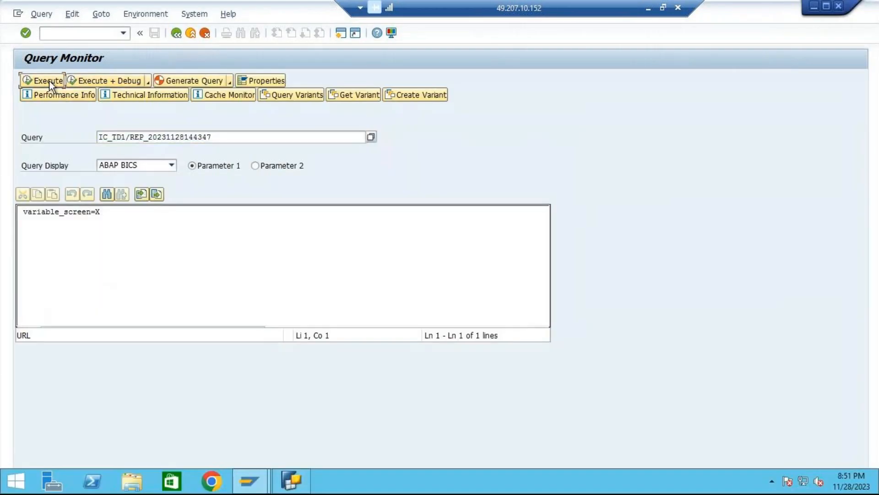
click(50, 81)
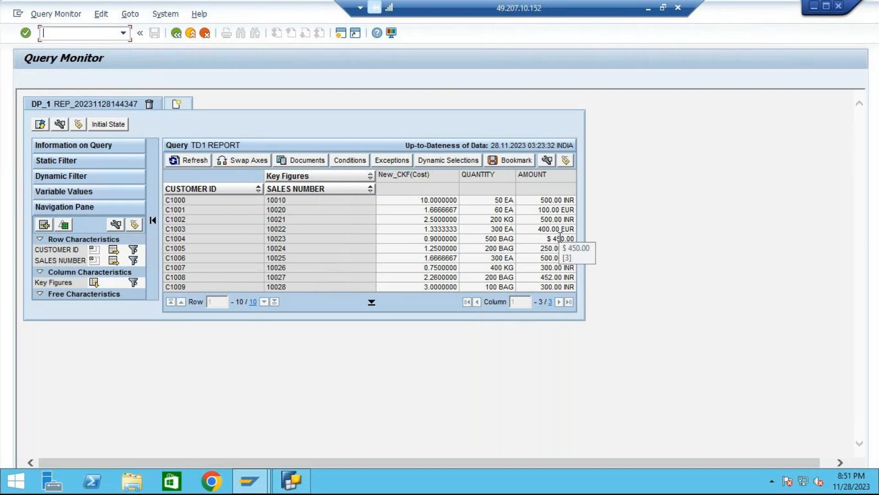
click(177, 35)
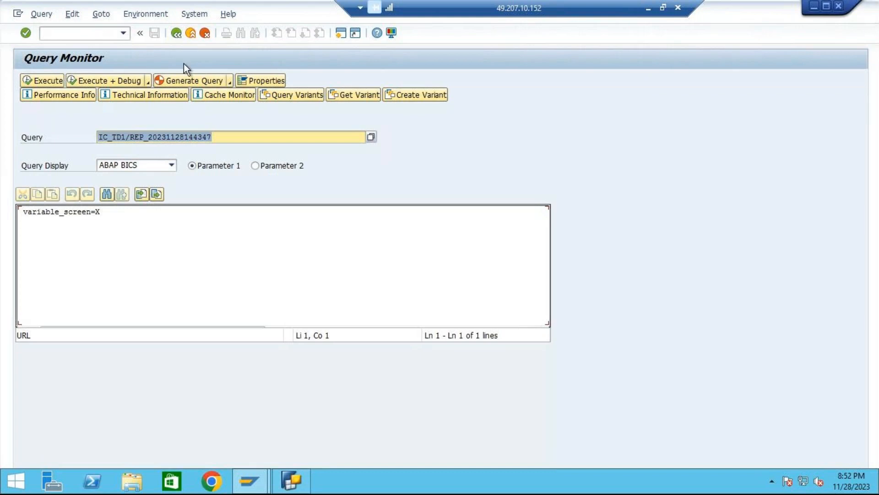
Switch back to BEx Query Designer and remove New_CKF(Cost) from the query's columns.
mouse_move(296, 482)
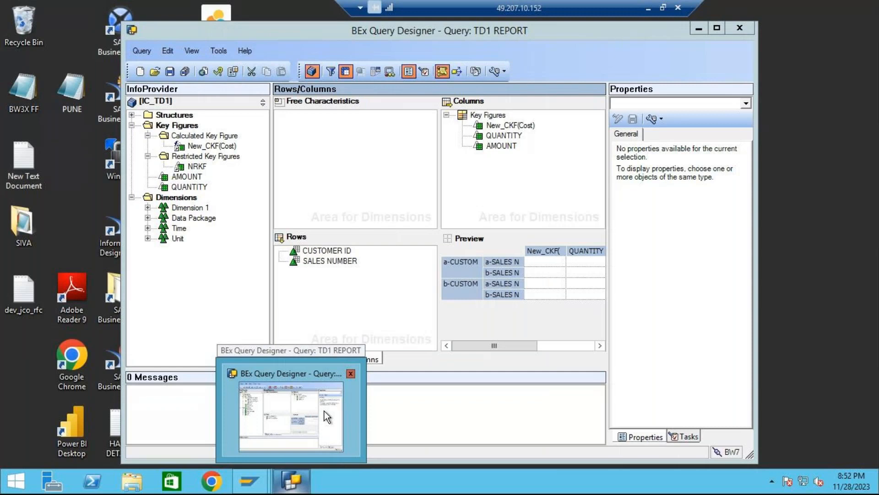
click(324, 411)
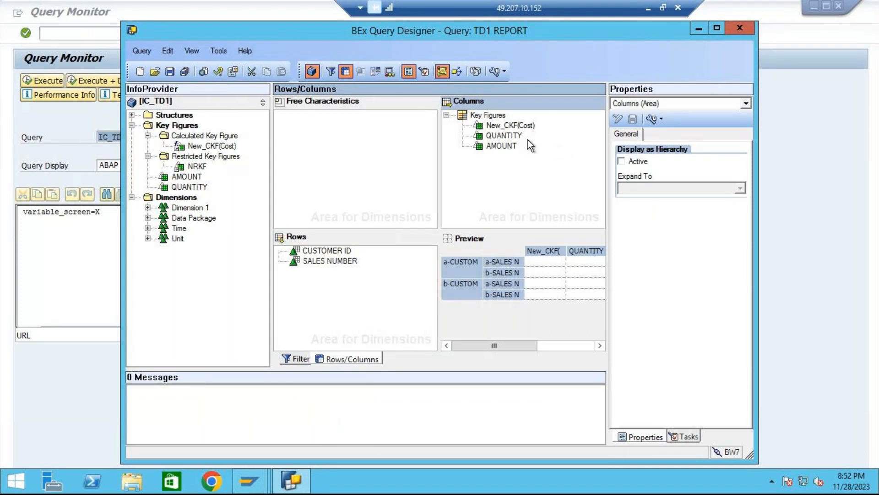
click(521, 127)
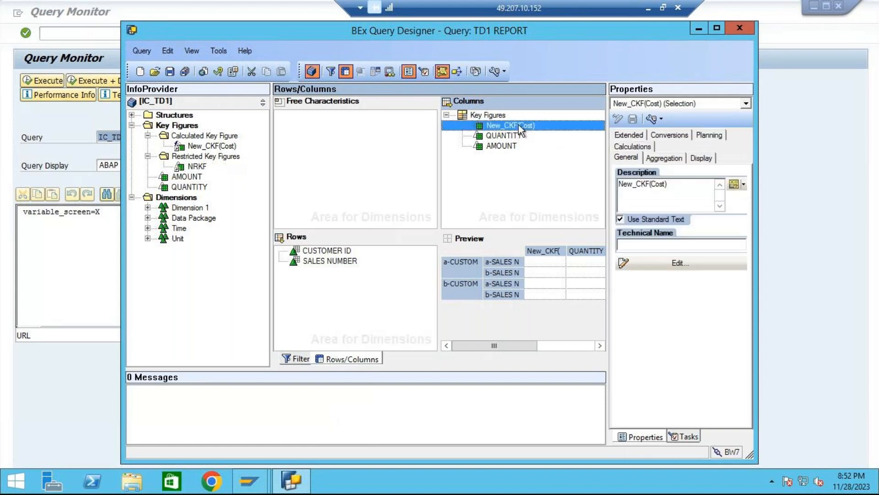
right_click(520, 128)
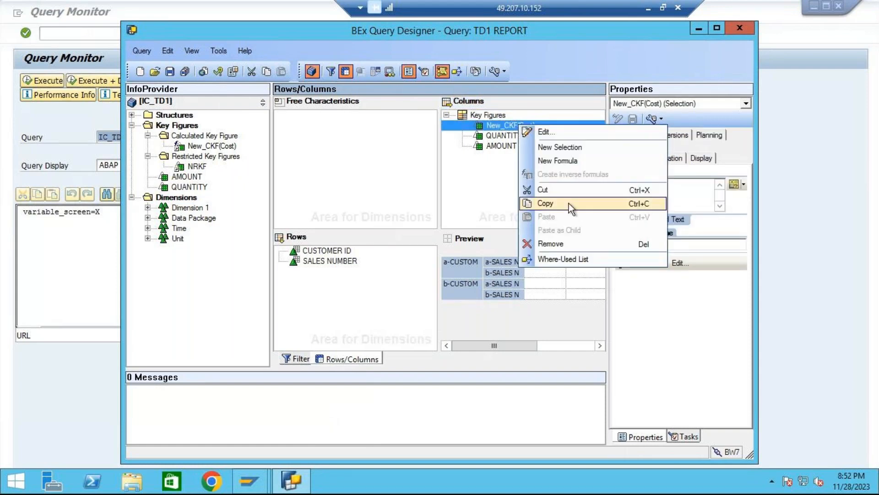
click(555, 241)
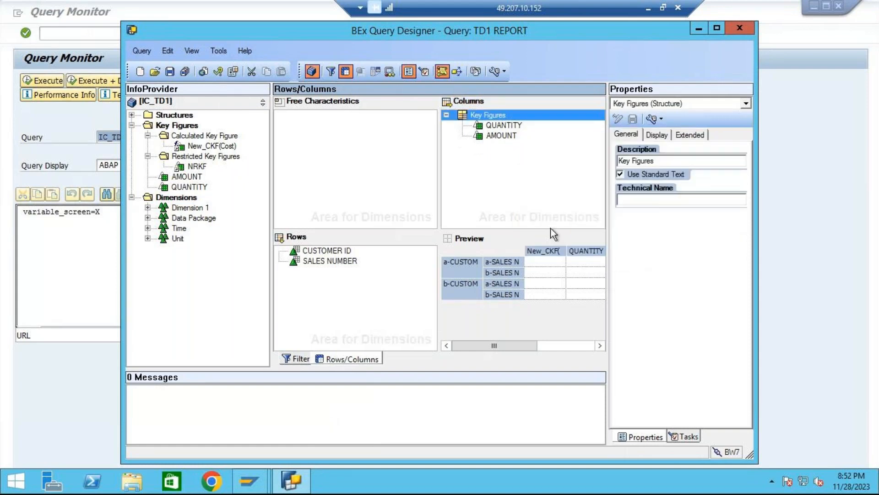
Add a new formula to the Key Figures structure in the columns and open it for editing.
right_click(503, 120)
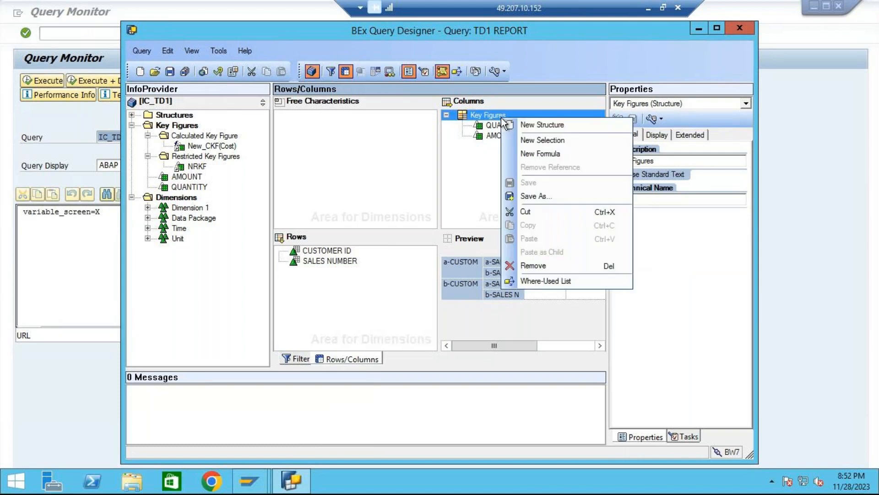
click(549, 154)
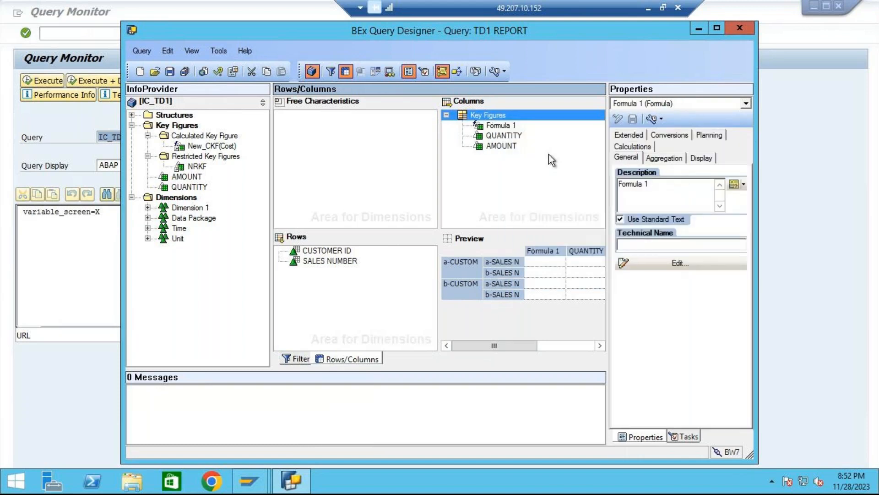
click(507, 126)
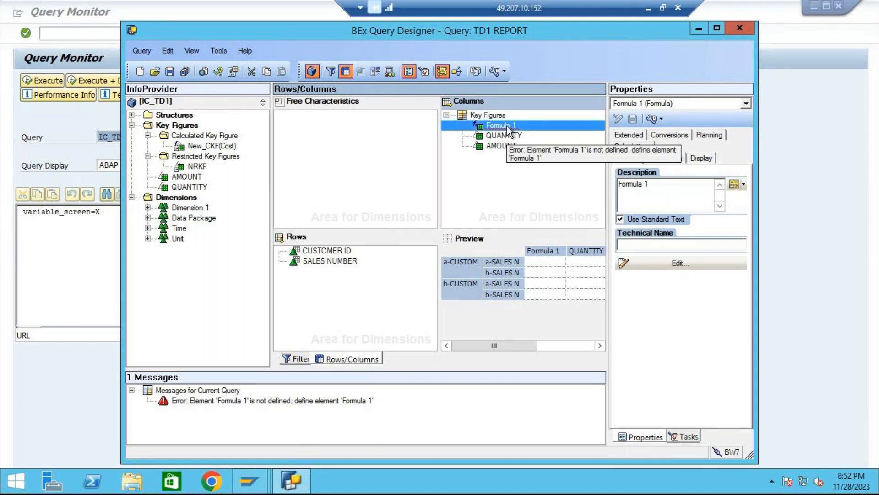
right_click(507, 125)
click(531, 134)
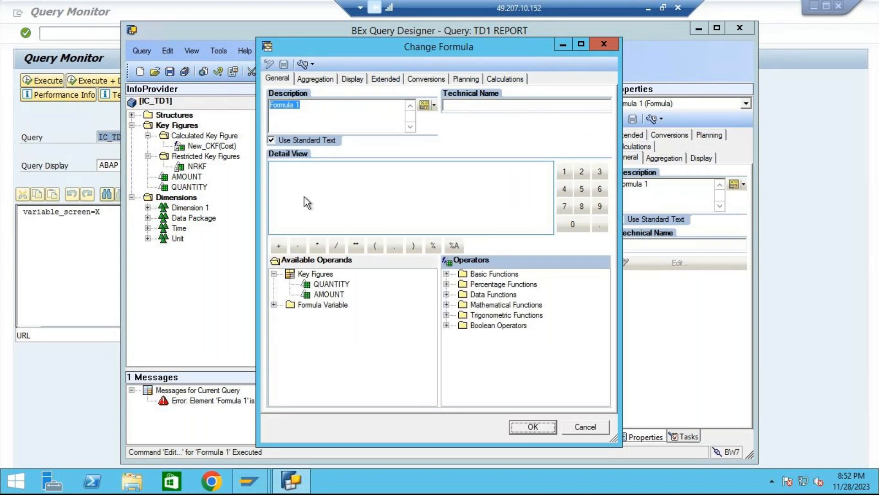
Build the expression AMOUNT - 8 % in the formula's detail view.
click(321, 294)
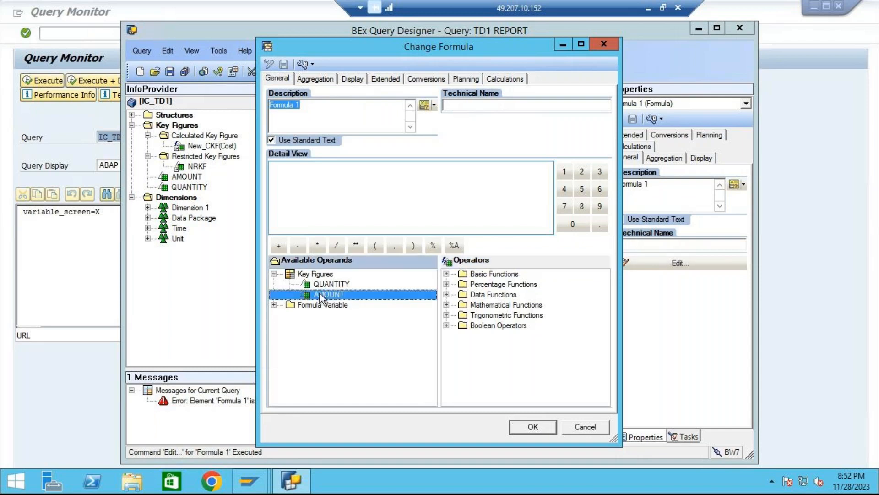
double_click(320, 293)
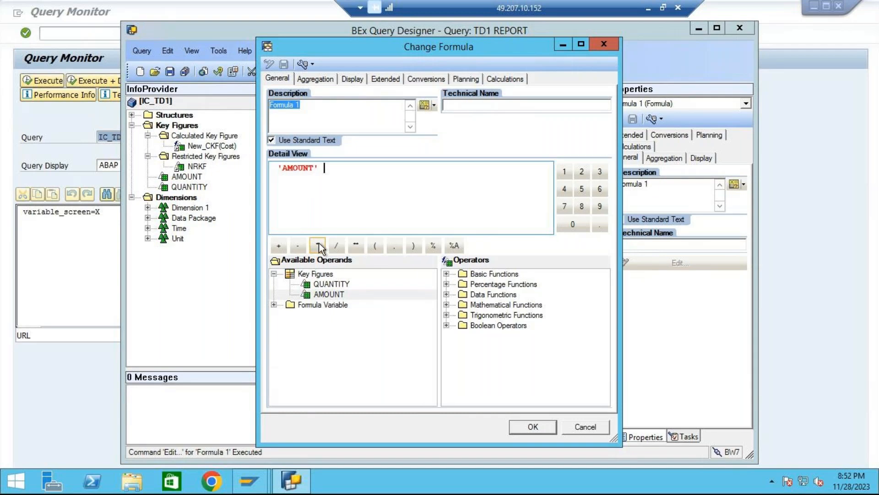
click(301, 245)
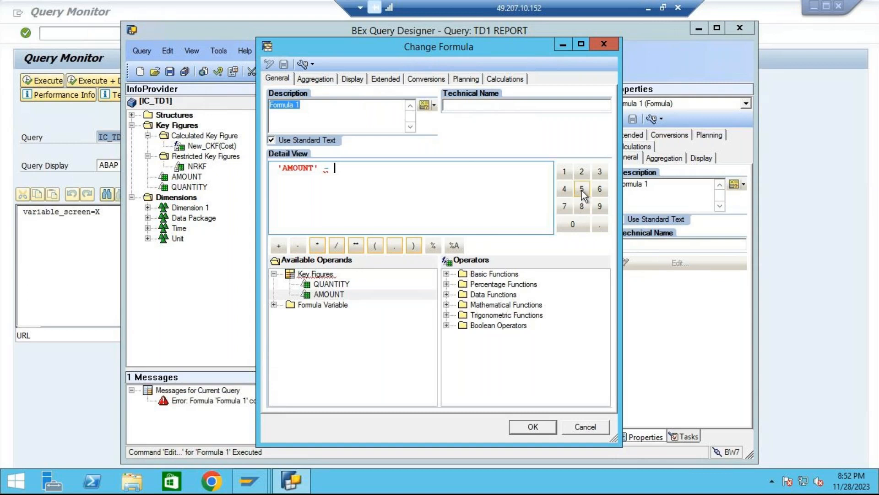
click(581, 207)
click(434, 246)
Set the formula's description to Tax, accept it and save the TD1 REPORT query despite its errors.
click(310, 108)
key(BackSpace)
key(BackSpace)
key(BackSpace)
key(BackSpace)
key(BackSpace)
key(BackSpace)
key(BackSpace)
key(BackSpace)
key(BackSpace)
text(Tax)
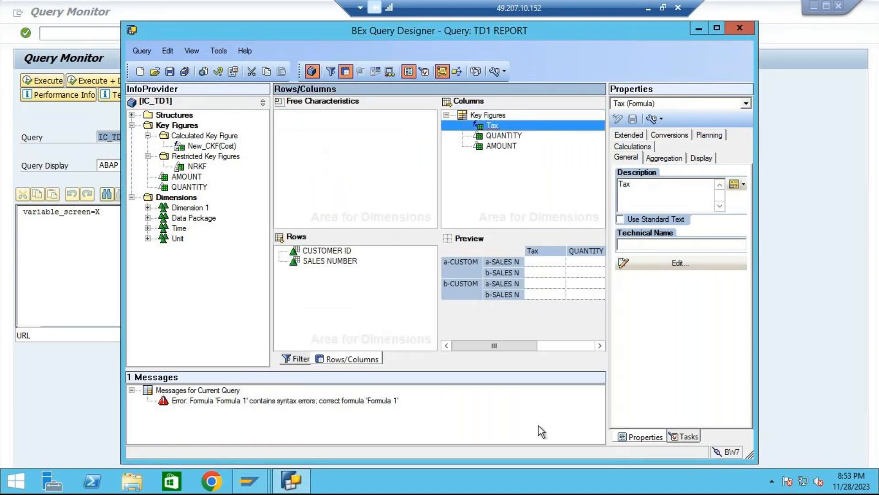
click(172, 73)
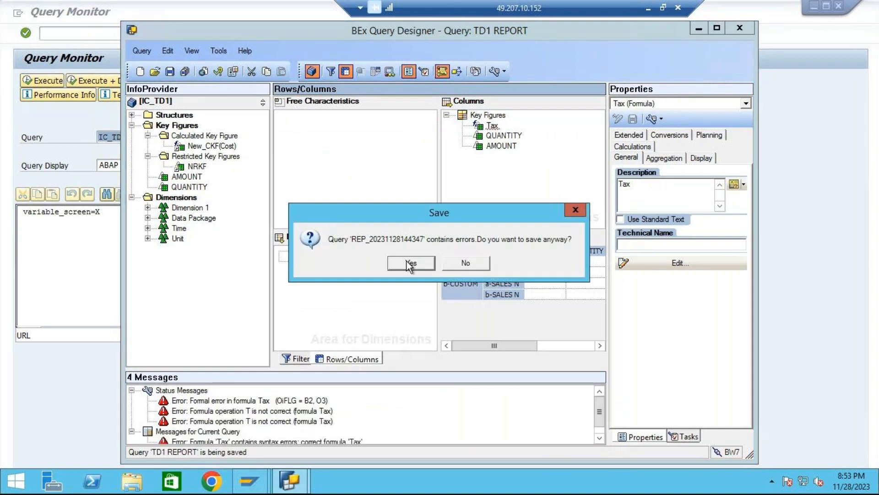
click(410, 264)
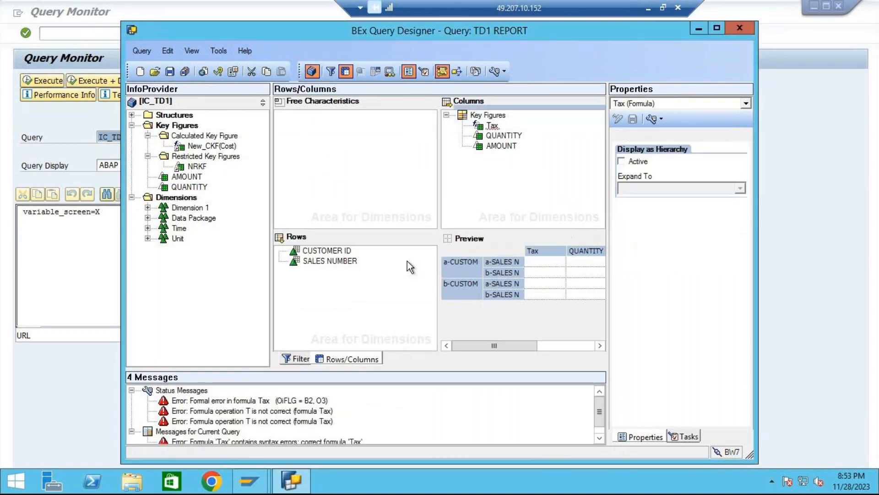
Try the Tax formula as AMOUNT - ( 8 ) % and attempt to save the query, declining to save it with errors.
click(491, 127)
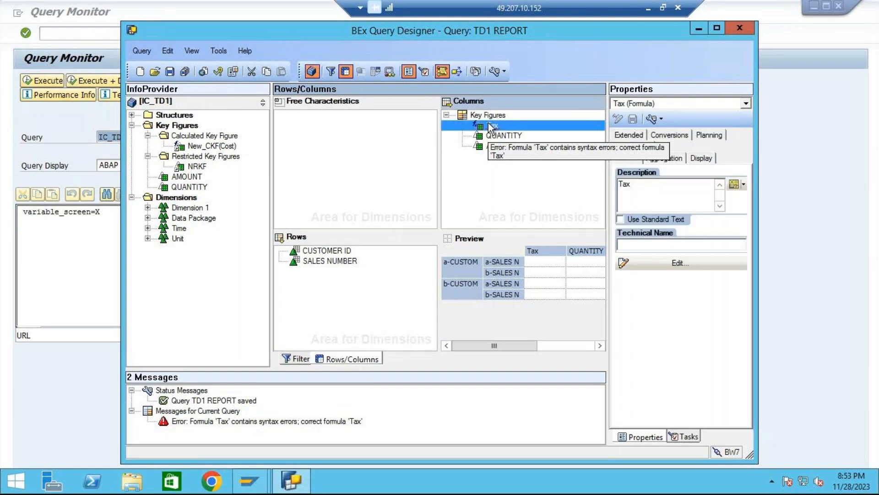
right_click(492, 128)
click(501, 129)
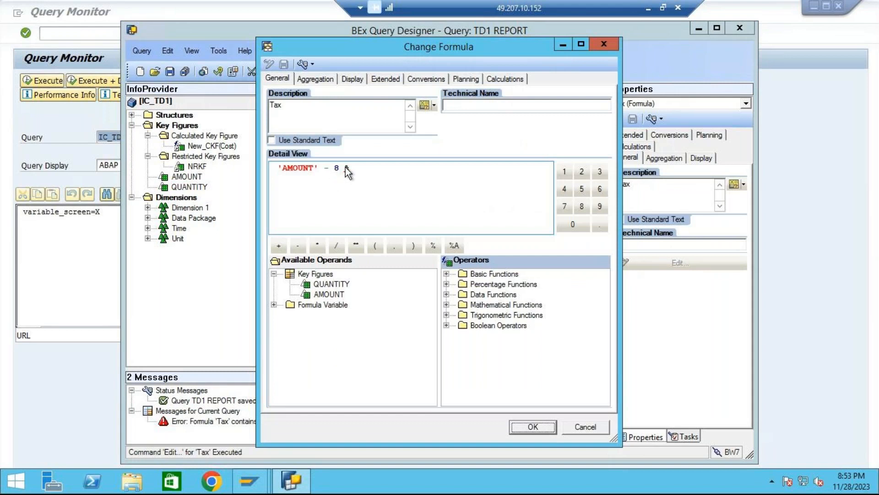
click(348, 168)
click(337, 168)
click(377, 242)
click(581, 206)
click(413, 246)
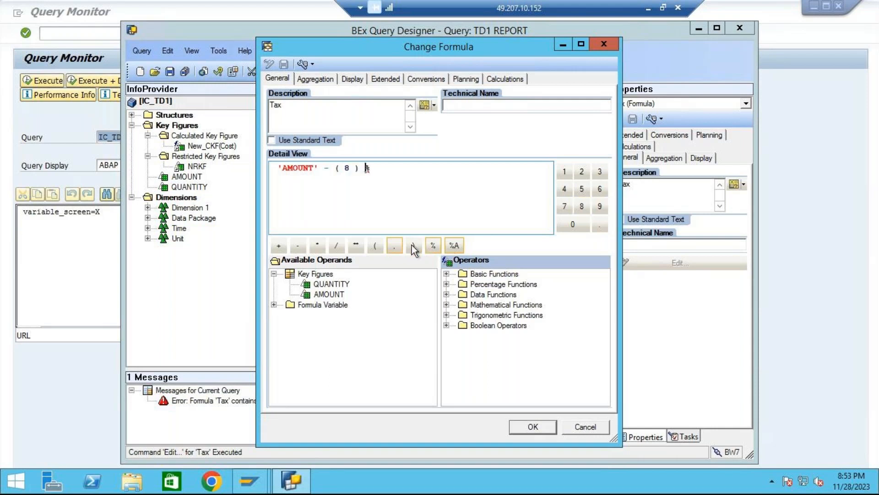
click(432, 245)
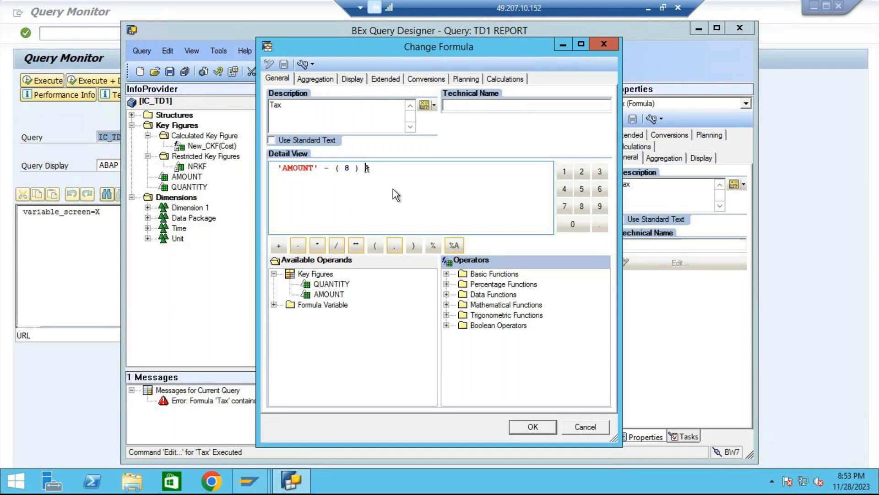
click(533, 428)
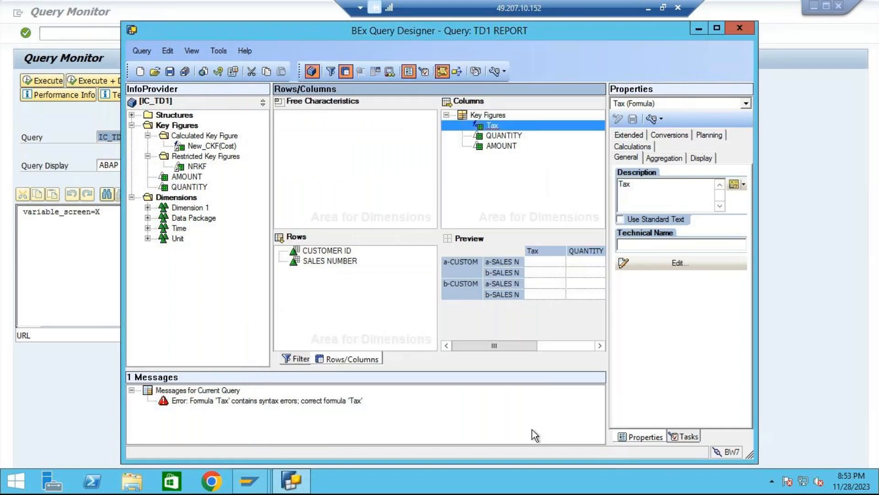
click(170, 72)
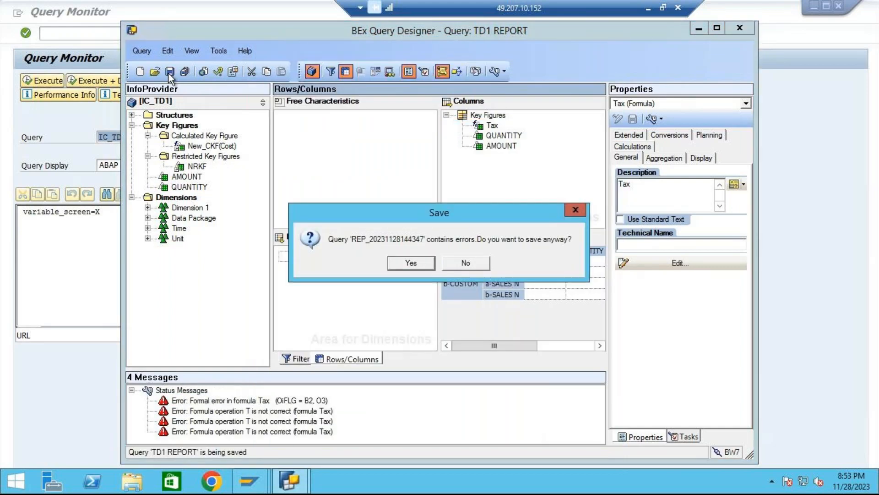
click(452, 260)
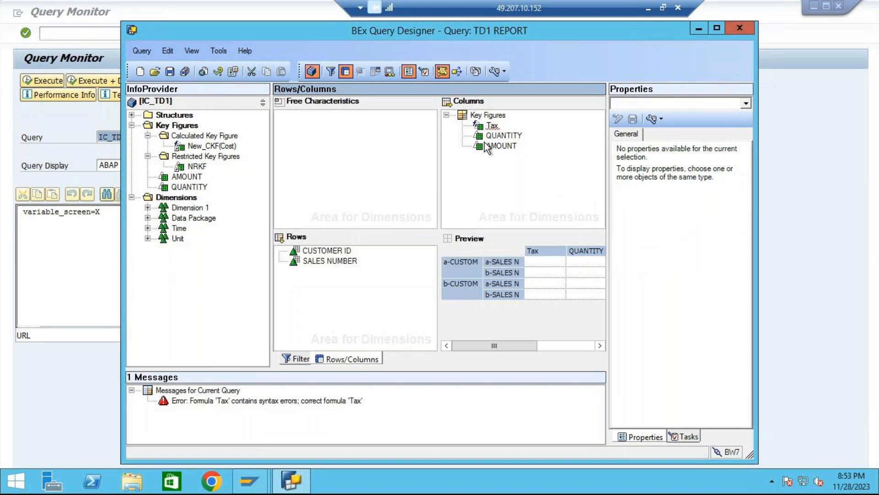
Reopen the Tax formula and delete everything after the AMOUNT operand.
click(493, 126)
right_click(493, 126)
click(513, 128)
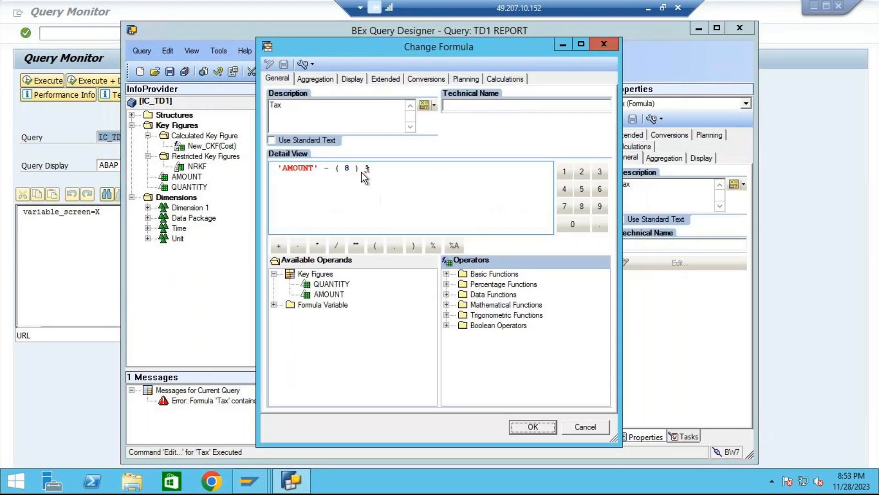
click(327, 168)
click(291, 168)
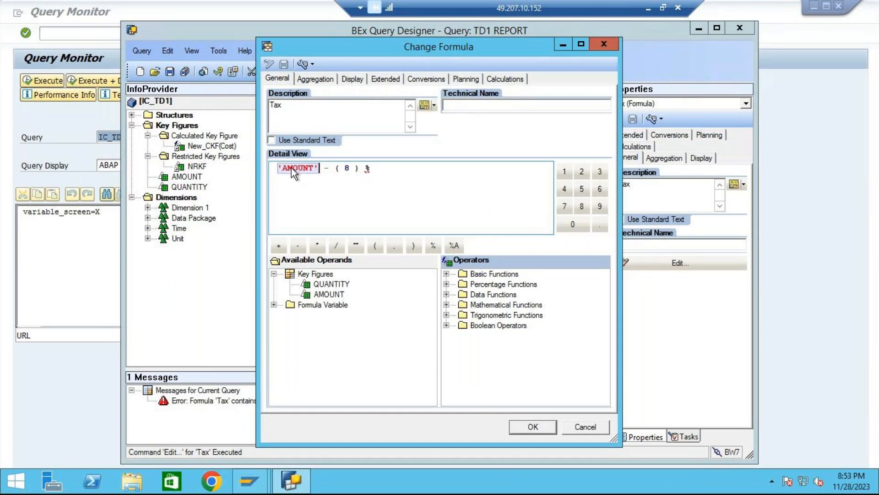
click(369, 168)
key(BackSpace)
key(BackSpace)
Complete the Tax formula as AMOUNT / 9, accept it and save the TD1 REPORT query.
click(318, 245)
click(582, 189)
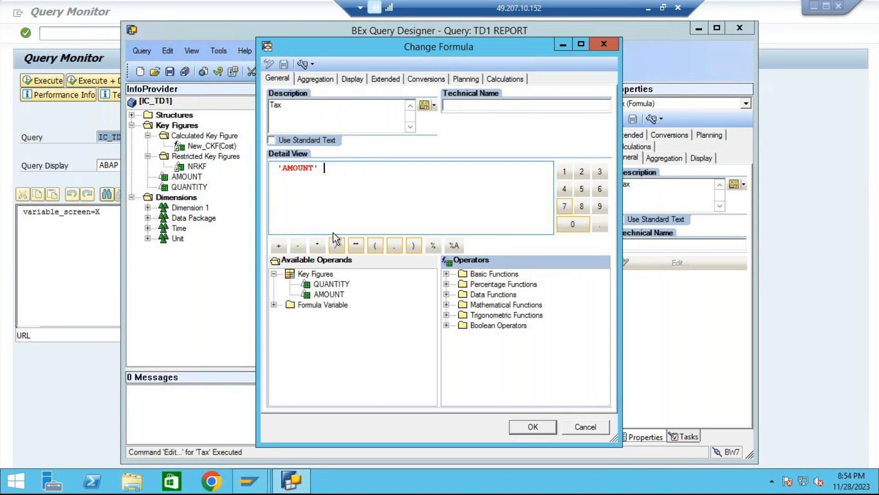
click(338, 246)
click(598, 208)
click(533, 425)
click(170, 71)
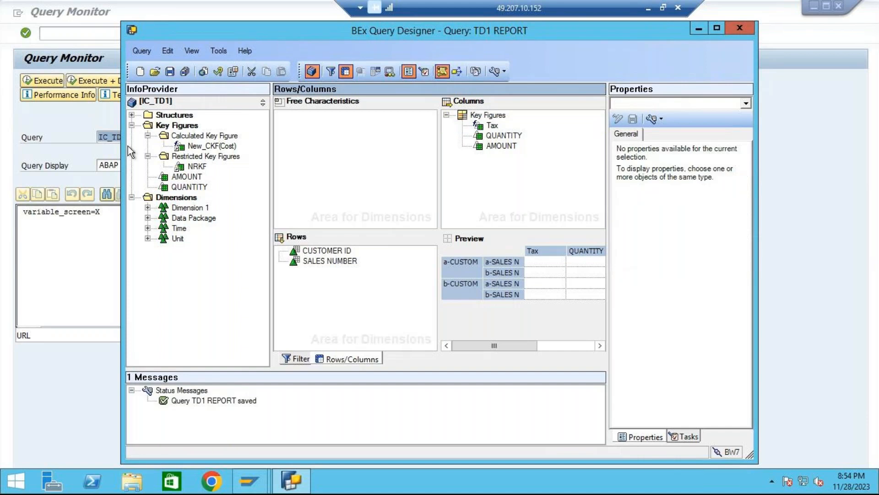
Switch to the Query Monitor and execute the query to check the Tax column.
click(82, 264)
click(51, 79)
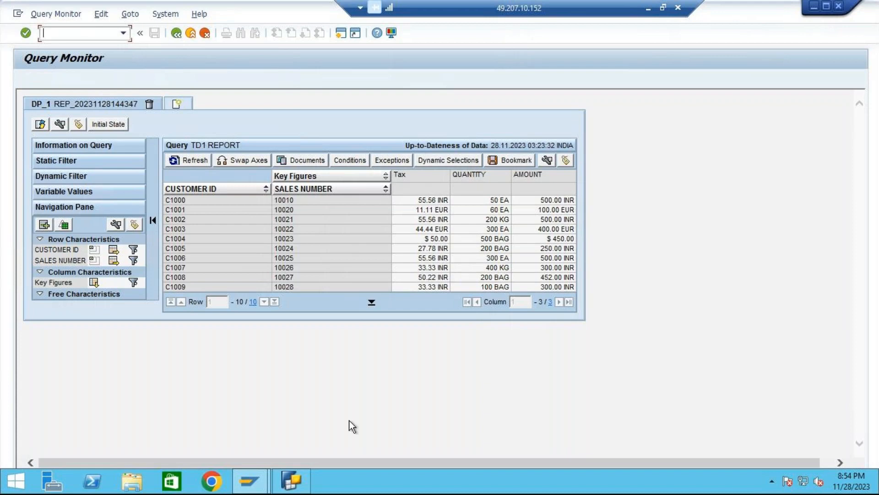
Return to BEx Query Designer, open the Tax formula to review its definition, and close it without changes.
click(291, 481)
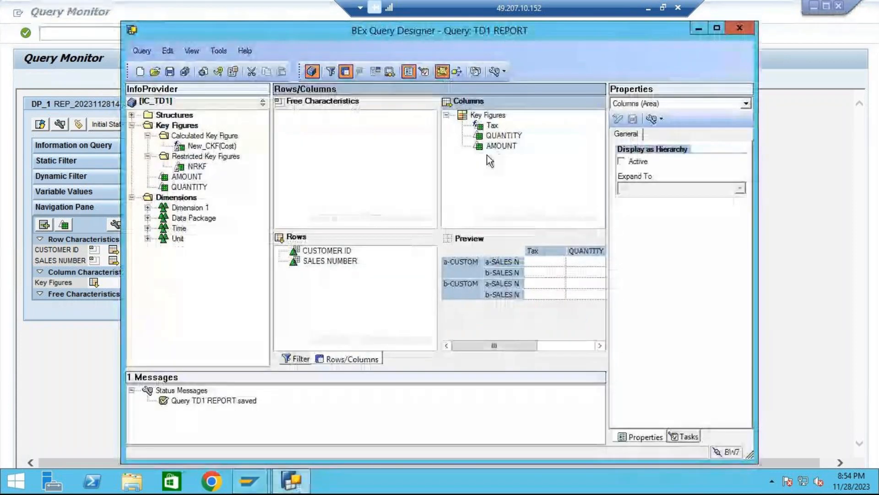
click(492, 126)
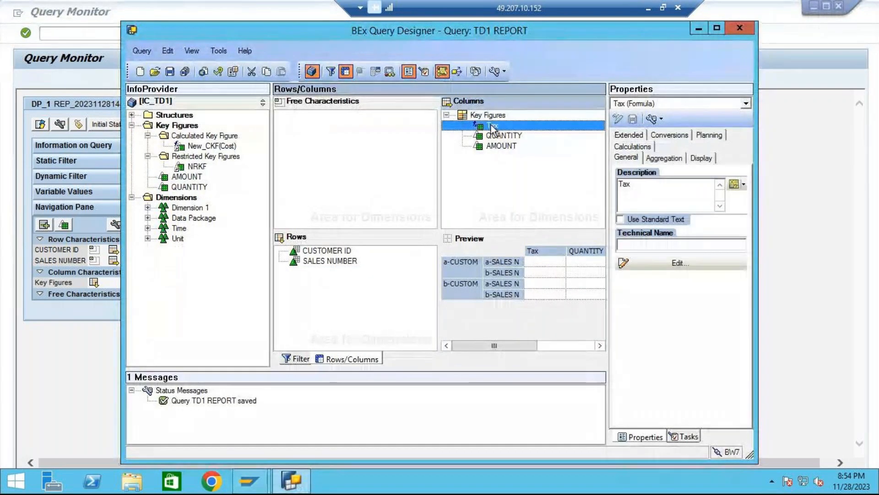
right_click(491, 126)
click(515, 132)
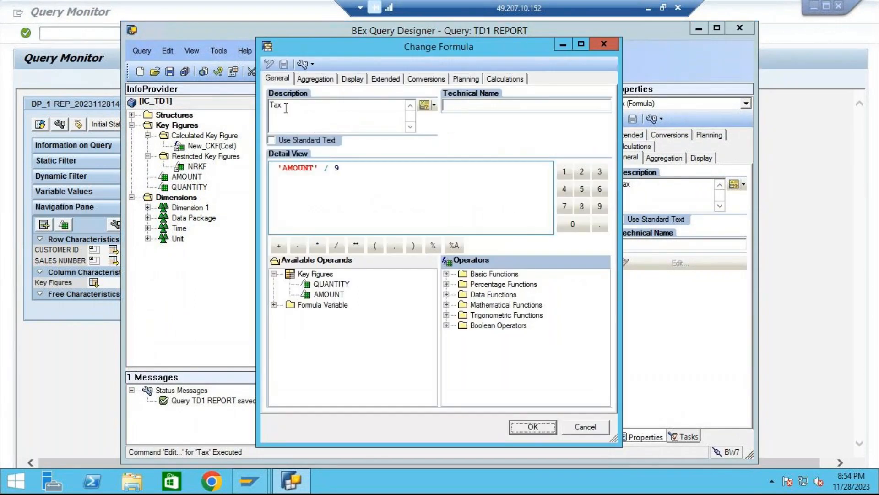
click(606, 43)
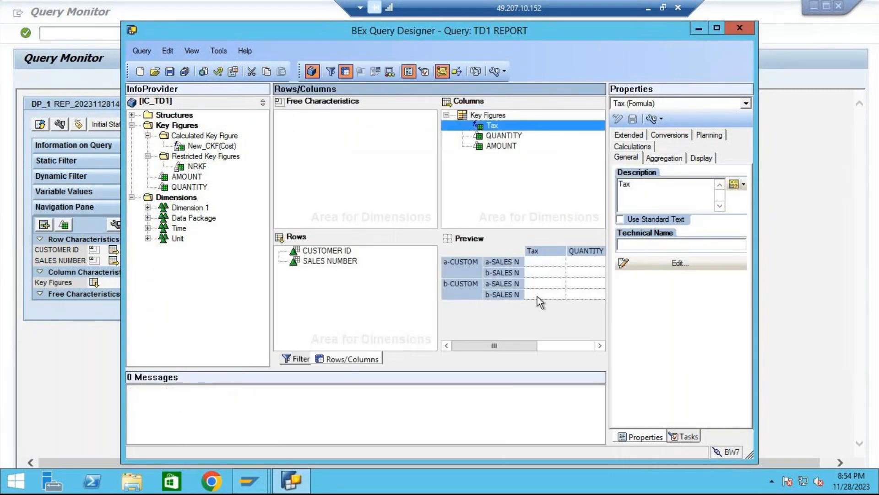
Start a new query on the IC_TD1 InfoCube, saving TD1 REPORT first, and check for New_CKF(Cost) among its calculated key figures.
click(215, 146)
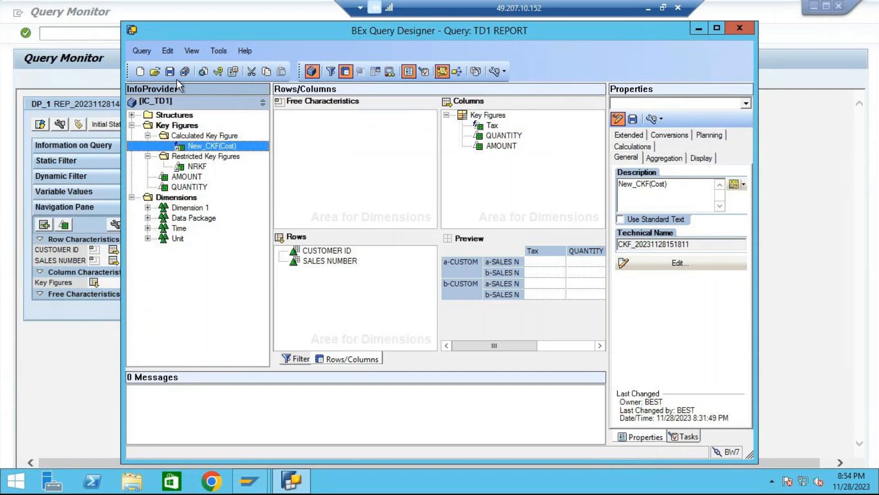
click(141, 72)
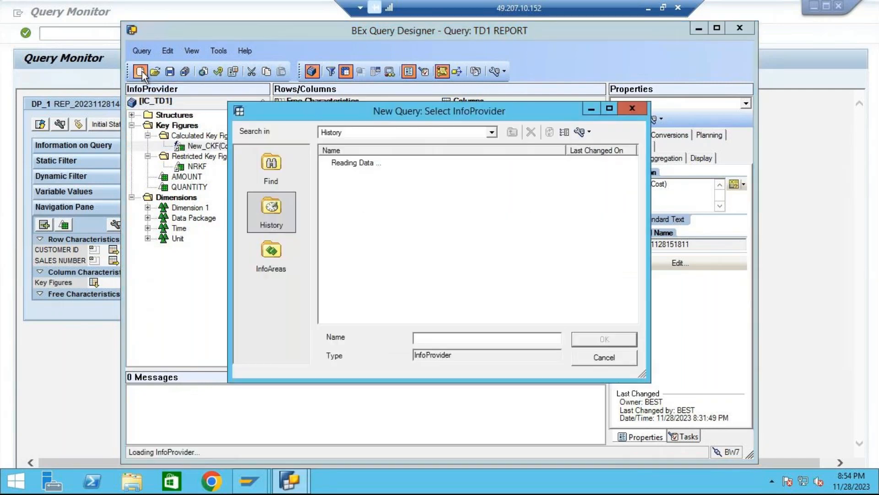
click(364, 163)
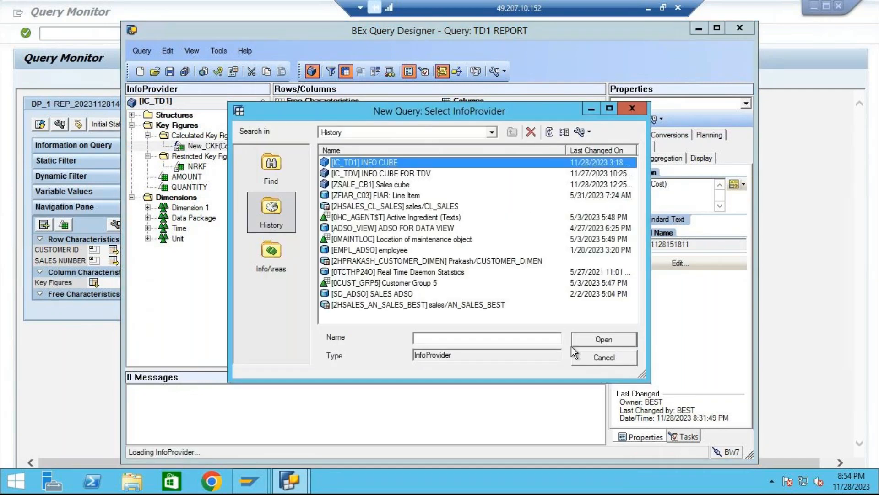
click(613, 339)
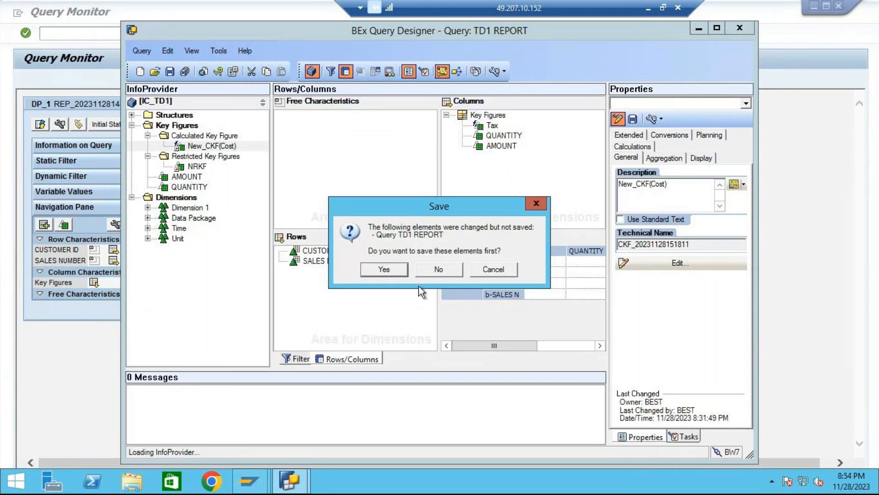
click(394, 269)
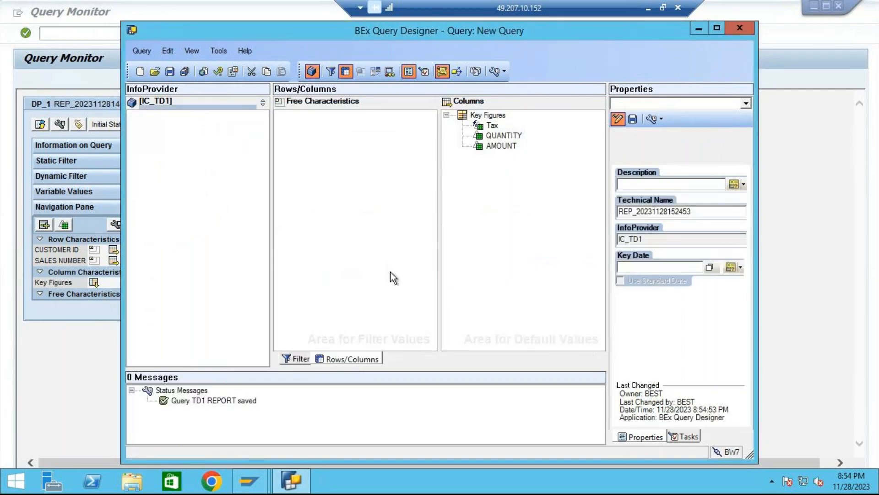
click(366, 362)
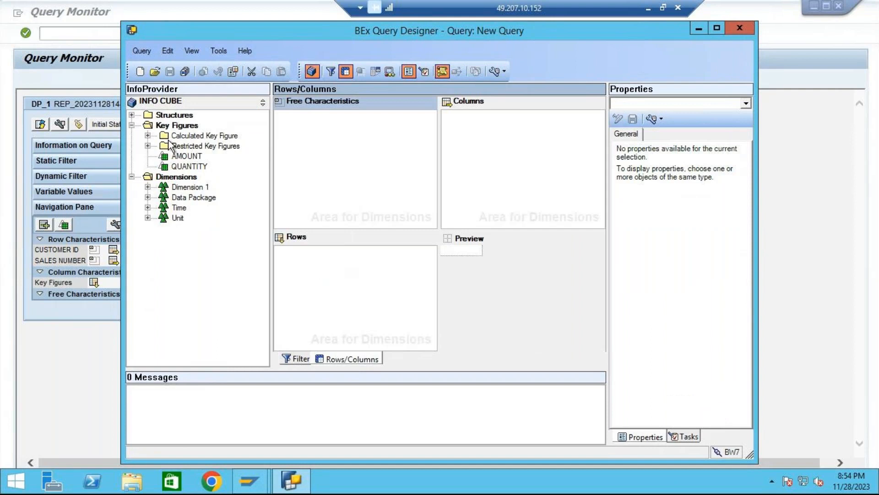
click(148, 136)
click(201, 147)
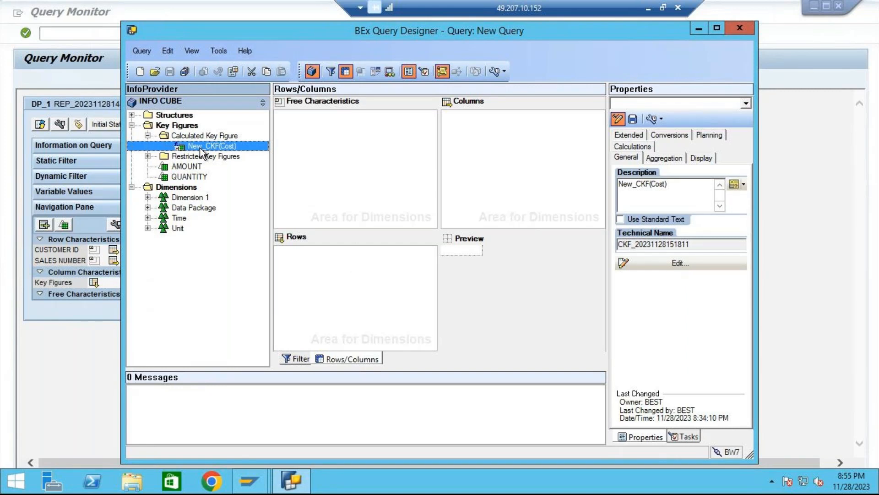
Reopen the TD1 REPORT query and display its rows and columns layout.
click(155, 72)
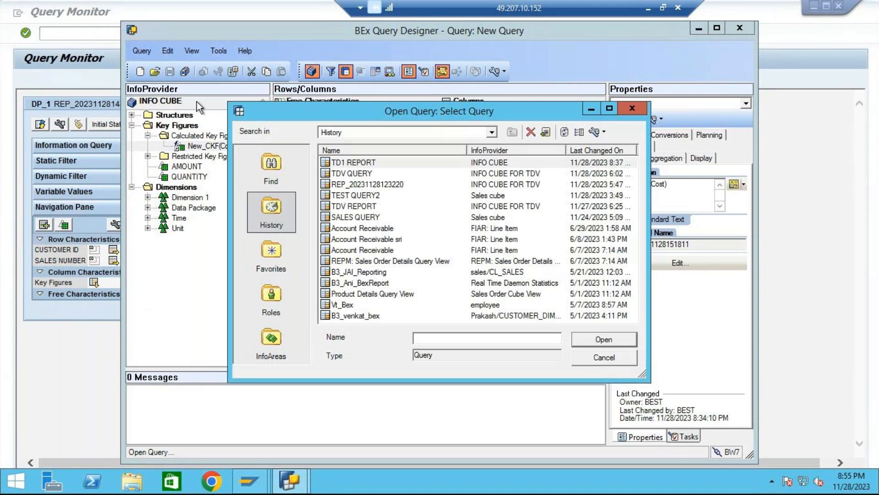
click(348, 163)
click(613, 341)
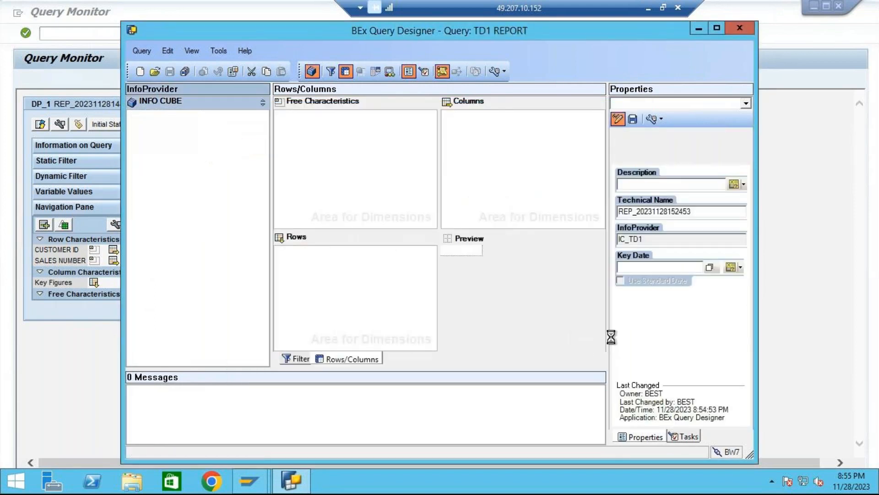
click(350, 359)
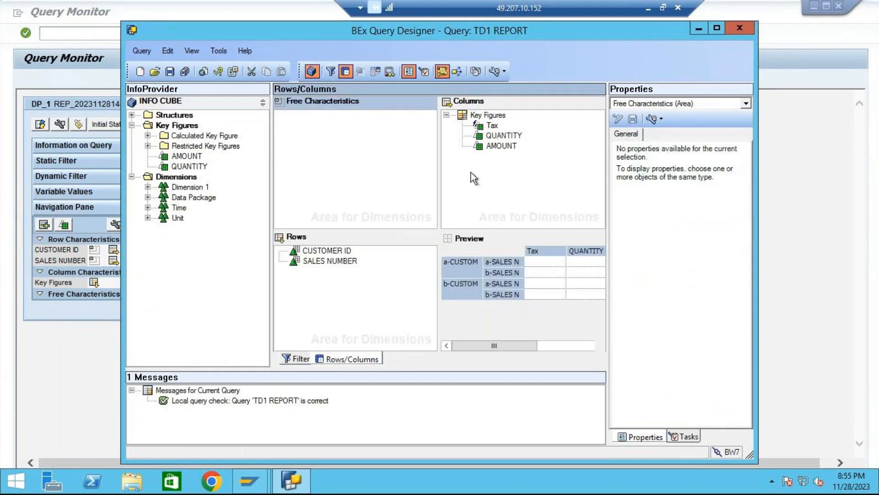
Save the Key Figures structure containing the Tax formula as the reusable structure Stru2, and save the TD1 REPORT query.
click(493, 125)
click(494, 116)
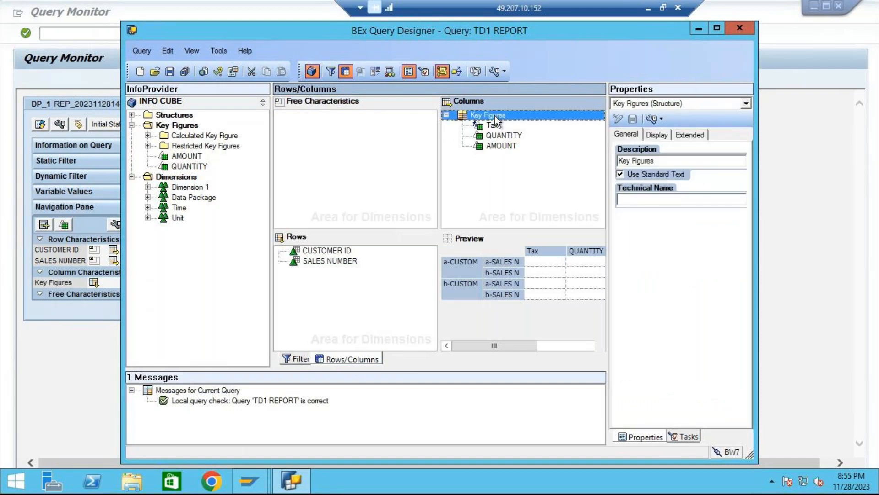
right_click(495, 116)
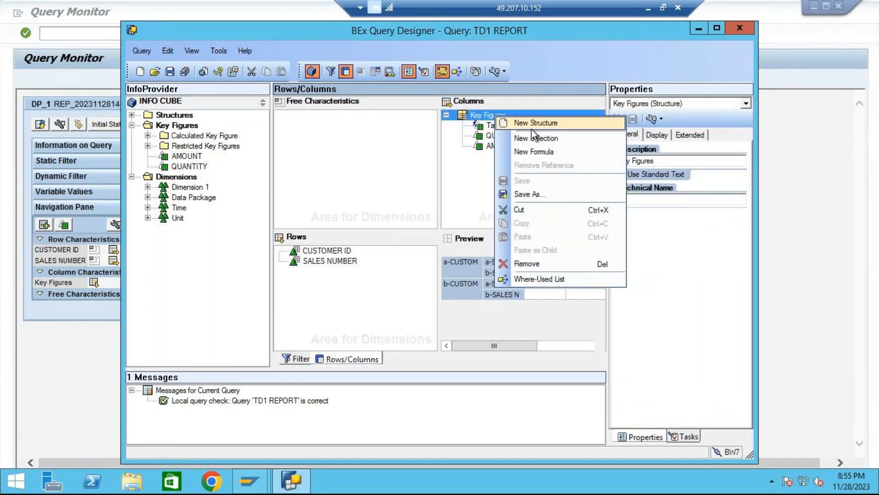
click(532, 195)
text(Stru2)
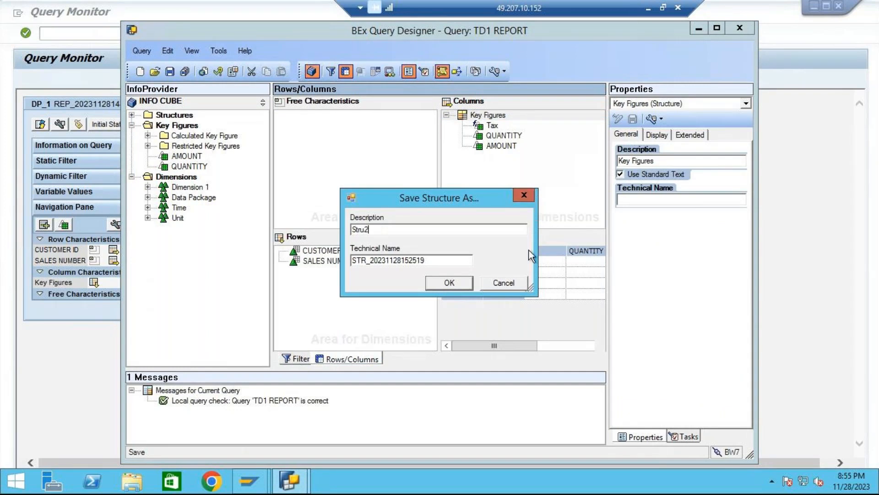
click(458, 285)
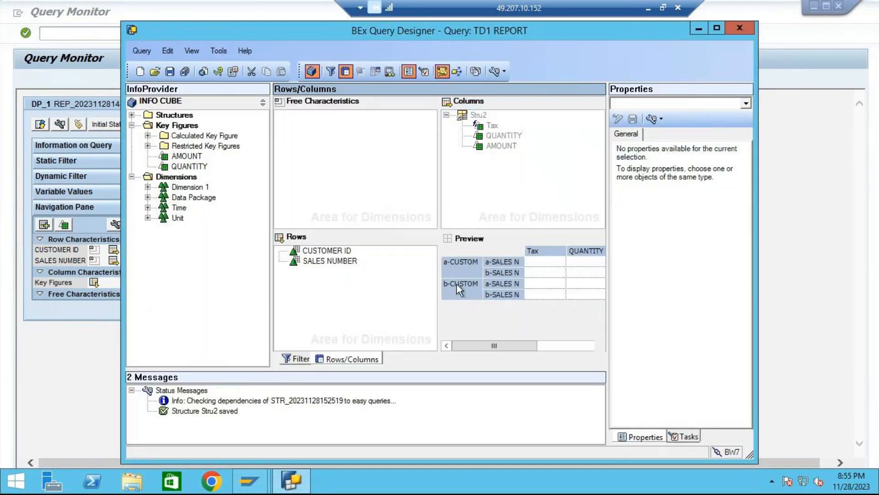
click(170, 71)
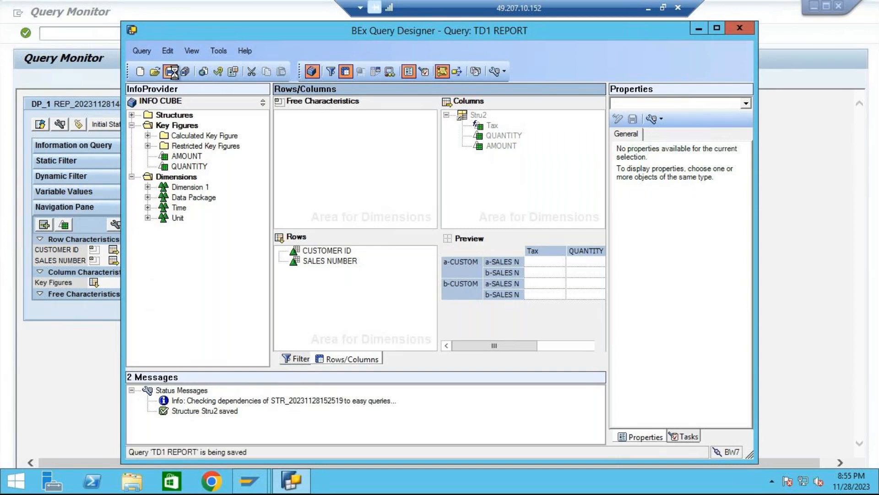
Create a new query on the IC_TD1 InfoCube and place the reusable key figure structure Stru2 in its columns.
click(142, 72)
click(360, 164)
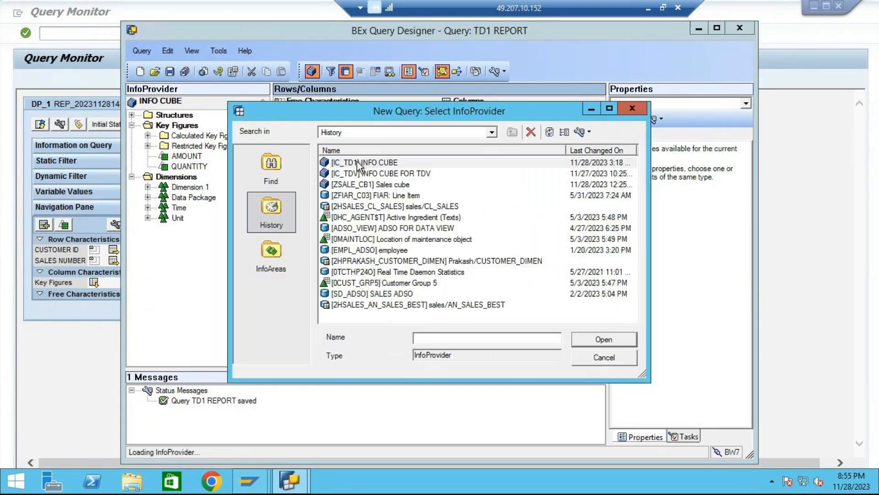
click(624, 339)
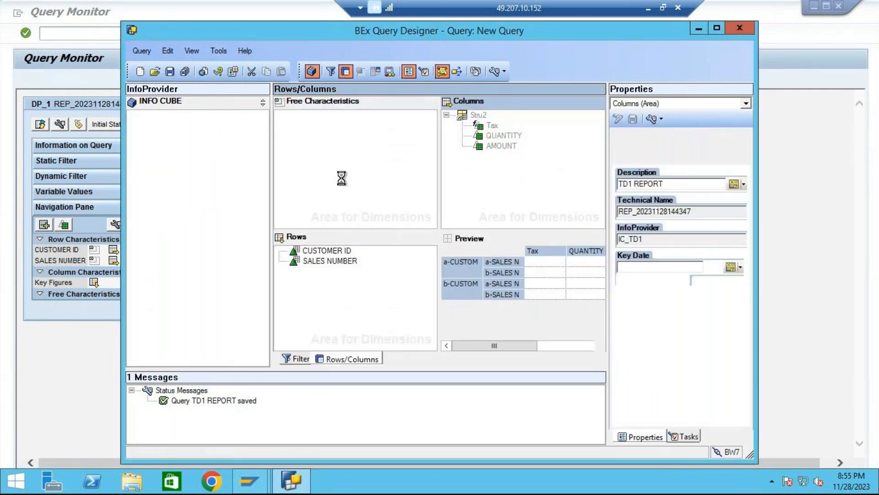
click(360, 358)
click(132, 114)
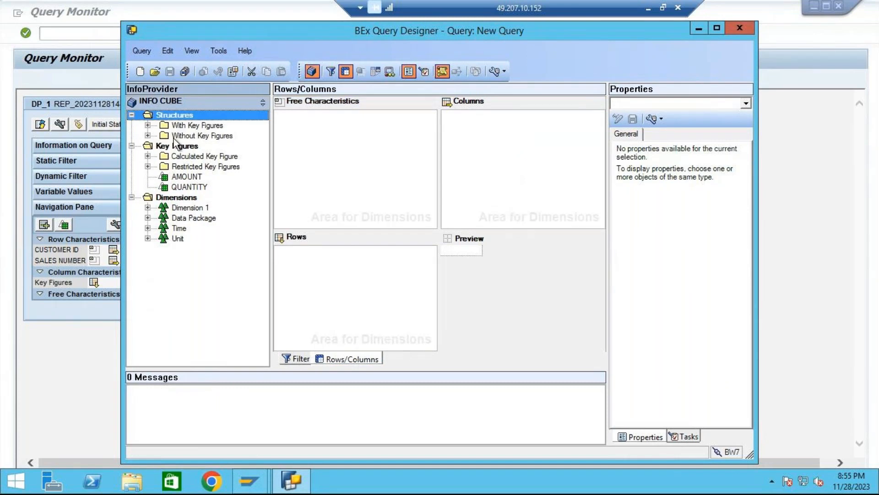
click(148, 126)
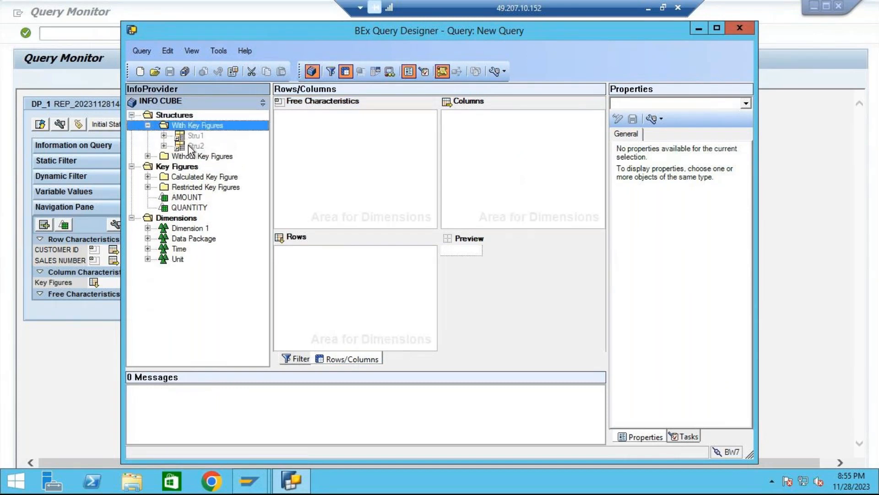
drag(182, 147, 482, 140)
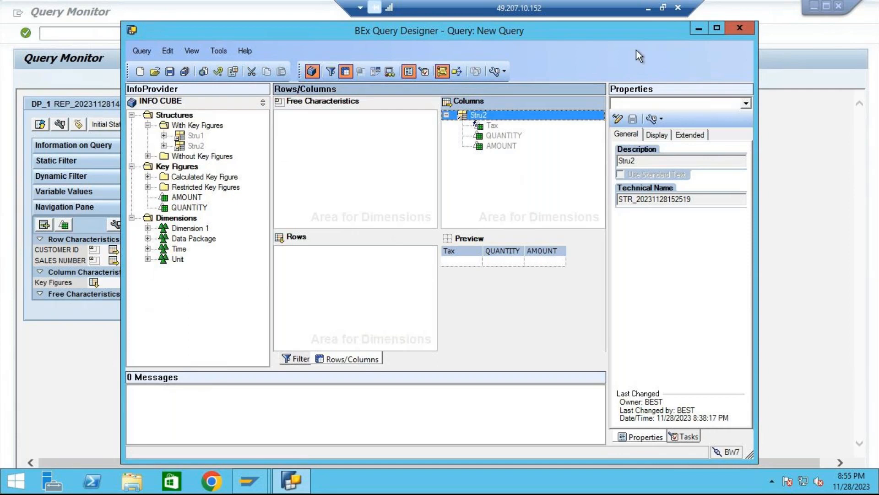
Switch to the Notepad reporting notes and review the Calculated KF section, highlighting its definition and each bullet point.
click(649, 8)
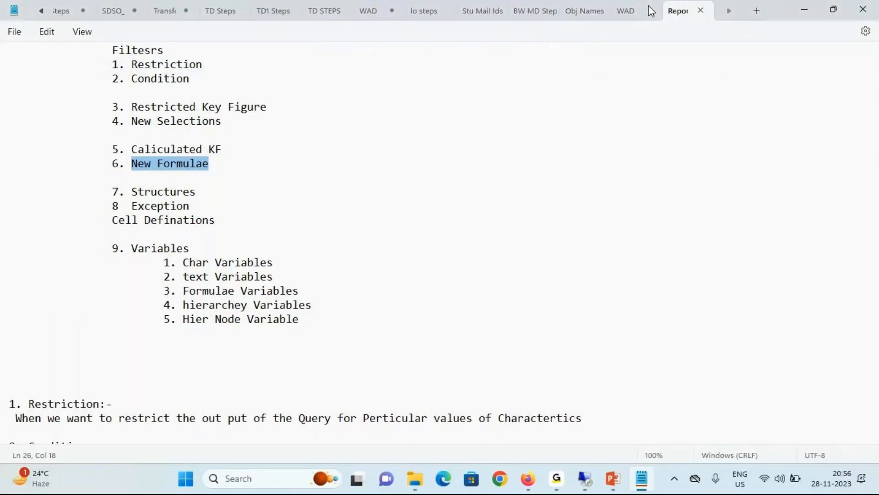
click(642, 479)
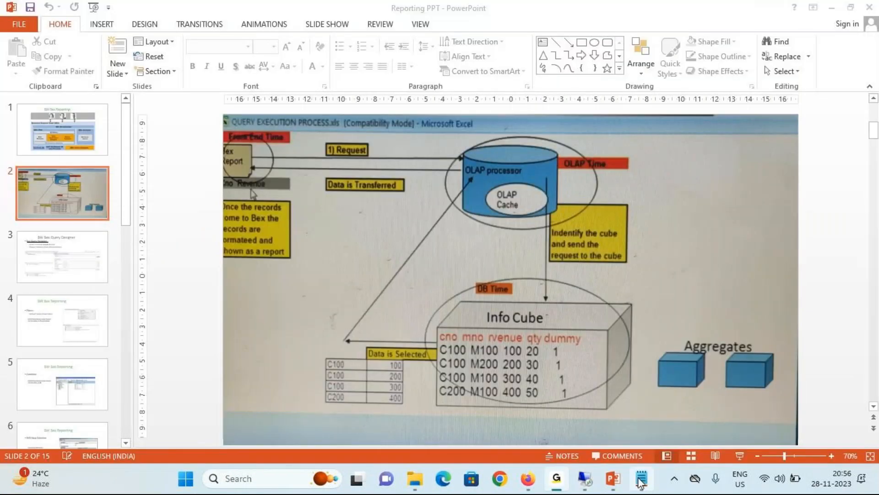
mouse_move(642, 479)
click(643, 479)
scroll(246, 266, down, 13)
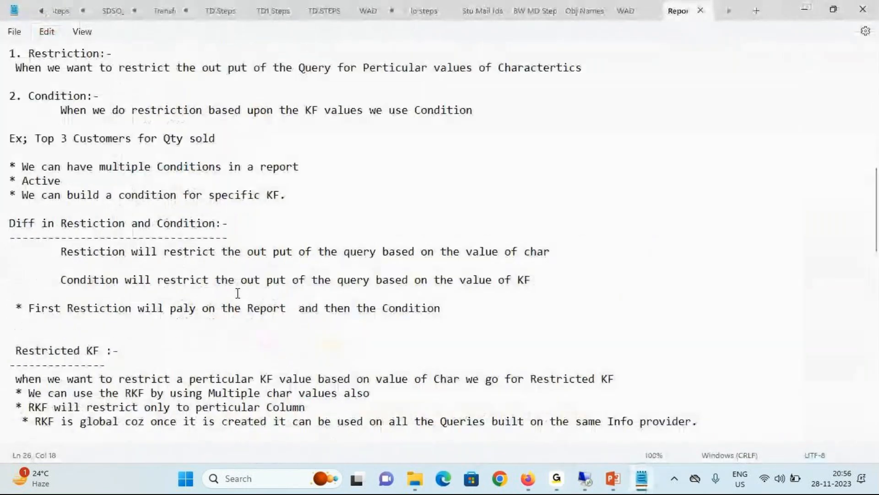
scroll(233, 300, down, 6)
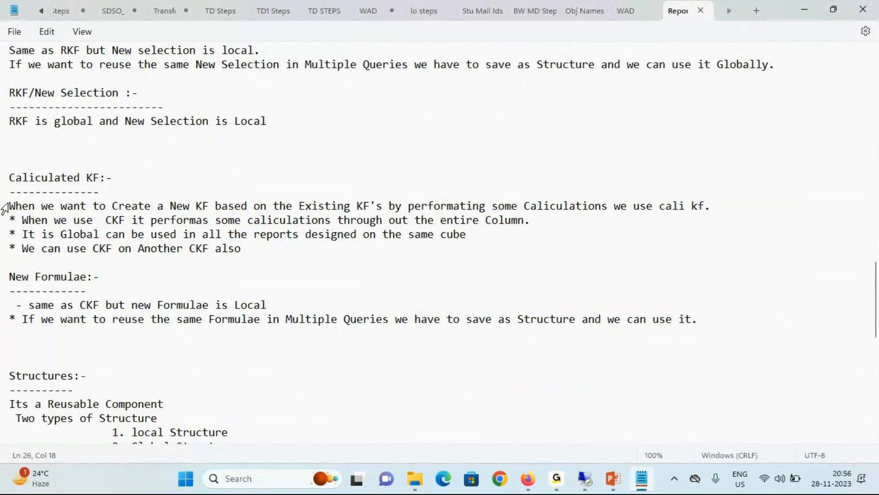
drag(9, 205, 707, 206)
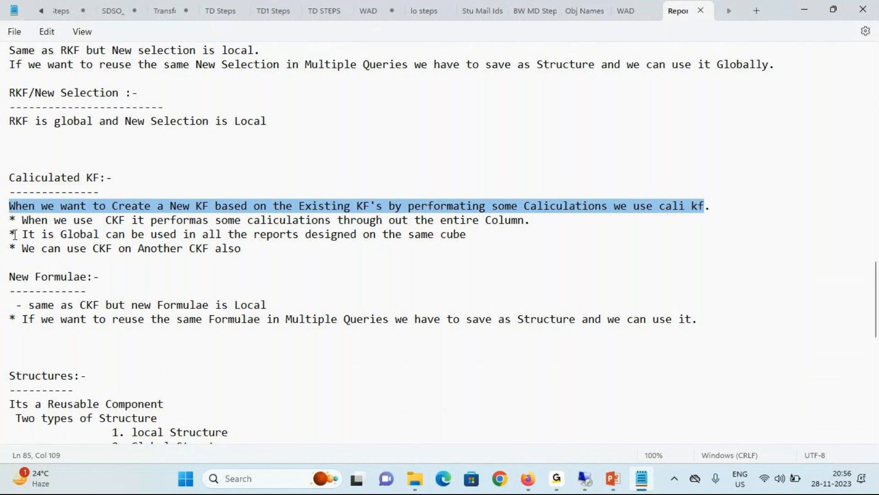
click(21, 221)
drag(22, 221, 525, 219)
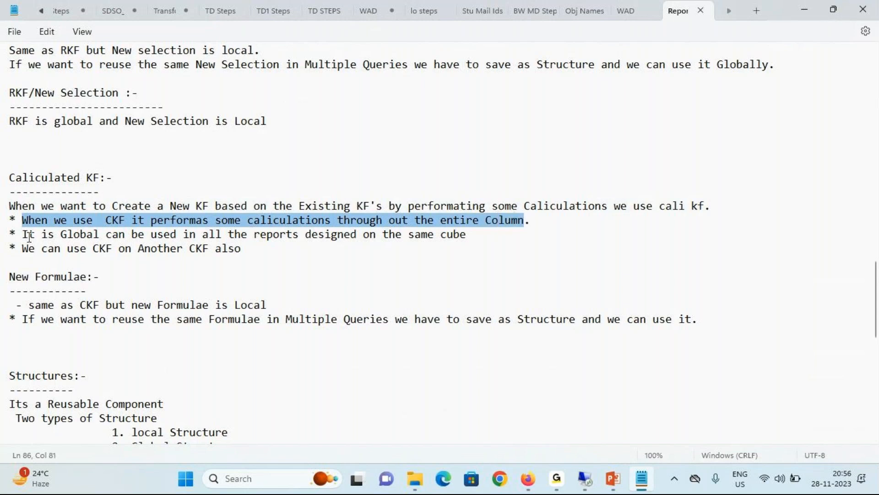
drag(25, 234, 475, 234)
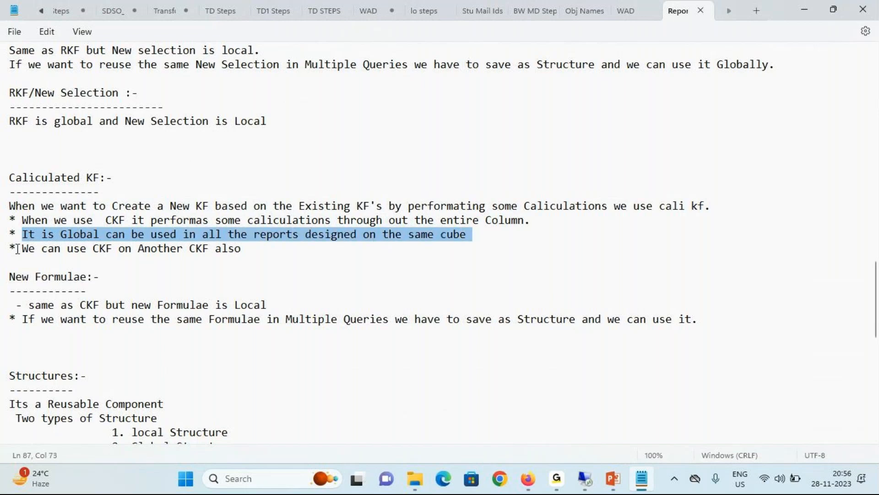
drag(22, 248, 245, 248)
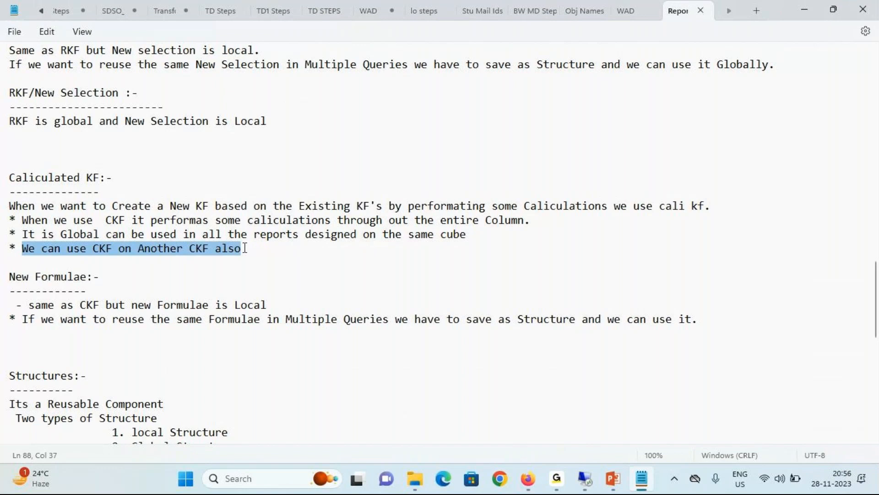
Review the New Formulae notes, highlighting the comparison with CKF and the point about reuse through a structure.
click(67, 276)
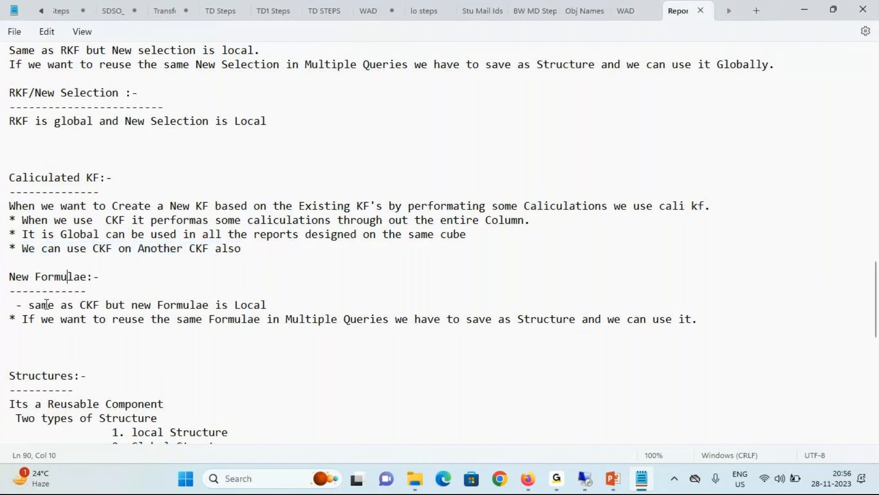
drag(29, 305, 272, 304)
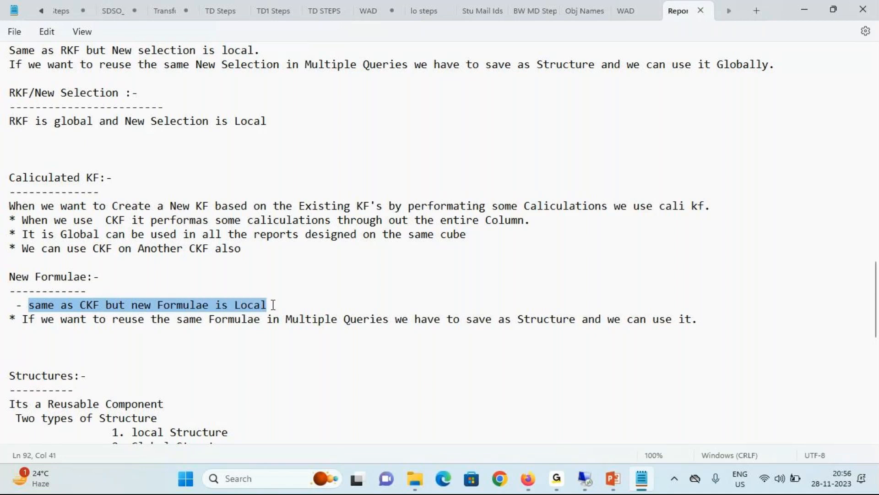
drag(22, 319, 716, 319)
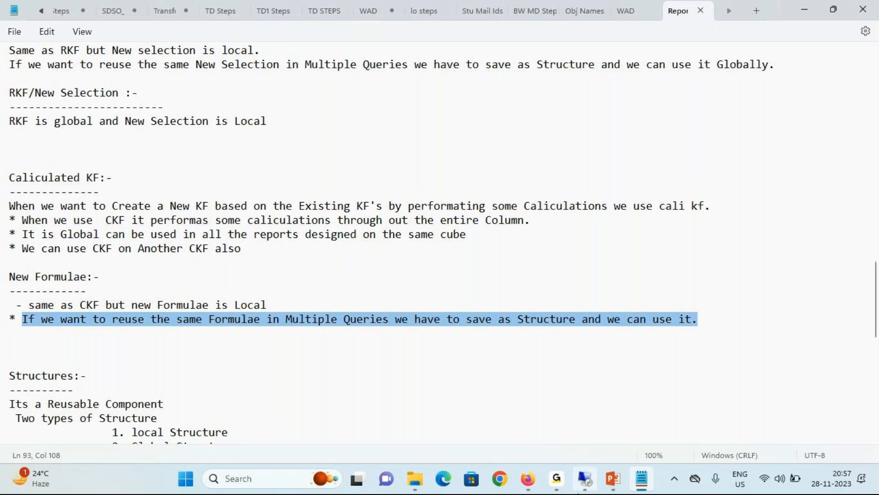
Switch back to BEx Query Designer and add a new structure to the query's rows.
mouse_move(585, 479)
click(608, 431)
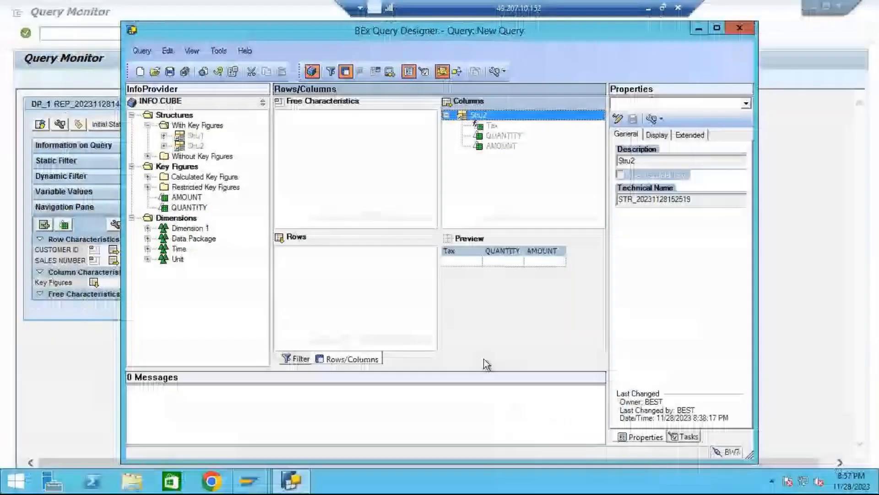
right_click(340, 262)
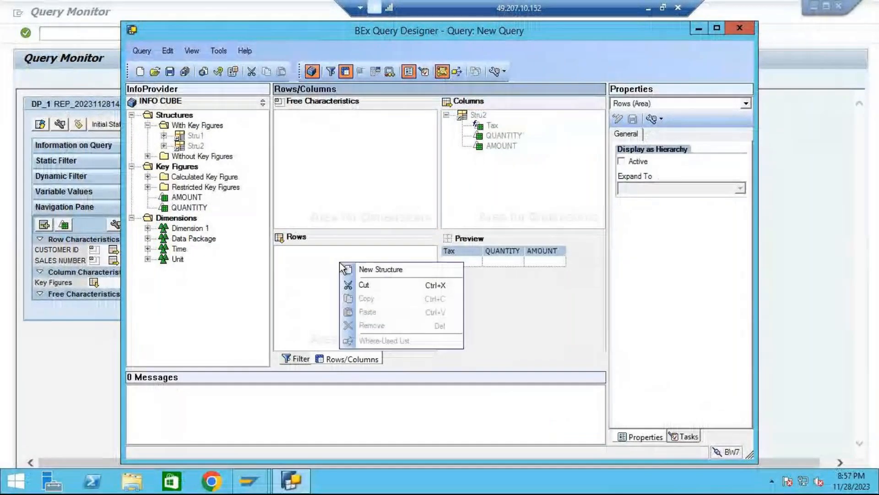
click(371, 271)
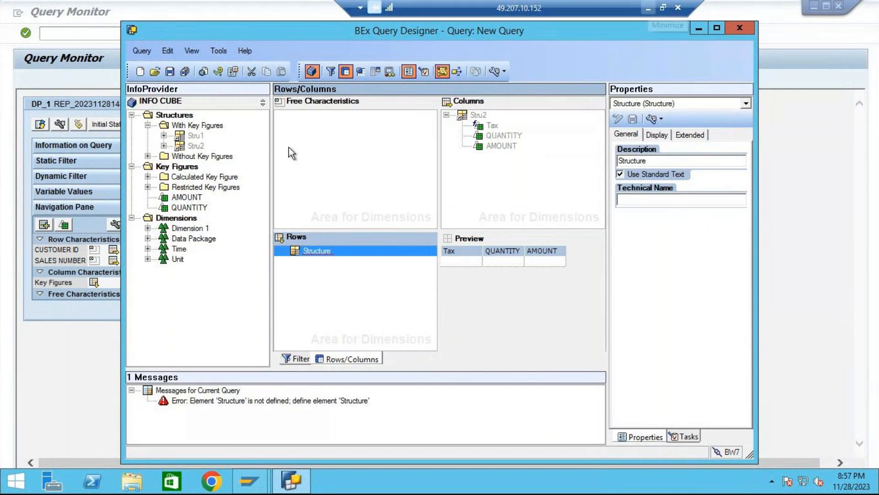
right_click(320, 253)
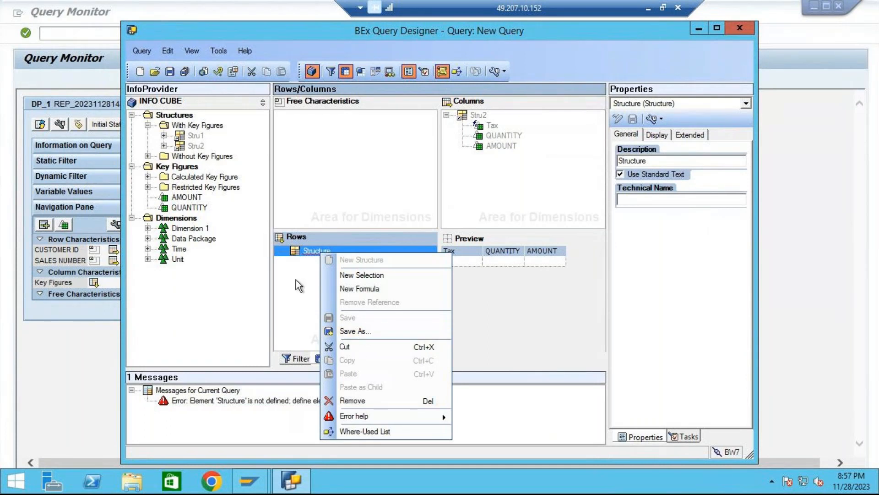
click(309, 281)
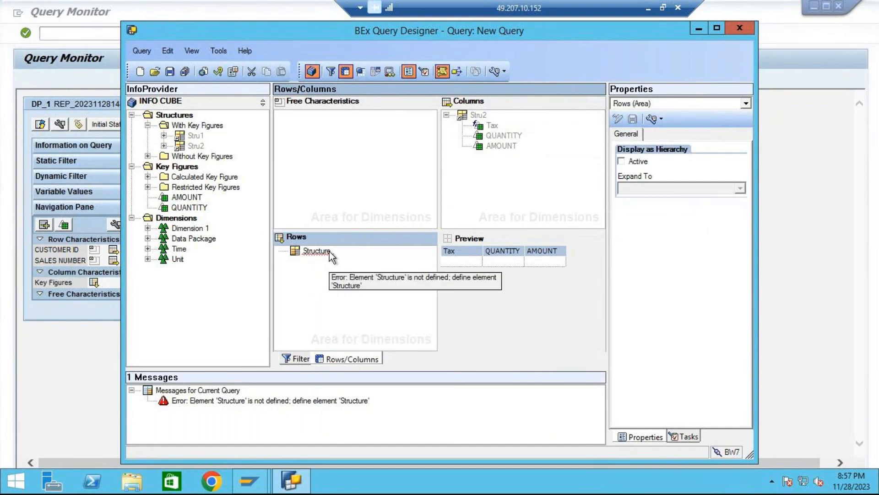
Switch to the Notepad notes and review the Structures section, highlighting the lines on global definition, reuse within the Info Provider and local scope.
click(647, 14)
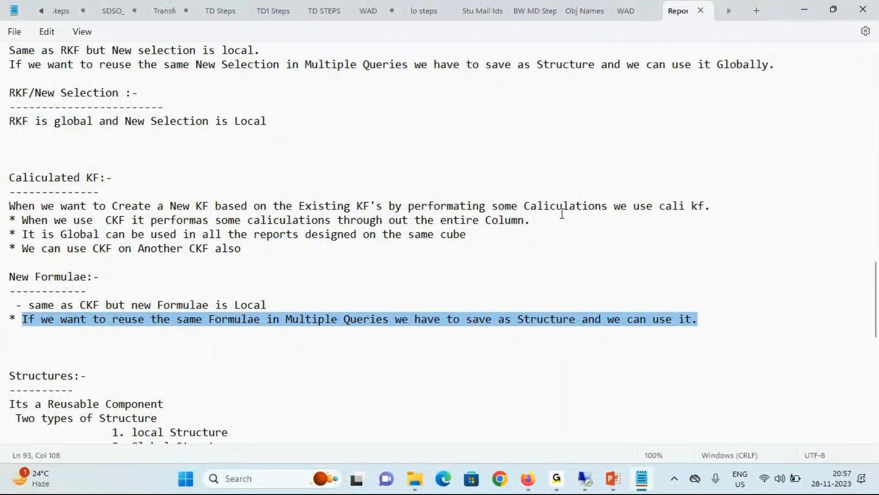
scroll(122, 341, down, 2)
scroll(121, 341, down, 1)
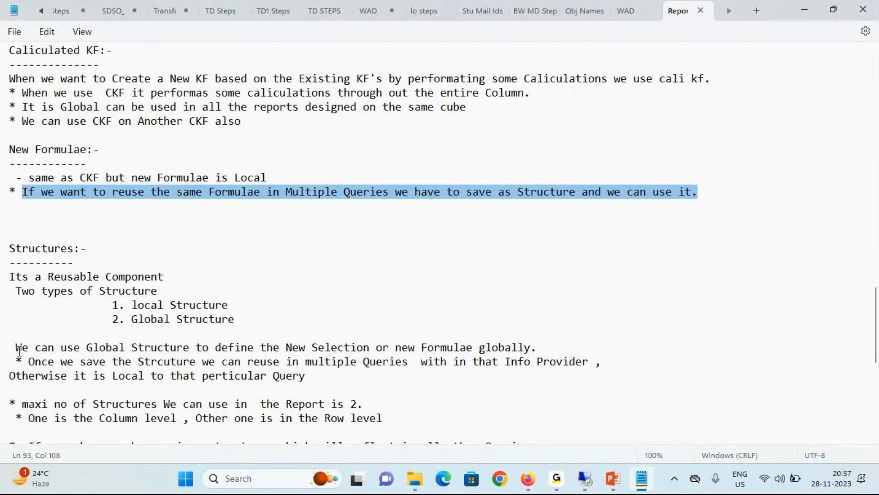
drag(19, 350, 534, 346)
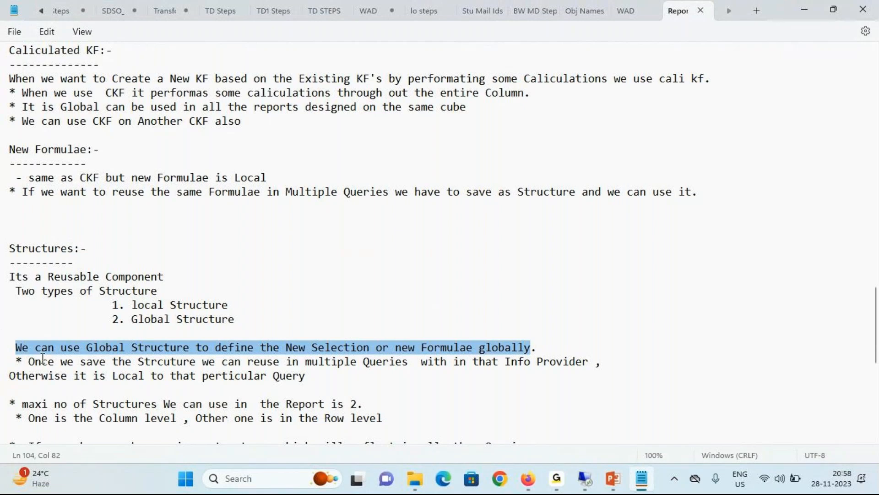
drag(29, 365, 597, 361)
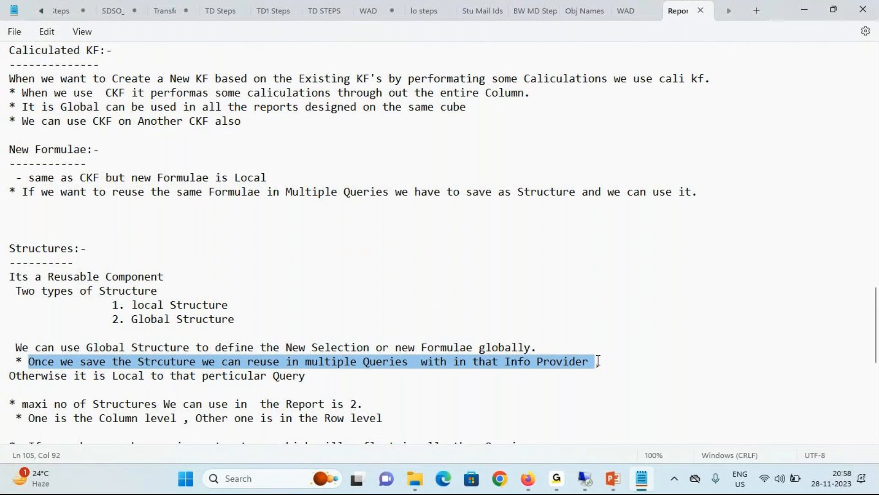
triple_click(6, 379)
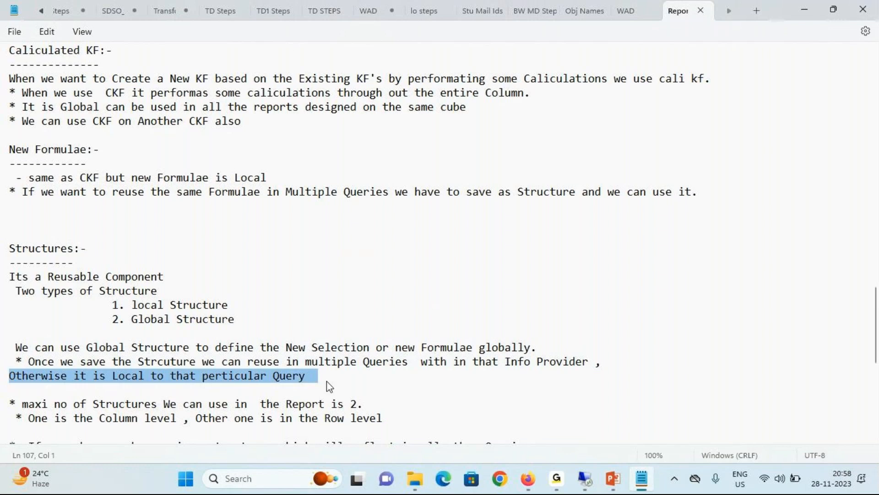
Compare the query's row and column structures with the notes, highlighting the lines on the maximum number of structures and their column and row levels.
click(585, 479)
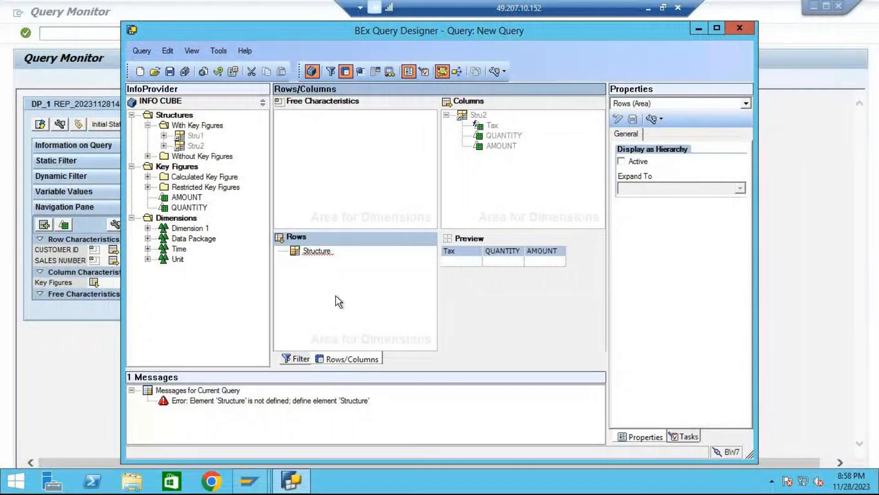
click(509, 174)
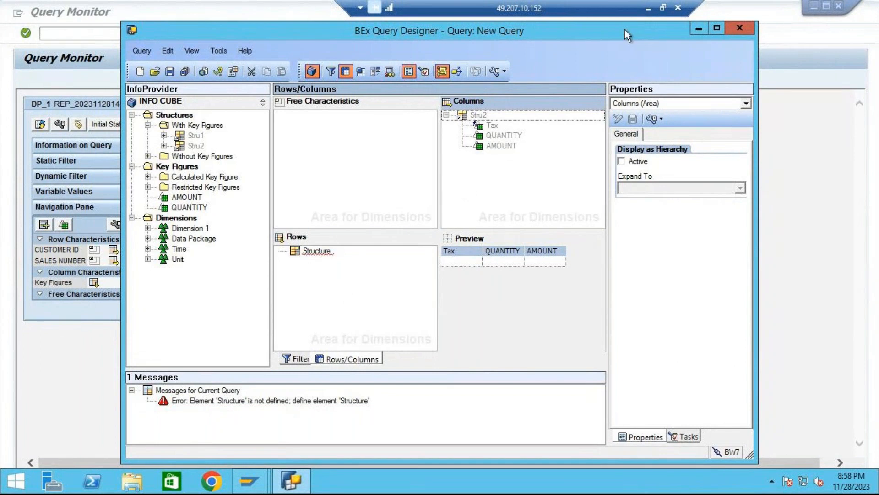
click(646, 9)
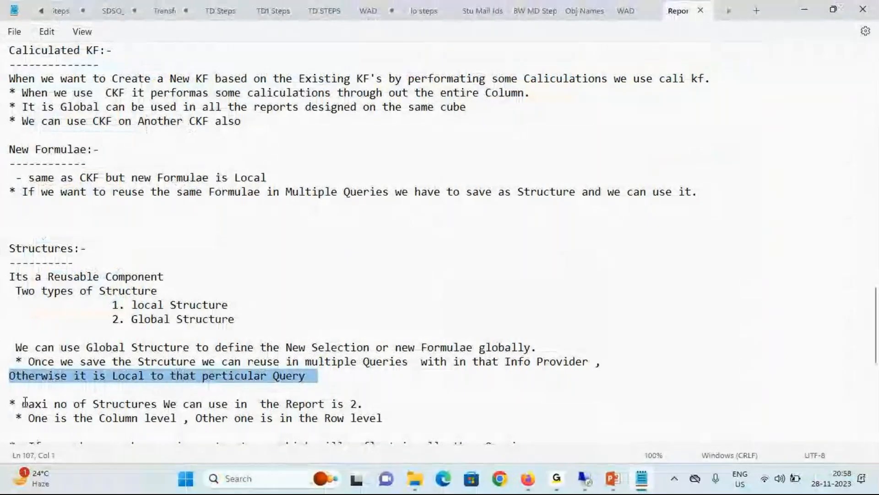
drag(23, 402, 366, 402)
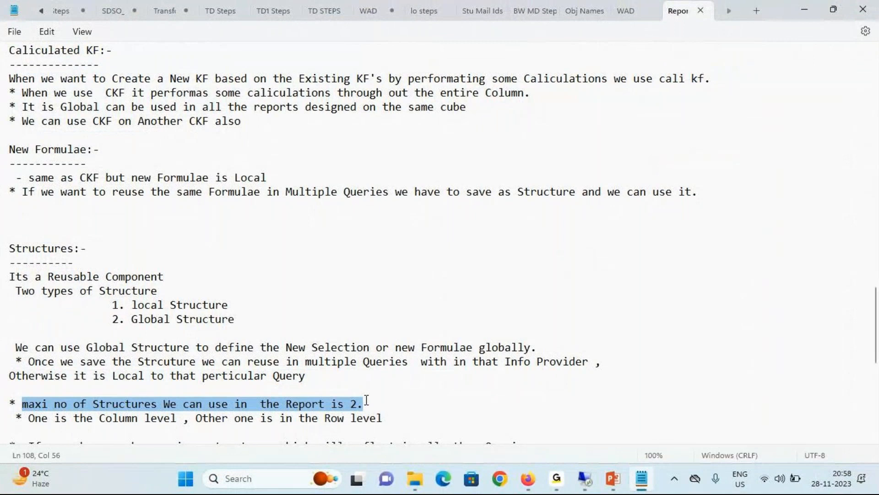
scroll(367, 400, down, 4)
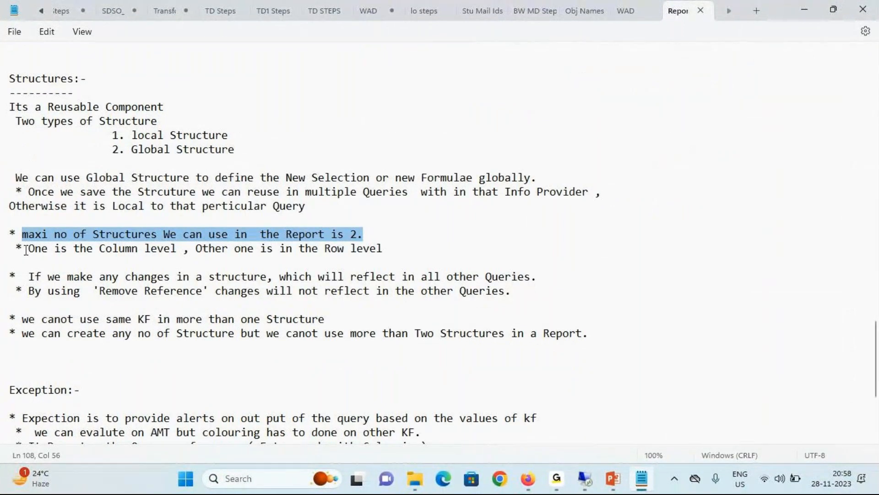
drag(27, 248, 374, 248)
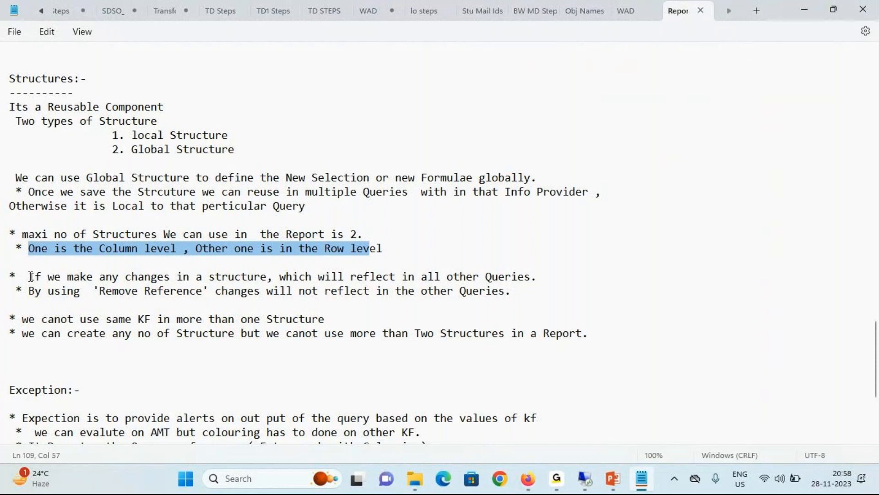
Highlight the notes on using the same KF in several structures, the number of structures per report, and structure changes reflecting in other queries.
drag(22, 319, 335, 319)
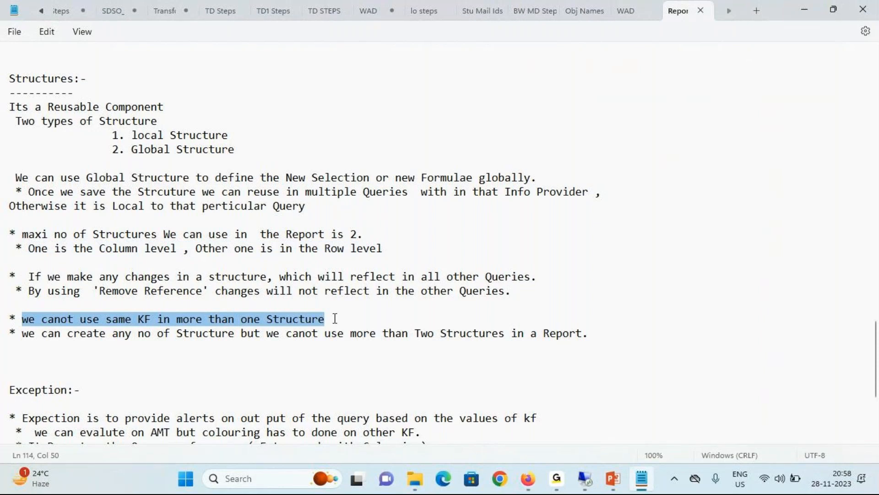
drag(23, 333, 583, 333)
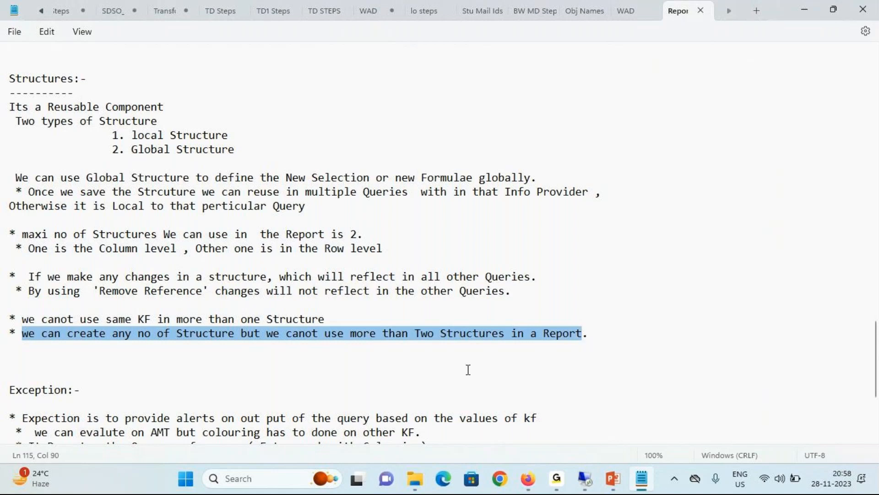
drag(29, 277, 531, 275)
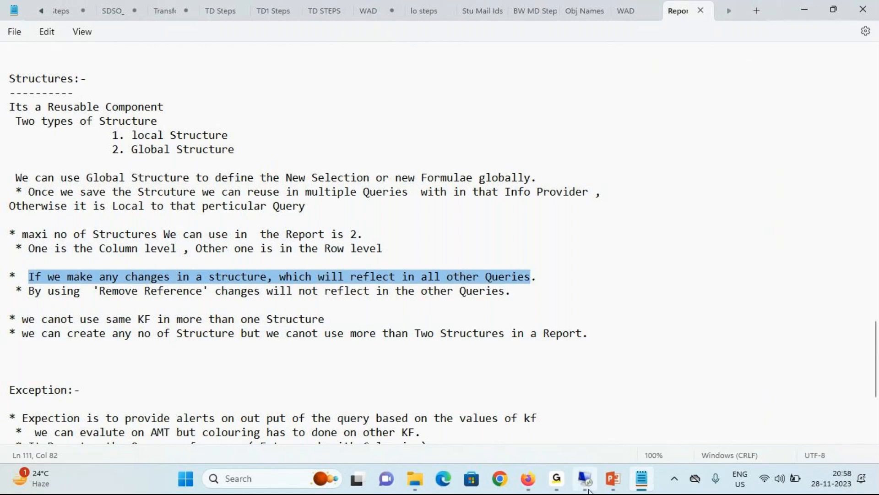
Switch to BEx Query Designer and look up the Remove Reference option for Stru2 in the columns.
mouse_move(586, 482)
click(587, 431)
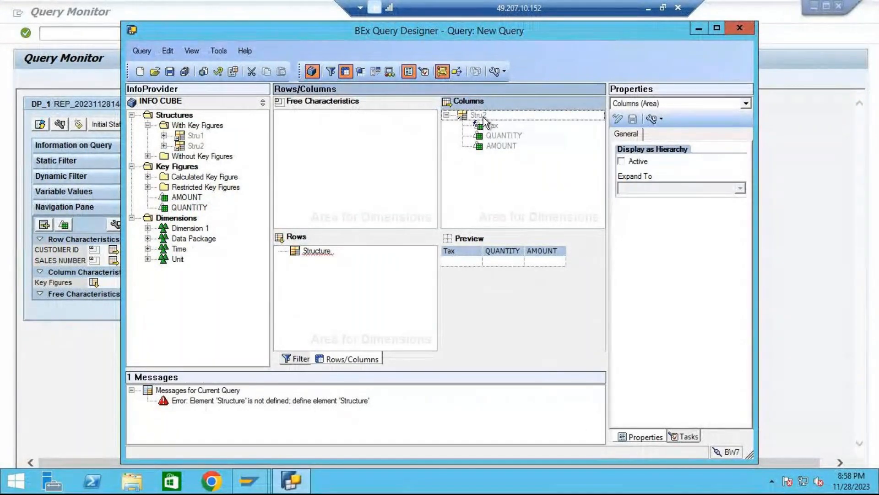
right_click(485, 122)
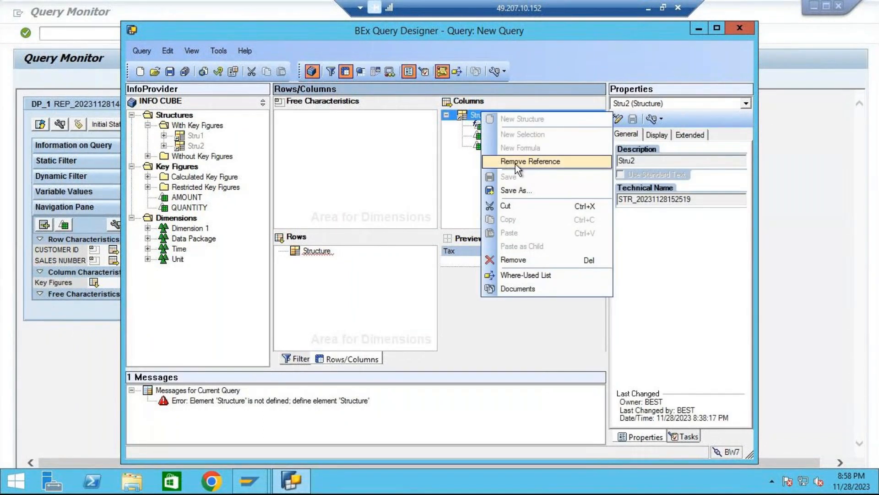
click(457, 186)
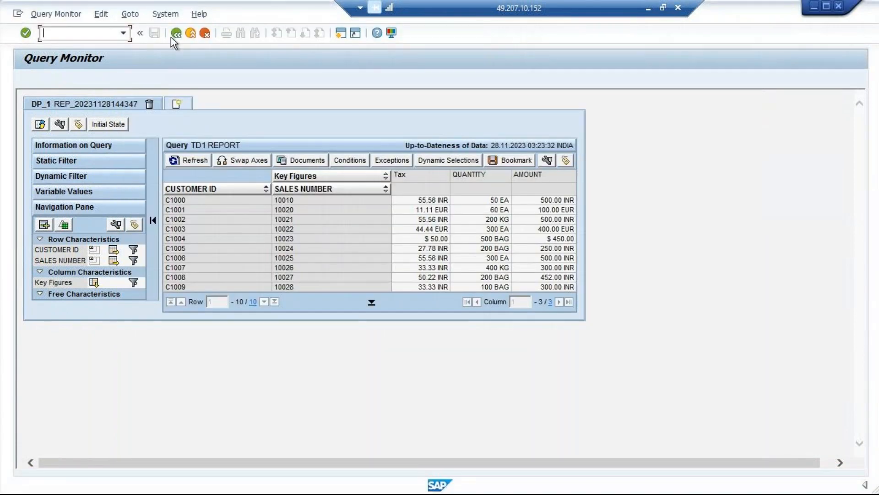
Leave the TD1 REPORT output in Query Monitor, return to BEx Query Designer and remove QUANTITY from Stru2 in the columns.
click(175, 34)
mouse_move(291, 481)
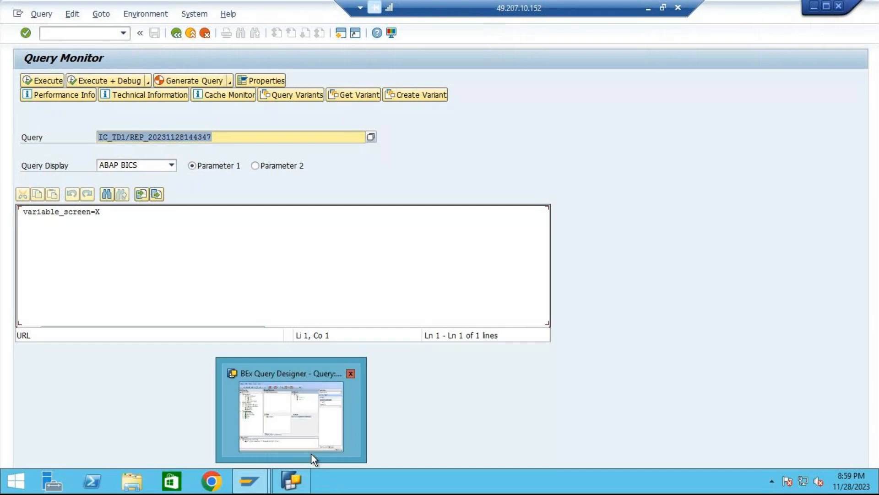
click(331, 416)
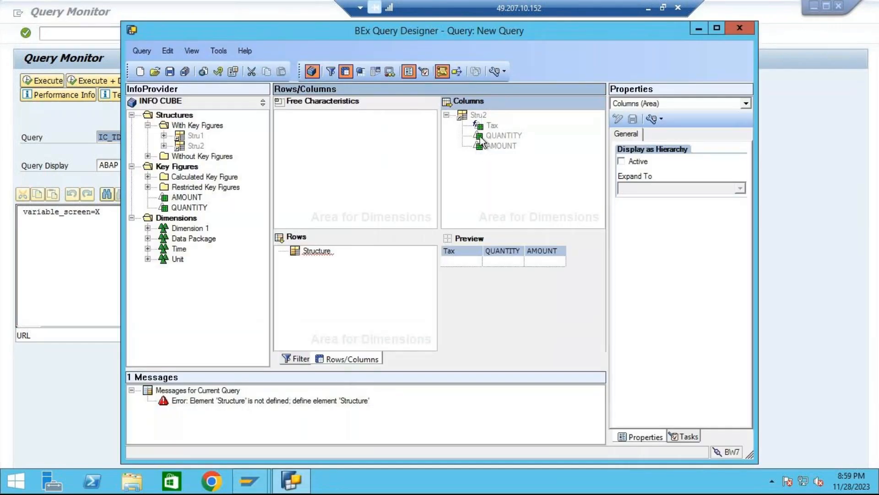
drag(481, 138, 187, 162)
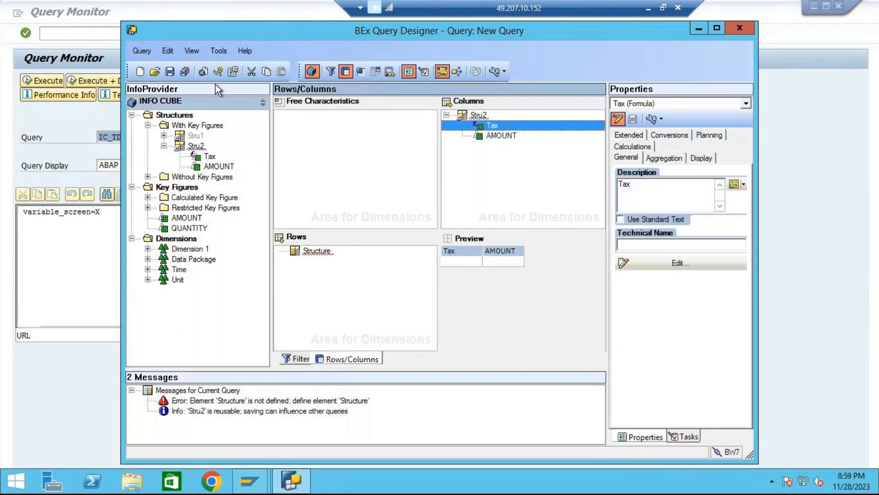
click(169, 72)
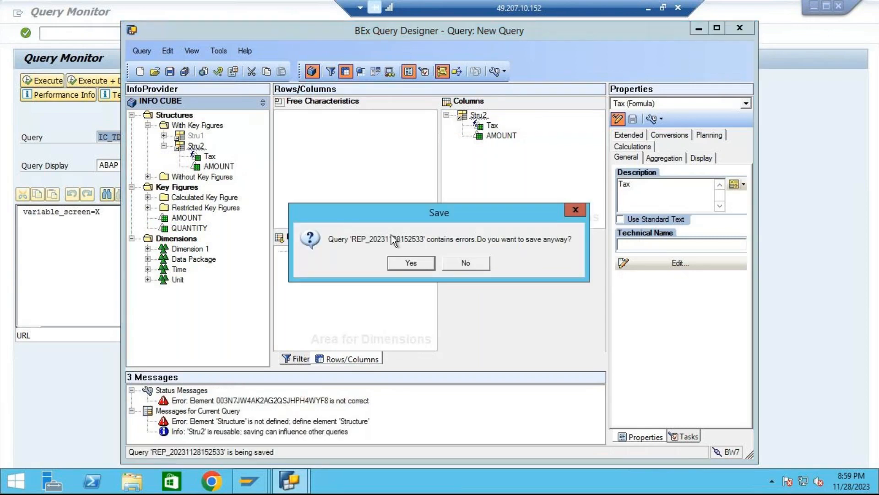
click(411, 263)
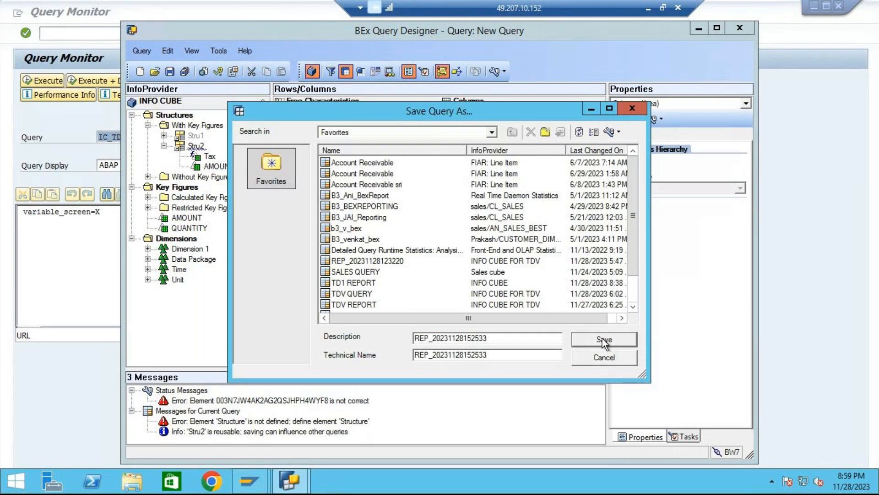
click(616, 357)
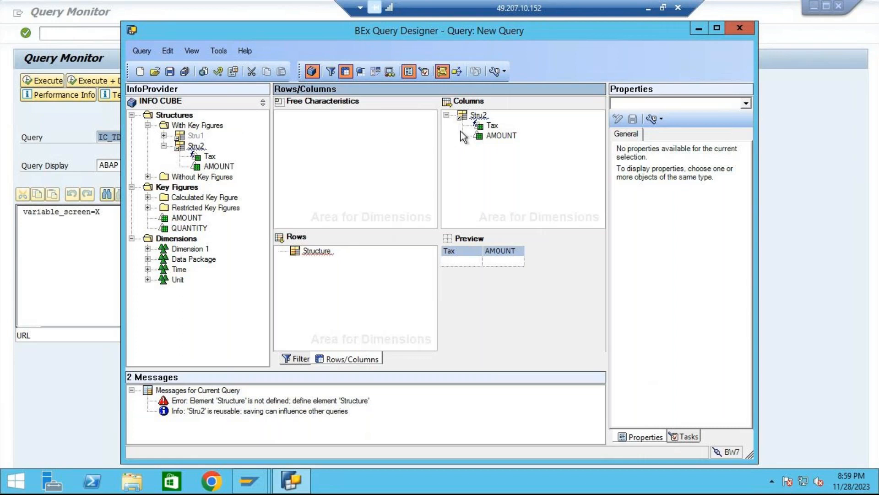
click(154, 73)
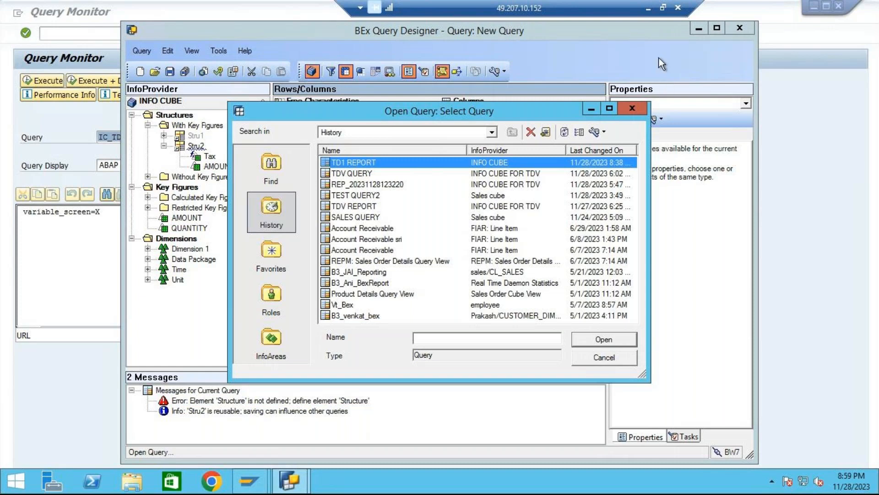
click(600, 357)
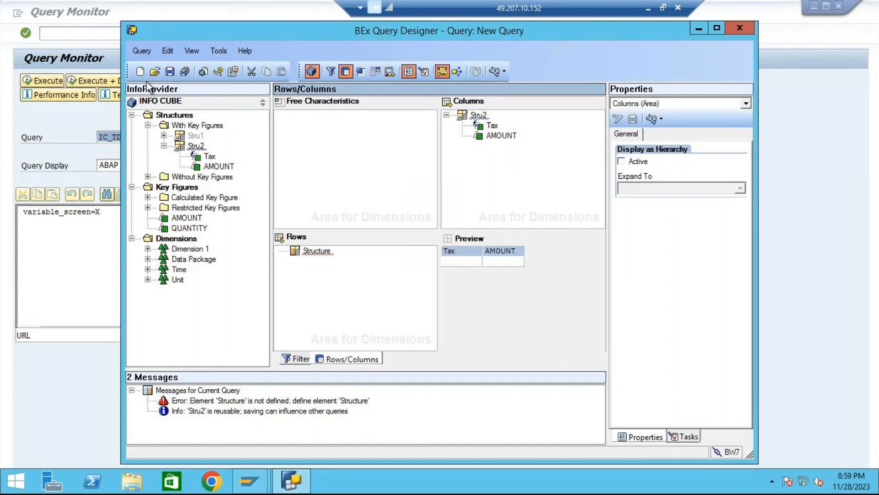
click(169, 71)
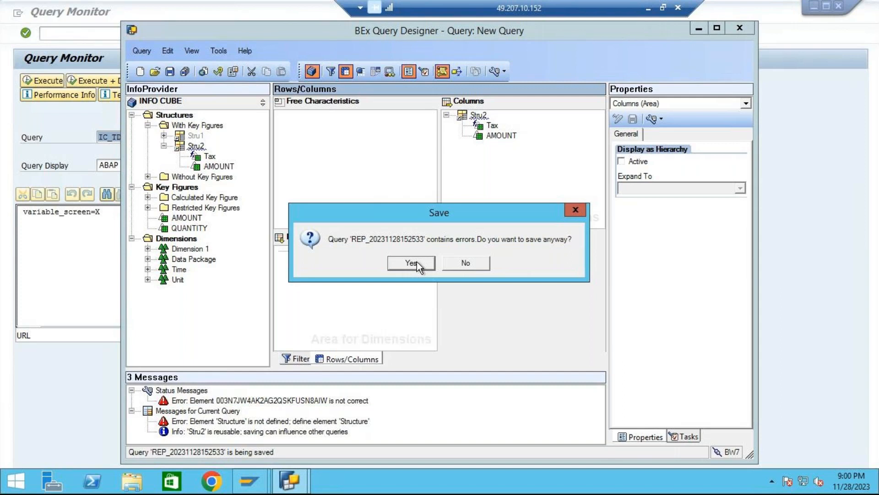
click(474, 261)
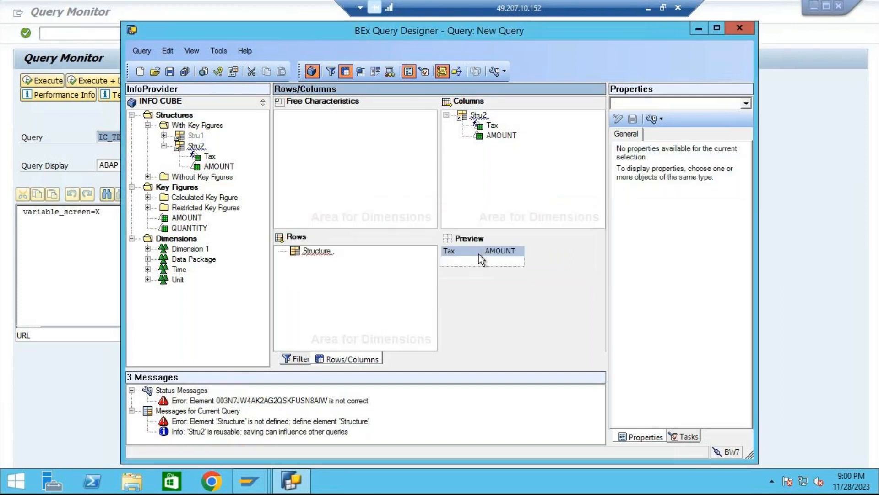
Remove the reference from Stru2 in the columns so it is detached from the reusable structure.
click(482, 116)
right_click(481, 115)
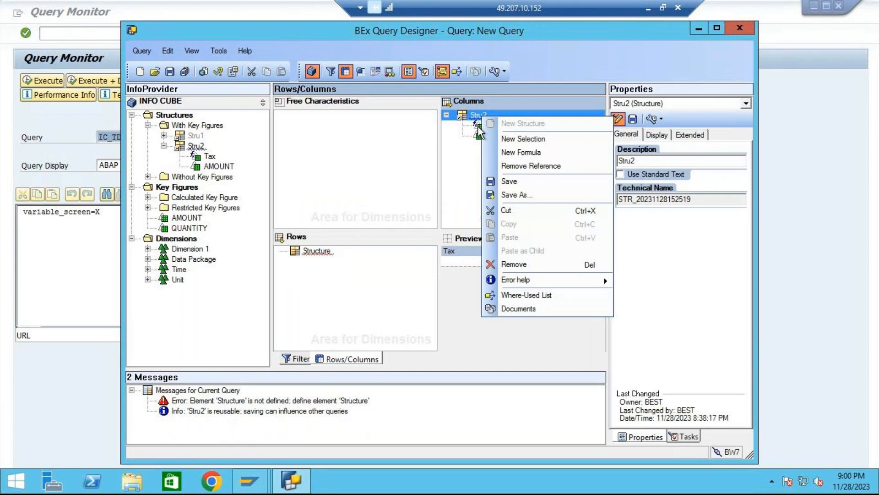
click(521, 166)
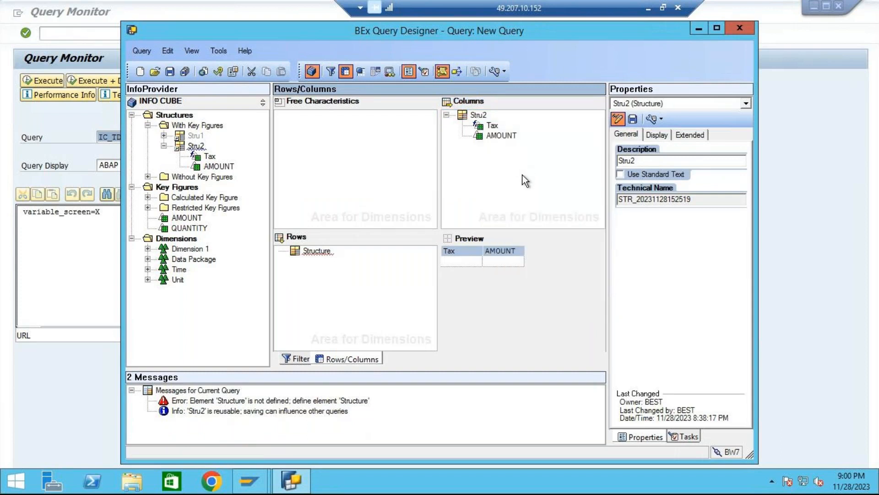
Save the new query despite its errors with the description TD1 REPORT11, saving the changed structure Stru2 as well.
click(169, 71)
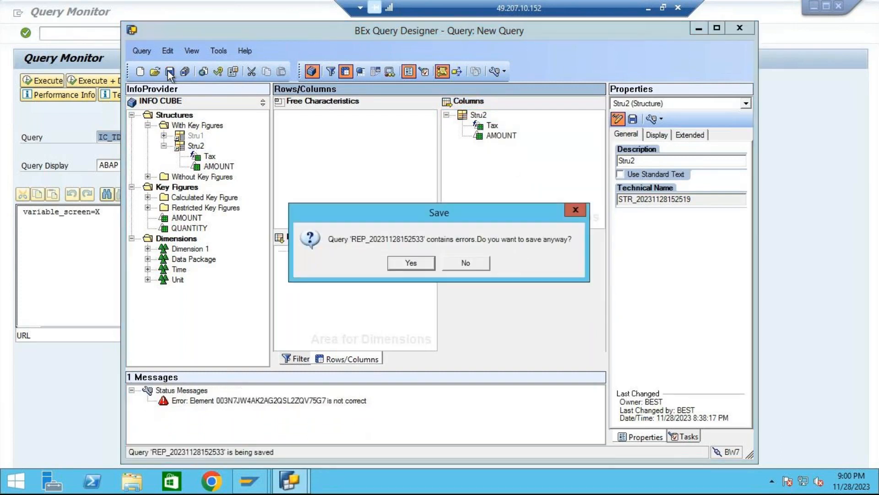
click(405, 258)
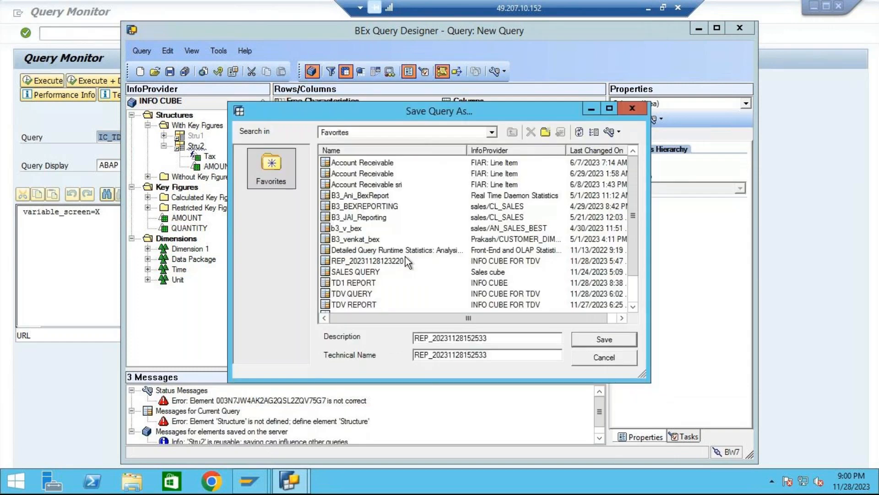
drag(502, 341, 325, 339)
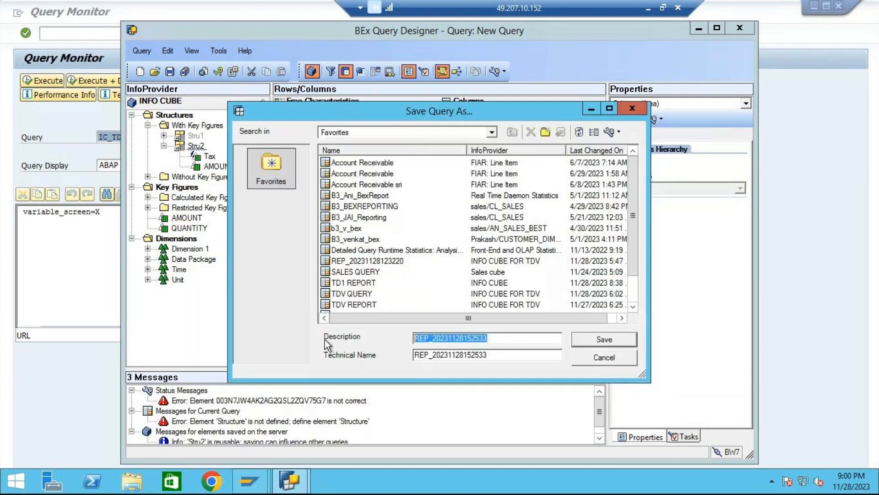
text(td2)
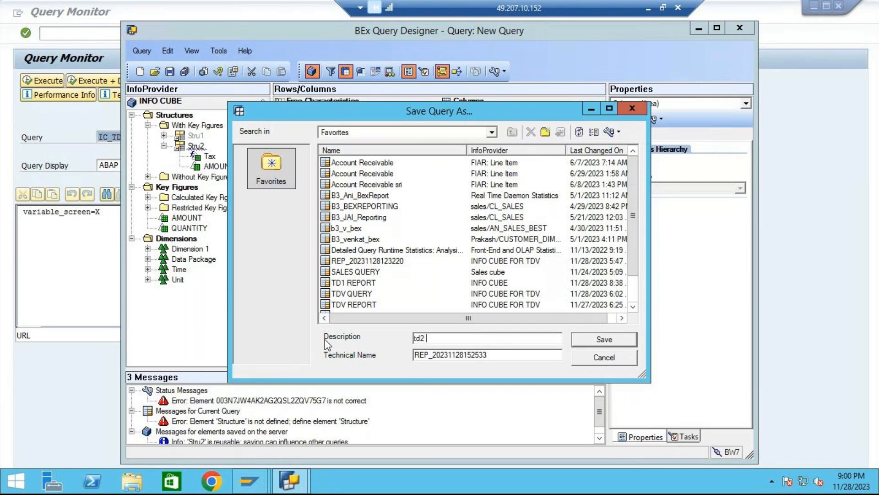
key(BackSpace)
key(BackSpace)
key(BackSpace)
key(BackSpace)
text(TD1 REPORT11)
click(624, 339)
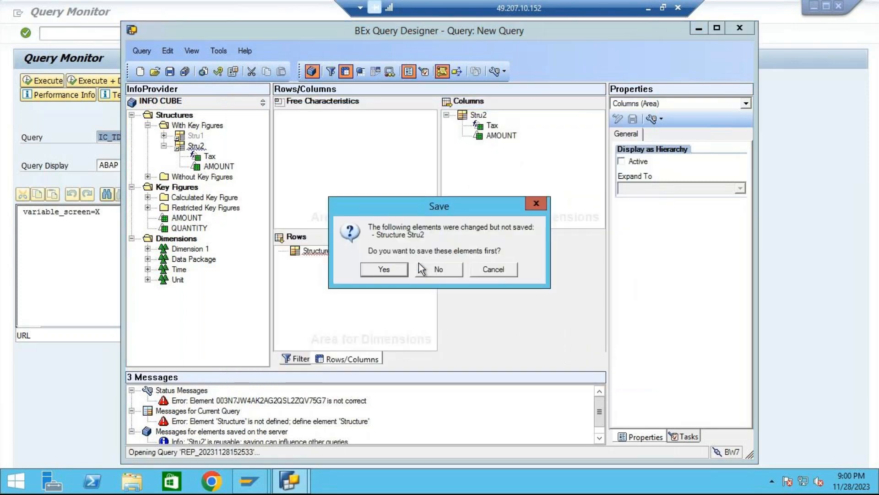
click(398, 270)
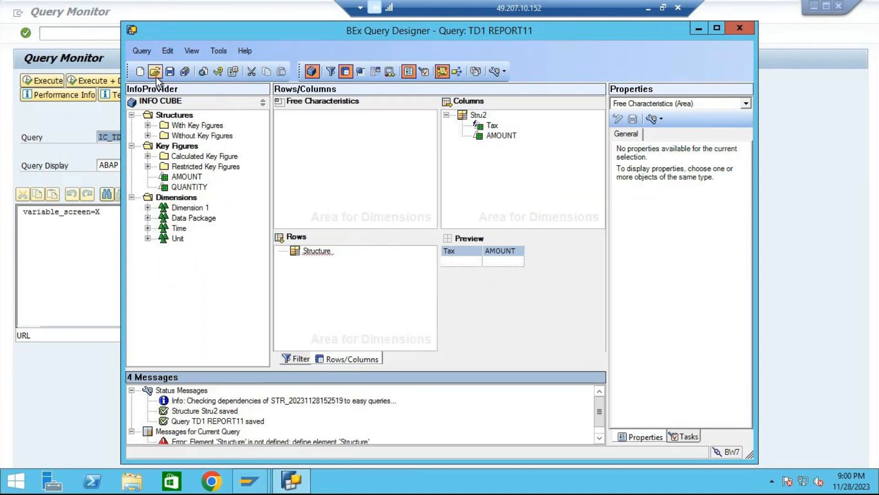
Switch to Query Monitor, select the TD1 REPORT11 query and try to execute it.
click(81, 216)
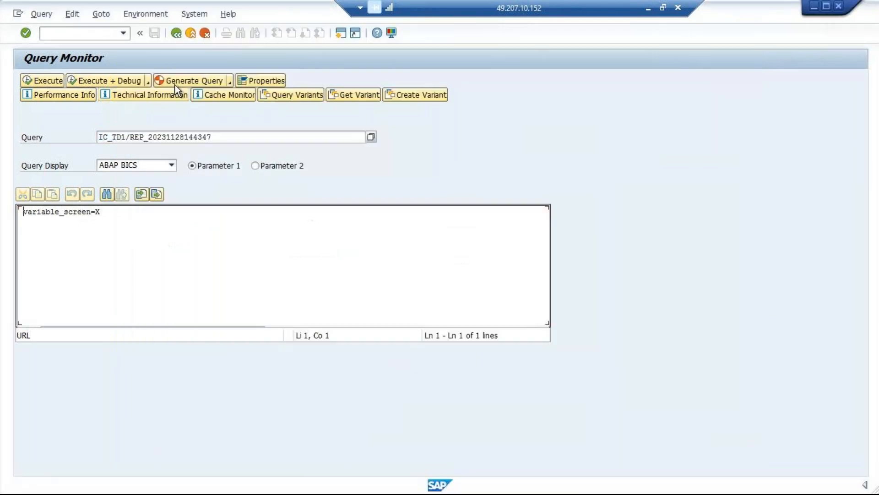
click(371, 137)
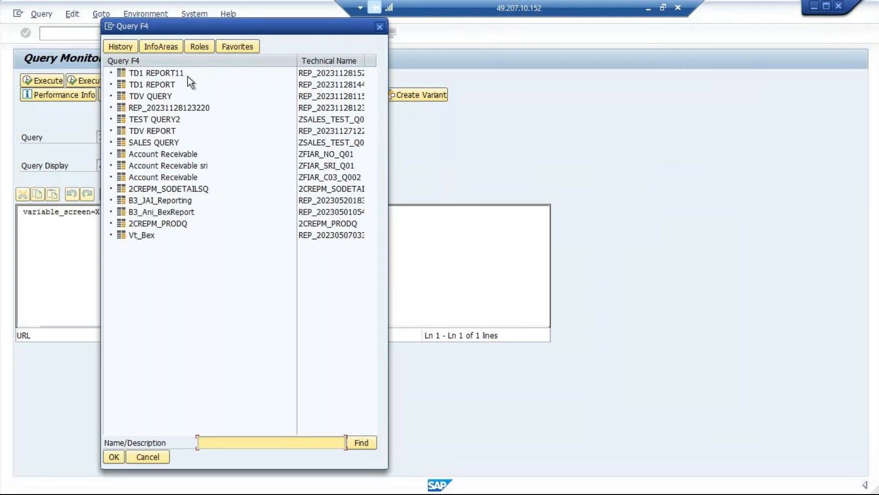
click(114, 456)
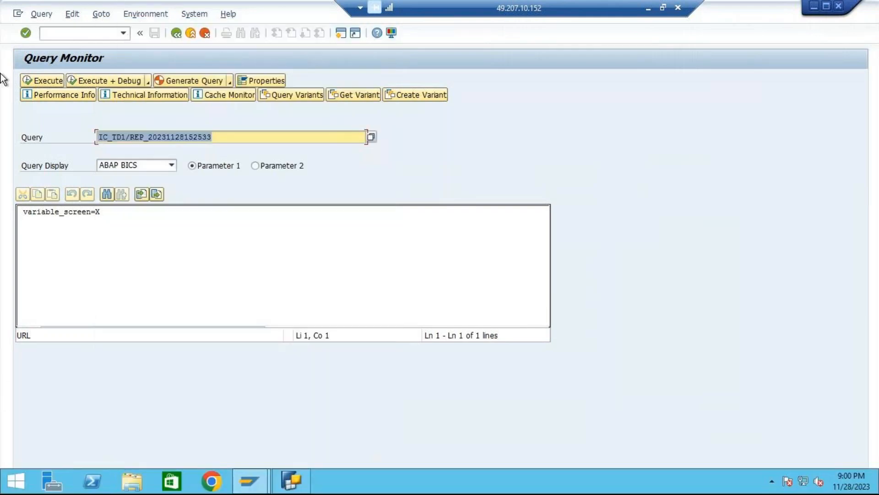
click(31, 82)
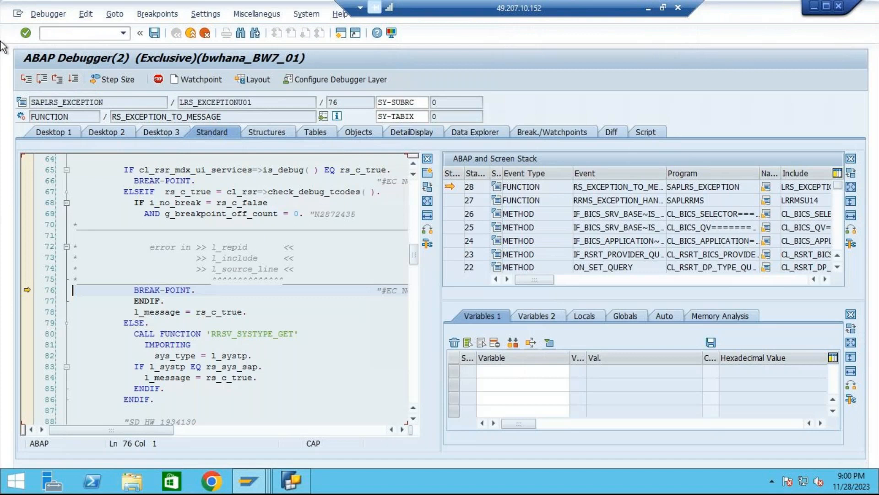
Stop the ABAP Debugger and exit the application back to SAP Easy Access.
click(191, 33)
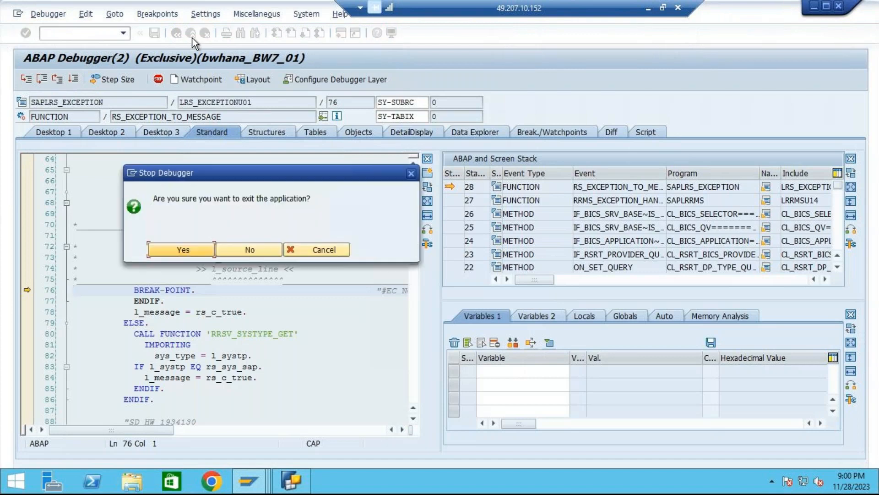
click(245, 250)
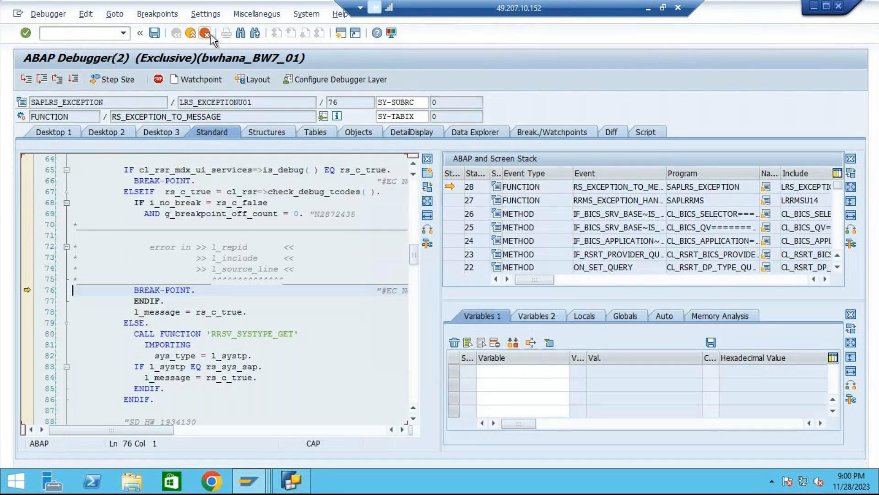
click(210, 37)
click(311, 248)
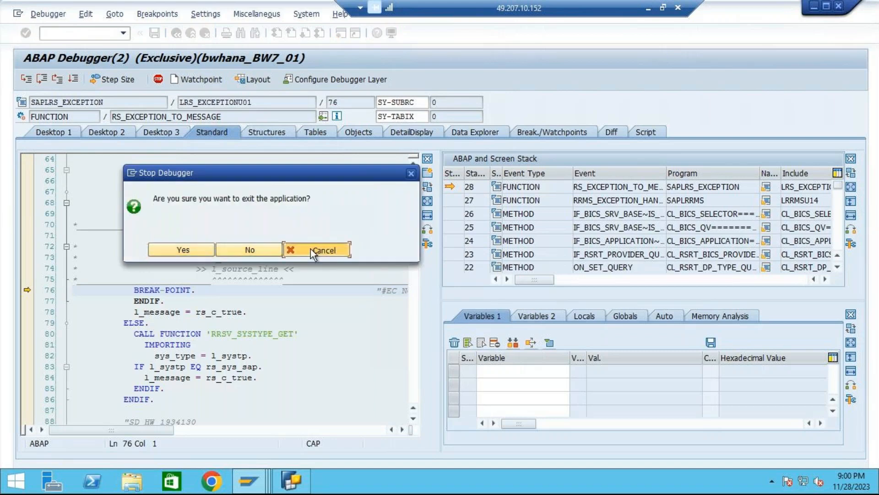
click(205, 33)
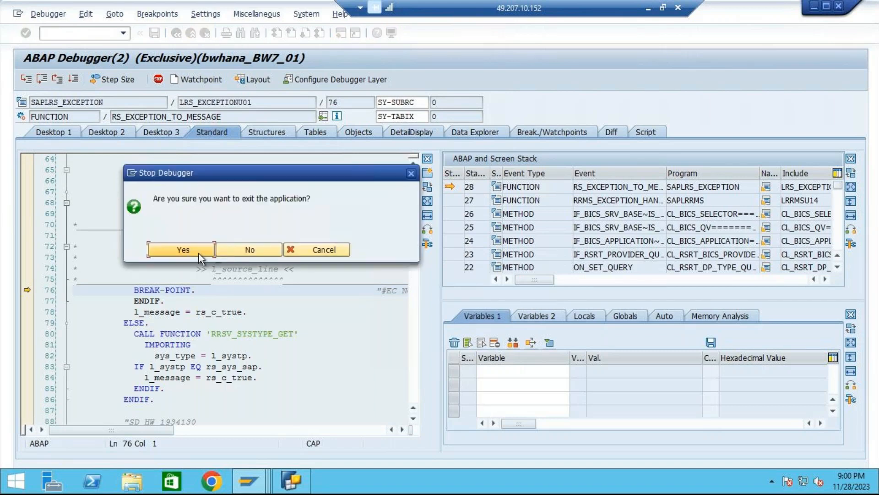
click(198, 251)
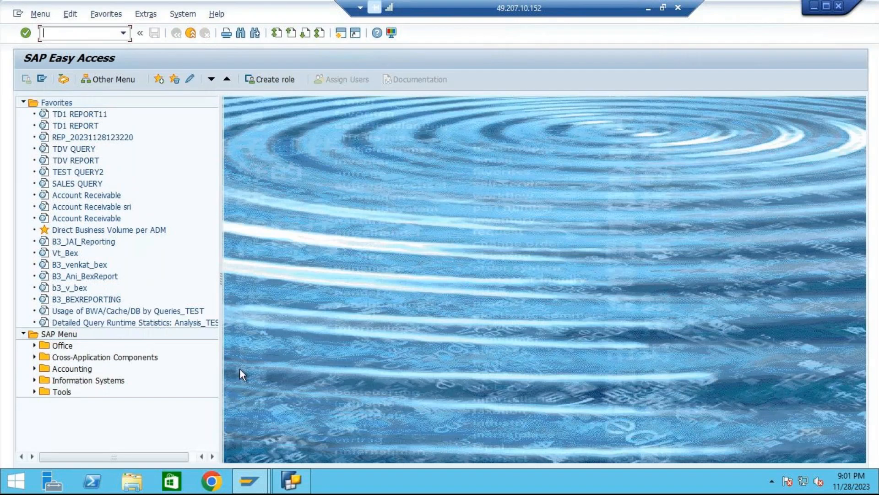
Switch to BEx Query Designer and replace the undefined structure in the rows with CUSTOMER ID from Dimension 1.
mouse_move(291, 481)
click(356, 421)
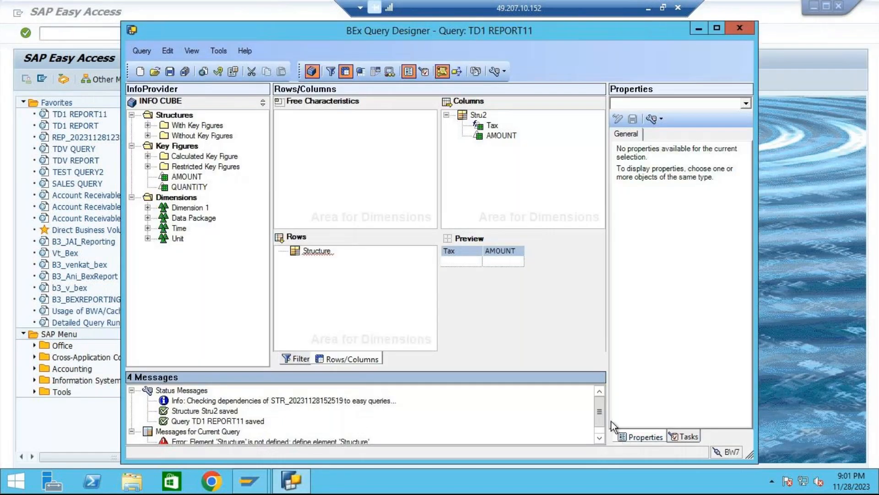
scroll(601, 415, down, 1)
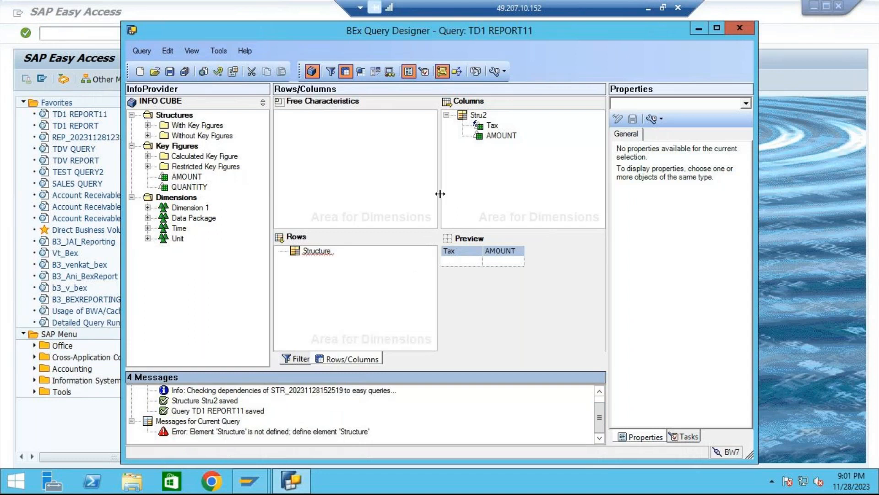
click(478, 118)
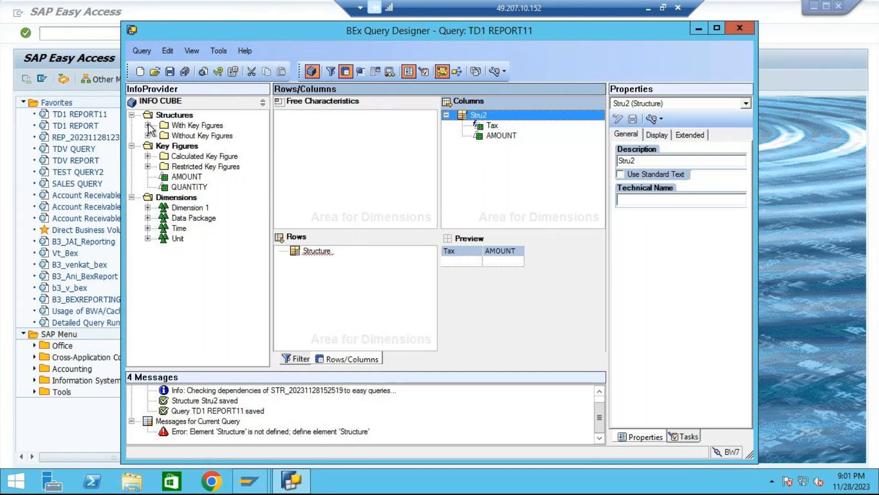
drag(311, 251, 350, 277)
click(147, 208)
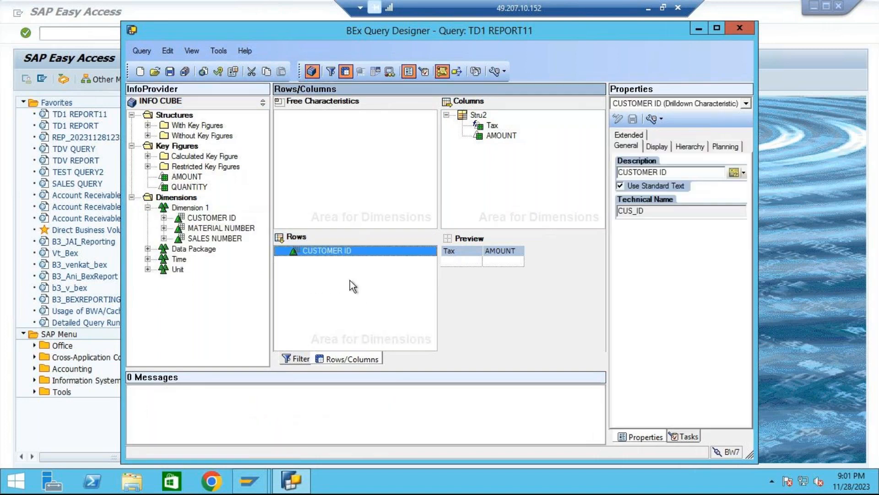
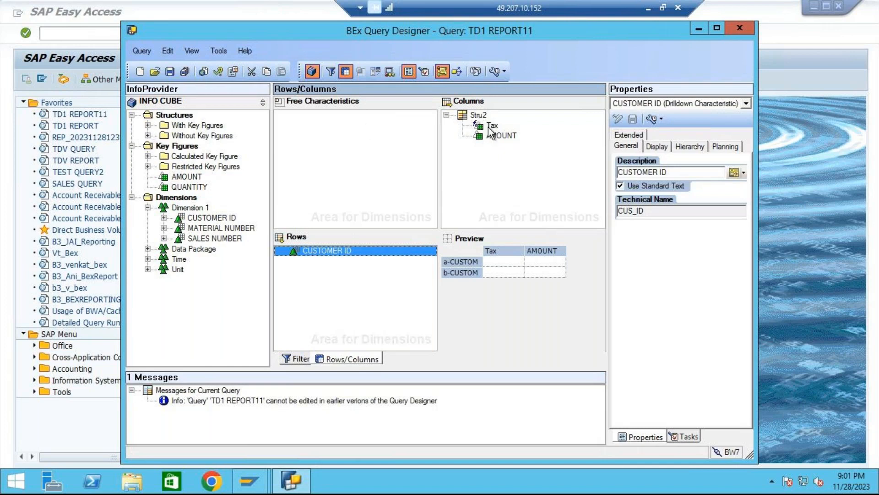
Compare the reusable Stru2 with the Stru2 in the columns, checking the latter's Remove Reference option.
click(147, 125)
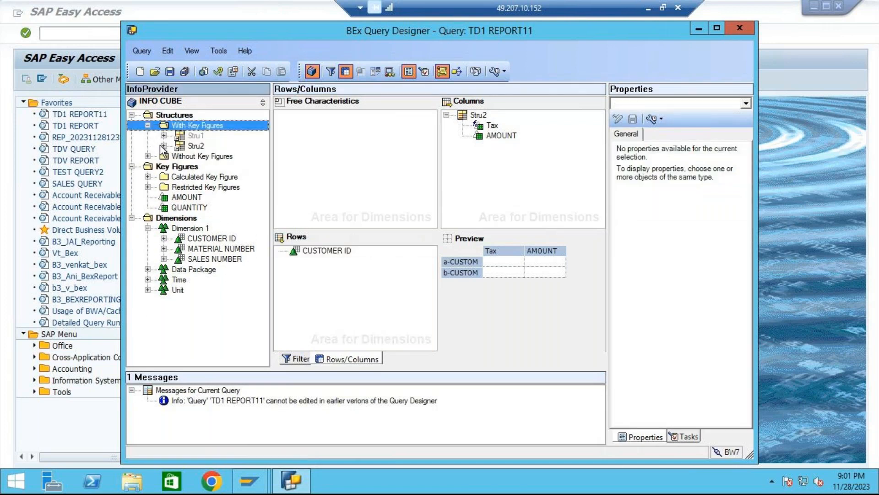
click(164, 145)
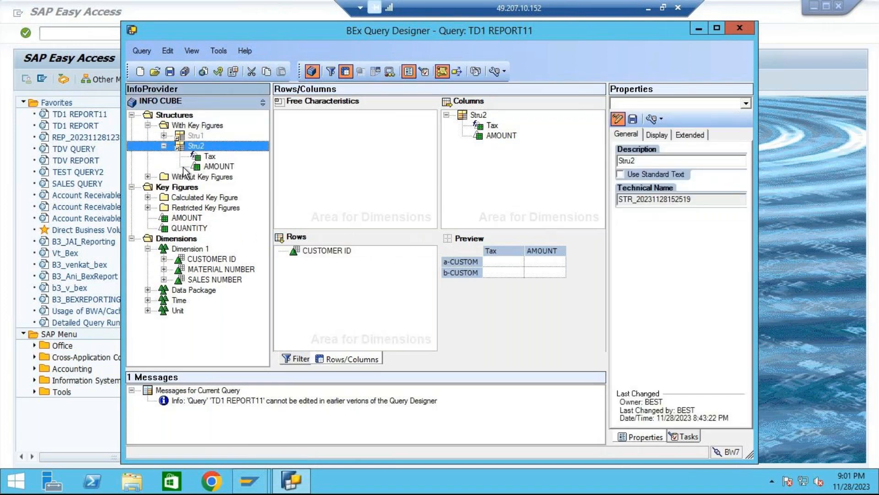
click(476, 117)
right_click(476, 118)
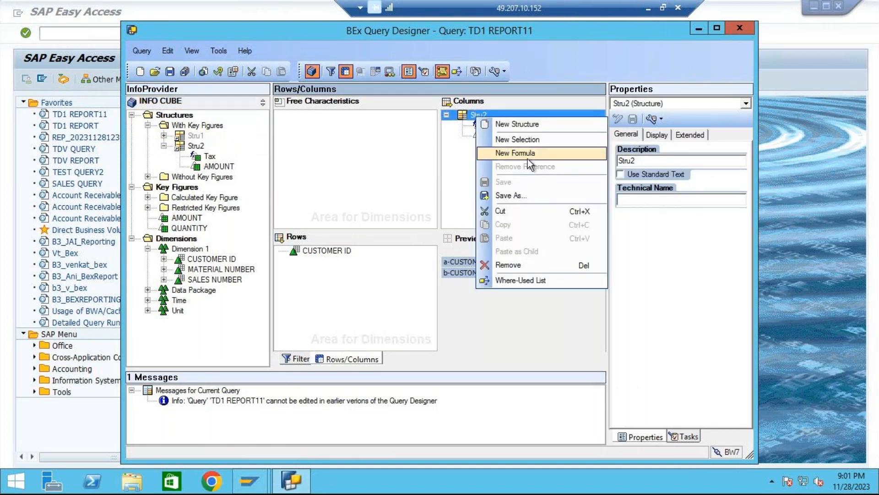
click(339, 167)
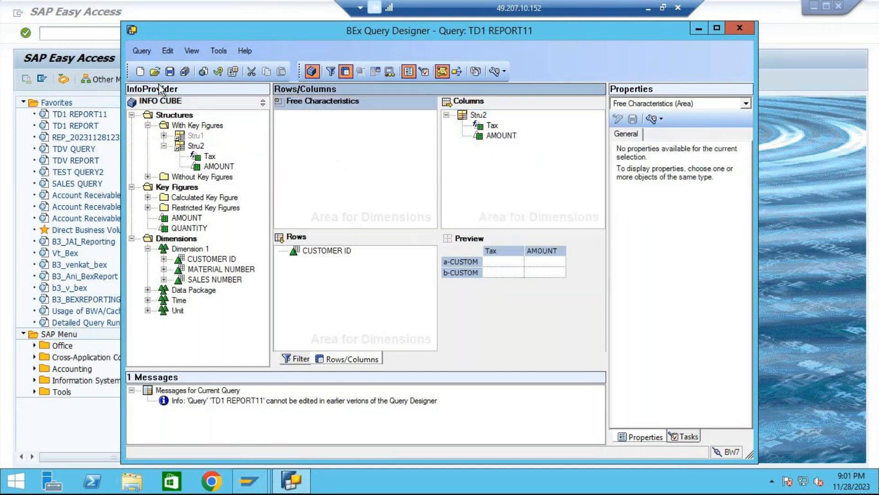
Save the TD1 REPORT11 query, switch to SAP Easy Access and open Query Monitor with transaction /NRSRT.
click(170, 72)
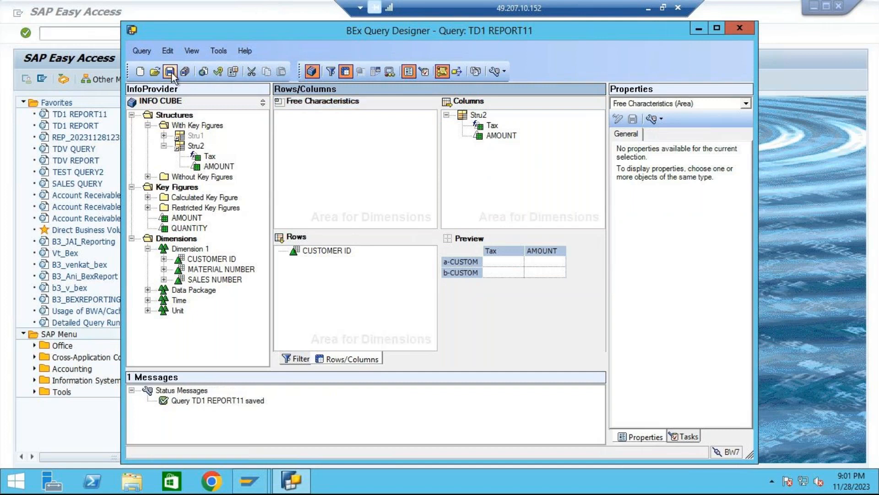
click(90, 435)
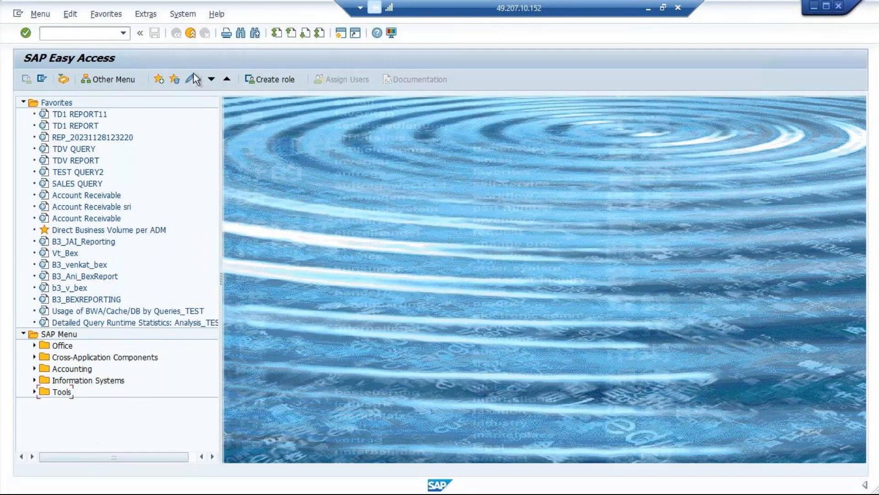
click(124, 33)
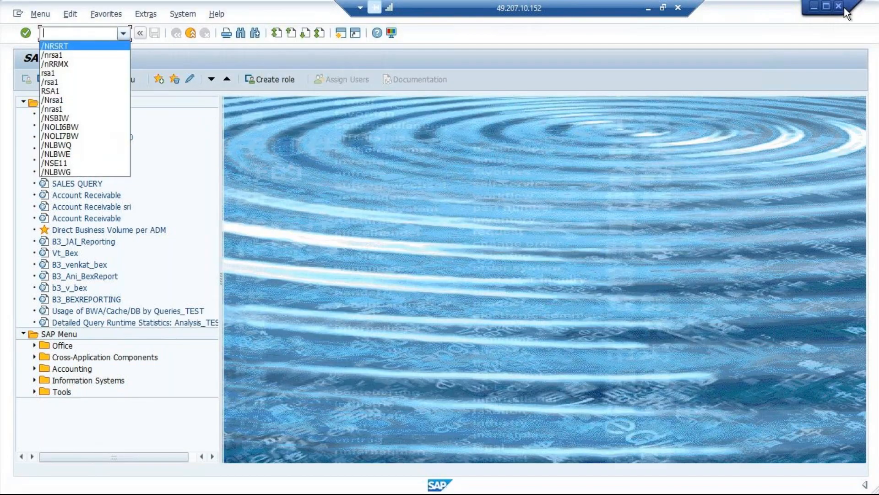
click(594, 174)
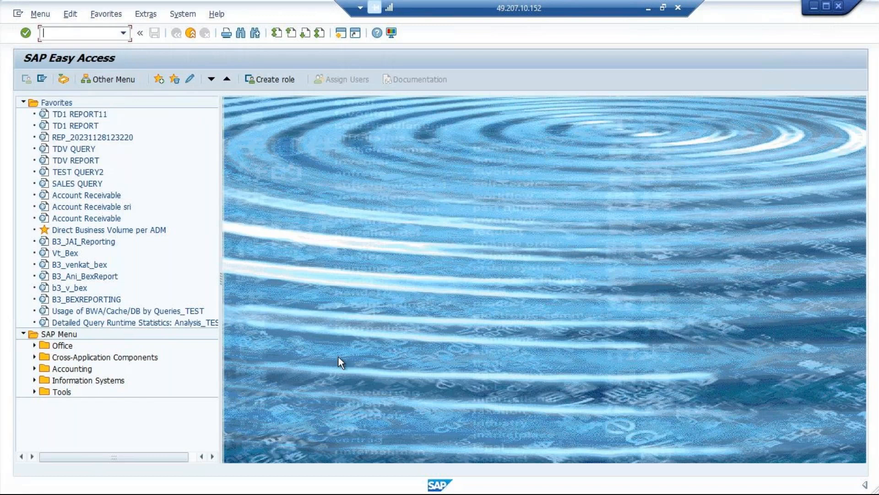
mouse_move(275, 490)
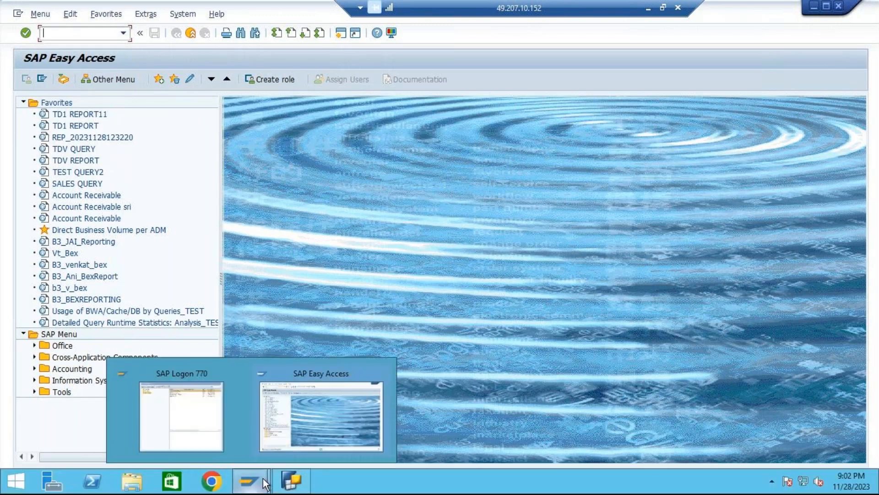
click(123, 33)
click(70, 45)
click(26, 34)
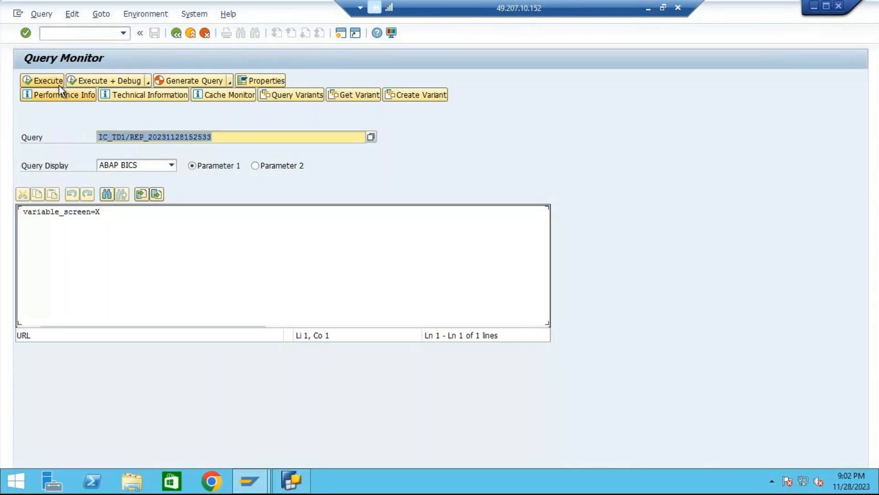
Select the TD1 REPORT11 query in Query Monitor and execute it.
click(371, 137)
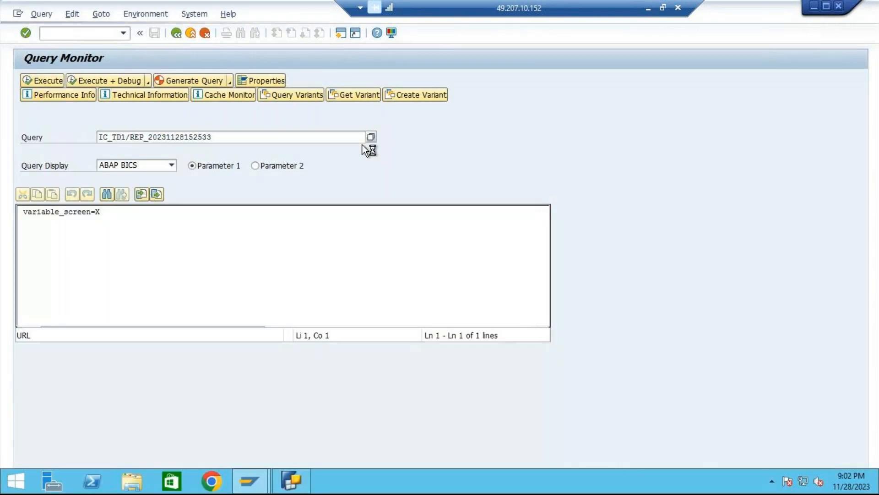
click(178, 75)
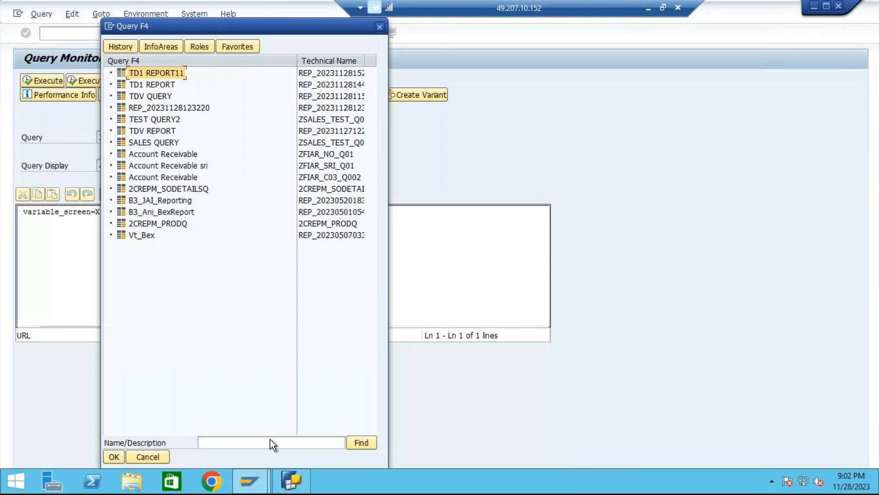
click(114, 457)
click(48, 81)
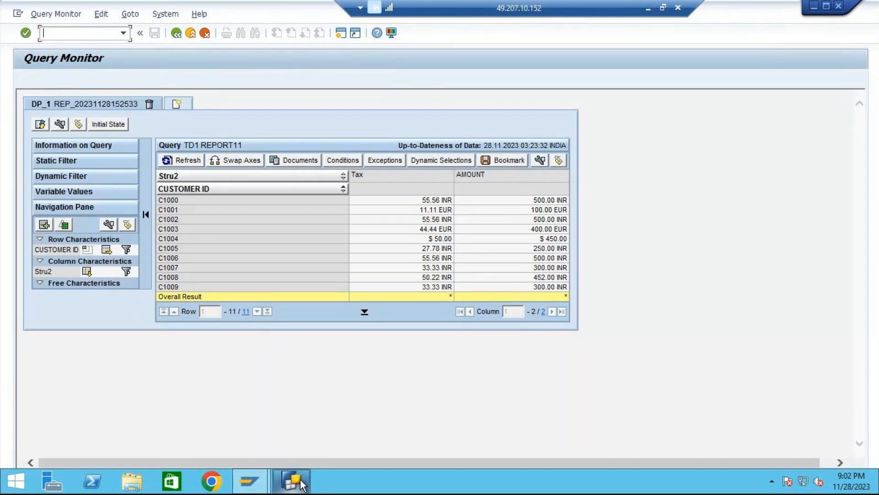
Switch to BEx Query Designer, open the TD1 REPORT query from Favorites and show its rows and columns.
mouse_move(302, 483)
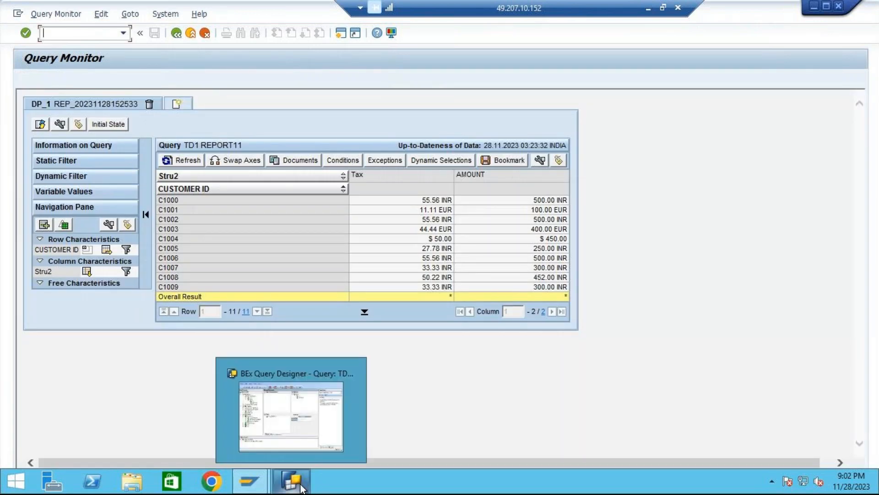
click(317, 437)
click(156, 73)
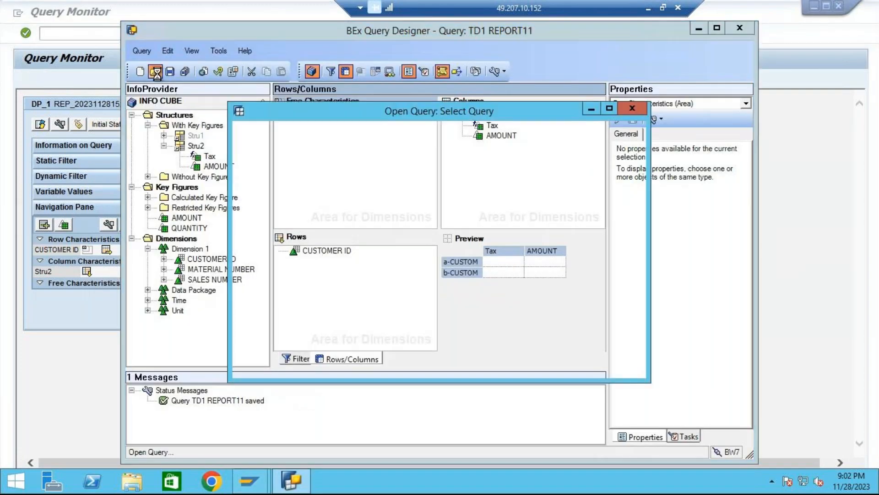
click(271, 164)
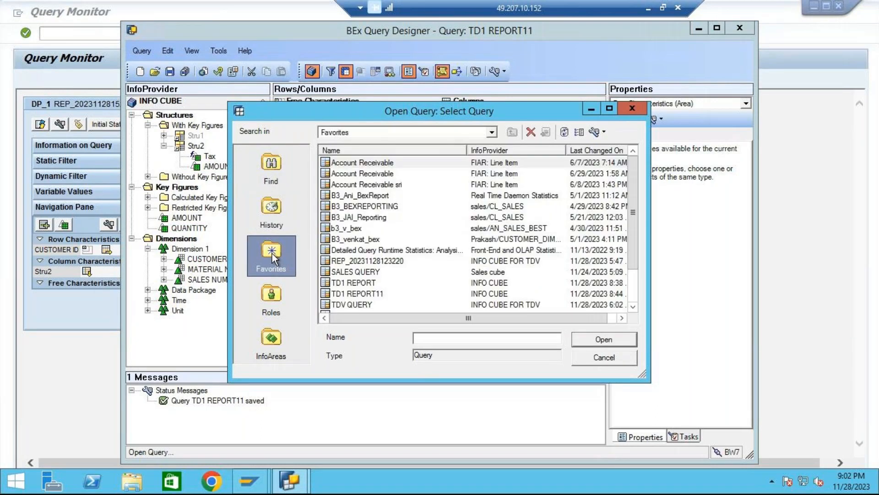
click(368, 284)
click(635, 338)
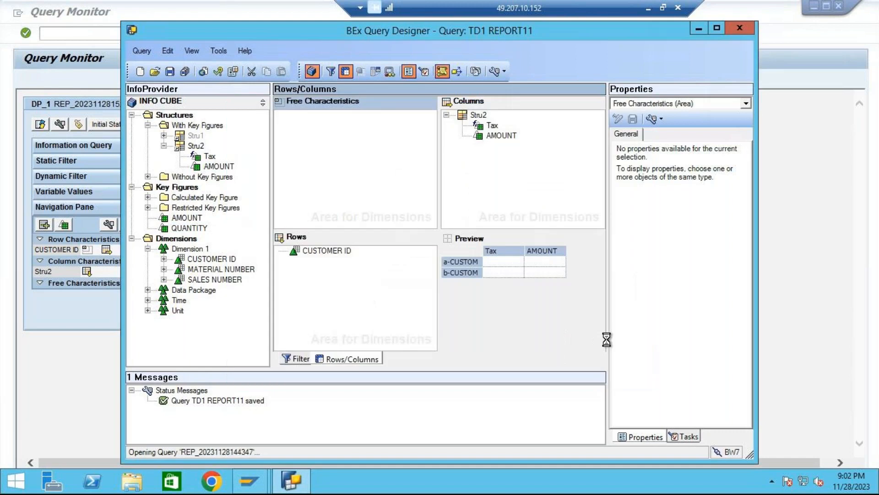
click(374, 360)
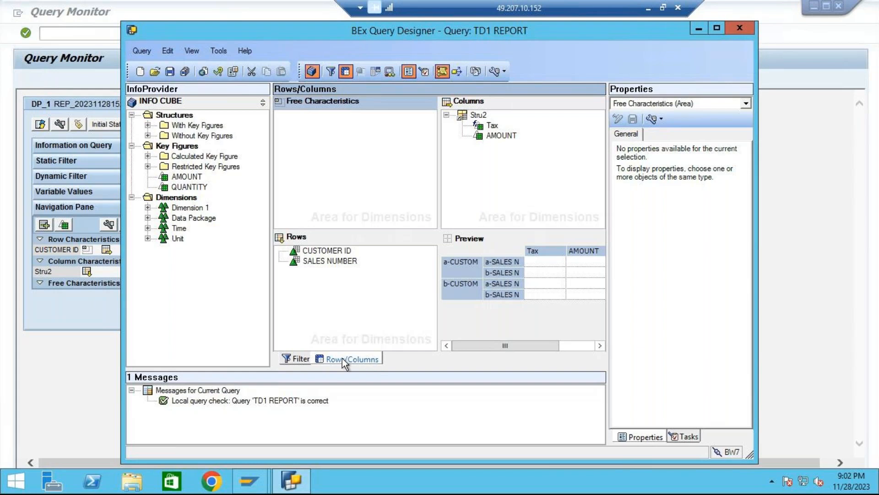
Check the Remove Reference option for Stru2 in the columns of TD1 REPORT.
click(480, 115)
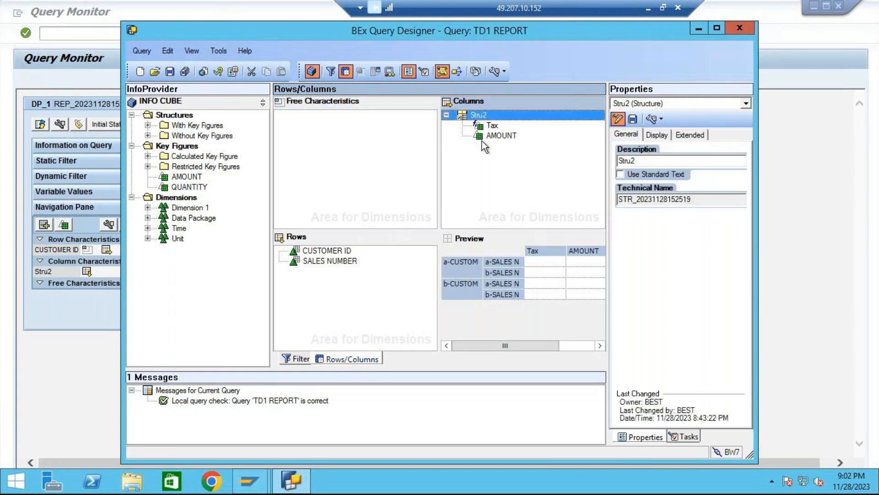
right_click(483, 115)
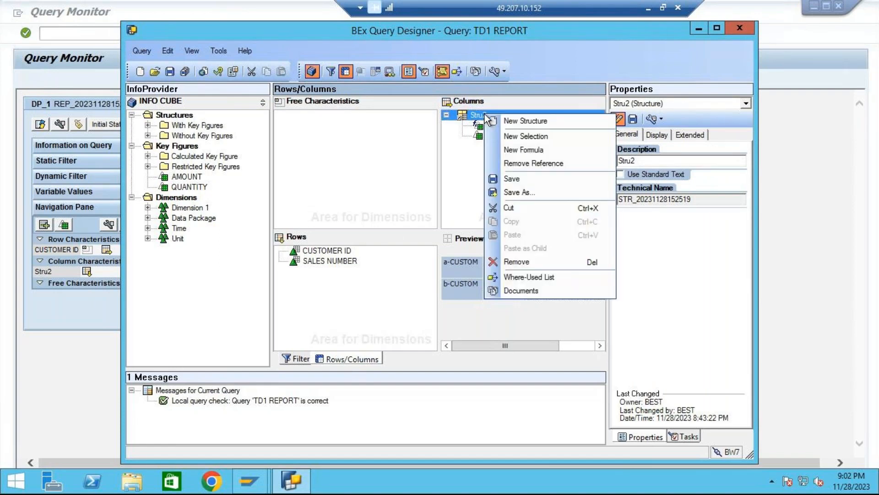
click(520, 163)
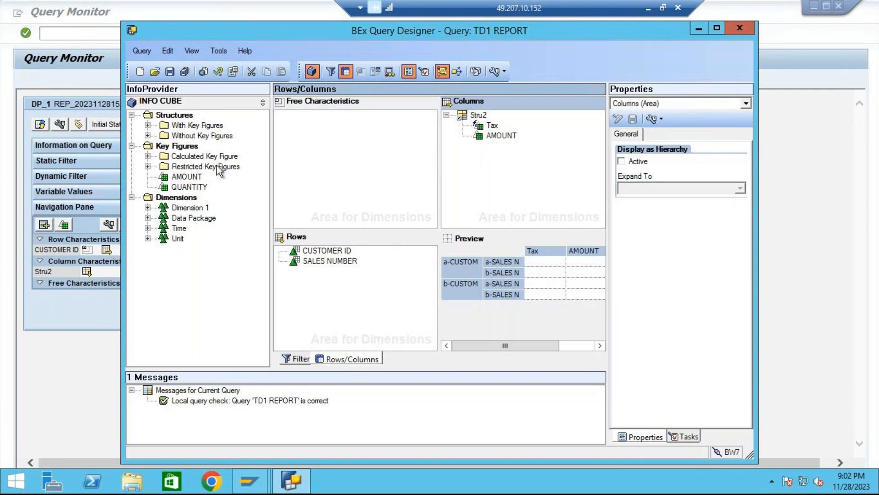
Add the QUANTITY key figure to Stru2 in the columns and try to remove AMOUNT from it.
drag(187, 186, 508, 165)
drag(502, 135, 197, 181)
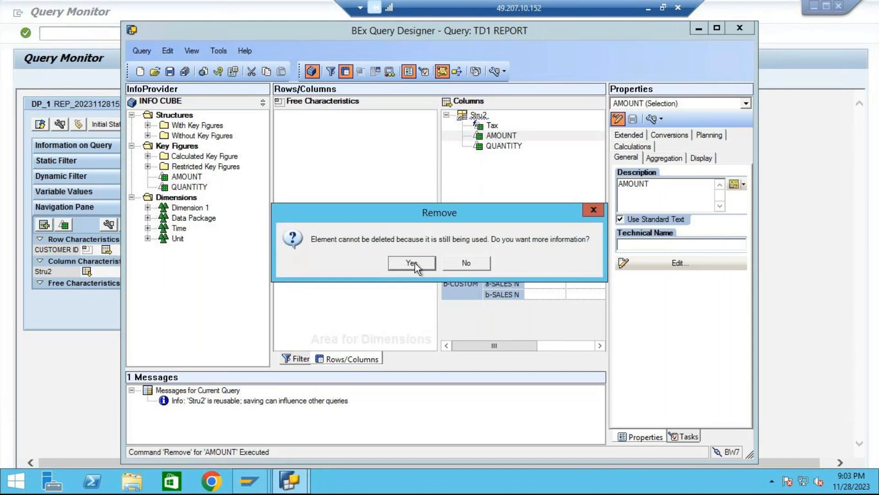
click(476, 268)
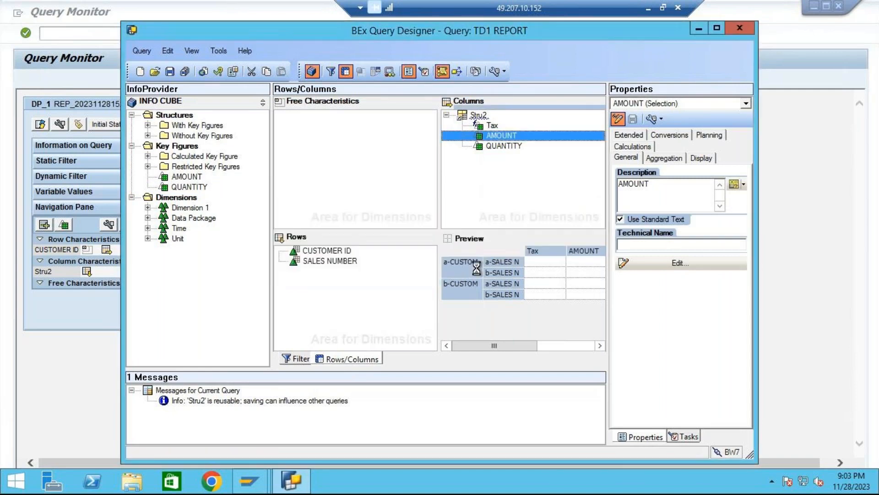
Remove the reference of Stru2 in the columns and save the TD1 REPORT query.
right_click(479, 120)
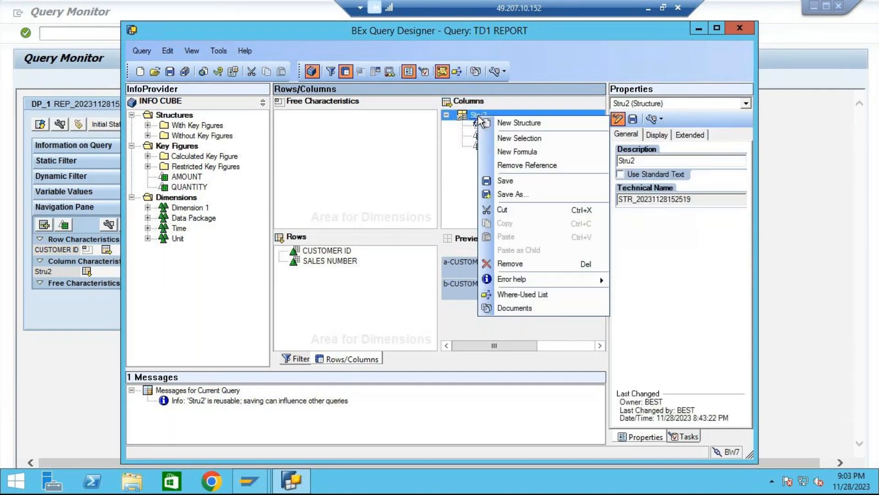
click(524, 178)
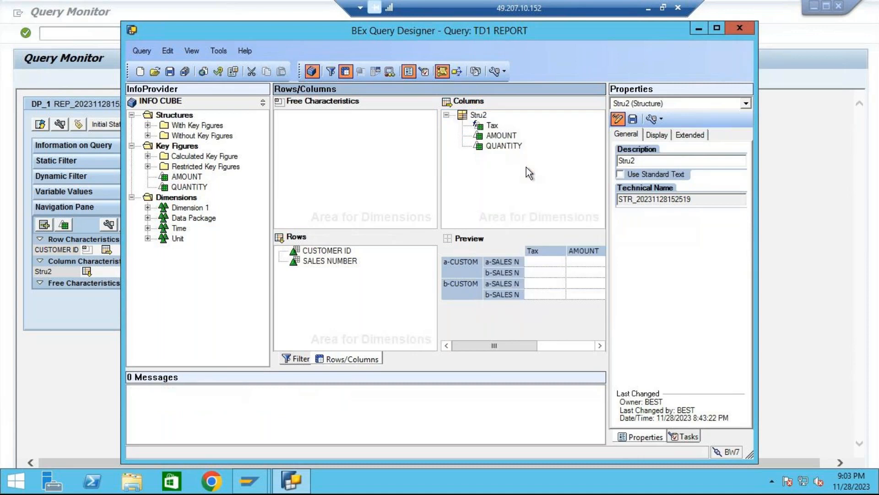
click(170, 72)
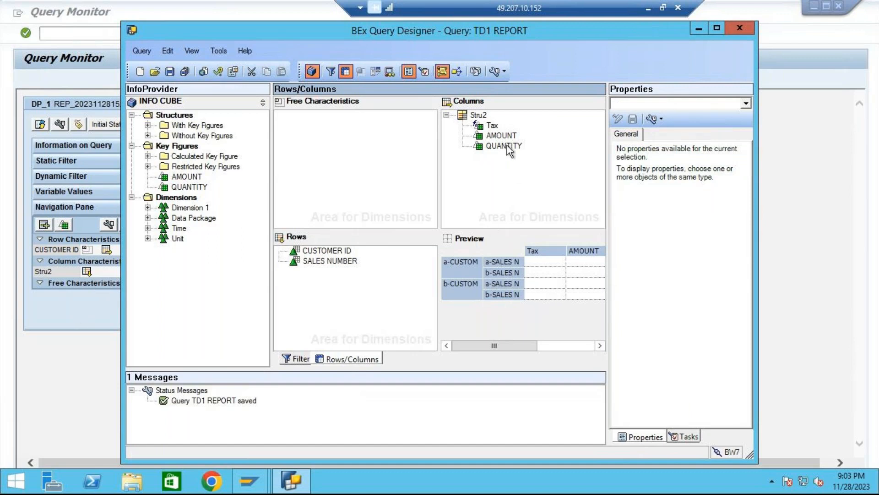
click(167, 72)
Open the TD1 REPORT11 query to check which elements its Stru2 contains.
click(153, 70)
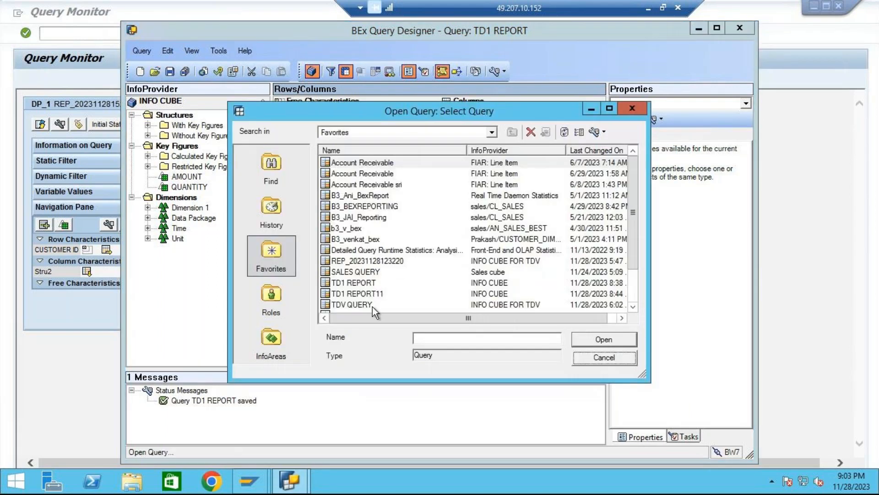
click(362, 294)
click(601, 340)
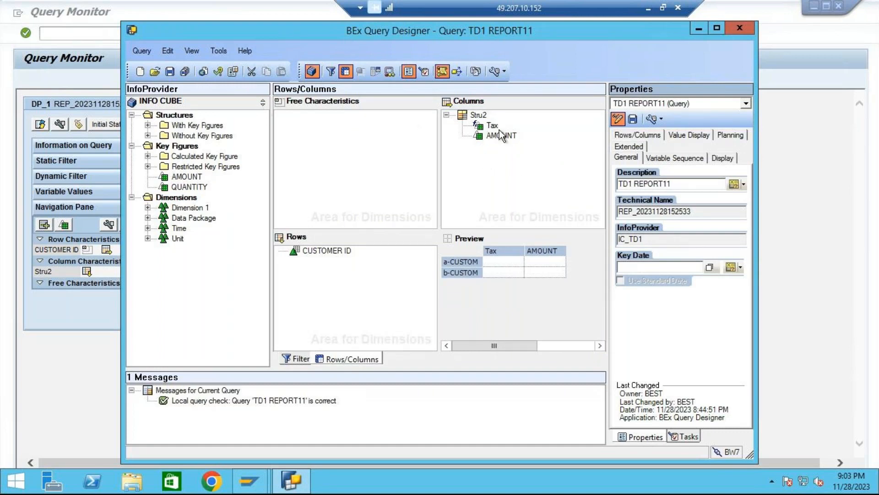
Switch to the Notepad notes, highlight the line about Remove Reference and read on to the Exception section.
click(648, 8)
drag(29, 291, 516, 291)
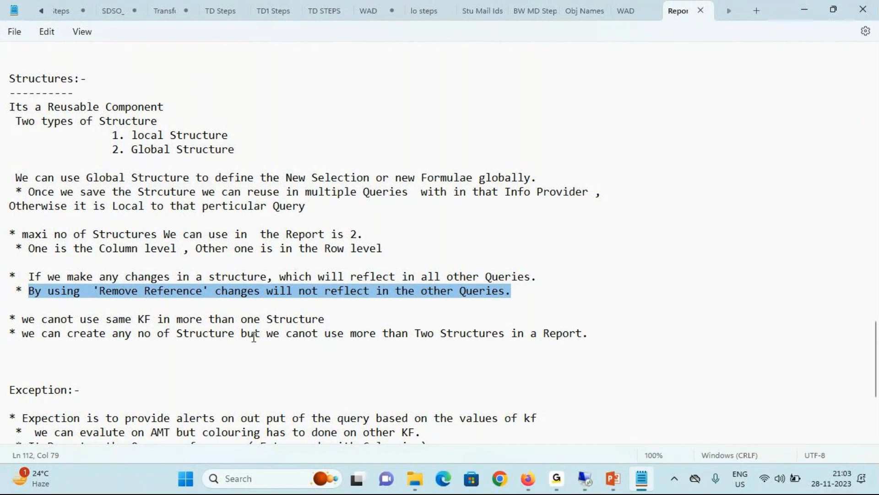
scroll(442, 347, down, 2)
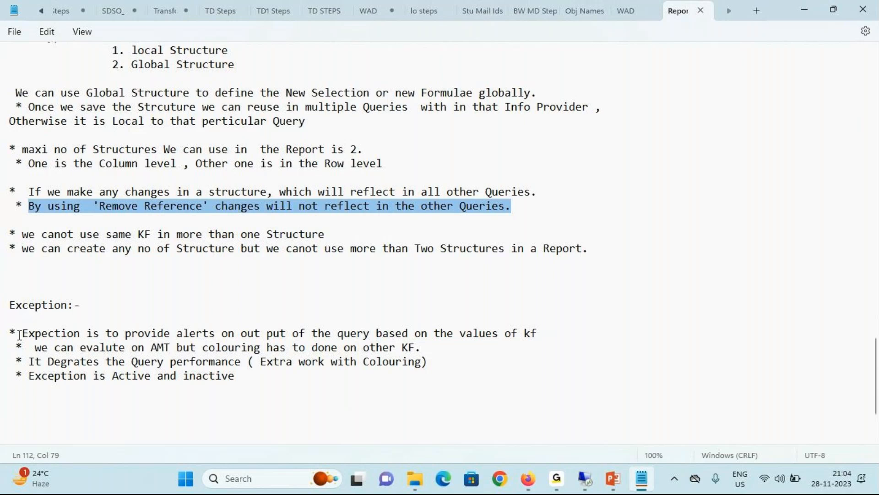
Switch back to BEx Query Designer and open the TD1 REPORT query from Favorites.
click(581, 480)
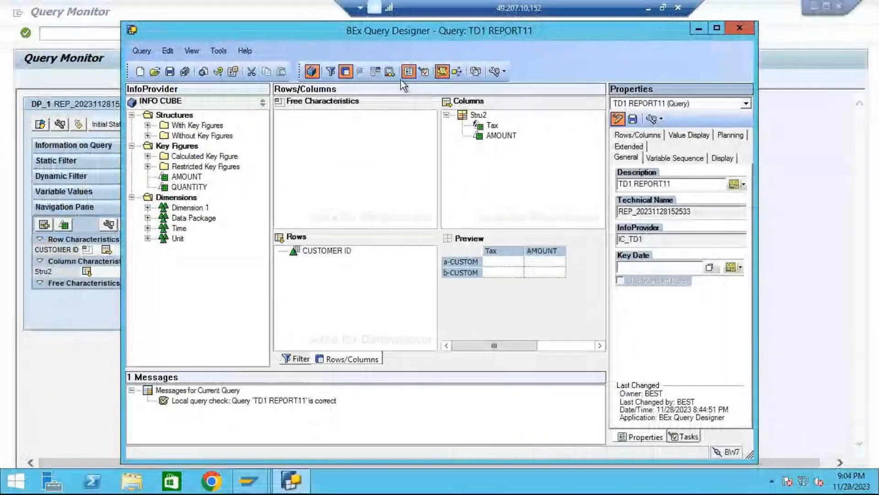
click(155, 72)
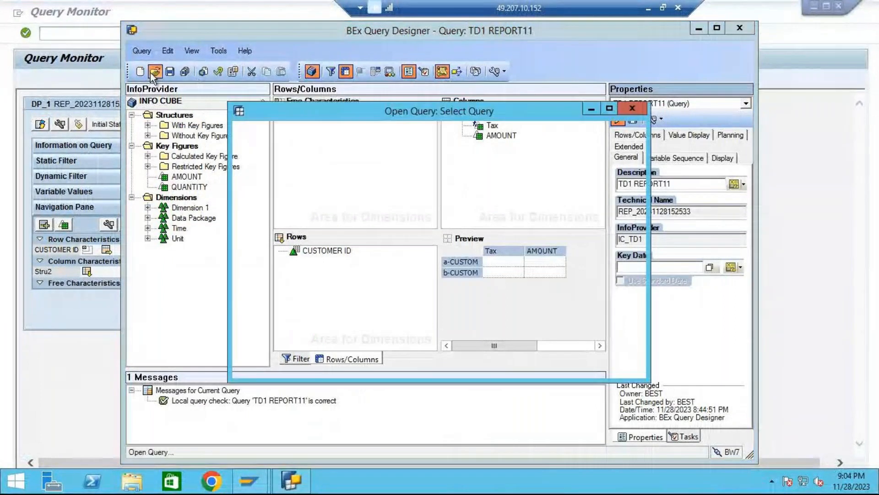
click(367, 283)
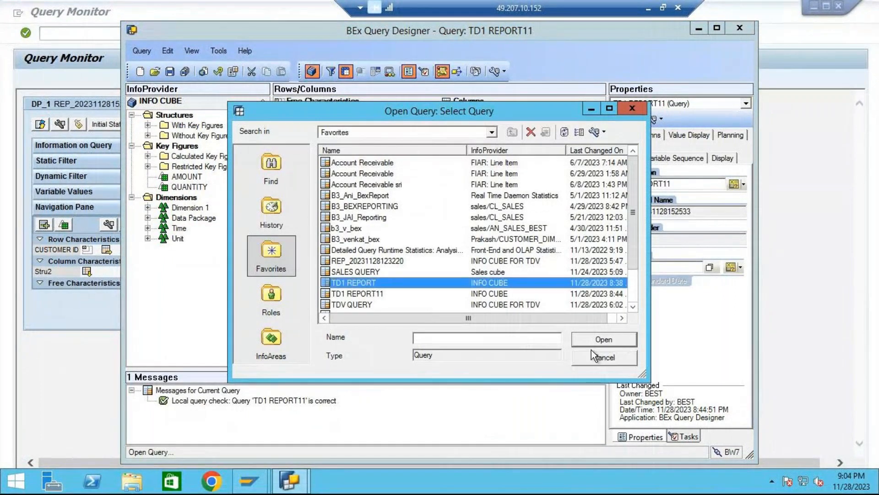
click(604, 340)
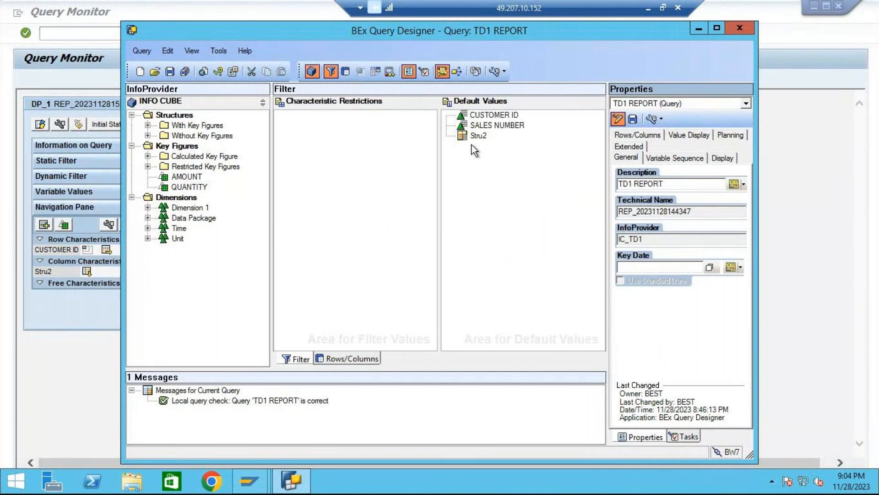
Replace Stru2 in the columns of TD1 REPORT with the AMOUNT and QUANTITY key figures.
click(360, 358)
click(479, 115)
drag(478, 115, 220, 151)
drag(186, 177, 545, 184)
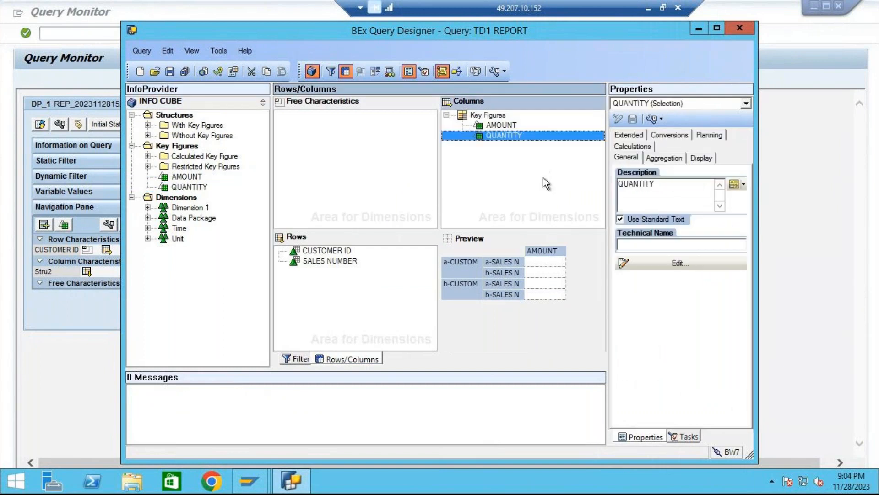
Create a new exception in the TD1 REPORT query and open it for editing.
click(389, 72)
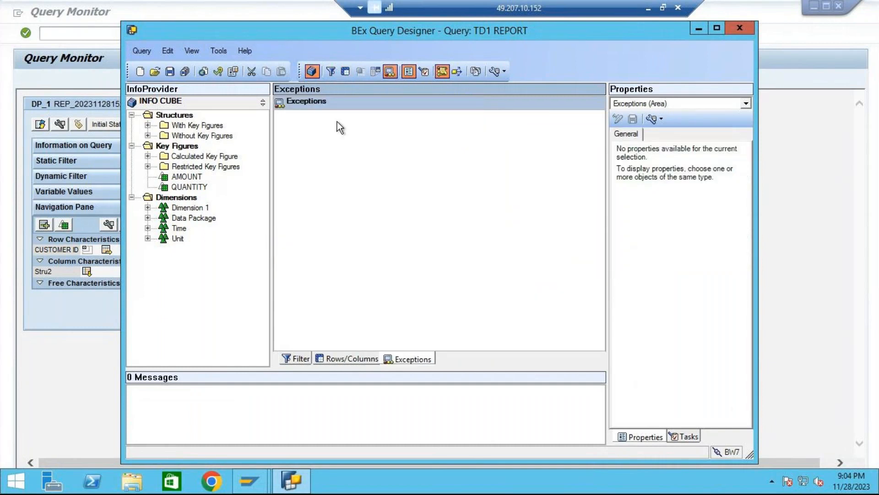
right_click(318, 121)
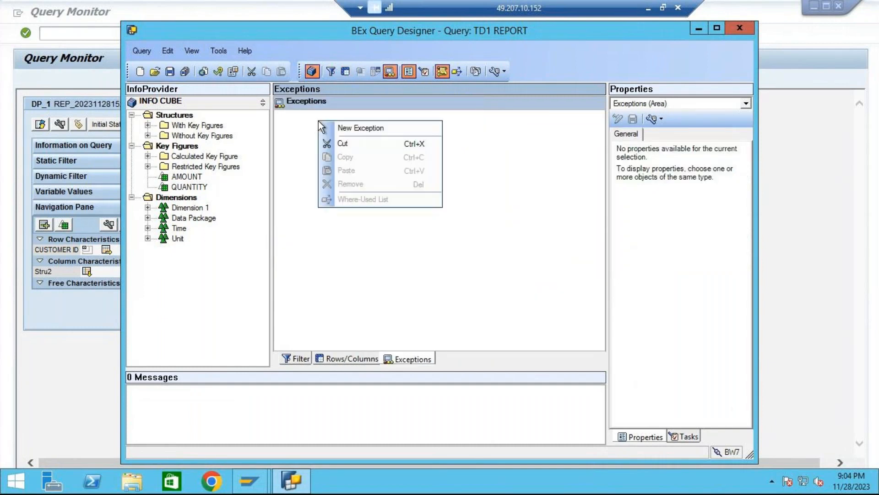
click(355, 127)
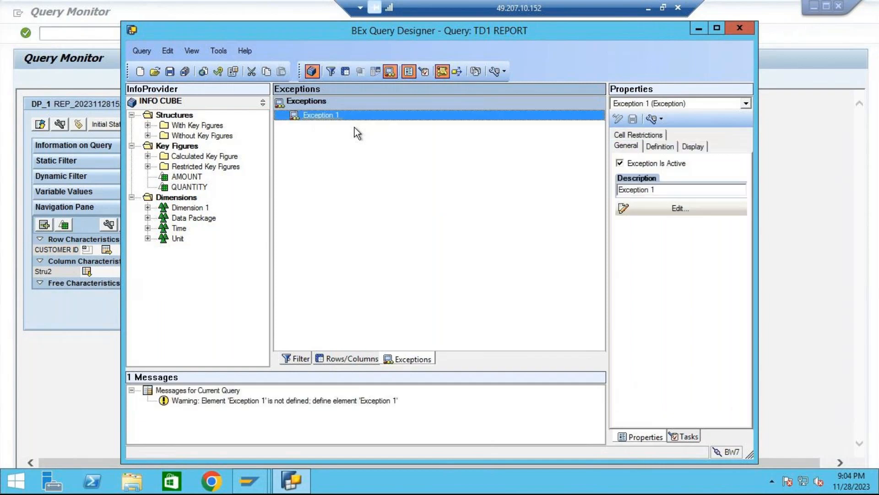
right_click(333, 118)
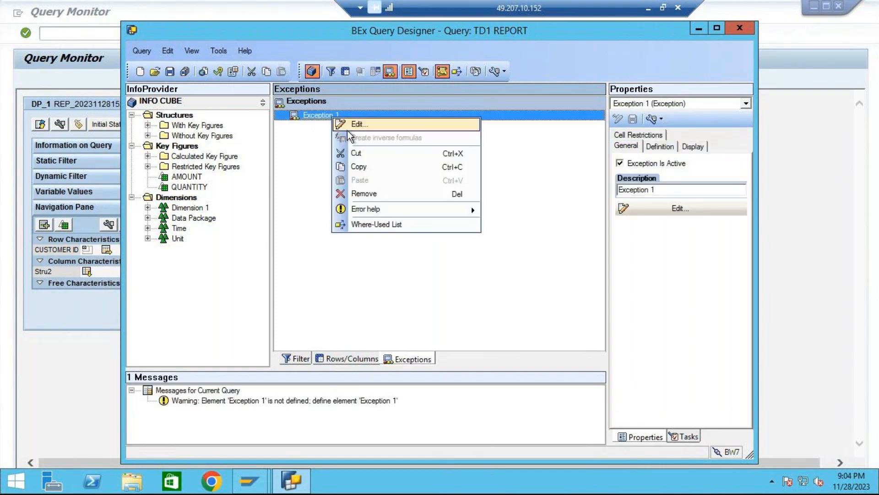
click(355, 126)
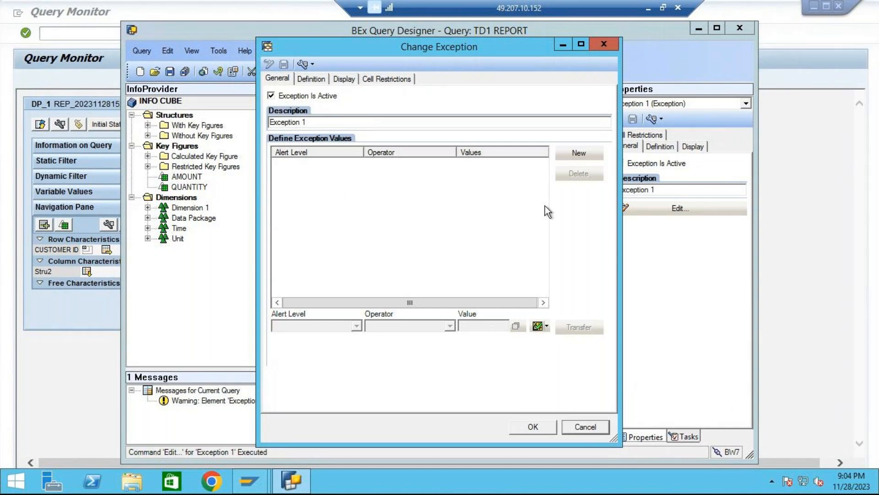
Start a new exception value and define the exception on the AMOUNT key figure.
click(580, 154)
click(357, 325)
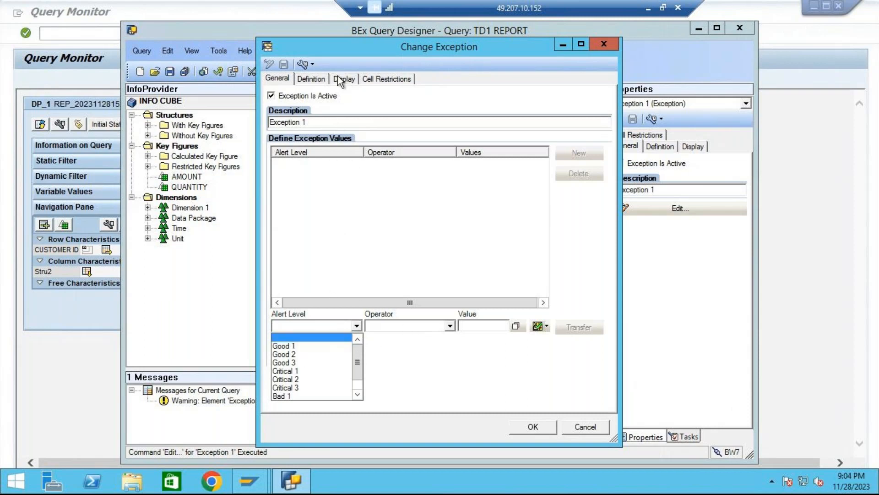
click(318, 79)
click(316, 79)
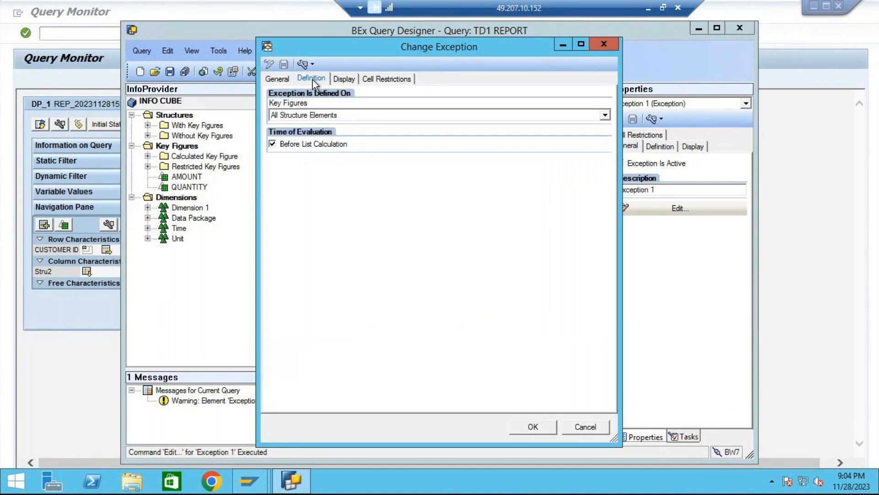
click(351, 119)
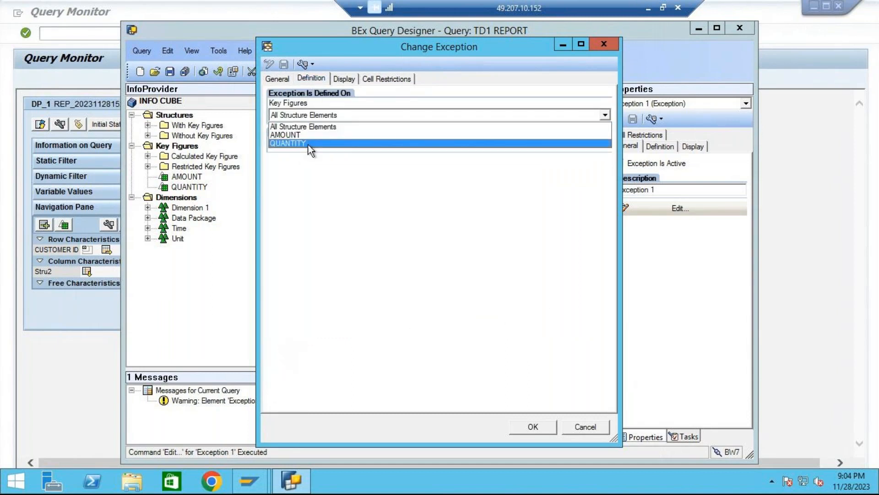
click(293, 135)
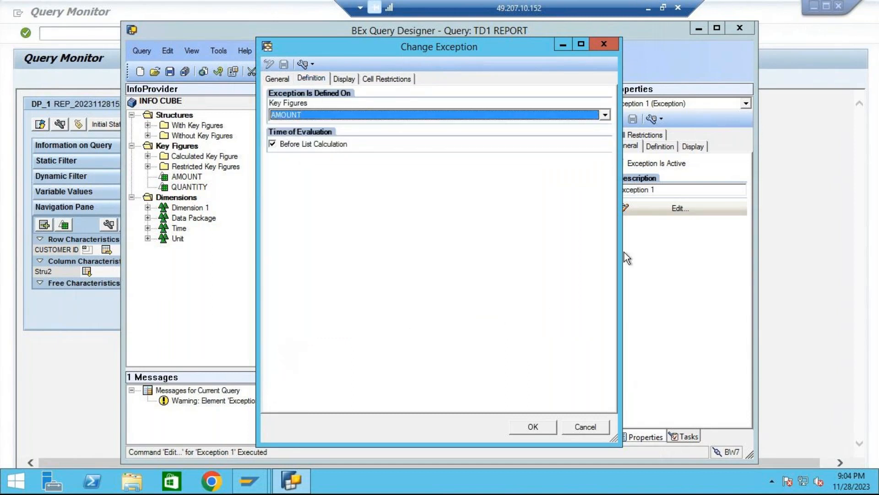
Add an exception value with alert level Bad 1 for values Less Than 400.
click(279, 79)
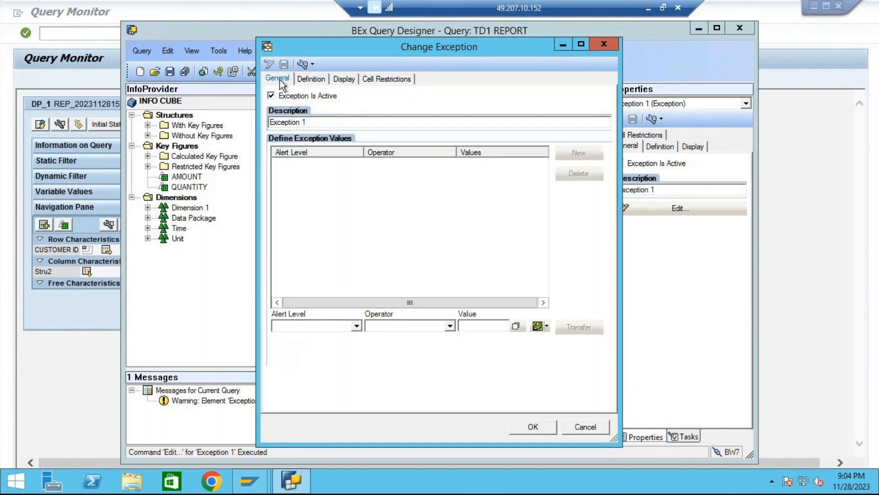
click(355, 326)
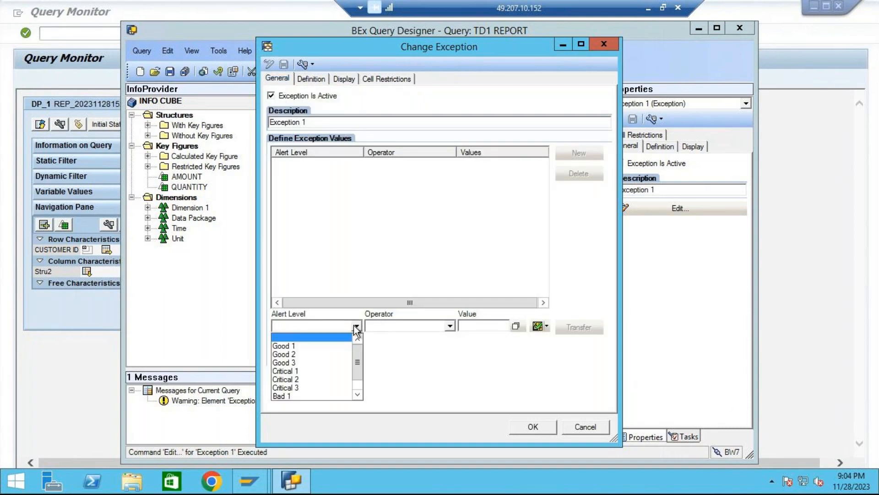
click(292, 394)
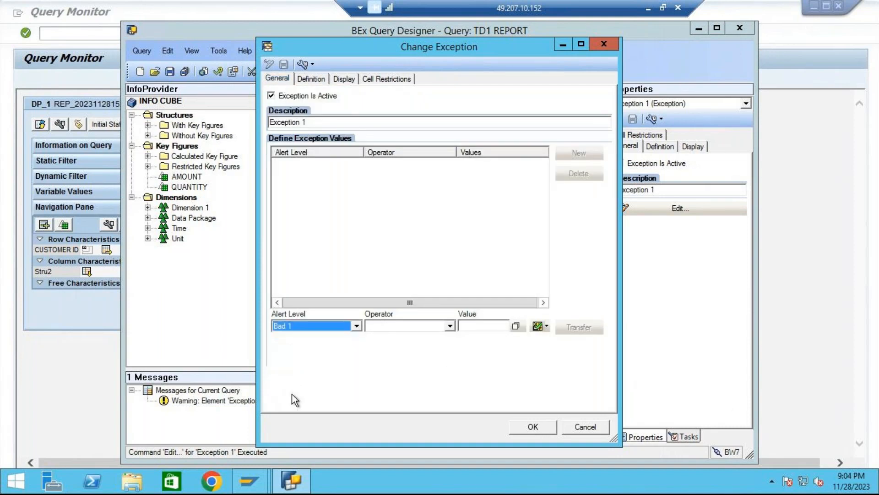
click(449, 325)
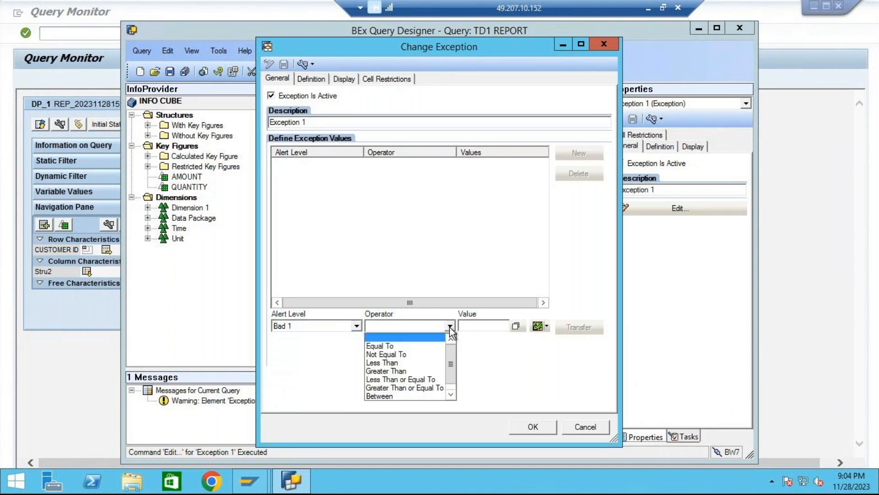
click(399, 363)
click(477, 327)
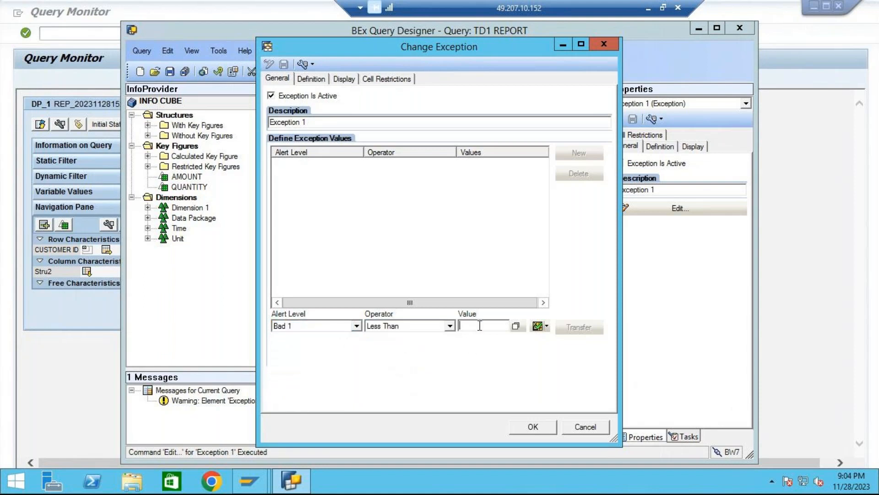
text(400)
click(580, 327)
Add a second exception value with alert level Critical 1 for values Equal To 500.
click(576, 152)
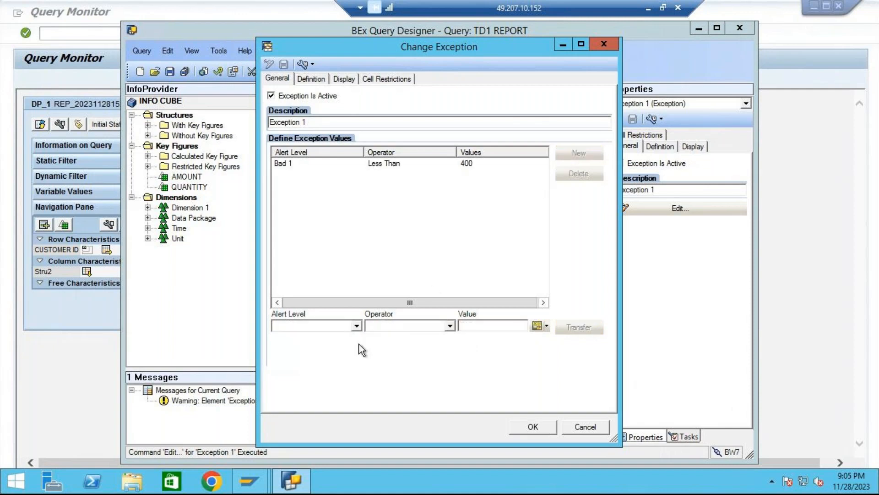
click(356, 325)
click(290, 365)
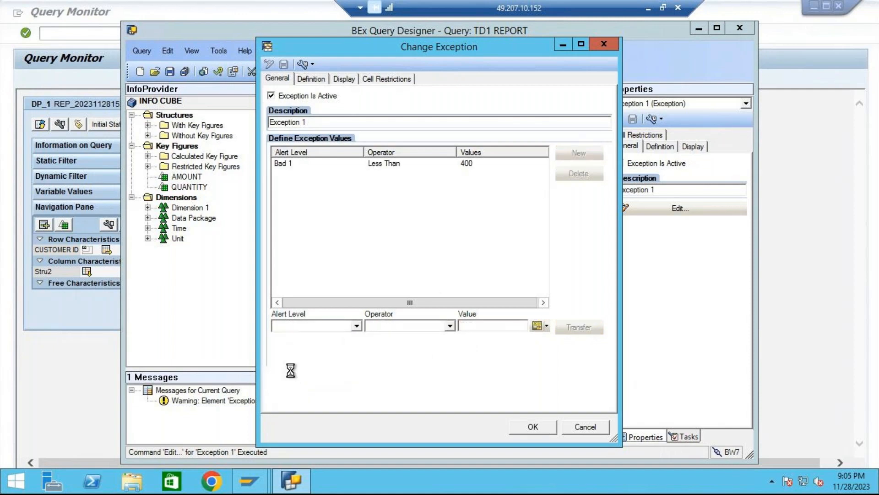
click(448, 325)
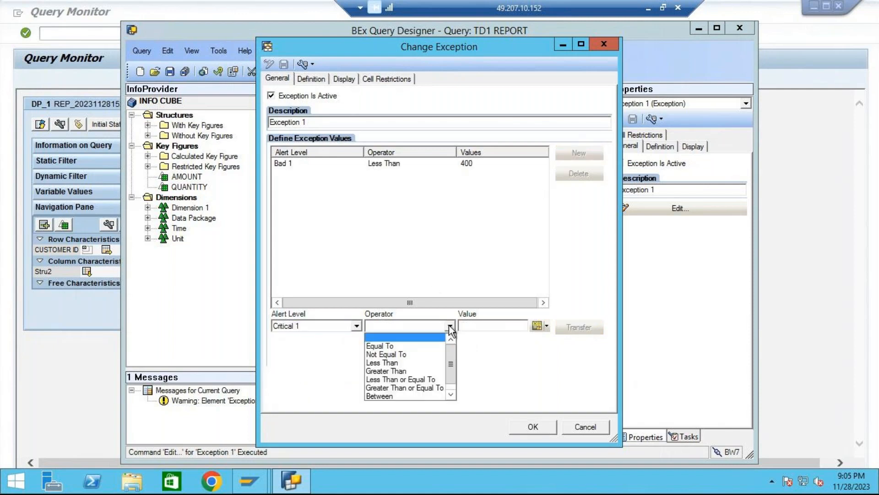
click(403, 346)
click(483, 324)
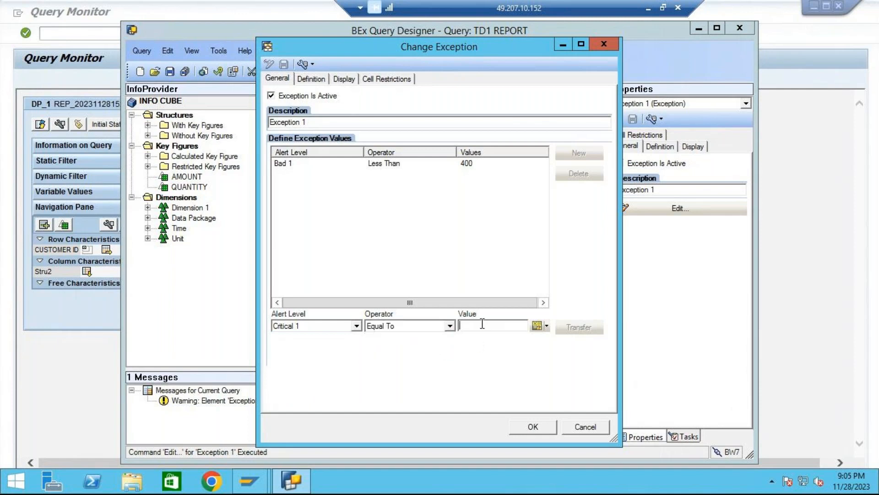
text(500)
click(582, 327)
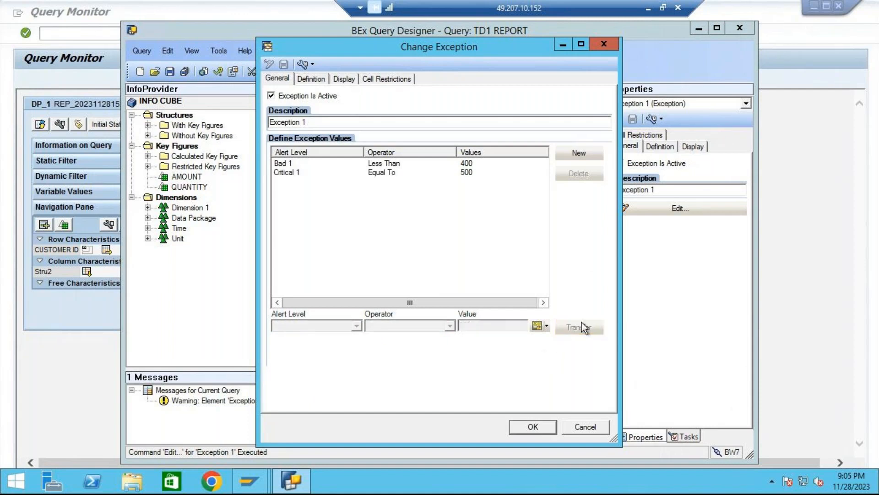
Add a third exception value with alert level Good 1 for values Greater Than 500.
click(592, 153)
click(356, 325)
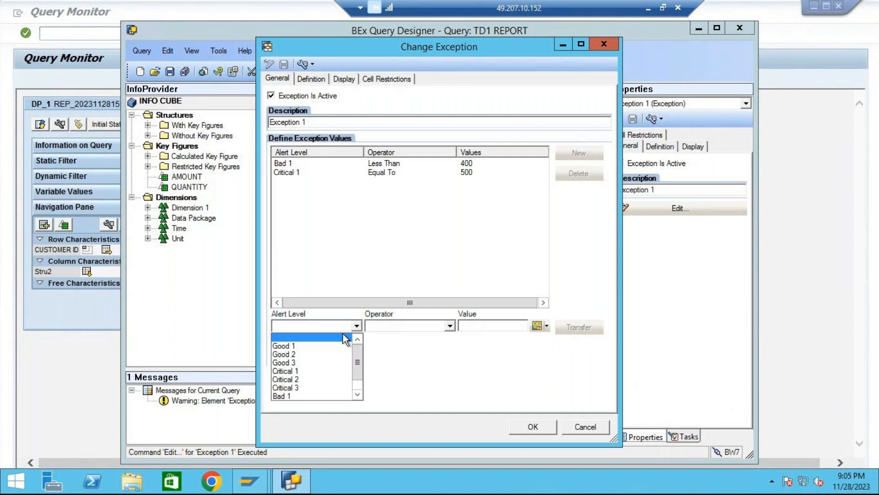
click(300, 346)
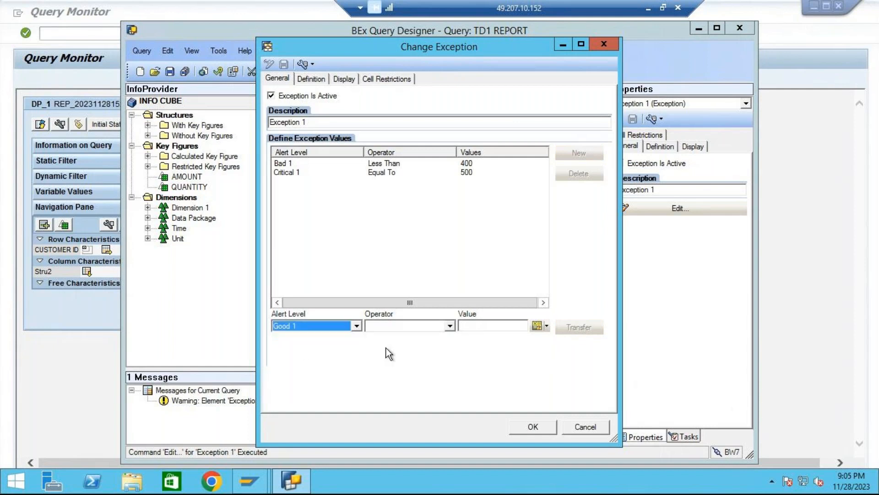
click(450, 325)
click(388, 371)
click(475, 327)
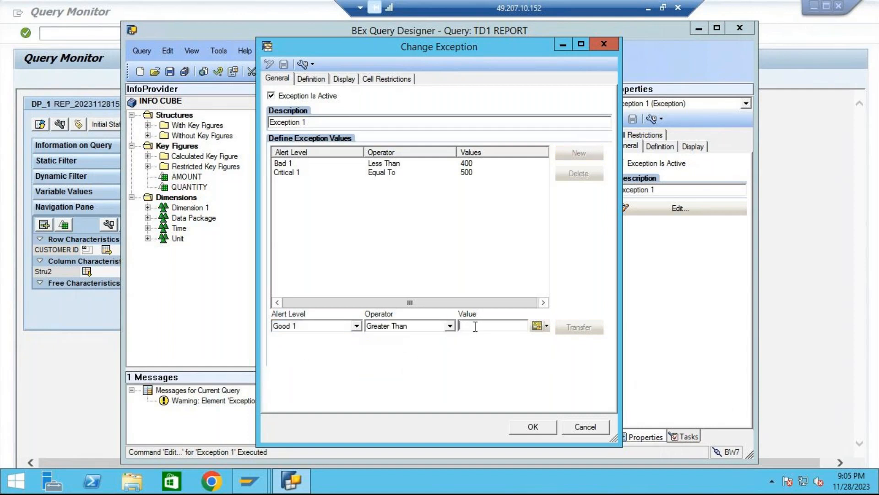
text(500)
click(577, 328)
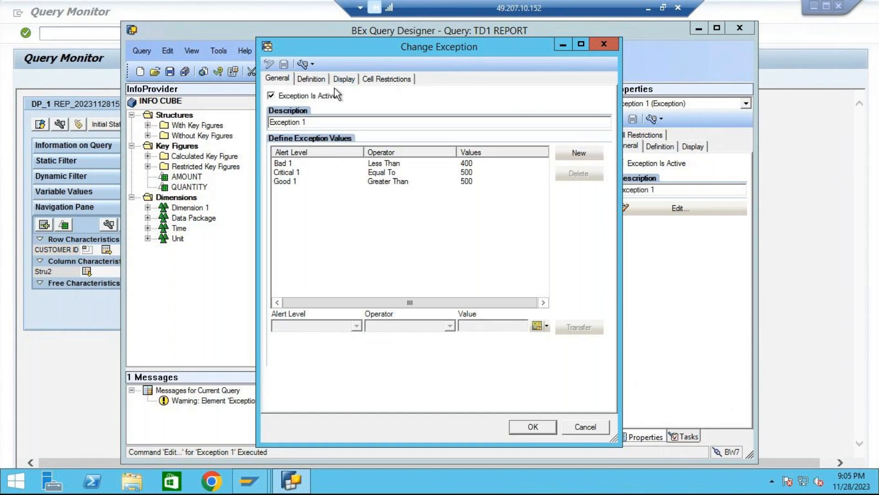
Add a cell restriction on CUSTOMER ID with the operator Everything Except Totals, and save the TD1 REPORT query with its exception.
click(348, 79)
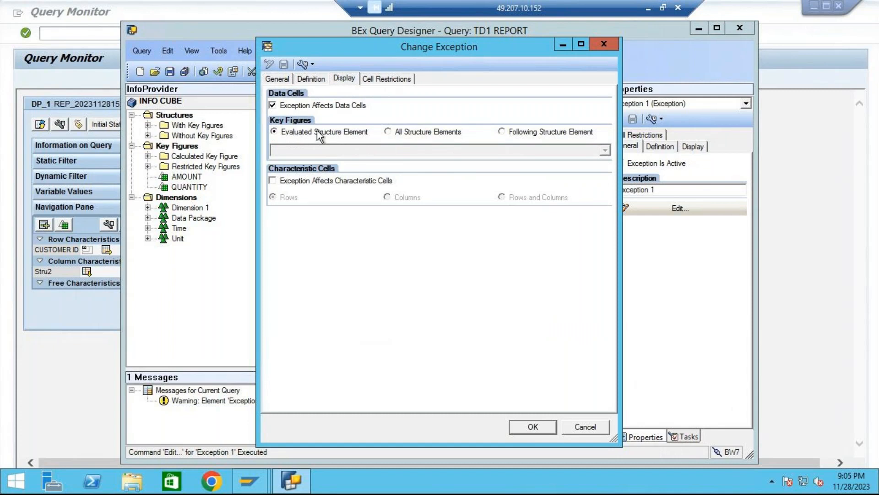
click(312, 79)
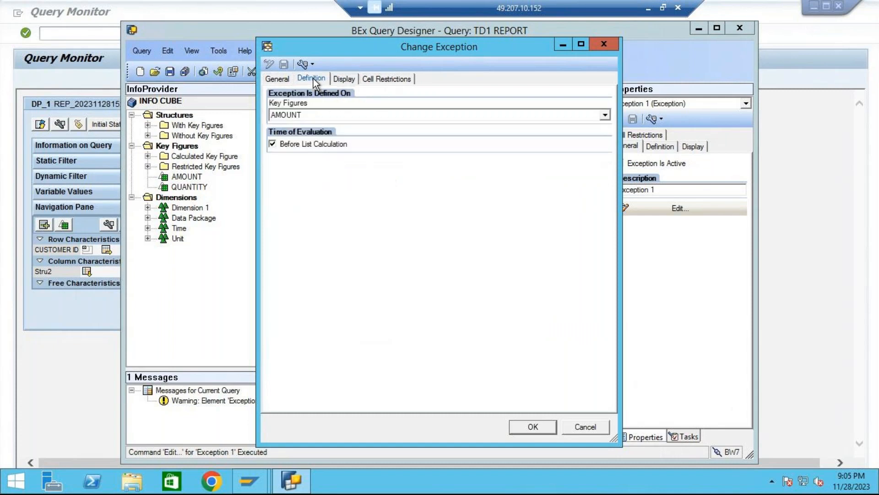
click(342, 78)
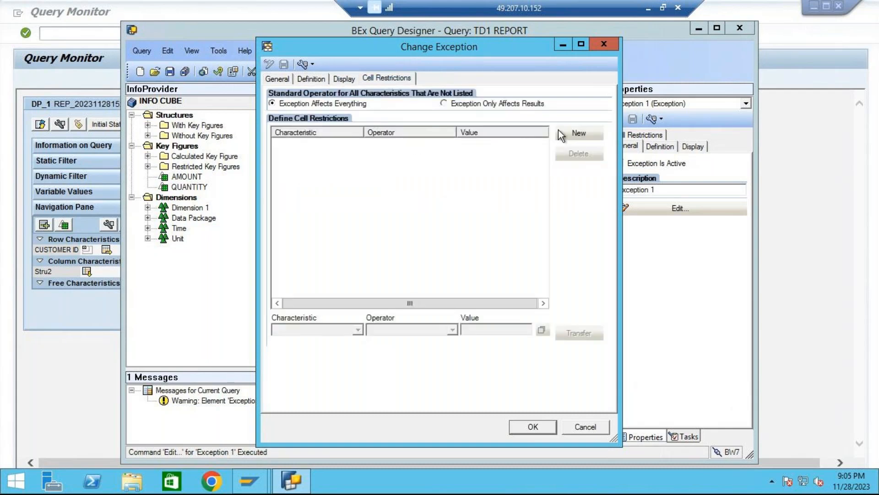
click(560, 132)
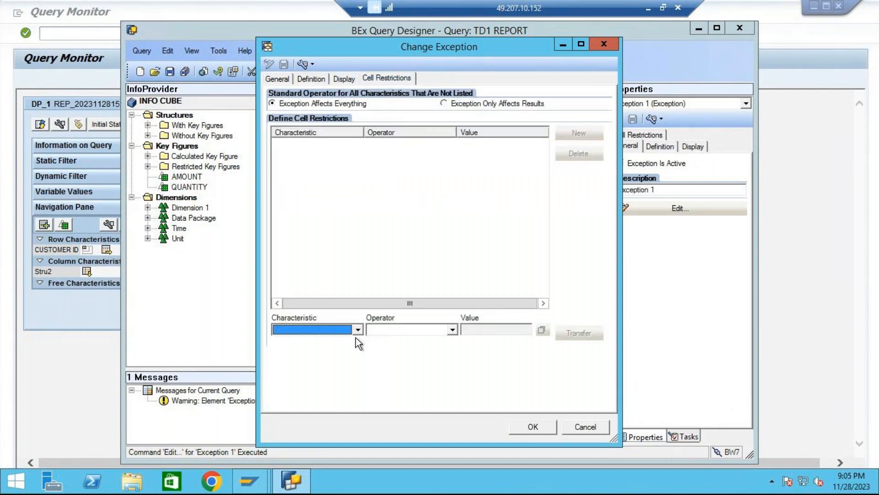
click(357, 330)
click(315, 351)
click(451, 330)
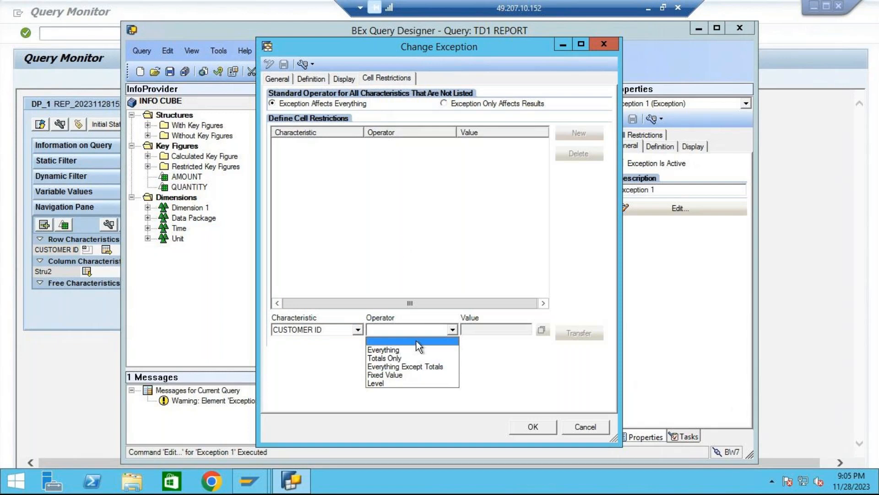
click(411, 366)
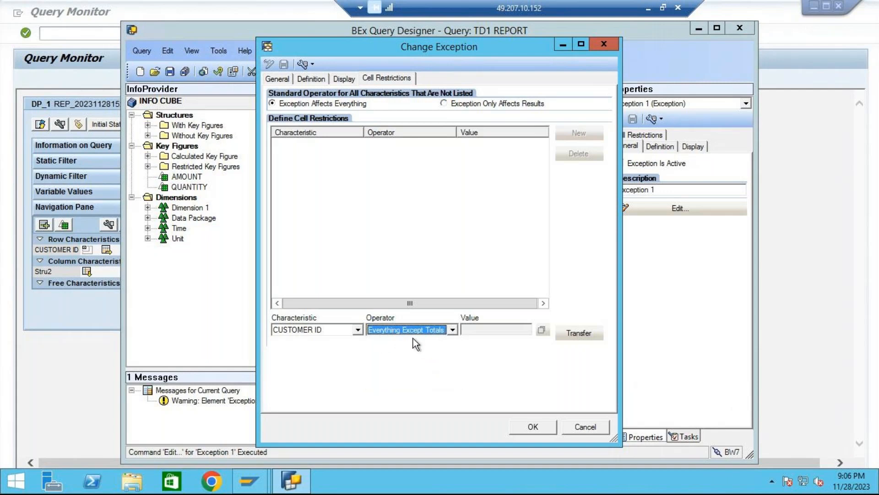
click(580, 335)
click(532, 427)
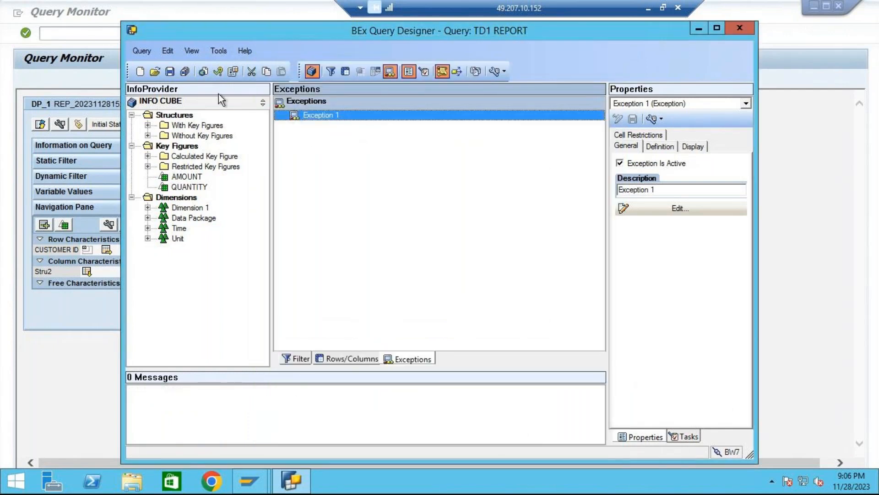
click(170, 72)
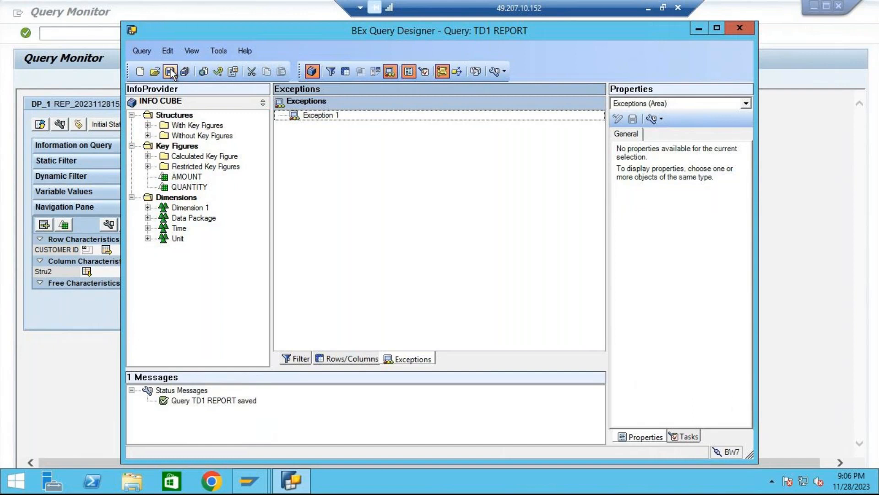
Rerun the TD1 REPORT11 query in the Query Monitor and return to BEx Query Designer.
click(64, 361)
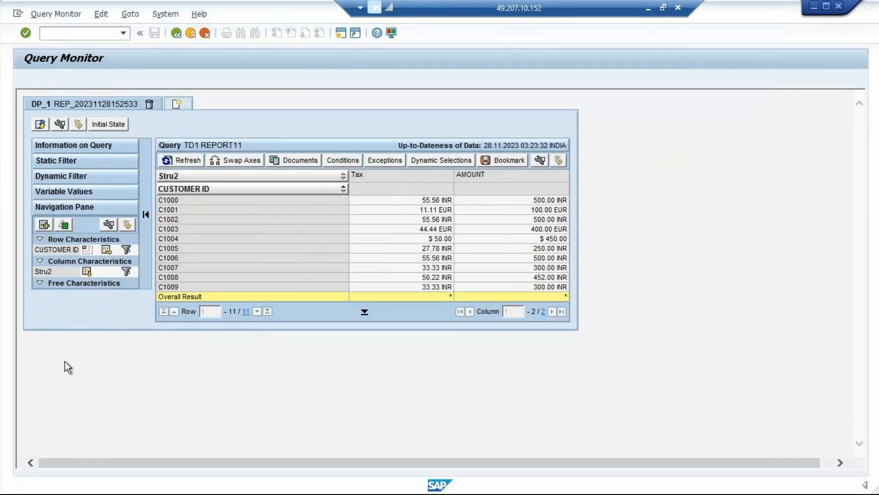
click(177, 33)
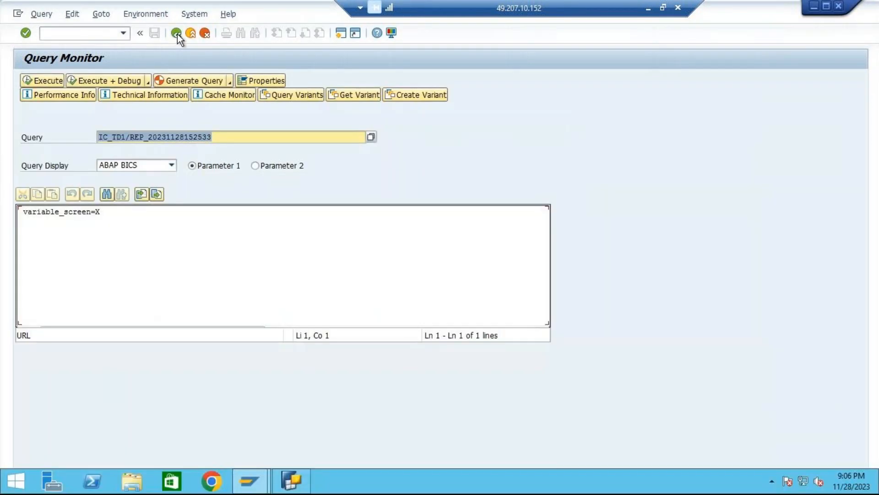
click(40, 83)
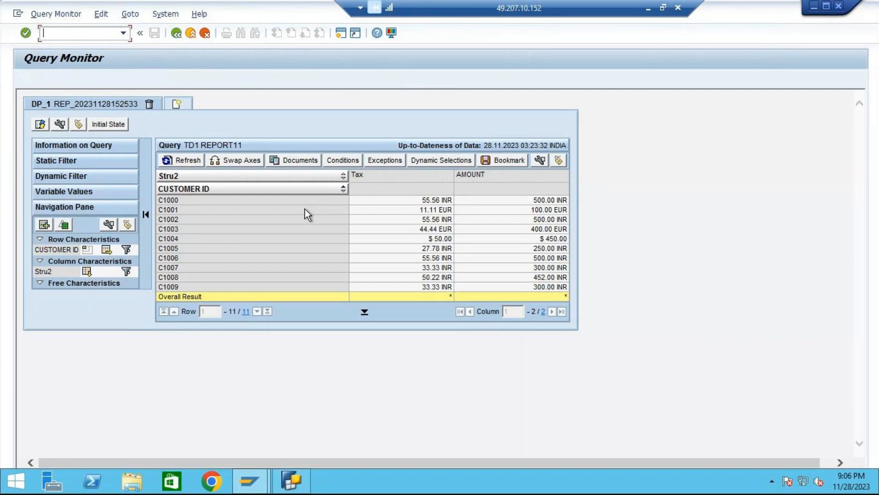
click(291, 480)
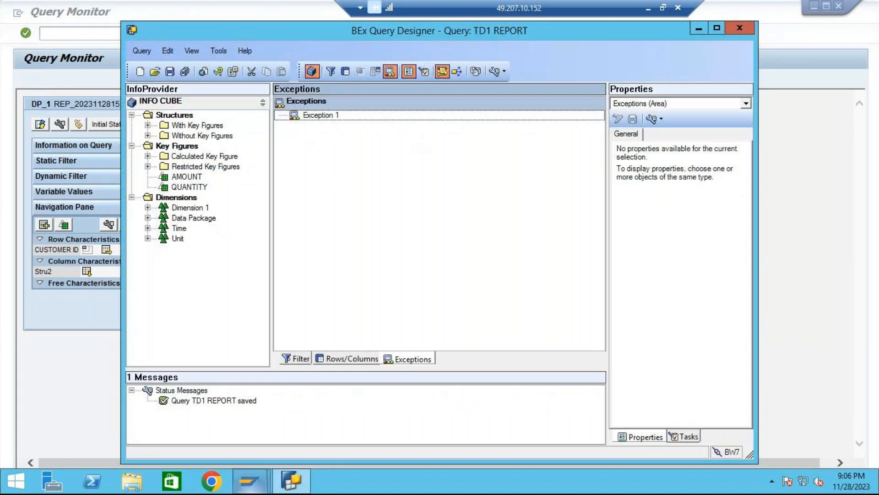
Switch to the Query Monitor, choose the TD1 REPORT query in place of the current one, and execute it.
click(90, 380)
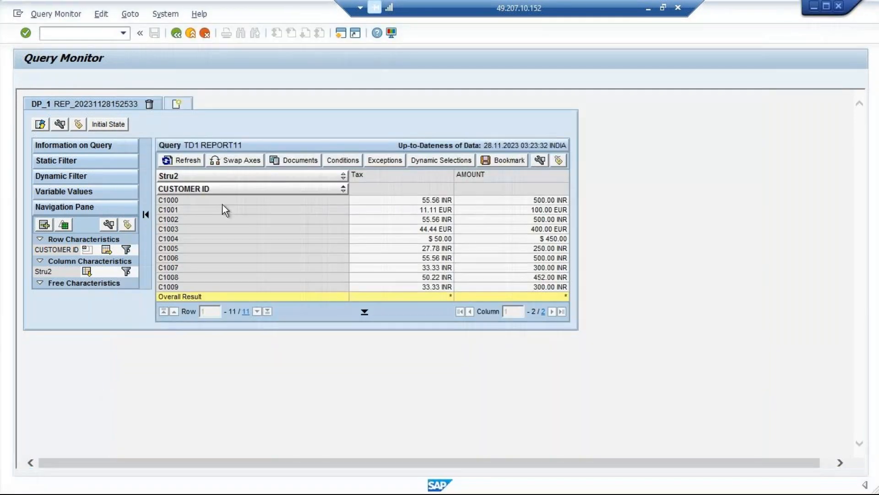
click(177, 34)
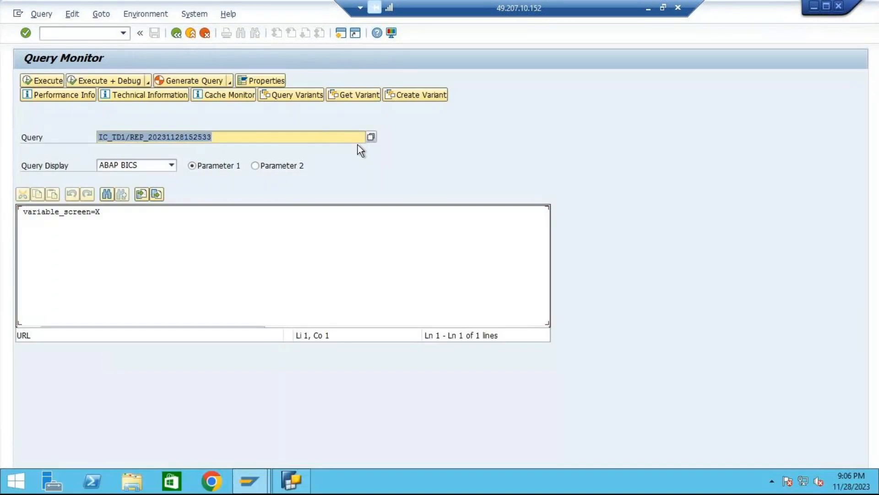
click(372, 137)
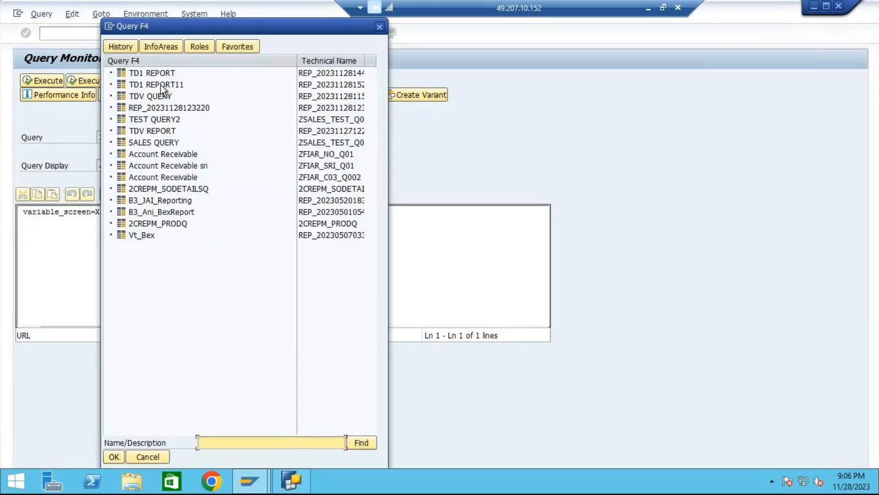
click(161, 73)
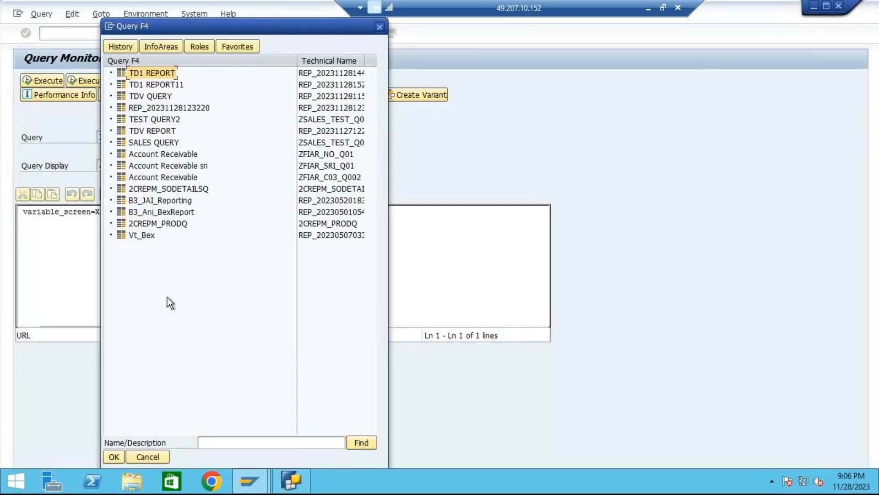
click(114, 456)
click(54, 82)
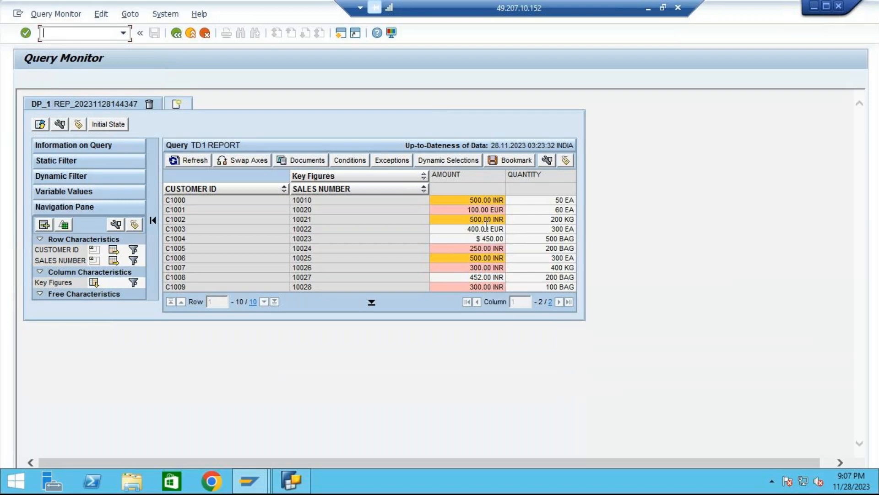
Switch back to BEx Query Designer and set the Critical 1 value of Exception 1 to 400.
click(292, 484)
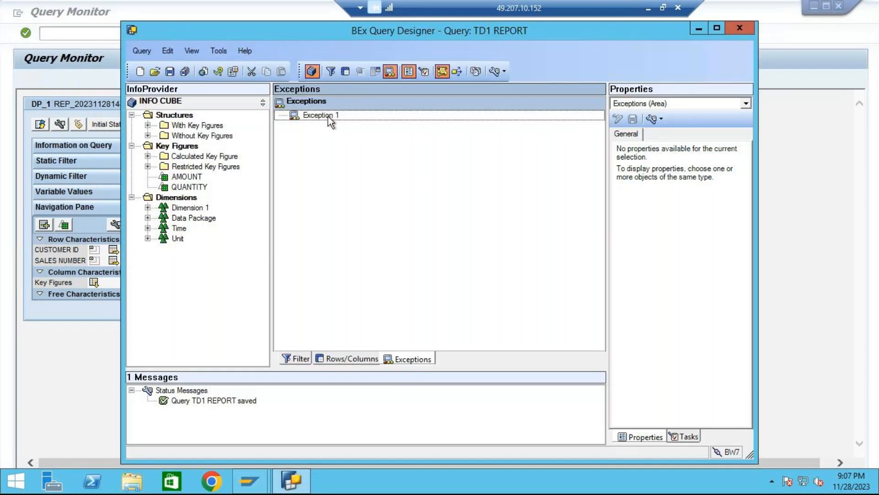
right_click(328, 116)
click(372, 122)
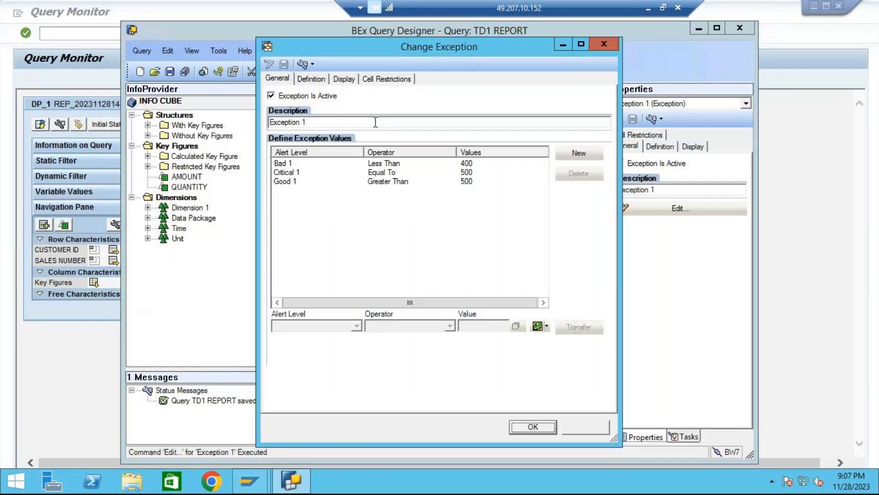
click(468, 164)
click(471, 173)
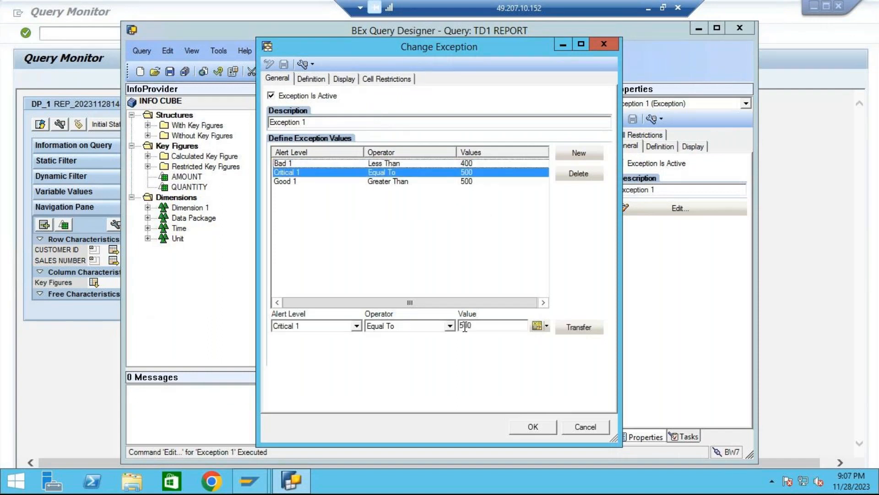
drag(465, 325, 462, 330)
text(4)
click(391, 182)
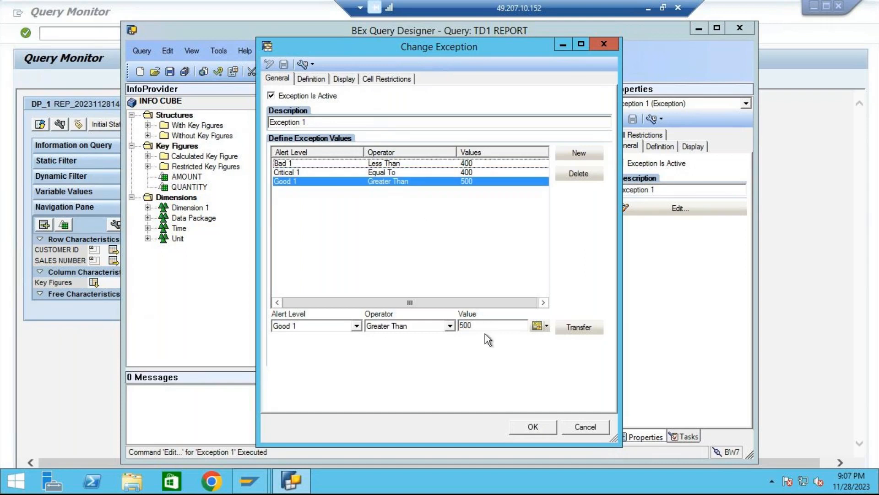
Set the Good 1 value of Exception 1 to 400, apply the exception change, and save the TD1 REPORT query.
drag(463, 326, 461, 328)
text(4)
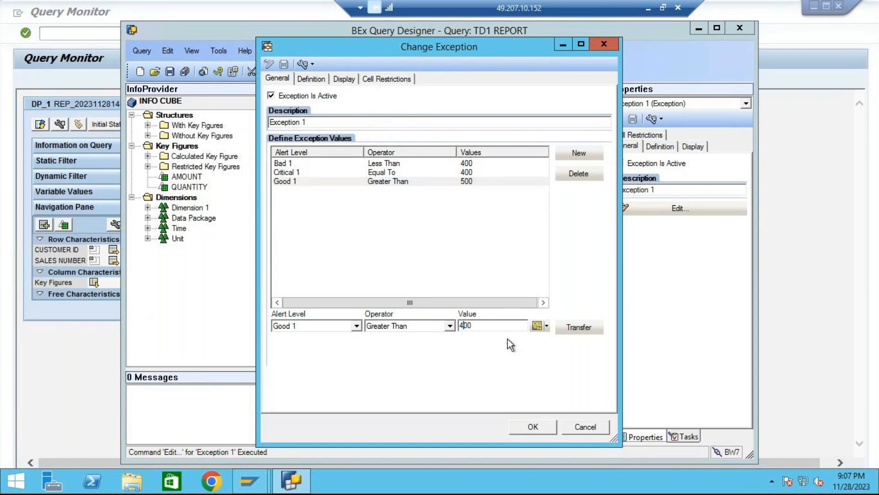
click(578, 327)
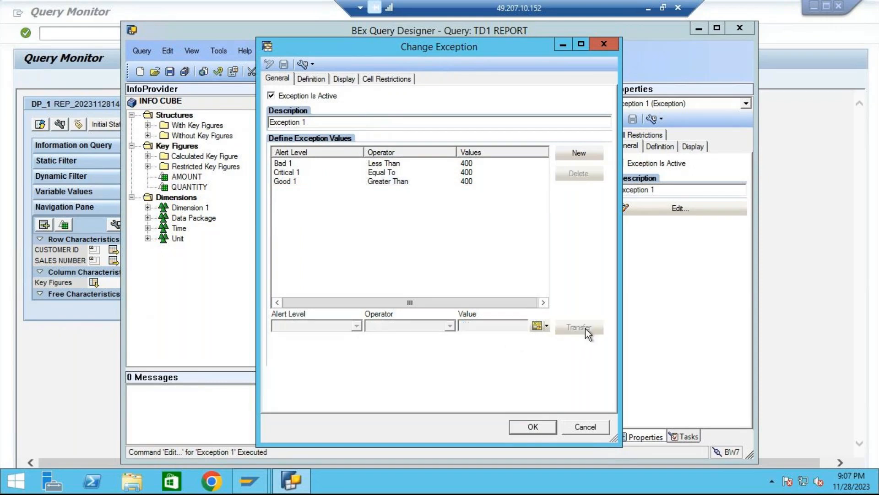
click(524, 425)
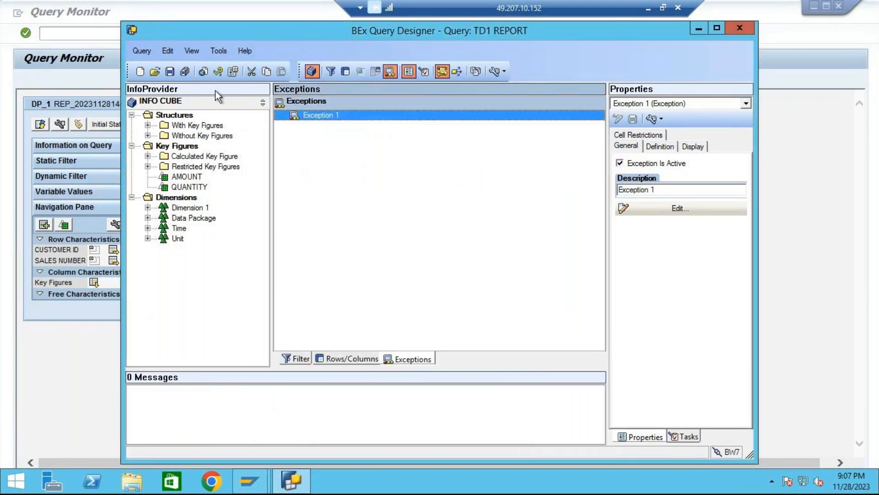
click(170, 72)
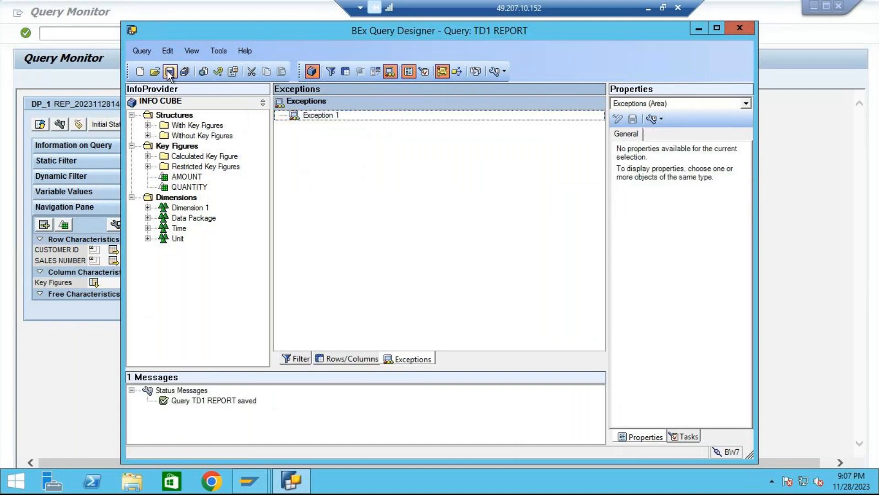
Switch to the Query Monitor, rerun the TD1 REPORT query to check the exception colouring, and return to the query selection screen.
click(83, 359)
click(176, 33)
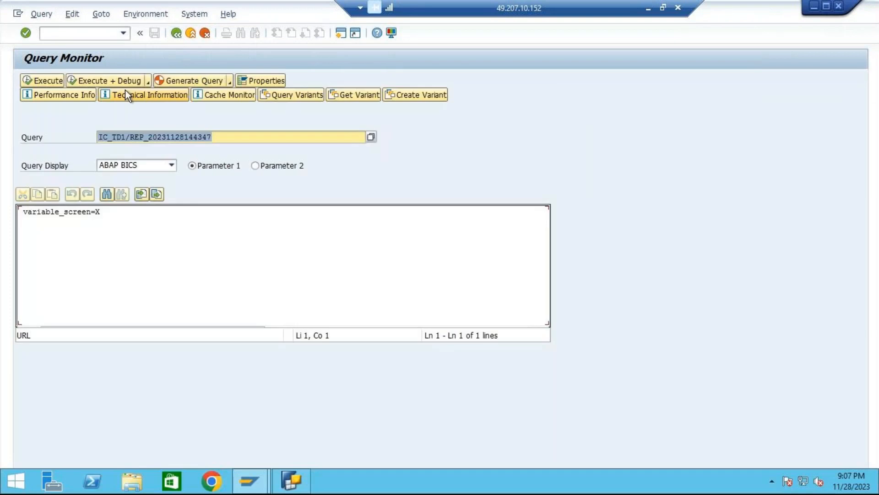
click(45, 80)
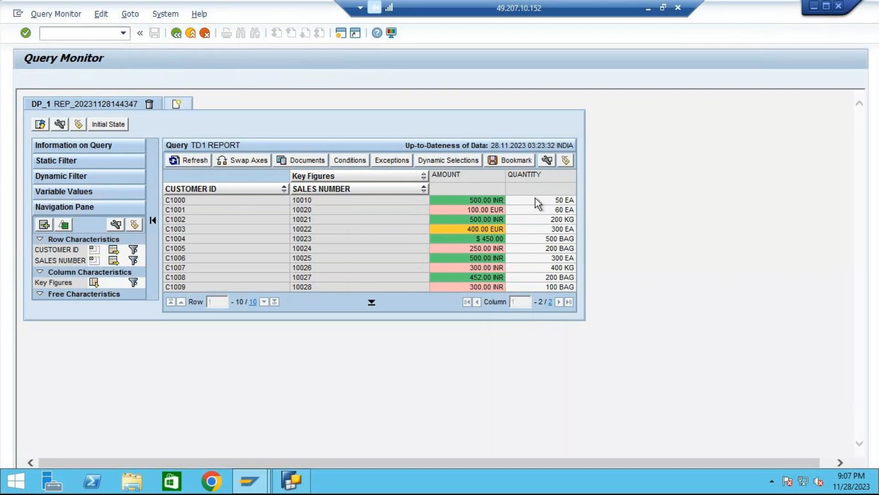
key(F3)
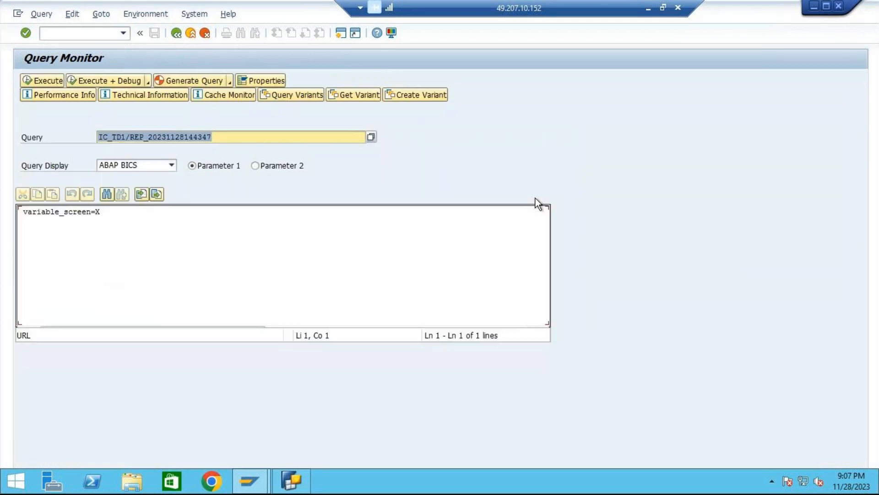
Minimize the remote session and review the Reporting notes in Notepad, from the query design topic list down to the Exception section.
click(649, 8)
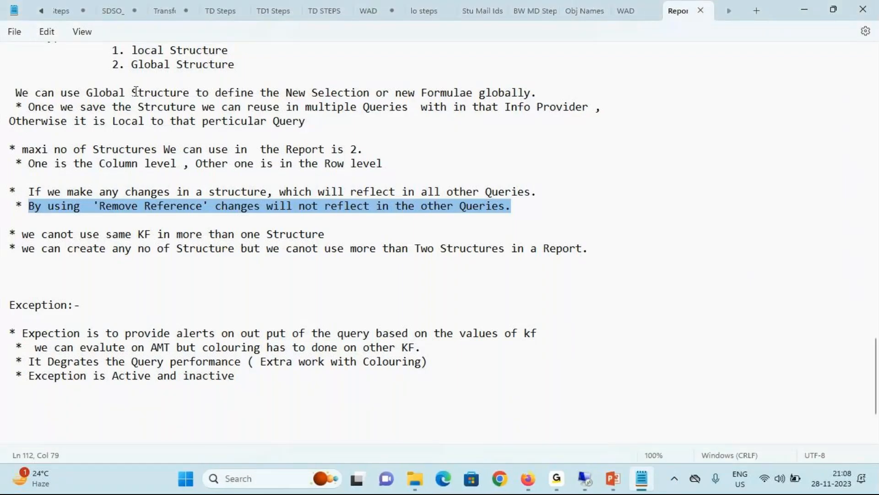
scroll(137, 90, up, 3)
scroll(136, 90, up, 15)
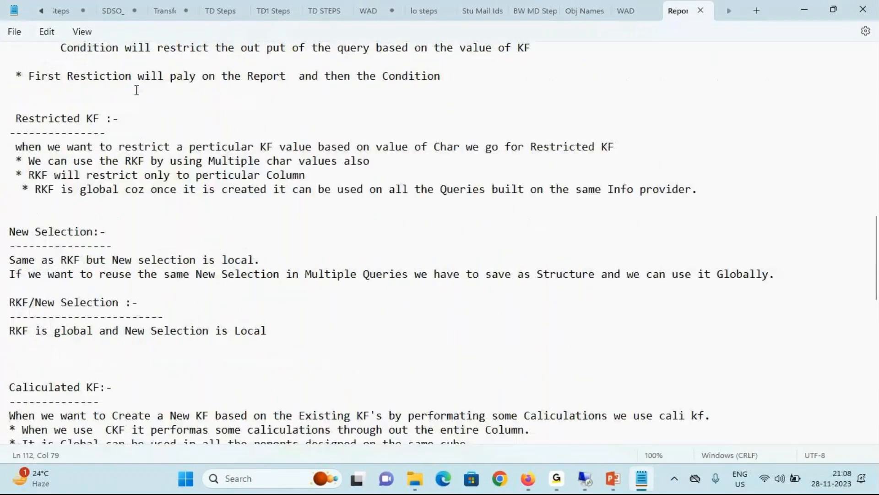
scroll(136, 90, up, 7)
click(112, 248)
drag(113, 248, 270, 304)
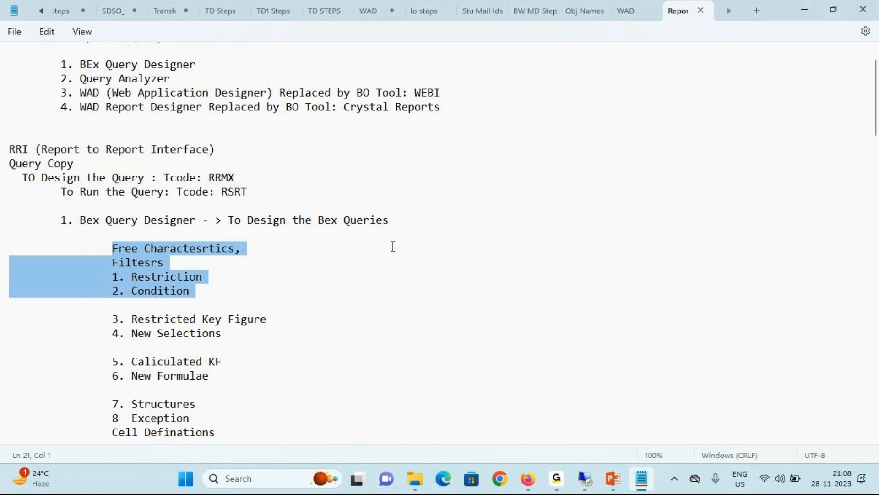
scroll(393, 247, down, 18)
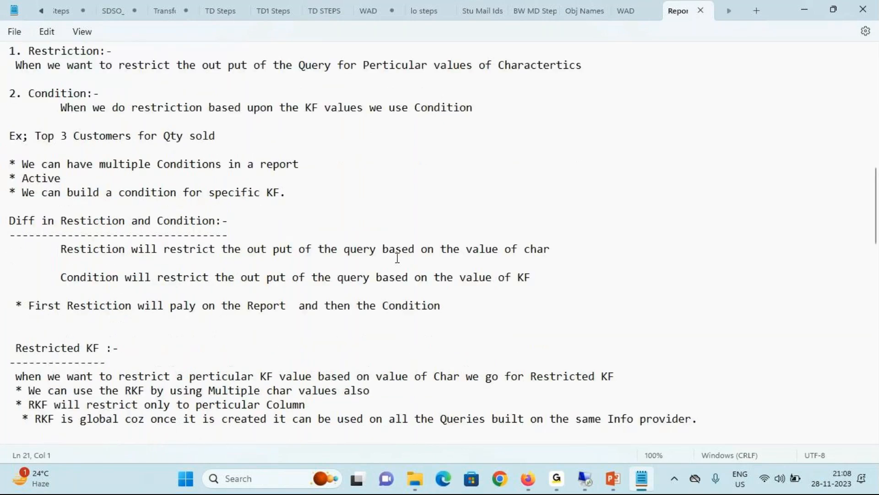
scroll(401, 265, down, 10)
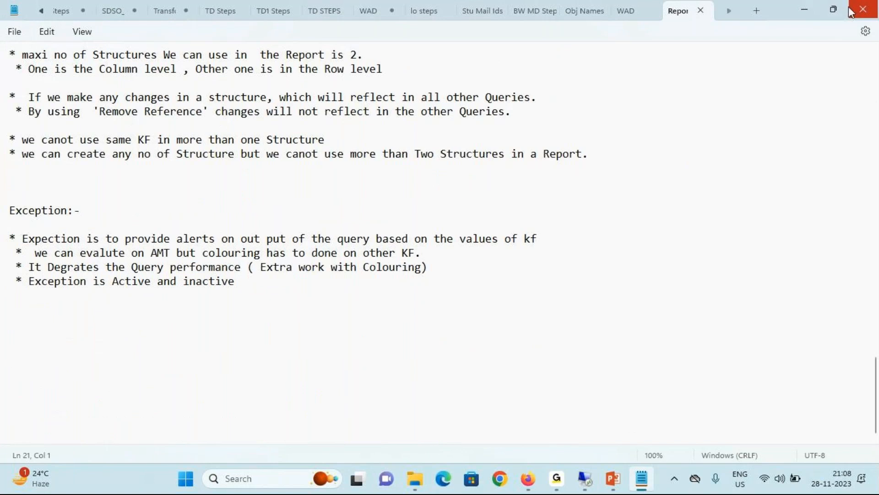
Switch to File Explorer and open the Rep_variable text document from the Reporting folder.
mouse_move(415, 478)
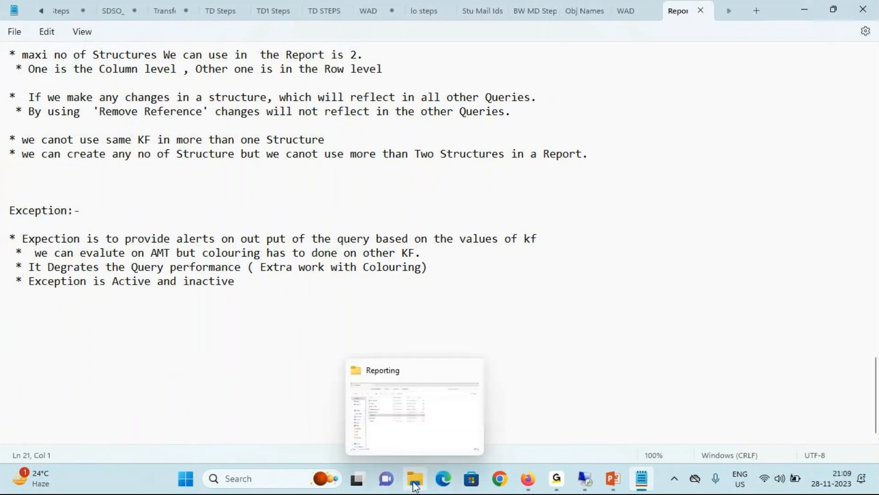
click(432, 445)
click(405, 316)
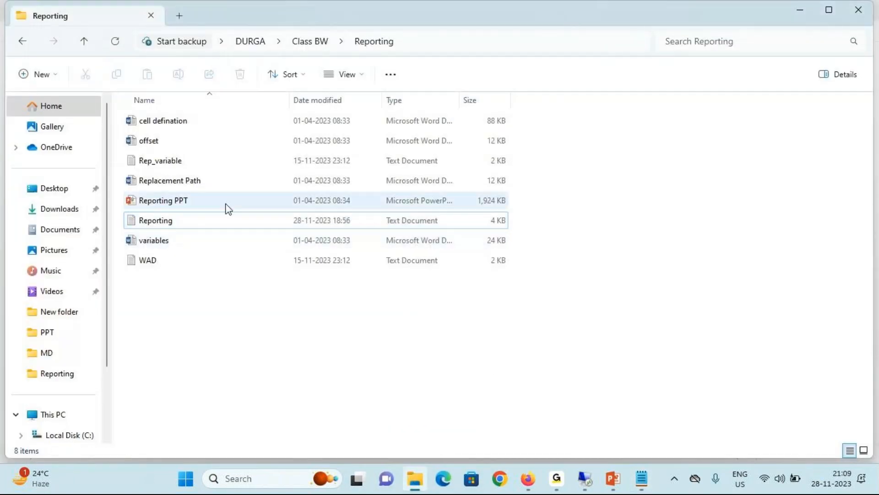
double_click(167, 160)
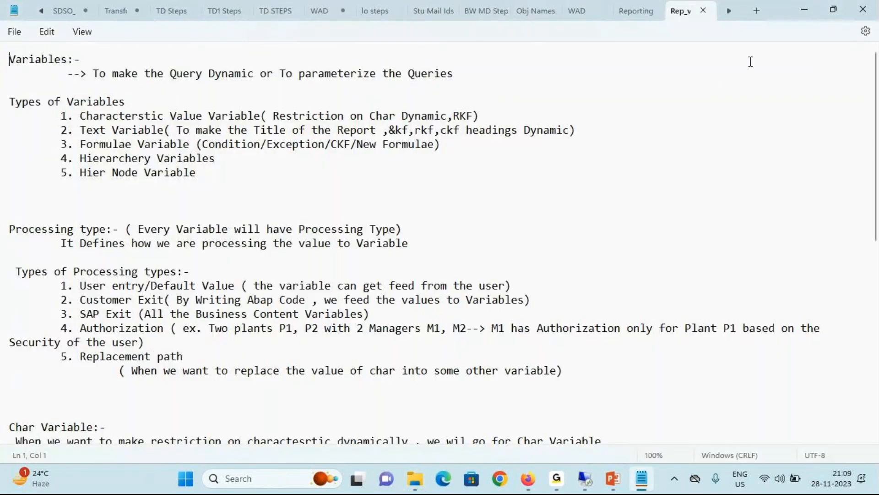
Review the purpose of variables and the five variable types in the notes, highlighting the relevant lines.
click(83, 73)
drag(83, 72, 490, 74)
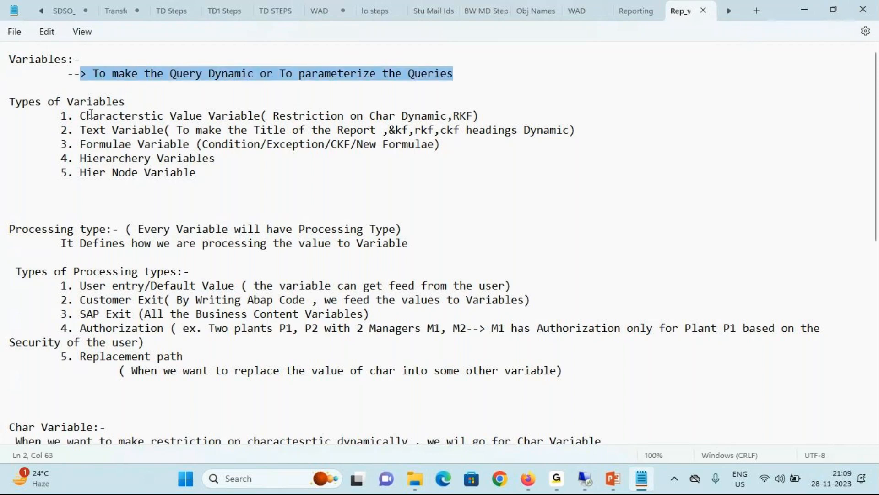
click(98, 160)
click(87, 174)
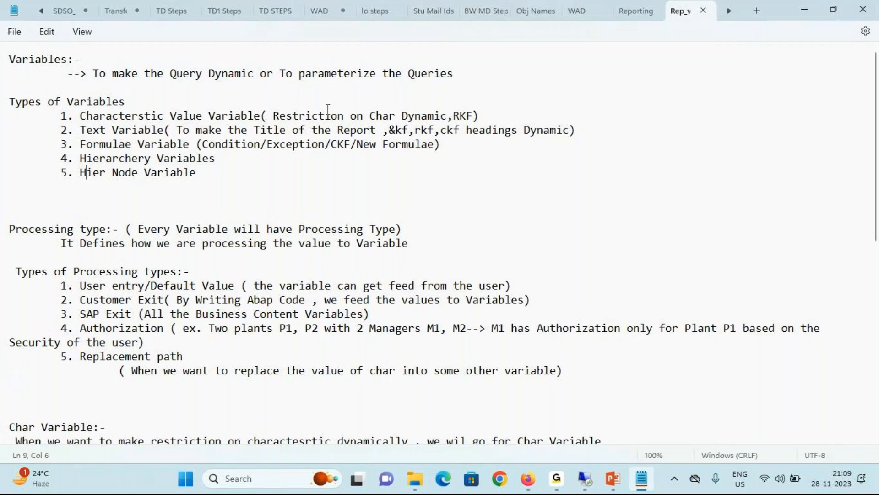
click(273, 115)
drag(274, 116, 476, 116)
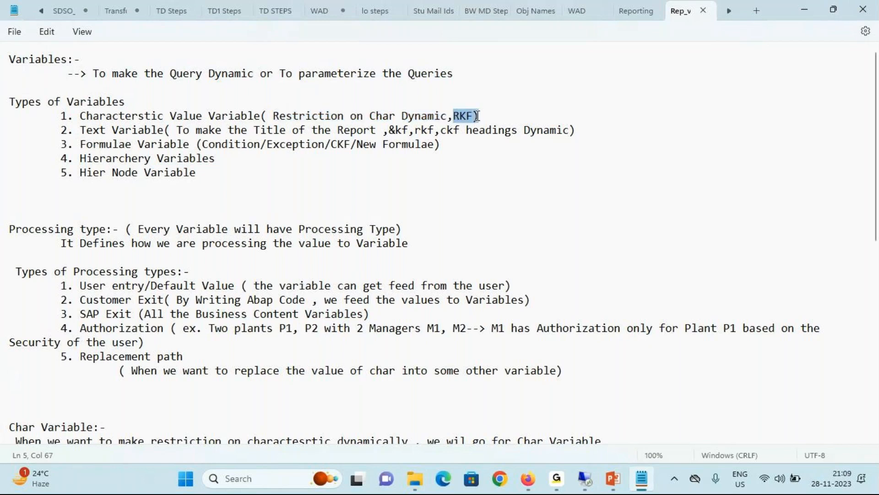
click(196, 116)
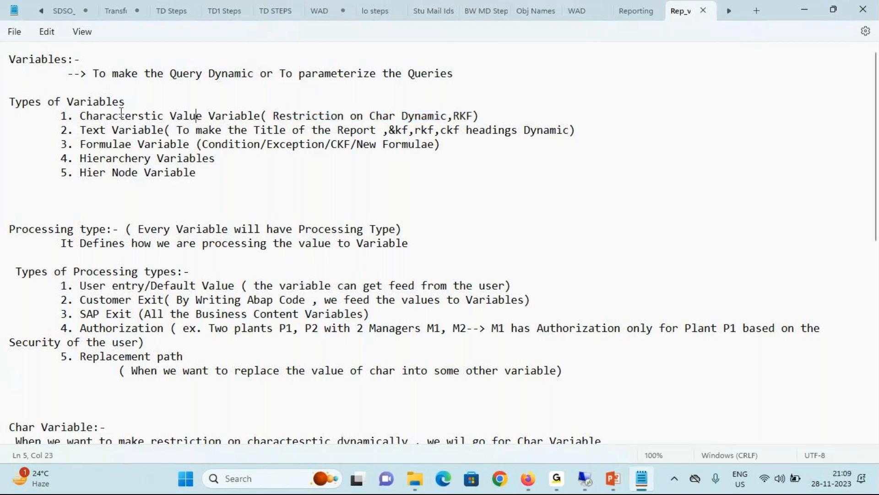
drag(61, 116, 225, 172)
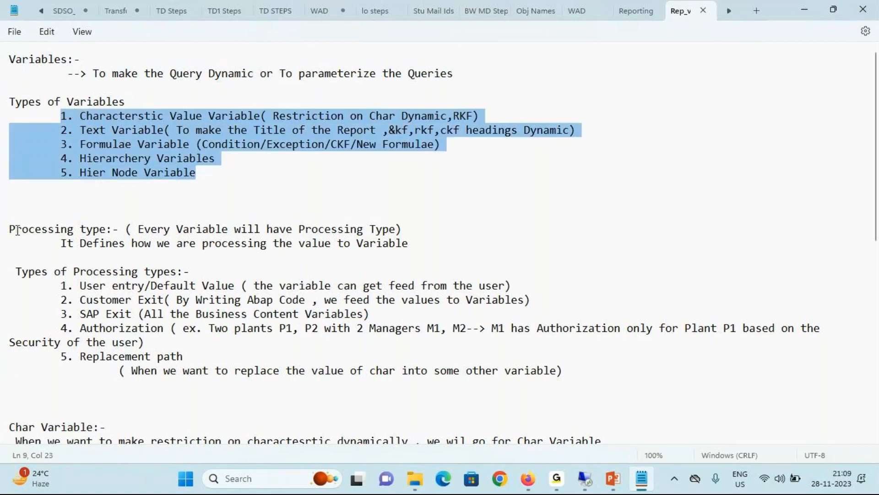
Examine the notes on processing types, highlighting User entry/Default Value, Customer Exit, SAP Exit, Authorization and Replacement path.
drag(16, 229, 379, 228)
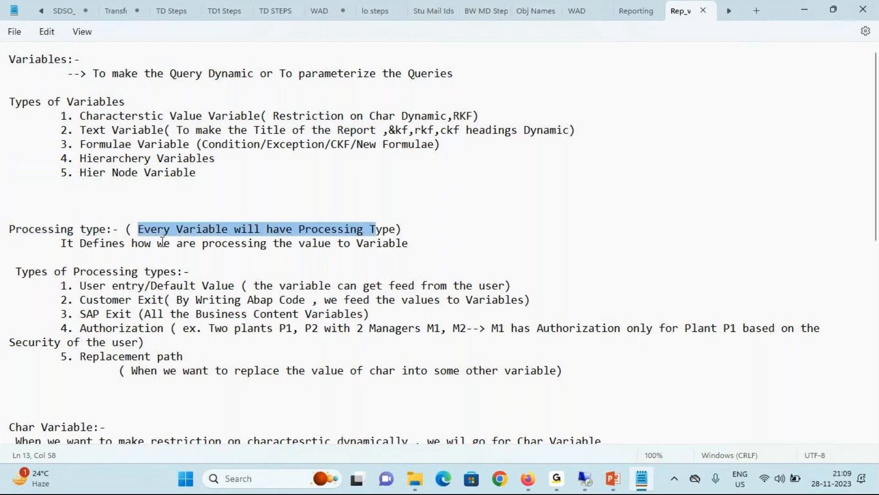
drag(61, 243, 308, 253)
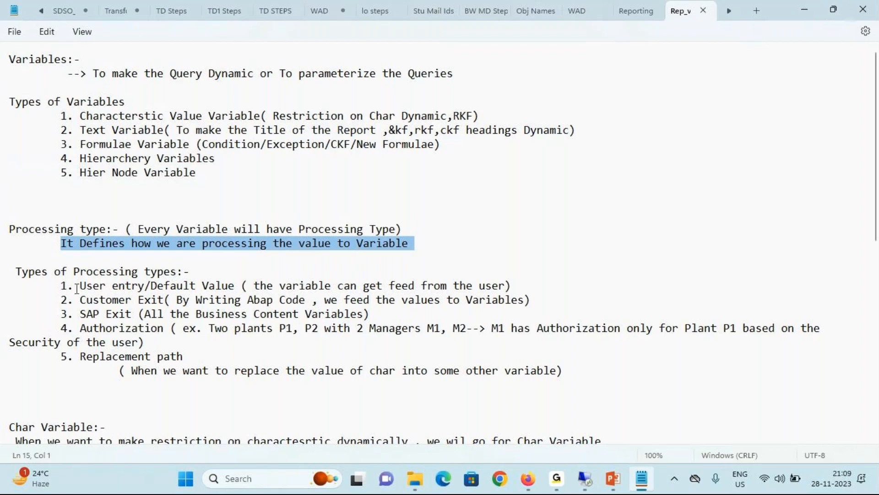
drag(78, 287, 235, 288)
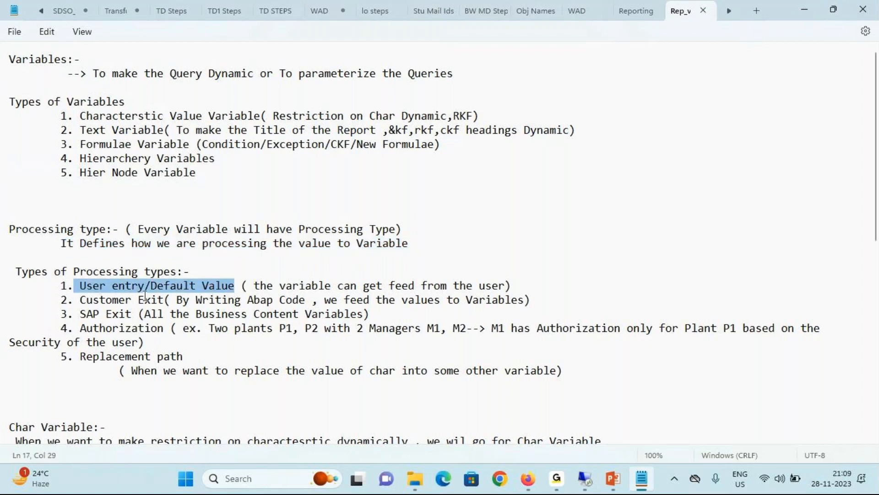
drag(80, 300, 151, 301)
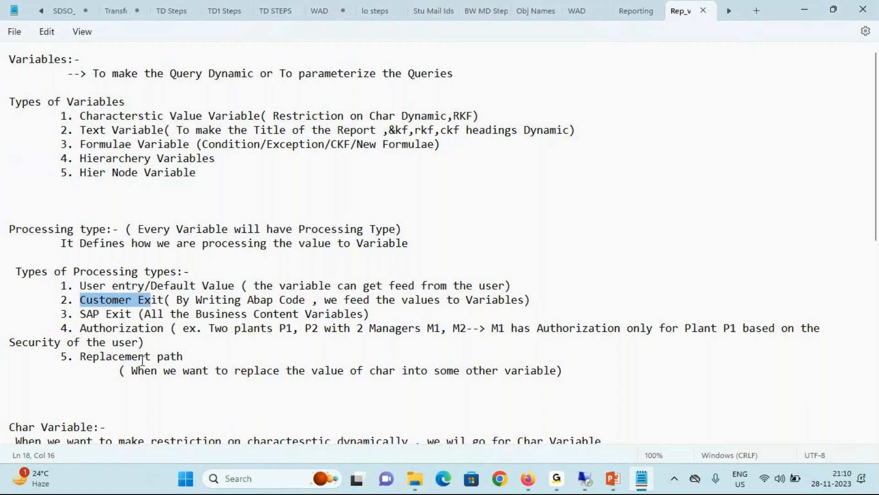
drag(80, 287, 507, 286)
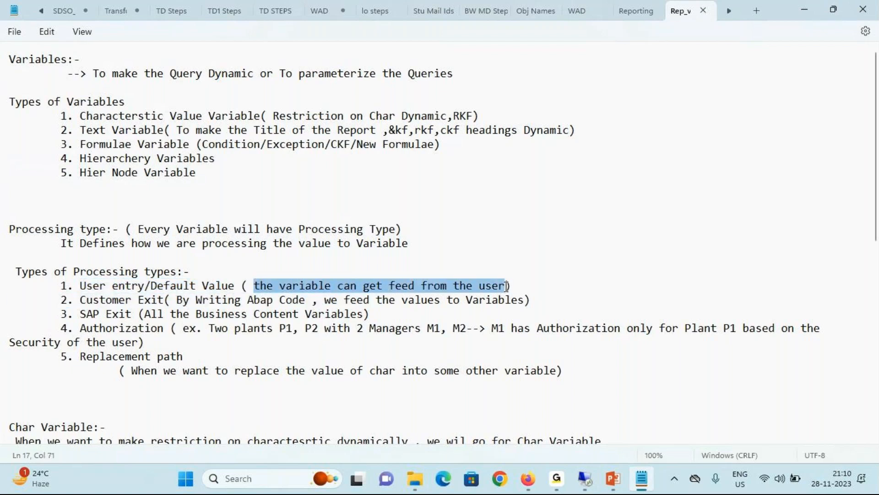
click(80, 300)
drag(80, 300, 165, 300)
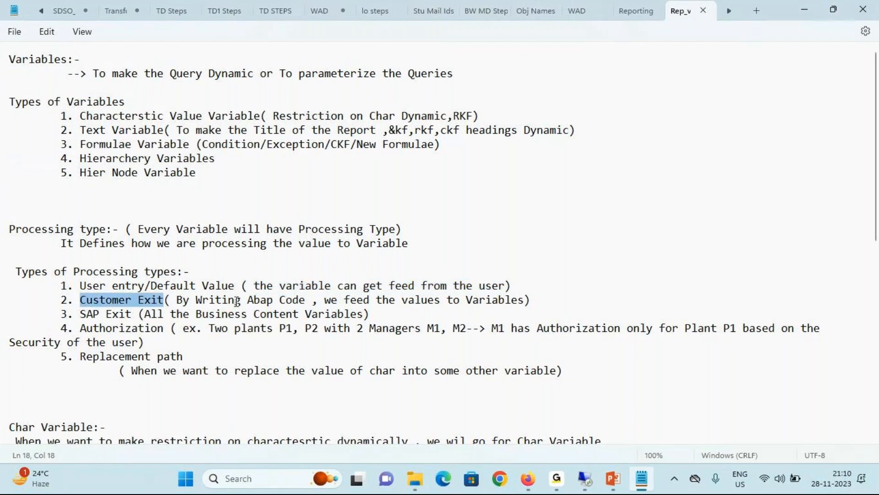
click(506, 302)
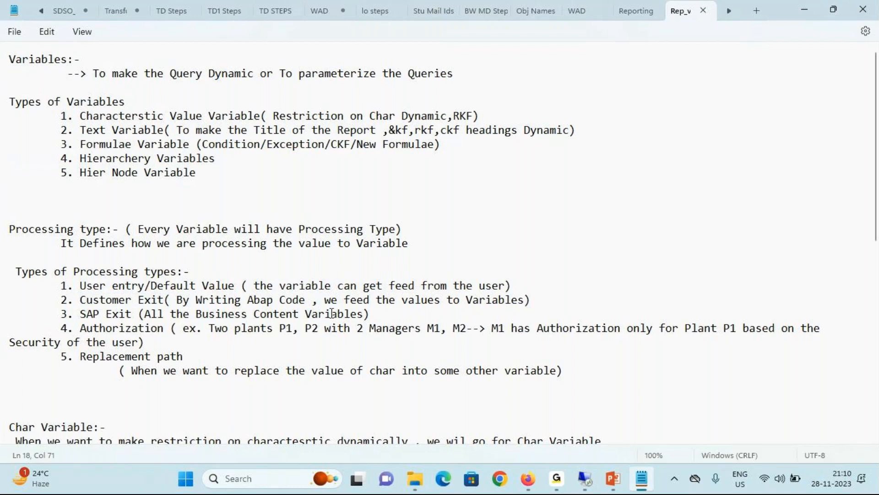
drag(145, 314, 360, 314)
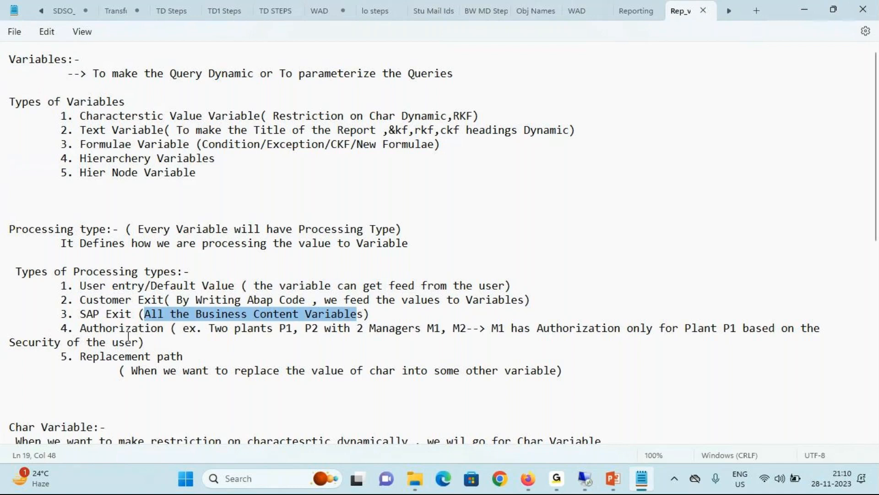
click(123, 316)
drag(81, 329, 174, 332)
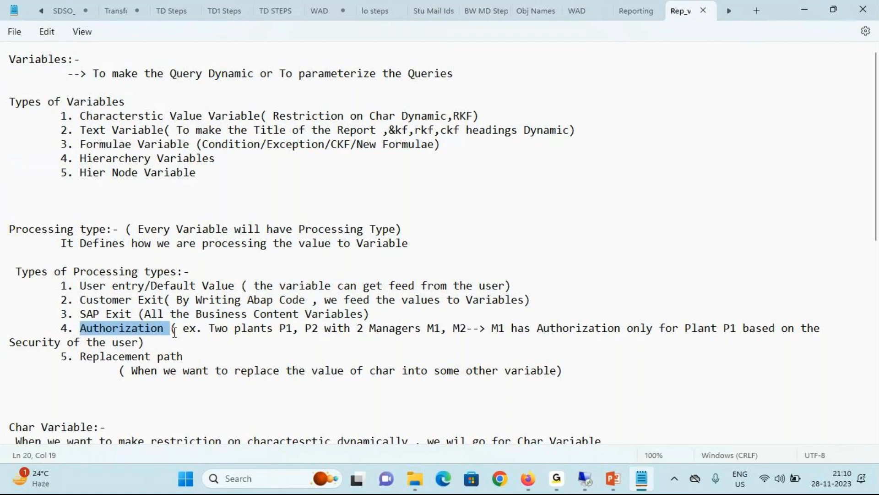
drag(78, 357, 194, 356)
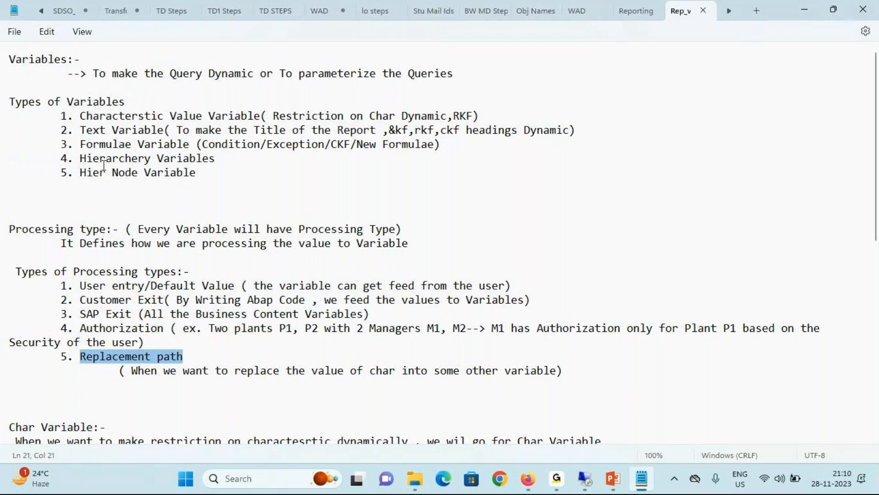
scroll(104, 165, down, 6)
Return to BEx Query Designer in the remote session and remove Exception 1 from the TD1 REPORT query.
click(585, 478)
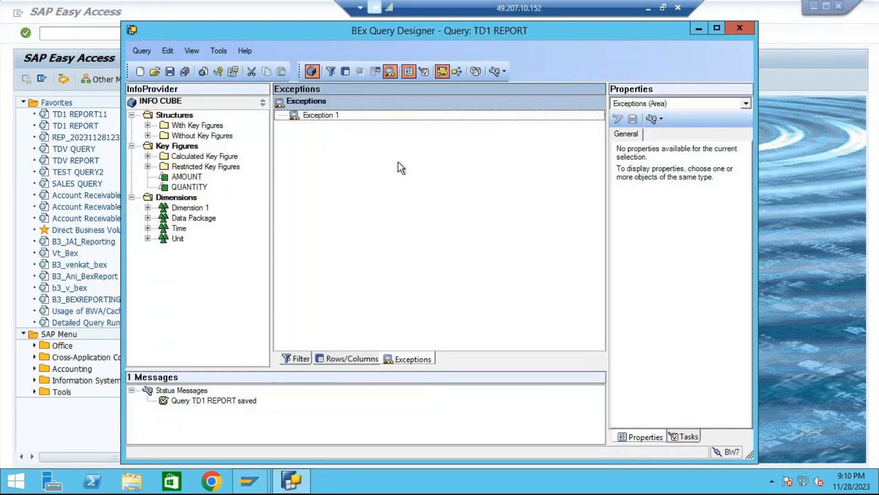
click(337, 116)
right_click(337, 115)
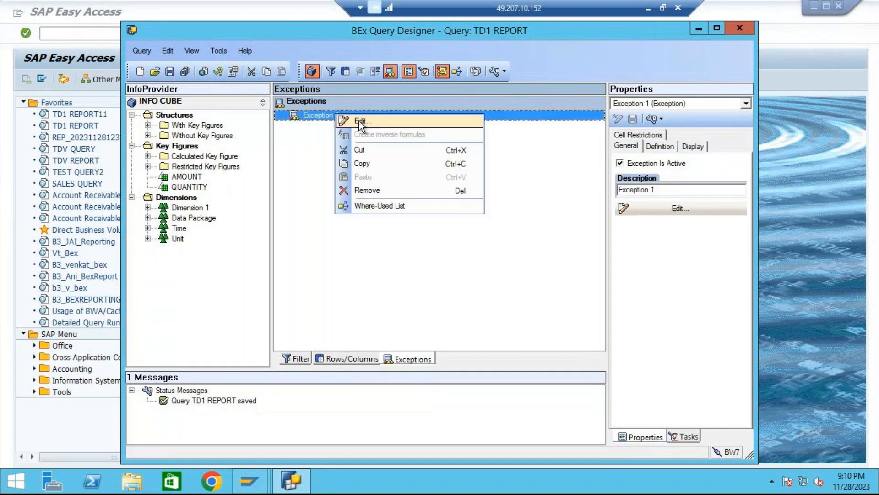
click(372, 190)
Look over the query's rows and columns layout and its filter area, ending on the rows and columns layout.
click(353, 359)
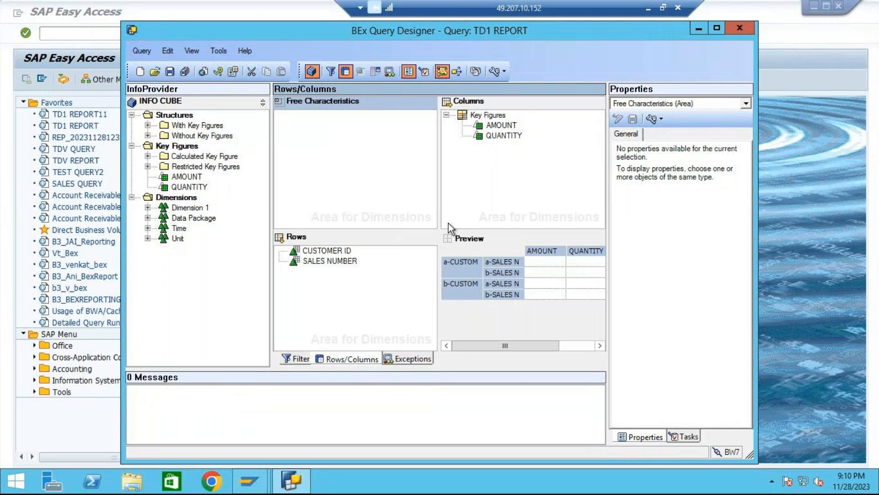
click(299, 360)
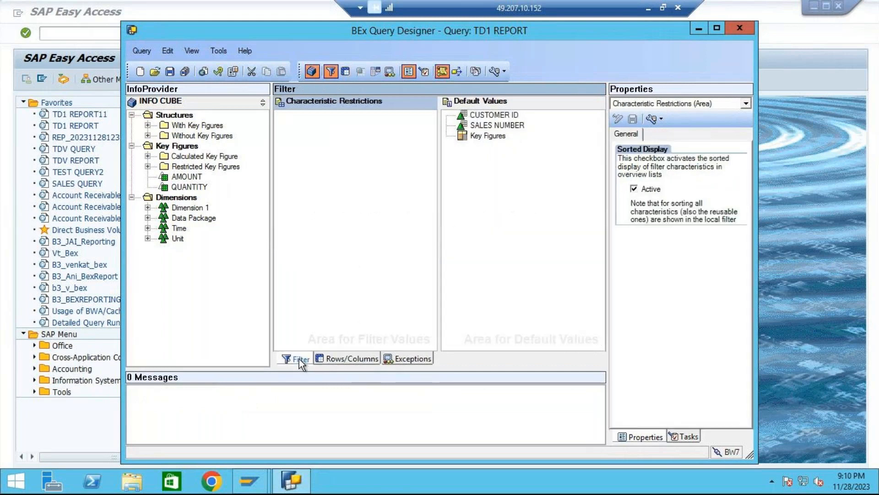
click(349, 359)
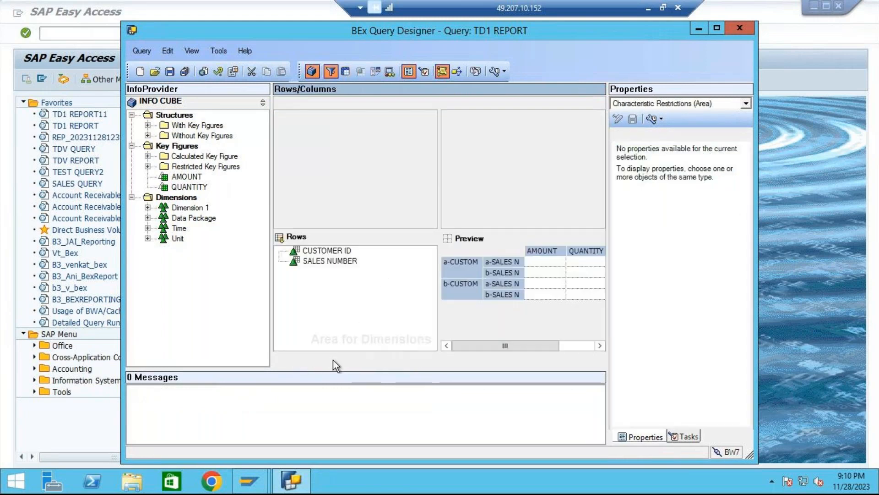
Remove SALES NUMBER from the rows and open the value restriction of CUSTOMER ID in the filter's default values.
drag(317, 262, 181, 246)
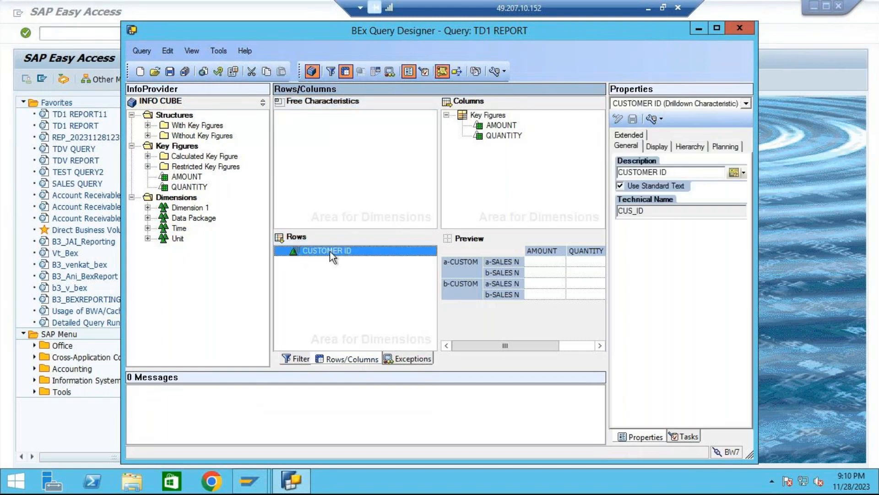
click(300, 359)
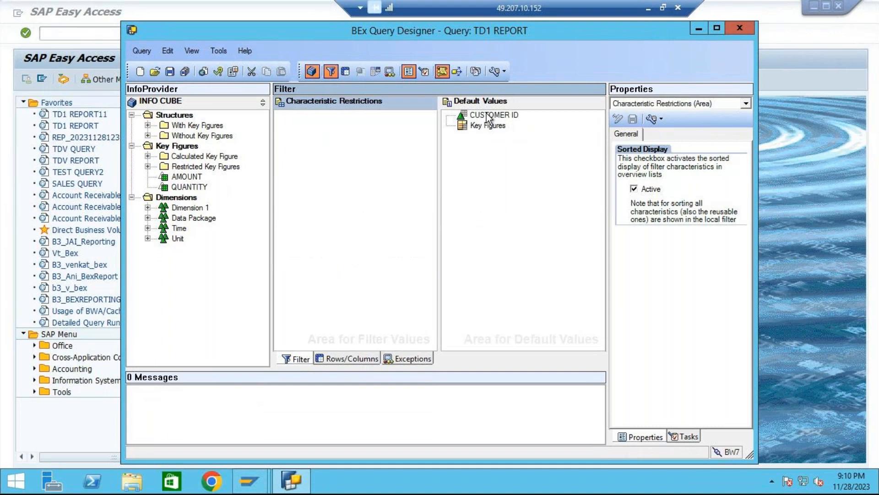
click(489, 116)
right_click(489, 117)
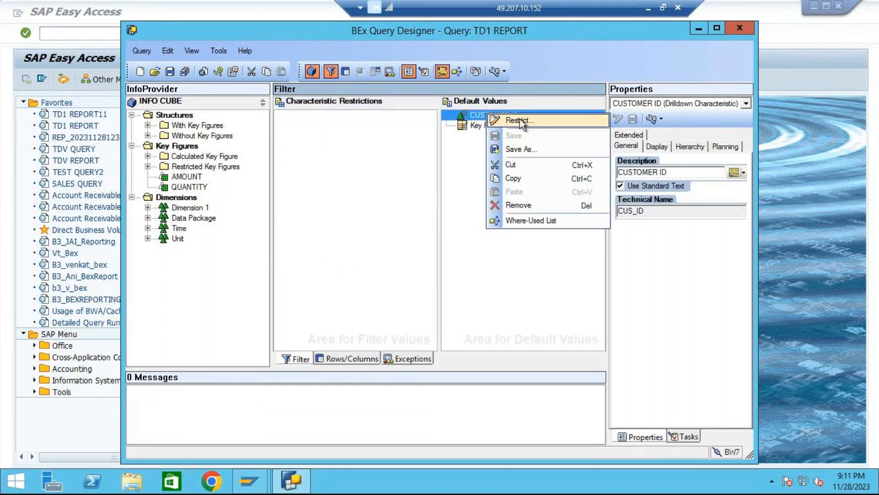
click(494, 120)
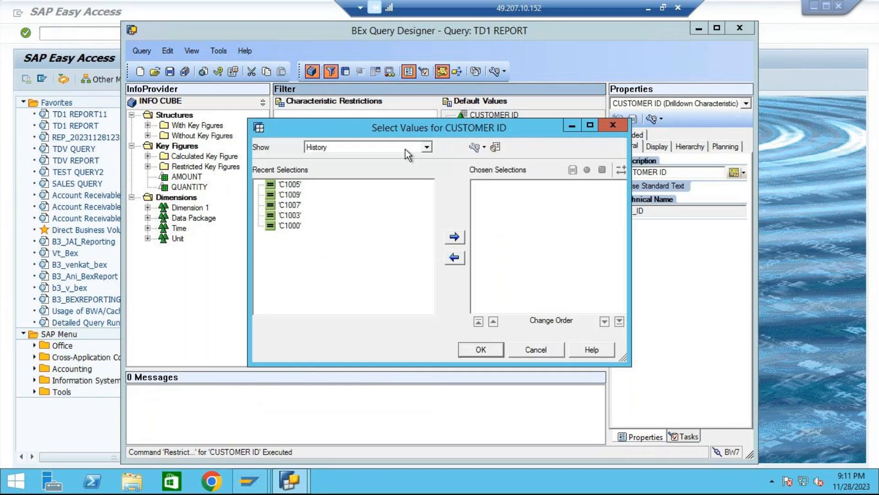
Try restricting CUSTOMER ID to one of the listed single values, and take that value back out of the chosen selections.
click(412, 150)
click(329, 175)
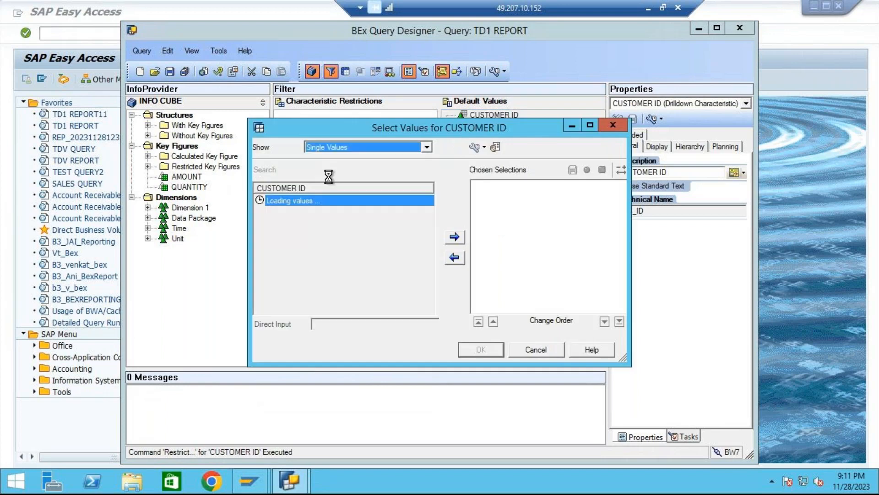
click(274, 232)
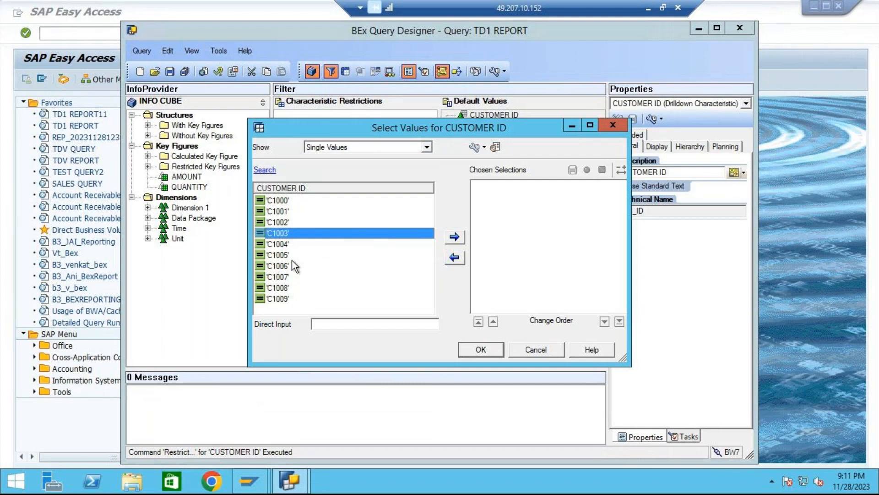
click(293, 255)
click(460, 237)
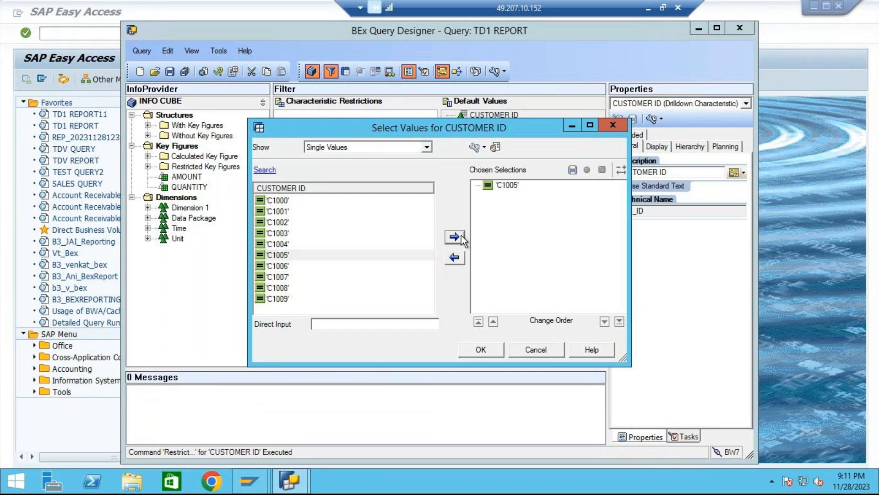
click(510, 184)
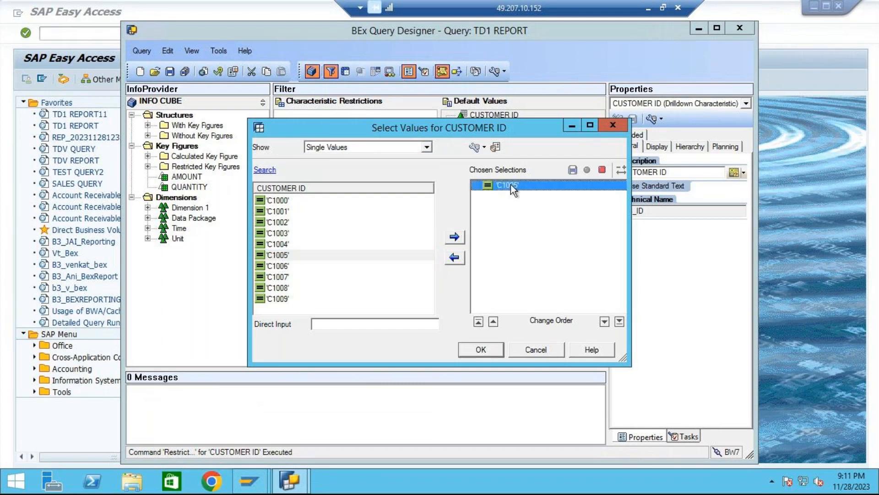
click(454, 257)
Create a characteristic value variable for CUSTOMER ID with the description Var_Char1, processed by Manual Input/Default Value.
click(427, 147)
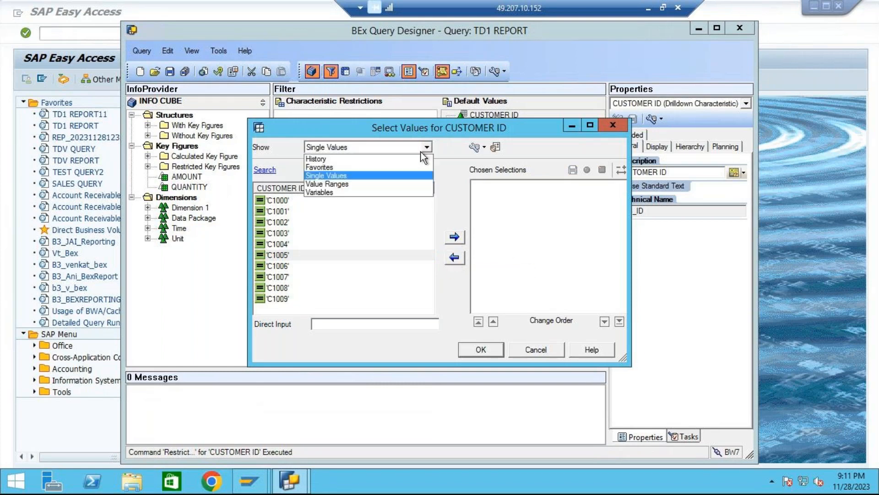
click(330, 193)
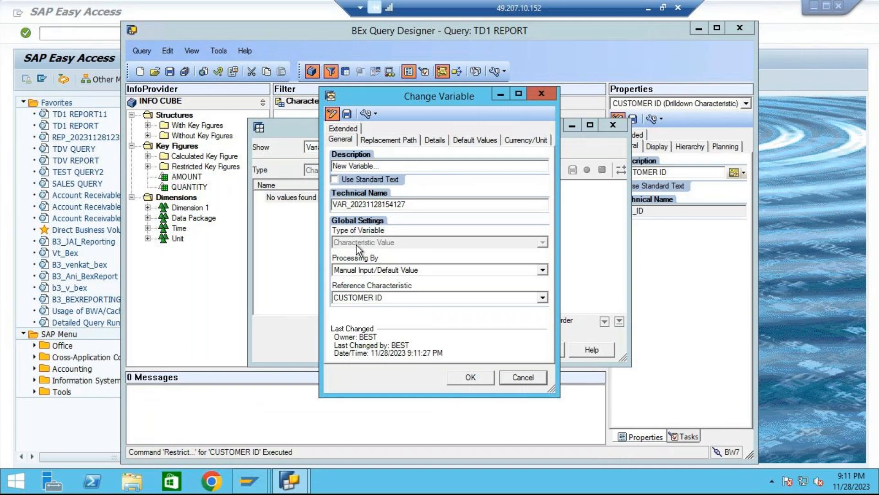
drag(385, 167, 303, 166)
text(vAR)
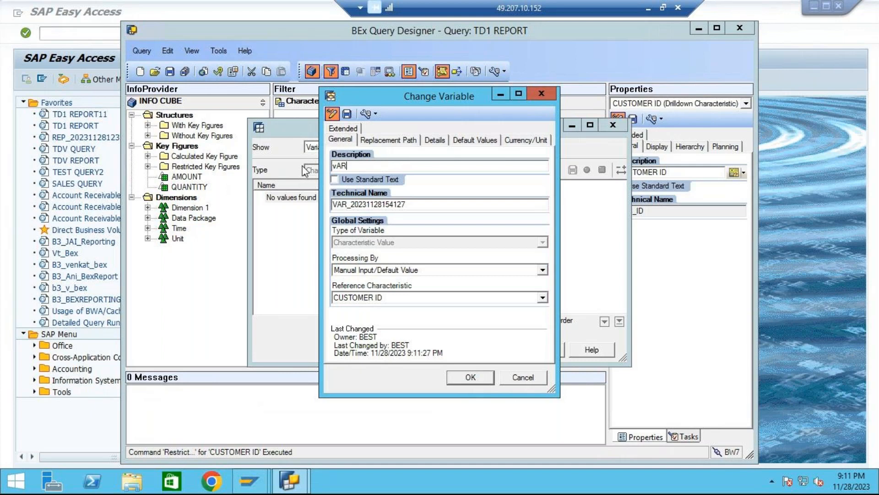
key(BackSpace)
key(BackSpace)
key(BackSpace)
text(Var_Char1)
click(423, 271)
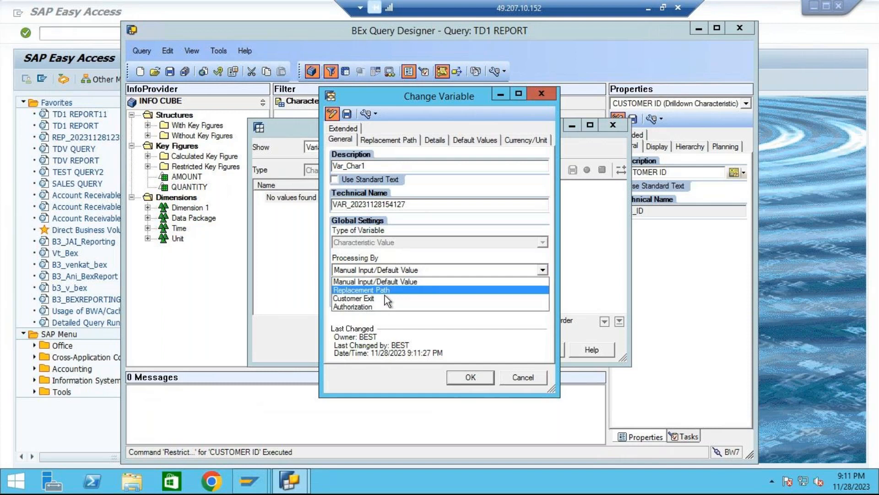
click(368, 280)
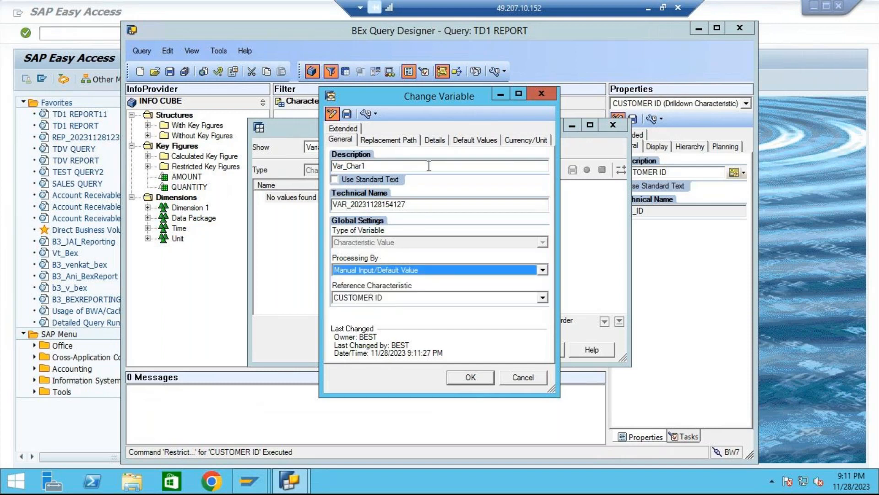
Make the variable represent Several Single Values with optional entry, and save it under its existing description and technical name.
click(436, 141)
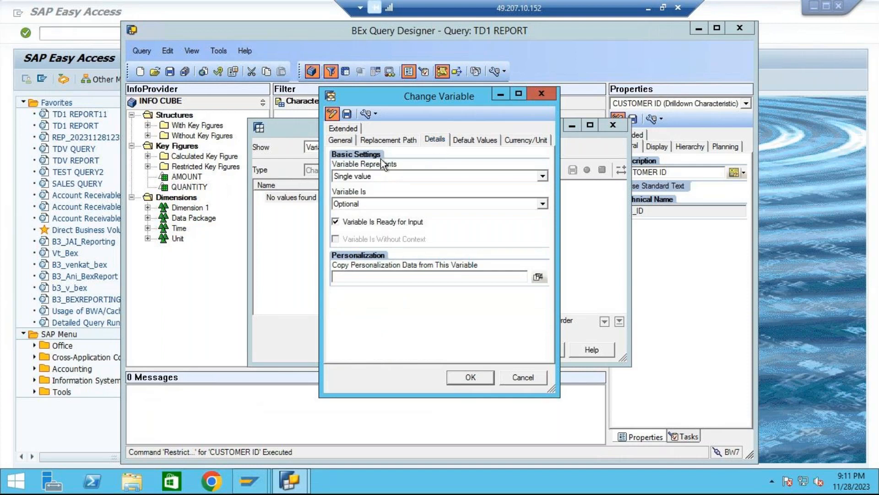
click(363, 179)
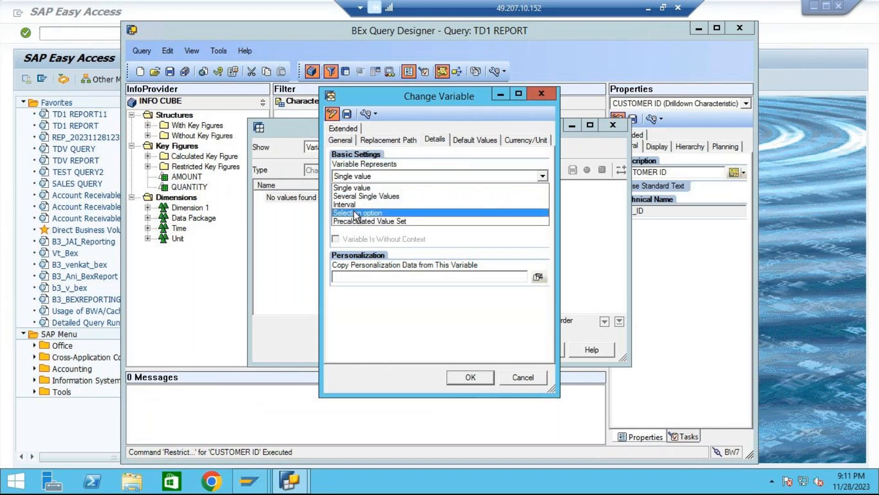
click(358, 196)
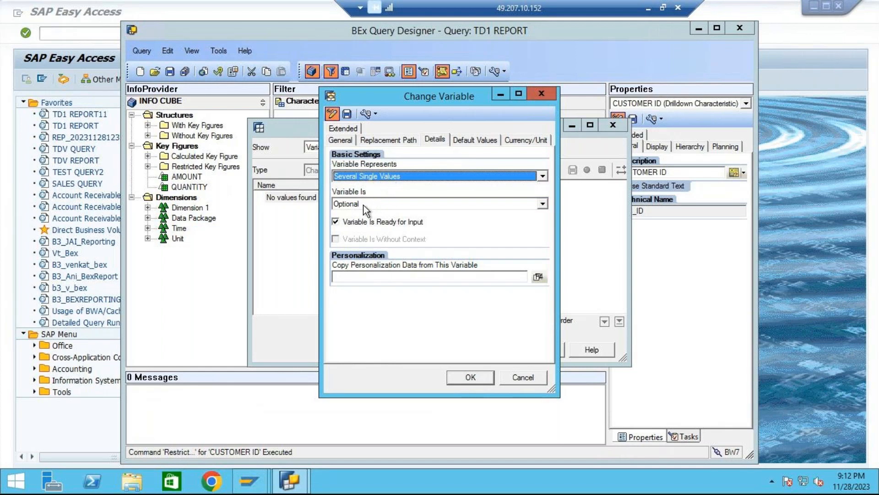
click(364, 205)
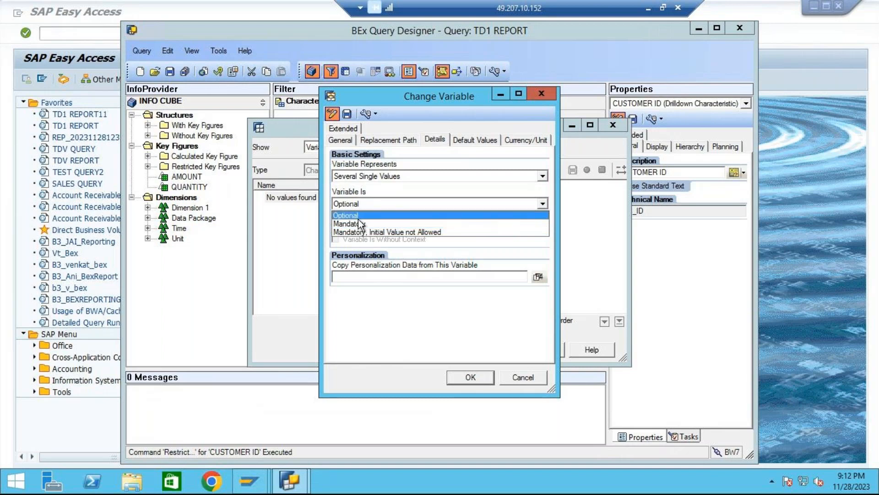
click(358, 215)
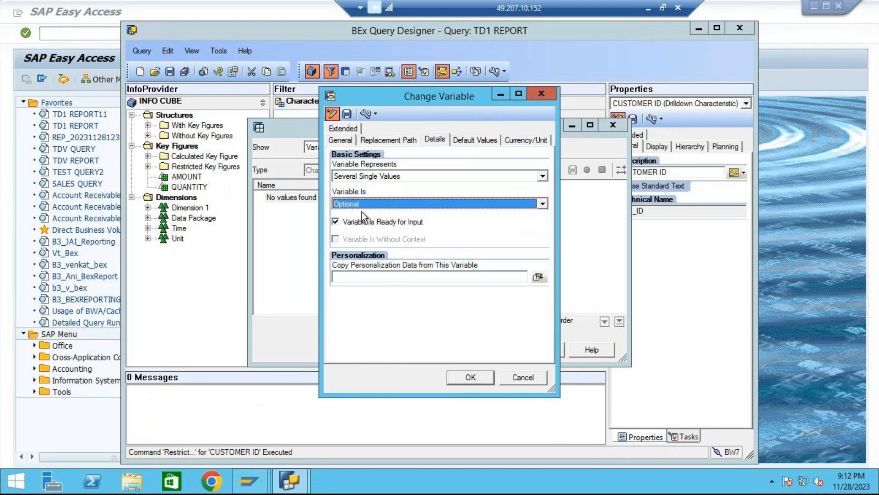
click(367, 206)
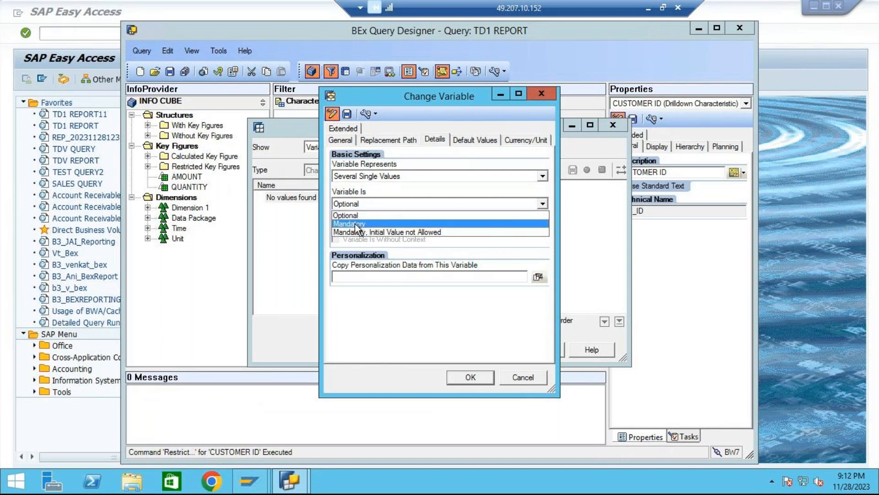
click(356, 215)
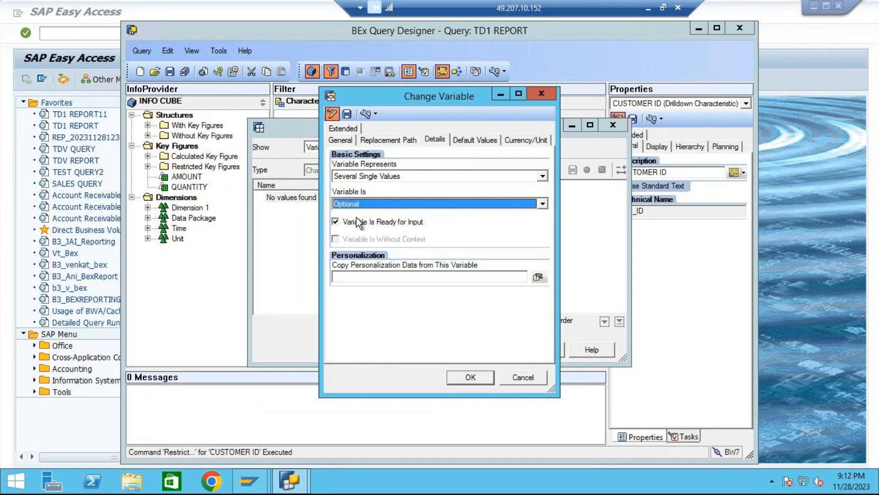
click(464, 377)
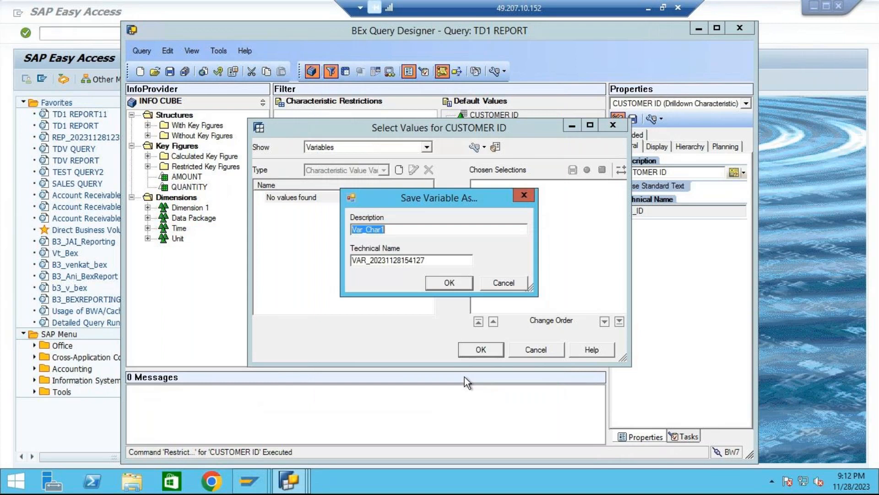
click(447, 283)
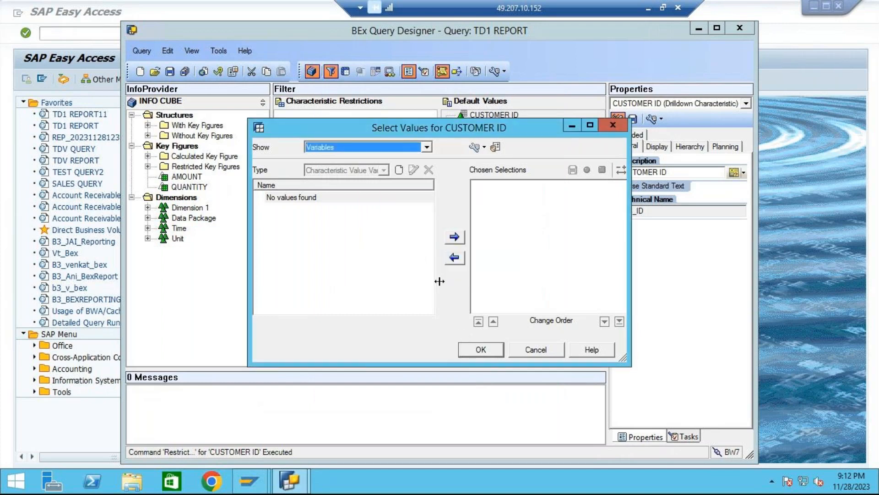
Restrict CUSTOMER ID with the variable Var_Char1, expand it in the default values, and save the query.
click(284, 199)
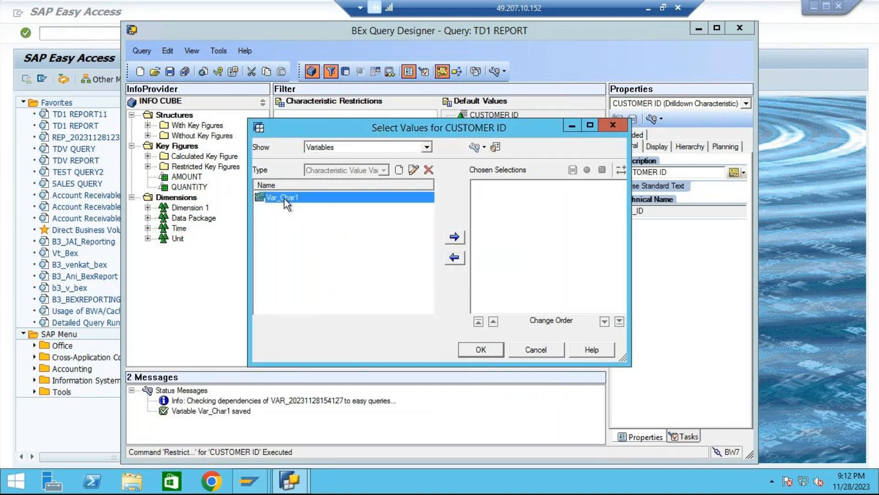
click(456, 237)
click(481, 349)
click(447, 115)
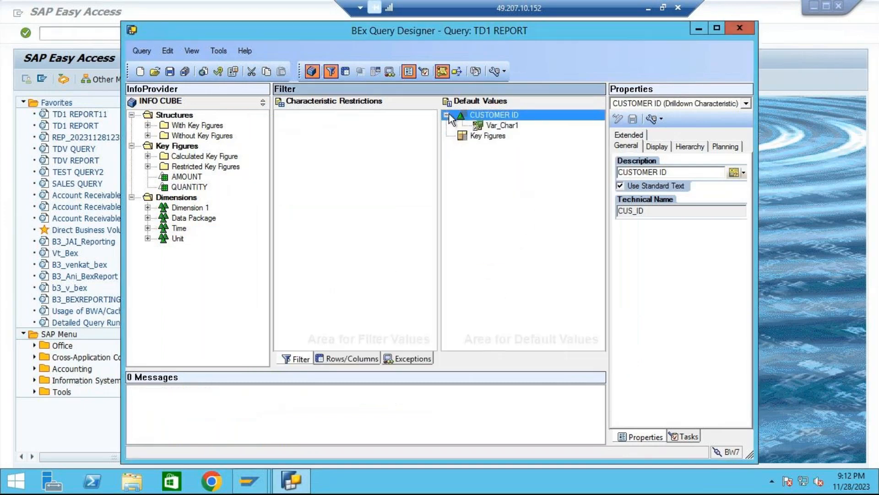
click(170, 71)
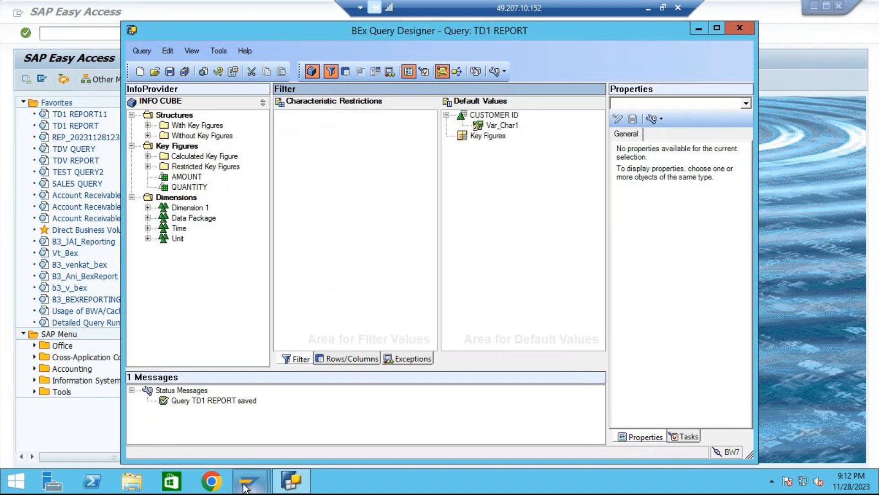
Switch to the SAP Easy Access window and run transaction /nrsa1 from the command history.
mouse_move(248, 481)
click(293, 420)
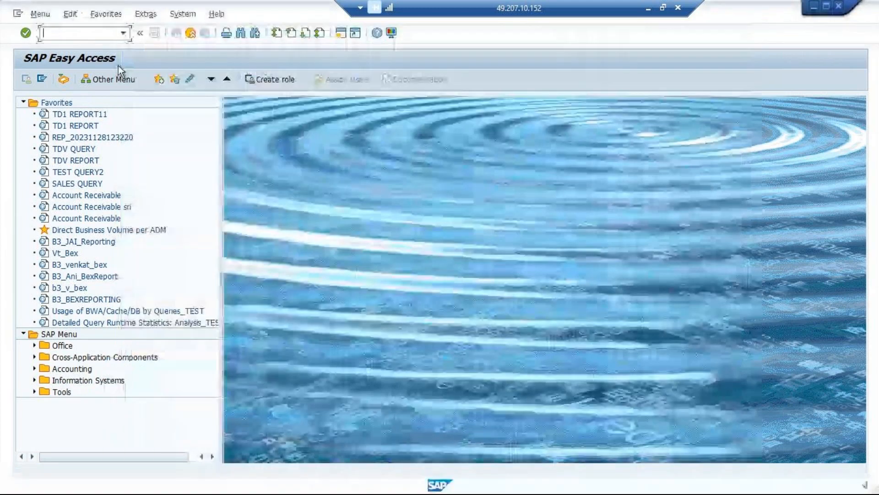
click(124, 33)
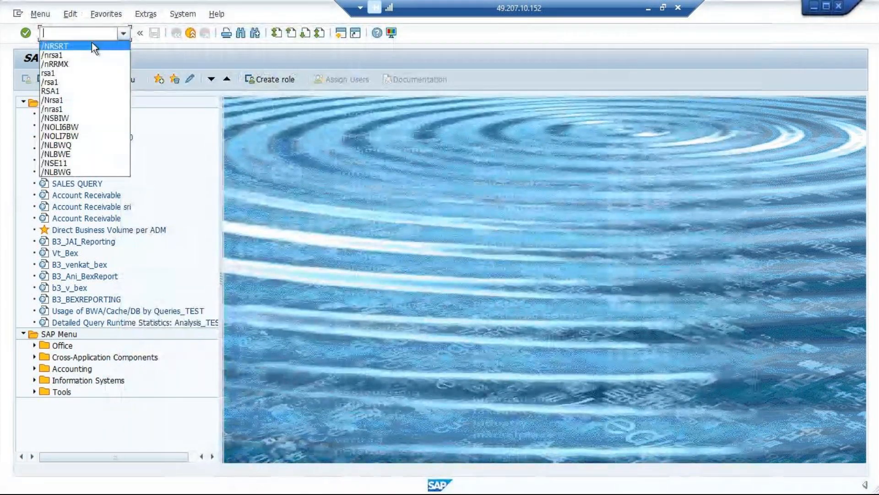
click(62, 56)
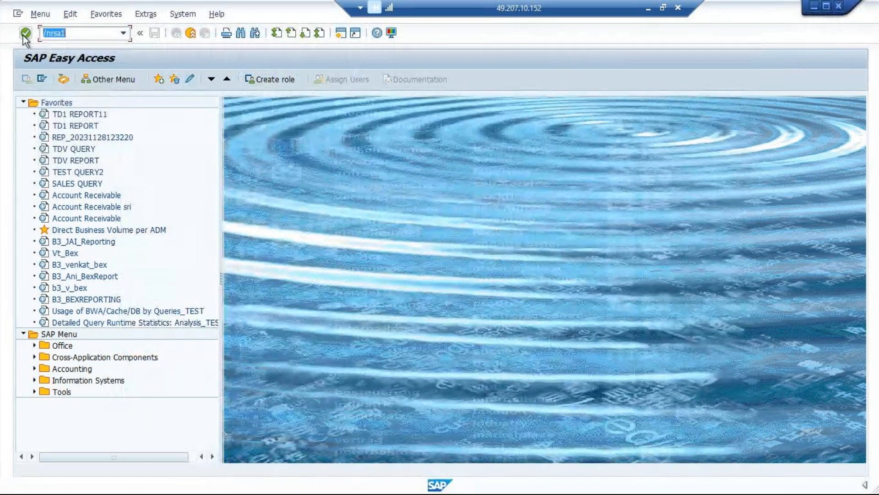
click(24, 35)
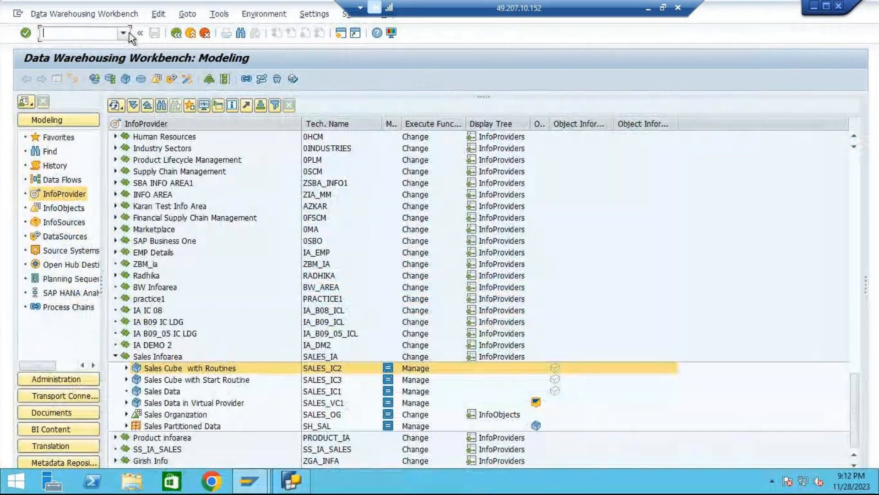
click(124, 33)
click(49, 48)
key(Return)
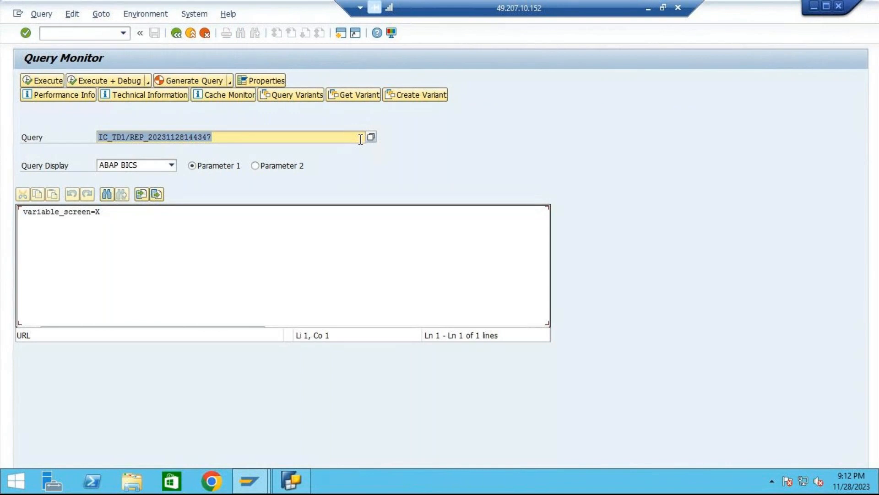
click(49, 78)
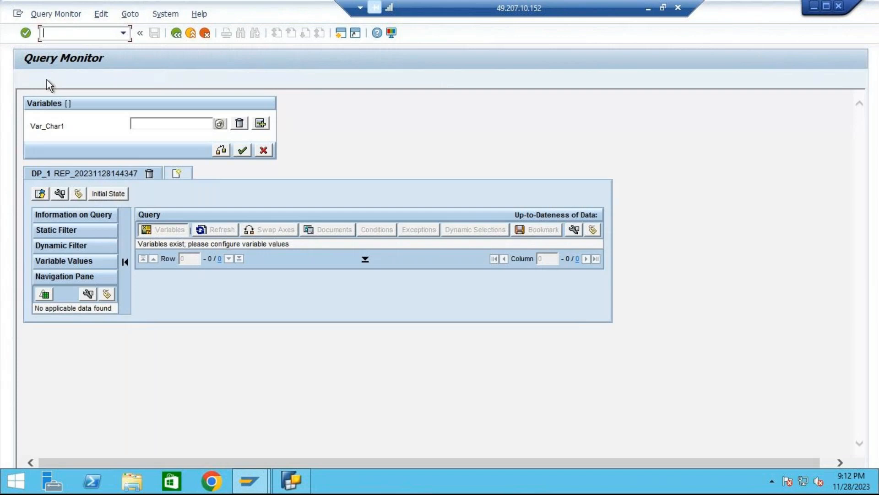
Add a second value row to Var_Char1 and fill the first row with the first customer ID from the value help.
click(199, 123)
click(260, 124)
click(219, 125)
click(49, 204)
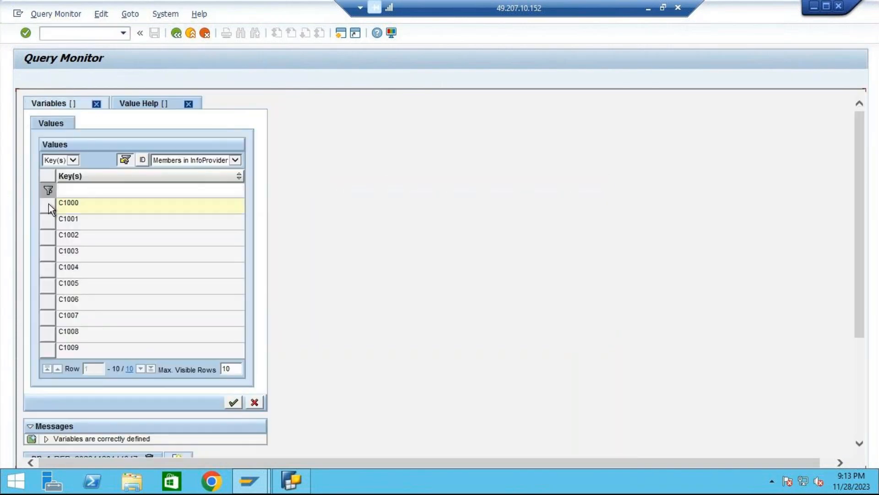
click(232, 402)
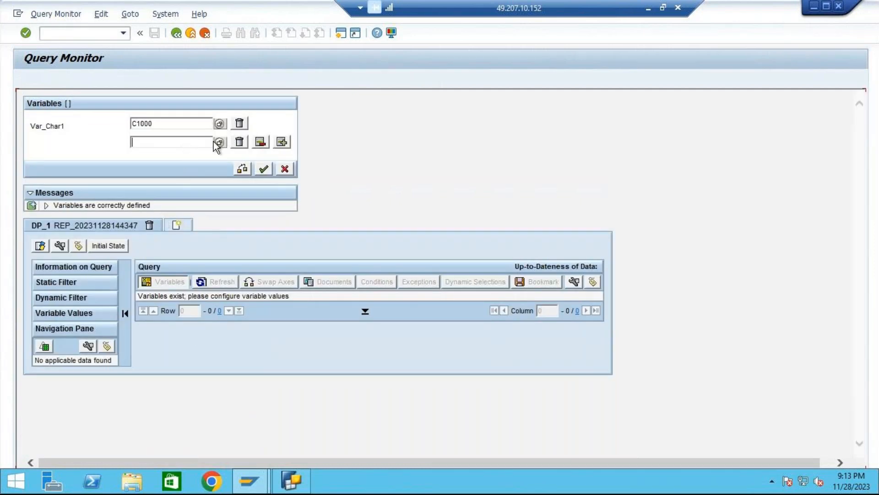
Enter the third and sixth listed customer IDs as the second and third Var_Char1 values, and run the query.
click(221, 144)
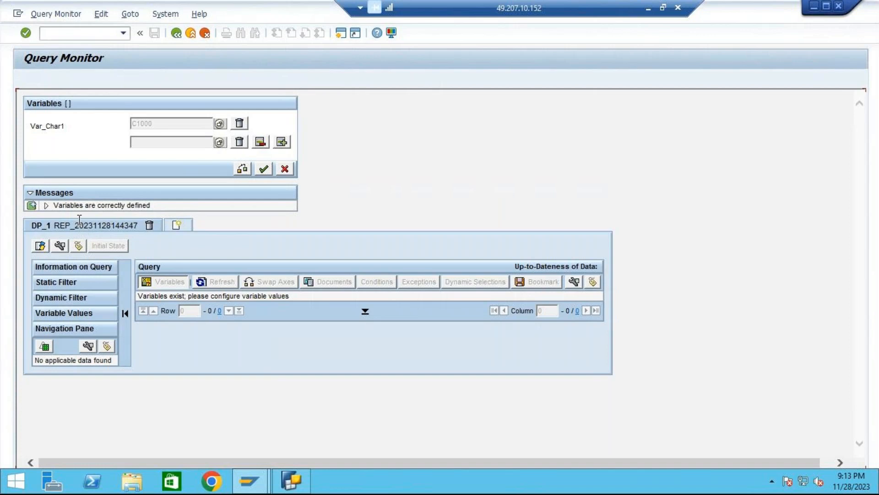
click(48, 237)
click(232, 402)
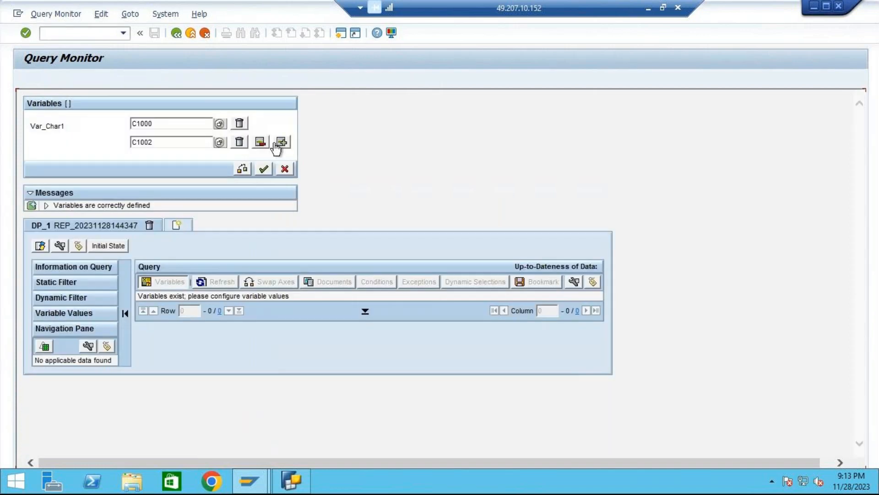
click(282, 142)
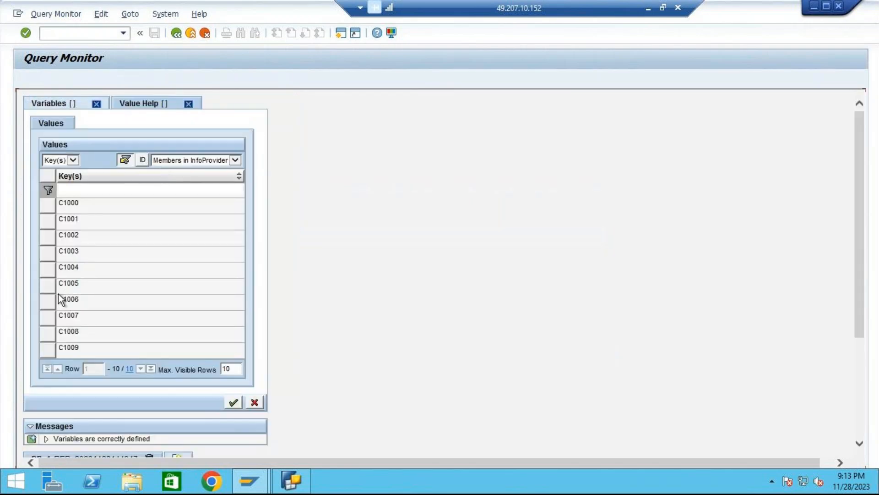
click(49, 288)
click(234, 403)
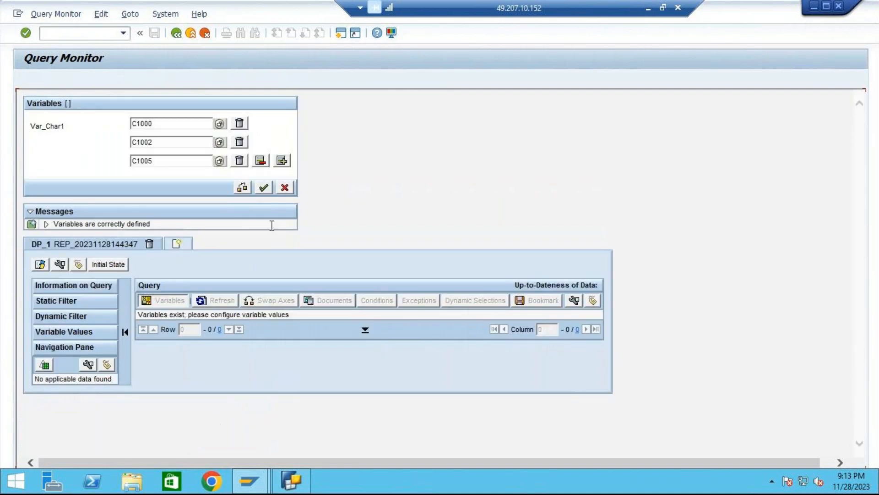
click(264, 187)
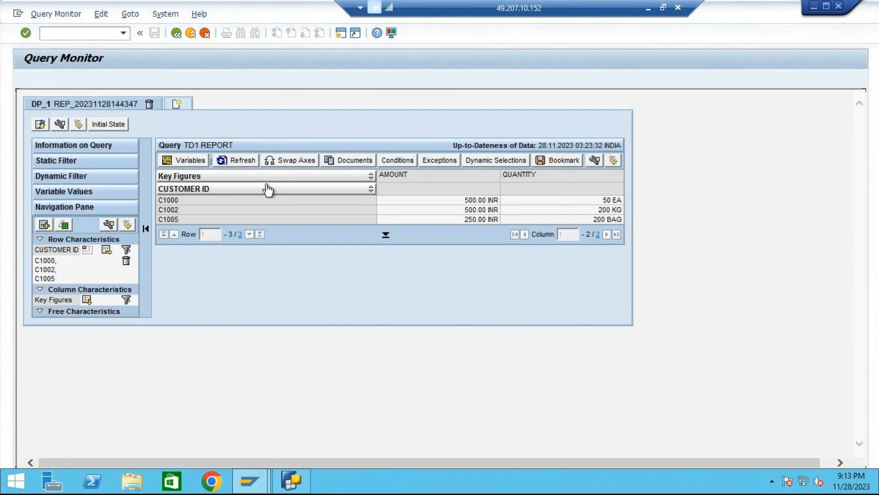
Reopen the query's variables and replace the second and third Var_Char1 values with the fourth and ninth listed customer IDs.
click(229, 163)
click(187, 160)
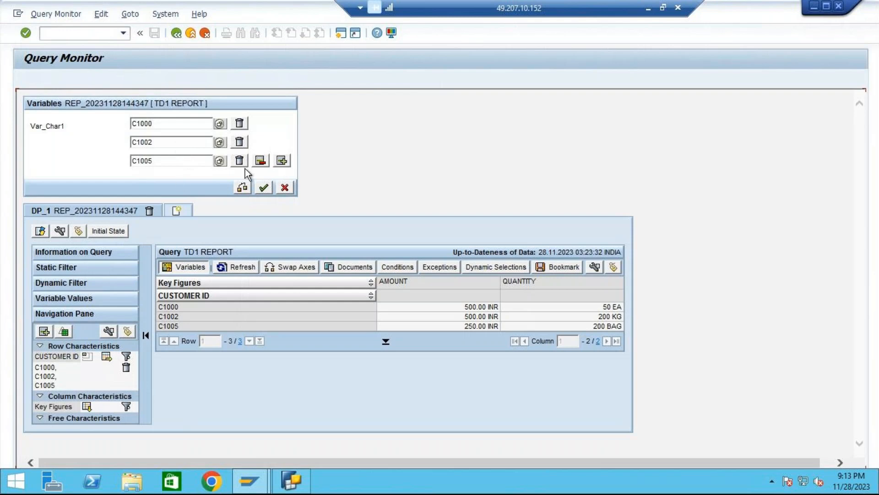
click(221, 143)
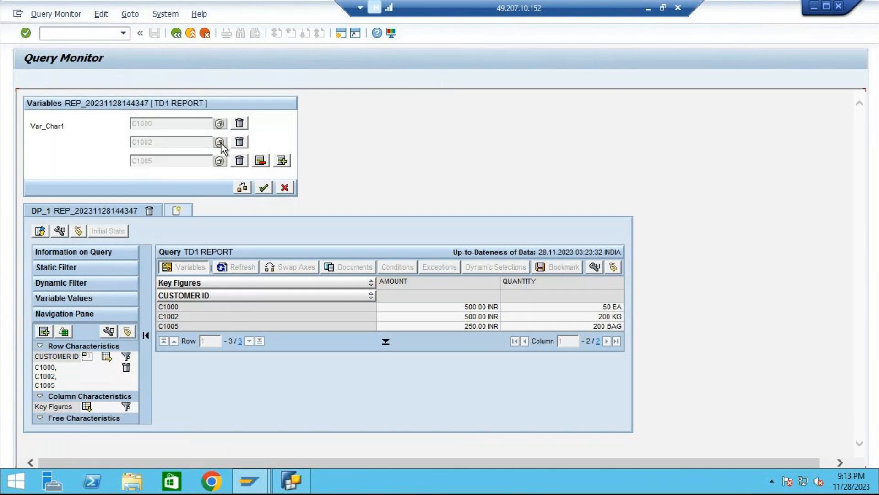
click(45, 259)
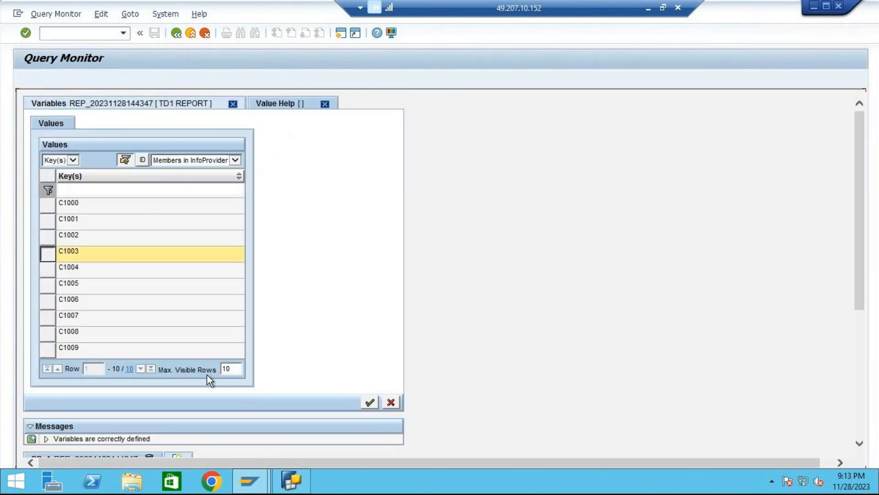
click(366, 403)
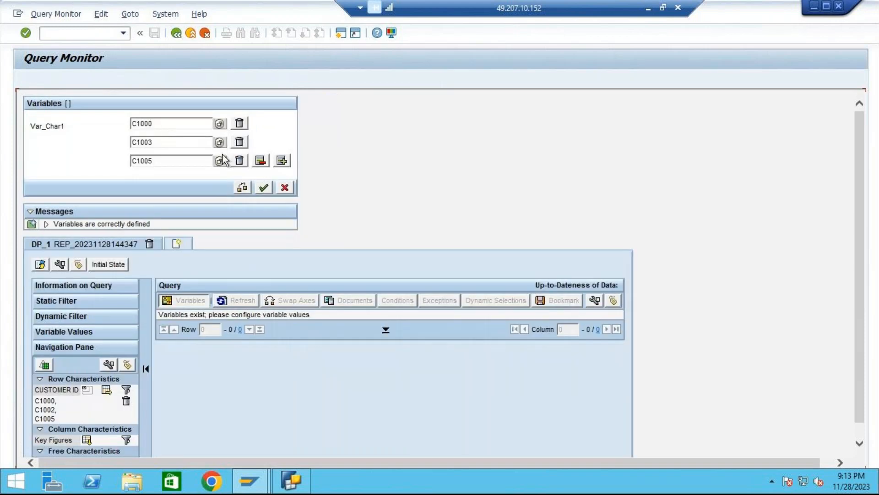
click(221, 160)
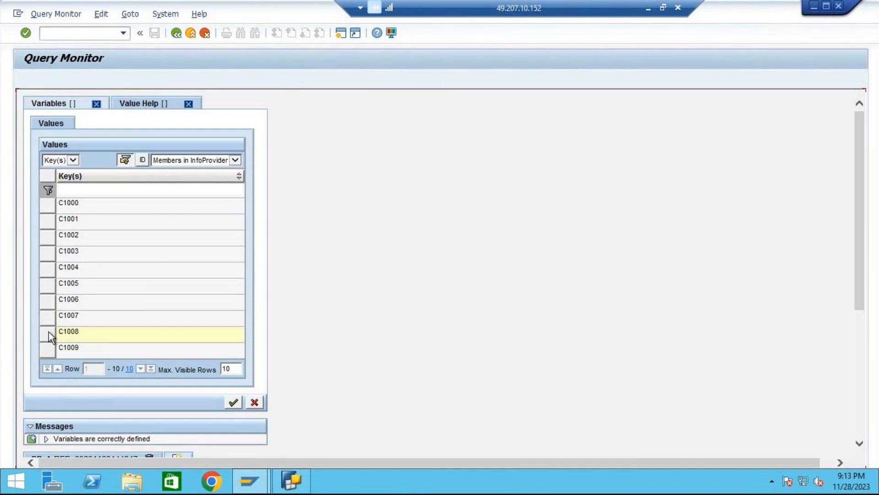
click(48, 334)
click(233, 402)
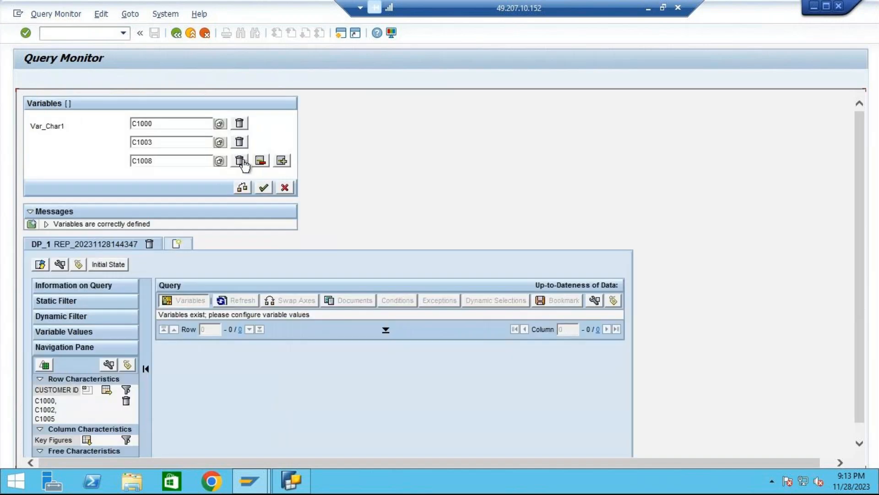
Add a fourth Var_Char1 value using the fourth listed customer ID, and run the query again.
click(282, 163)
click(223, 181)
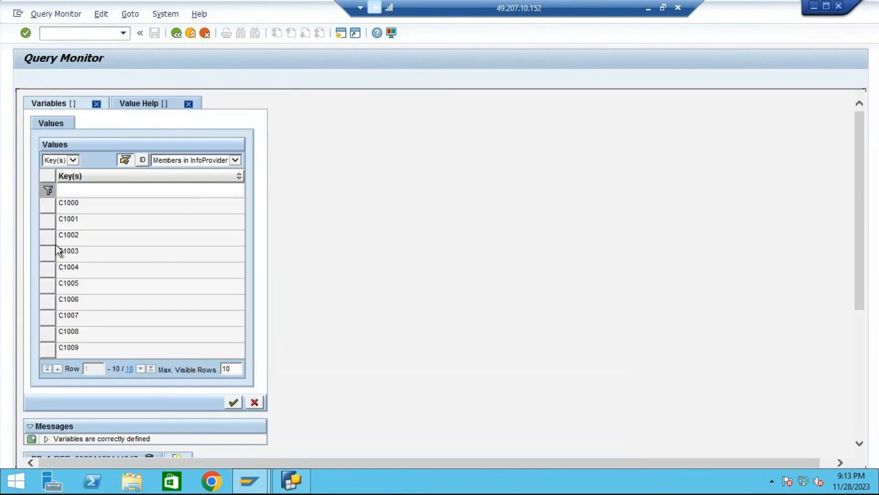
click(47, 257)
click(233, 403)
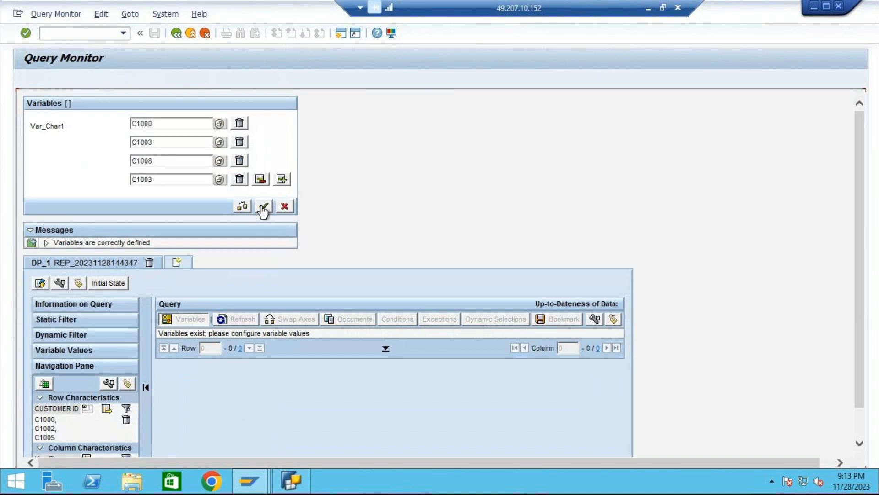
click(264, 207)
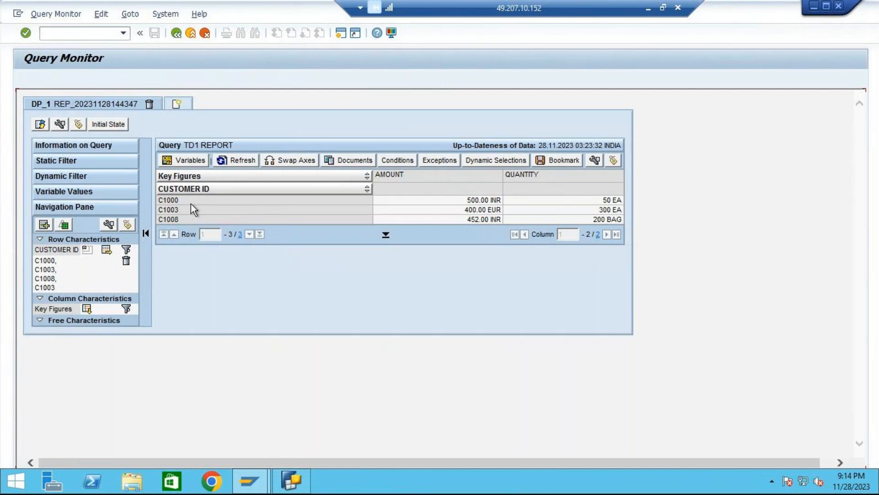
Switch to BEx Query Designer and remove the variable Var_Char1 from CUSTOMER ID in the default values.
click(301, 488)
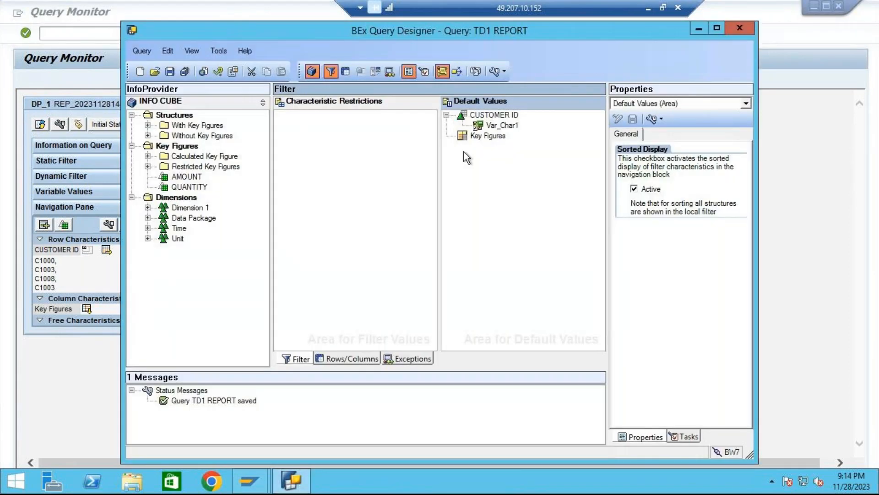
click(481, 125)
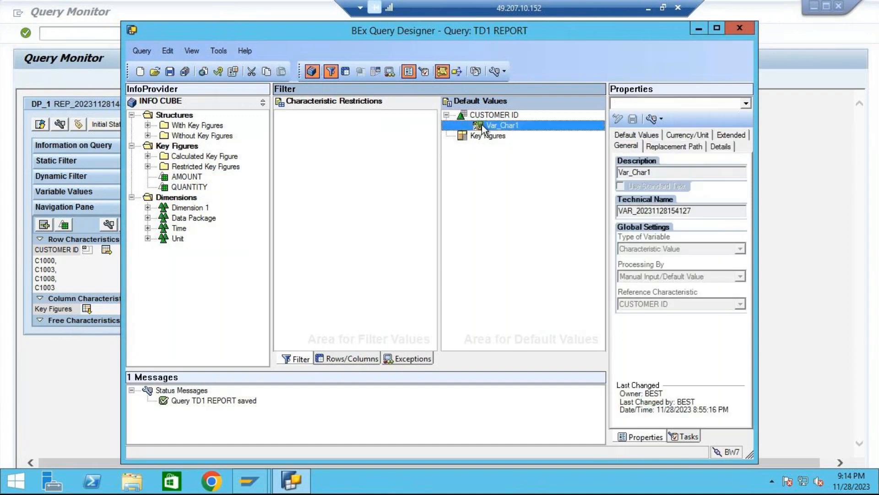
right_click(481, 125)
click(515, 216)
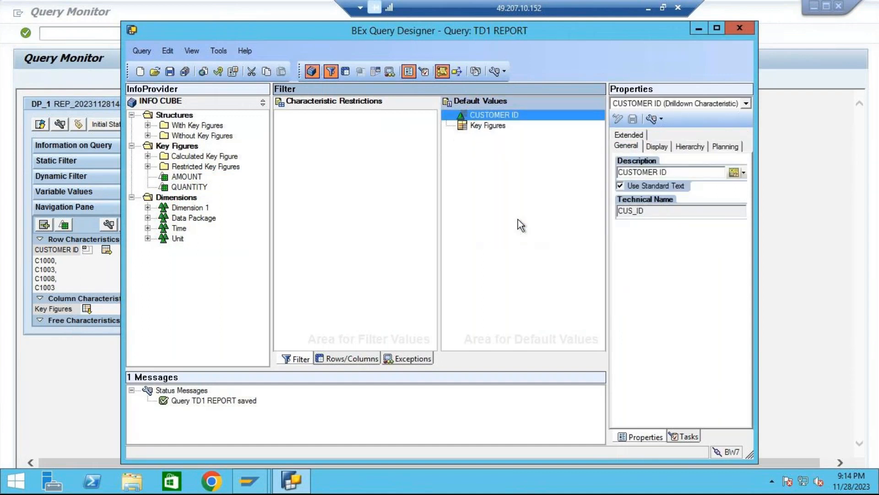
Edit the restricted key figure NRKF and remove MATERIAL NUMBER with its values from the selection details.
click(366, 360)
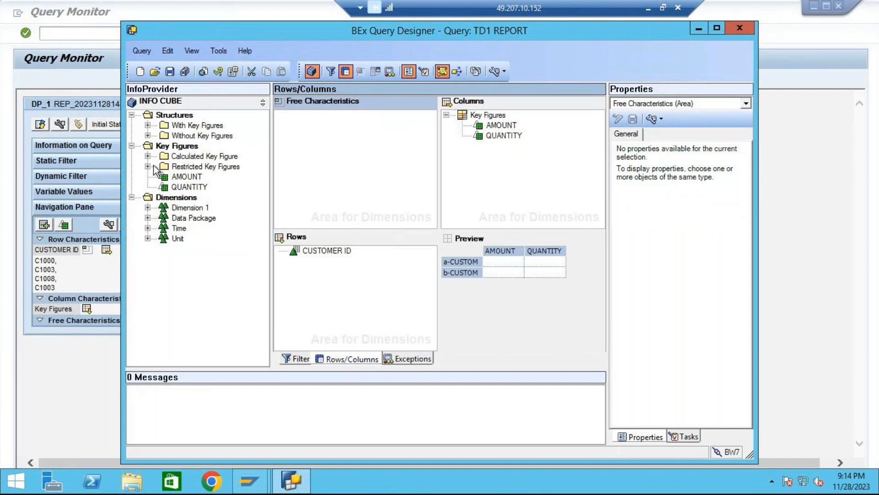
click(174, 168)
click(148, 166)
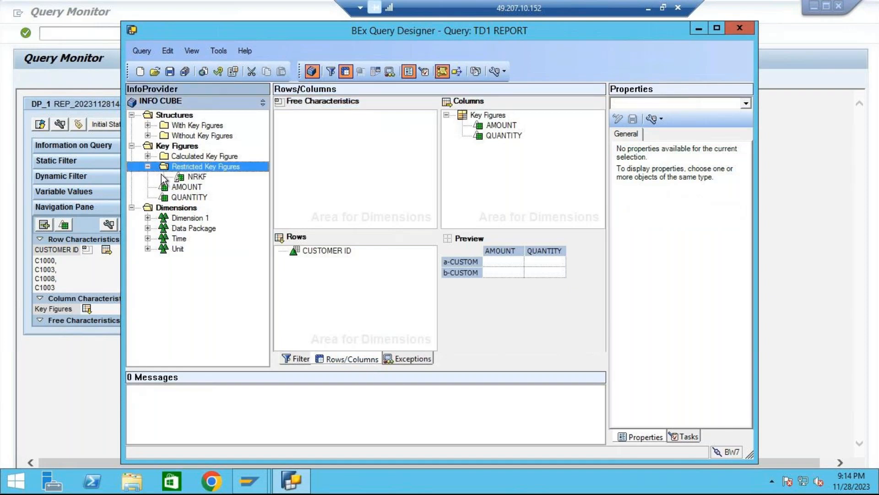
click(196, 177)
right_click(196, 177)
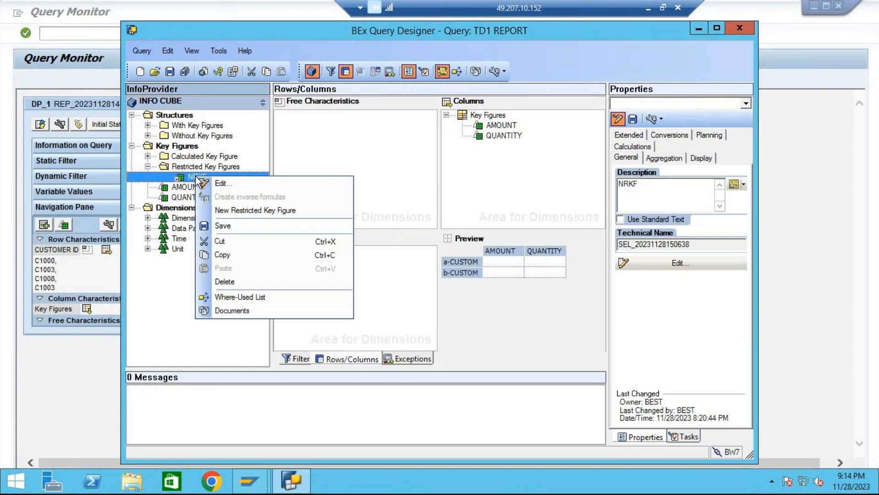
click(219, 183)
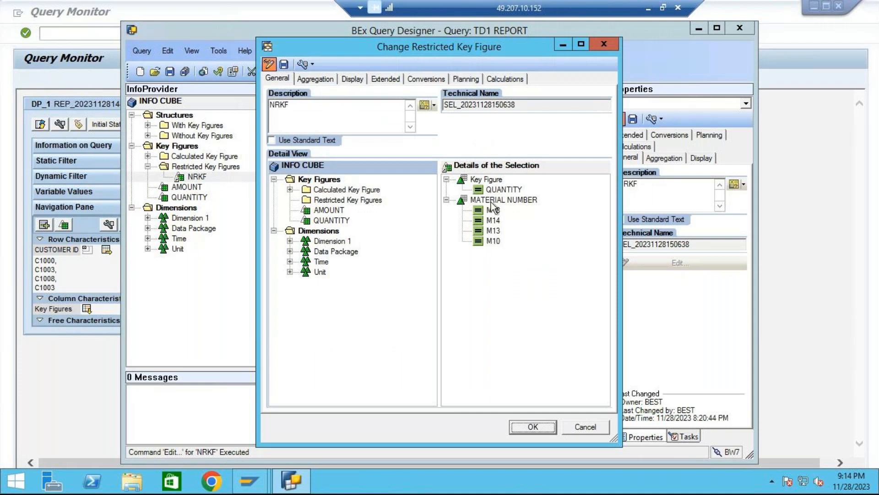
drag(489, 202, 304, 246)
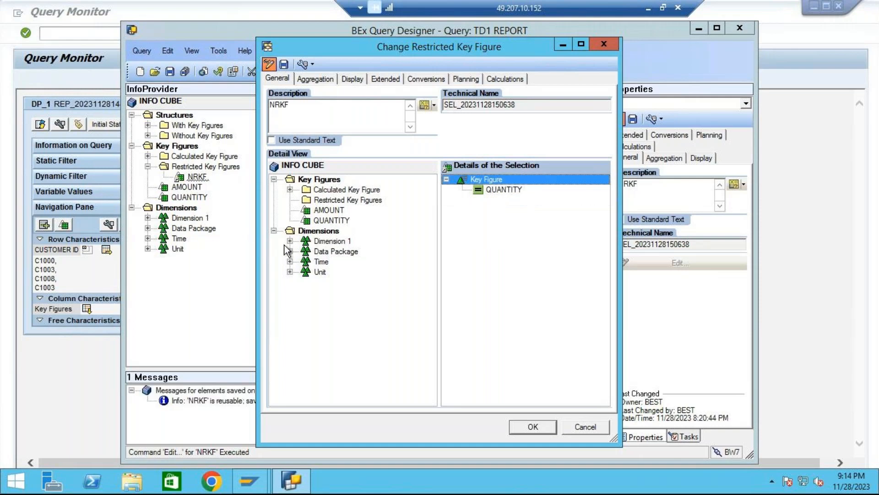
Restrict NRKF by CUSTOMER ID from Dimension 1 using the variable Var_Char1, and accept the definition.
click(290, 241)
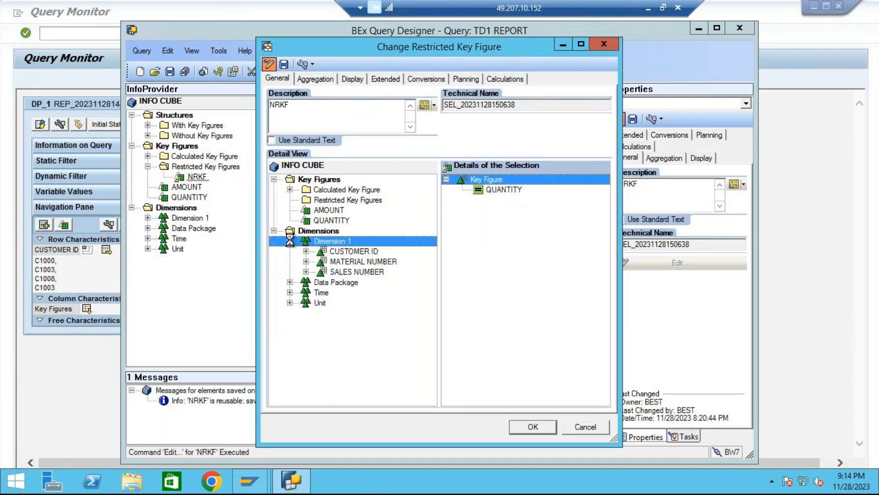
click(351, 251)
click(306, 251)
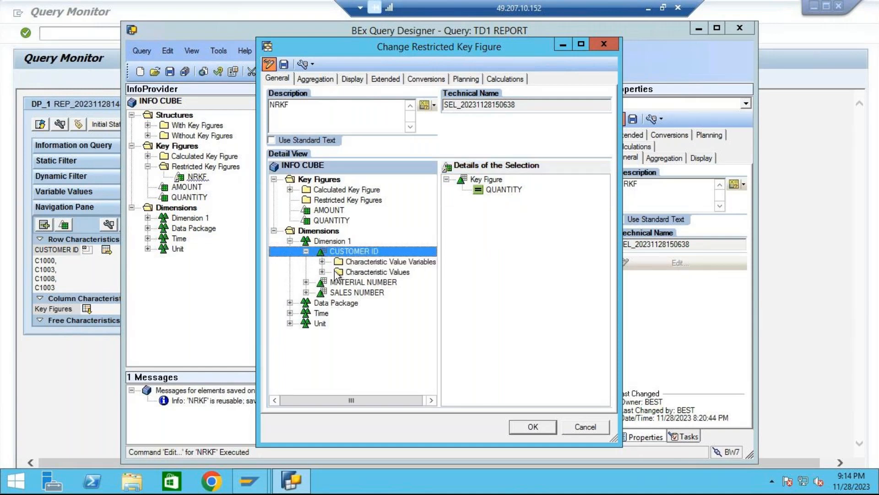
click(323, 261)
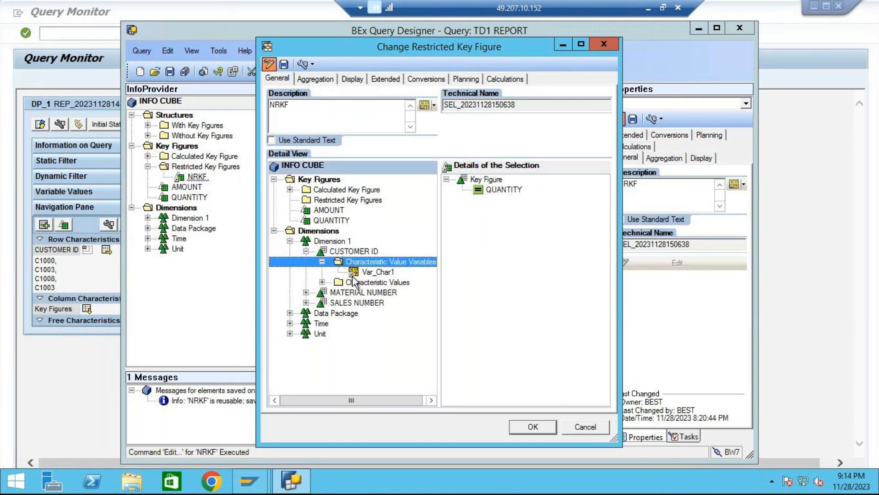
drag(346, 251, 484, 211)
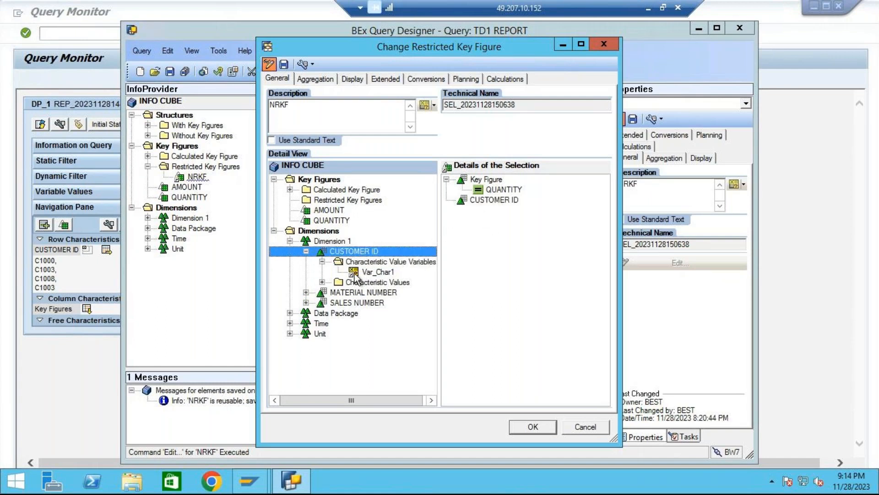
drag(356, 277, 502, 224)
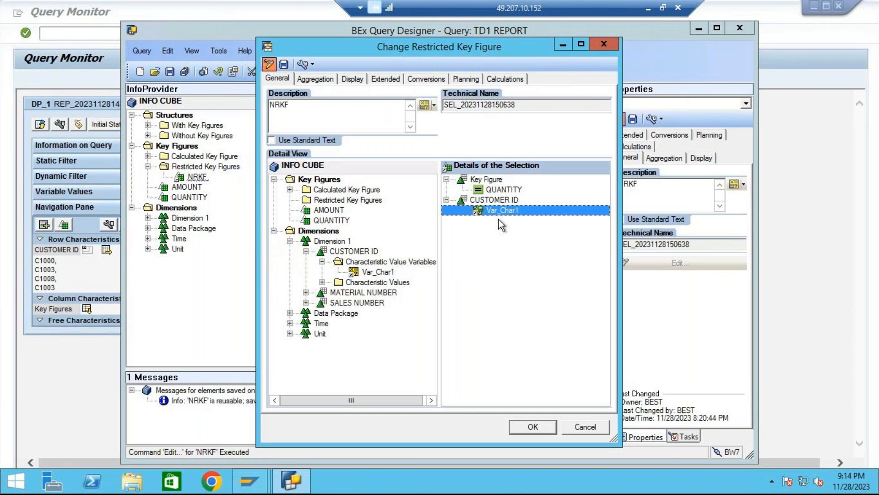
click(549, 425)
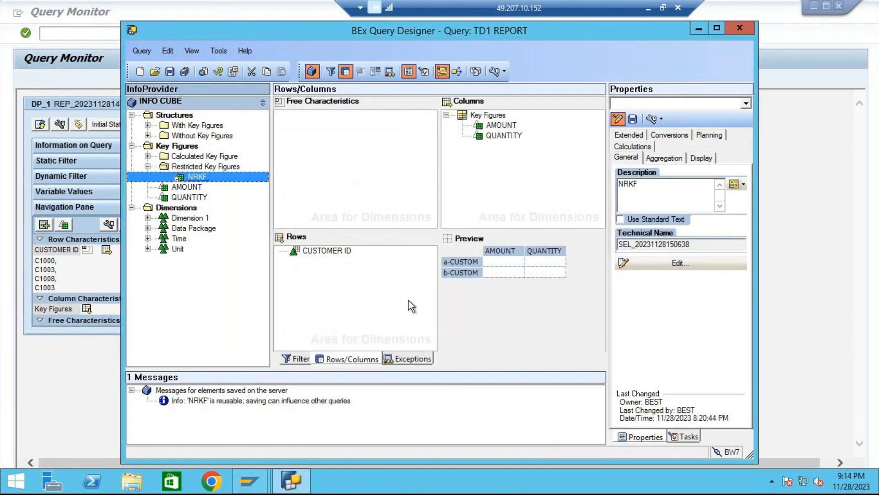
Add NRKF below QUANTITY in the query's columns, save the query and return to the Query Monitor.
drag(196, 180, 502, 159)
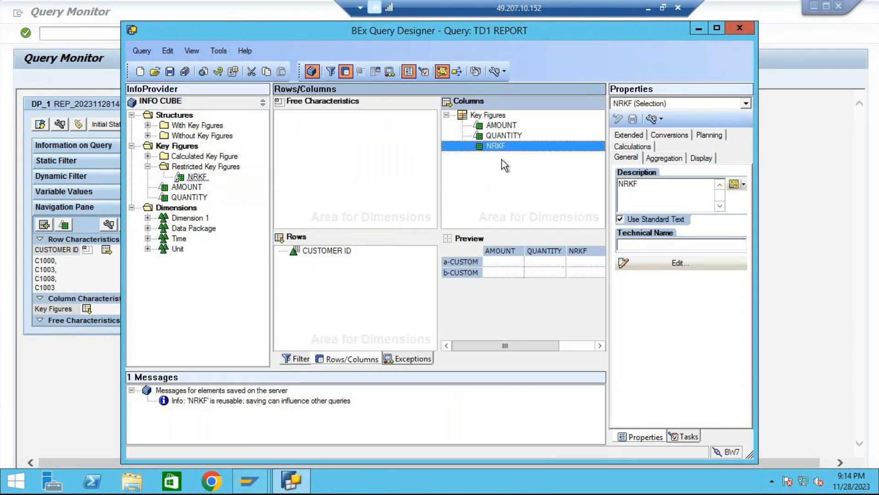
click(171, 74)
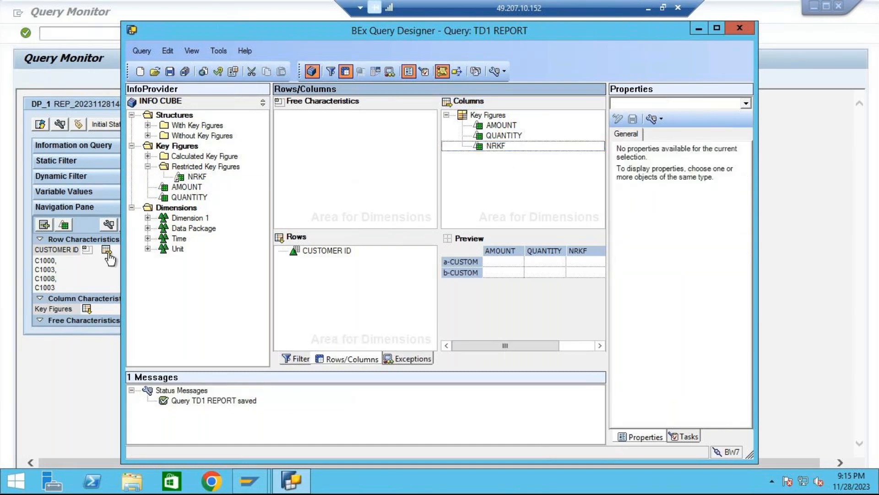
click(79, 377)
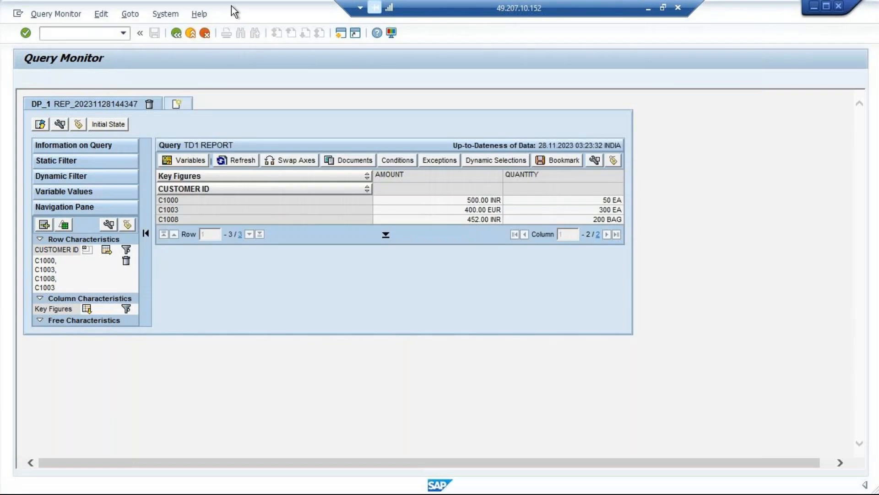
Leave the result and rerun the query with the Var_Char1 values C1000, C1003, C1008 and C1003.
click(177, 33)
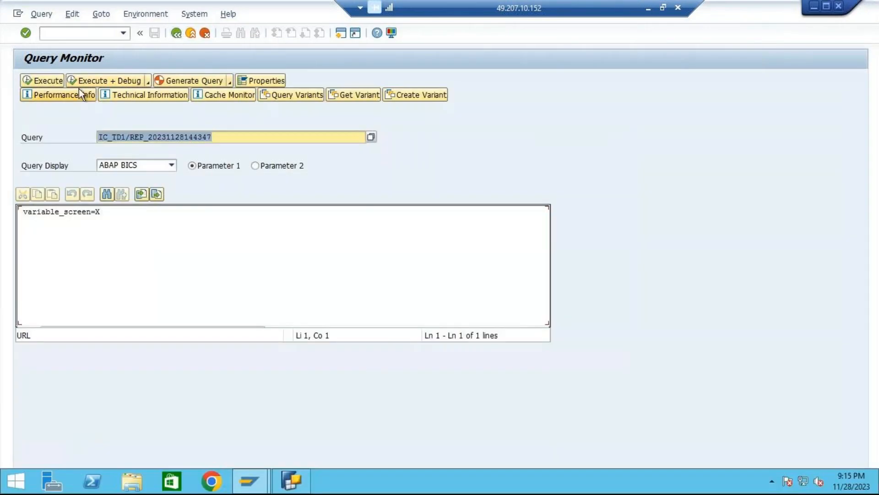
click(48, 81)
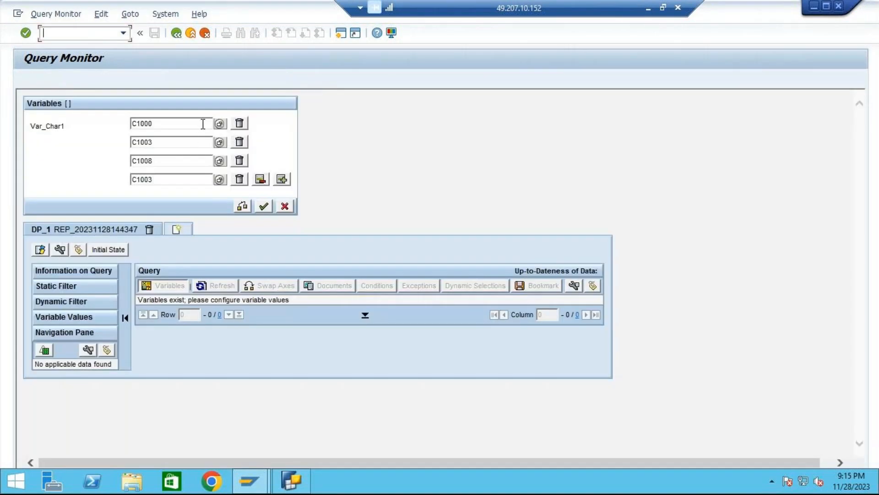
click(261, 206)
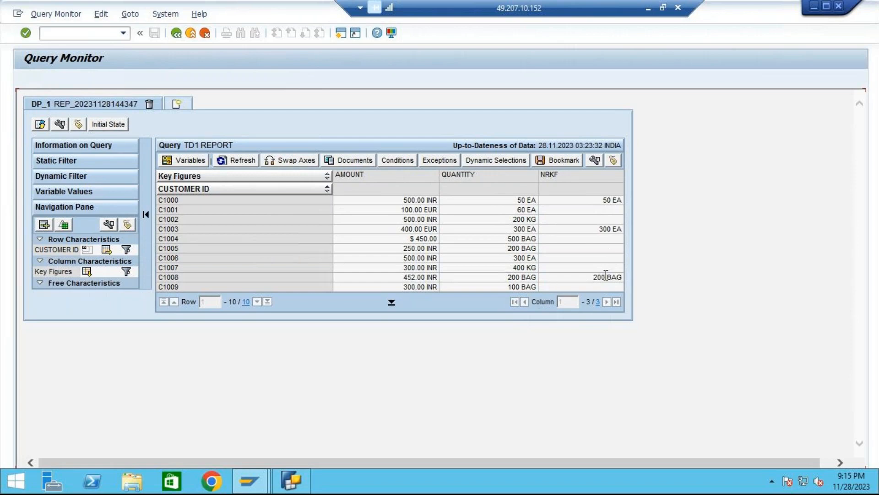
Rerun the query with the fourth Var_Char1 value removed and the second one replaced by C1006 from the value help.
key(F3)
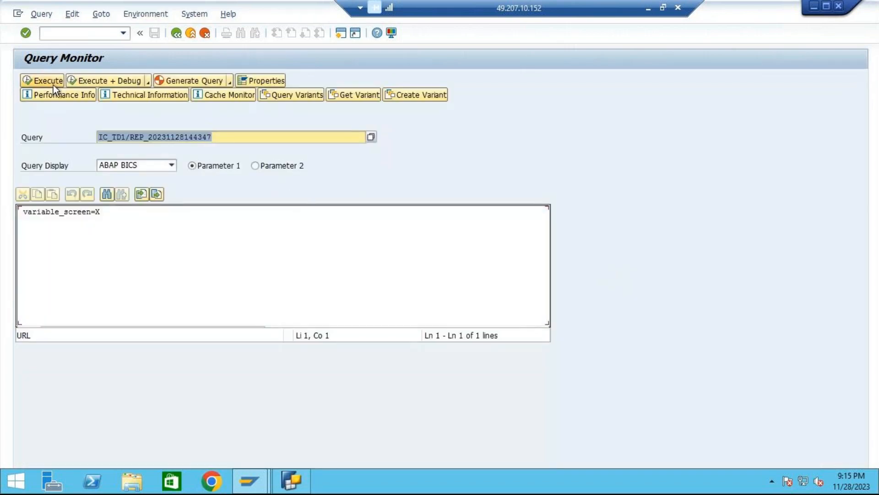
click(50, 80)
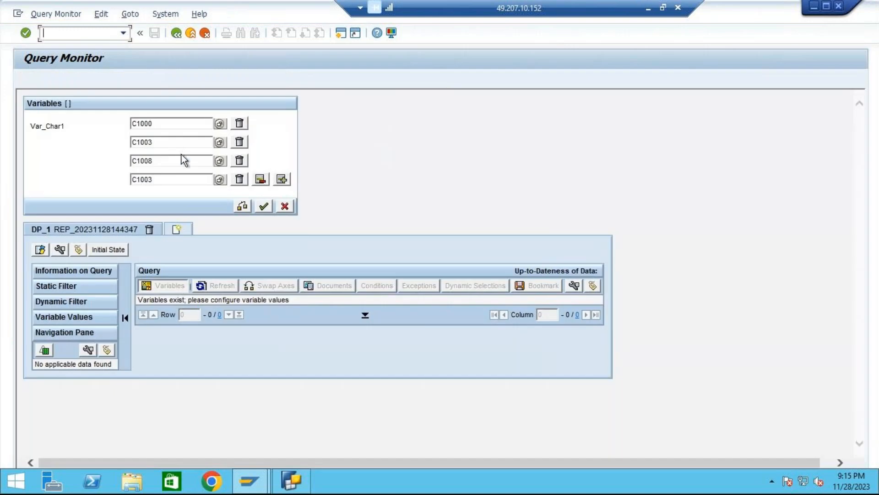
click(261, 179)
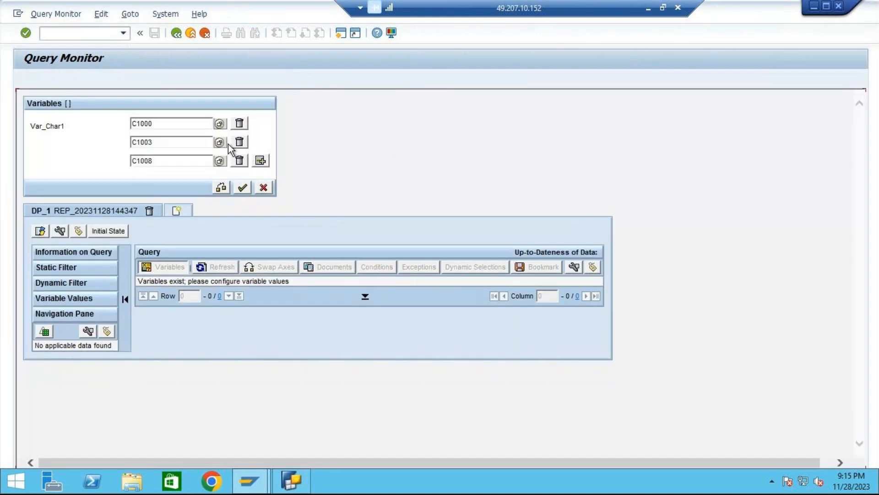
click(243, 143)
click(220, 142)
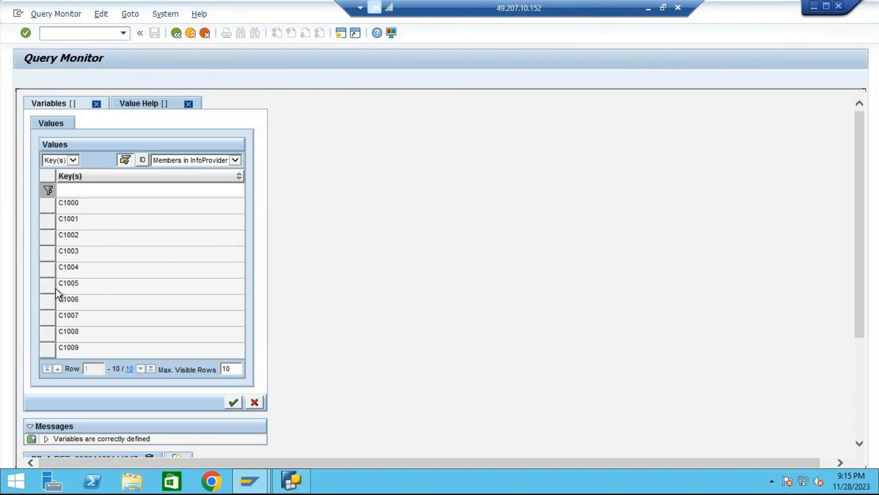
click(52, 306)
click(233, 403)
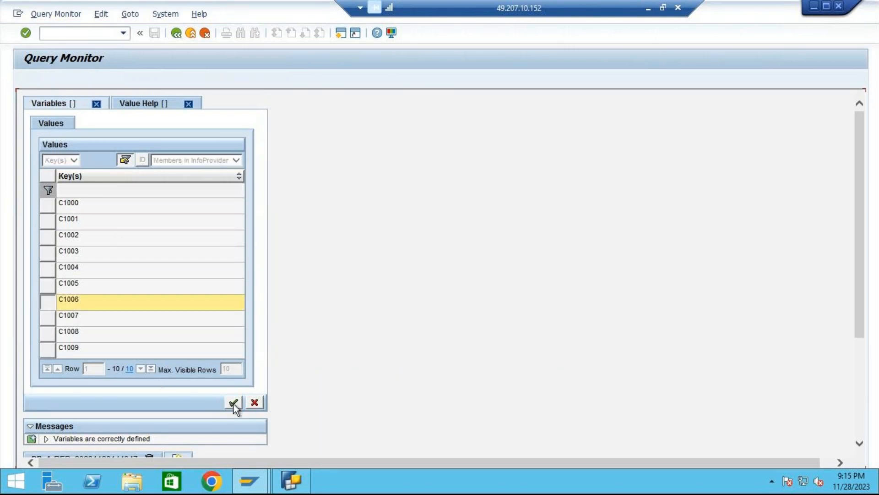
click(242, 188)
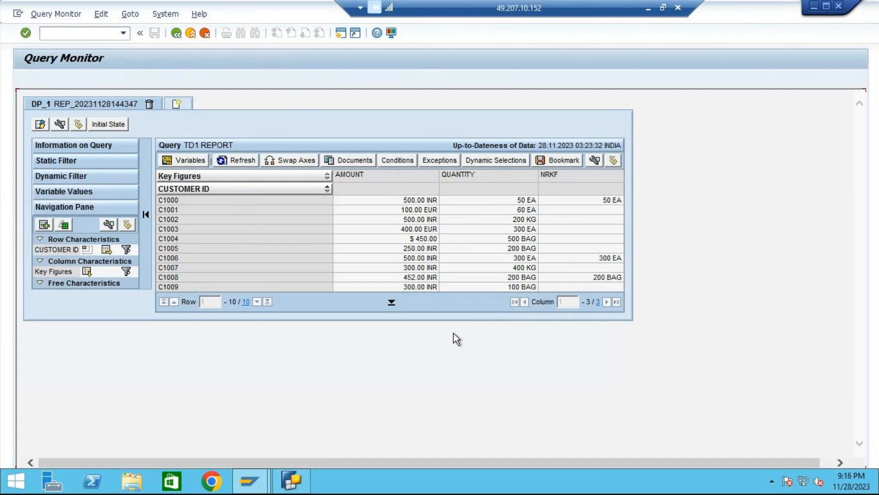
Switch to the Notepad notes and highlight the Char Variable definition, its example and the remark about changing a created variable.
click(648, 9)
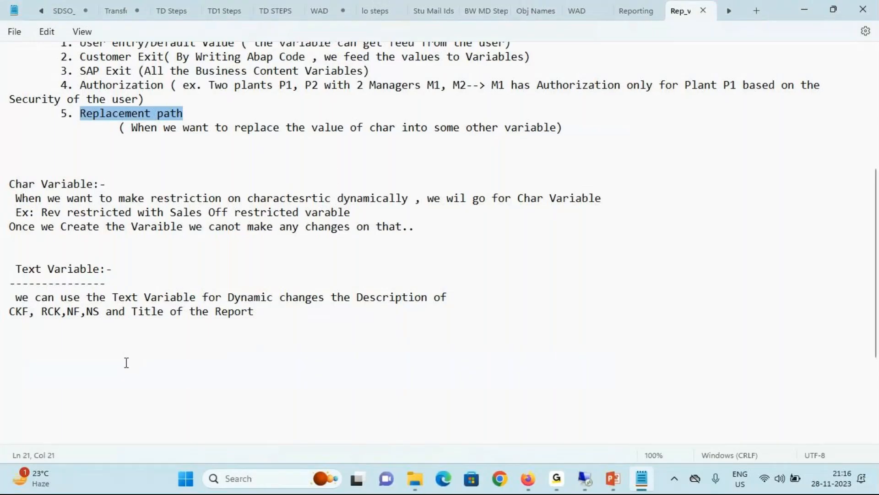
drag(15, 198, 601, 202)
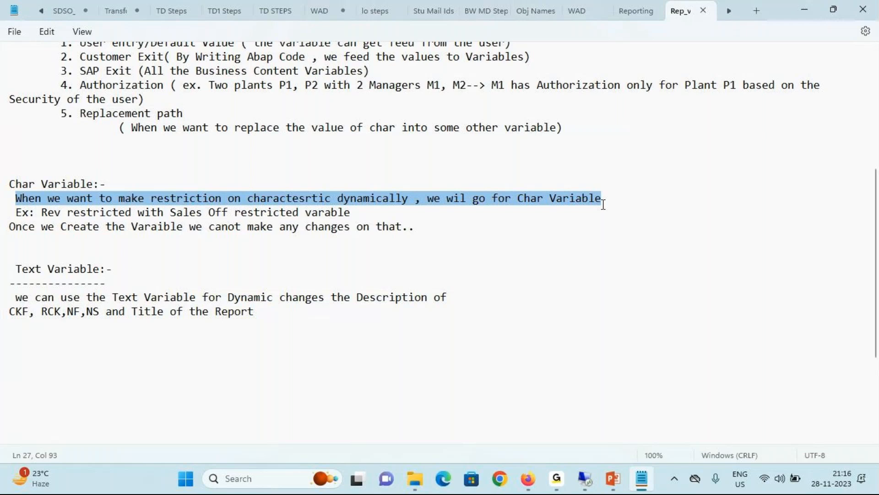
drag(41, 212, 353, 211)
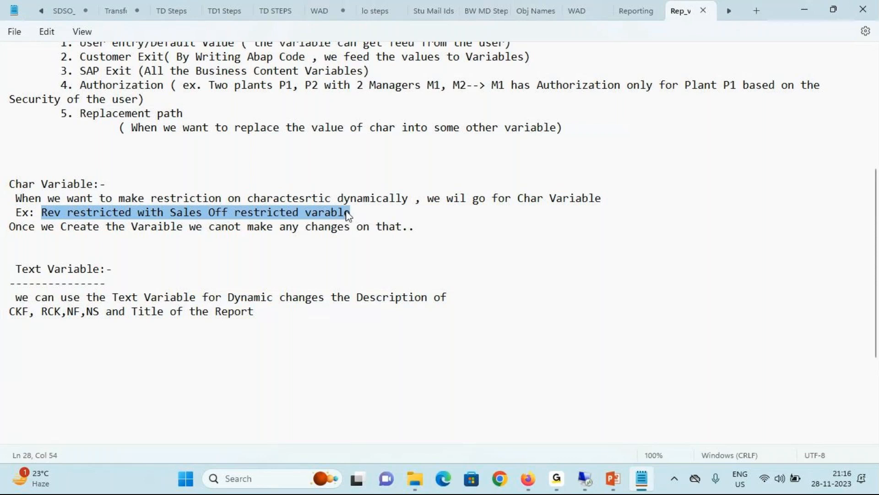
click(9, 225)
drag(9, 226, 400, 228)
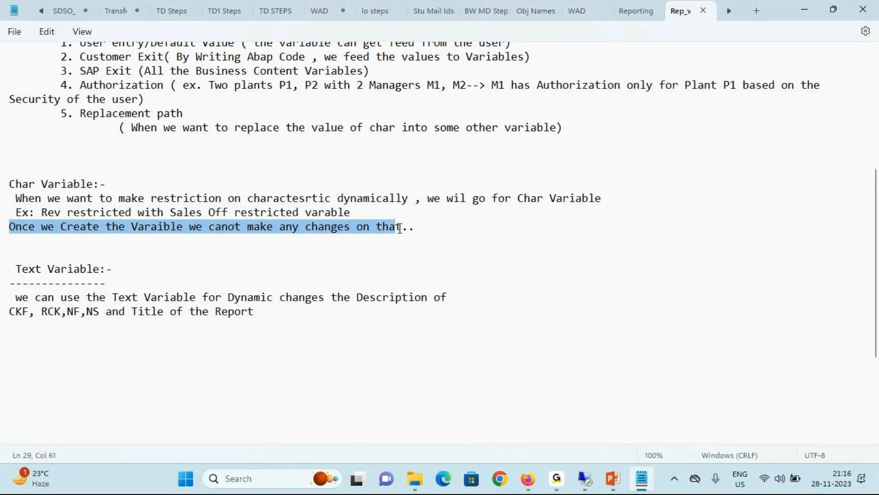
Switch back to the remote session, leave the query result and bring up BEx Query Designer.
mouse_move(596, 487)
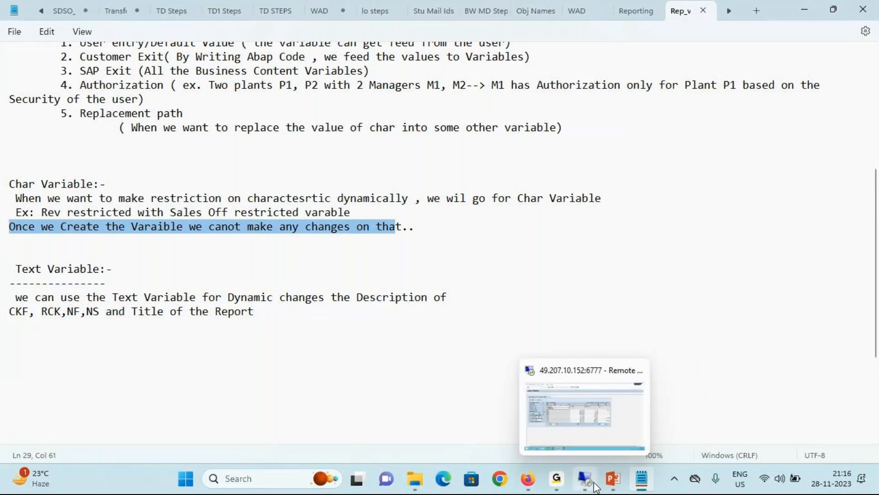
click(615, 427)
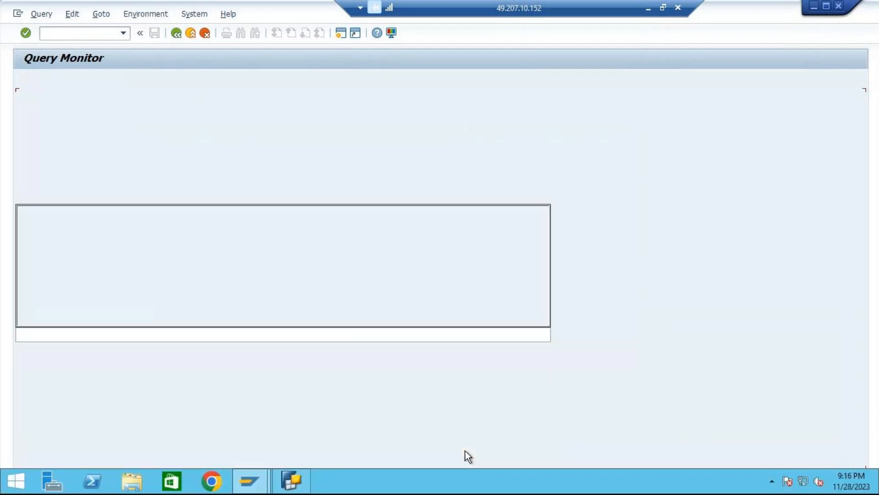
click(293, 486)
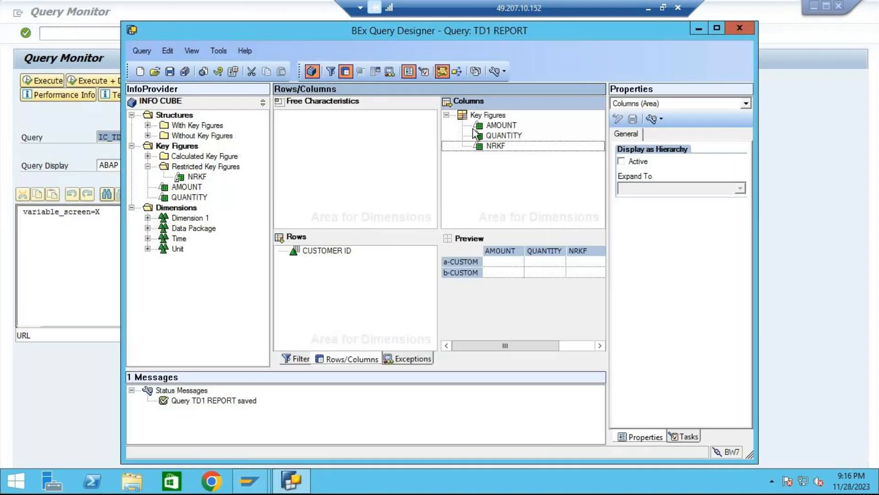
Return to the Notepad notes and highlight the Text Variable's purpose in the list of variable types.
click(648, 8)
scroll(338, 151, up, 4)
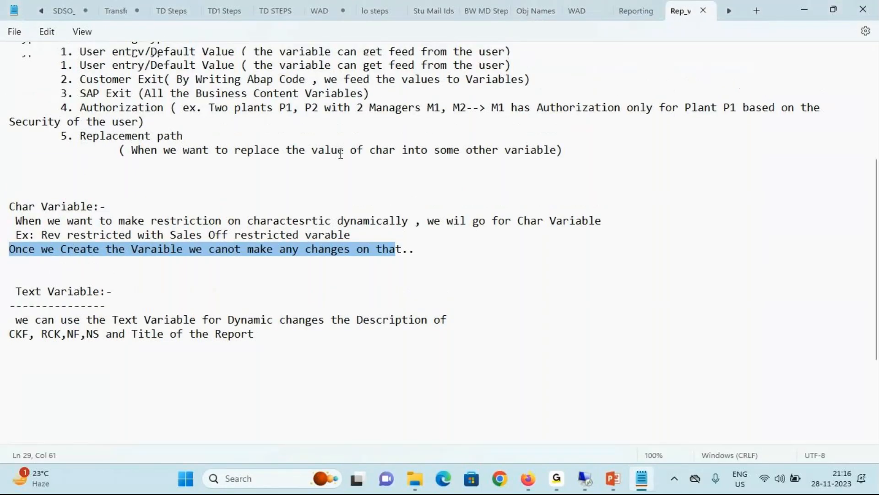
scroll(338, 153, up, 3)
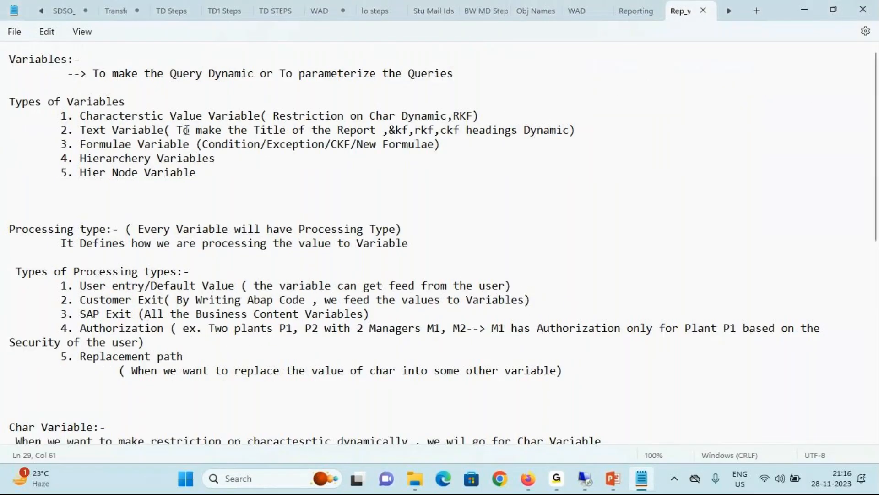
drag(178, 129, 566, 126)
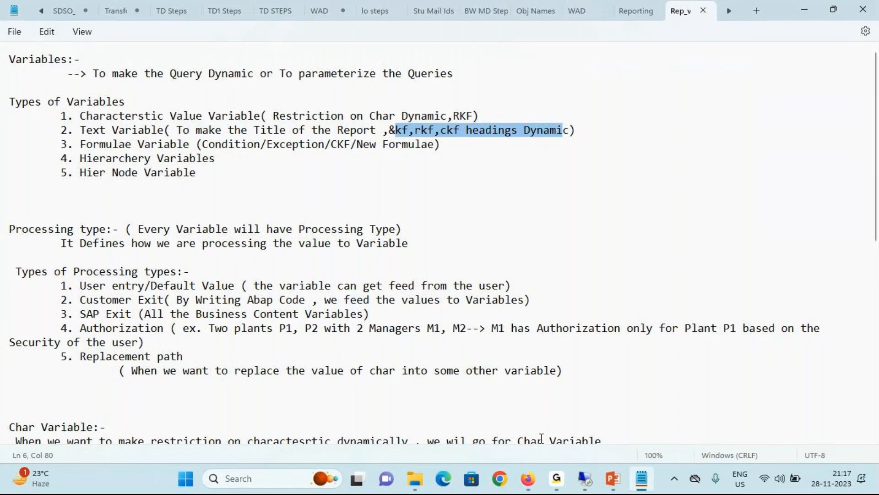
Return to BEx Query Designer, remove NRKF from the columns and clear the query's description in its properties.
click(586, 480)
drag(495, 146, 212, 141)
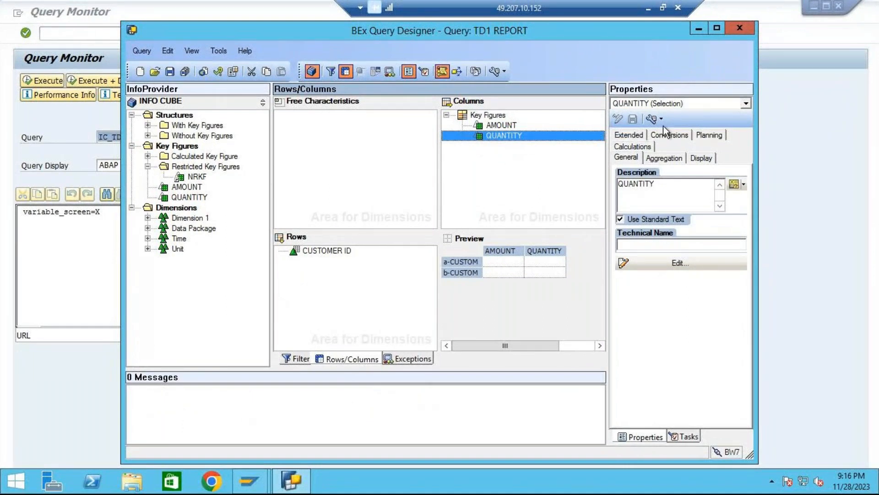
click(233, 71)
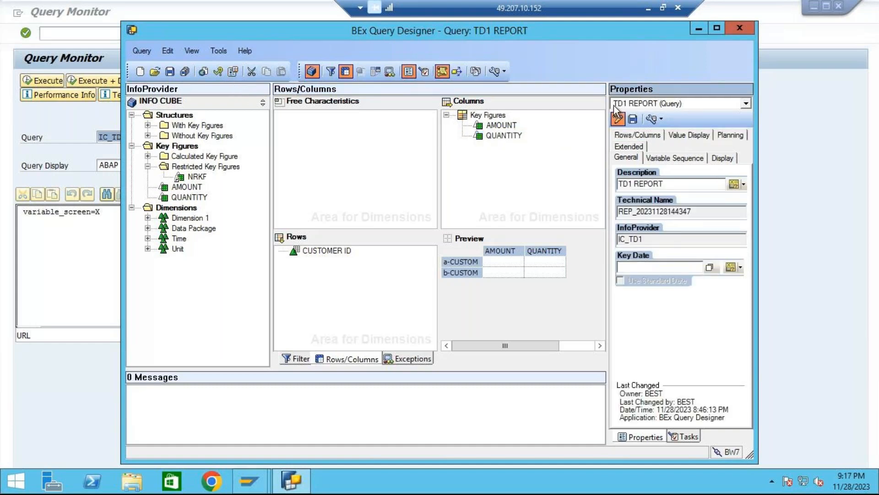
click(671, 185)
drag(671, 185, 612, 171)
key(BackSpace)
Create a text variable for the query's description with the description Var_Txt1, check its details and accept it.
click(744, 185)
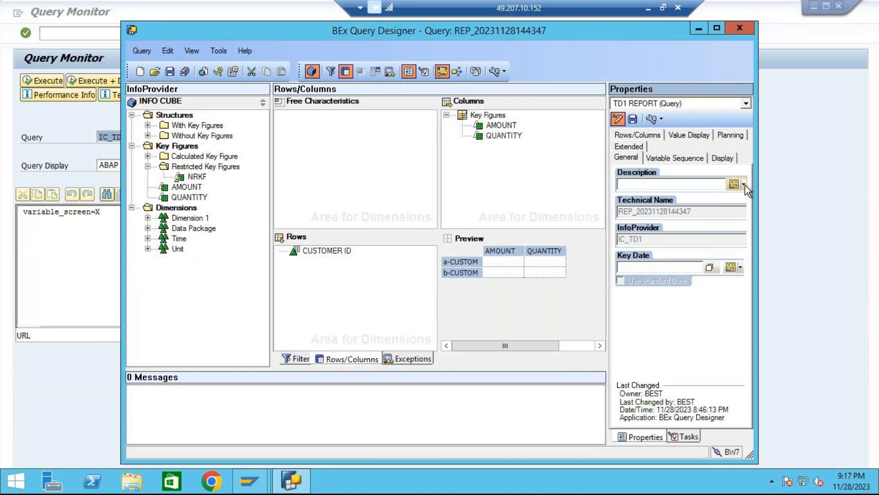
click(779, 218)
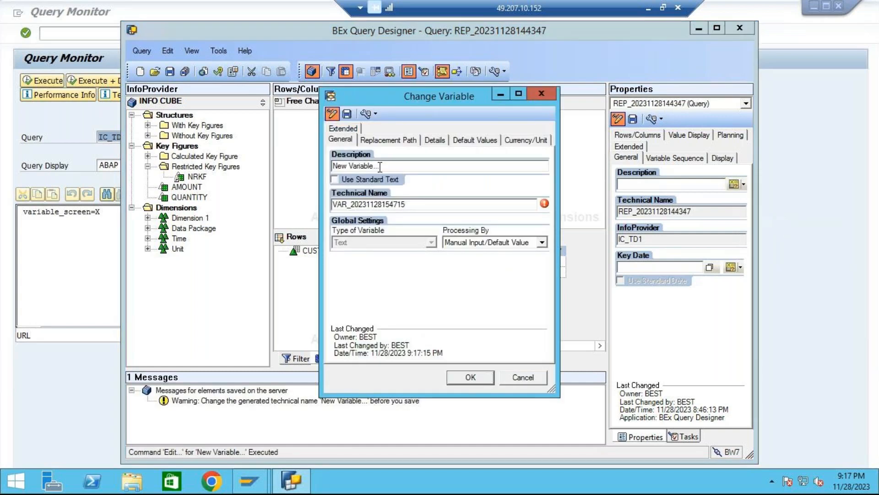
drag(381, 167, 310, 162)
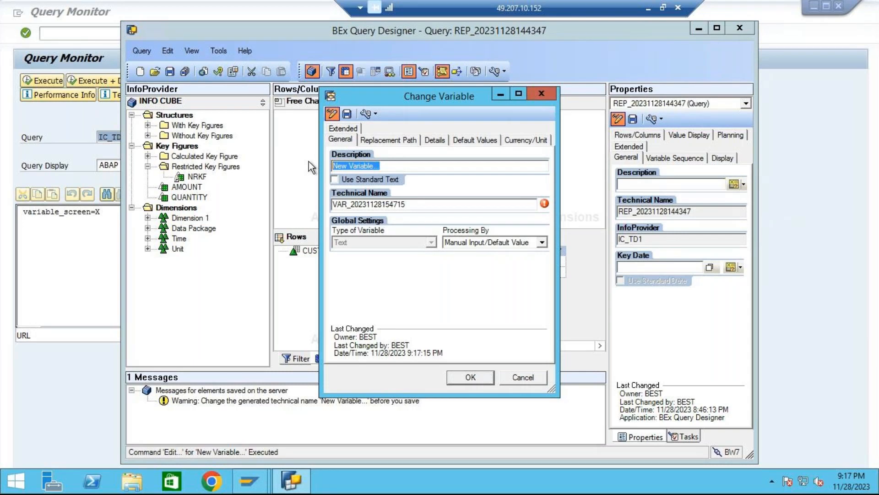
text(Var_Txt1)
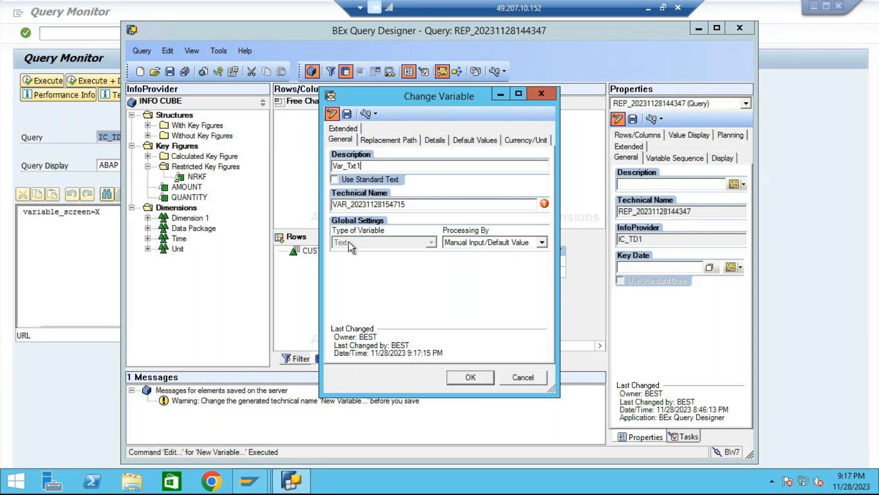
click(435, 139)
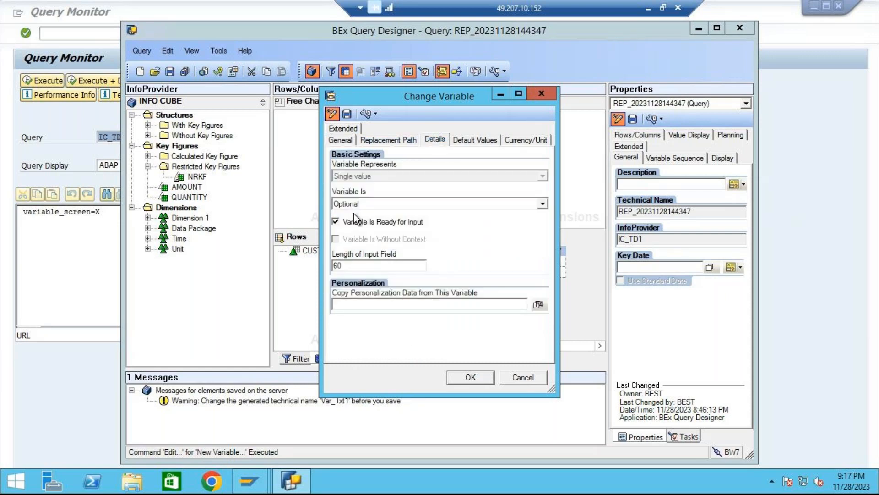
drag(345, 266, 316, 269)
click(468, 377)
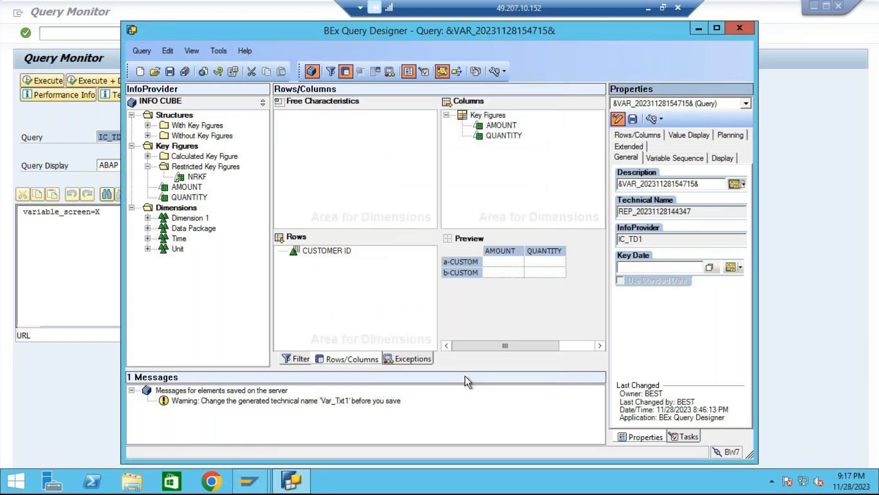
Save the query and execute it in the Query Monitor.
click(171, 71)
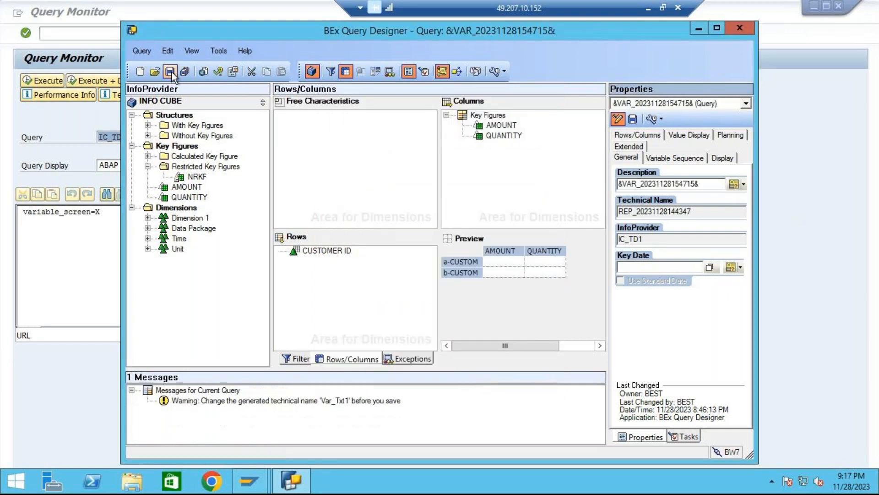
click(96, 257)
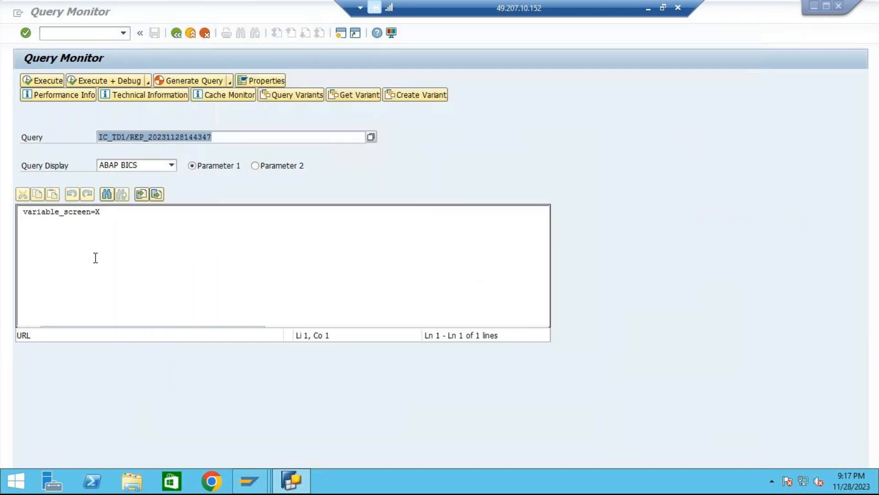
click(54, 80)
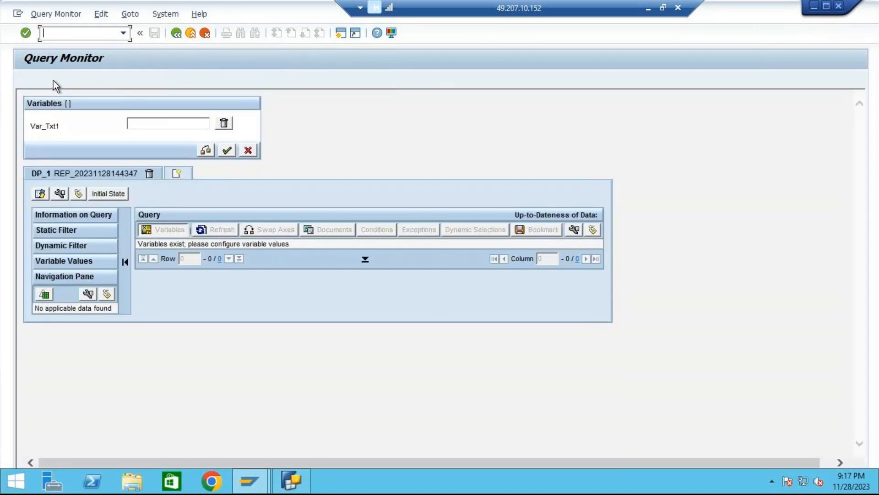
Set Var_Txt1 to Demo Report, run the query and highlight the title in the result.
drag(143, 99, 320, 107)
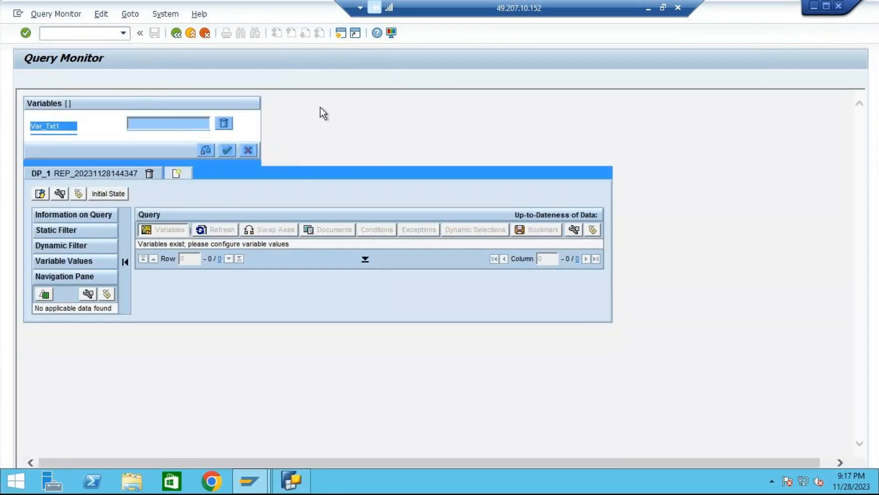
click(174, 126)
text(Dem)
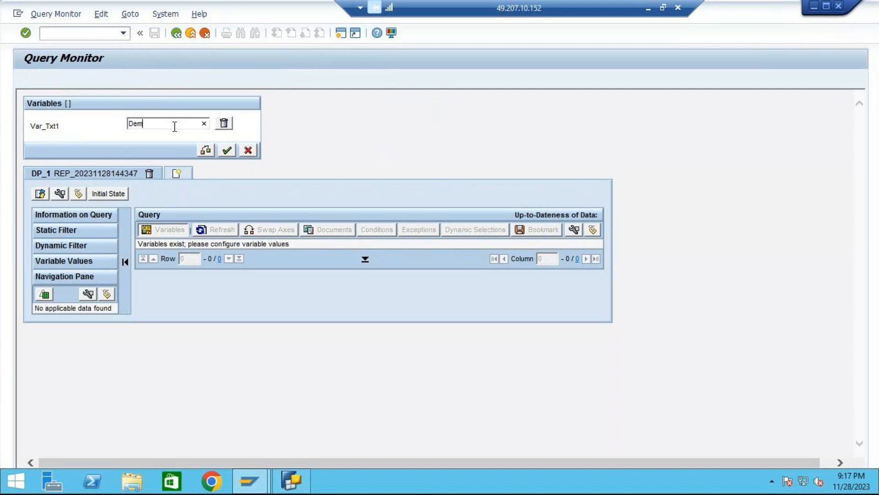
text(o Report)
click(226, 151)
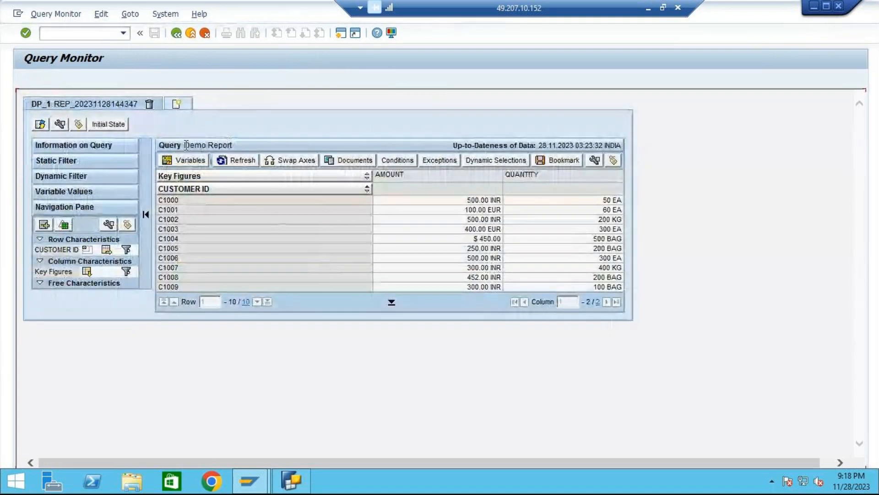
drag(186, 145, 233, 145)
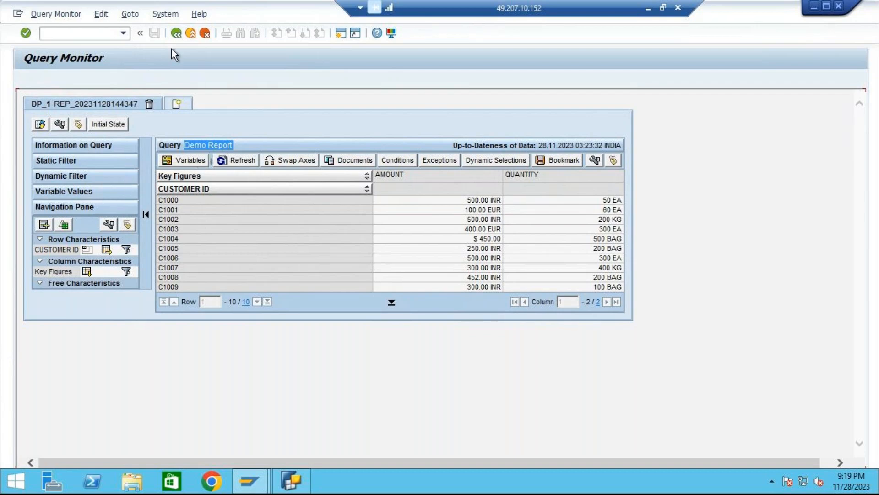
Run the query again with Var_Txt1 set to Sample Query and highlight the title in the result.
click(177, 33)
click(38, 80)
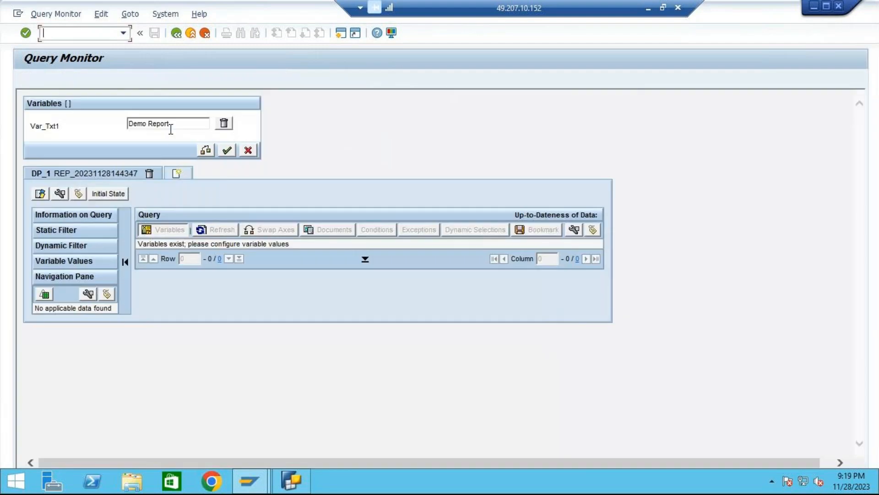
drag(181, 124, 67, 116)
text(Sample Query)
click(229, 148)
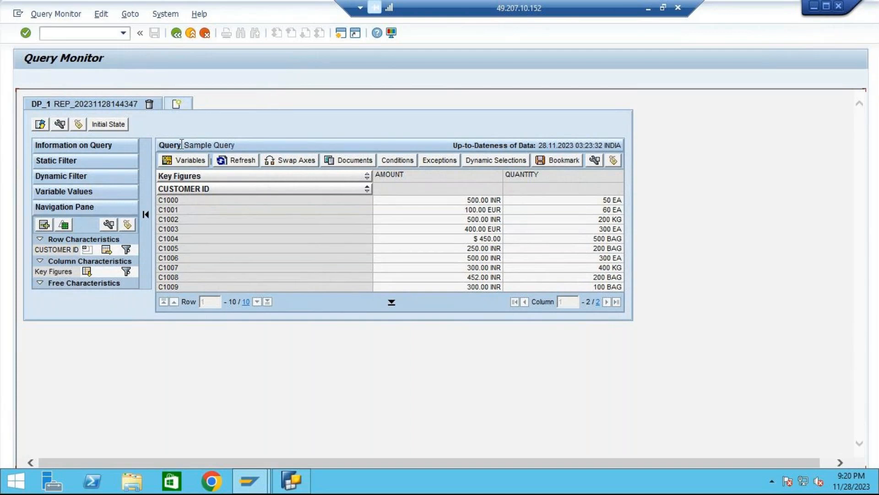
drag(183, 145, 234, 143)
Leave the result, return to BEx Query Designer and change the query's description to TD1 Report.
click(176, 34)
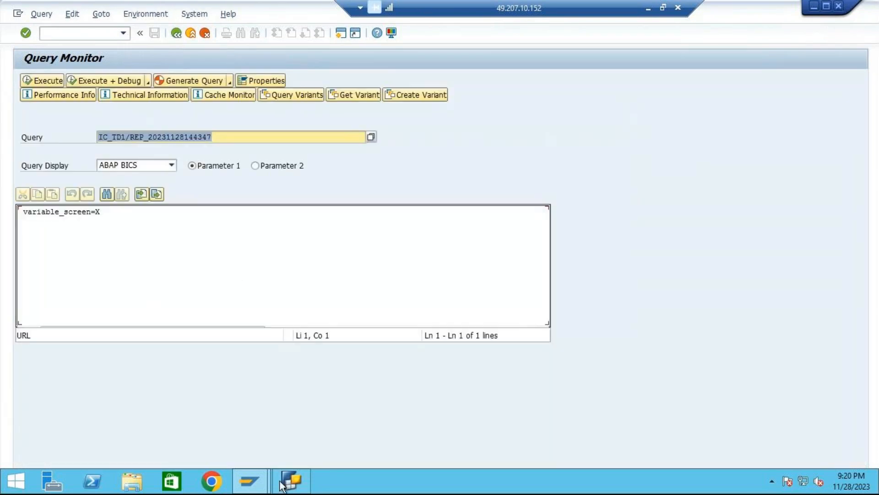
click(286, 484)
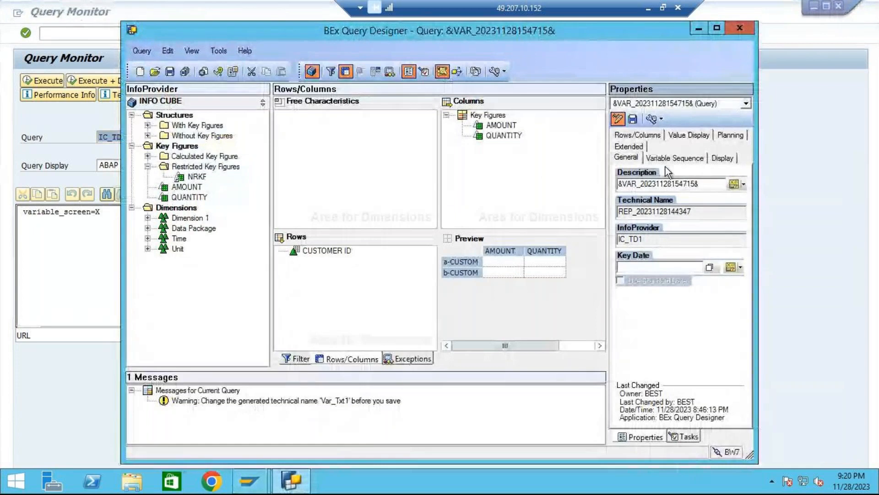
drag(618, 185, 730, 184)
key(BackSpace)
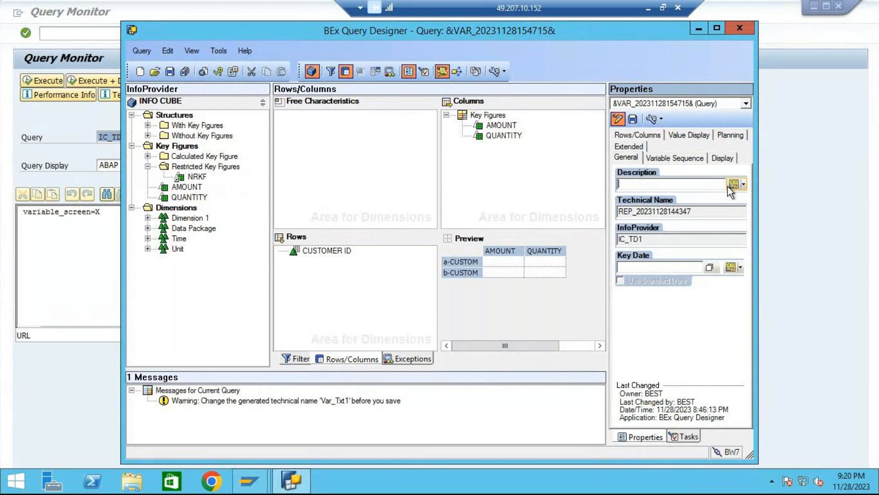
text(TD!1)
key(BackSpace)
key(BackSpace)
text(1 Report)
click(599, 185)
Replace the QUANTITY column's description with a new text variable described as Var_txt2, saving and accepting the variable.
click(504, 136)
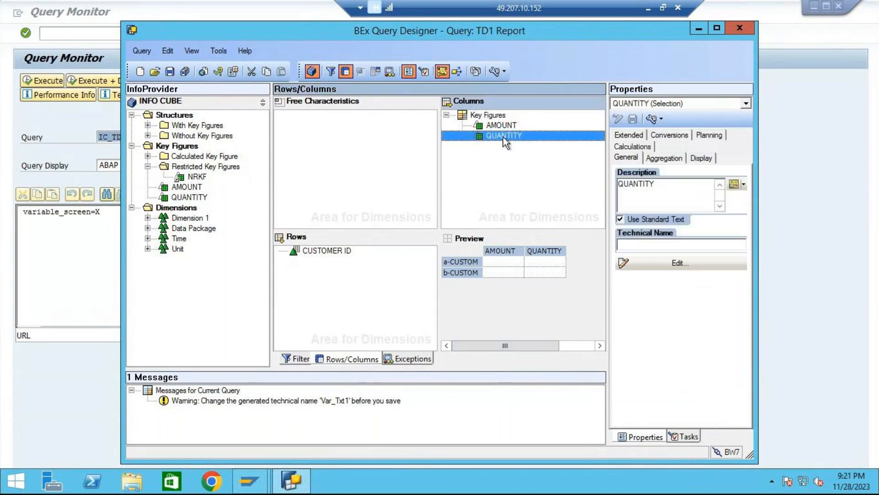
drag(654, 183, 616, 184)
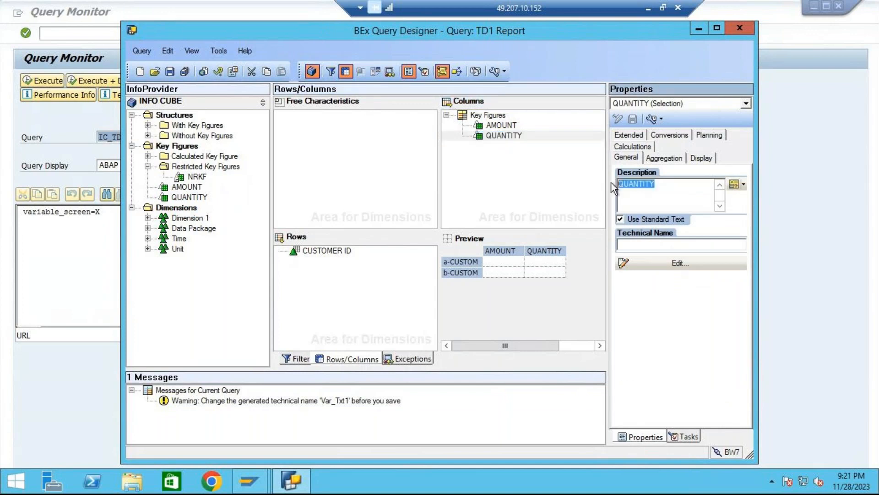
key(Delete)
click(745, 184)
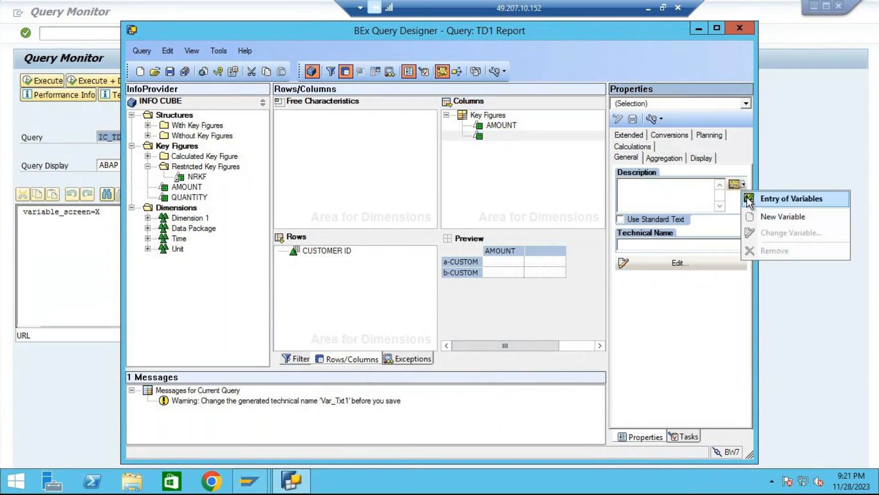
click(768, 217)
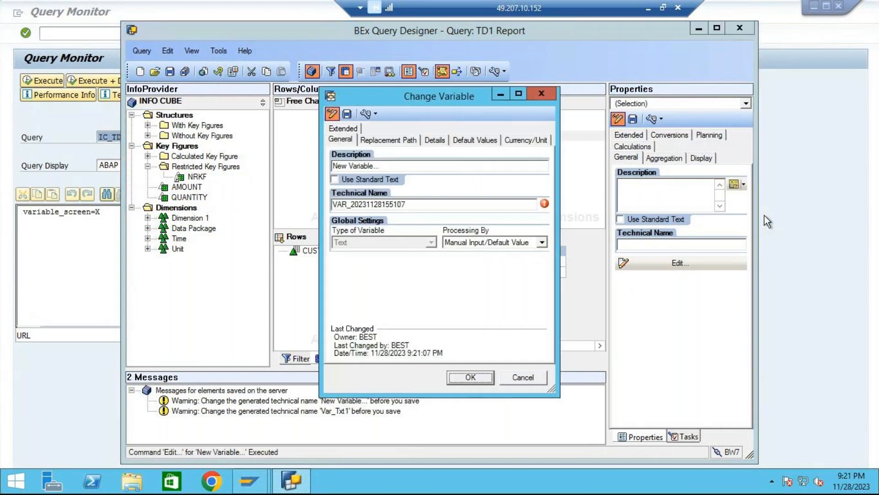
drag(415, 167, 280, 165)
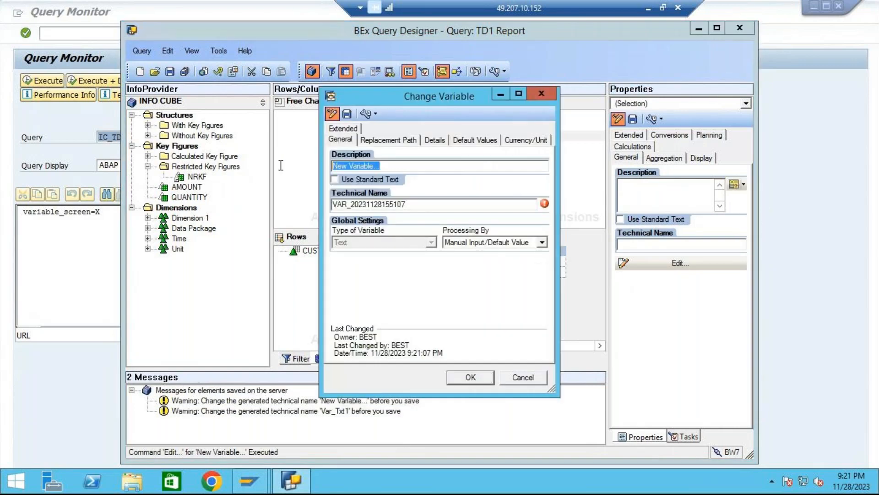
text(Var_txt2)
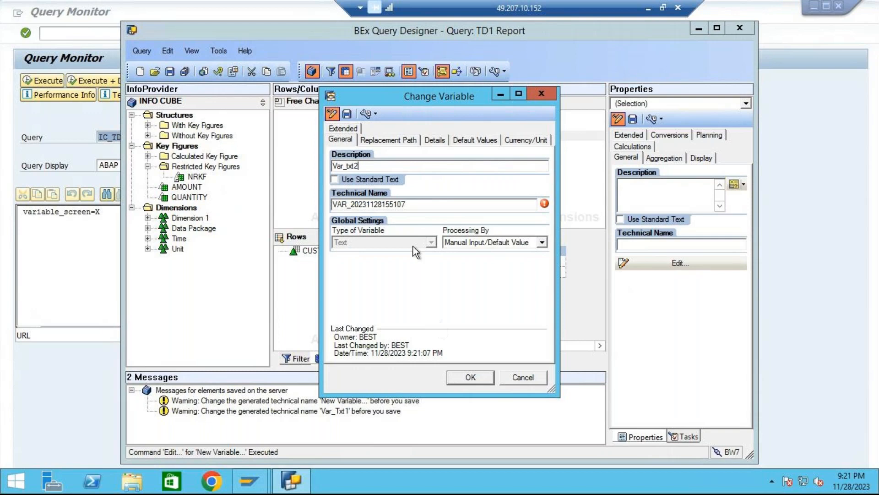
click(345, 114)
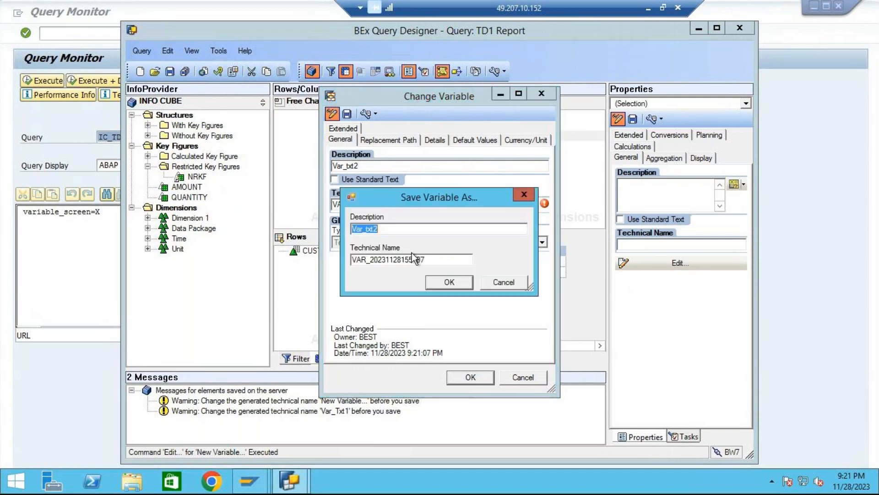
click(460, 283)
click(470, 377)
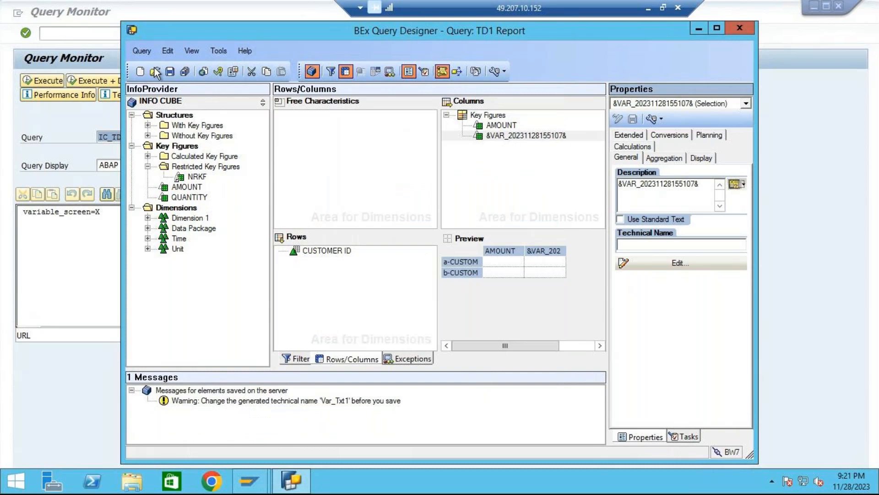
Save the TD1 Report query and execute it in the Query Monitor.
click(170, 73)
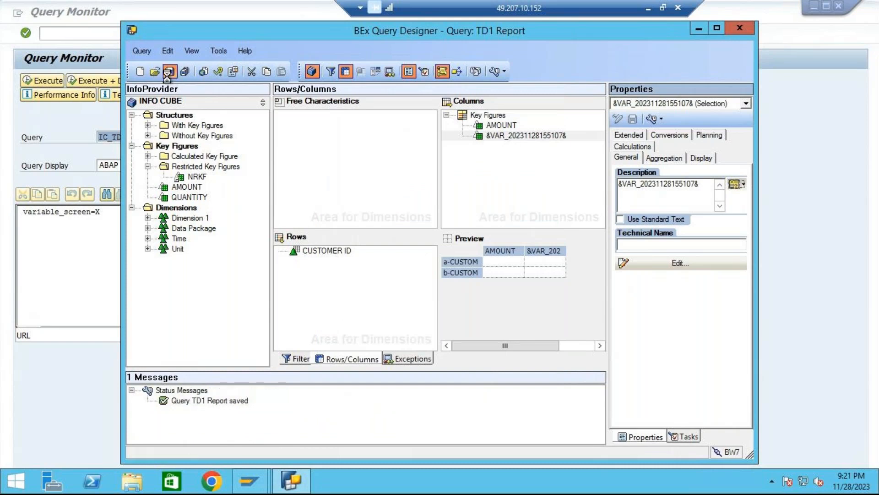
click(73, 264)
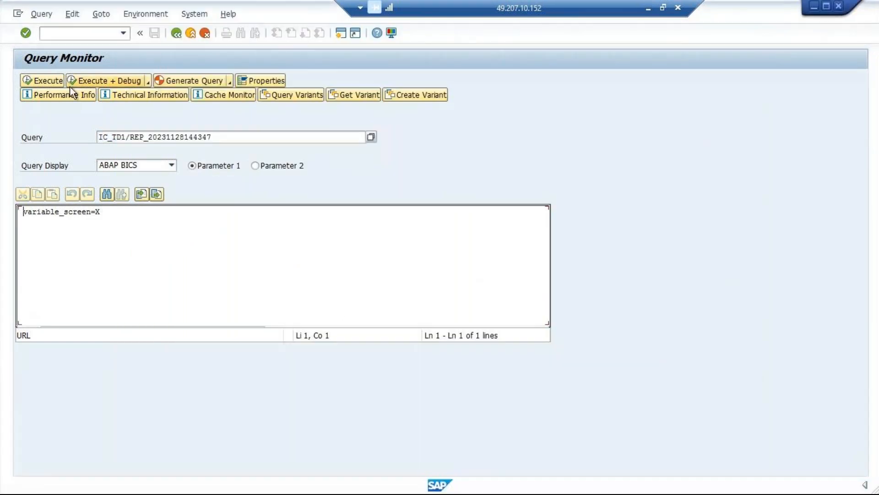
click(50, 82)
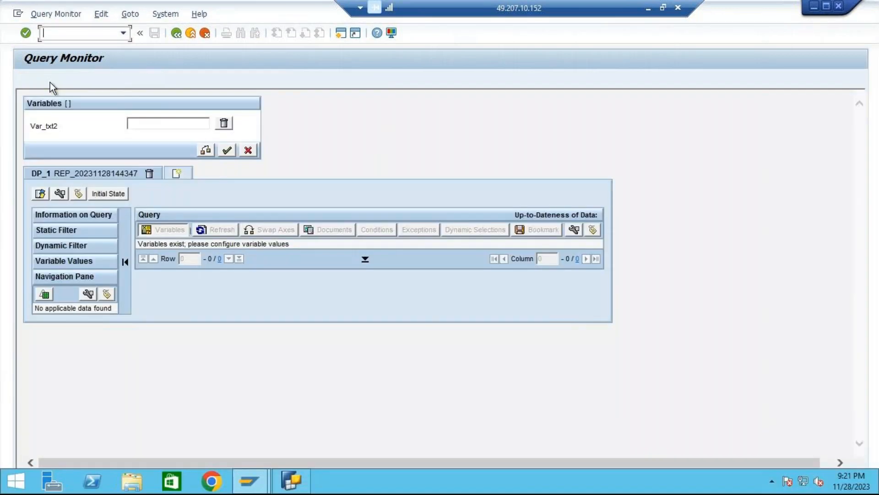
Set Var_txt2 to Order Quantity, run the query and highlight the key figure column headings in the result.
click(168, 121)
text(Order Quantity)
click(228, 151)
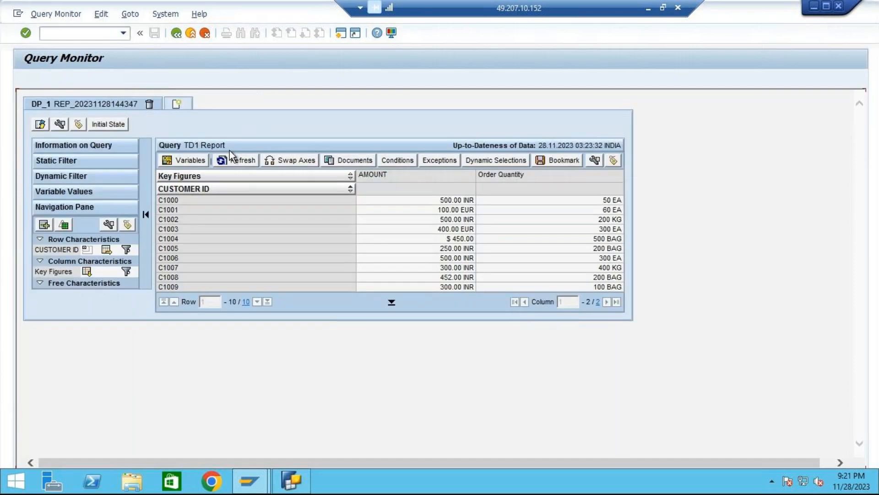
drag(532, 177, 464, 171)
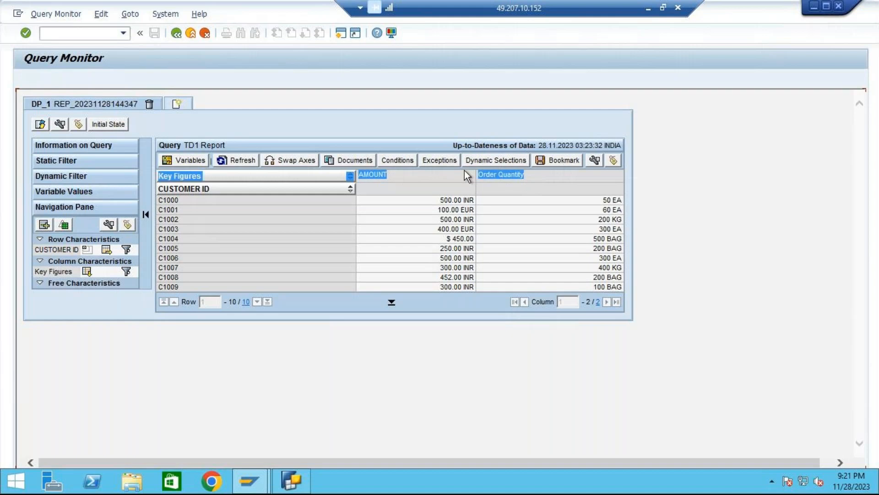
click(219, 120)
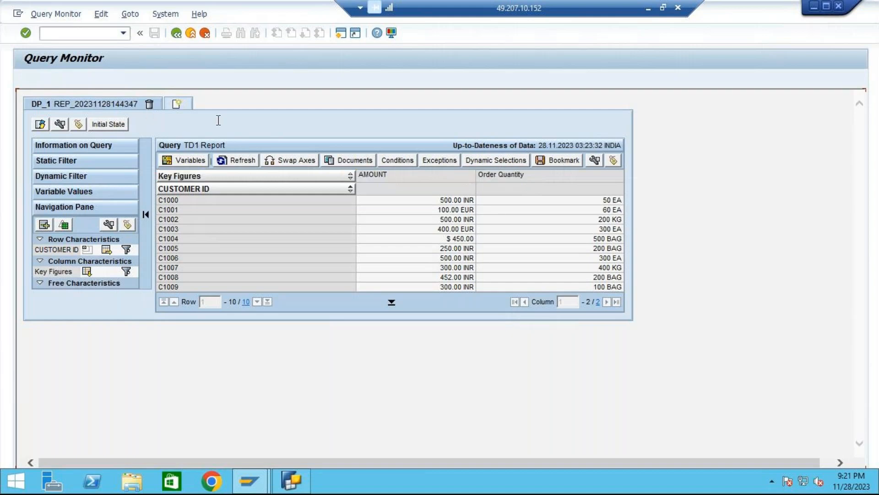
Reopen the variable entry from the result, change Var_txt2 to Sales Quantity and rerun the query.
click(186, 160)
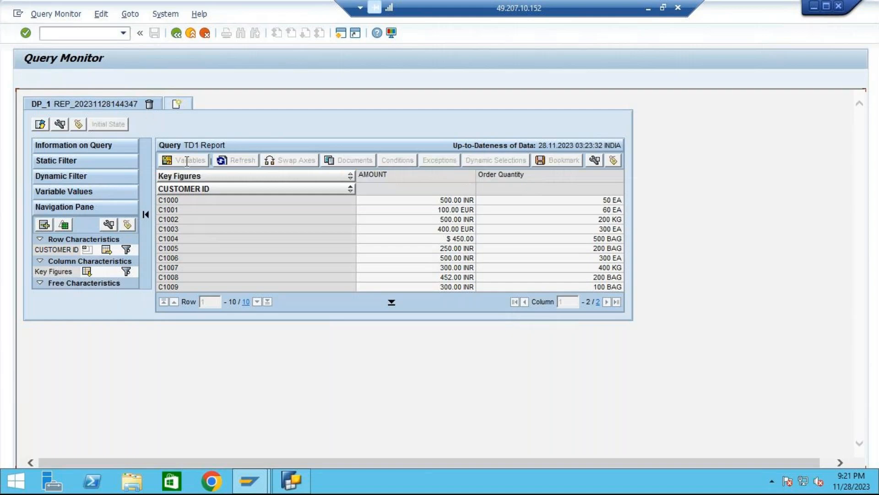
drag(148, 123, 119, 124)
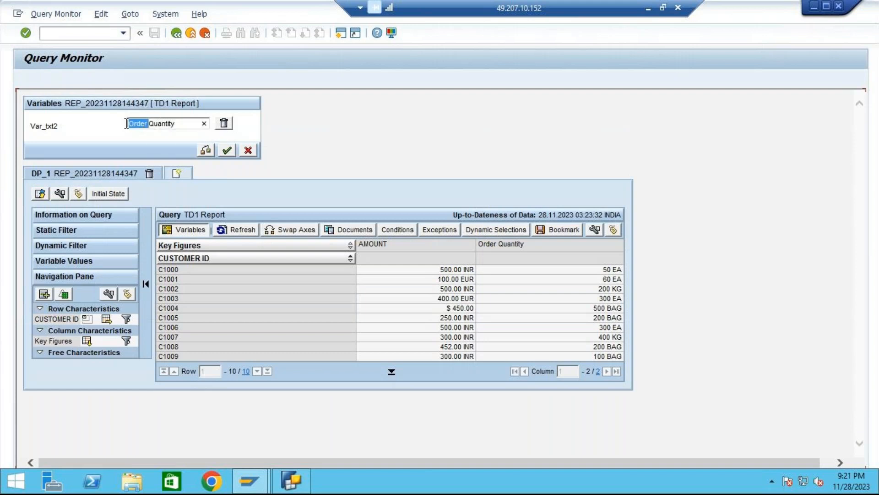
text(Sales)
click(226, 151)
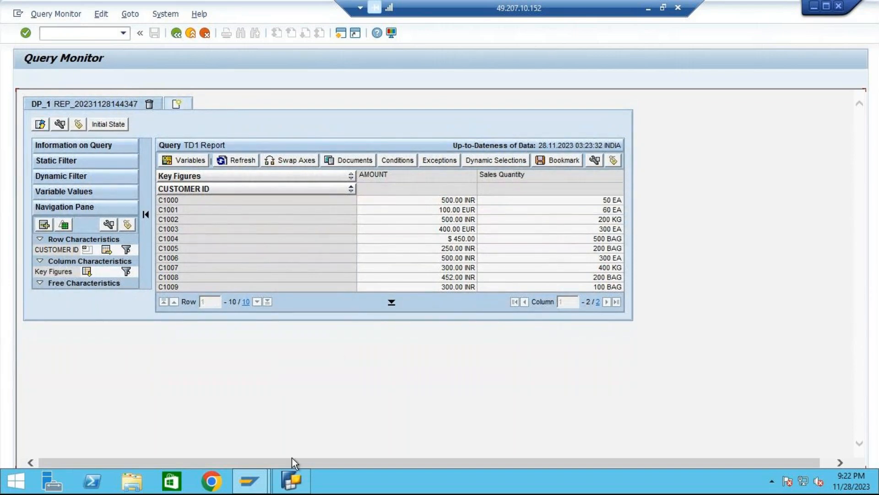
Return to BEx Query Designer and replace the text variable in the second key figure's description with Quantity.
mouse_move(251, 482)
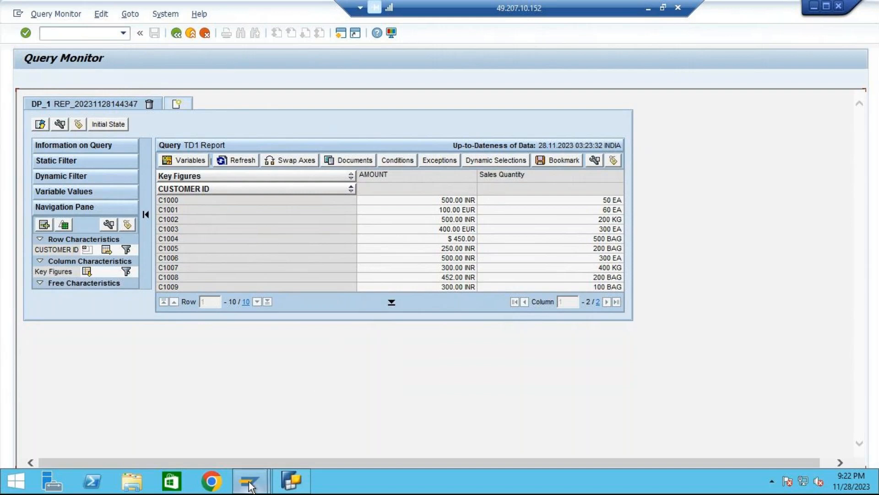
click(291, 480)
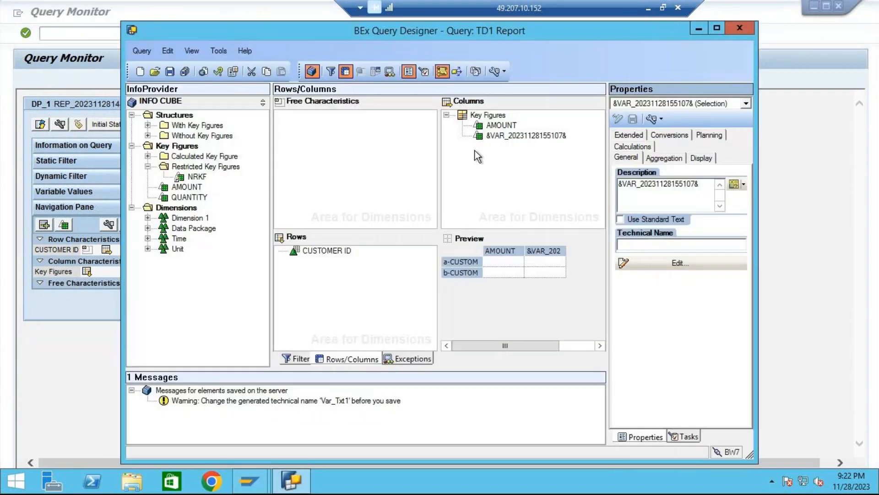
click(530, 136)
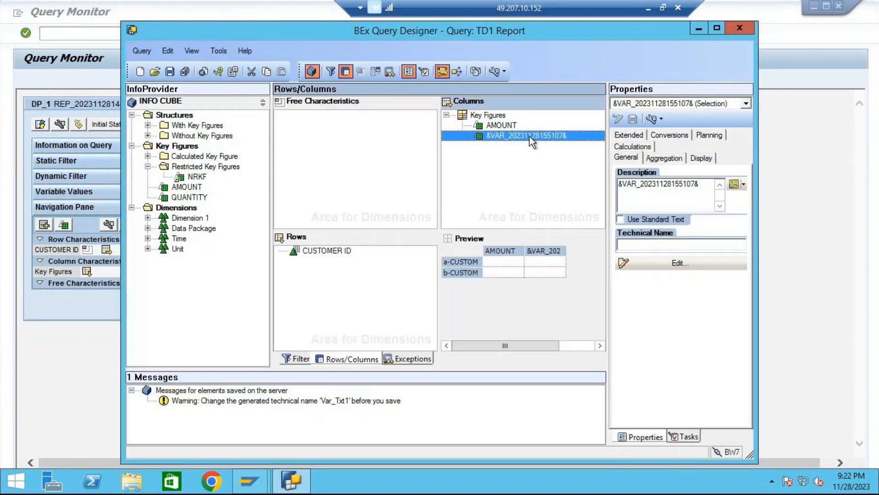
click(707, 186)
double_click(698, 186)
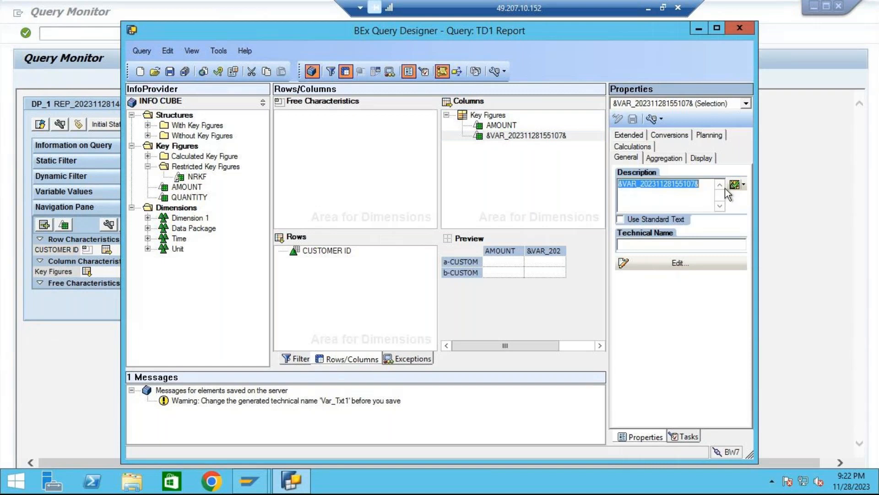
text(Quantity)
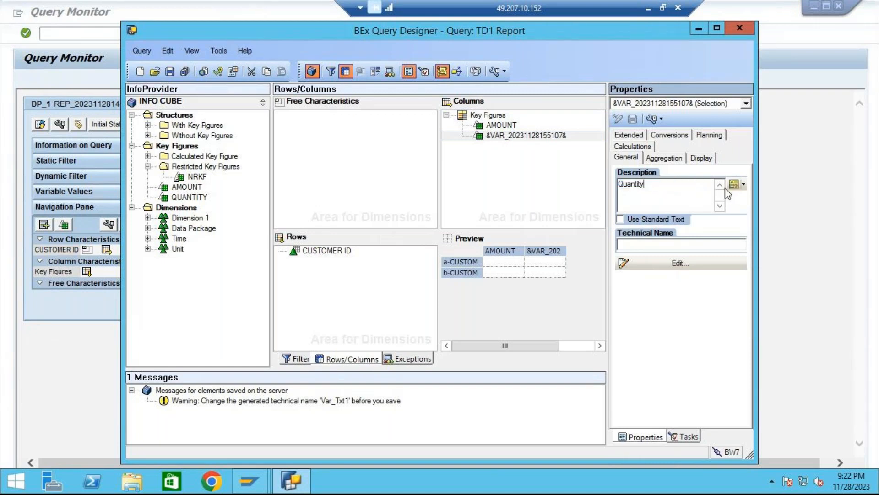
click(568, 193)
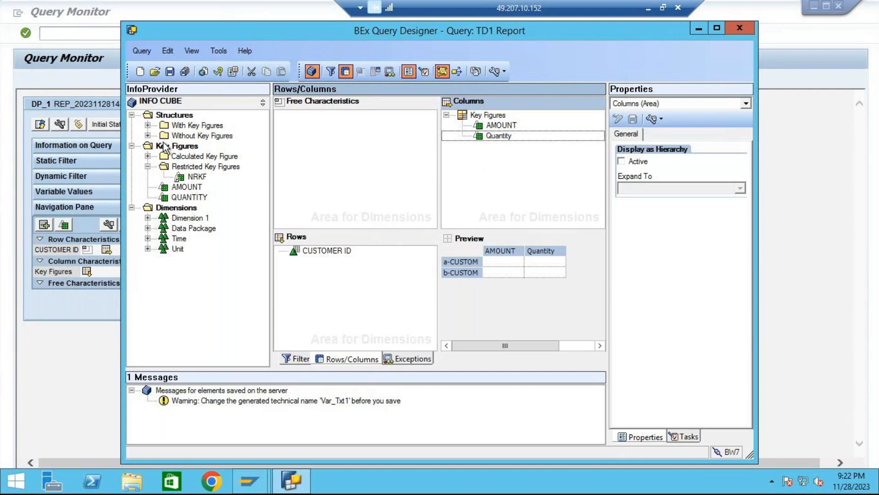
Open the query's conditions and add a new condition.
click(377, 72)
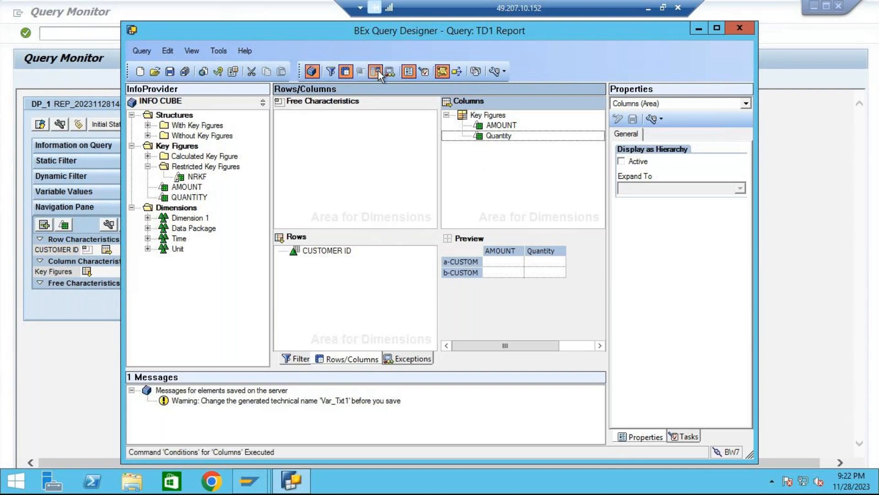
right_click(325, 143)
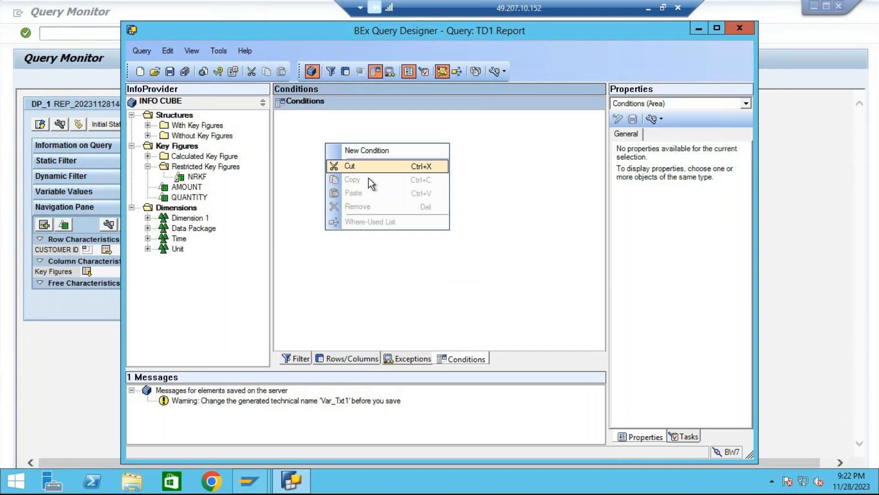
click(376, 151)
Edit Condition 1 and start a new condition parameter on key figure Quantity with the operator Greater Than.
click(317, 116)
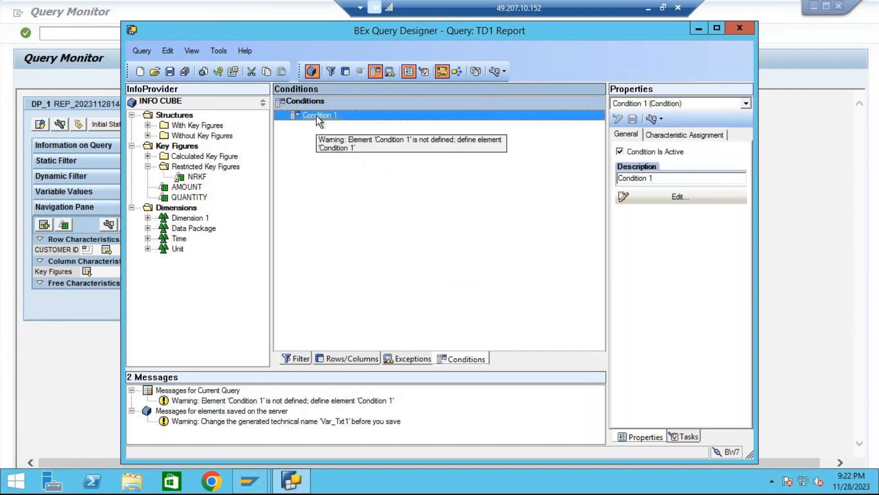
right_click(317, 115)
click(344, 124)
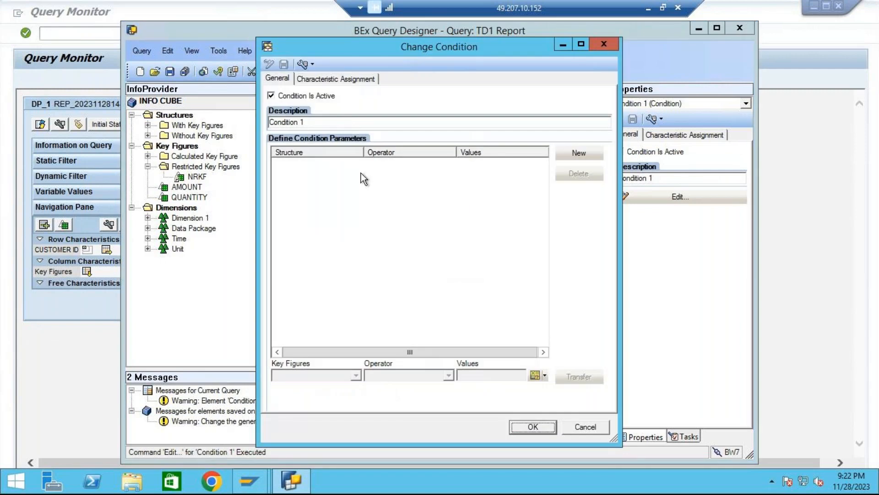
click(558, 157)
click(357, 376)
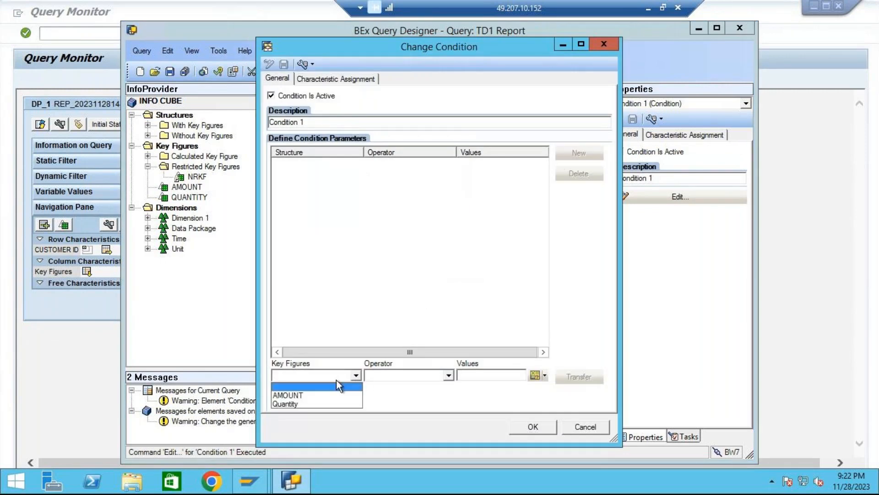
click(294, 404)
click(449, 375)
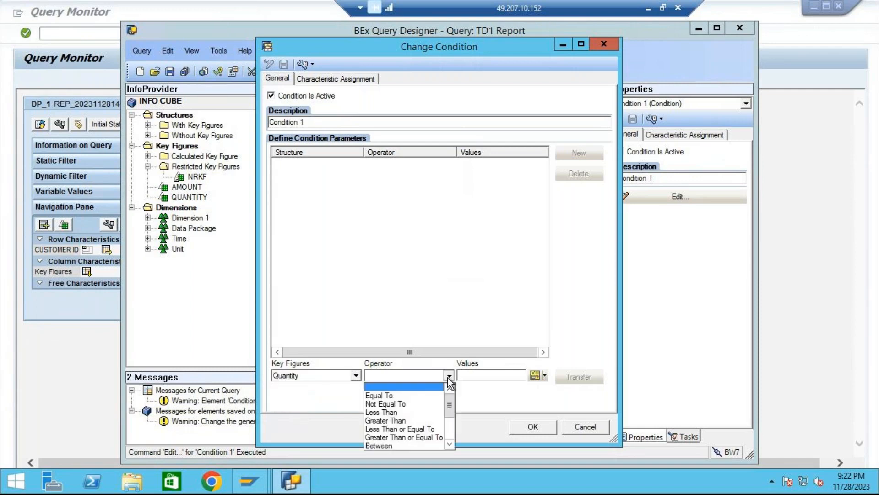
click(397, 420)
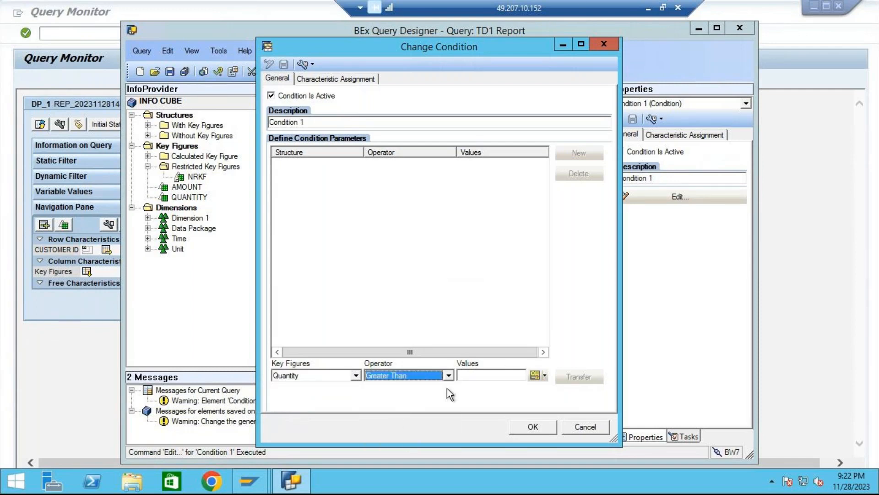
Create a formula variable described as var_form1 for the condition's value and save it.
click(467, 376)
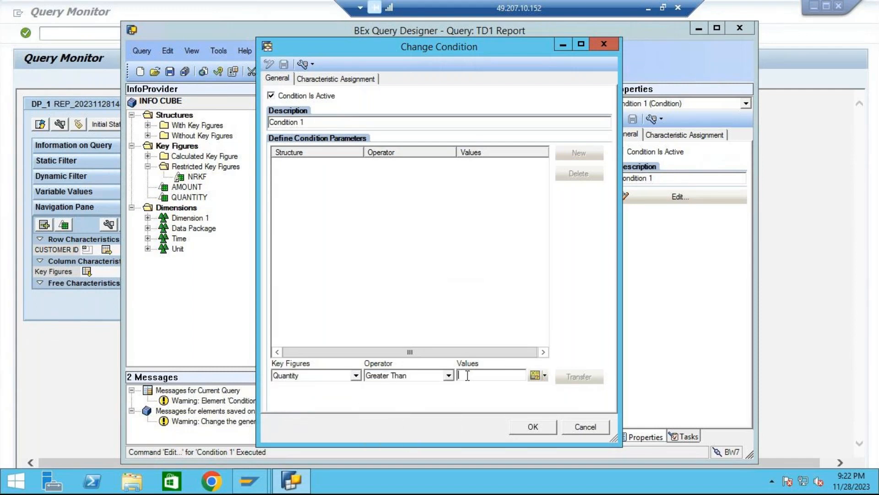
click(546, 375)
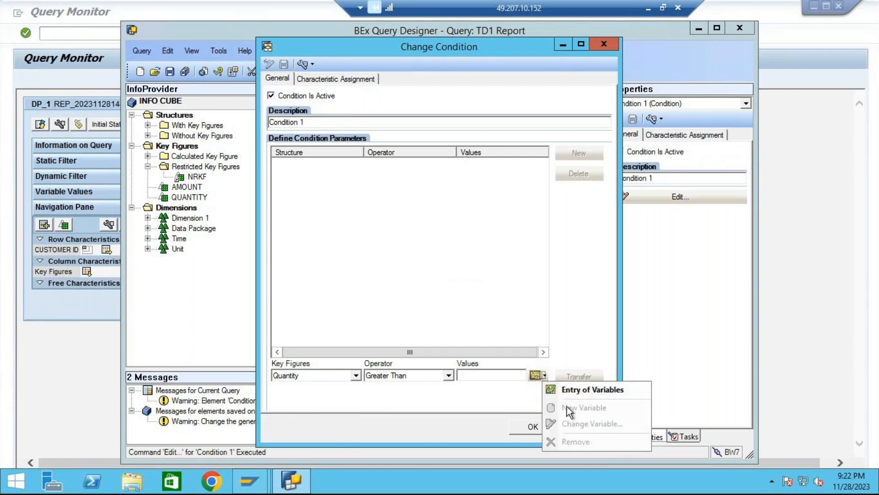
click(593, 390)
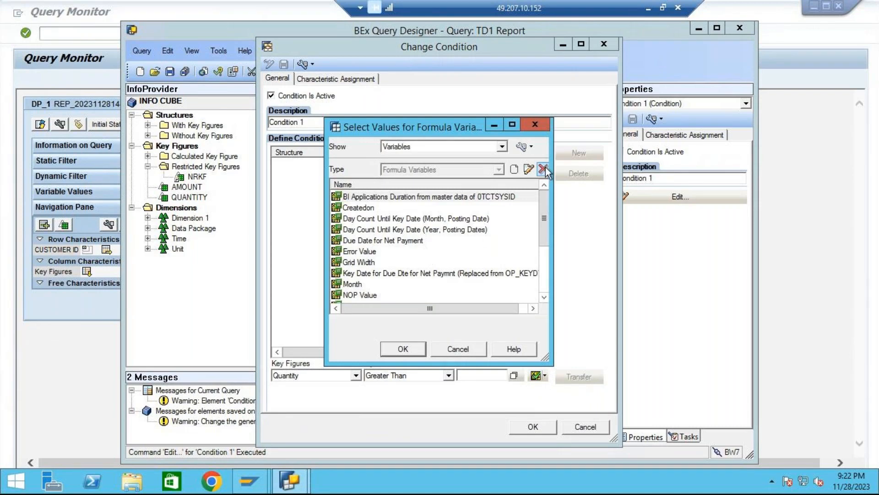
click(517, 170)
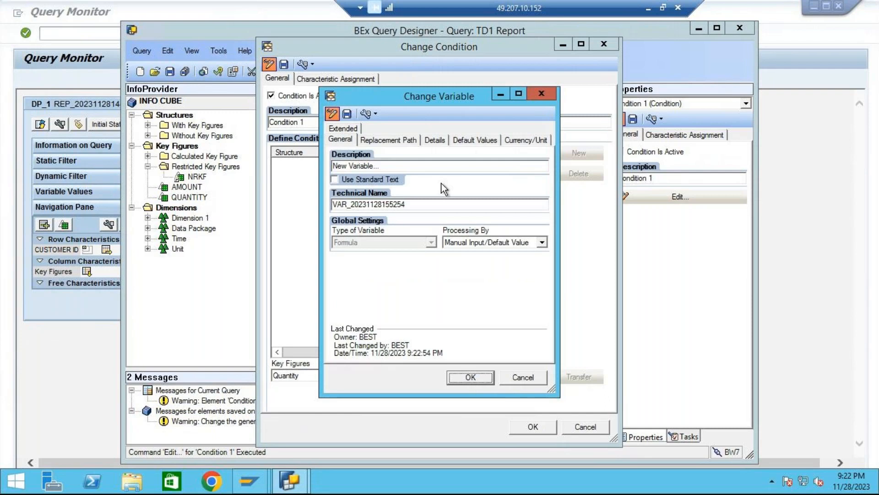
drag(426, 165, 283, 164)
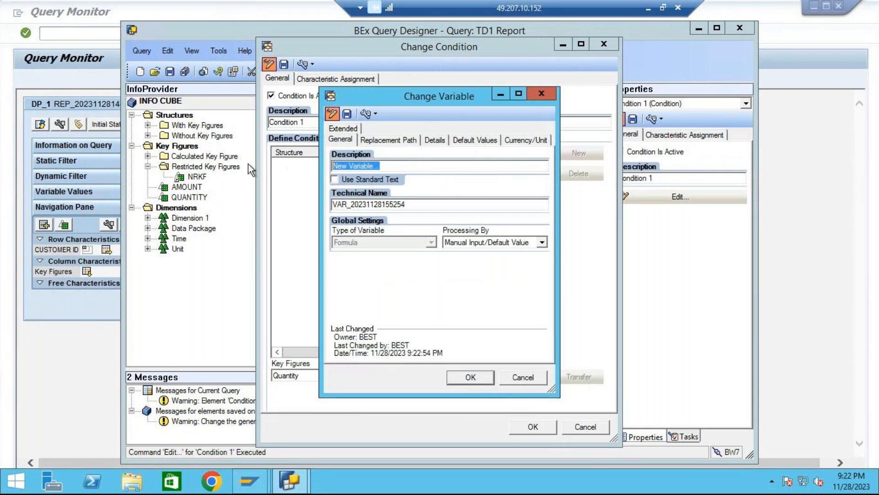
text(var_for)
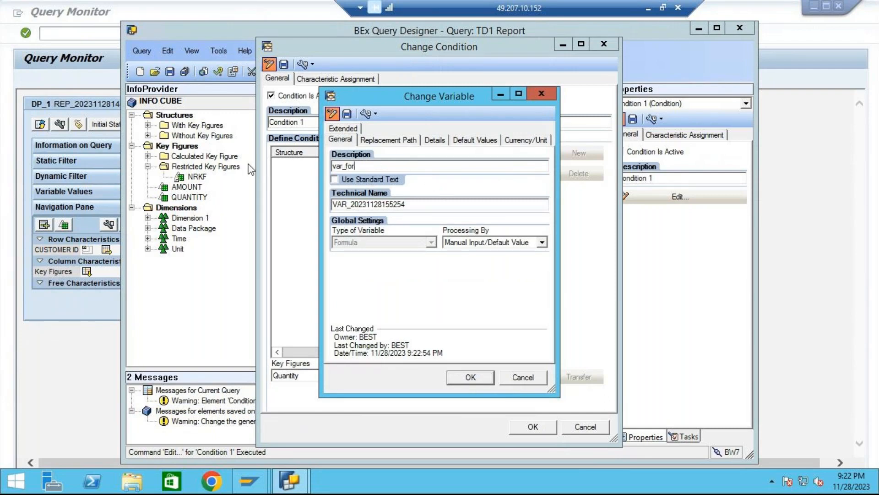
text(m1)
click(348, 117)
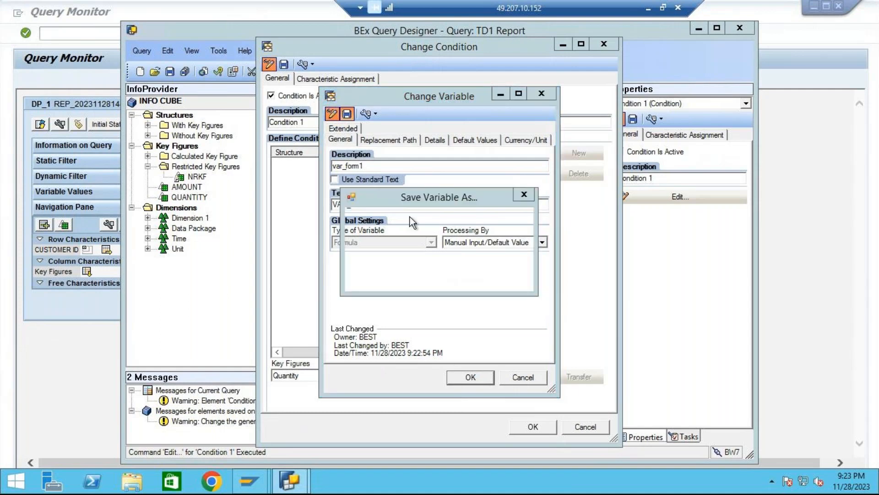
click(457, 282)
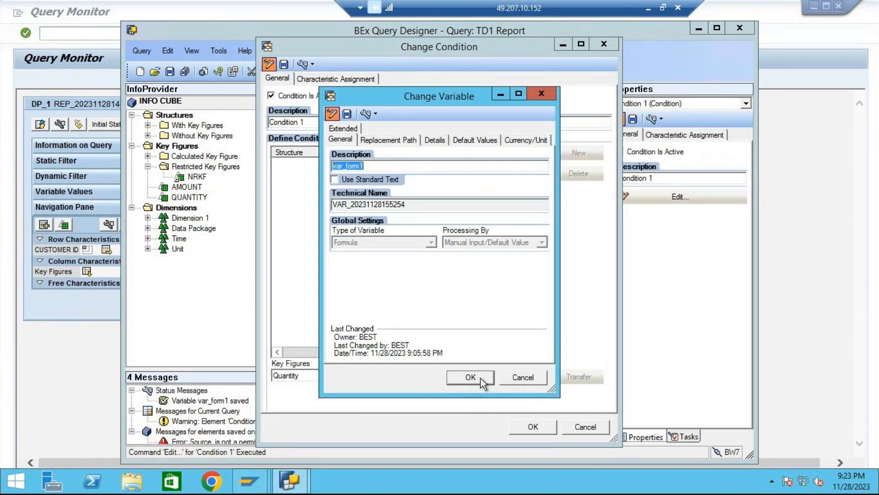
click(480, 378)
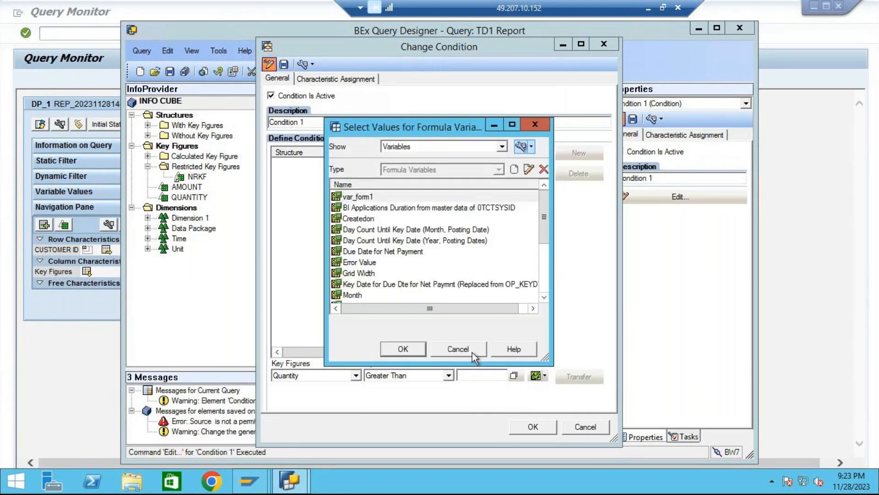
Use var_form1 as the comparison value, transfer the parameter into the condition and save the query.
click(401, 348)
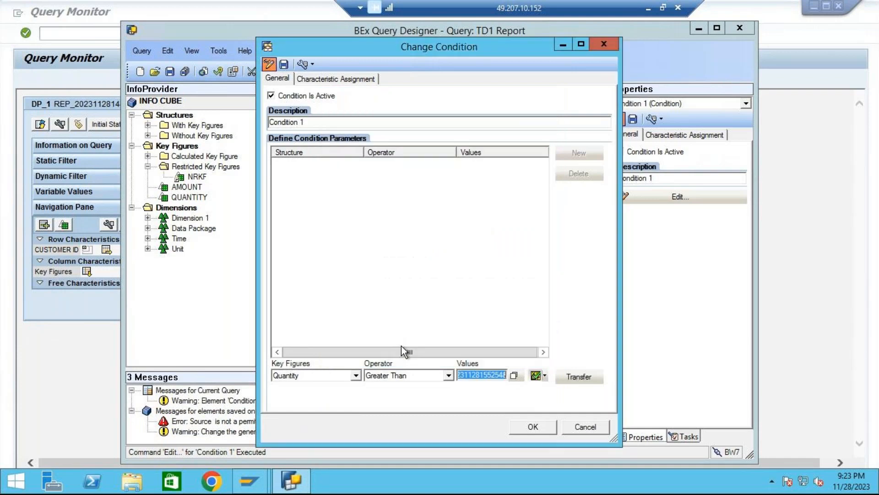
click(562, 377)
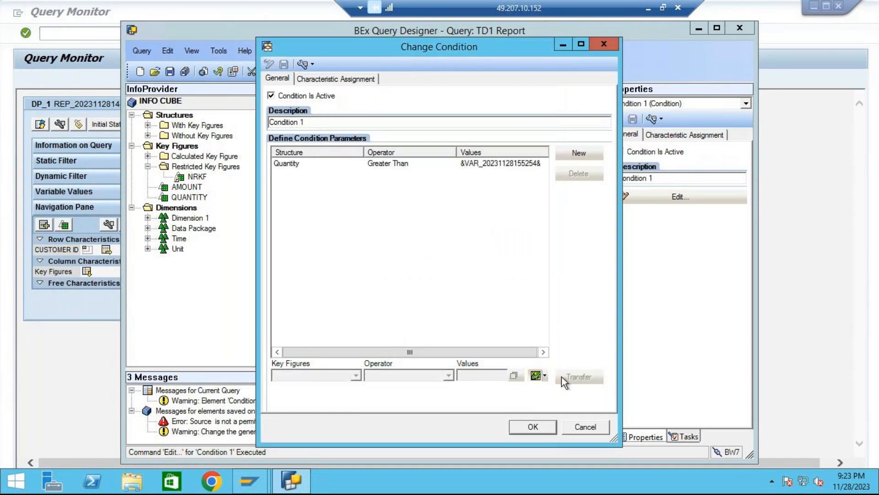
click(534, 427)
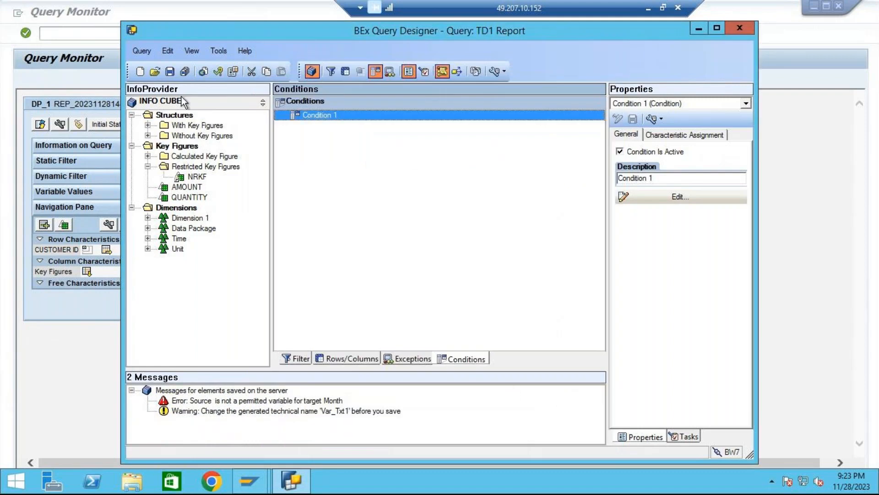
click(169, 71)
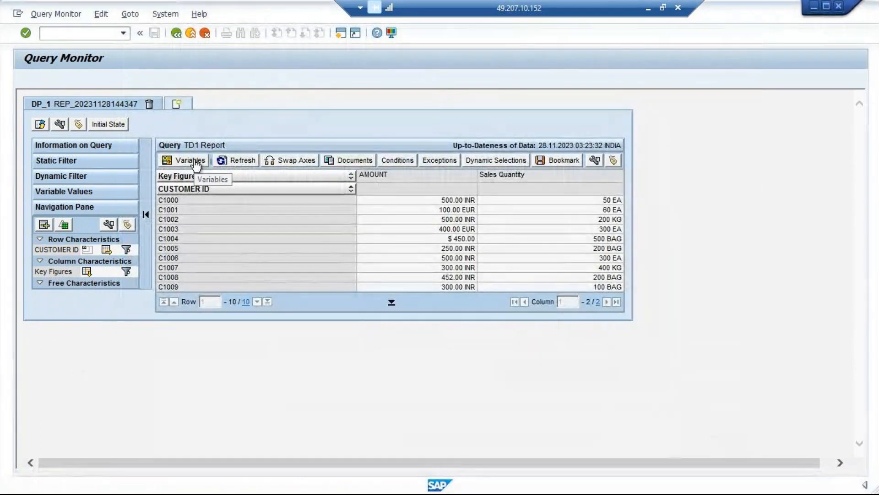
In Query Monitor, dismiss the old variable entry, leave the previous result and execute the query again.
click(195, 161)
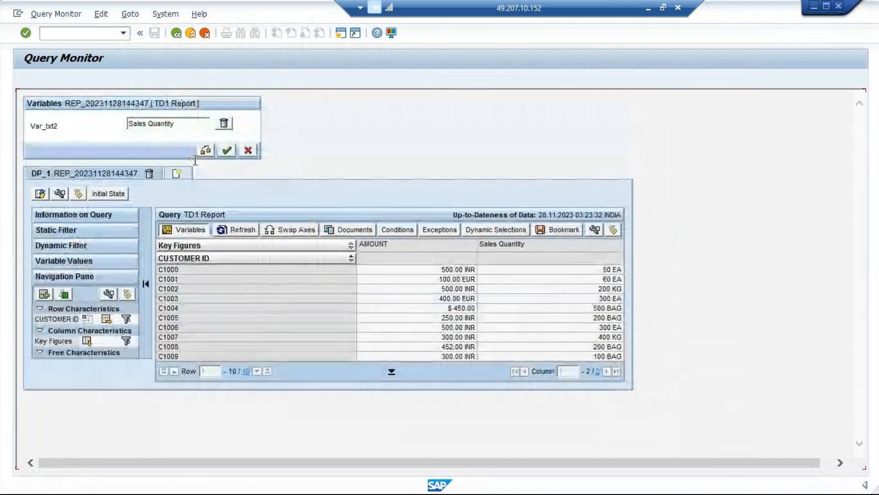
click(248, 150)
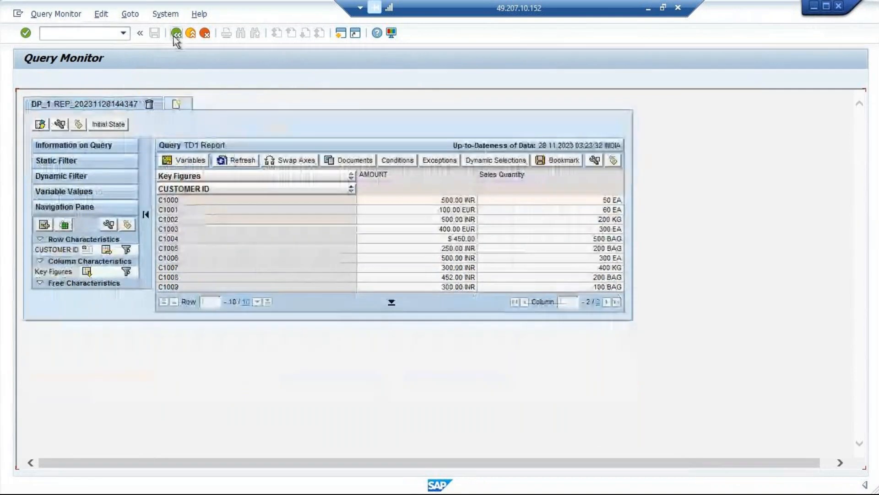
click(176, 33)
click(46, 82)
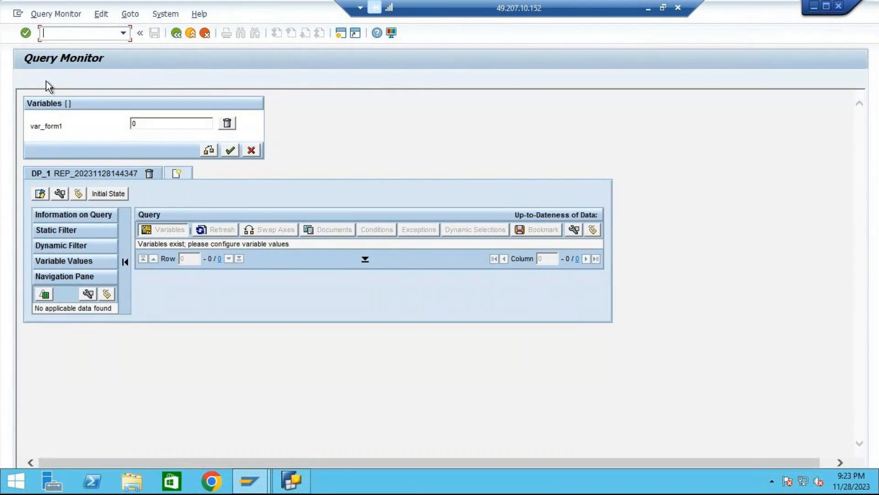
Set var_form1 to 450 and run the query.
double_click(150, 123)
text(450)
click(231, 151)
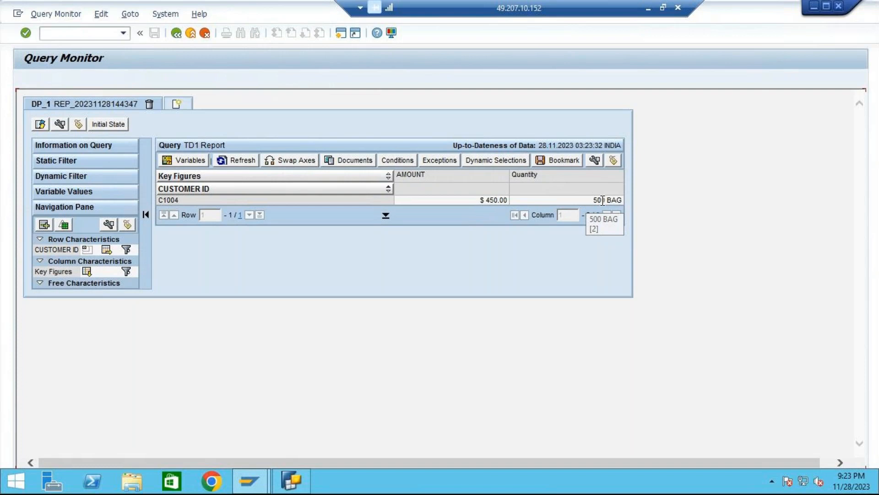
Reopen the variable entry from the result, change var_form1 to 350 and rerun the query.
click(187, 158)
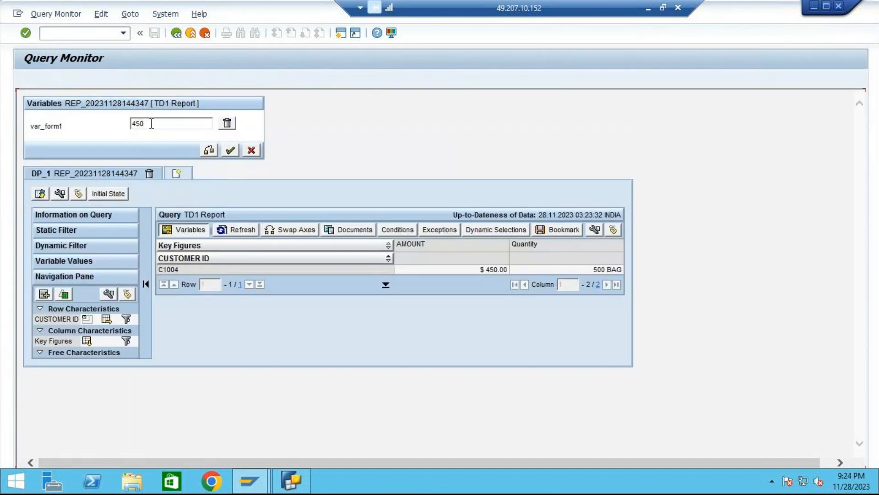
drag(151, 123, 129, 124)
text(350)
click(231, 152)
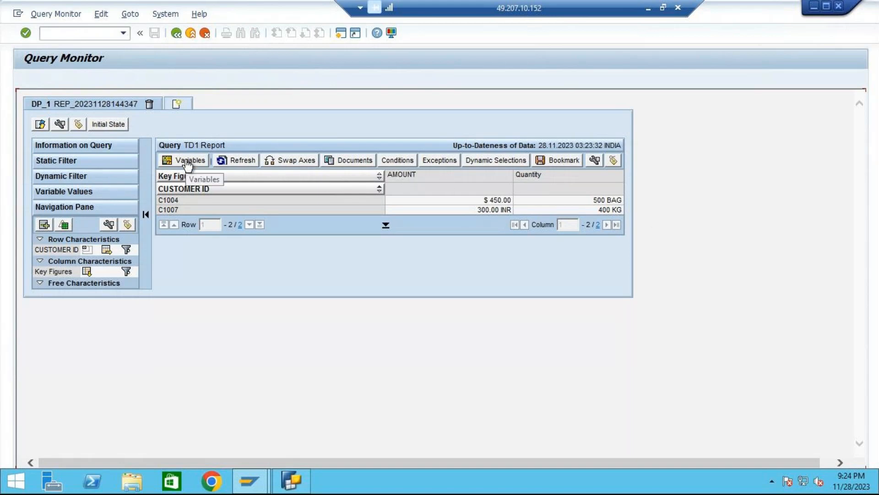
Return to BEx Query Designer and remove Condition 1 from the query's conditions.
click(291, 481)
click(323, 116)
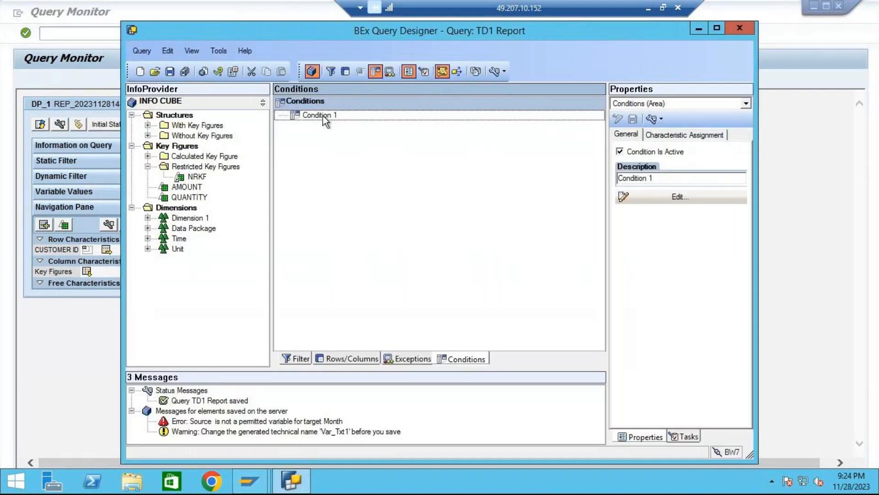
right_click(323, 116)
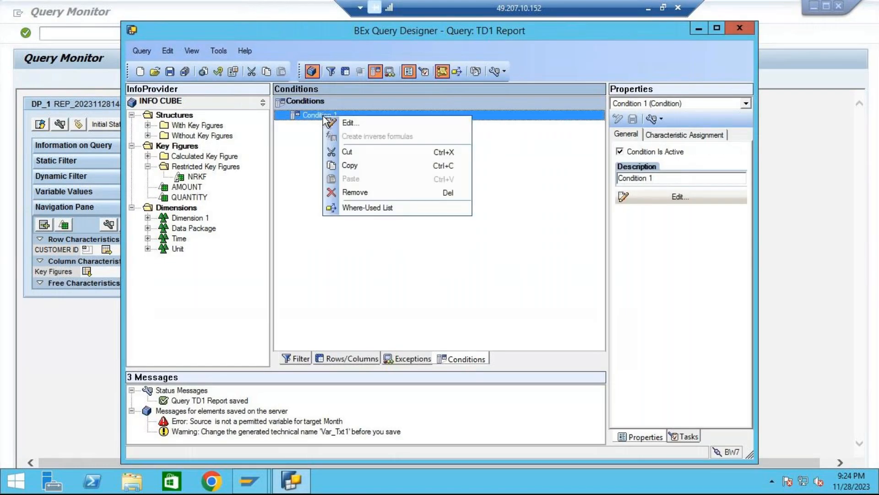
click(357, 188)
Open the query's exceptions and add a new exception.
click(406, 360)
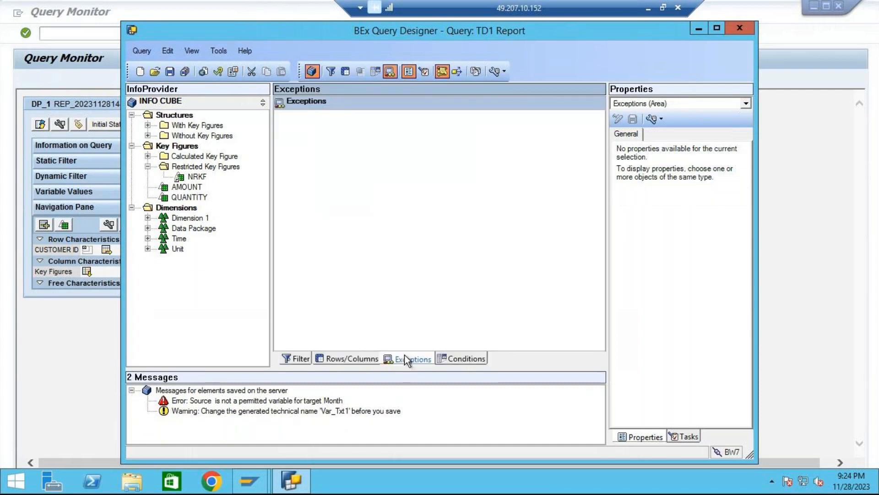
right_click(328, 131)
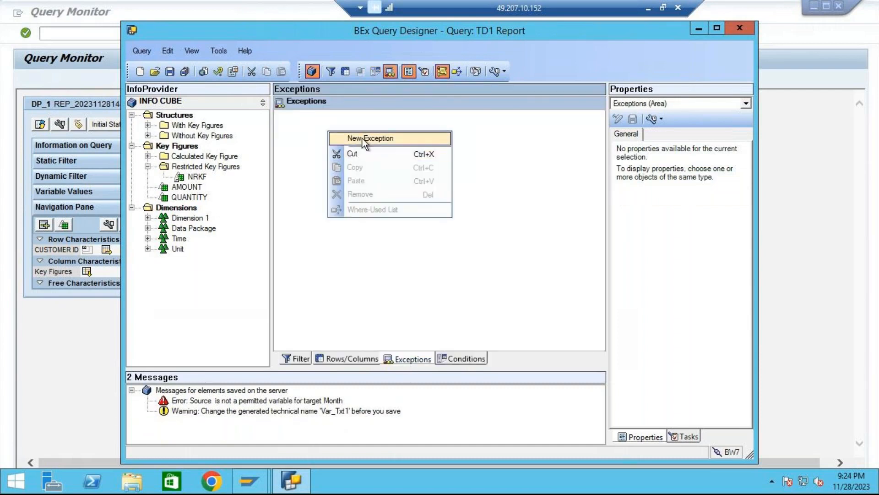
click(362, 138)
Edit the new exception and define it on the key figure AMOUNT.
right_click(337, 115)
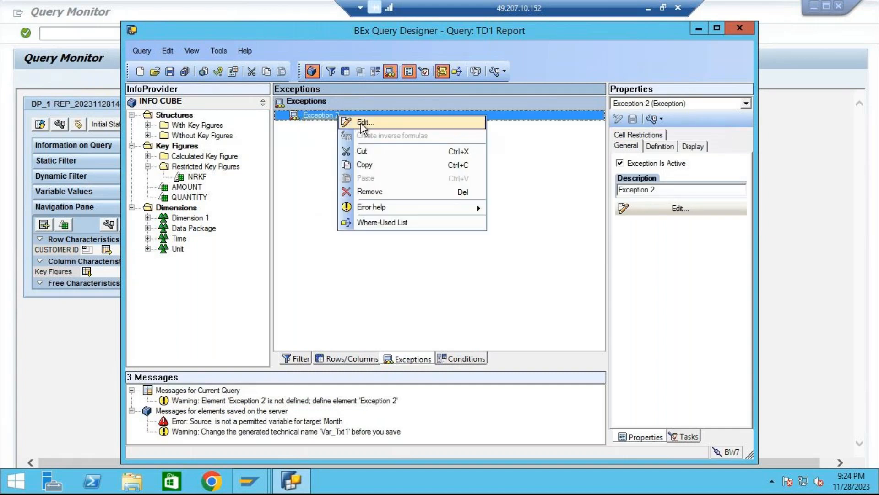
click(362, 122)
click(321, 79)
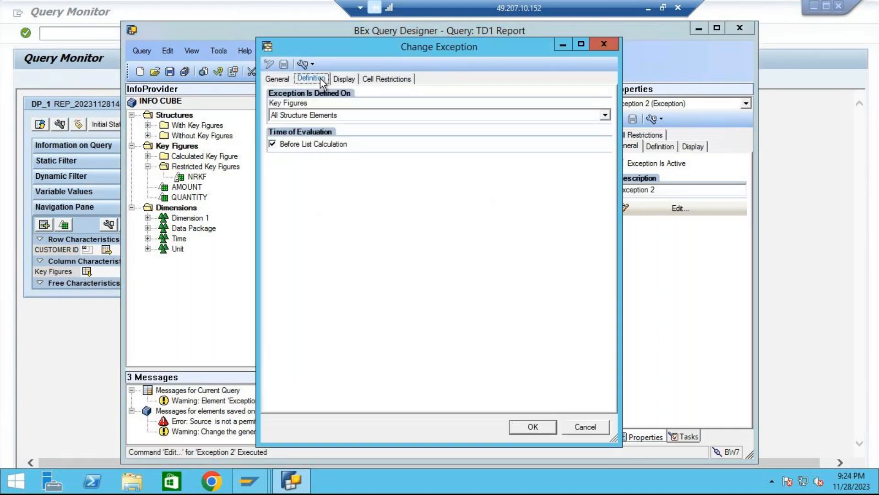
click(318, 117)
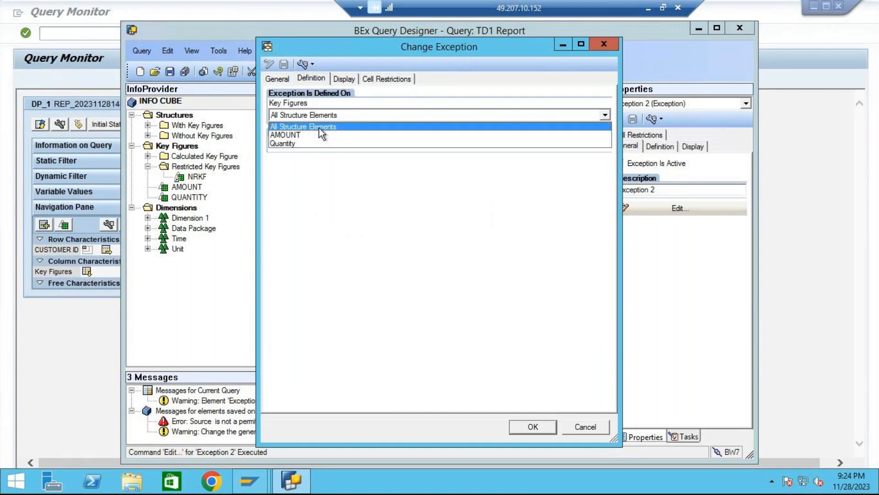
click(290, 136)
Start a new exception value for Exception 2 with alert level Good 1 and the operator Greater Than.
click(277, 79)
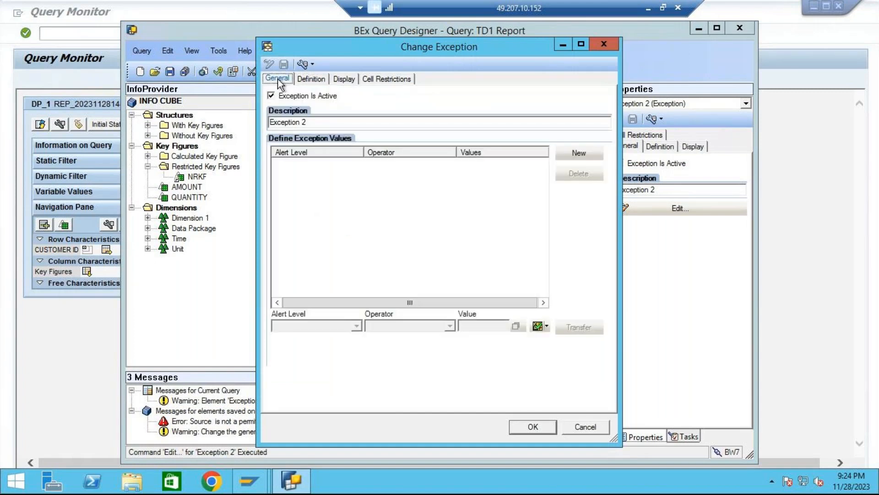
click(579, 155)
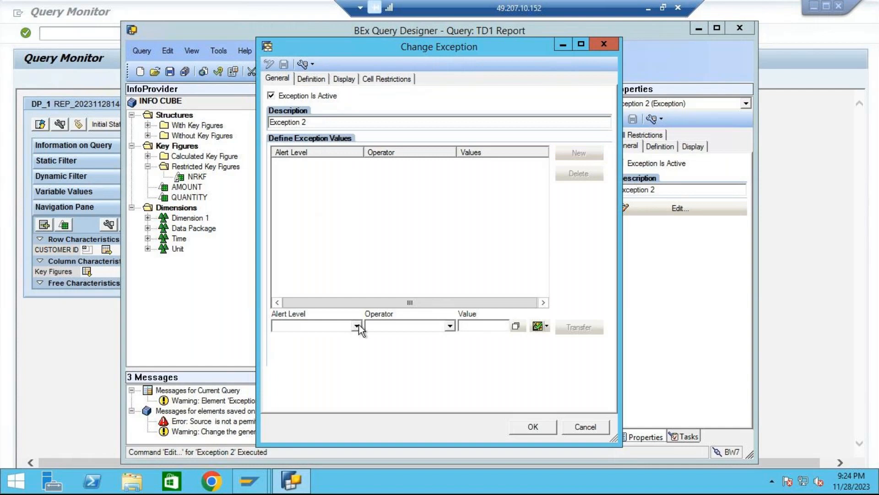
click(358, 325)
click(293, 346)
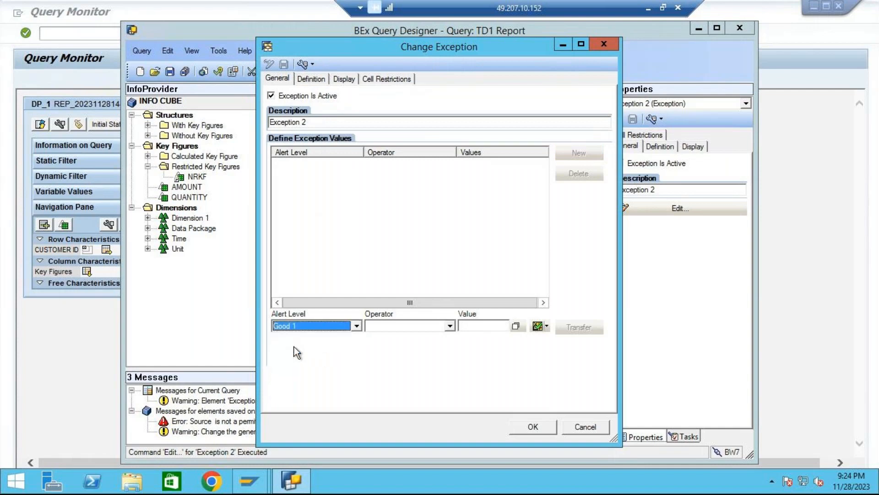
click(455, 326)
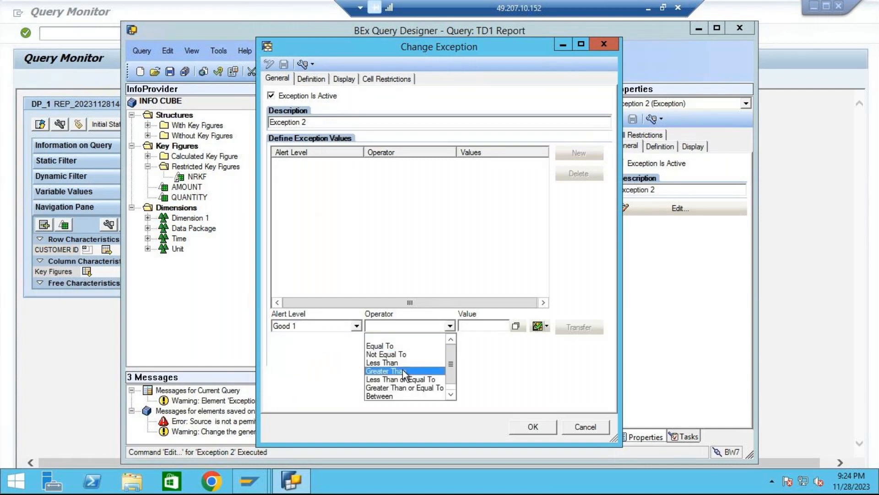
click(402, 372)
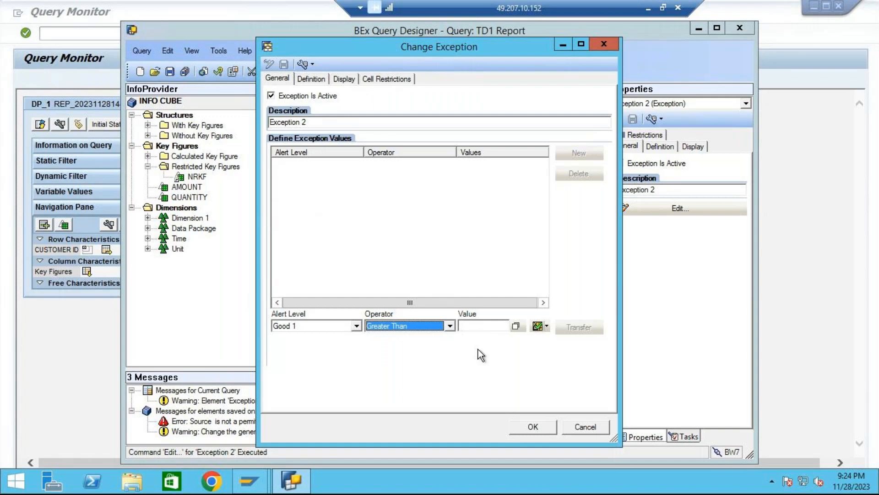
Create and save formula variable var_form2 as the Good 1 threshold, and transfer the value into the exception.
click(548, 326)
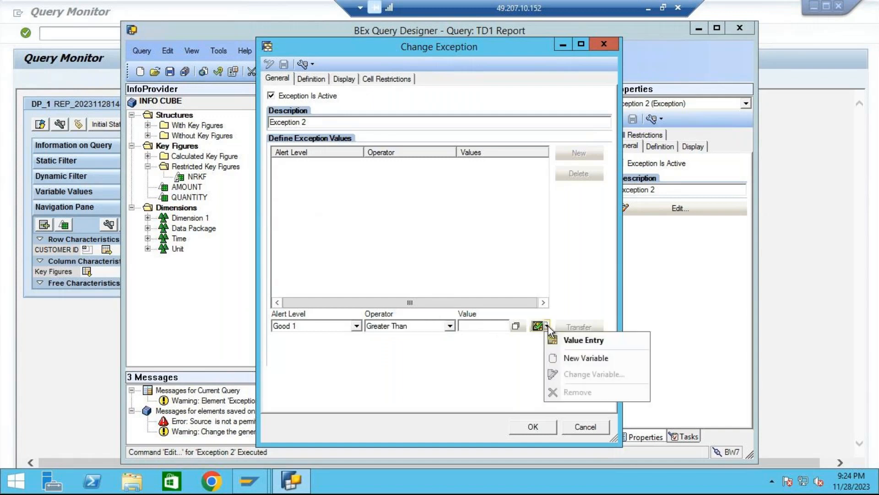
click(592, 357)
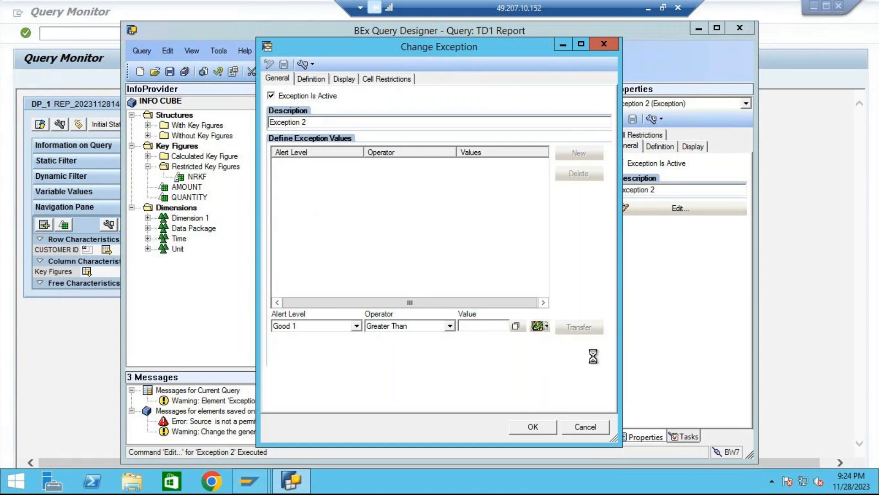
drag(386, 170, 289, 174)
text(var)
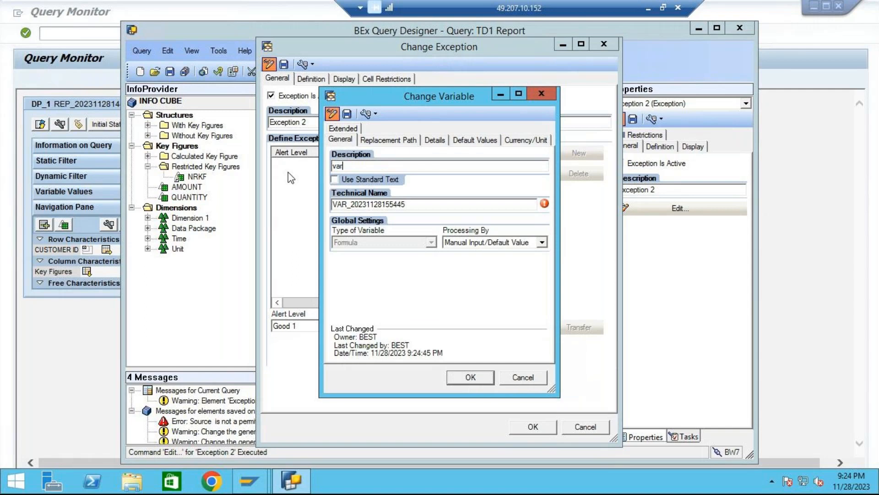
text(_form2)
click(349, 114)
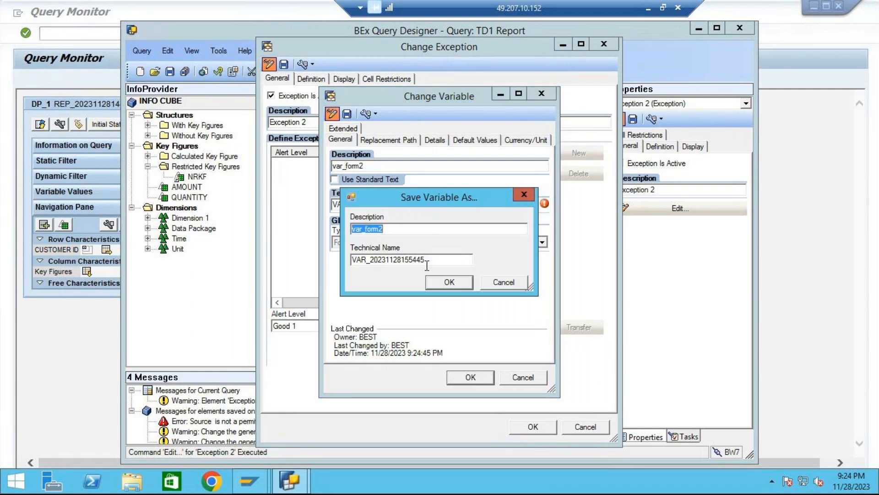
click(448, 281)
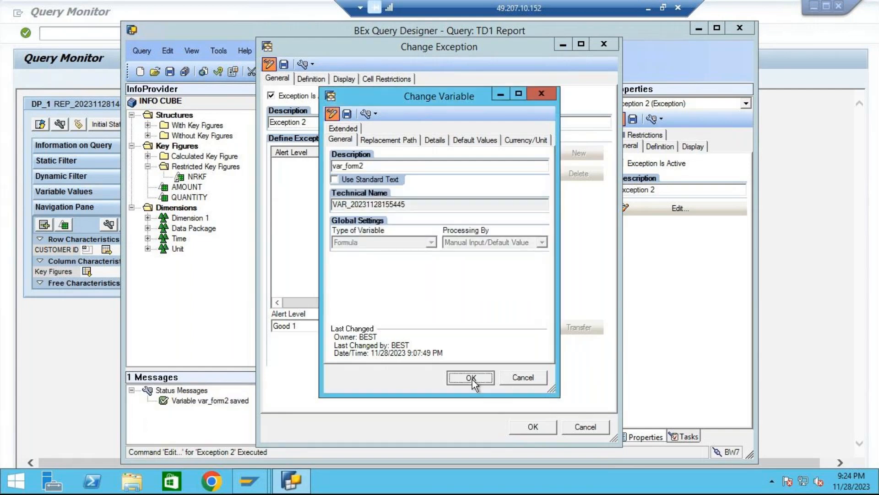
click(472, 379)
click(579, 328)
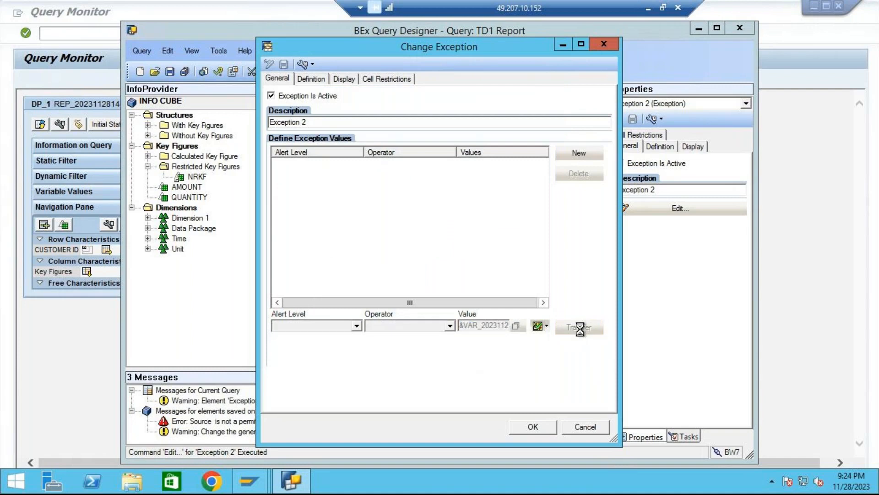
Start a second exception value with alert level Bad 1 and the operator Less Than.
click(579, 153)
click(356, 327)
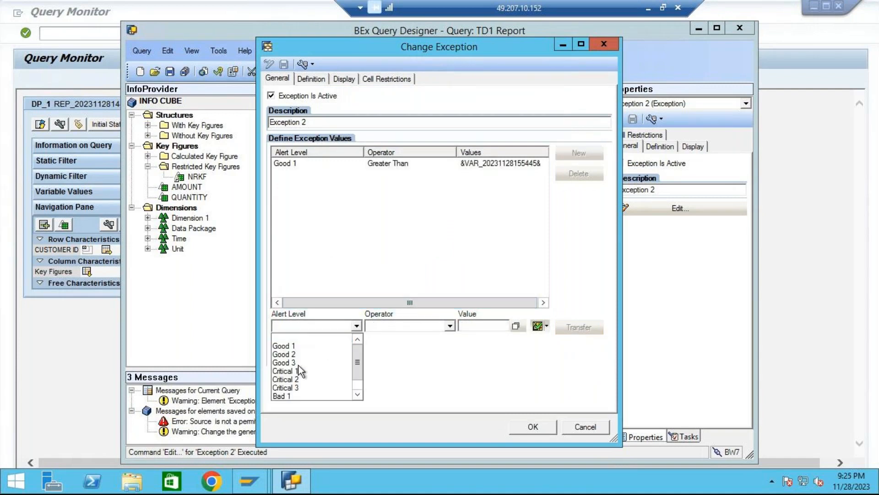
click(298, 395)
click(449, 326)
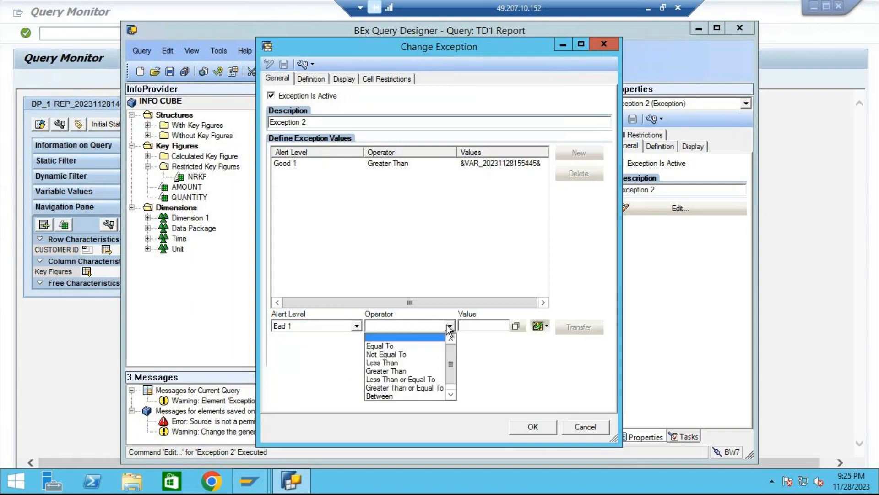
click(397, 362)
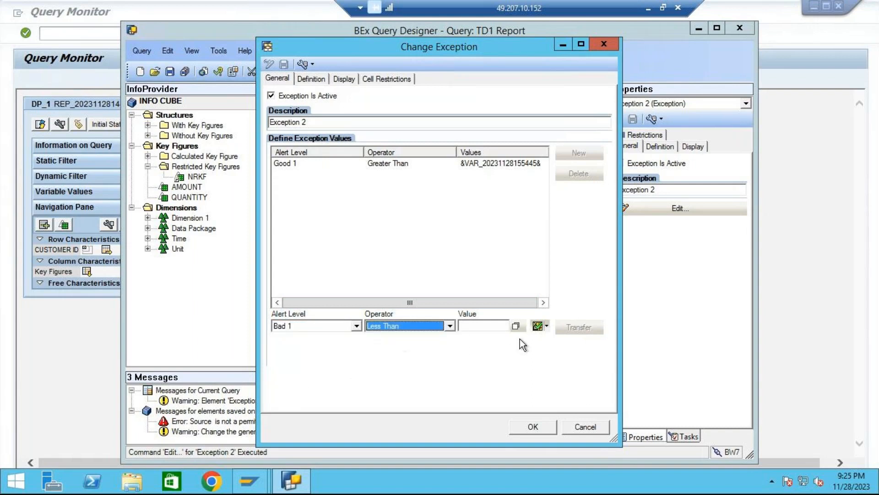
Create formula variable var_form3 as the Bad 1 threshold and transfer the value into the exception.
click(546, 326)
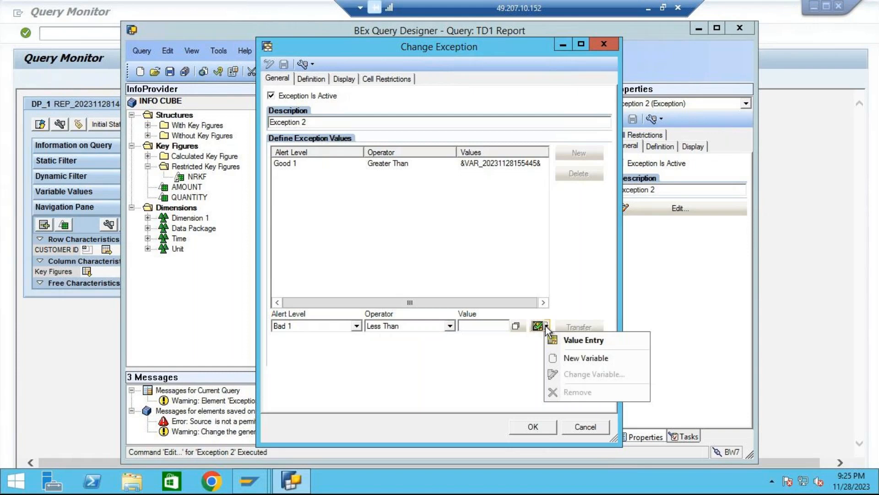
click(564, 357)
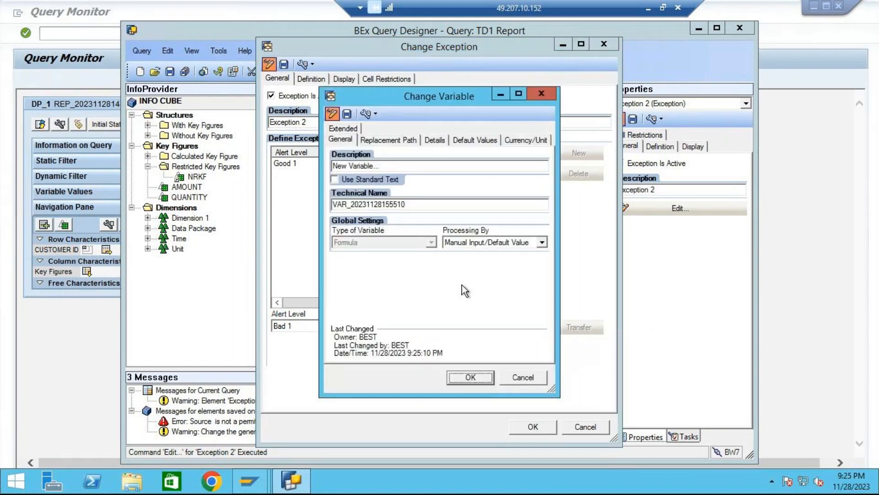
click(393, 168)
text(var)
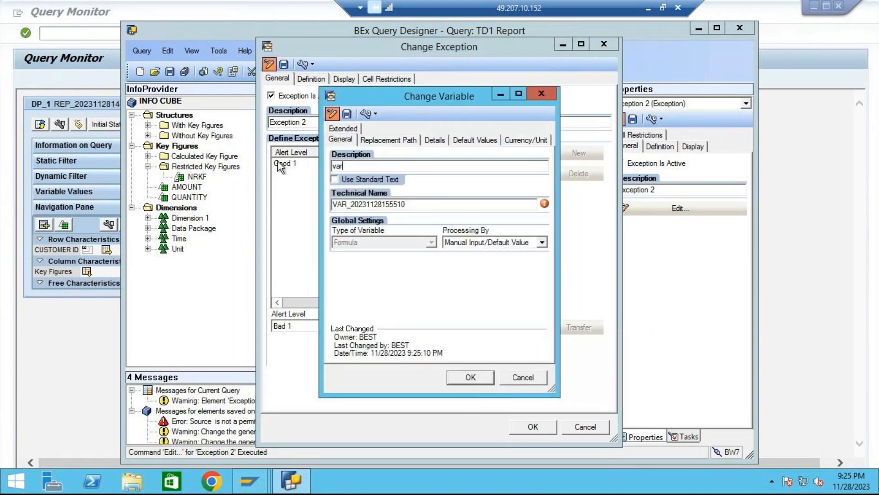
text(_form3)
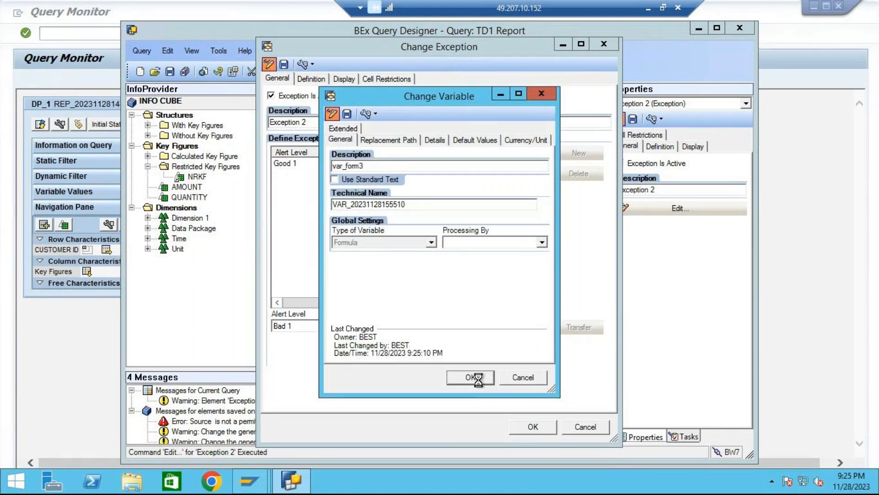
click(477, 376)
click(580, 327)
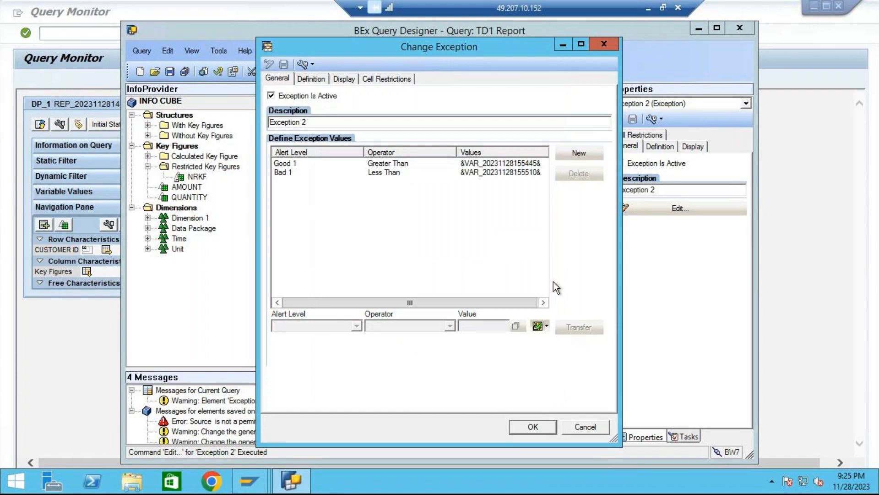
Add a cell restriction on CUSTOMER ID with the operator Everything Except Totals and confirm the exception.
click(345, 79)
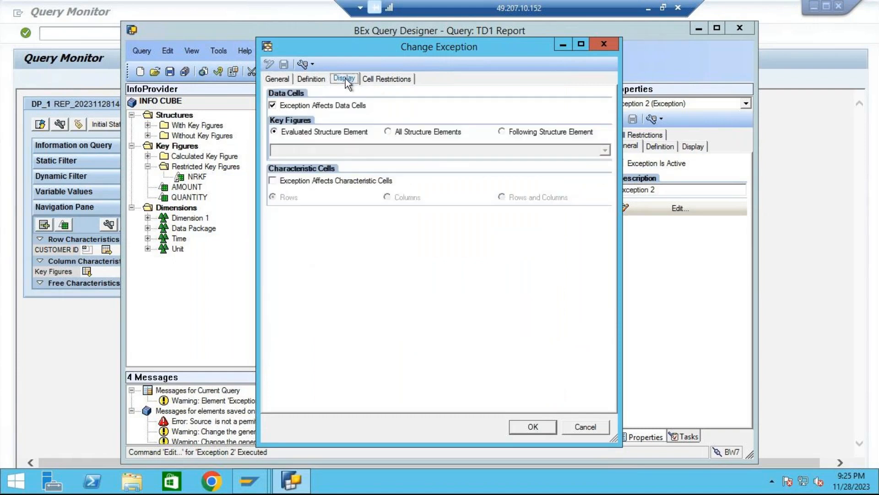
click(397, 78)
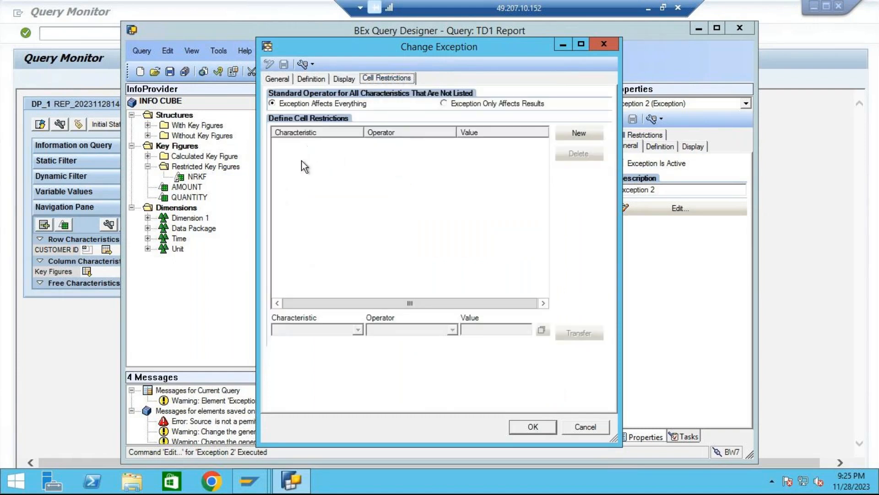
click(598, 133)
click(355, 330)
click(311, 350)
click(452, 330)
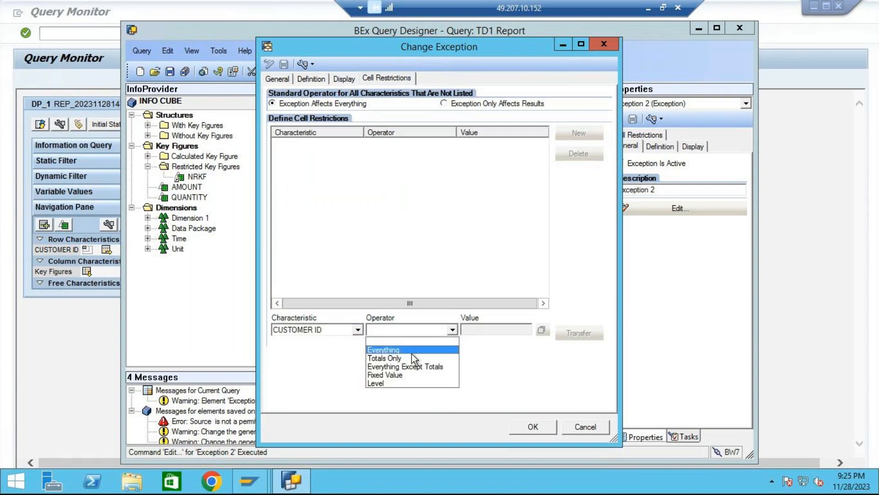
click(404, 367)
click(573, 334)
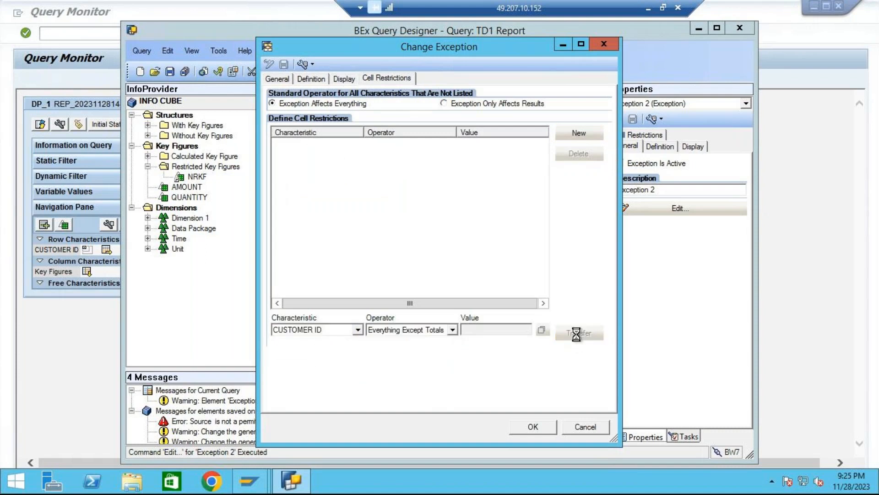
click(534, 427)
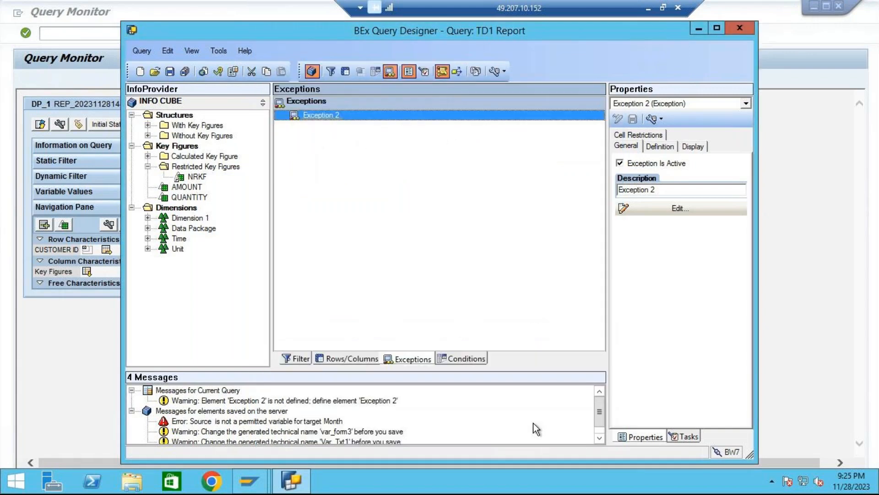
Save the TD1 Report query, switch to Query Monitor and execute the query again.
click(171, 72)
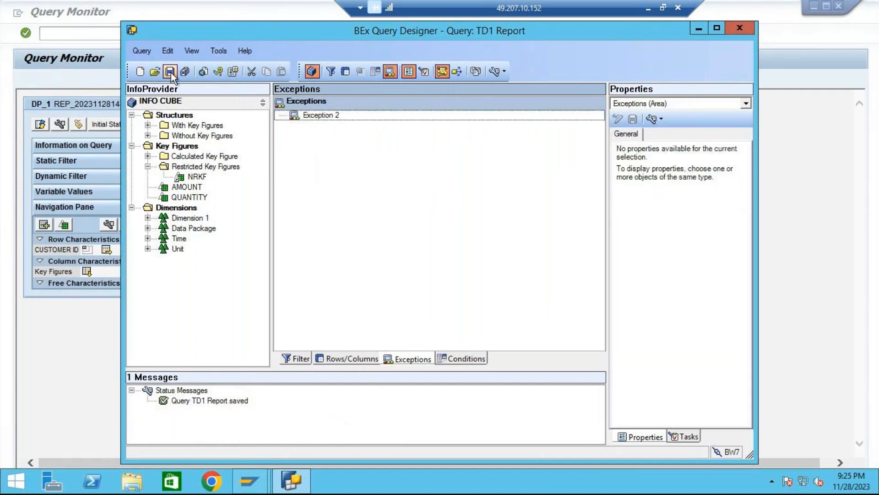
click(69, 356)
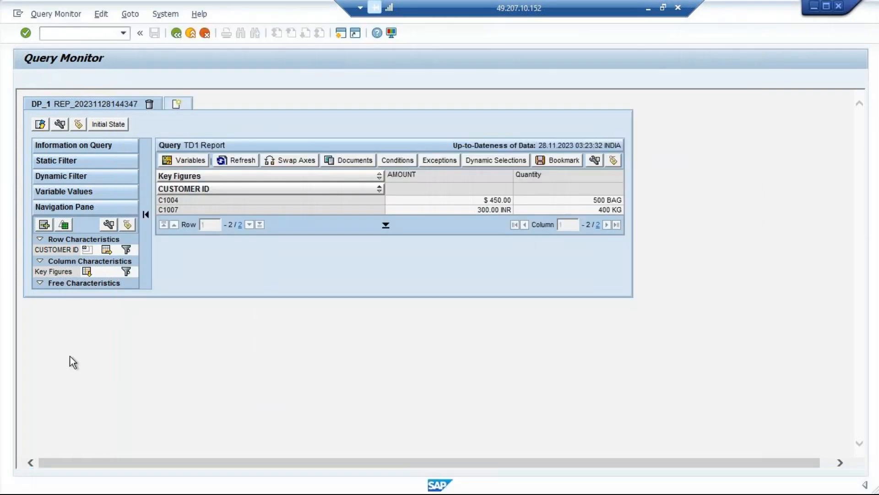
click(177, 34)
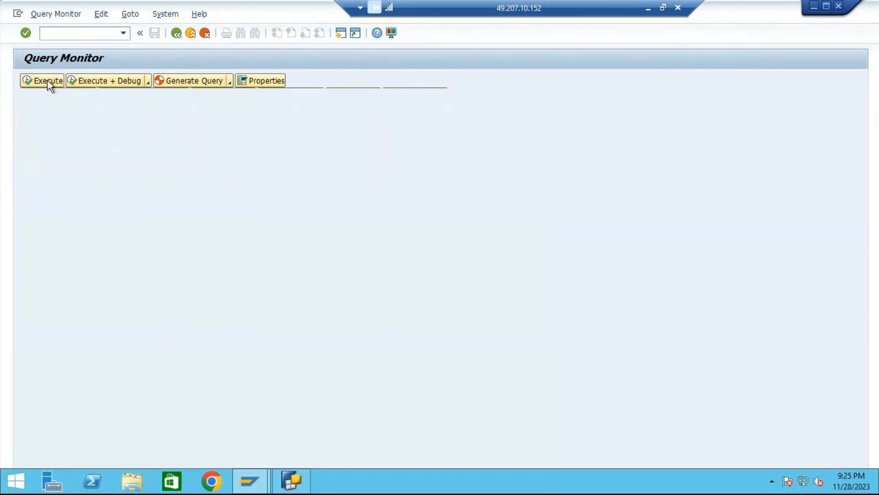
Set var_form2 to 450 and var_form3 to 350, and run the query with these values.
click(145, 125)
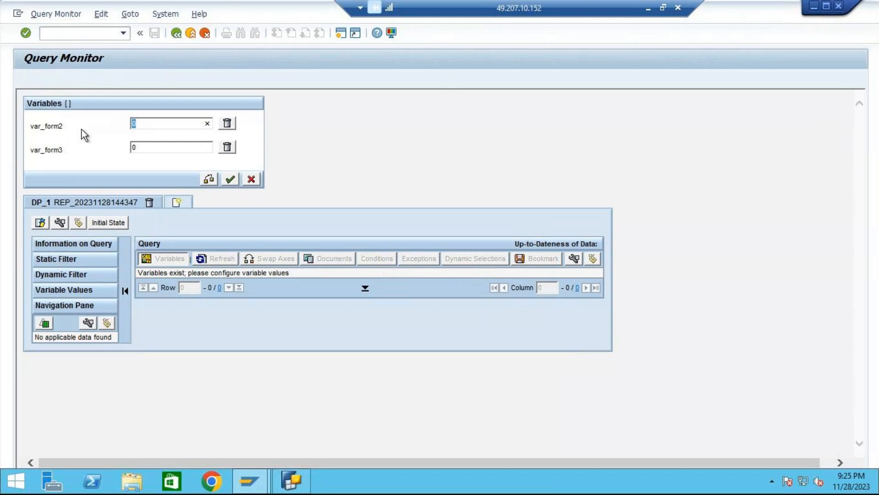
text(450)
click(130, 147)
text(350)
click(231, 179)
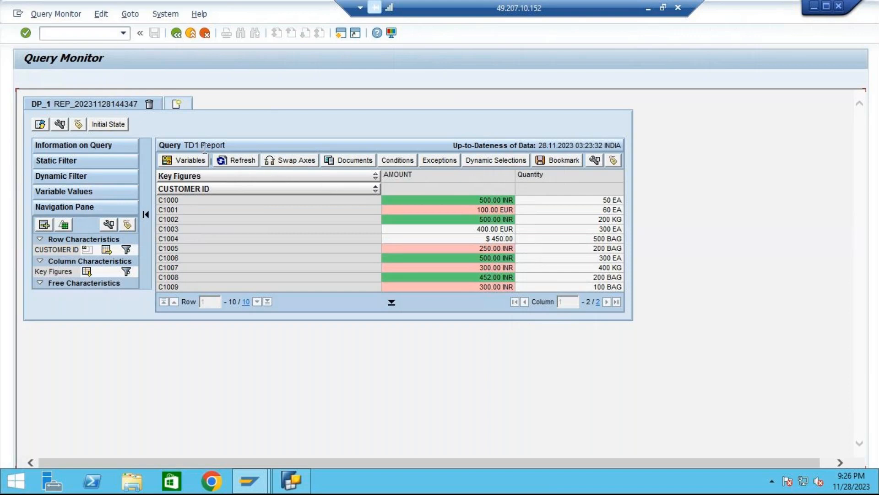
Reopen the variable entry from the result, re-enter the formula variable values and rerun the query.
click(181, 161)
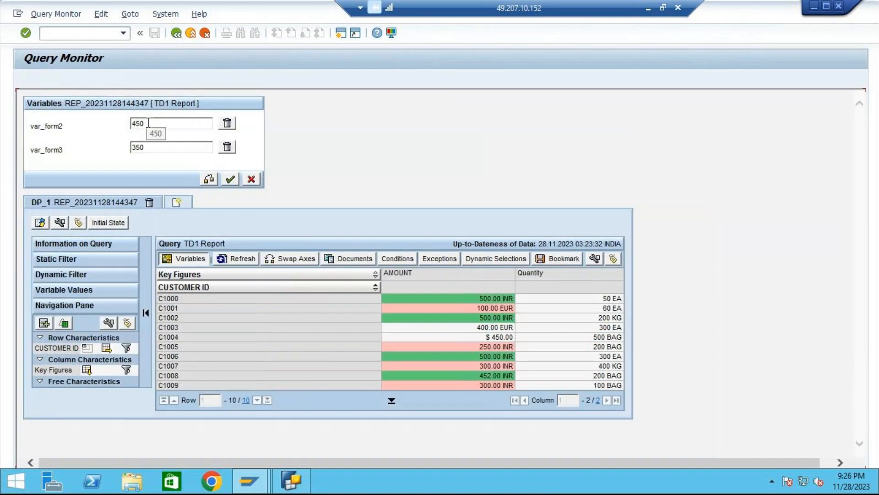
click(149, 123)
click(151, 148)
key(BackSpace)
key(BackSpace)
key(BackSpace)
text(450)
click(229, 180)
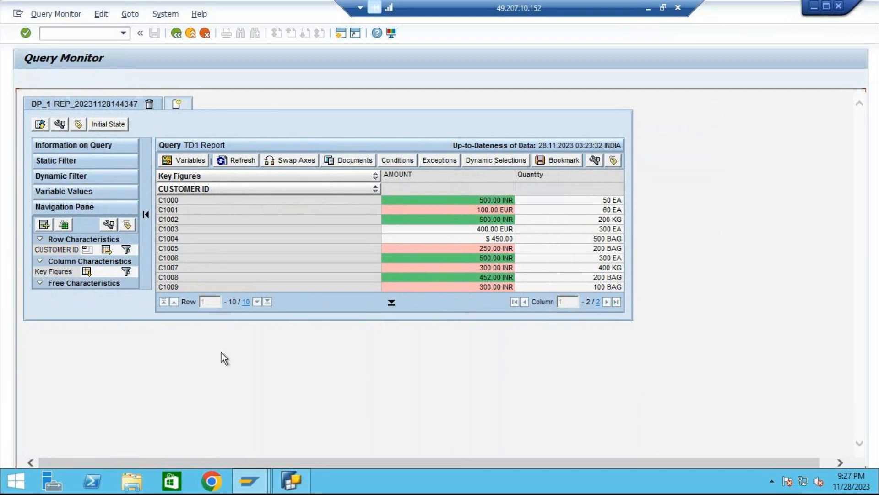
Return to BEx Query Designer and remove Exception 2 from the query's exceptions.
click(291, 481)
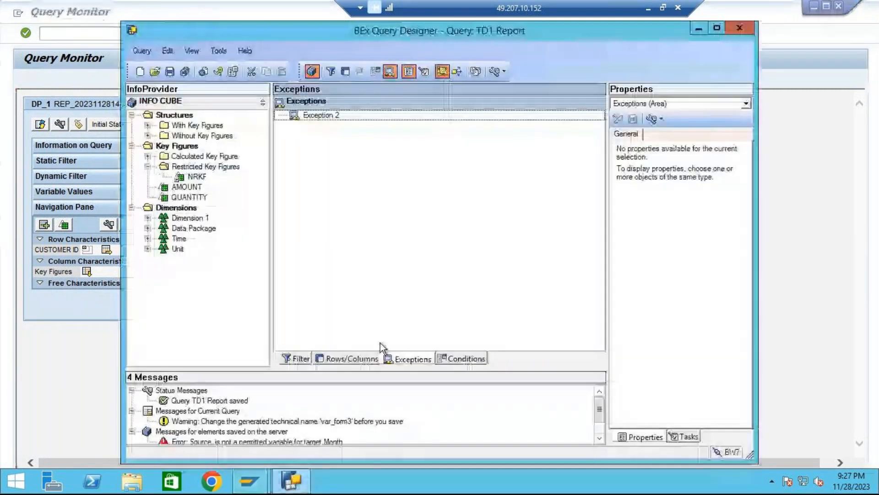
right_click(318, 115)
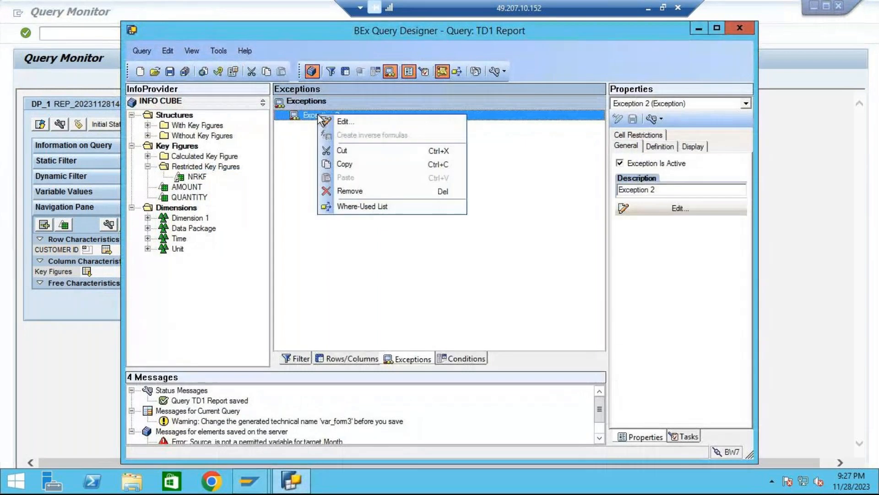
click(347, 192)
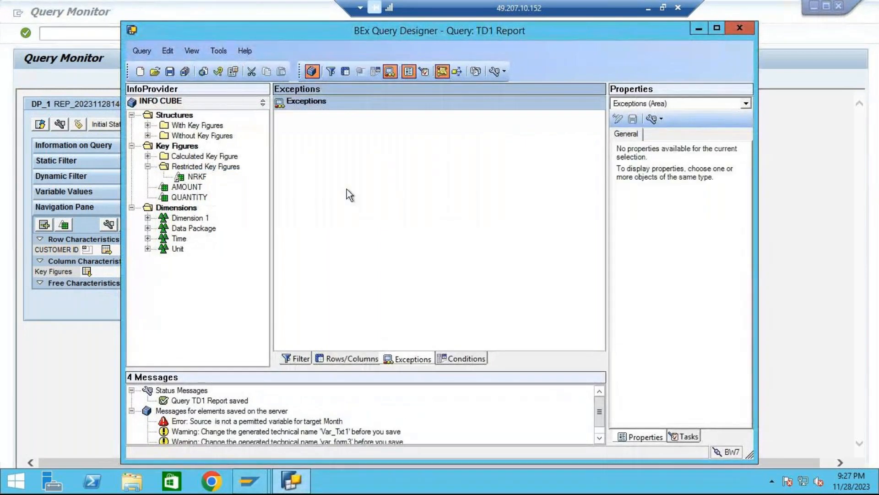
Review the formula of the existing calculated key figure New_CKF(Cost) and close it without changes.
click(148, 156)
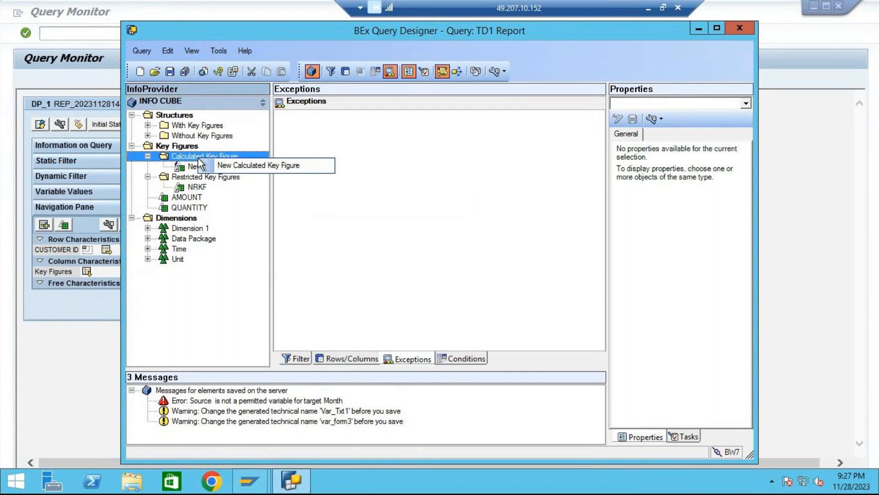
click(446, 142)
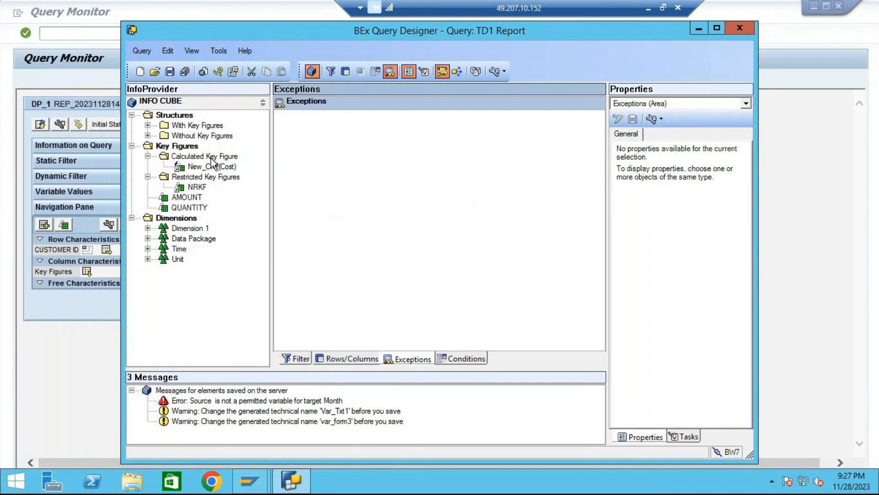
click(212, 157)
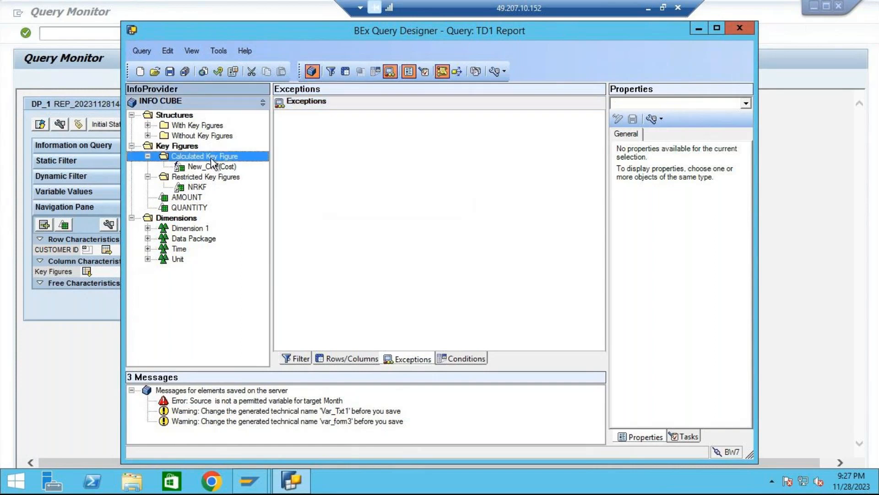
click(209, 168)
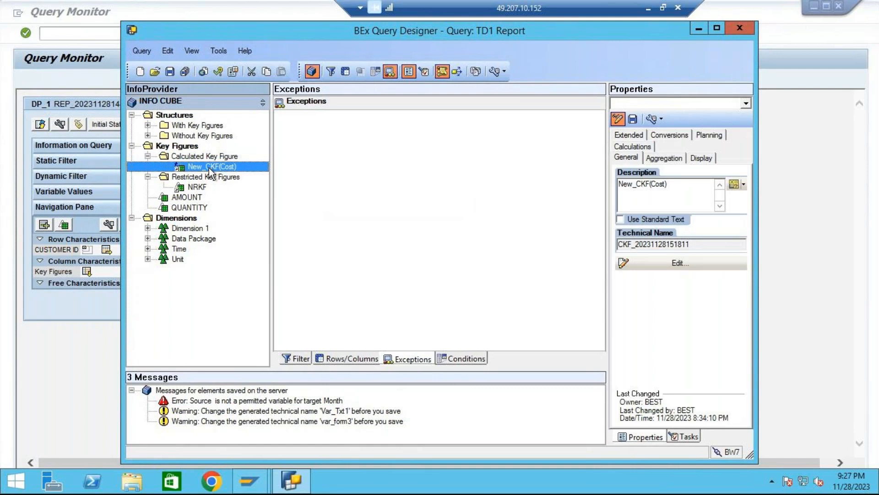
right_click(210, 173)
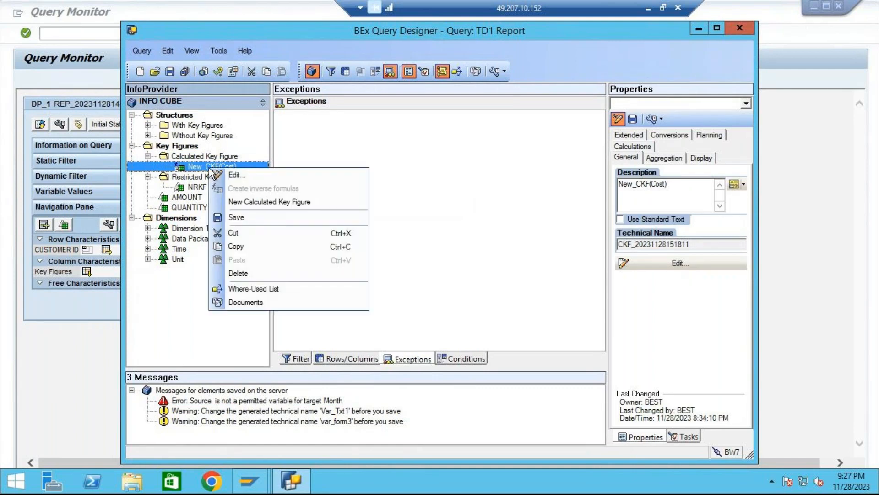
click(237, 177)
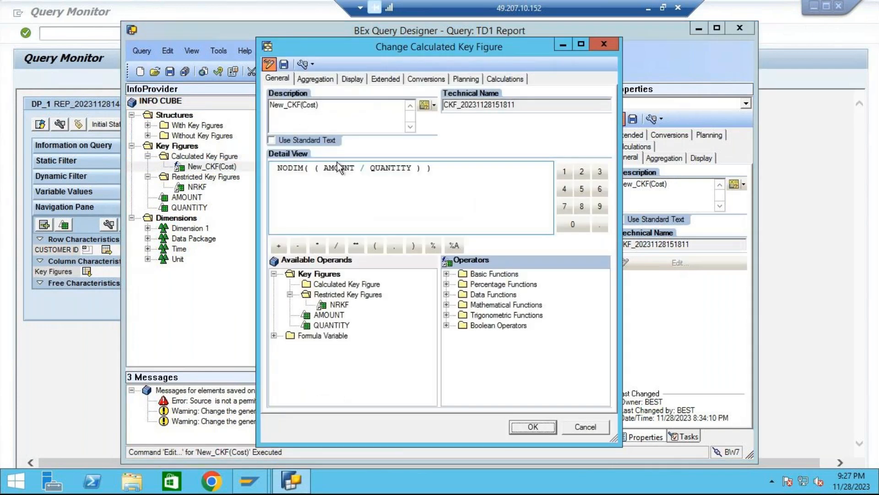
click(585, 426)
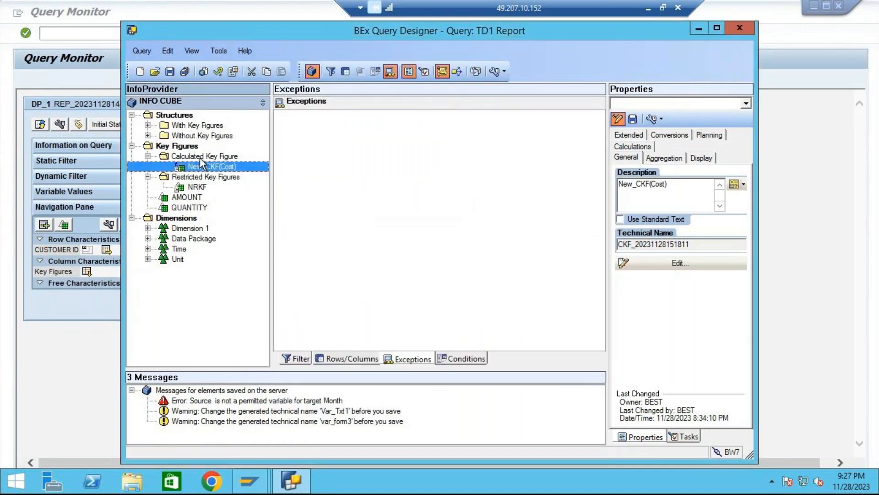
Create a new calculated key figure in the InfoProvider and give it the description CKF2.
right_click(202, 157)
click(256, 166)
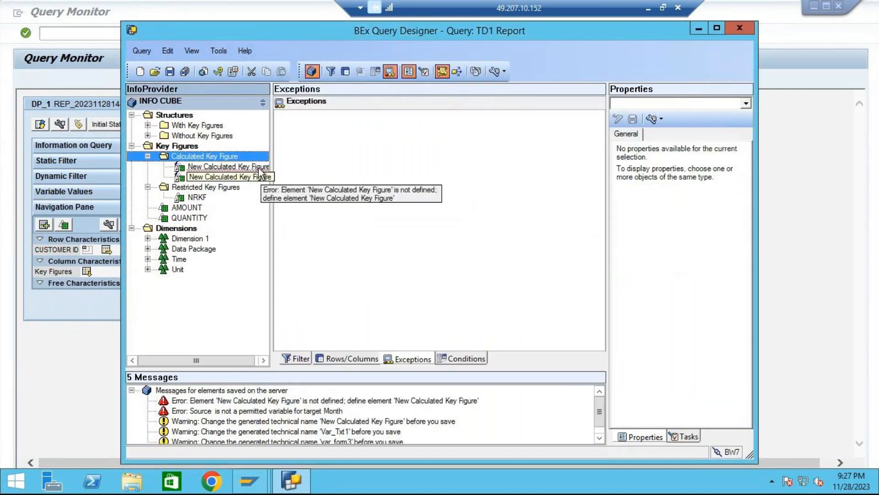
click(250, 168)
right_click(250, 172)
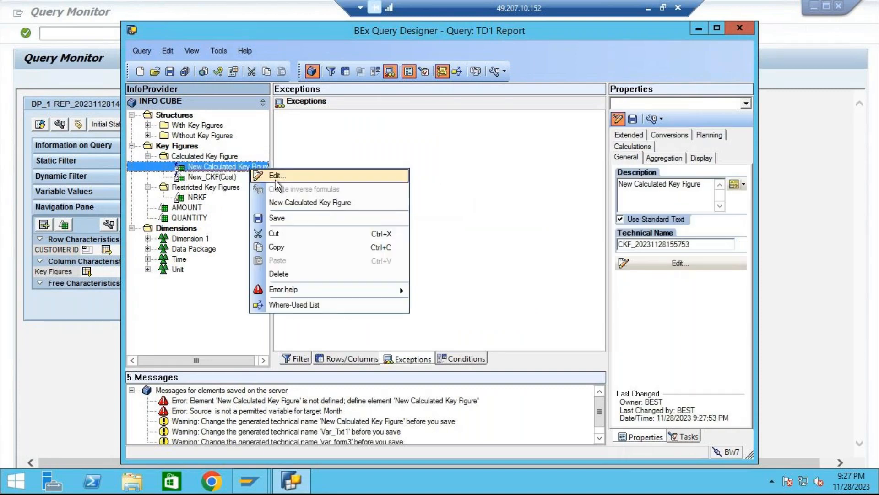
click(275, 177)
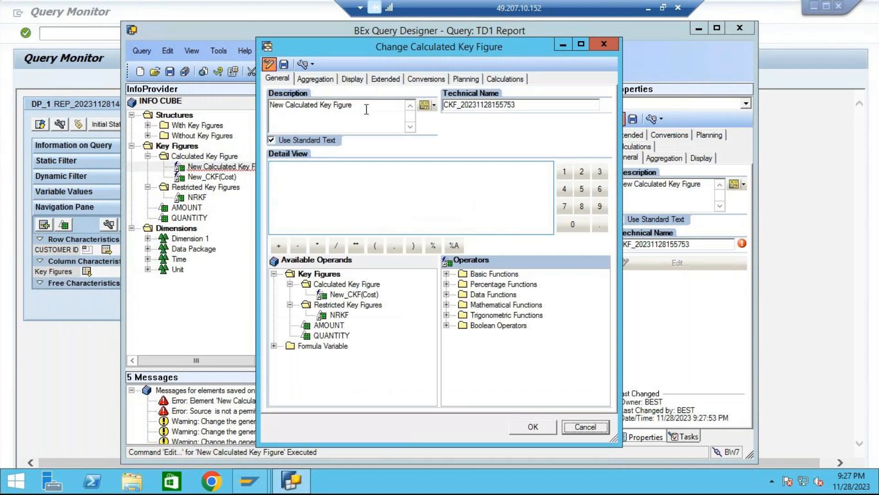
drag(366, 109, 259, 102)
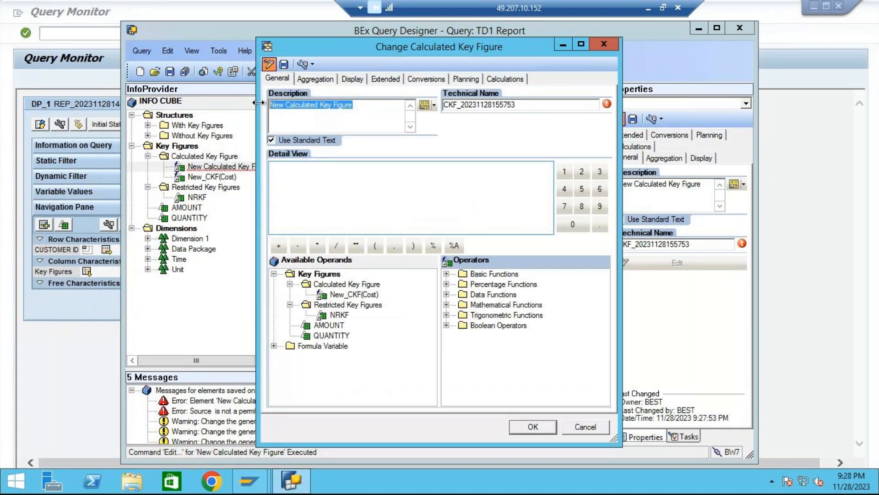
text(CKF2)
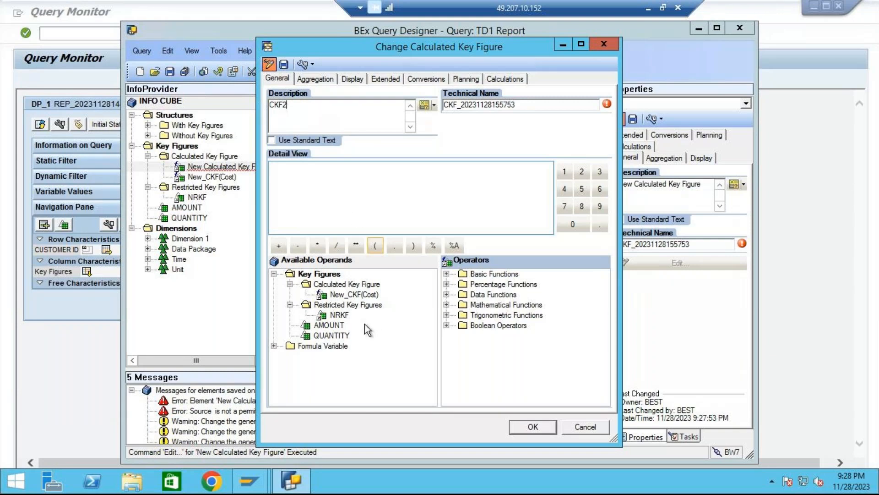
Define the CKF2 formula as AMOUNT multiplied by the formula variable var_form1.
double_click(332, 325)
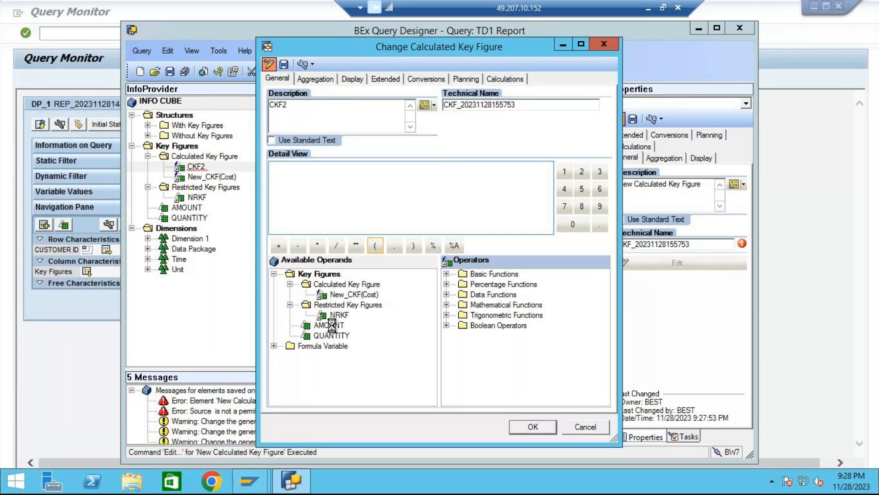
double_click(333, 305)
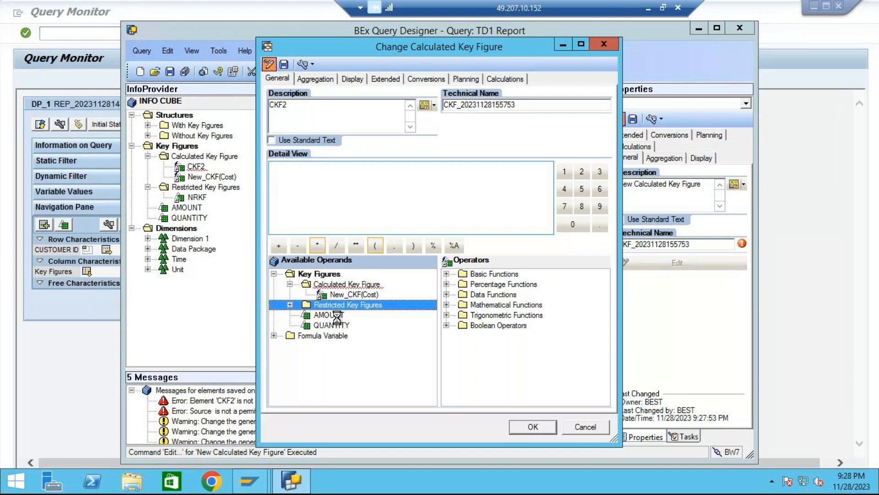
double_click(330, 315)
click(317, 246)
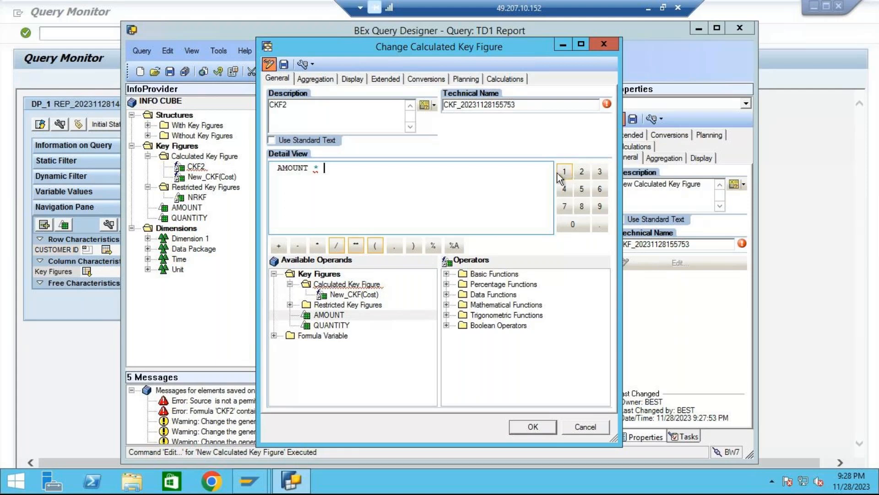
click(279, 338)
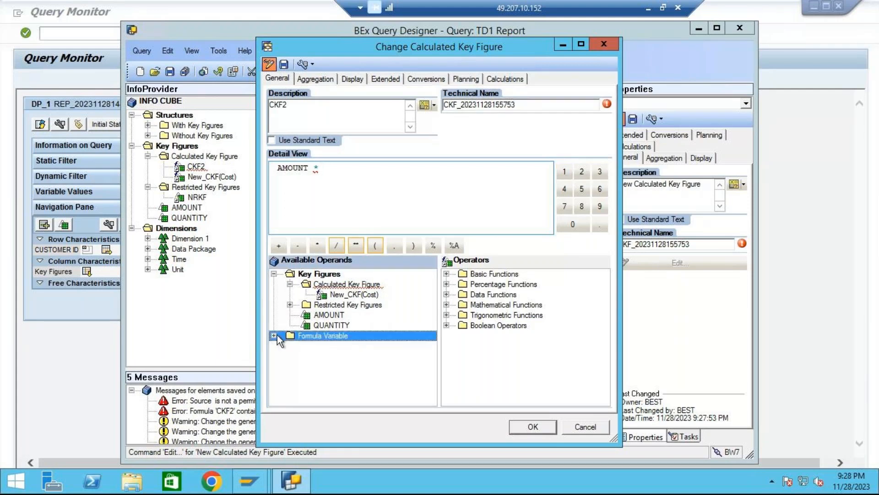
click(274, 336)
drag(323, 367, 358, 181)
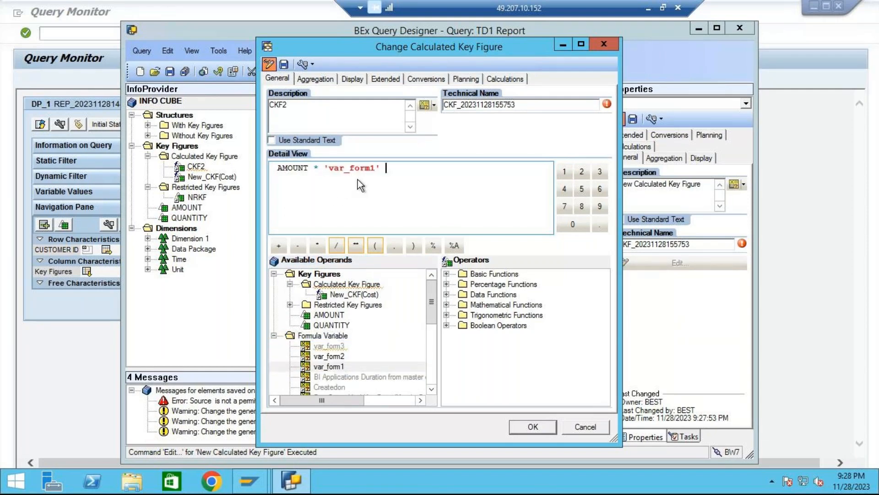
Save the calculated key figure as CKF2 with its proposed technical name and close its definition.
right_click(345, 336)
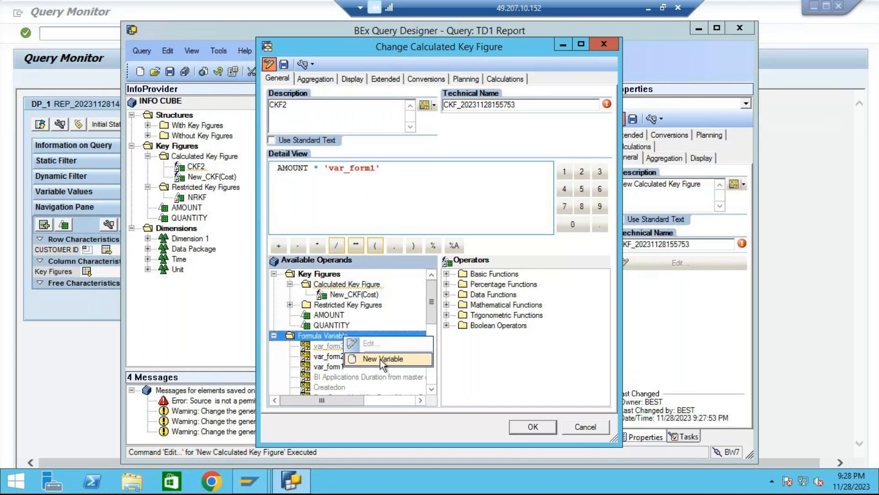
click(512, 355)
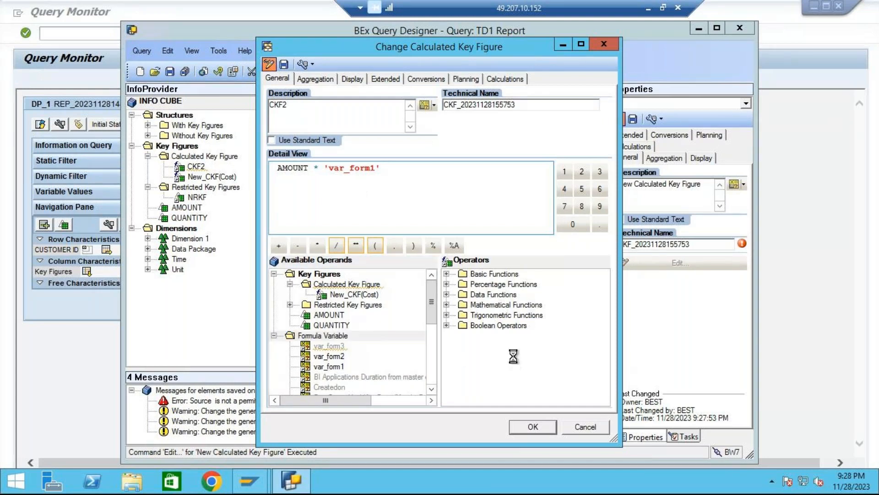
click(284, 65)
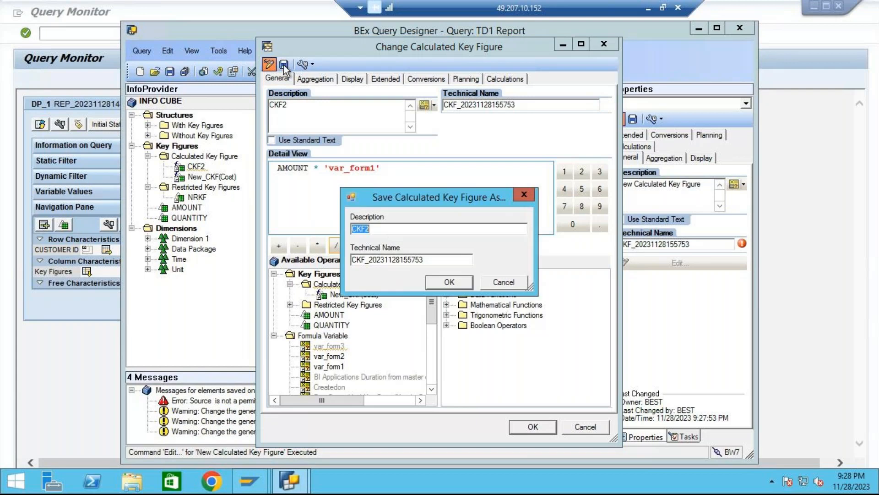
click(459, 287)
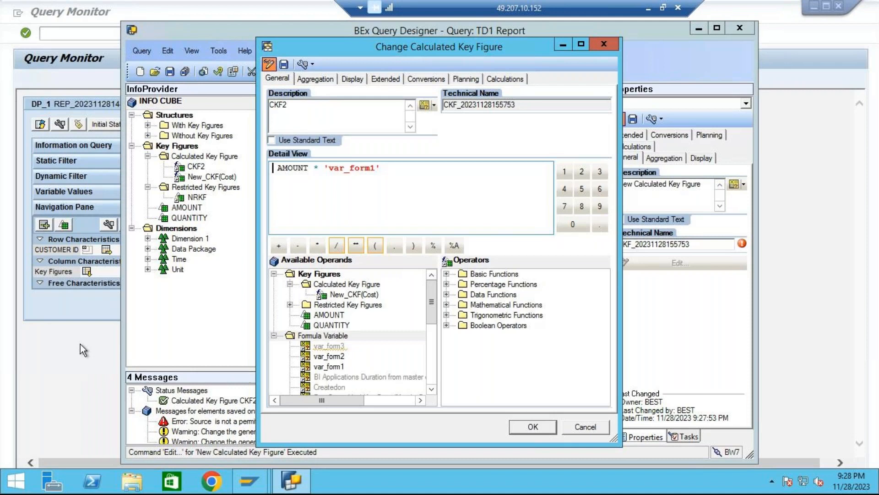
click(533, 427)
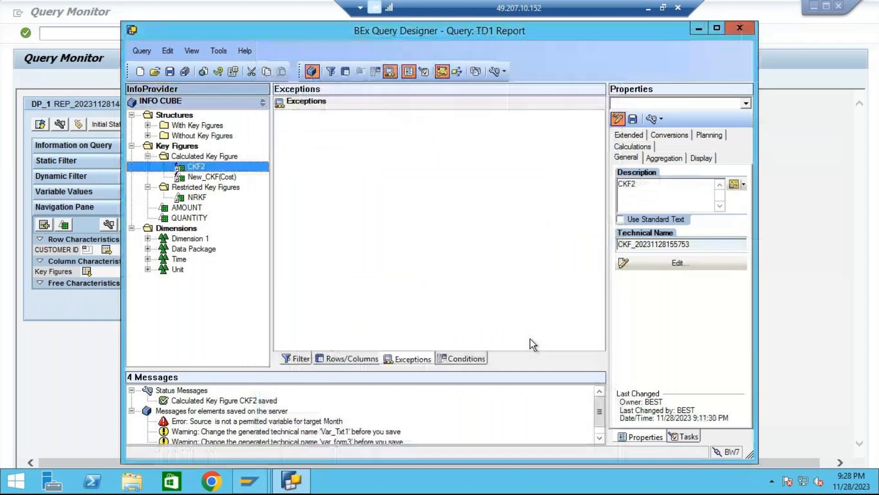
Leave the query result in Query Monitor for its start screen and return to BEx Query Designer.
click(698, 30)
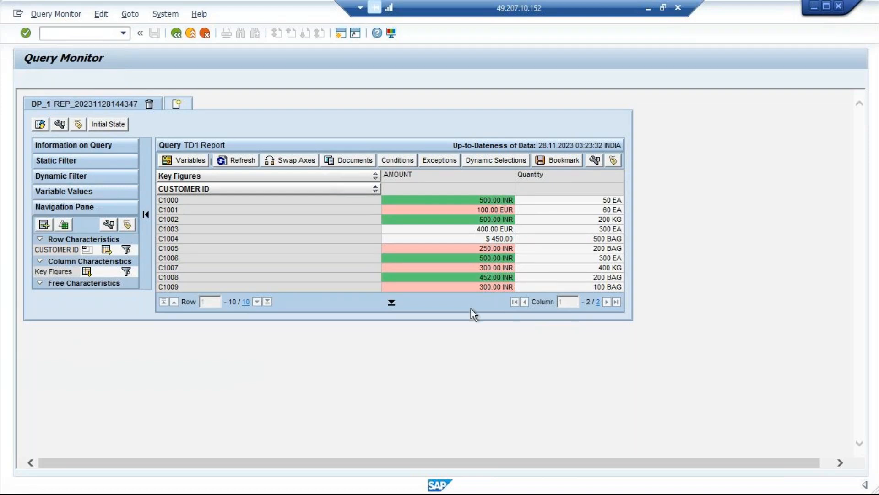
key(F3)
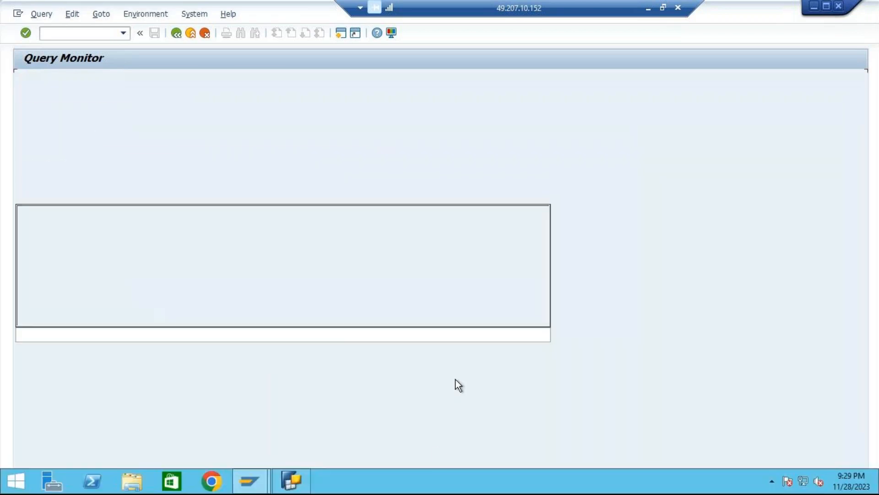
mouse_move(289, 482)
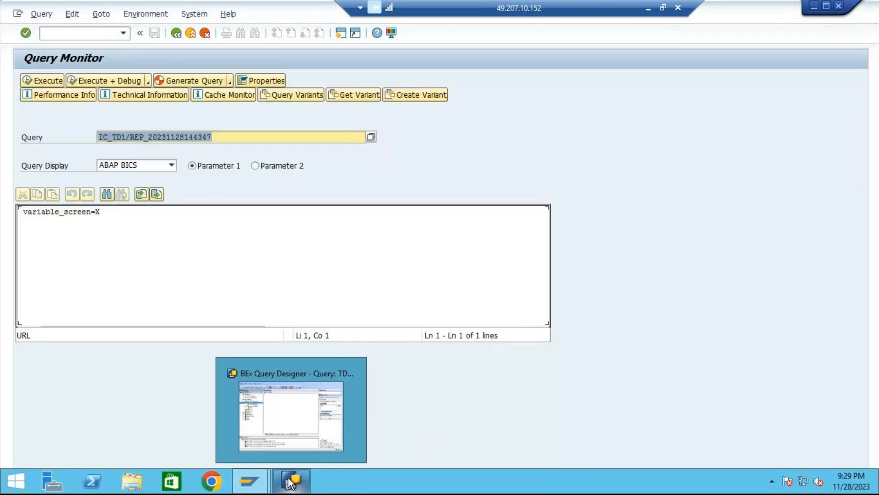
click(300, 413)
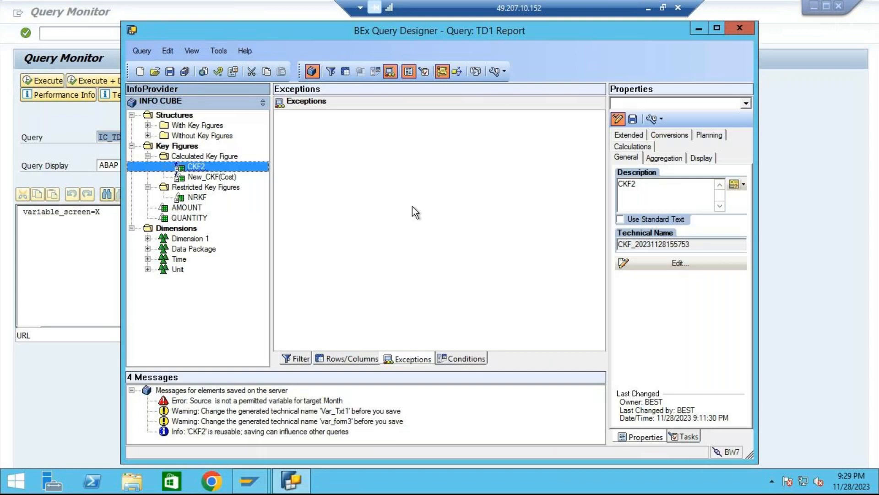
Add CKF2 to the key figures in the query's columns and save the TD1 Report query.
right_click(199, 168)
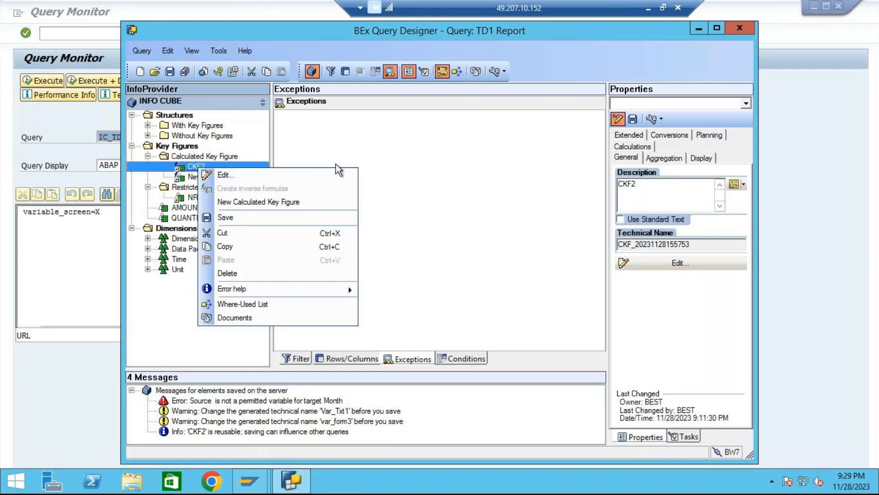
click(442, 147)
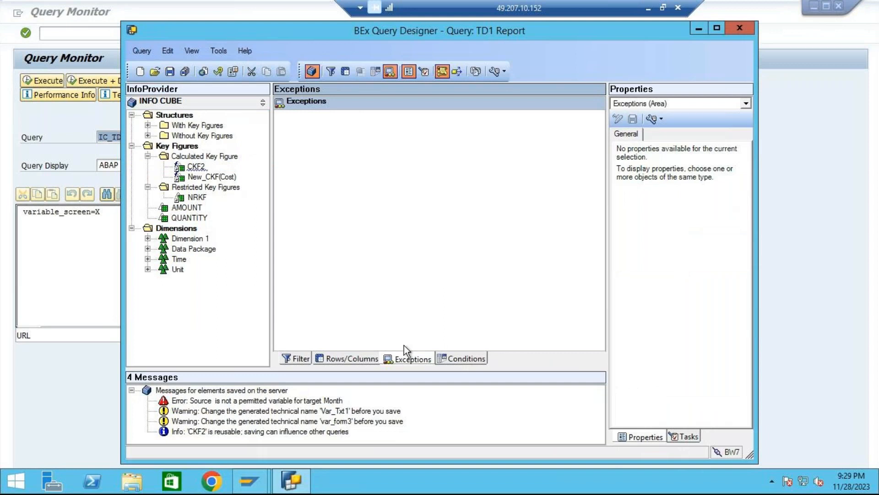
click(359, 359)
drag(196, 167, 515, 182)
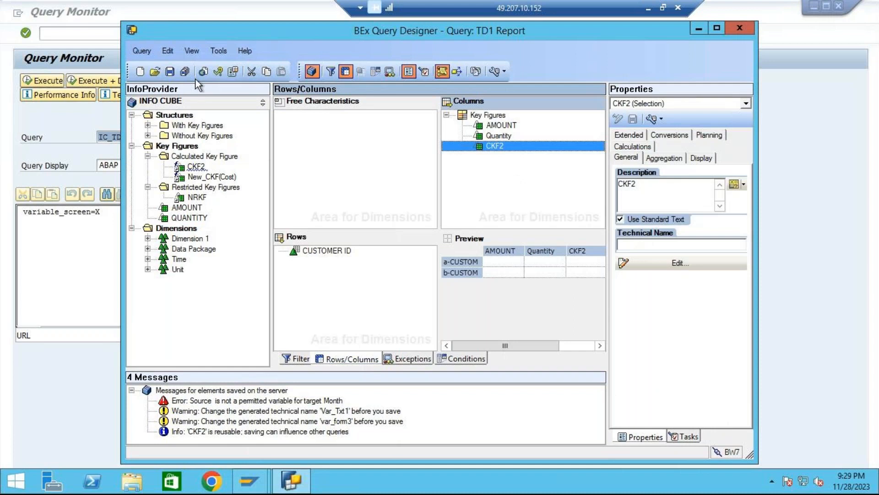
click(169, 71)
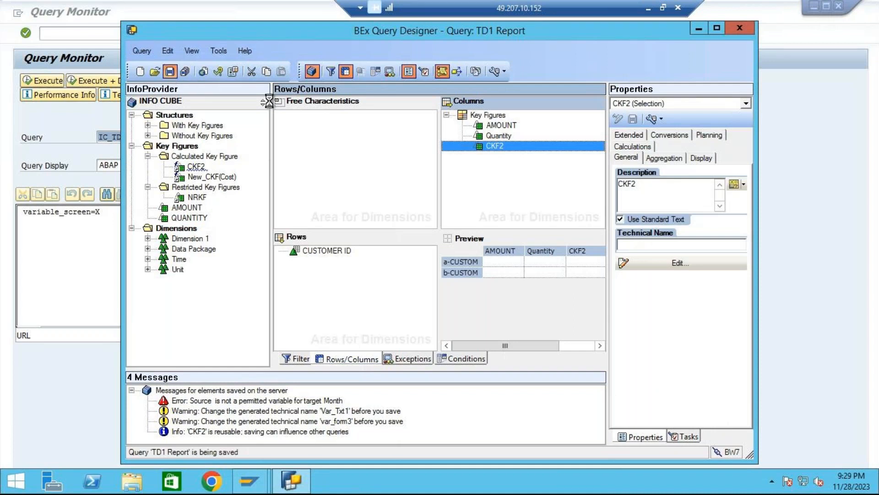
Switch to Query Monitor, execute the query and run it with var_form1 set to 2.
click(69, 260)
click(51, 80)
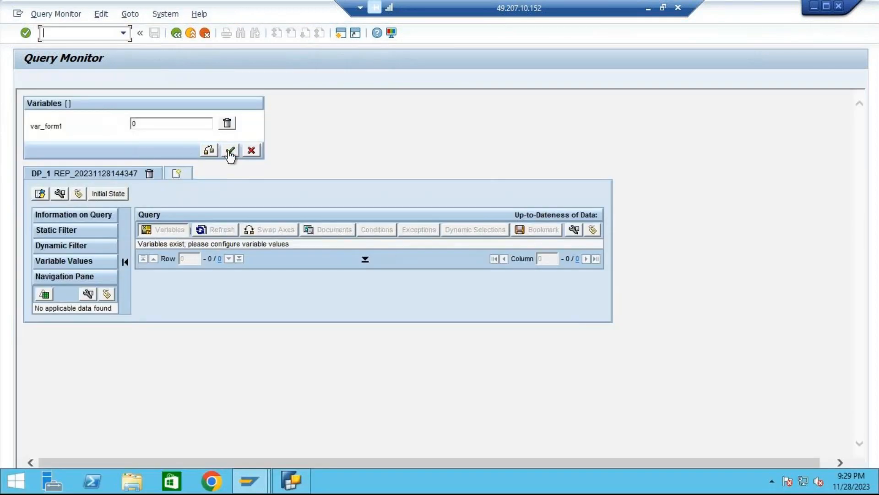
click(251, 150)
click(178, 124)
key(BackSpace)
text(2)
click(231, 150)
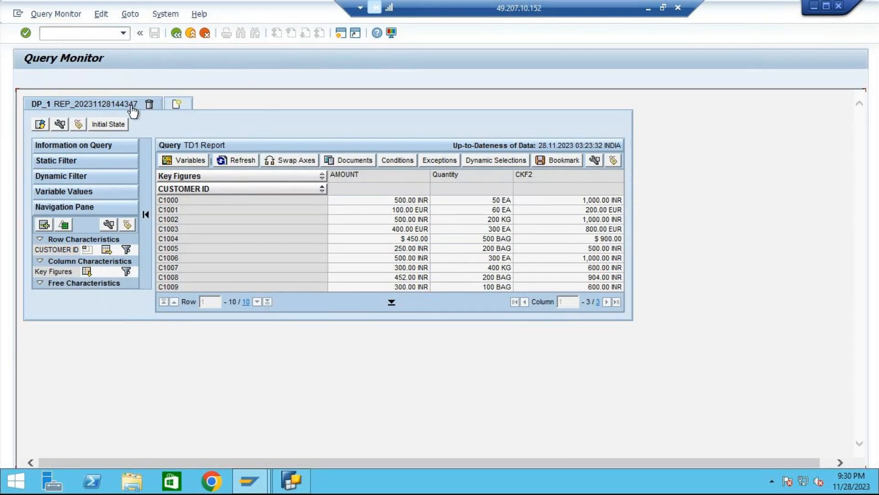
Reopen the variable entry from the result, set var_form1 to 5 and rerun the query.
click(189, 159)
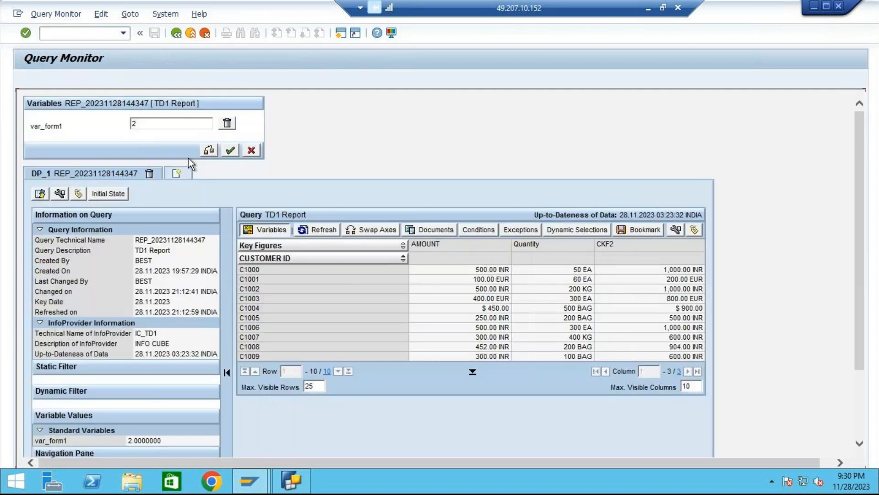
double_click(130, 123)
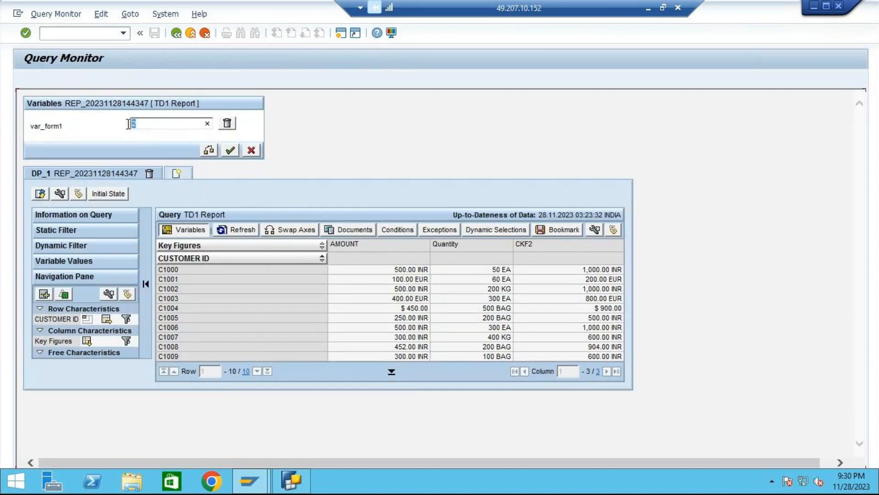
text(5)
click(230, 151)
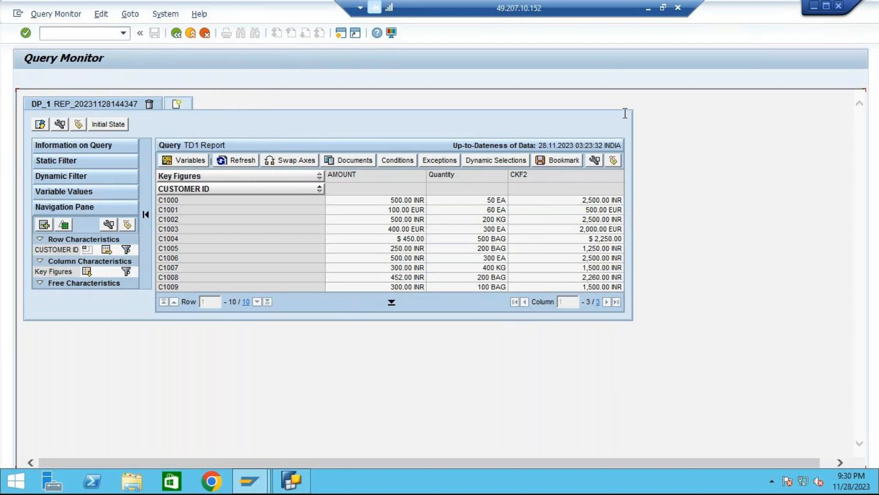
Close Query Monitor and the BEx Query Designer, and disconnect the remote session.
click(840, 6)
click(136, 213)
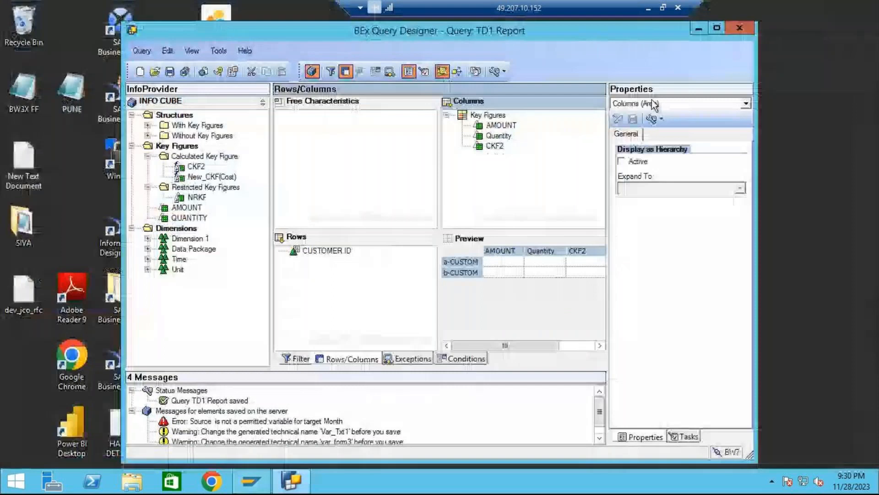
click(740, 29)
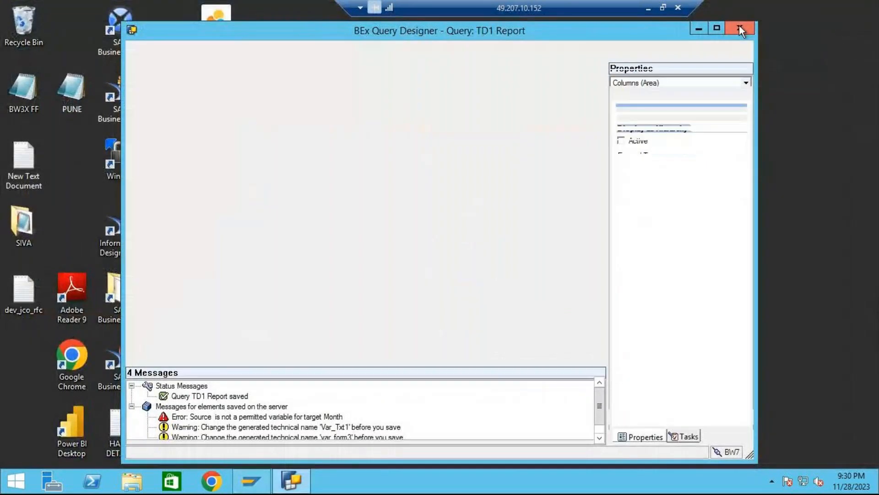
click(678, 8)
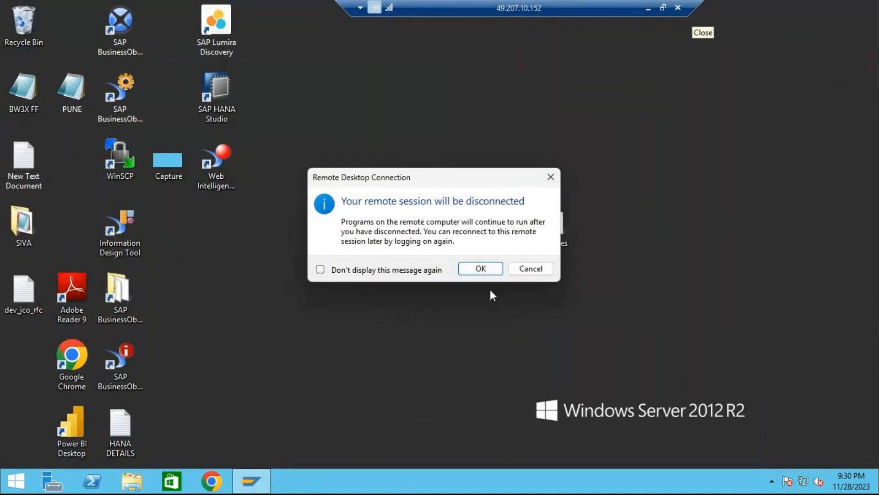
click(488, 267)
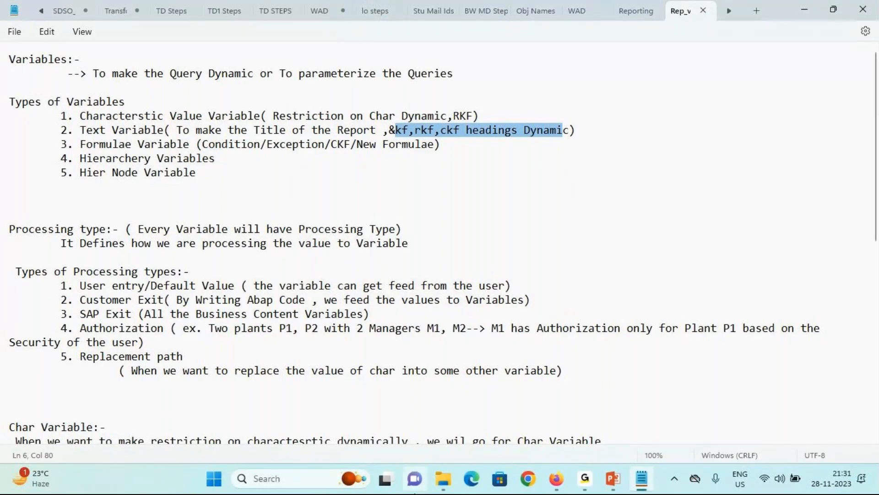
click(316, 479)
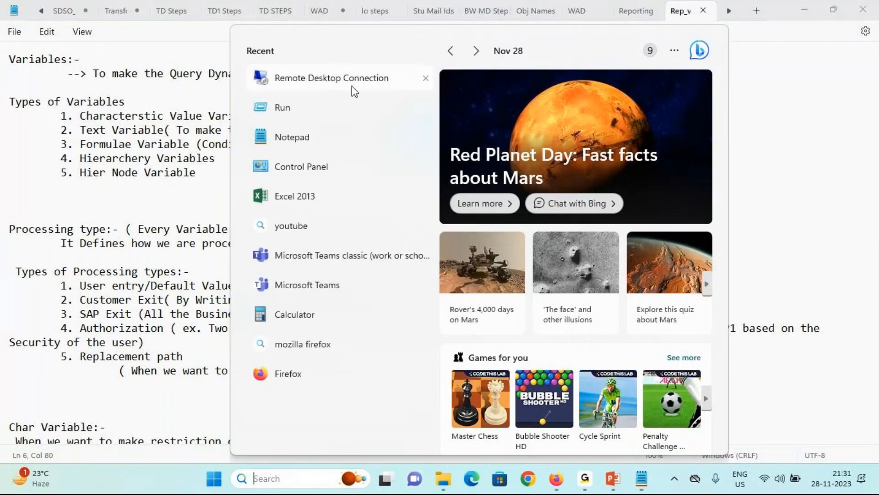
click(352, 78)
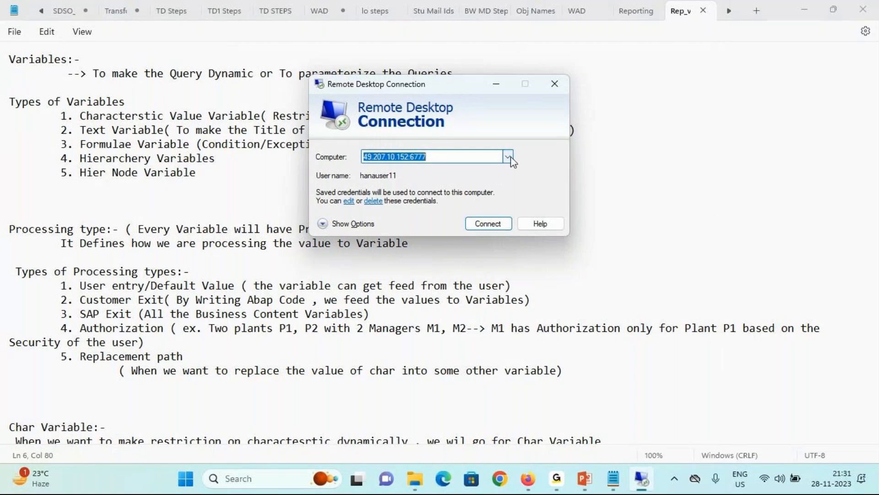
click(508, 157)
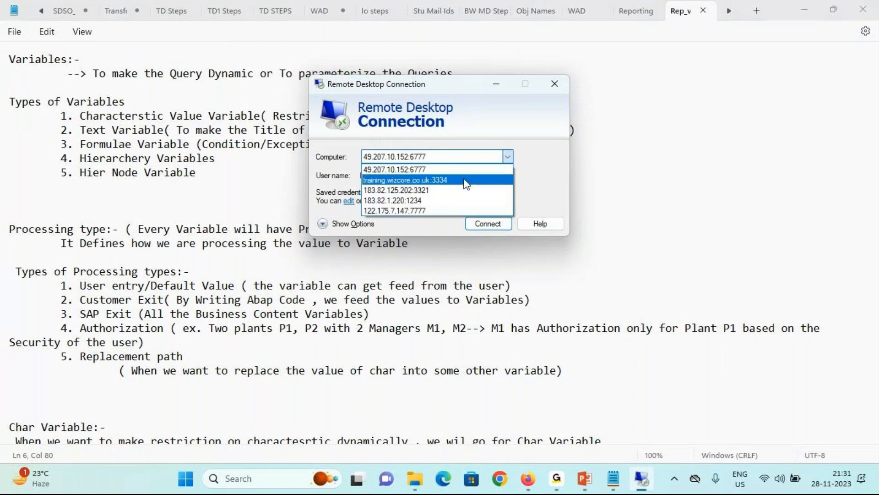
click(421, 199)
click(509, 157)
click(432, 200)
click(490, 224)
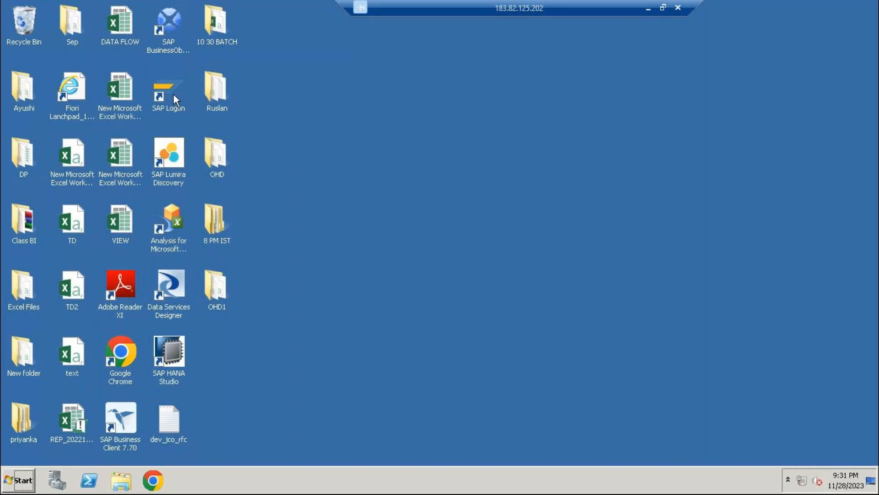
Start SAP Logon and open the ECCBW75 system's logon screen.
double_click(163, 85)
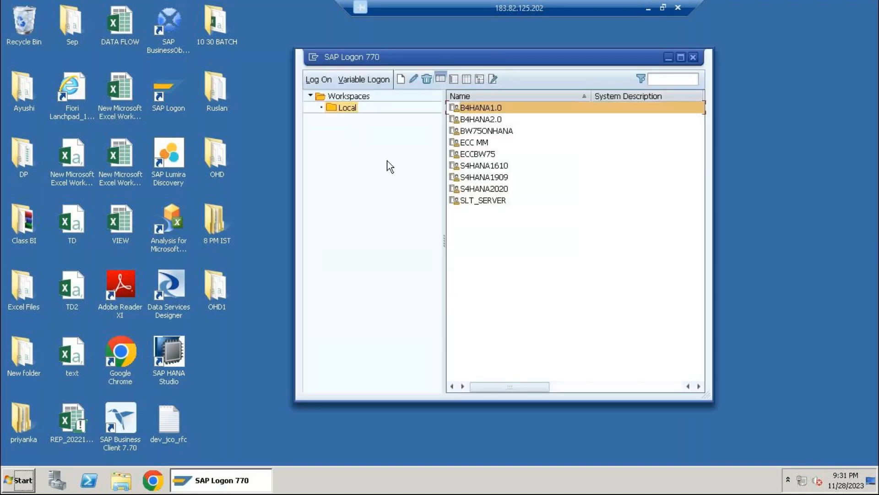
click(506, 131)
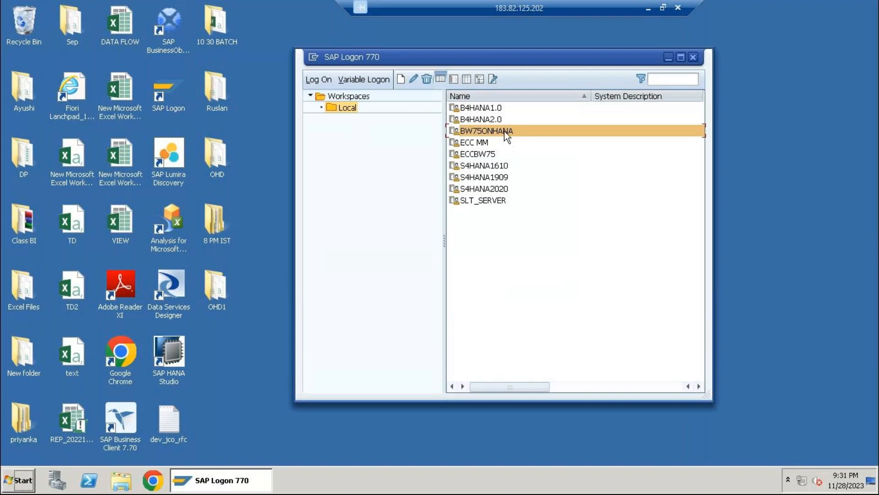
click(483, 156)
double_click(484, 156)
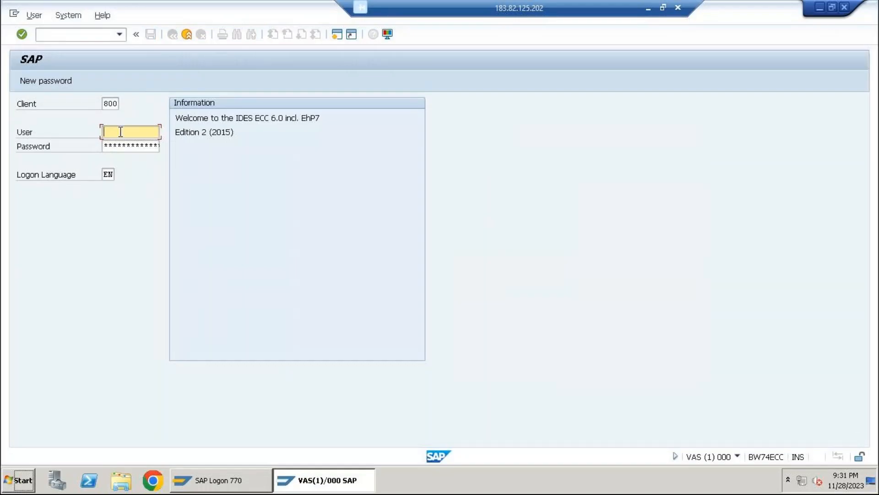
Log on to client 800 with the user name and the account password.
text(B)
click(117, 141)
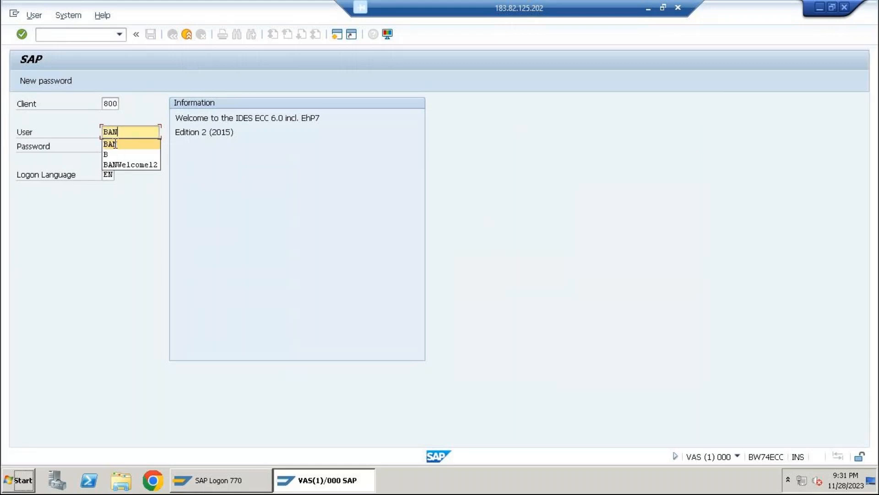
click(115, 145)
text(********)
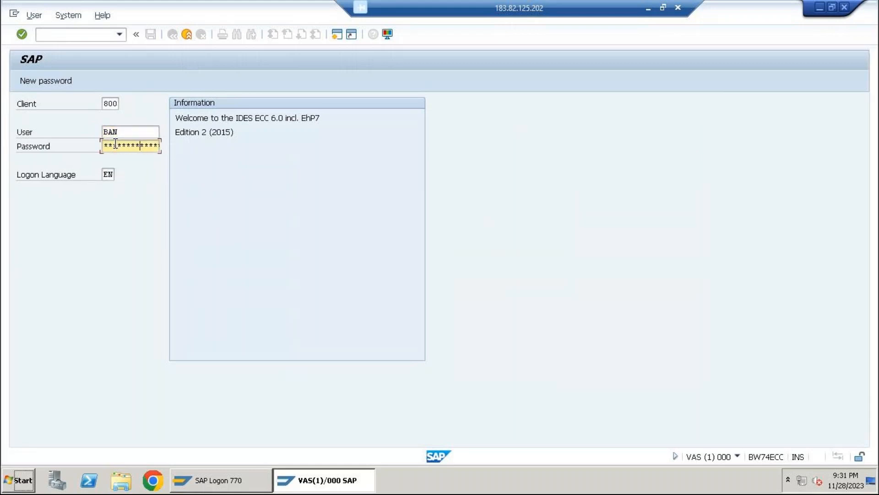
key(Return)
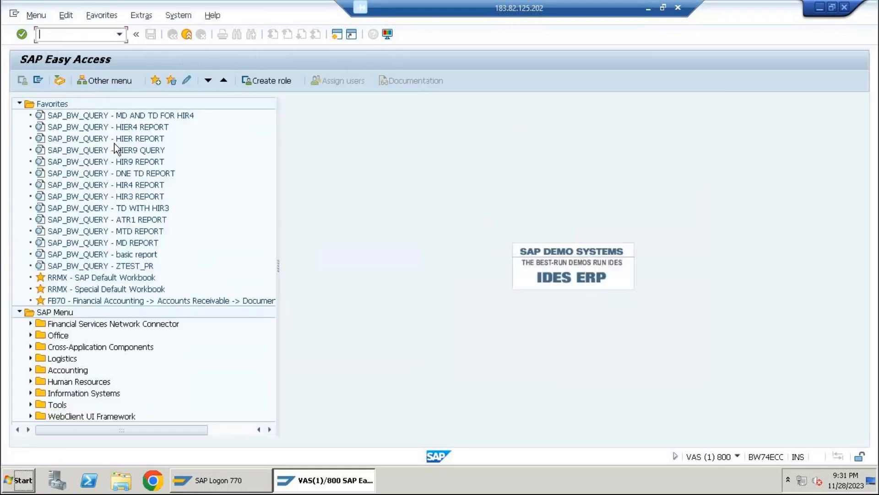
Run transaction RSA1 and expand INFO AREA FOR DURGA in the InfoProvider tree.
text(RSA1)
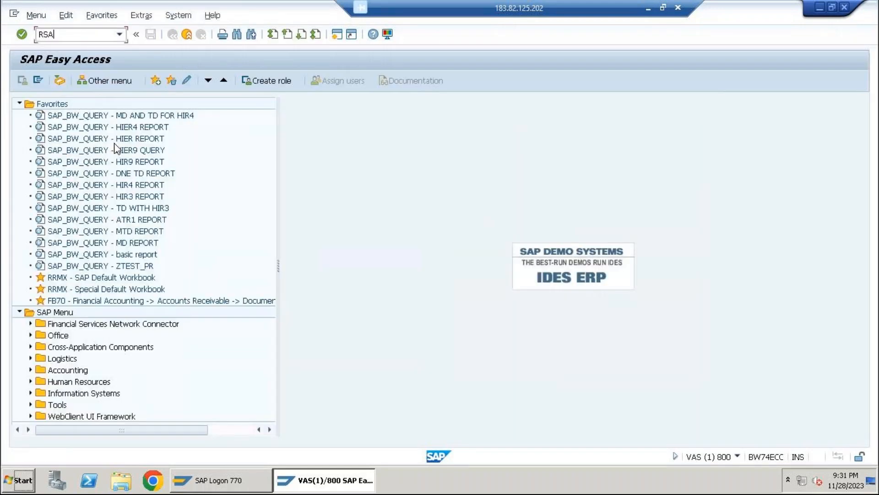
key(Return)
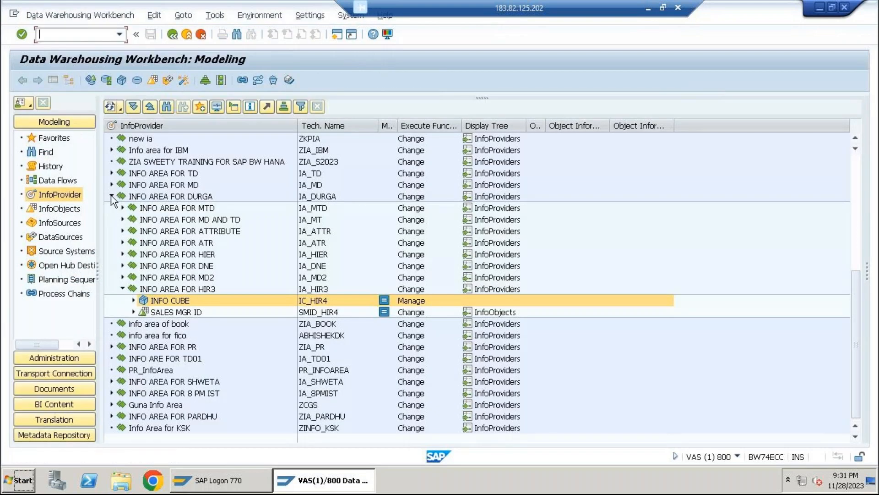
click(112, 197)
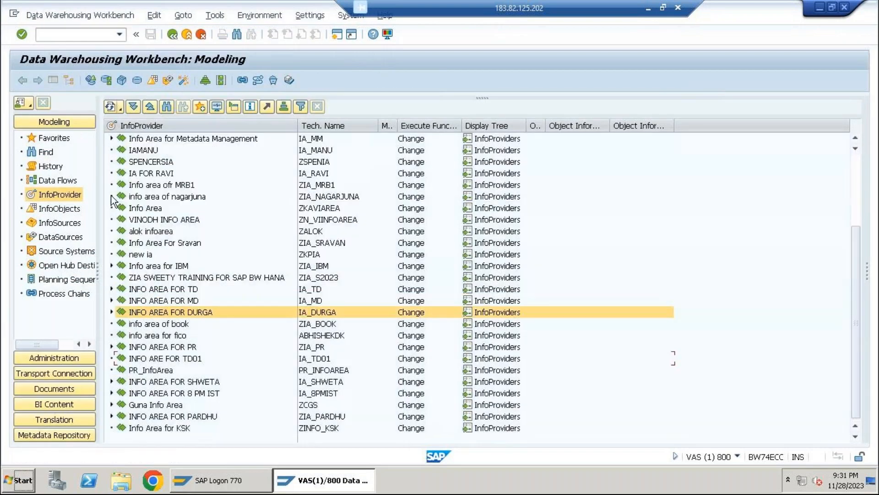
click(111, 312)
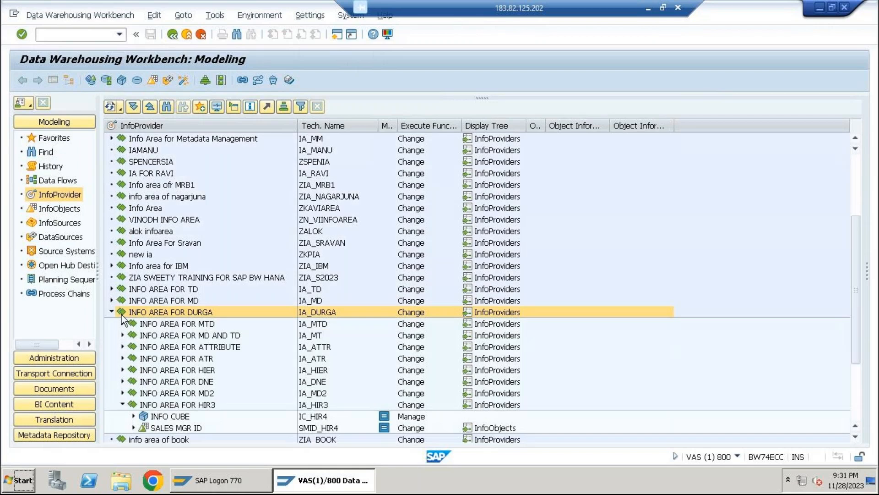
Examine INFO AREA FOR HIER by expanding SALES MGR ID (SMID_HIR3) down to its hierarchies.
click(316, 347)
click(321, 371)
click(122, 370)
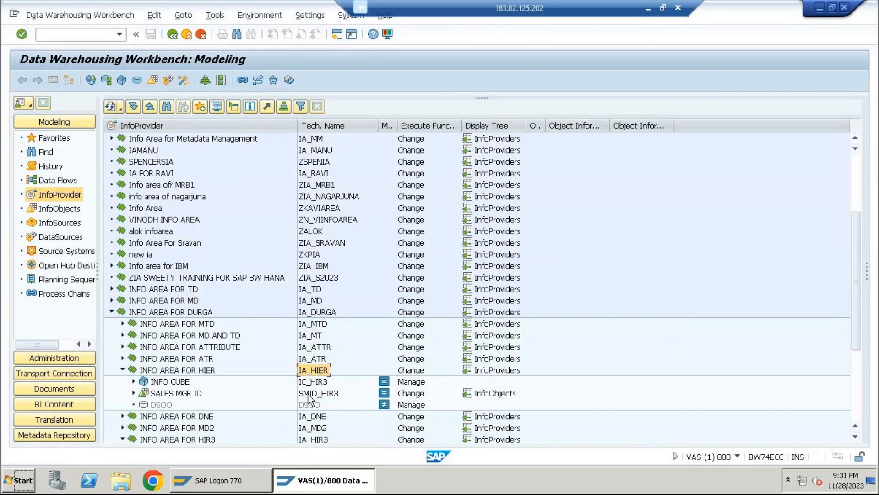
click(320, 393)
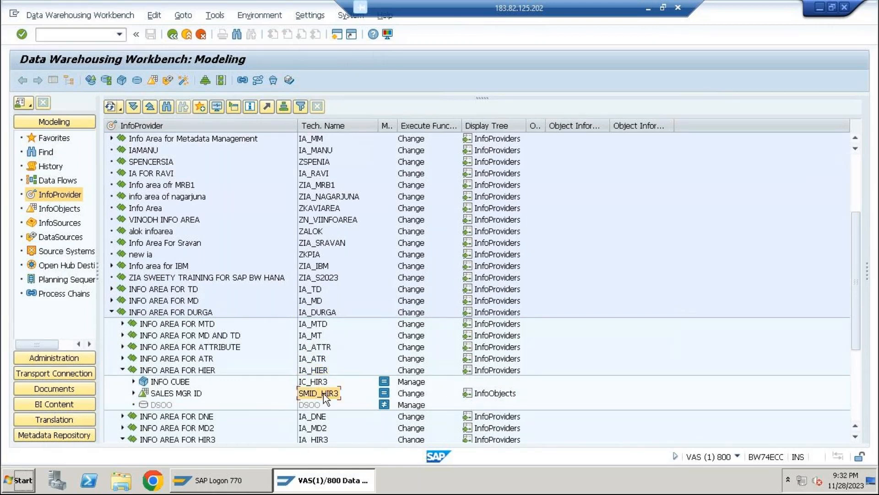
click(134, 393)
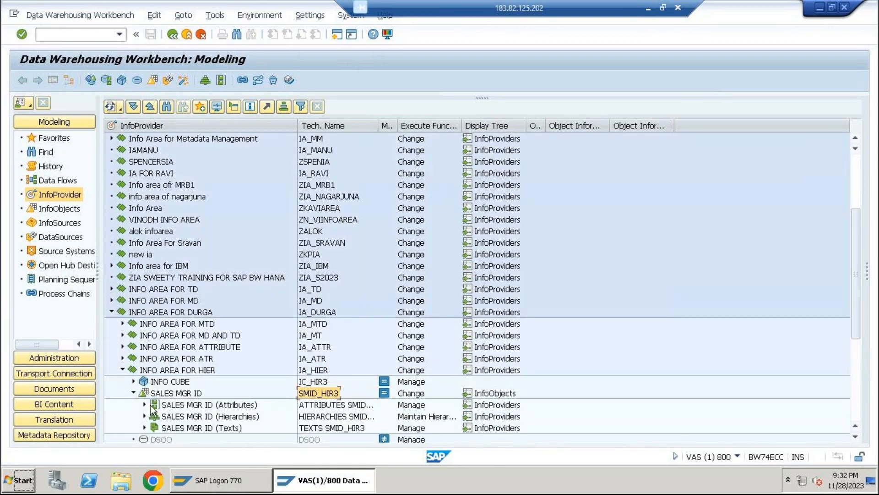
click(146, 416)
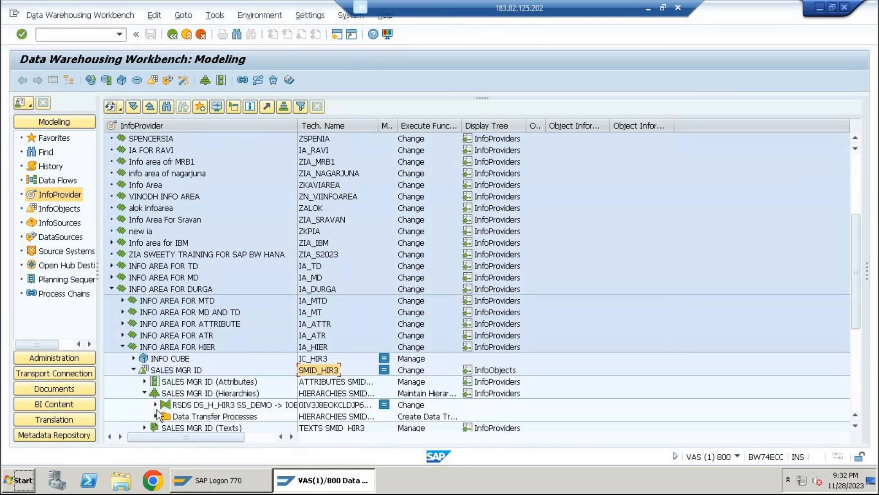
Switch to the InfoObjects tree and display USA SALES HIERARCHEY under SALES MGR ID in IOC FOR CH ON HIR4.
click(61, 209)
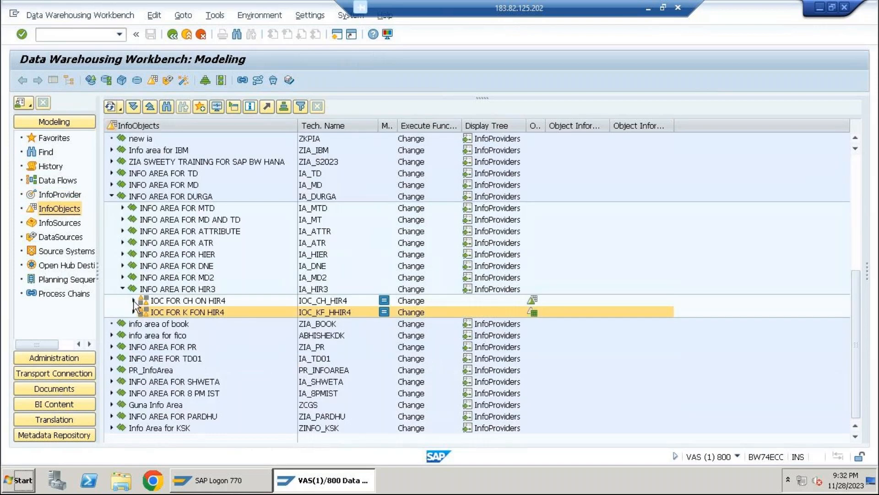
click(133, 300)
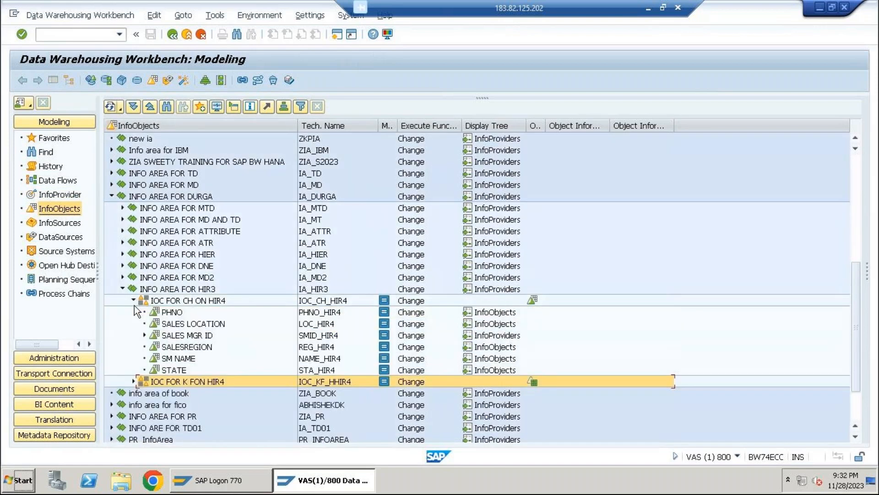
click(145, 335)
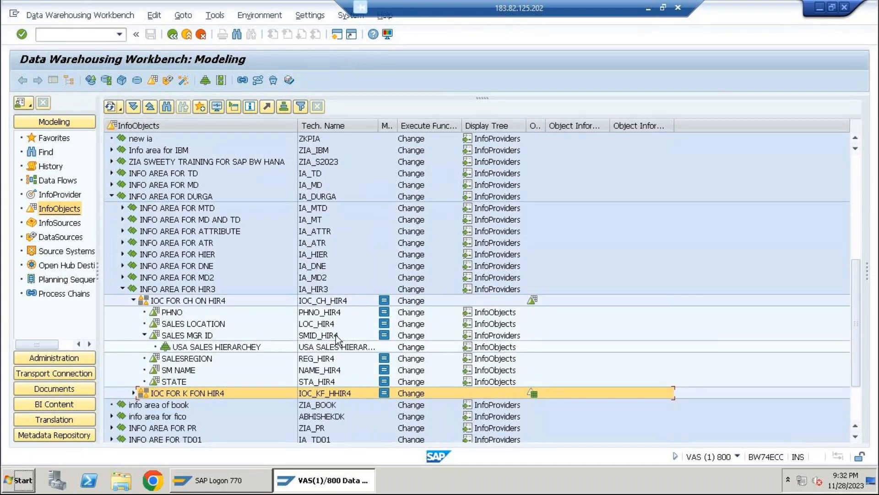
click(169, 349)
double_click(168, 348)
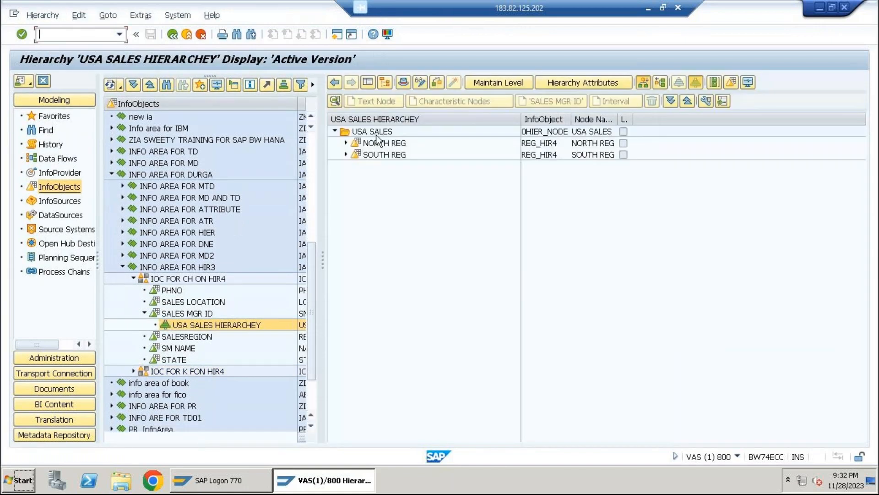
Expand the NORTH REG and SOUTH REG nodes and their states to examine the sales managers assigned to each.
click(347, 144)
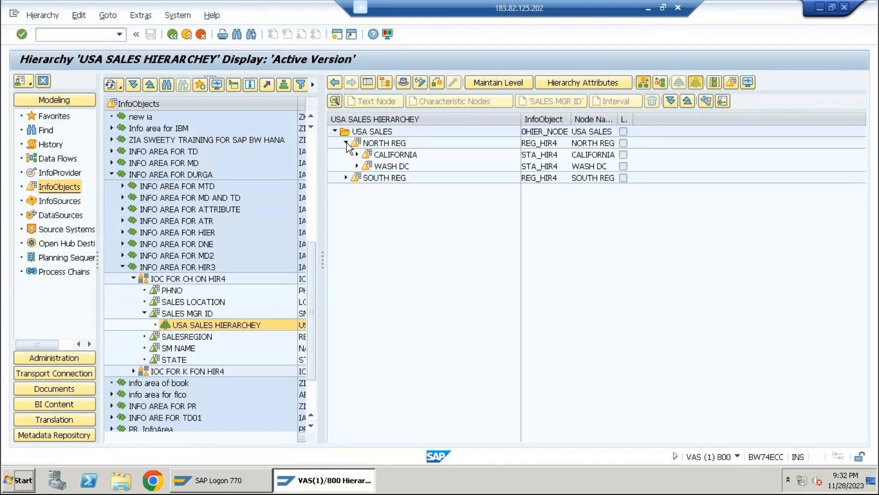
click(346, 178)
click(395, 155)
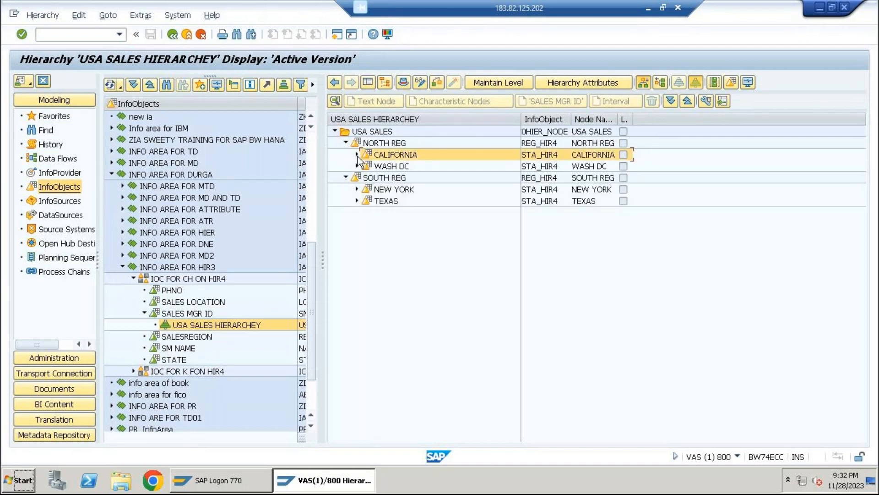
click(357, 155)
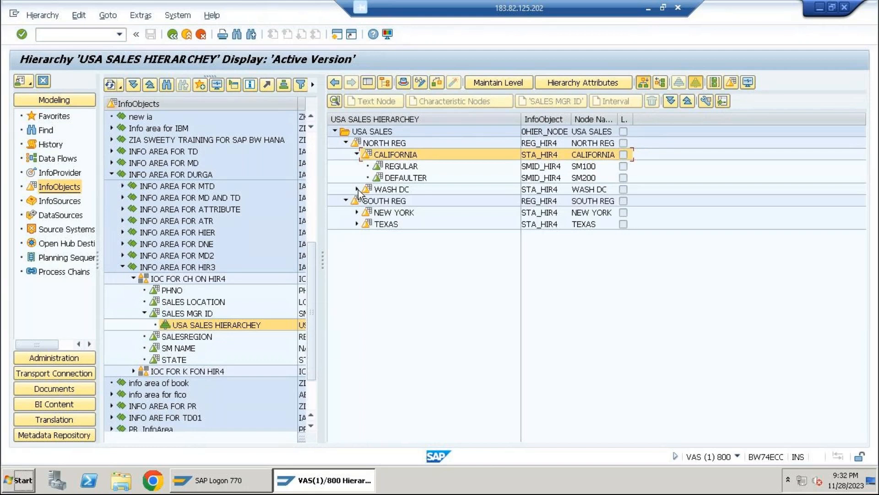
click(358, 189)
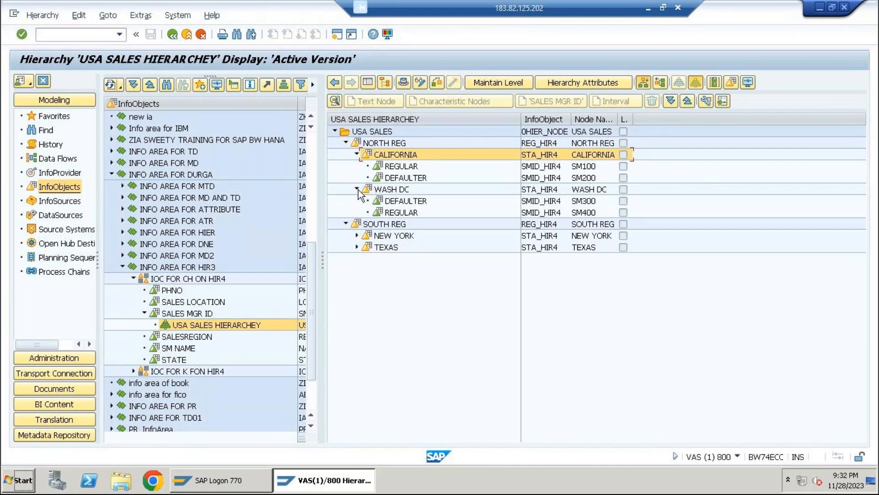
click(356, 235)
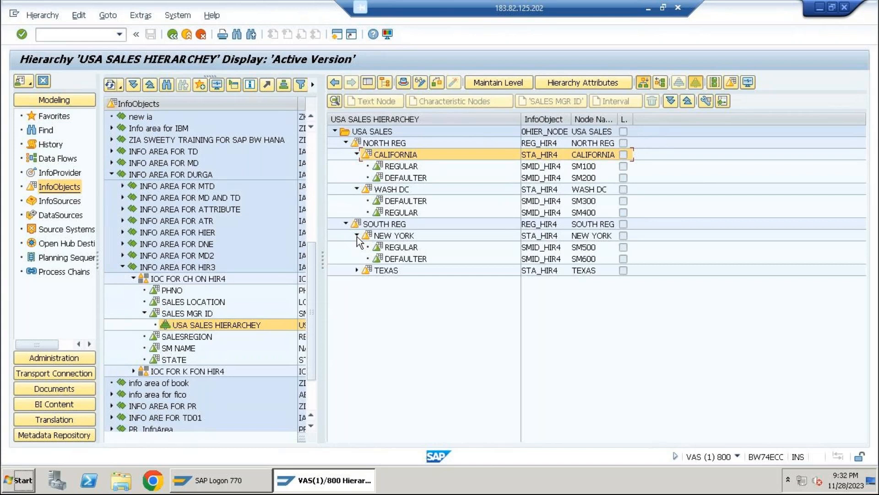
click(357, 271)
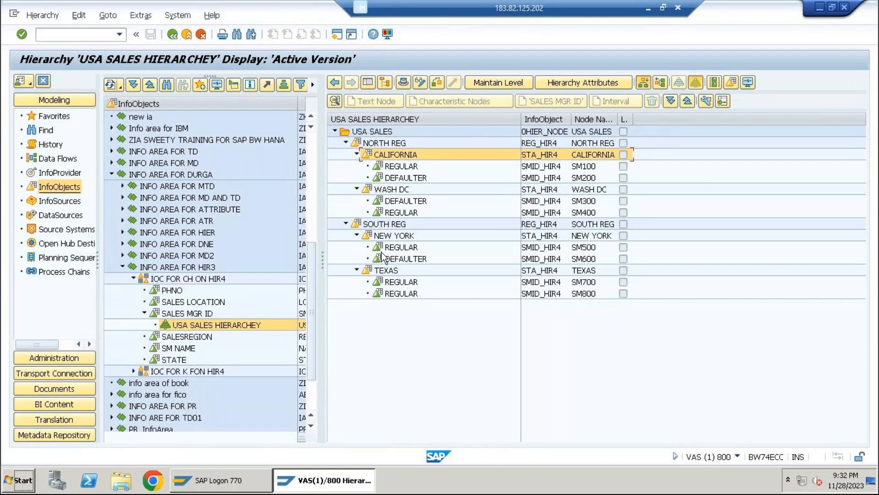
click(225, 486)
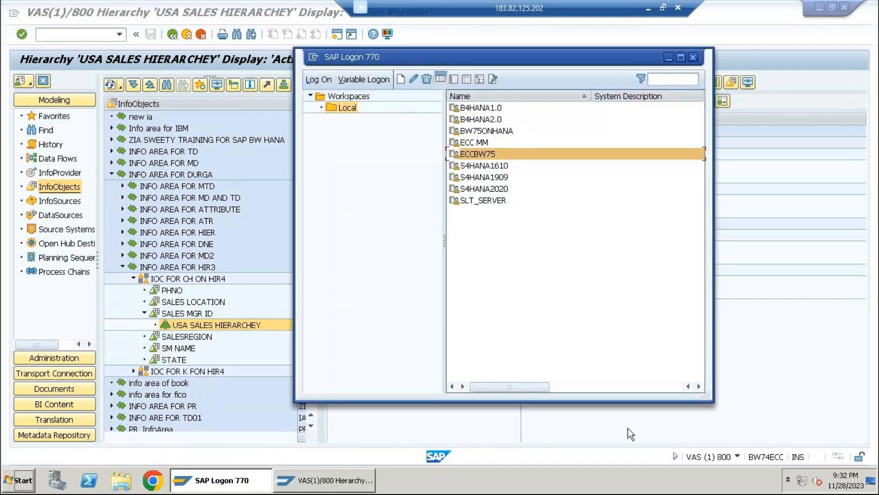
click(603, 481)
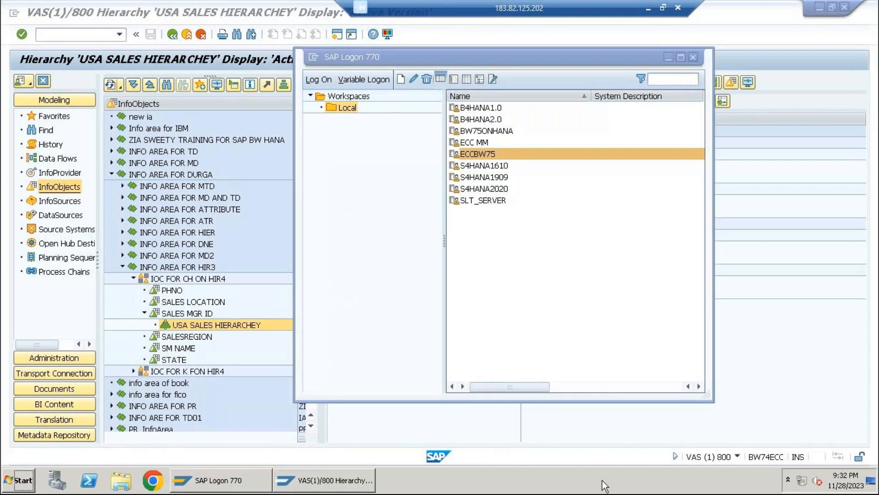
click(693, 57)
Run transaction /NRRMX to start BEx Analyzer in Excel and launch BEx Query Designer for a new query.
click(109, 39)
text(/NRR)
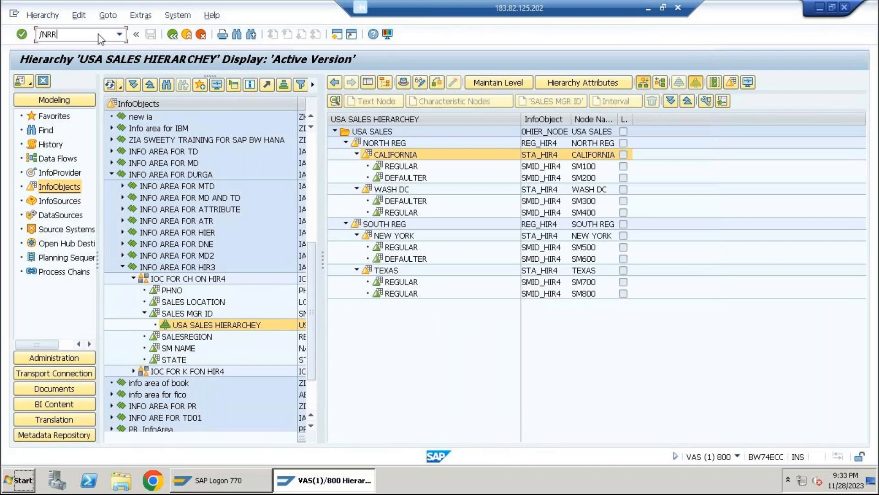
text(MX)
key(Return)
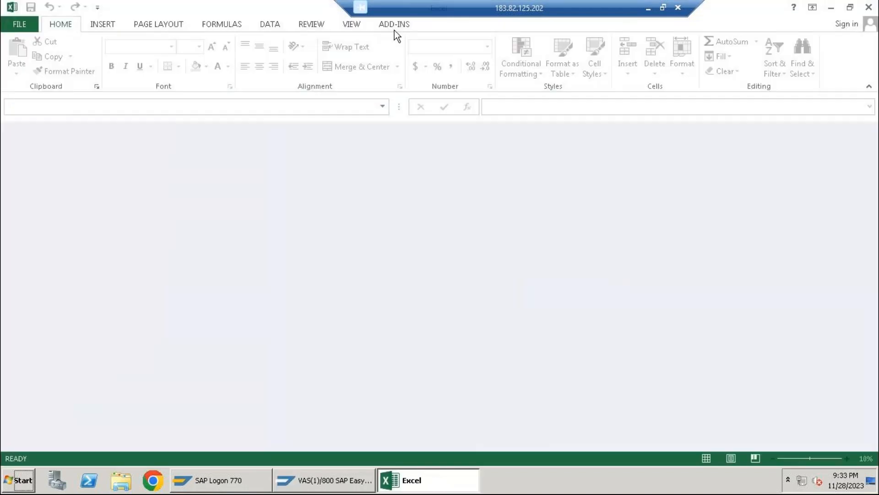
click(382, 27)
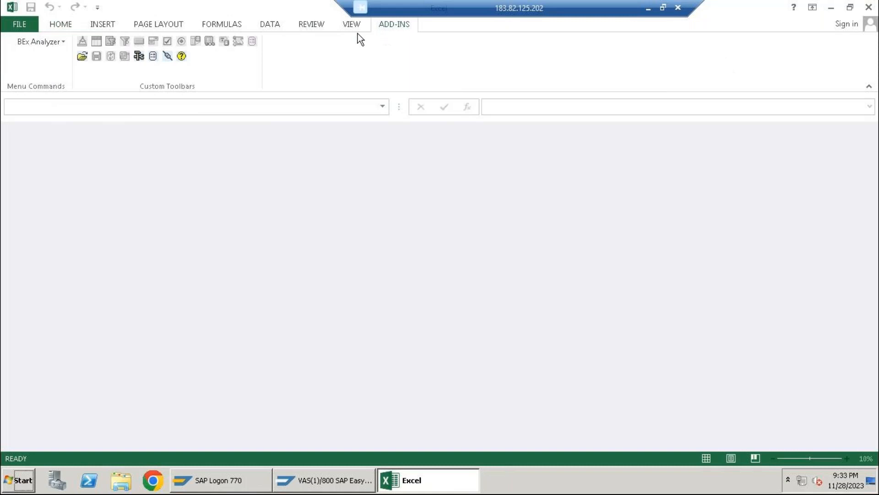
click(139, 56)
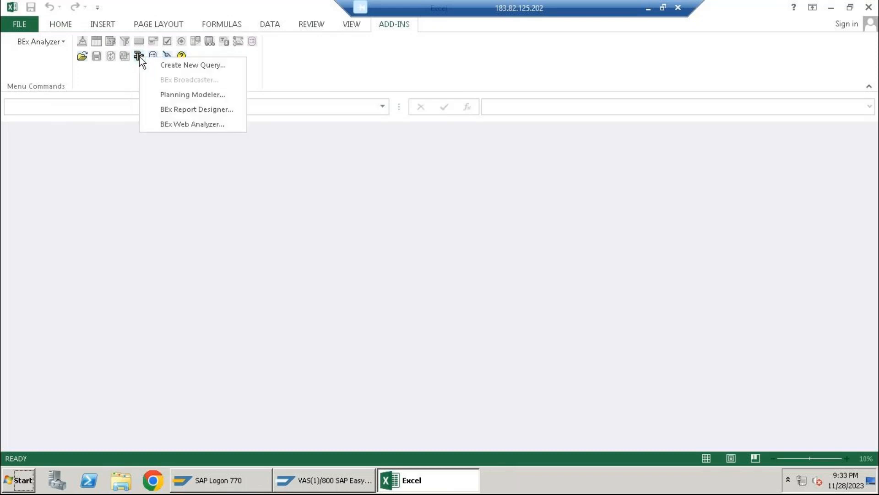
click(181, 67)
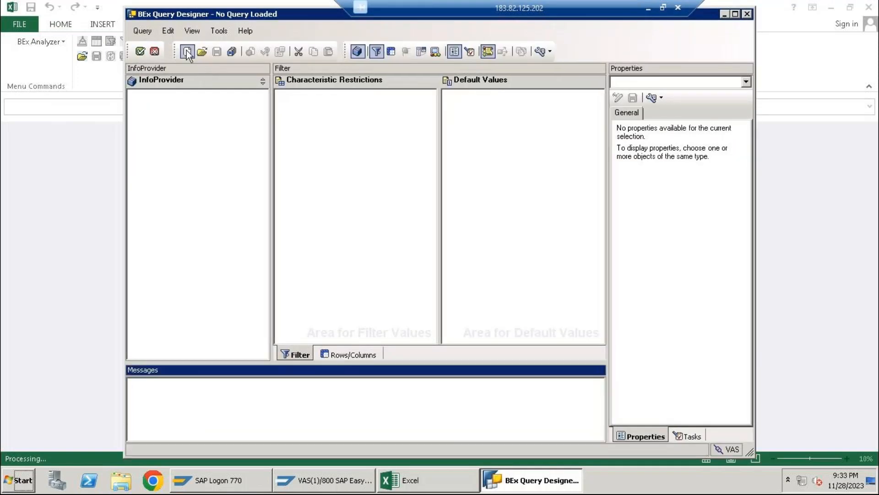
Create a new query on InfoProvider SMID_HIR4, with the history list showing technical names.
click(187, 52)
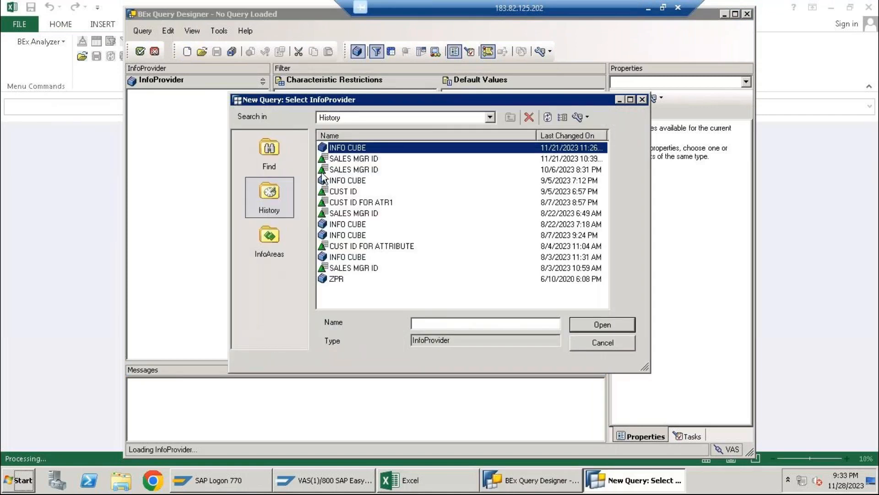
click(580, 117)
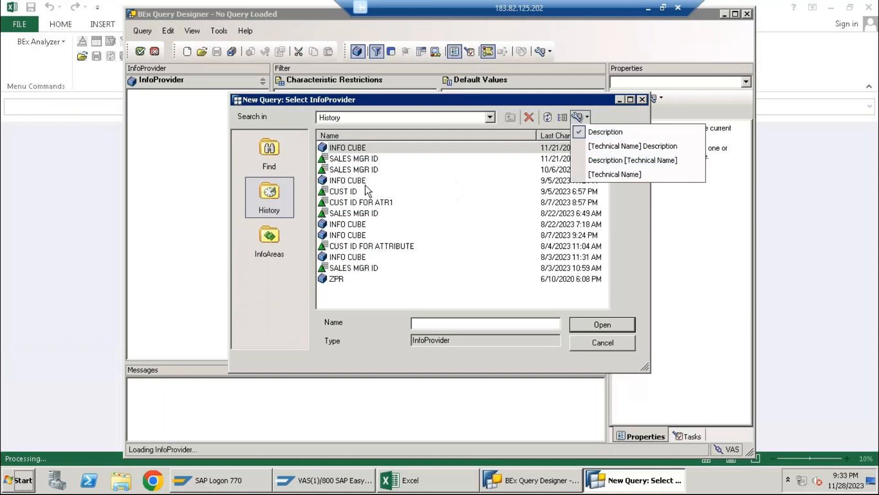
click(616, 174)
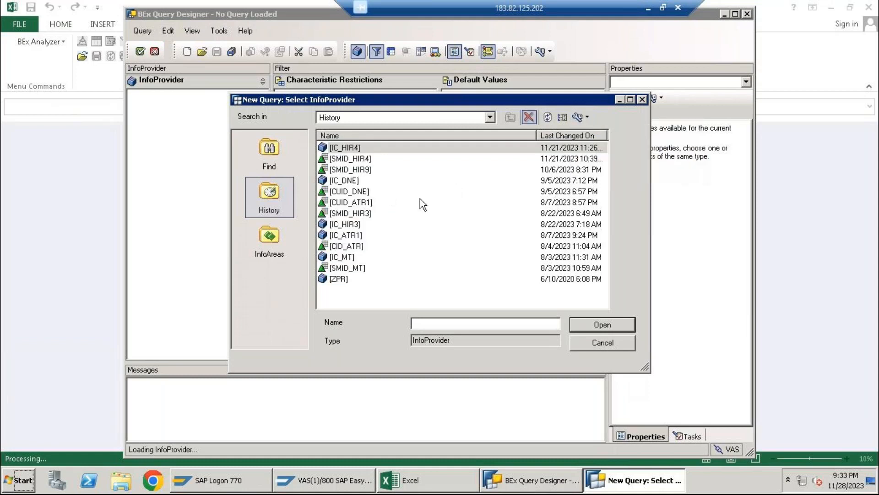
click(363, 160)
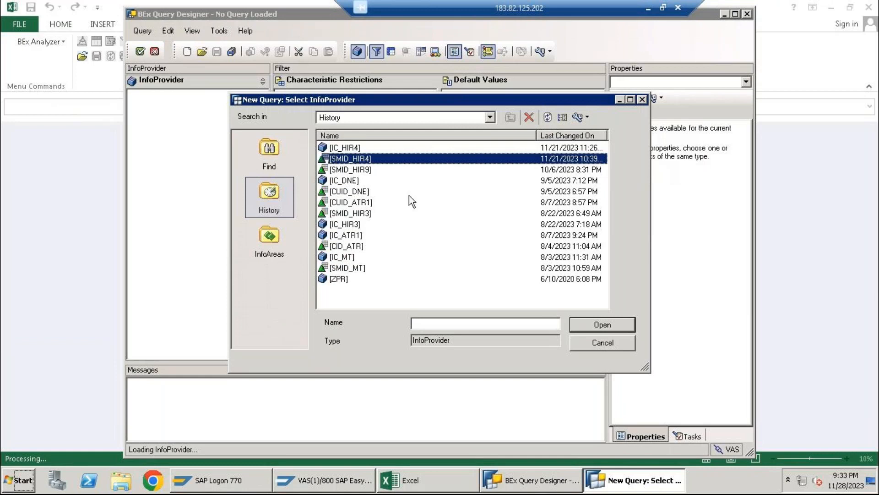
click(598, 326)
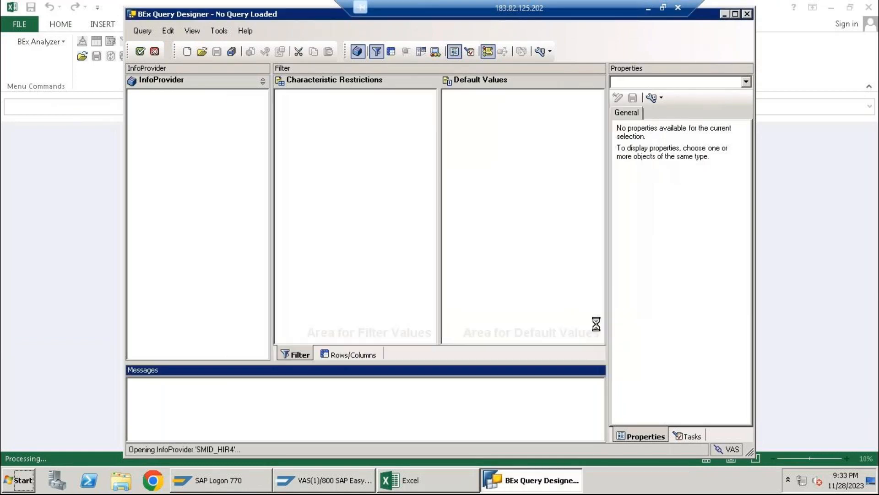
Place the SALES MGR ID characteristic from the Key Part dimension in the query's rows.
click(355, 360)
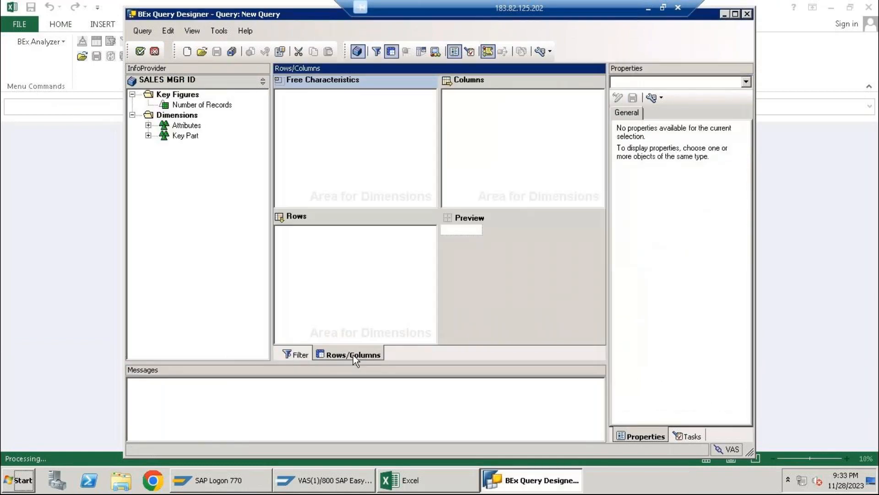
click(148, 125)
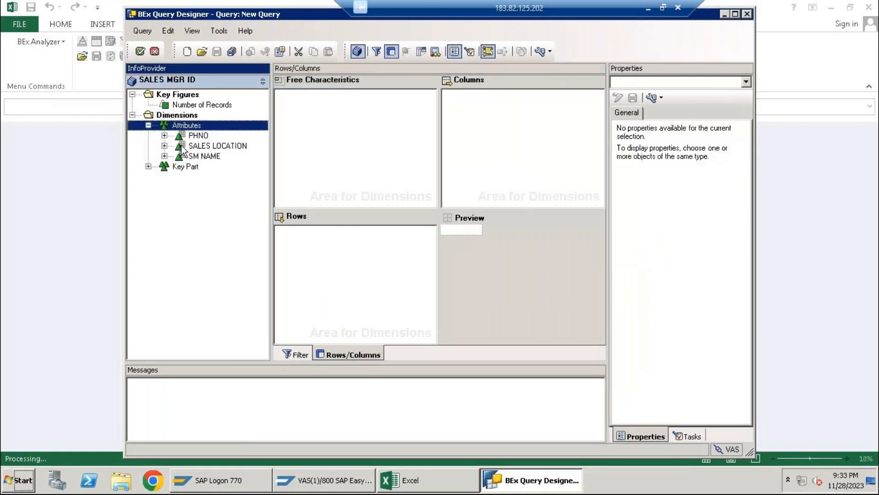
click(148, 167)
drag(224, 205, 308, 243)
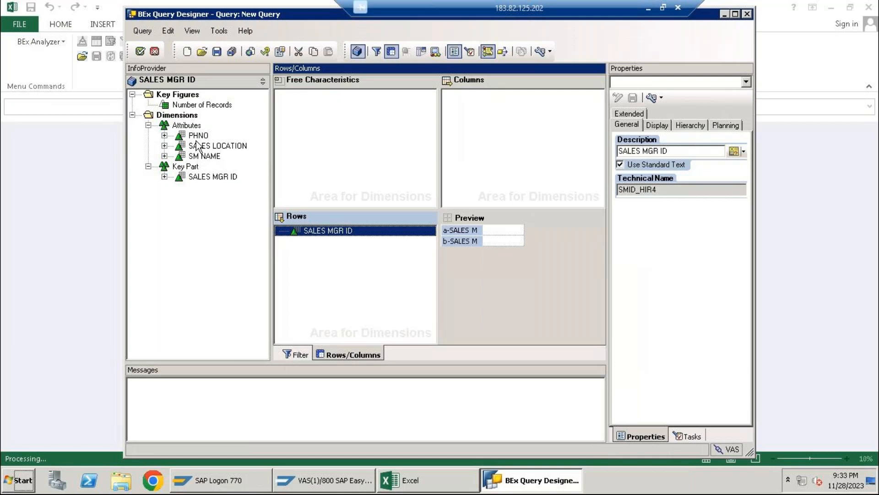
Add the attributes SM NAME, SALES LOCATION and PHNO beneath SALES MGR ID in the rows.
click(164, 177)
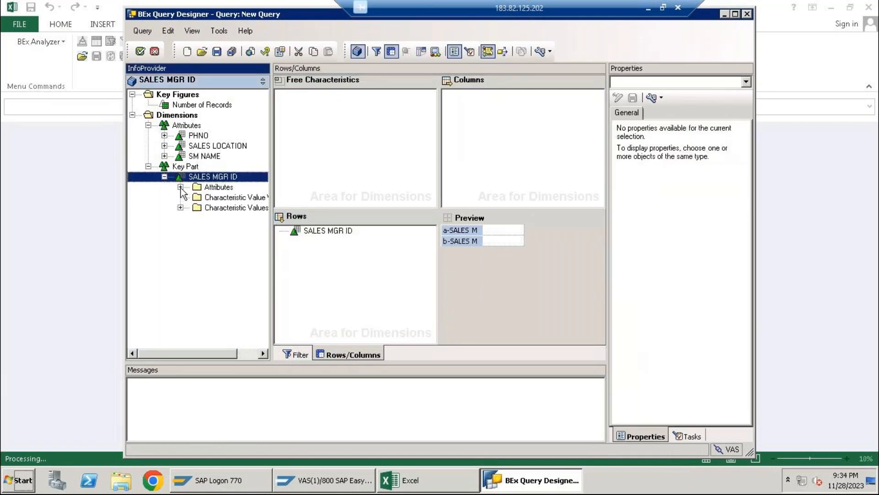
click(181, 187)
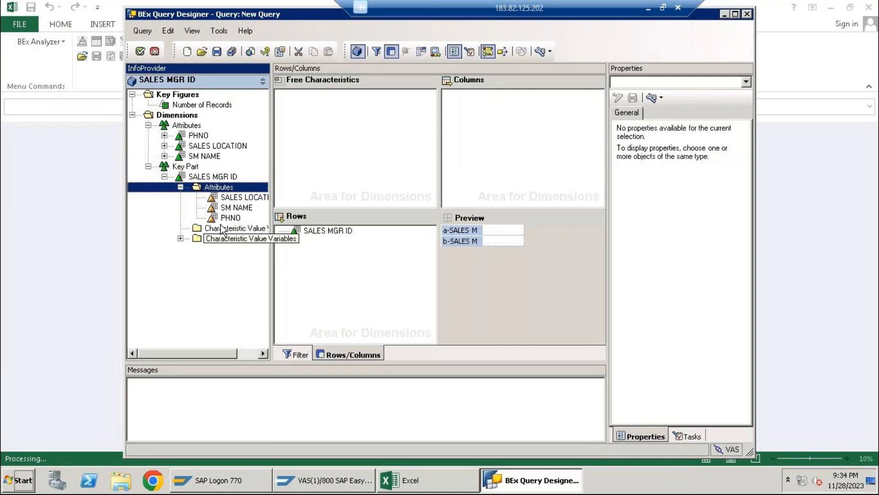
drag(219, 208, 281, 251)
drag(225, 218, 338, 258)
Set the value display of SALES MGR ID in the rows to Key and Text.
click(341, 231)
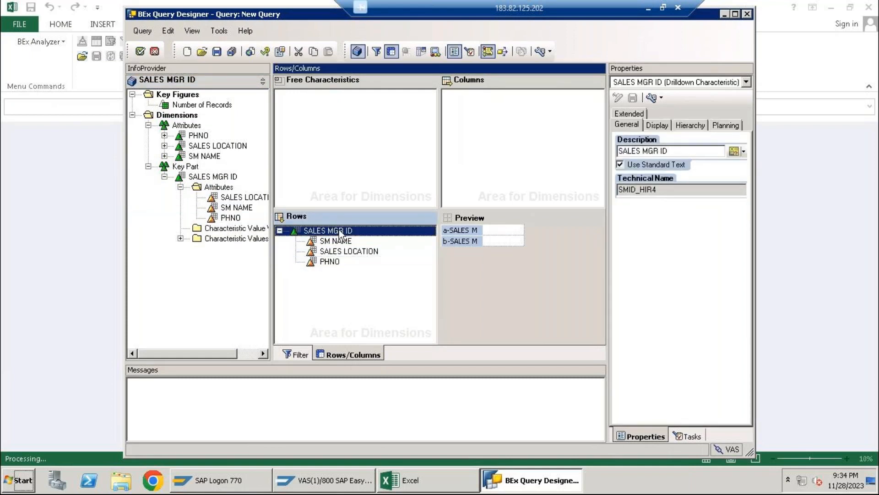
click(665, 125)
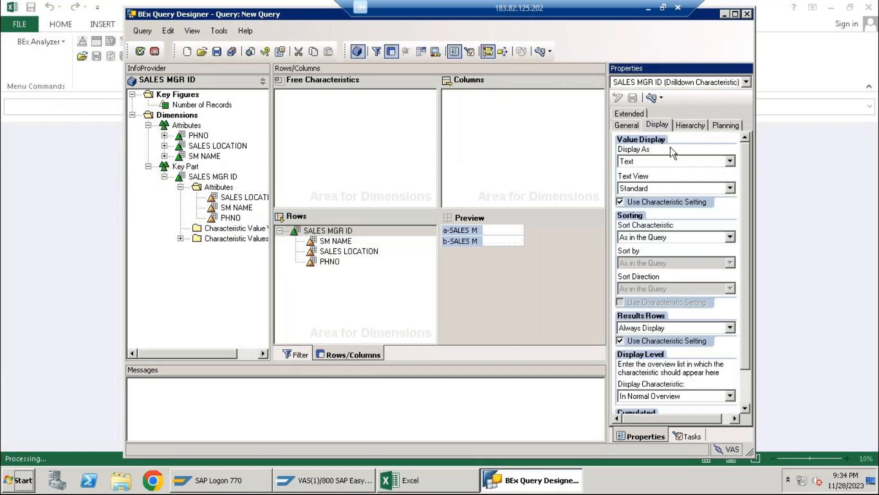
click(669, 159)
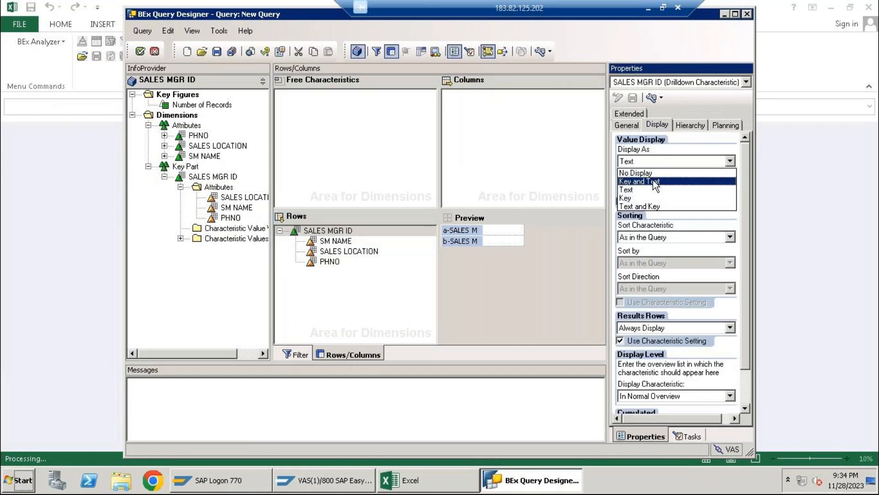
click(652, 181)
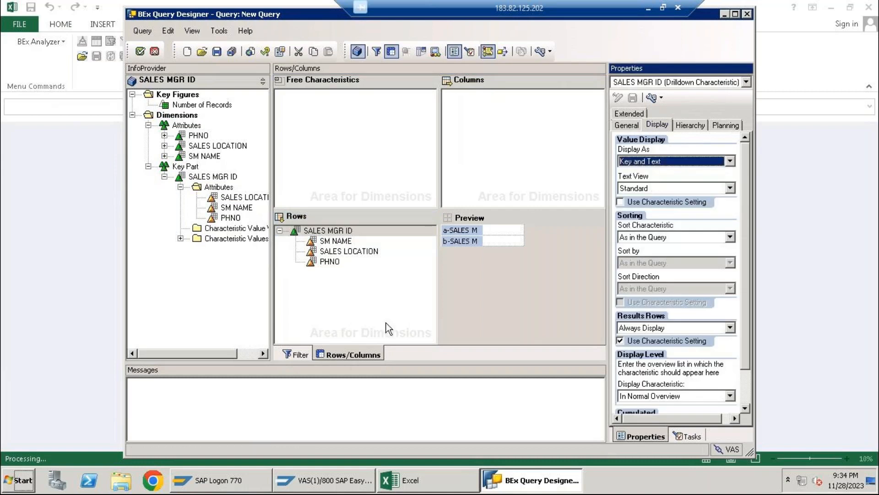
Assign the hierarchy USA SALES HIERARCHEY by hierarchy name to SALES MGR ID.
click(690, 127)
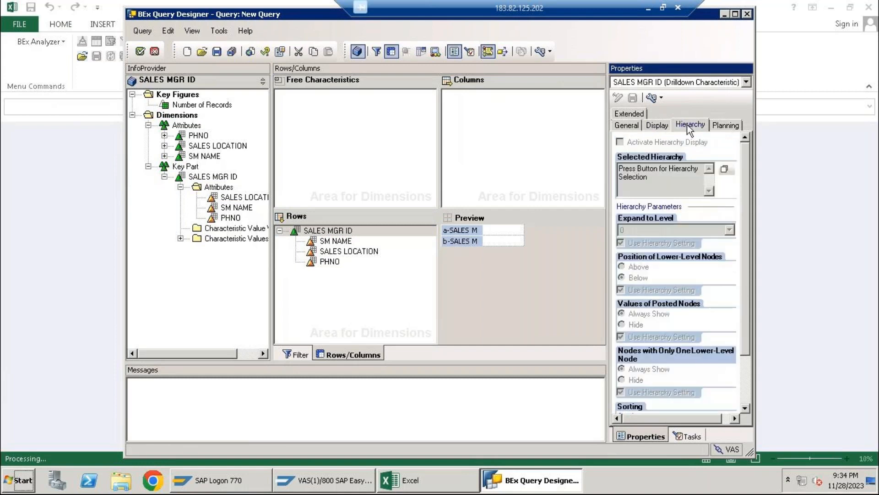
click(725, 169)
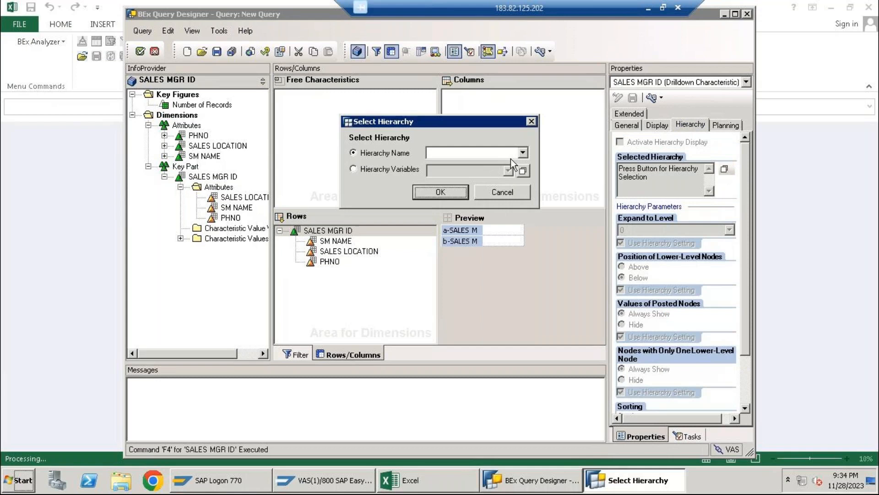
click(528, 152)
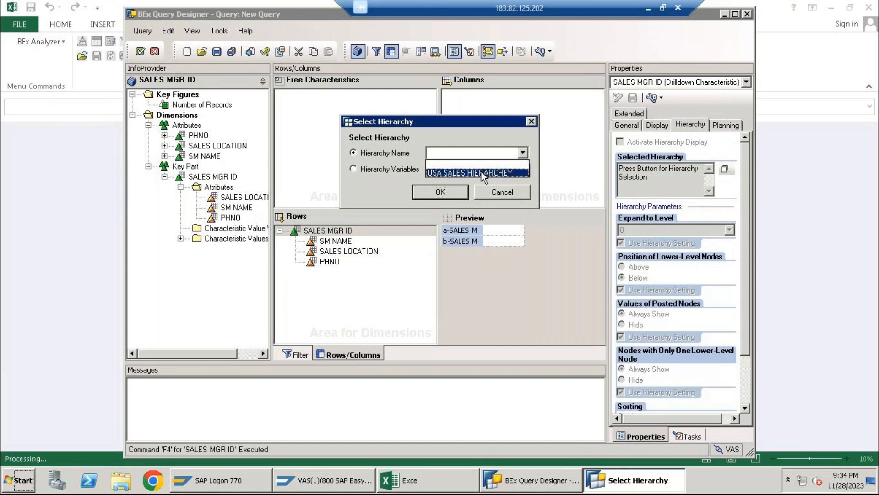
click(439, 164)
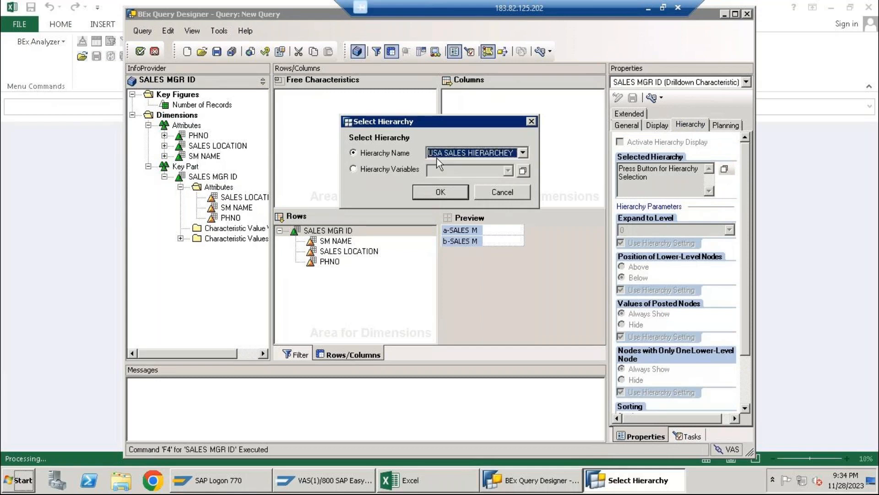
click(441, 191)
Save the query in Favorites with the description Hier Report and execute it in BEx Analyzer.
click(217, 52)
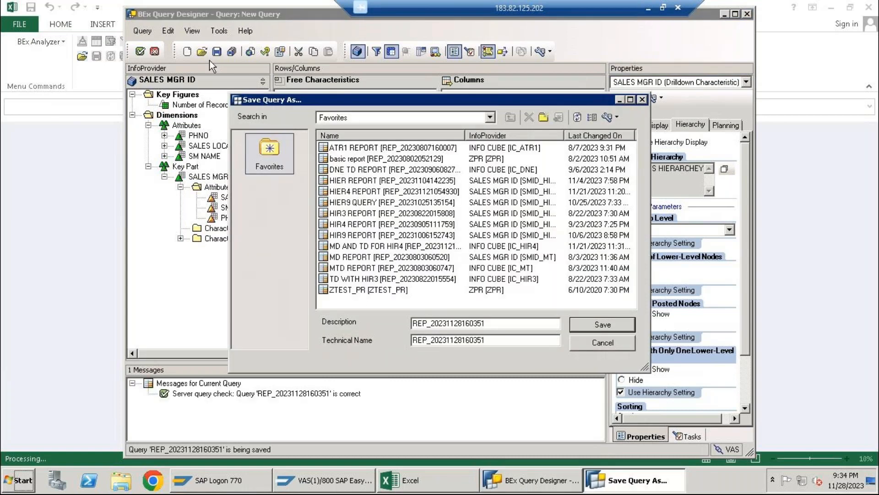
click(503, 326)
drag(503, 326, 379, 318)
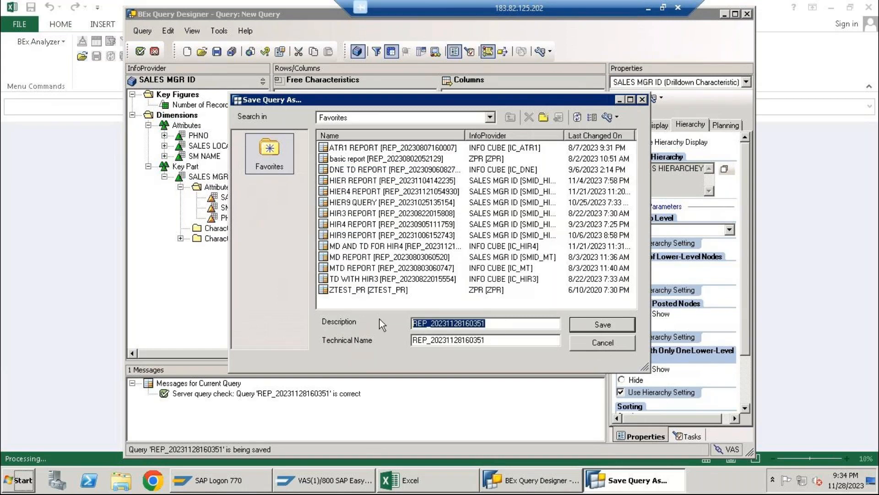
text(HIER)
key(BackSpace)
key(BackSpace)
key(BackSpace)
key(BackSpace)
key(BackSpace)
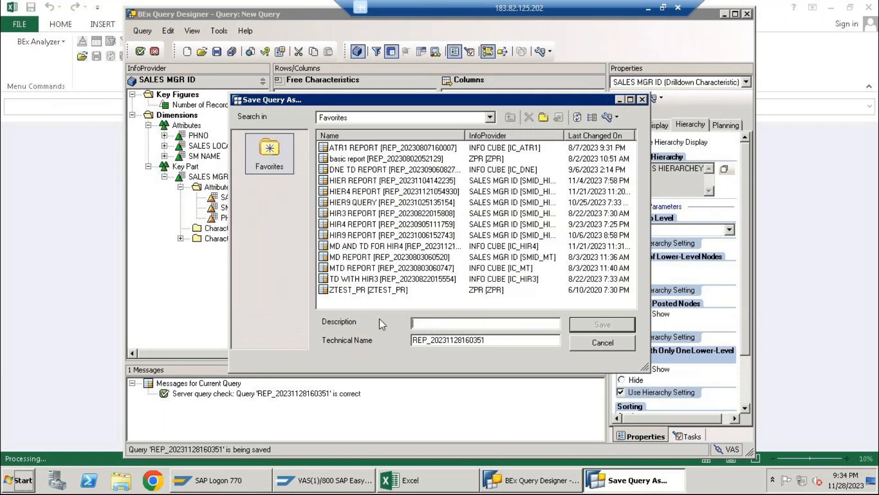
text(Hier Report)
click(597, 325)
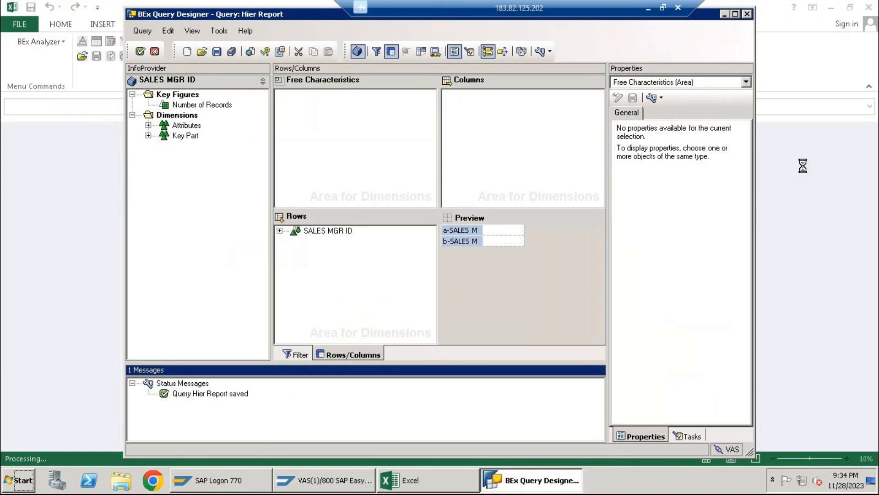
click(140, 52)
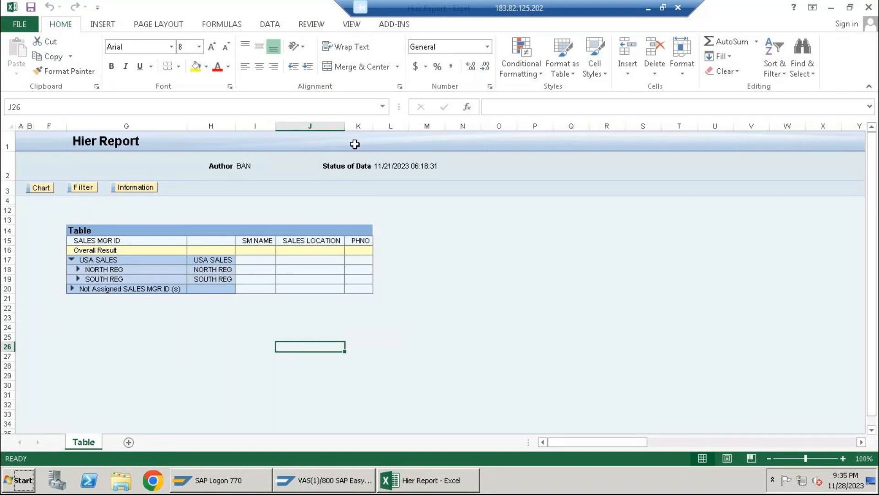
click(11, 21)
click(20, 151)
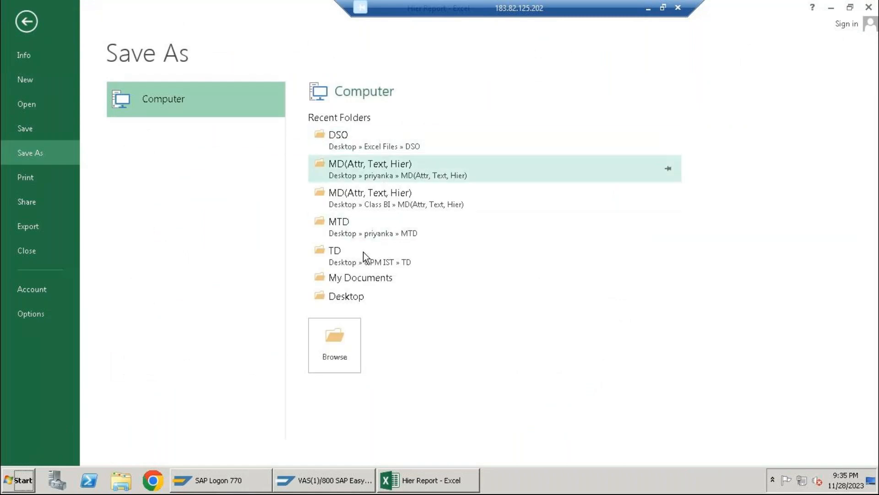
click(359, 296)
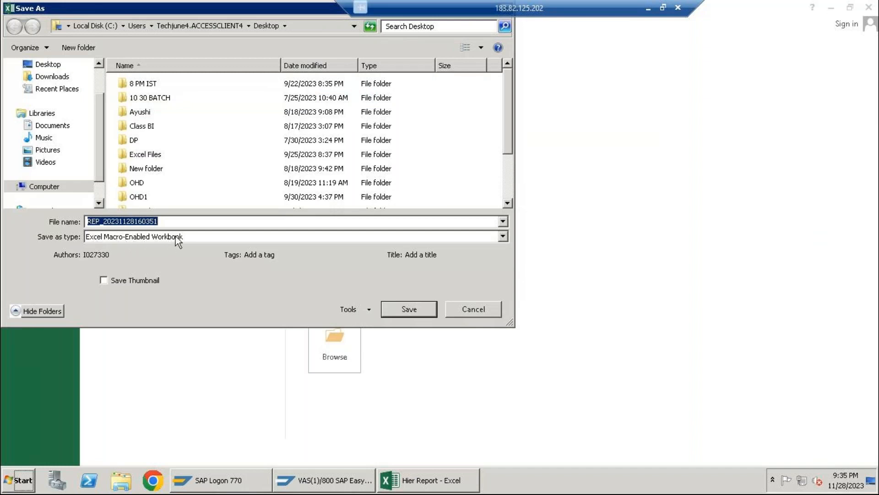
click(487, 310)
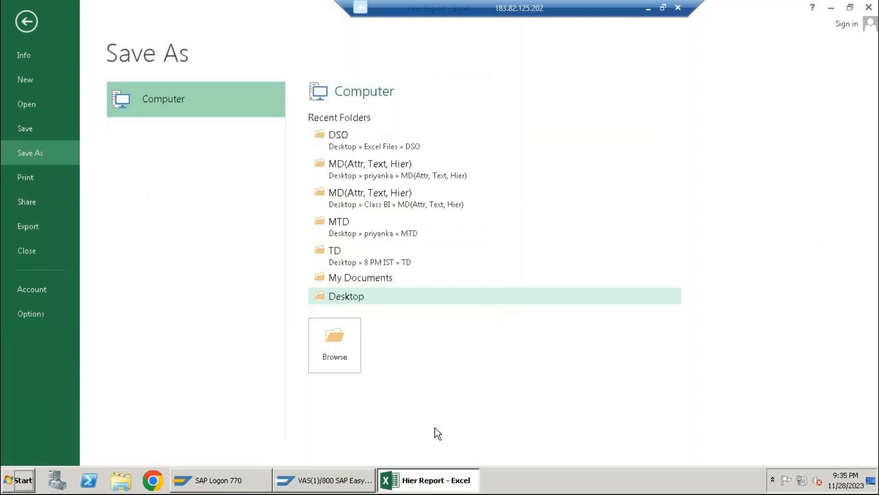
click(26, 21)
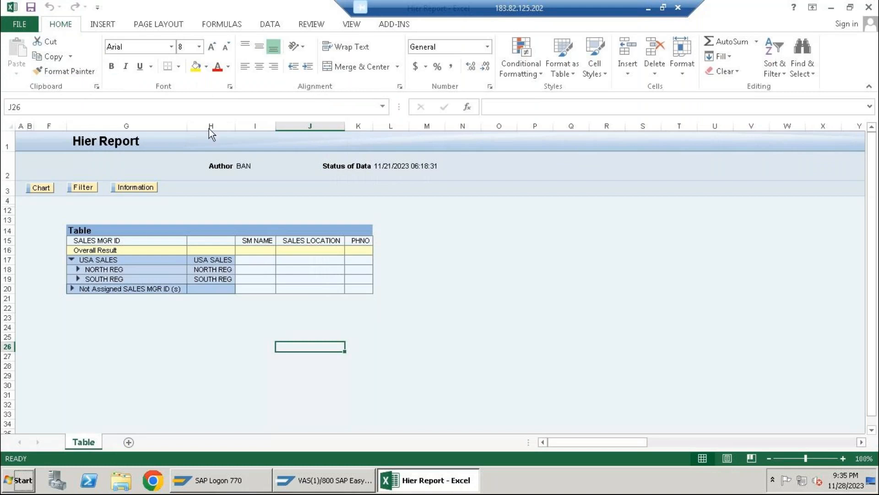
Switch to SAP Easy Access, start the Query Monitor and execute the Hier Report query there.
click(311, 481)
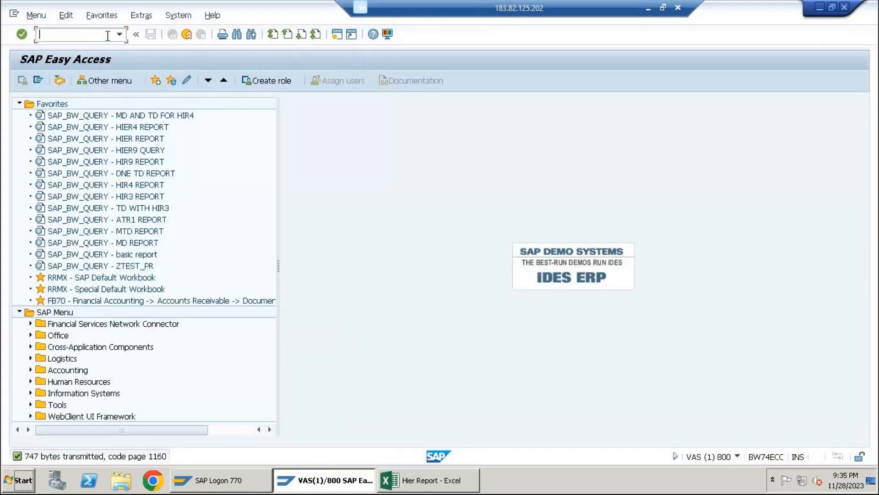
text(rrmx)
key(Return)
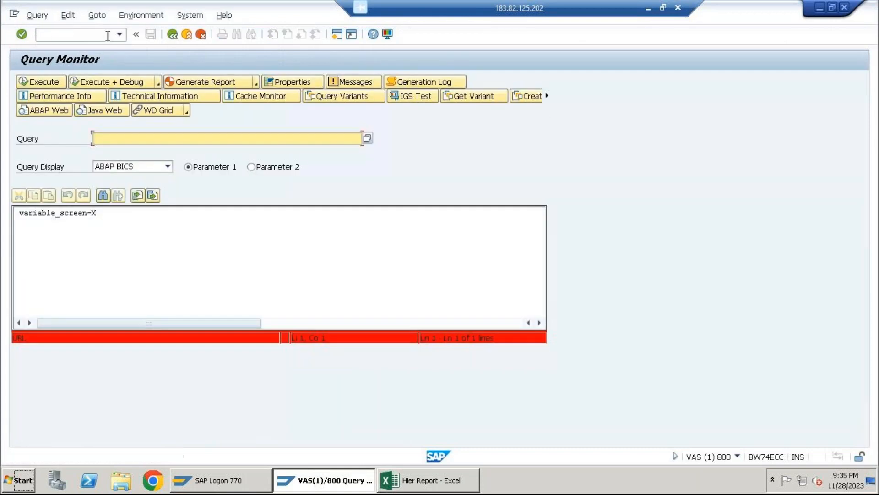
click(367, 138)
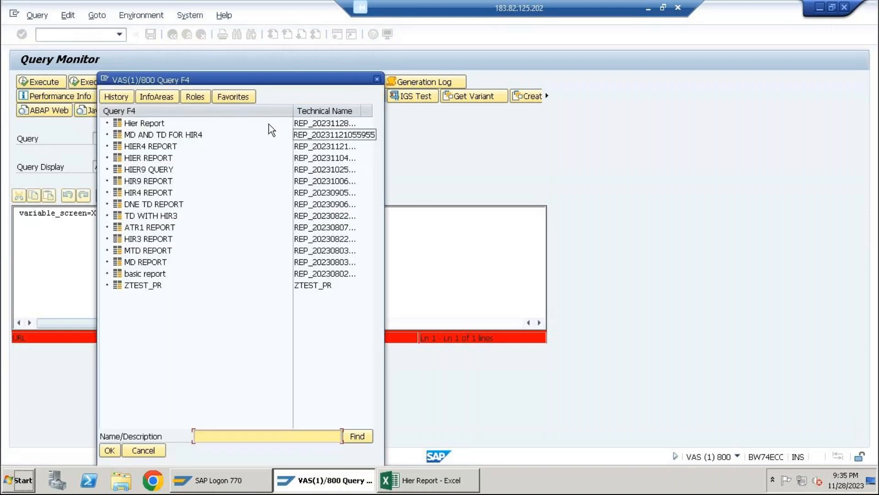
click(146, 123)
click(110, 450)
click(52, 83)
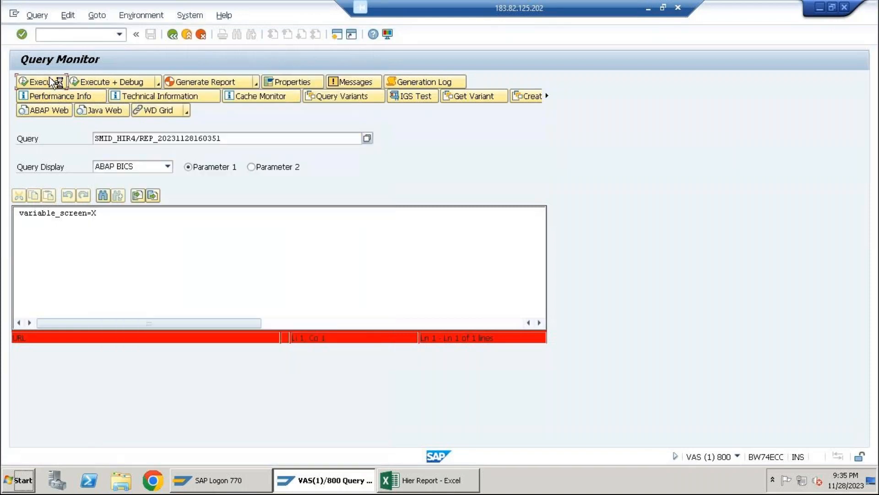
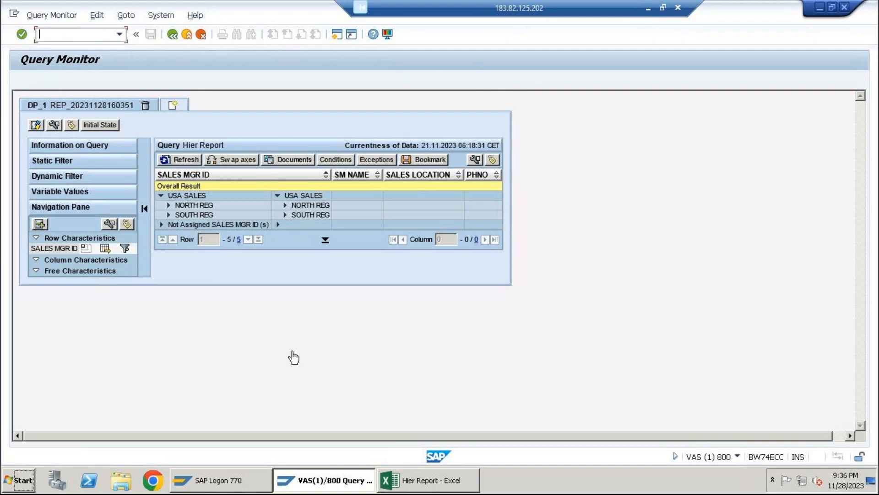
Switch to the Hier Report workbook in Excel and launch BEx Query Designer from the BEx Analyzer tools.
click(433, 480)
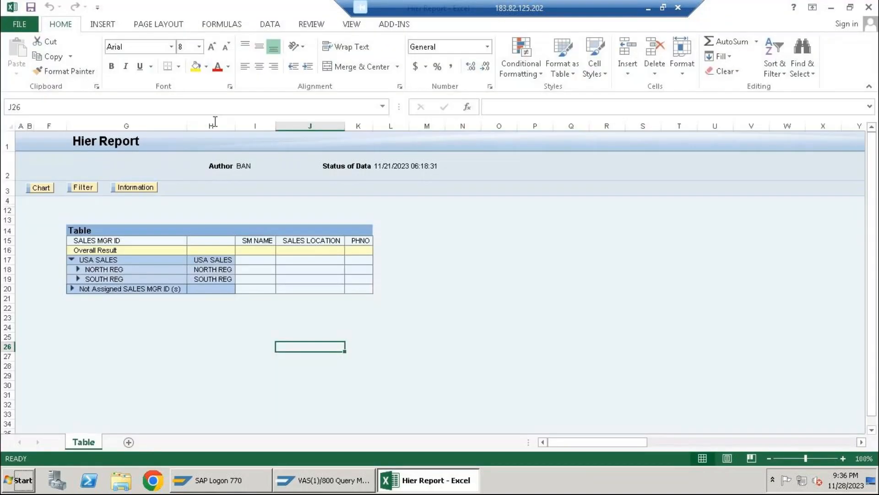
click(394, 24)
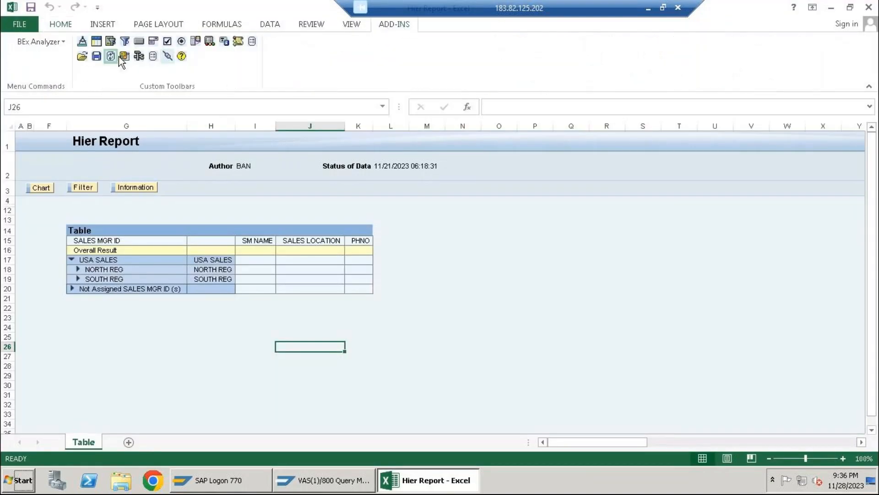
click(139, 56)
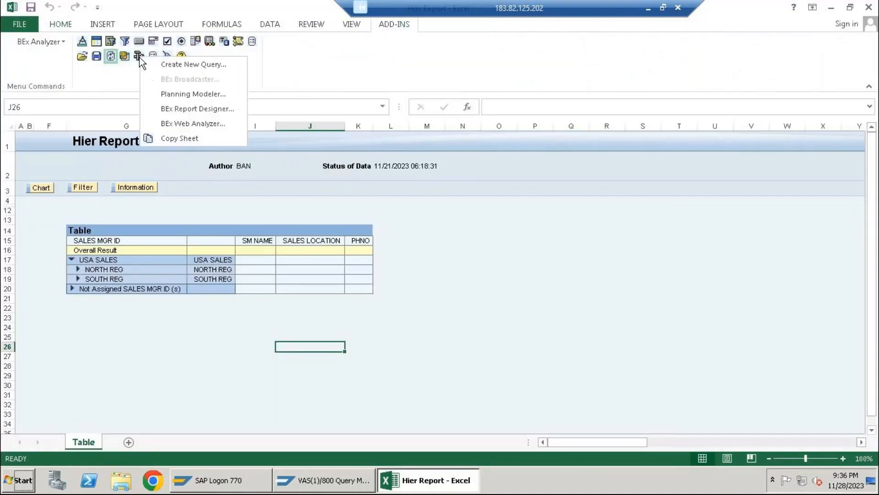
click(183, 64)
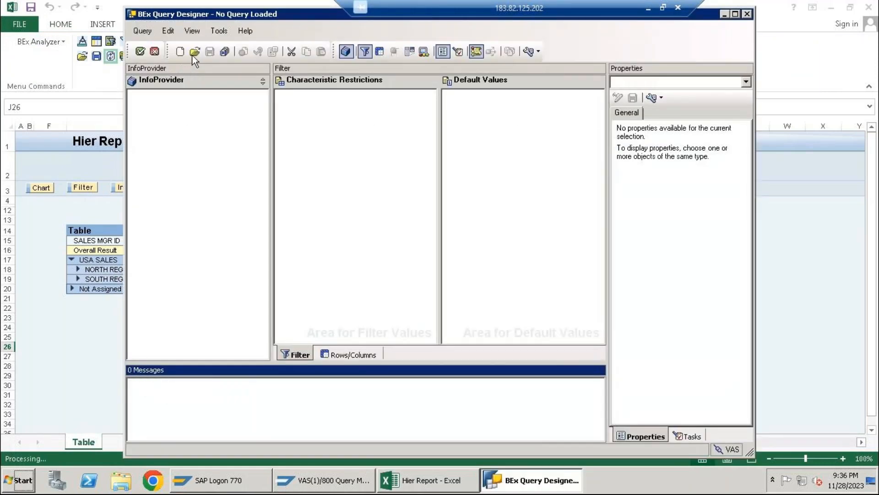
click(194, 51)
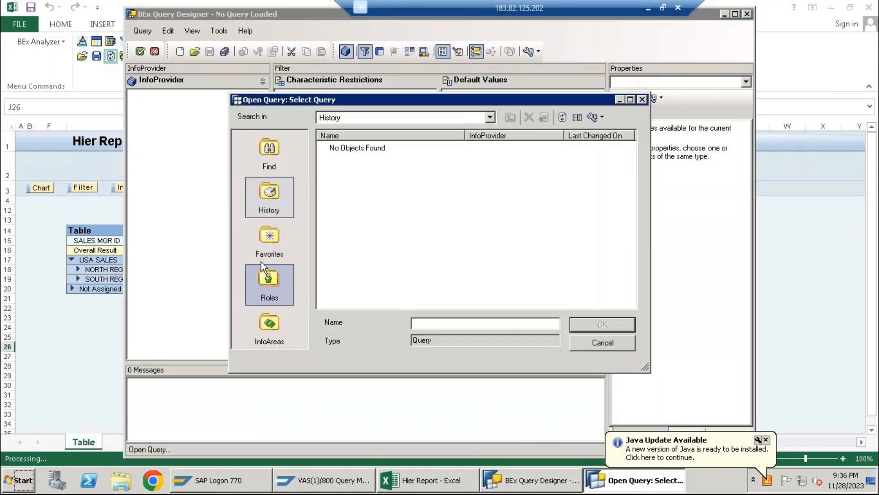
click(268, 241)
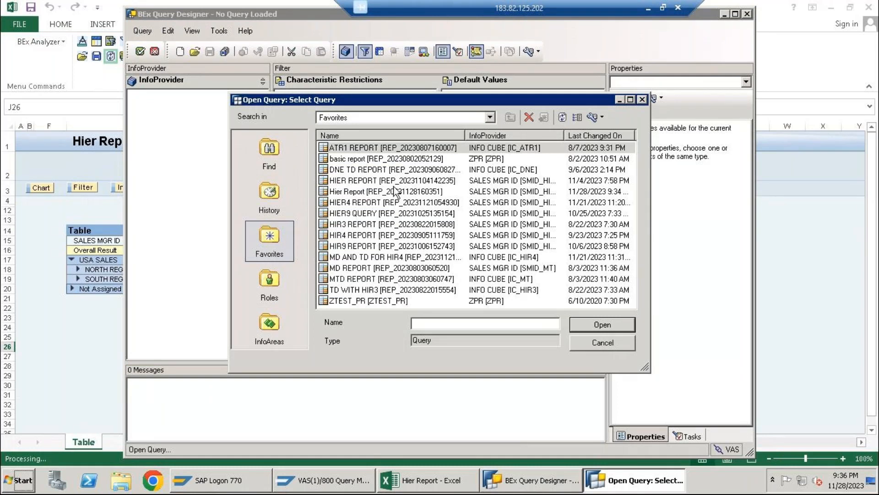
click(596, 118)
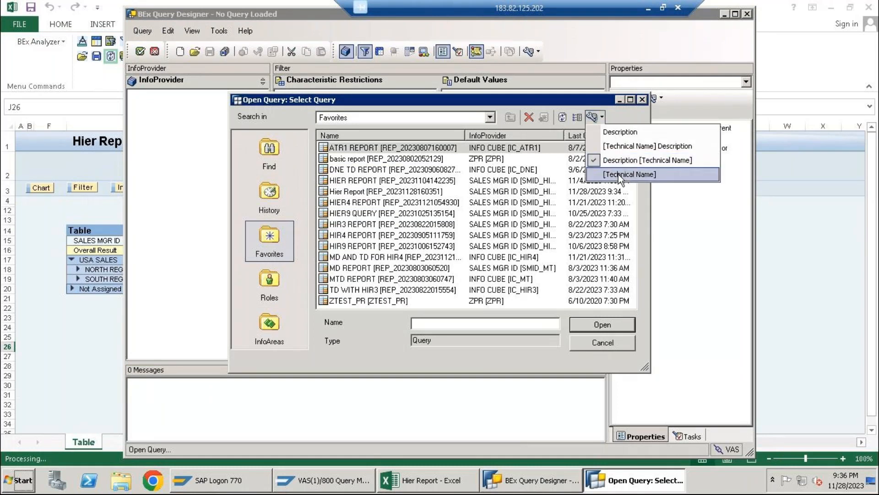
click(621, 175)
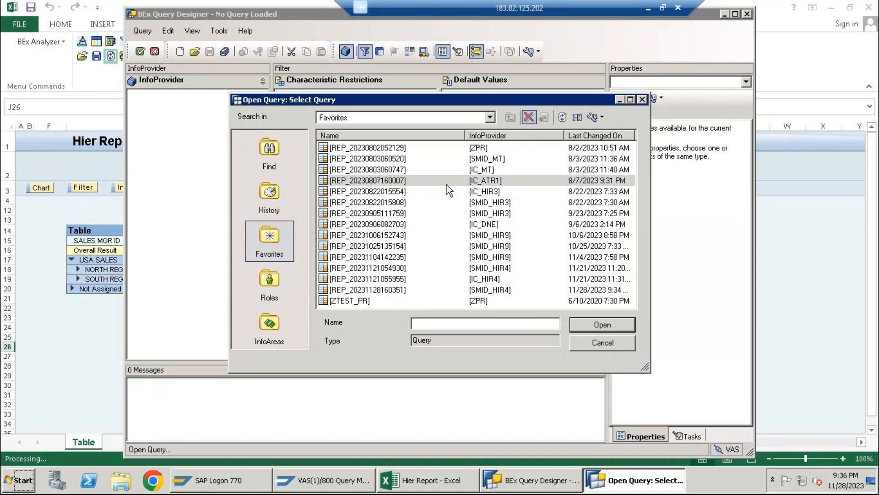
click(509, 268)
click(591, 325)
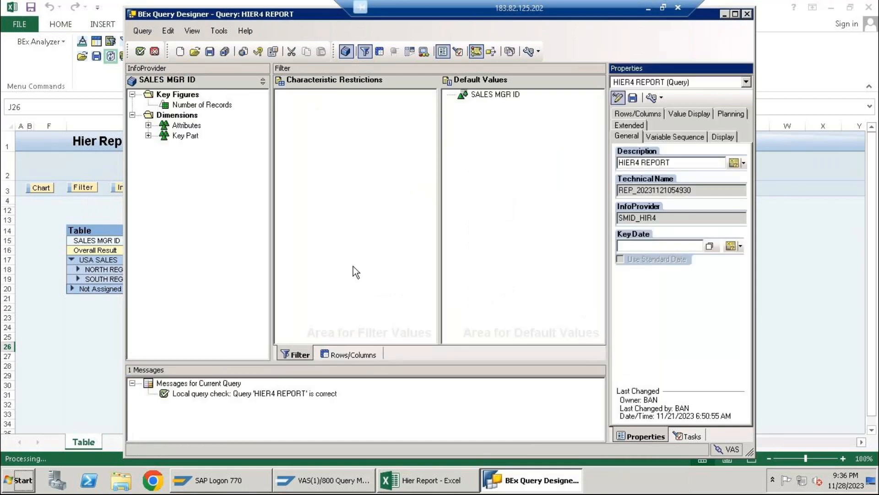
Switch the hierarchy selection of SALES MGR ID in the rows to Hierarchy Variables and open the variable selection.
click(353, 354)
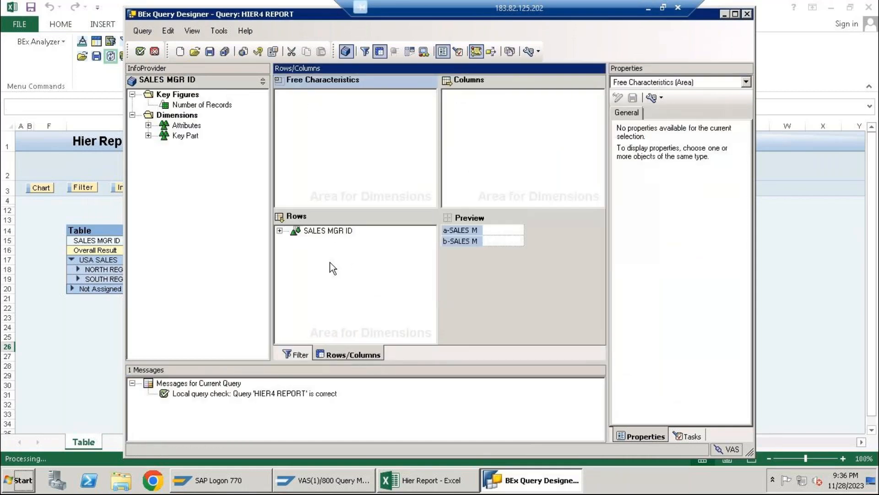
click(383, 232)
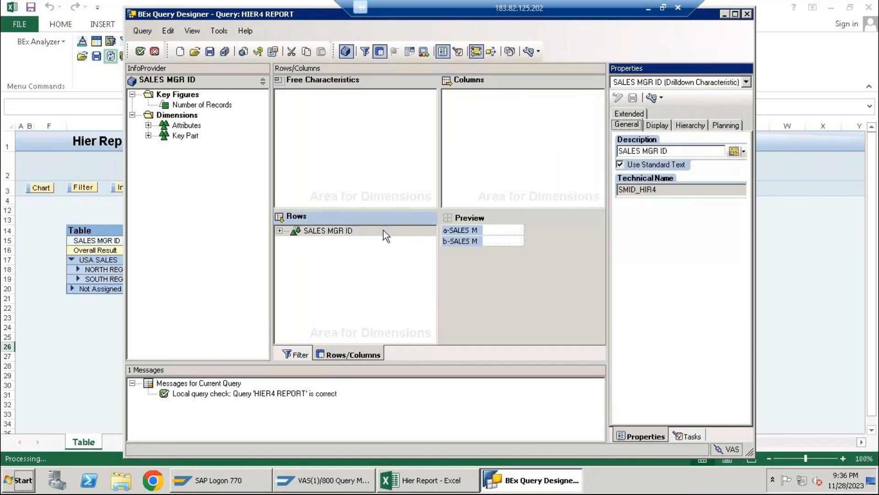
click(695, 126)
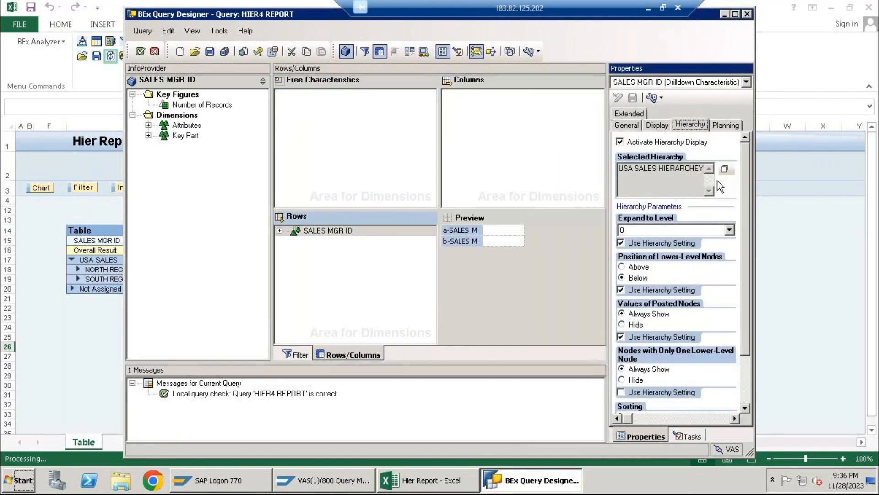
click(724, 169)
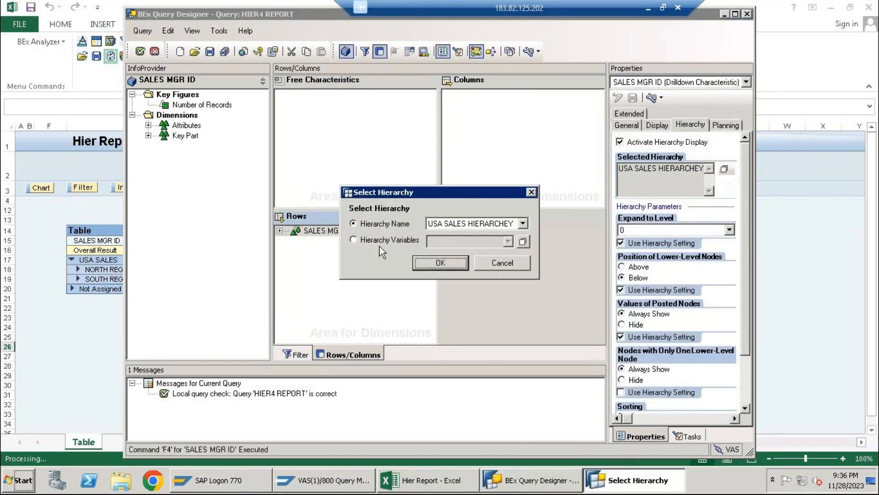
click(354, 239)
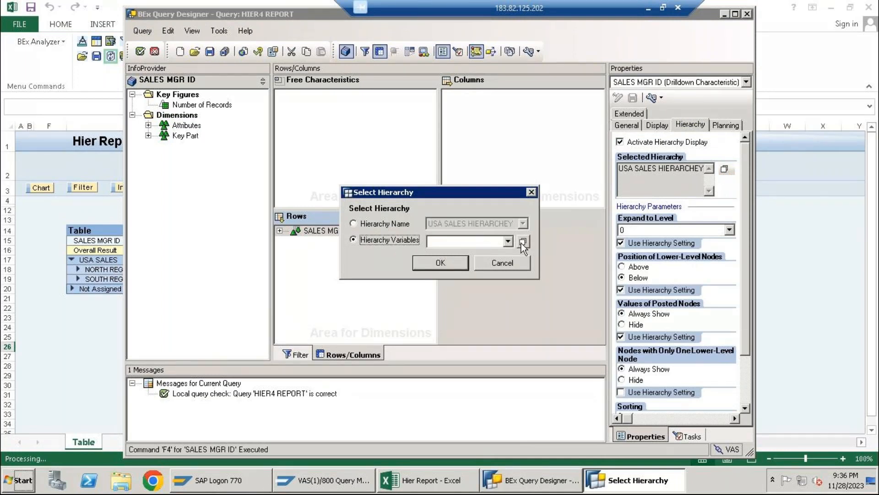
click(509, 241)
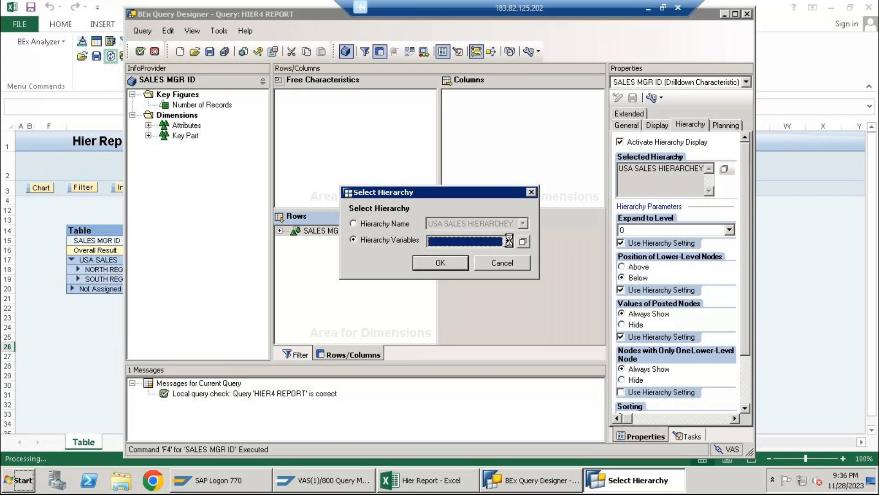
click(522, 242)
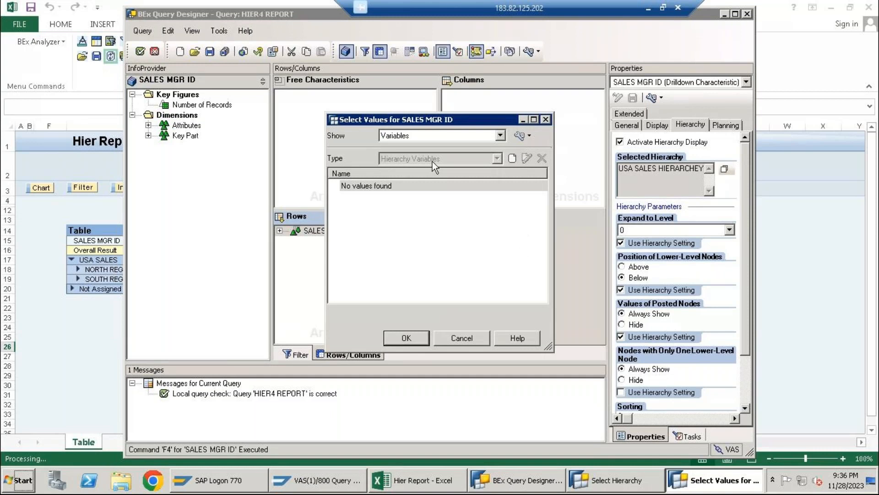
Create the hierarchy variable Hier_Var1, save it and assign it as the selected hierarchy of SALES MGR ID.
click(511, 159)
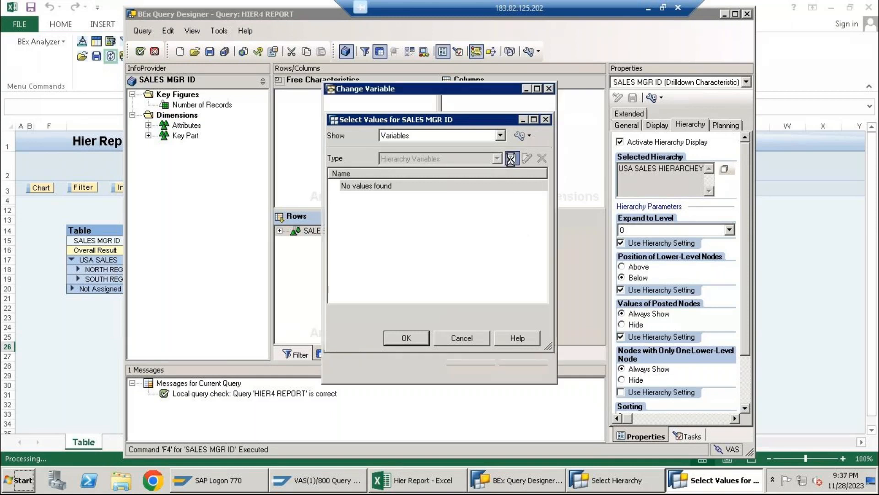
drag(386, 154, 279, 160)
text(H)
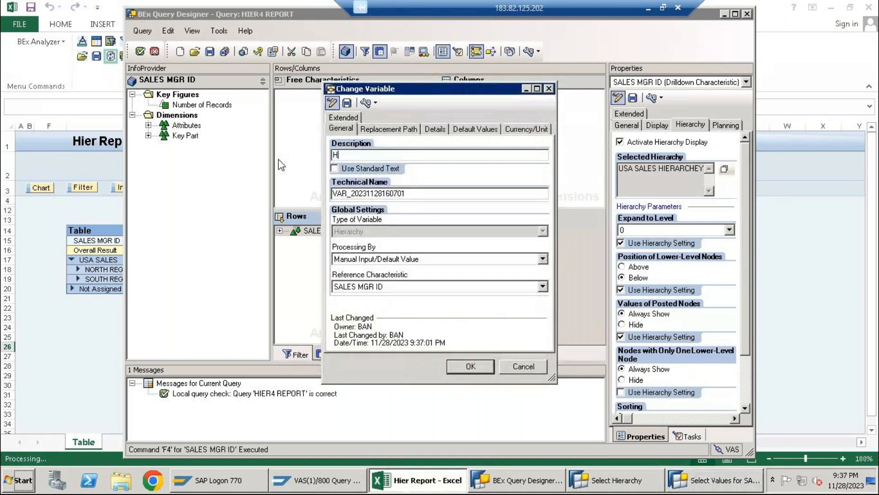
text(ier_Var1)
click(470, 367)
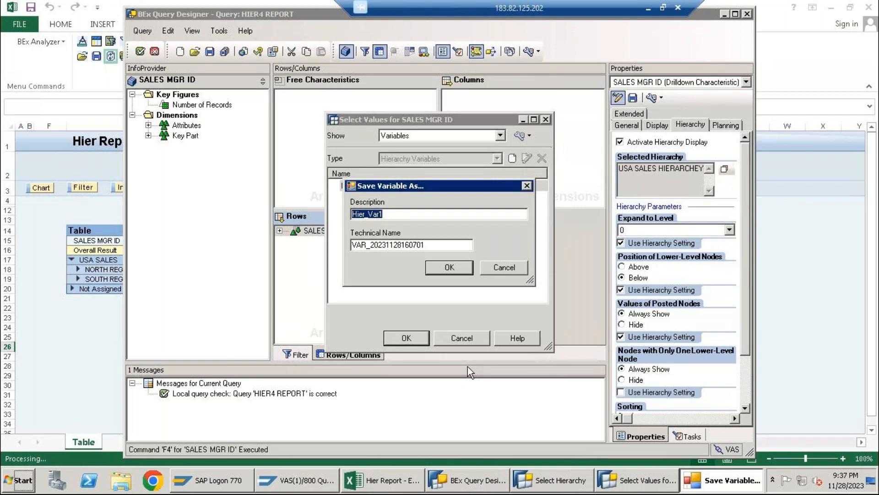
click(452, 267)
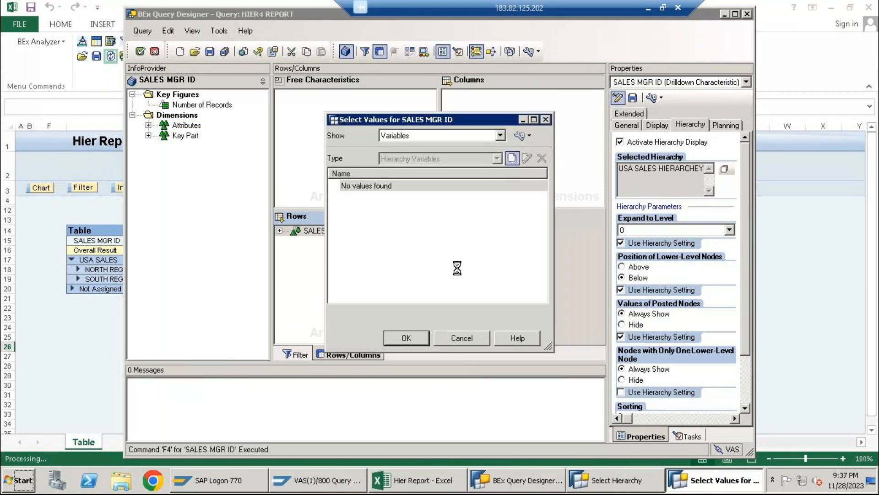
click(421, 337)
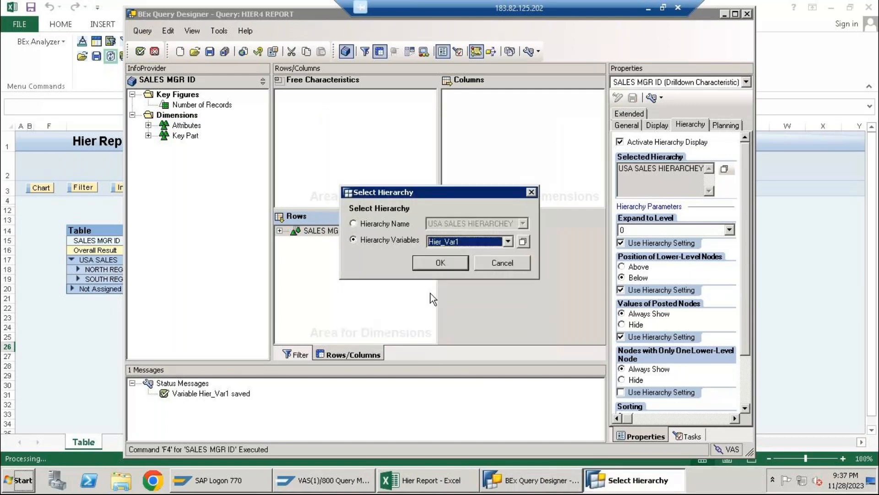
click(440, 262)
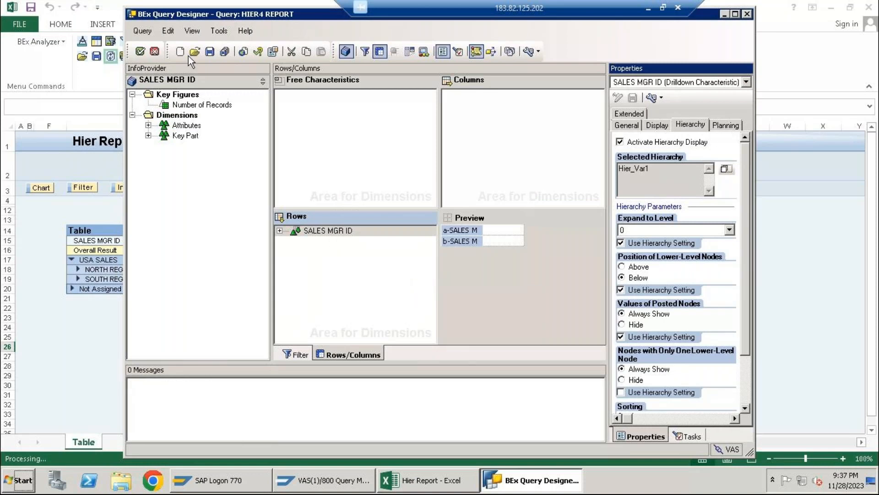
Save HIER4 REPORT, try to execute it on the web, and close the browser page.
click(210, 52)
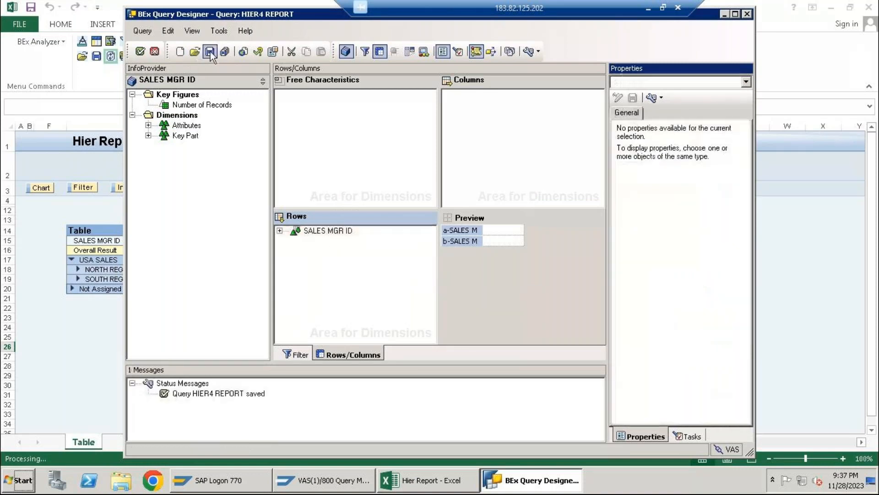
click(243, 52)
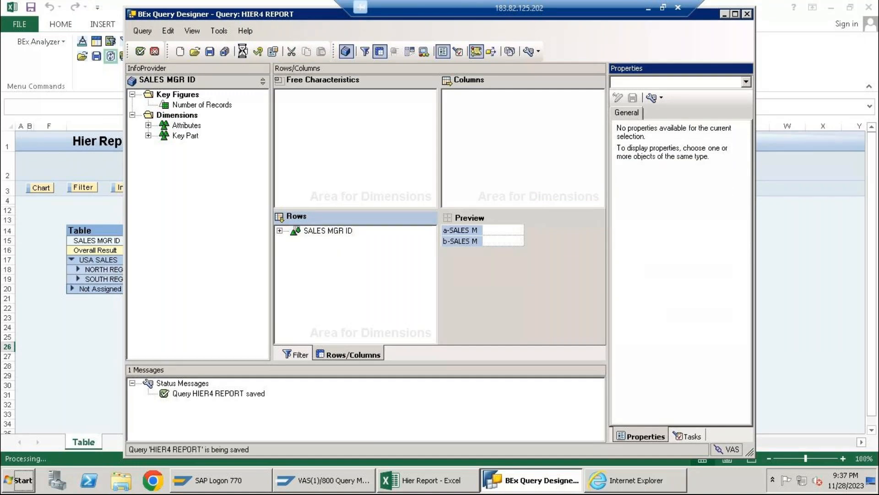
click(640, 484)
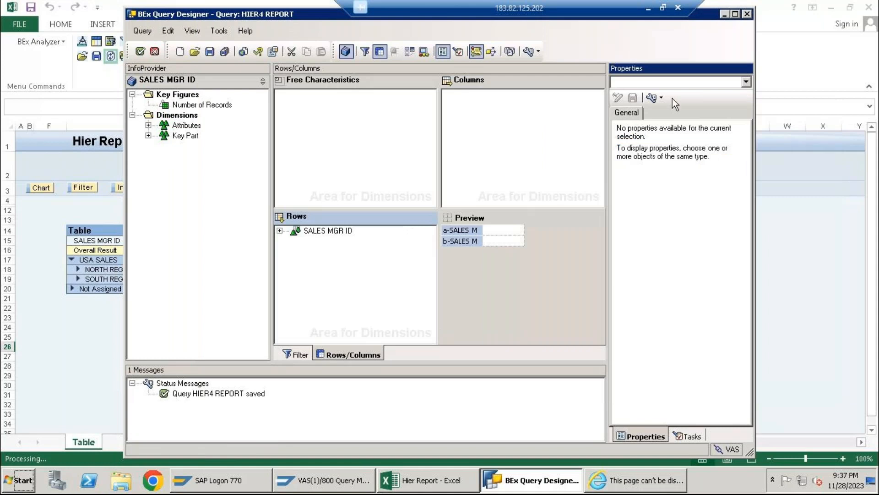
click(646, 481)
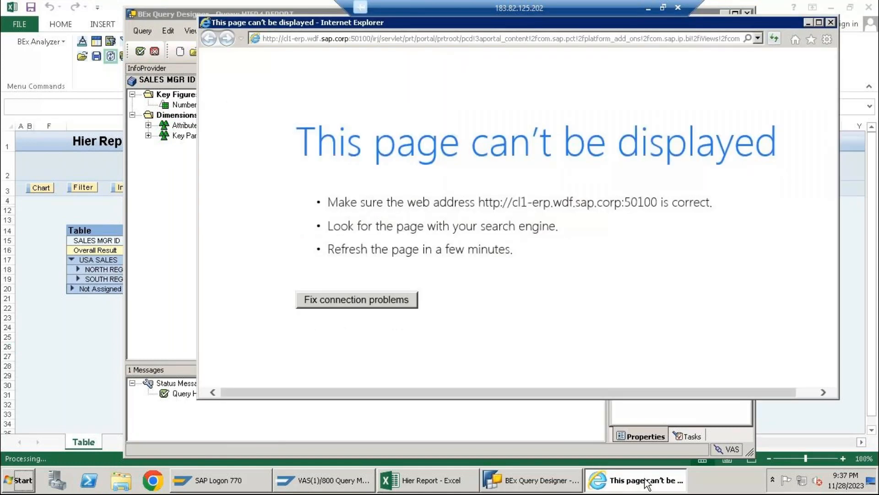
click(832, 22)
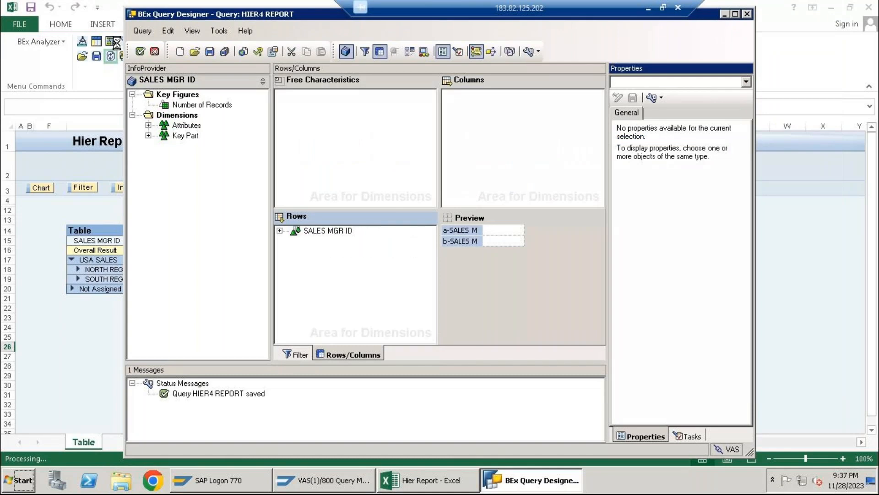
Execute Hier Report again in the SAP Query Monitor, then return to BEx Query Designer.
click(334, 481)
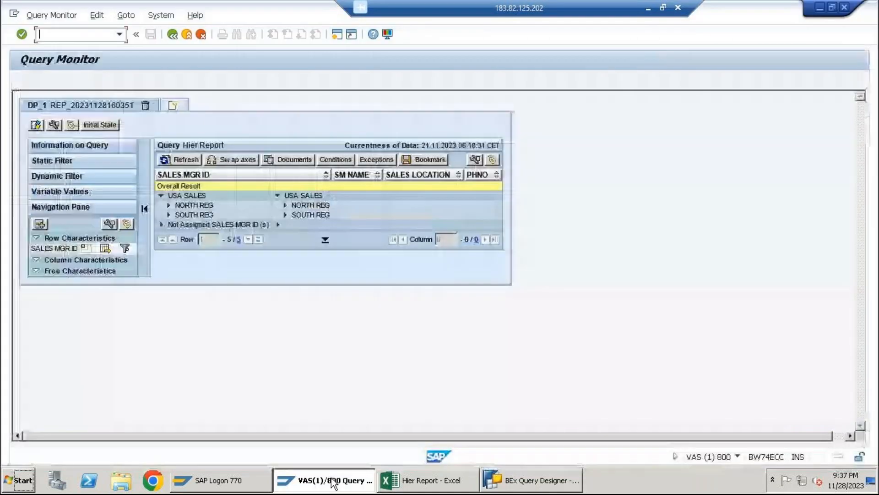
click(172, 35)
click(43, 82)
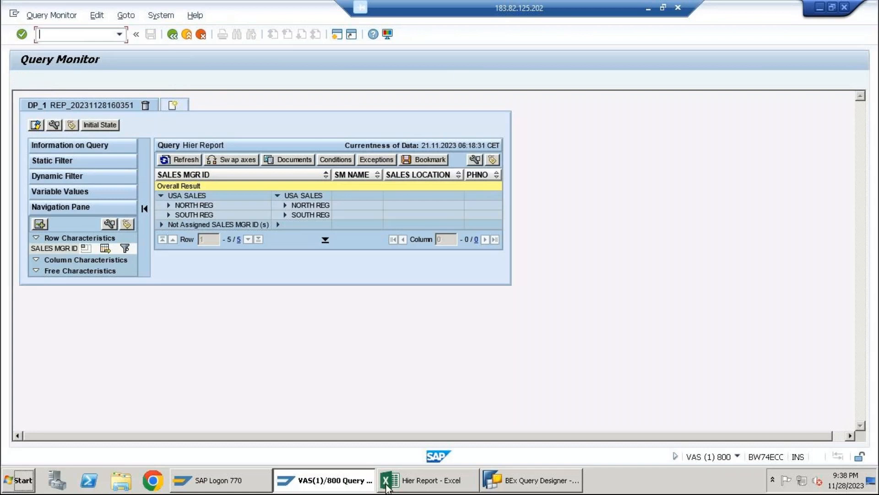
click(513, 482)
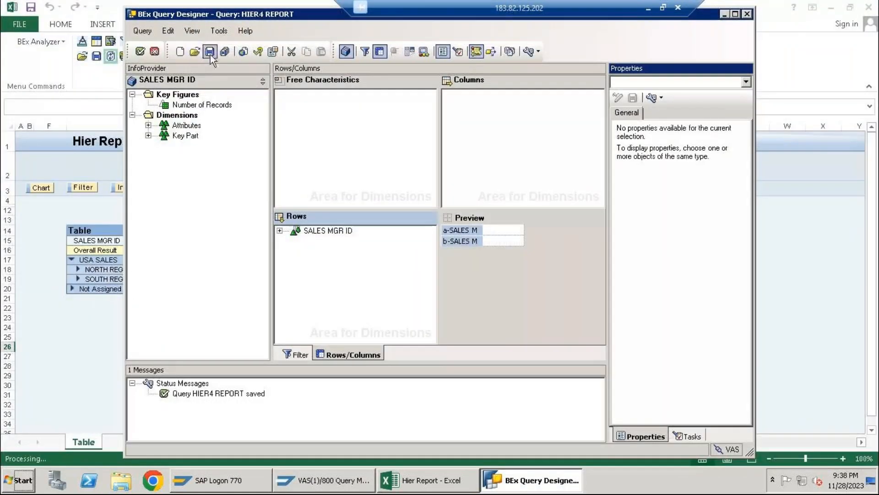
Check that Hier_Var1 is the selected hierarchy of SALES MGR ID and save HIER4 REPORT again.
click(211, 54)
click(211, 54)
click(347, 231)
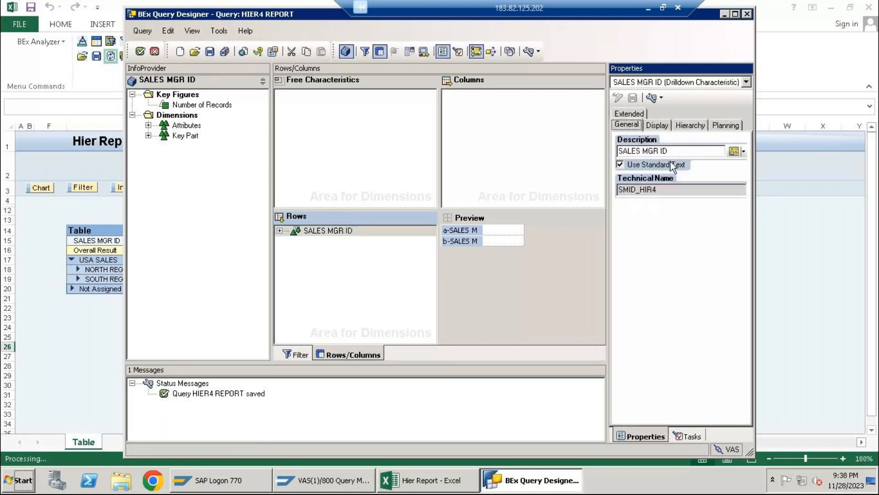
click(681, 130)
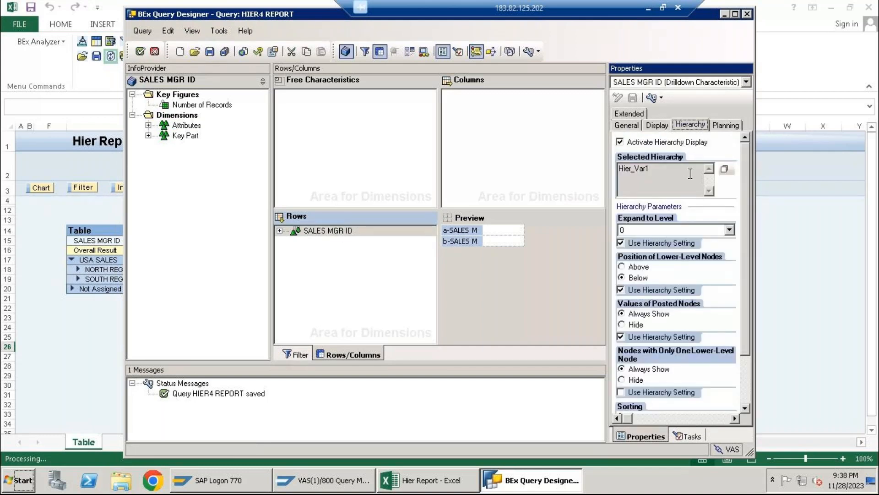
click(210, 52)
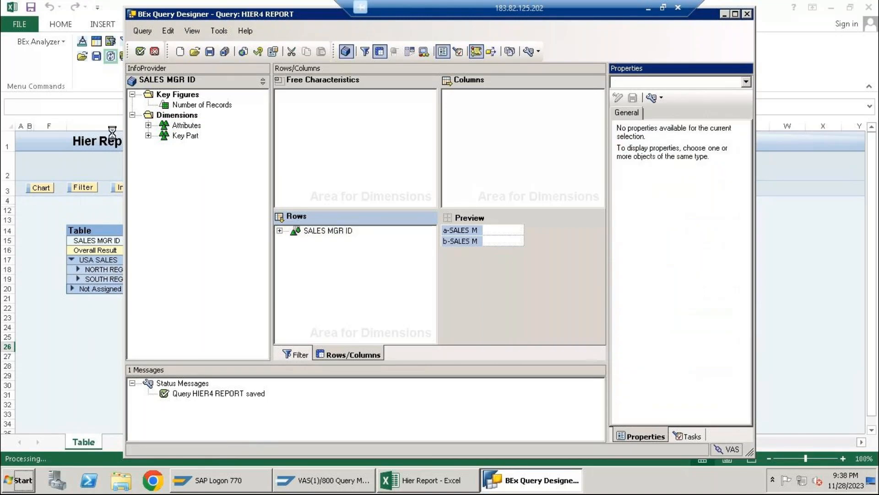
Switch to the SAP Query Monitor and execute Hier Report once more.
click(347, 482)
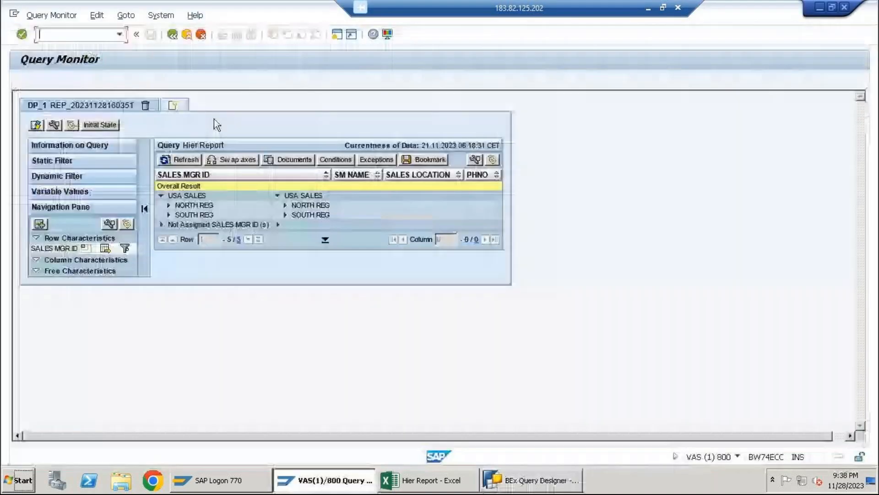
click(175, 34)
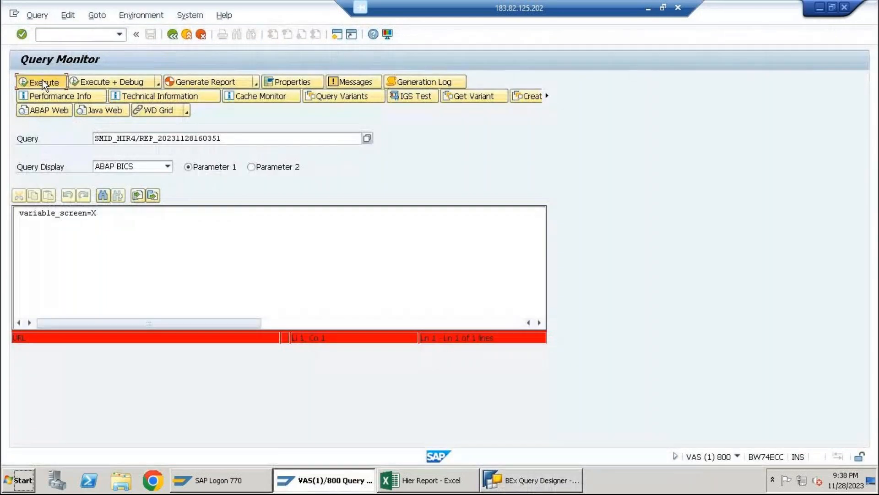
click(42, 81)
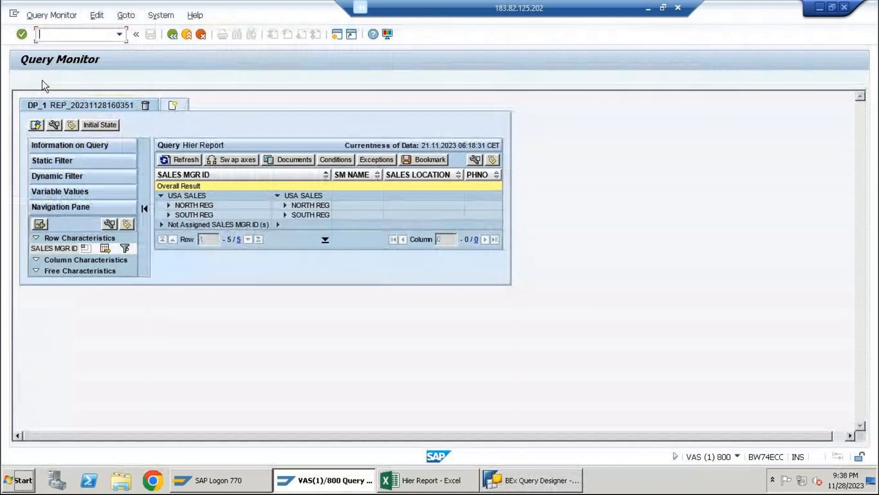
click(433, 480)
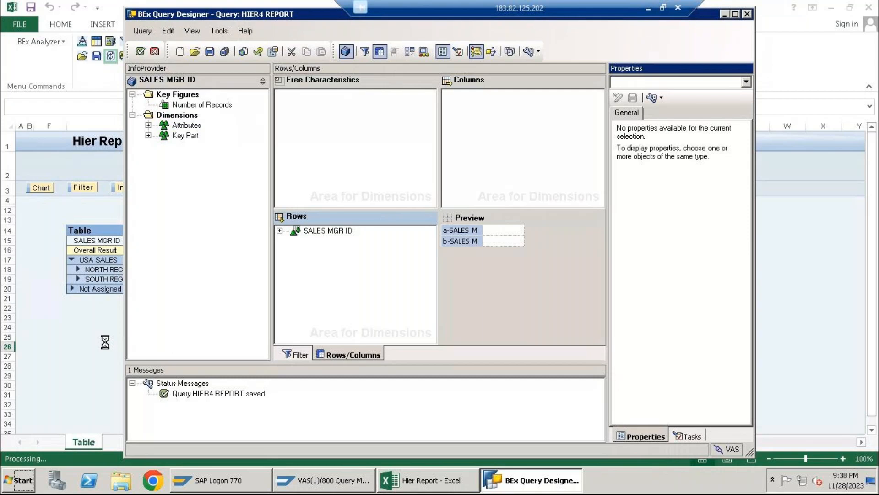
click(724, 14)
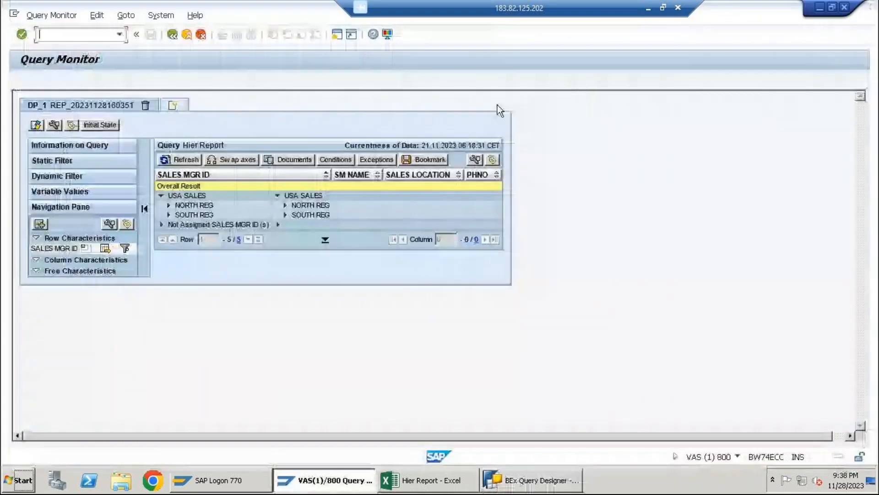
click(419, 485)
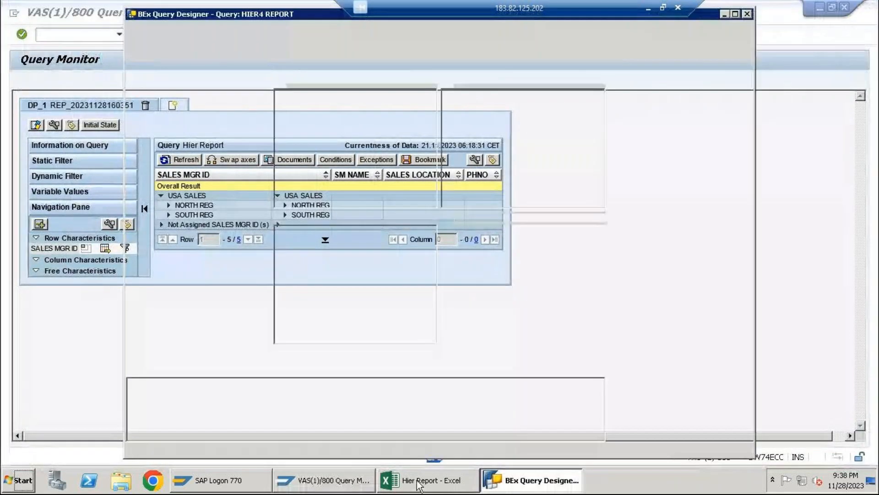
click(514, 482)
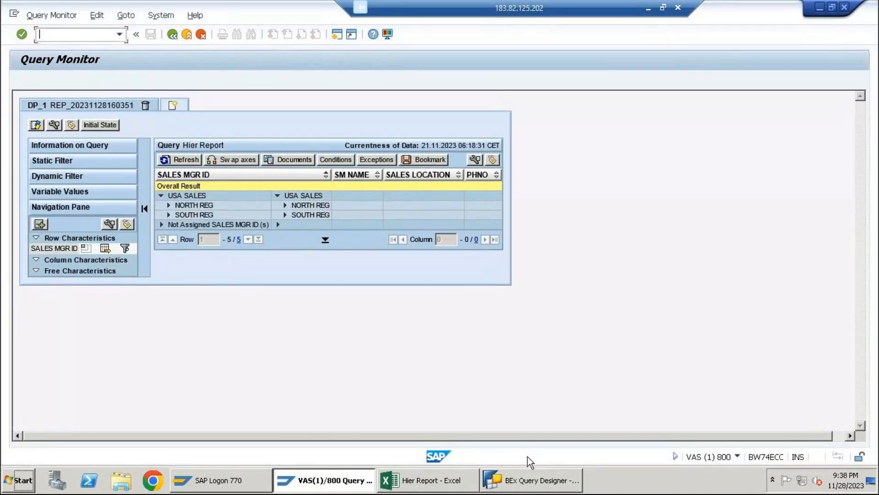
Return to the Query Monitor's initial screen, choose HIER4 REPORT as the query and execute it.
click(173, 34)
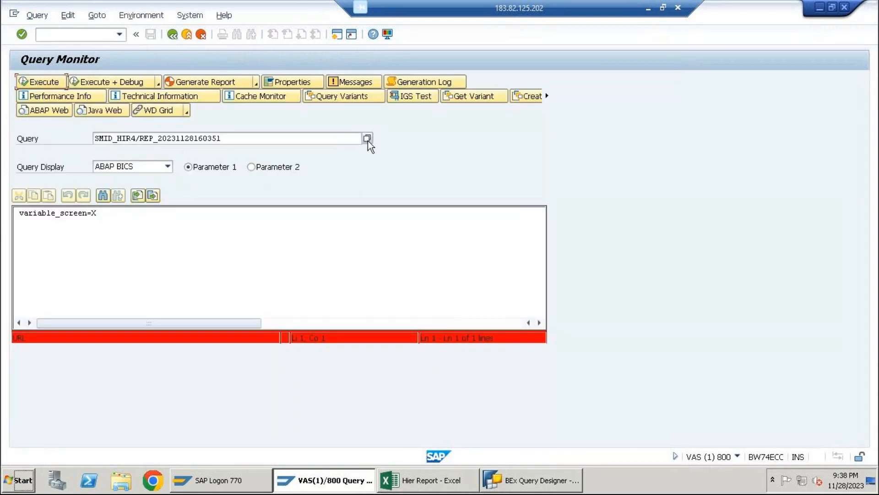
click(367, 139)
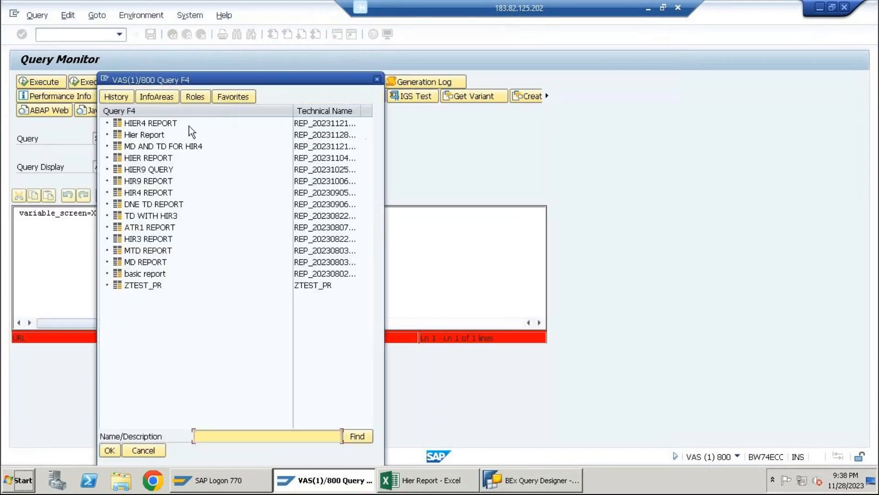
double_click(161, 123)
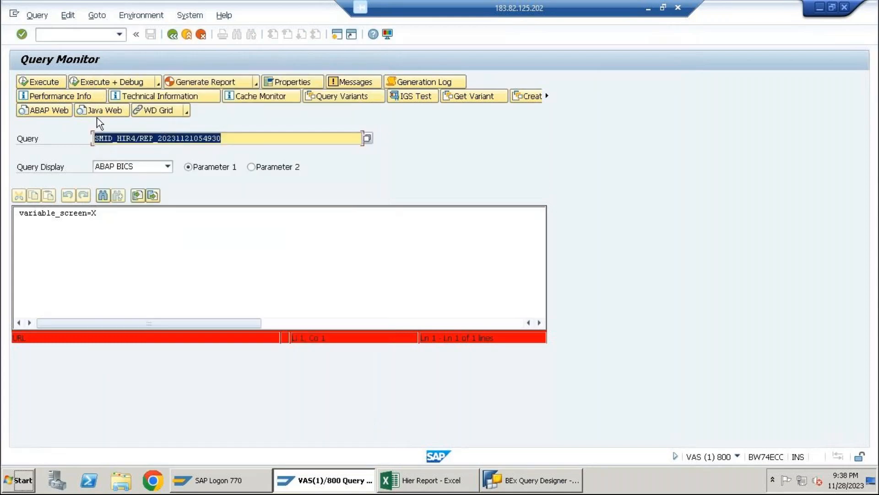
click(50, 81)
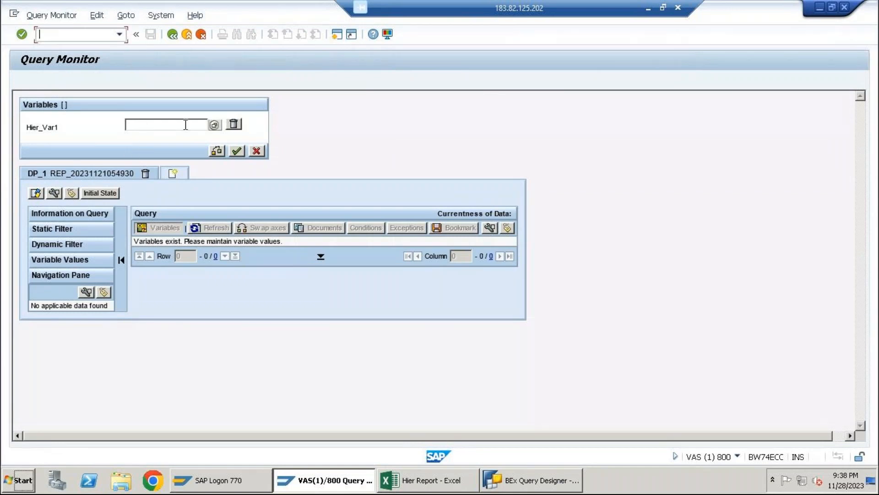
Choose USA SALES HIERARCHEY as the value of Hier_Var1 and run the query with it.
click(214, 126)
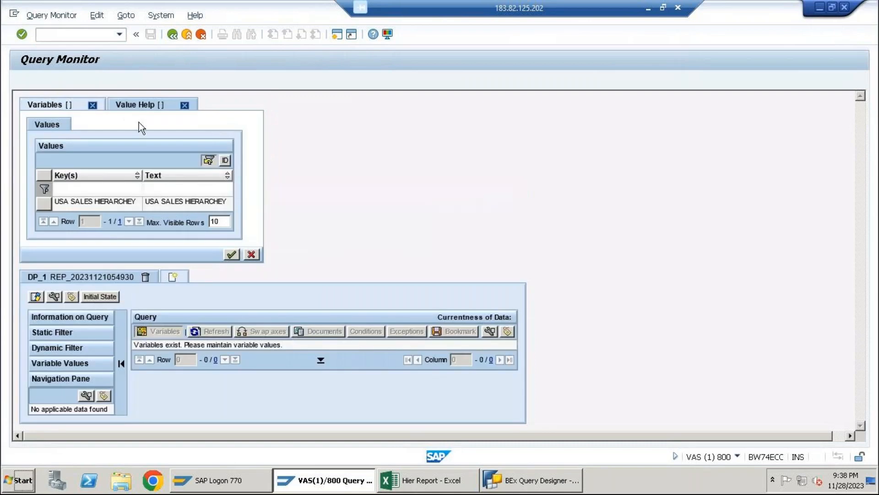
click(44, 202)
click(232, 256)
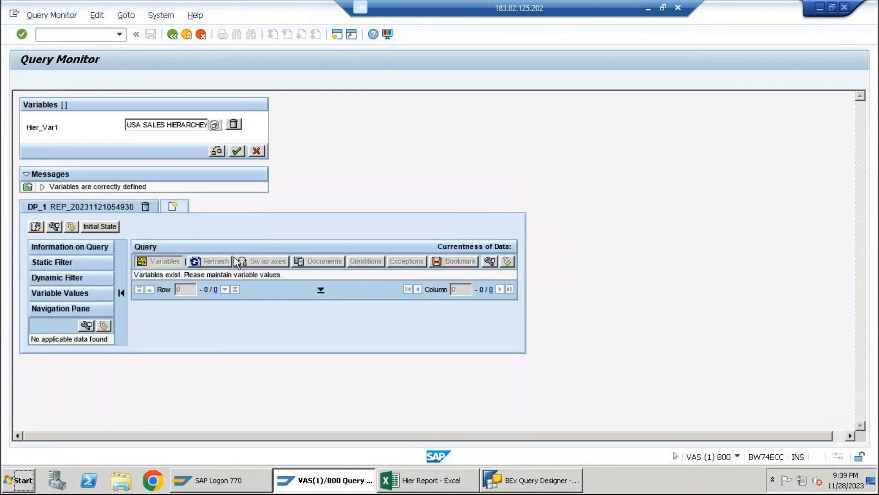
click(236, 152)
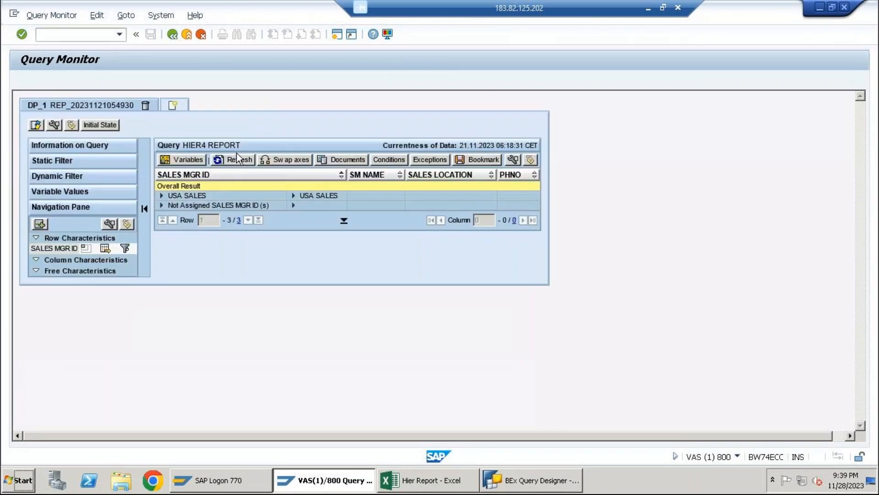
Expand the USA SALES, NORTH REG and SOUTH REG nodes in the query result.
click(161, 196)
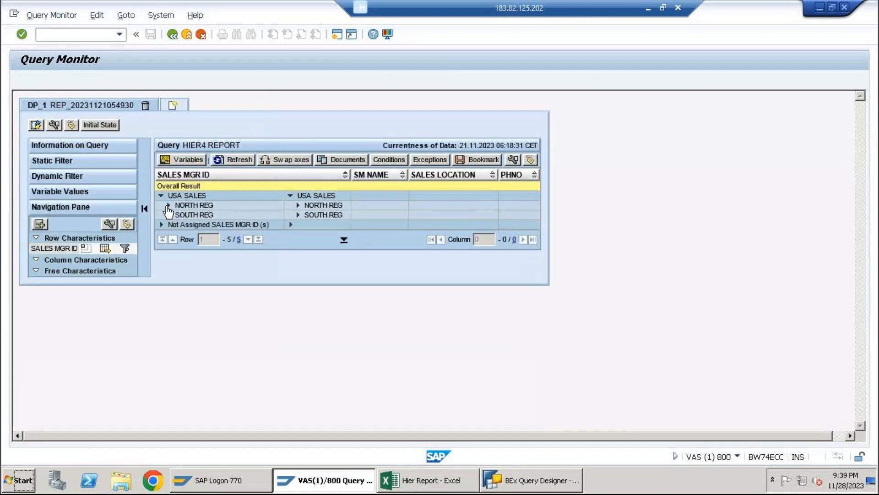
click(168, 205)
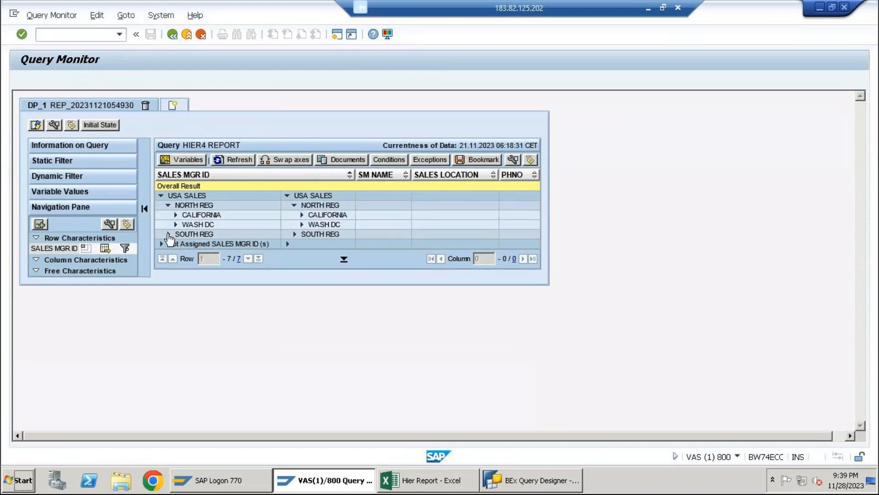
click(160, 243)
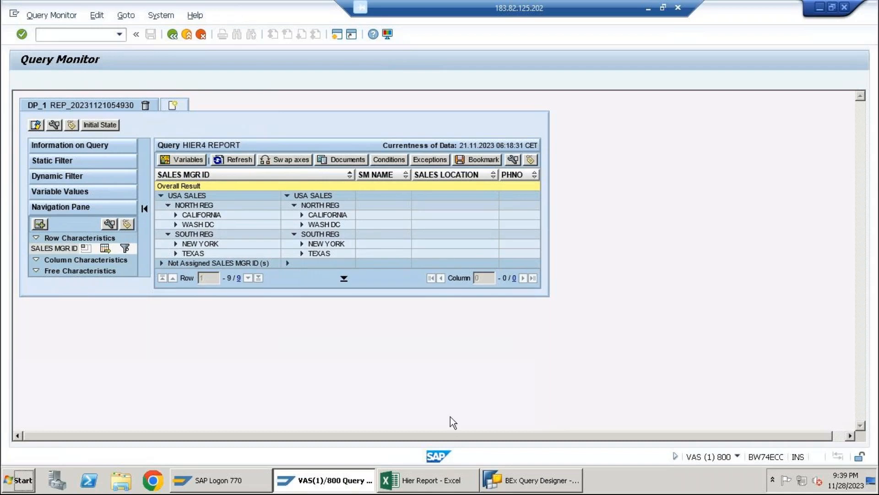
In BEx Query Designer, switch the hierarchy selection of SALES MGR ID to Hierarchy Name without choosing a hierarchy, clearing Hier_Var1.
click(541, 480)
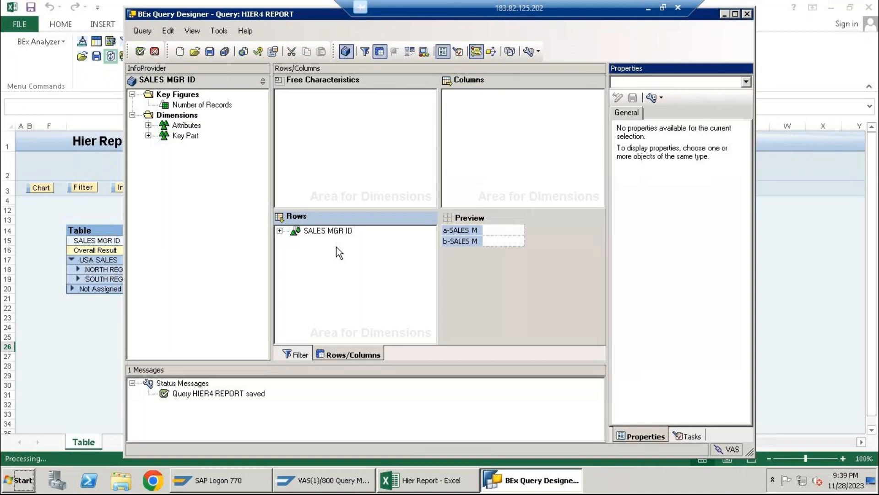
click(332, 232)
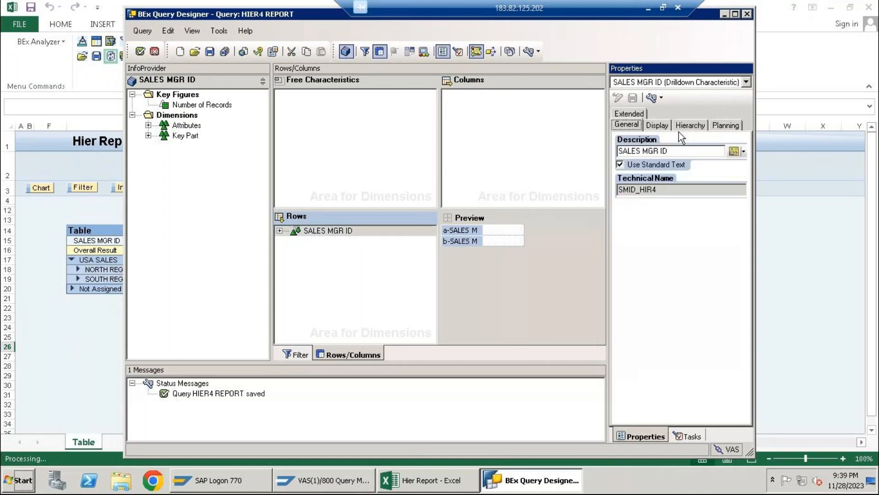
click(690, 125)
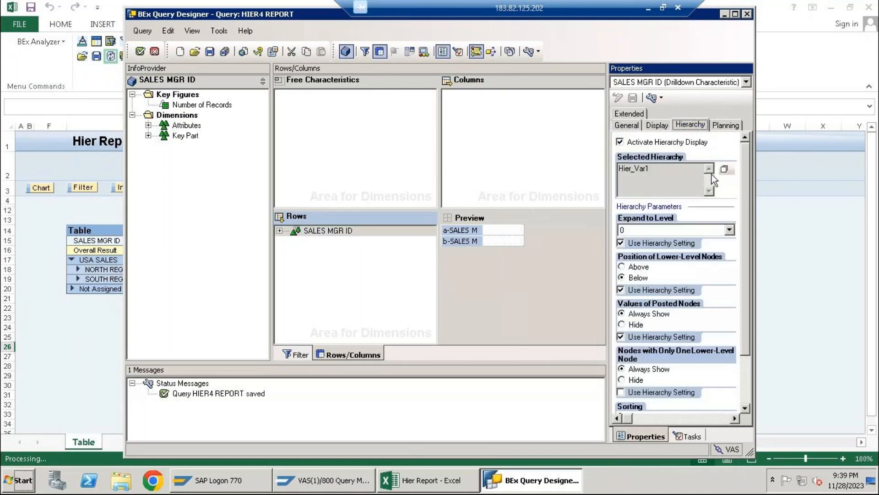
click(725, 169)
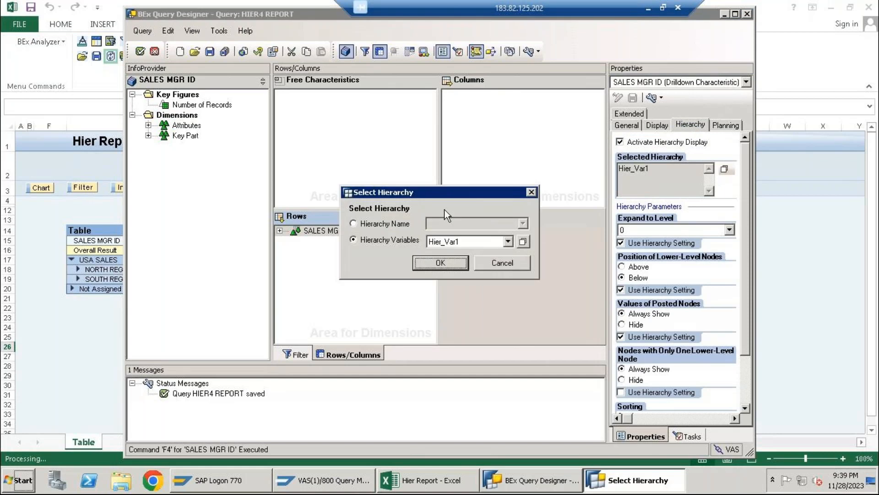
click(372, 224)
click(441, 263)
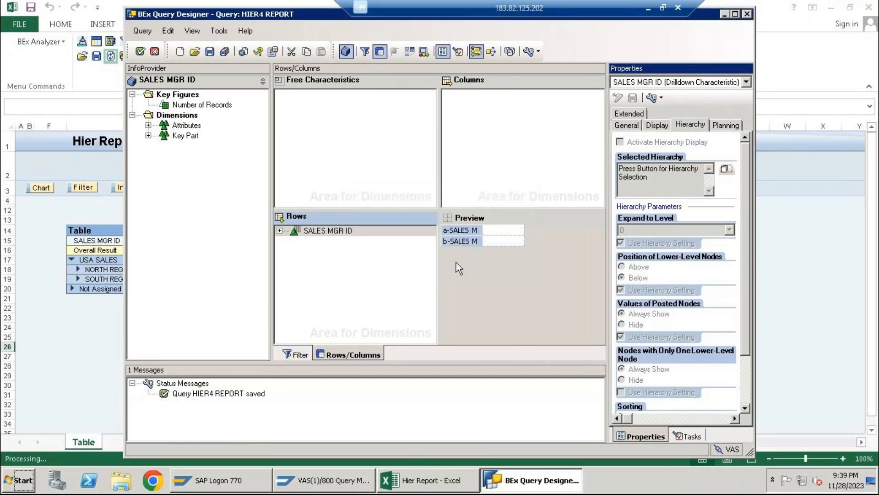
Expand SALES MGR ID in the rows, then open the value restriction for SALES MGR ID in the filter's default values.
click(345, 274)
click(280, 230)
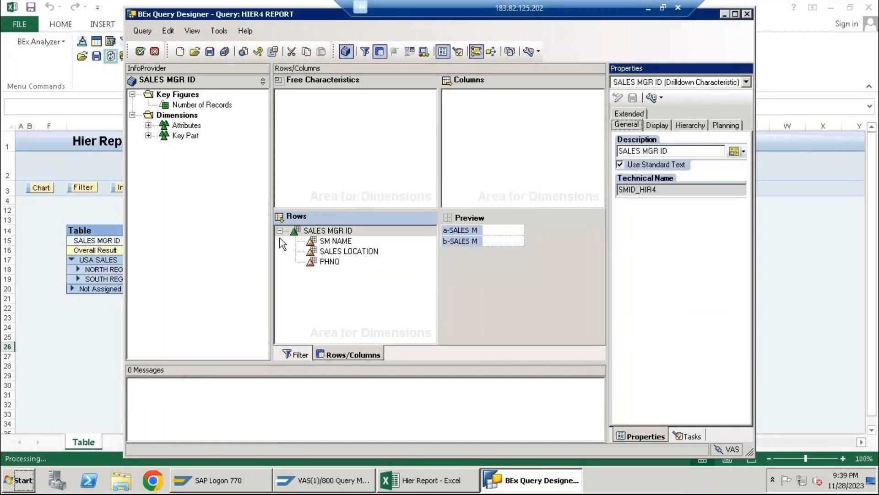
click(298, 354)
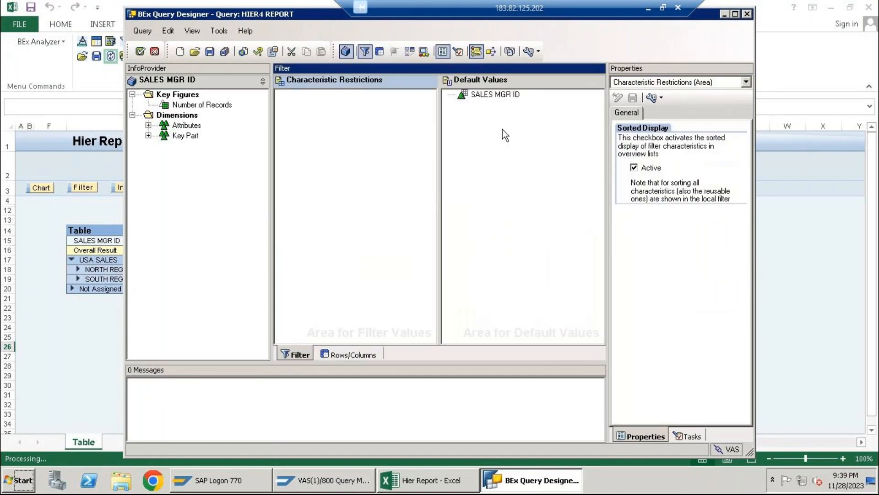
click(501, 94)
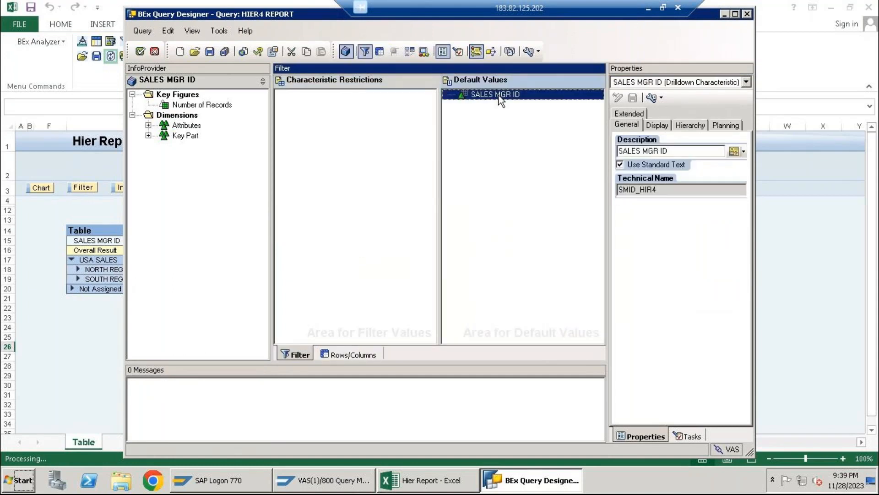
right_click(499, 97)
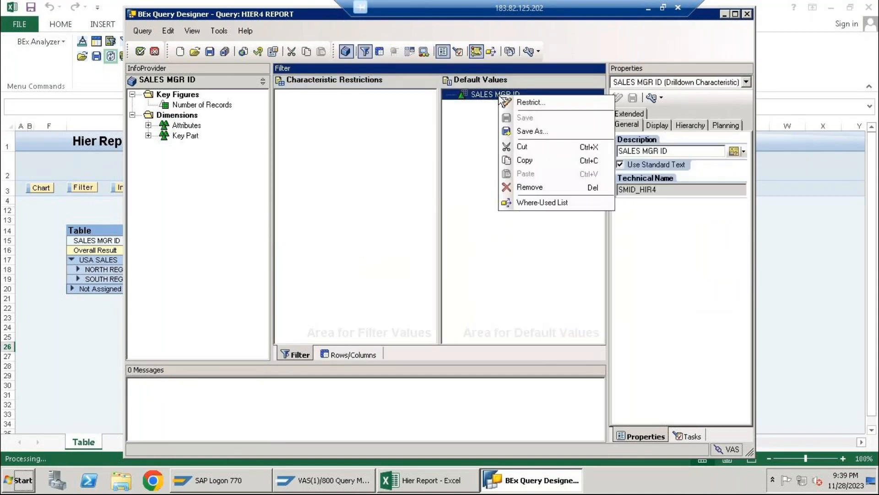
click(540, 103)
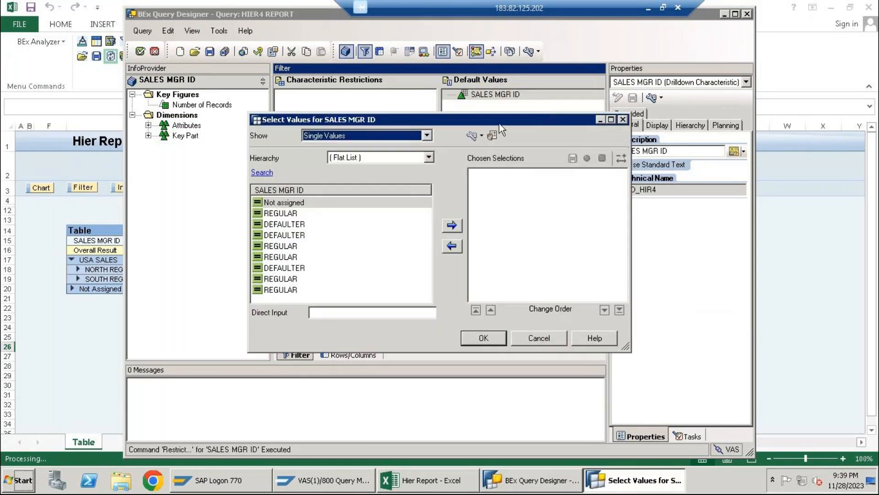
Show variables of type Hierarchy Node Variables for SALES MGR ID and start a new variable.
click(427, 137)
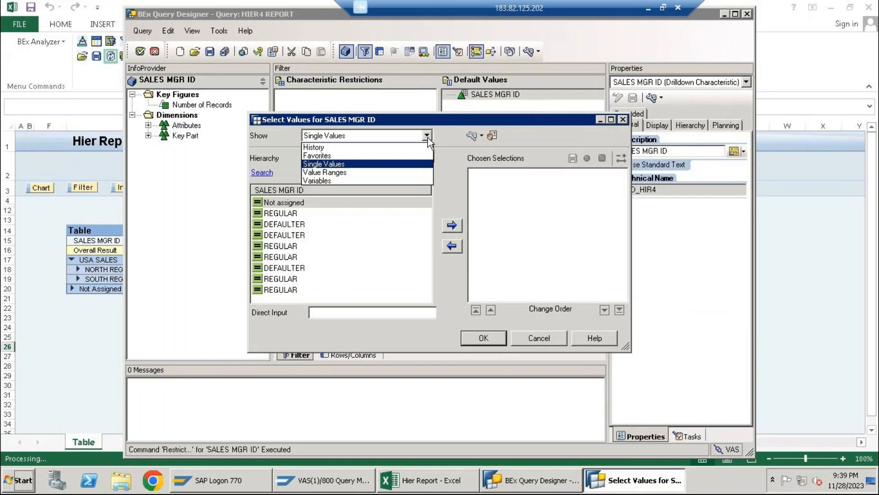
click(323, 181)
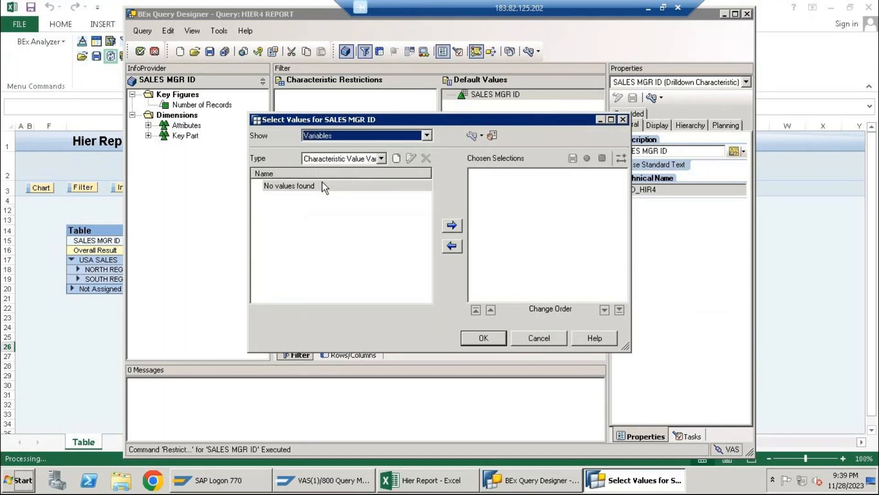
click(381, 160)
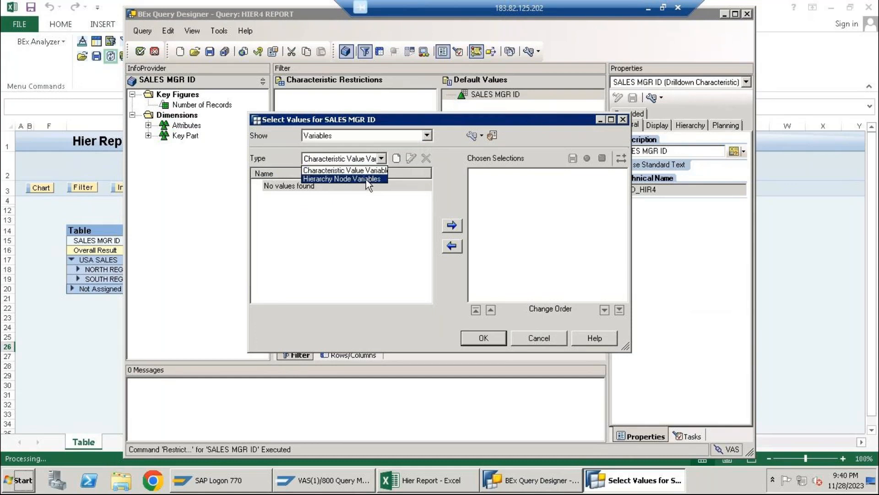
click(366, 179)
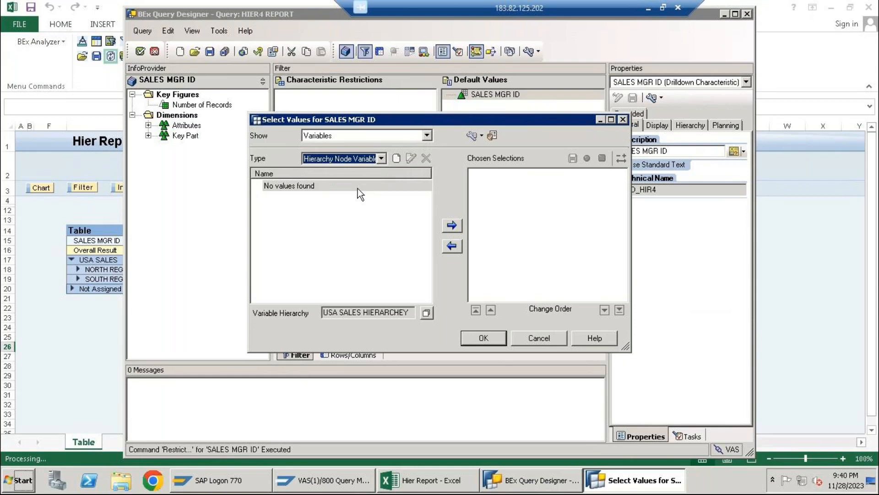
click(396, 158)
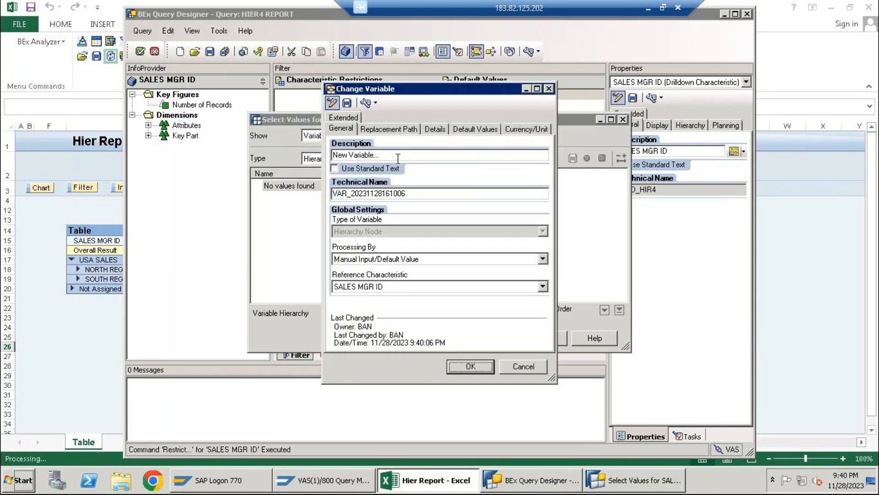
Describe the new hierarchy node variable on SALES MGR ID as Hier_node, save it and accept its settings.
drag(380, 155, 323, 150)
text(Hier_node)
click(347, 103)
click(450, 268)
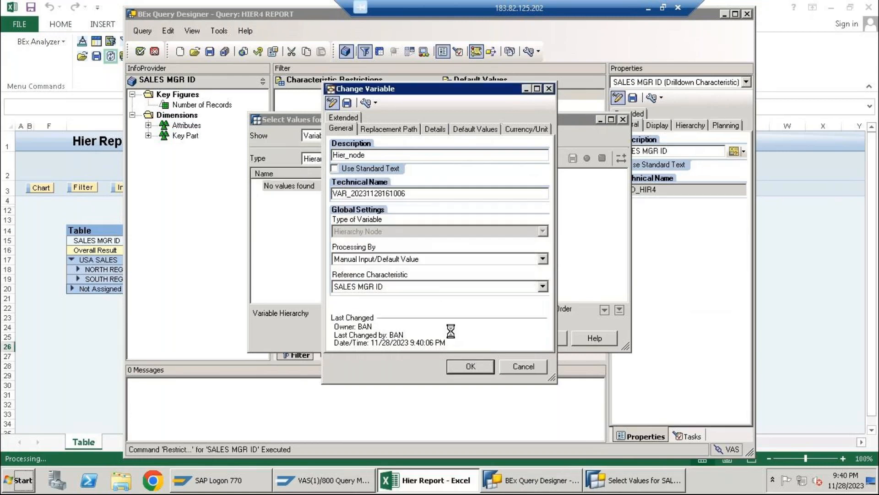
click(468, 366)
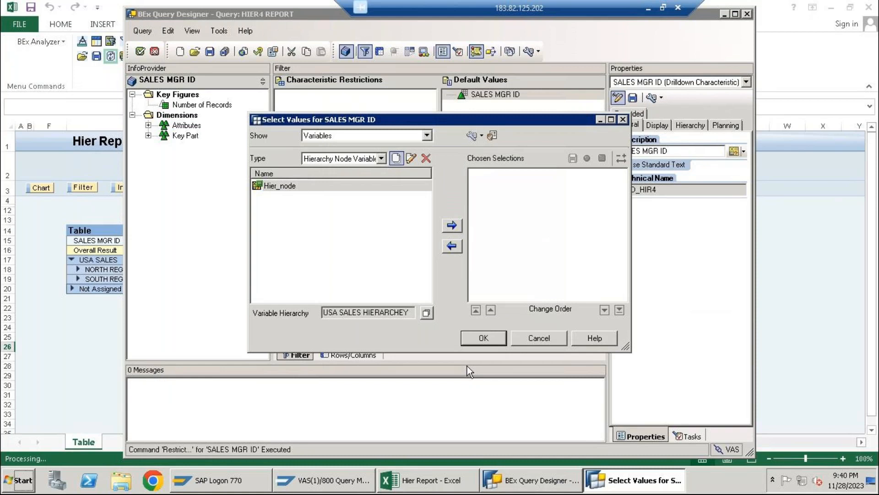
Restrict the default values of SALES MGR ID with Hier_node on USA SALES HIERARCHEY and save the query.
click(455, 229)
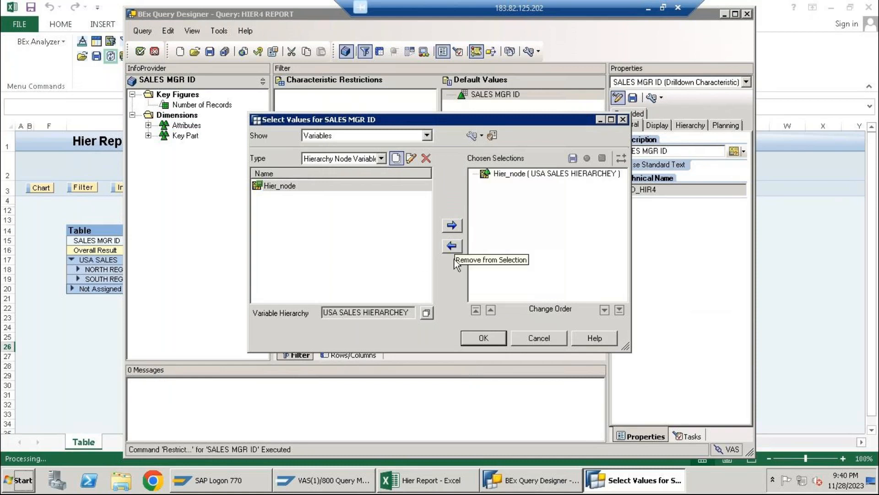
click(481, 338)
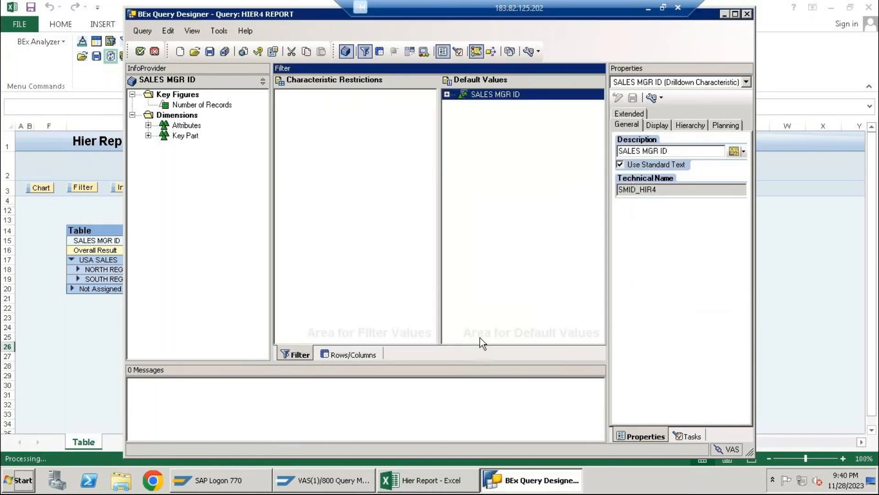
click(447, 94)
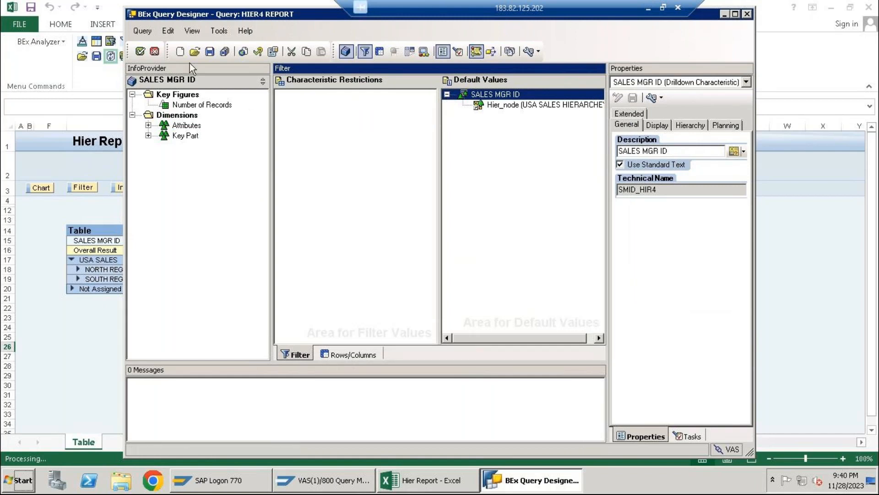
click(210, 51)
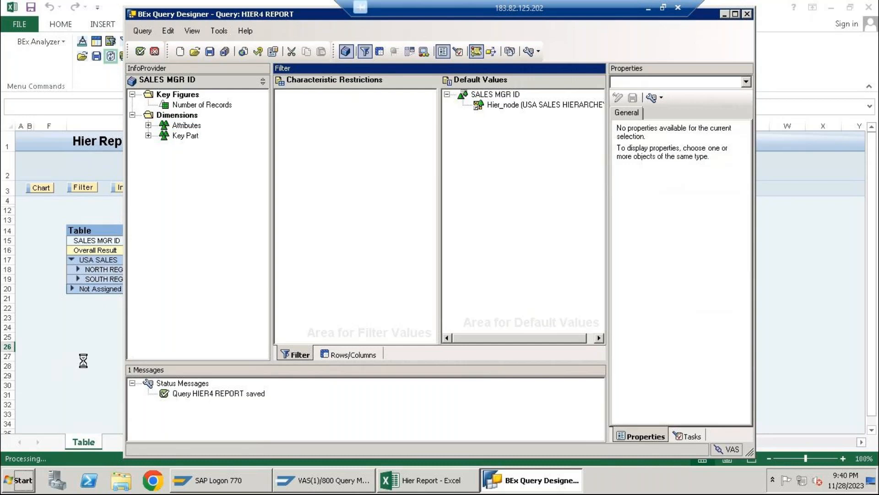
click(353, 356)
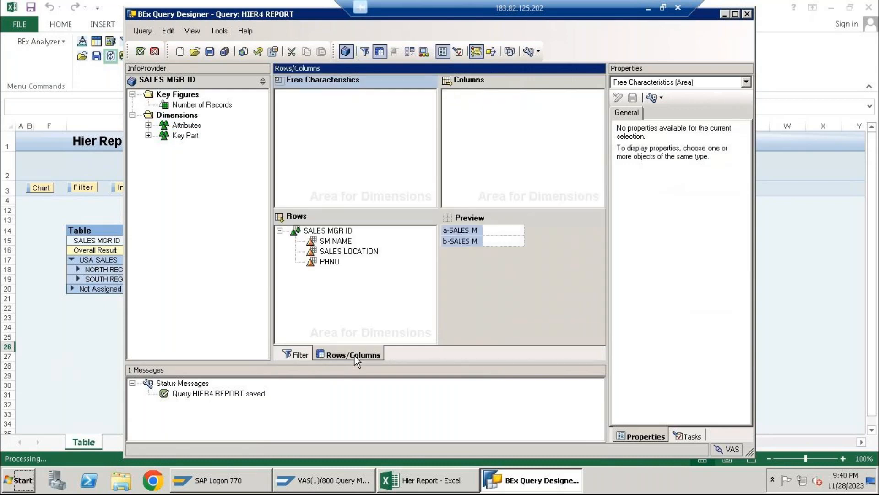
click(299, 355)
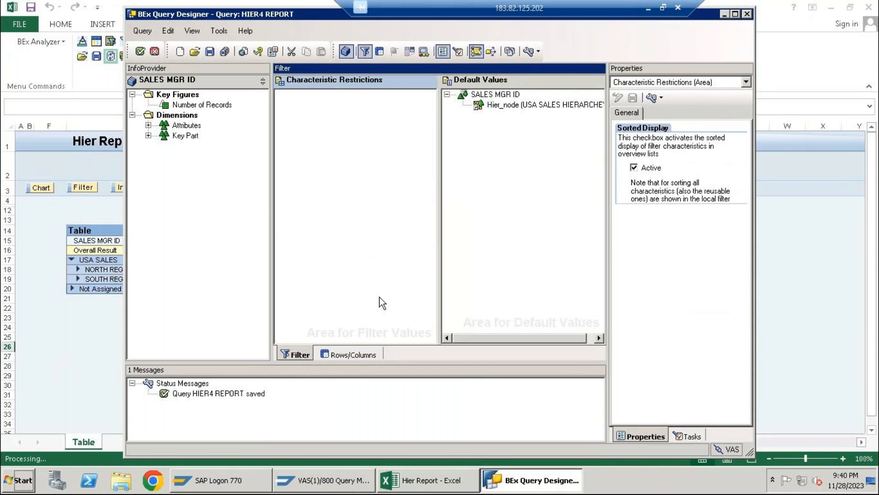
Switch to SAP Query Monitor, leave the old result and execute HIER4 REPORT again.
click(344, 488)
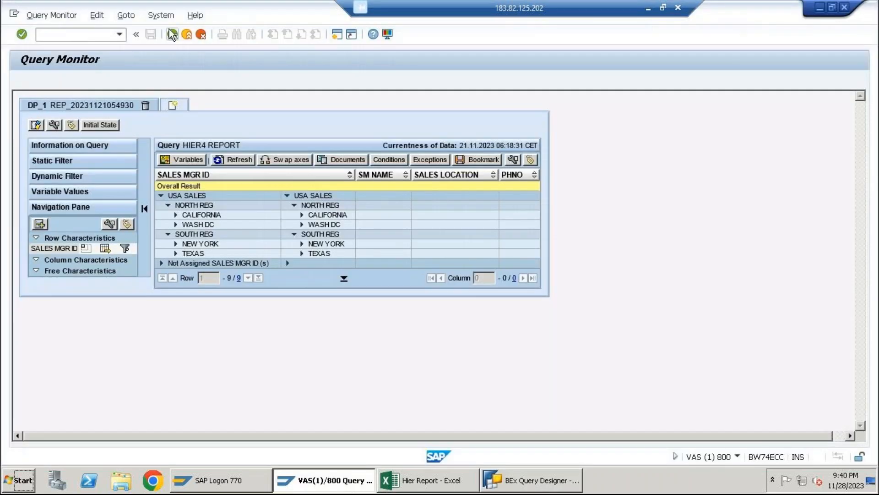
click(172, 35)
click(41, 82)
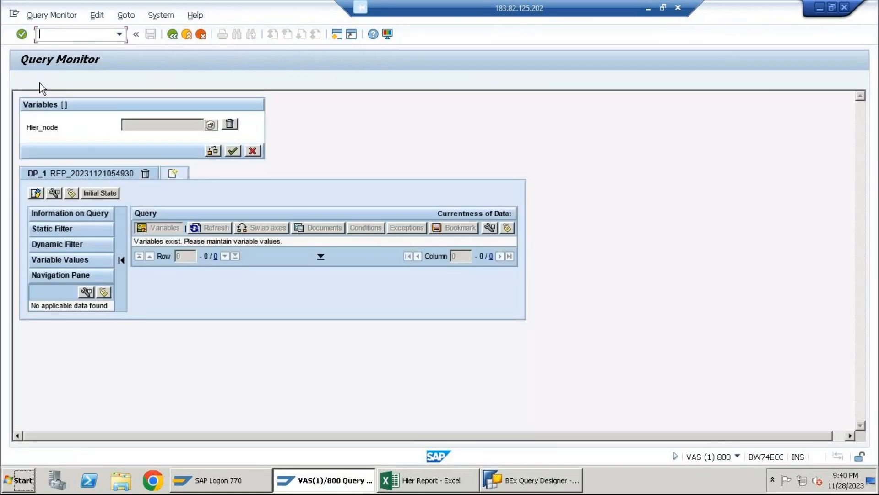
Choose CALIFORNIA under NORTH REG as the Hier_node value and run the report with it.
click(211, 126)
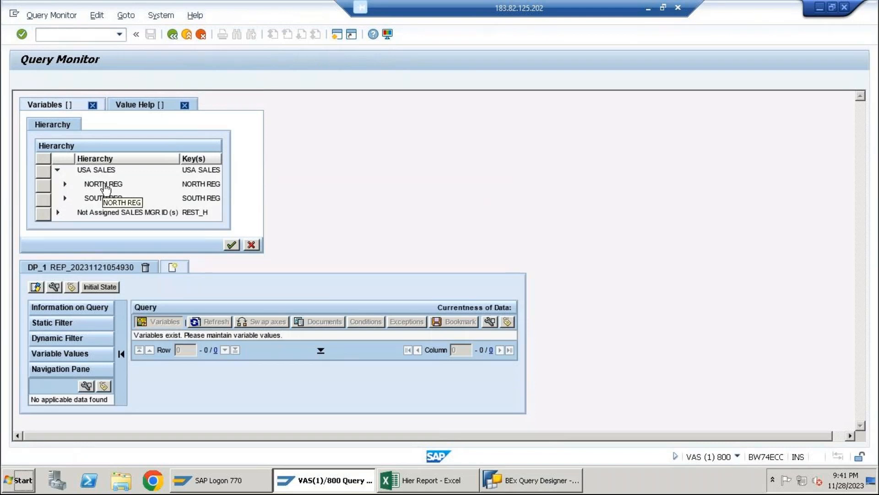
click(65, 185)
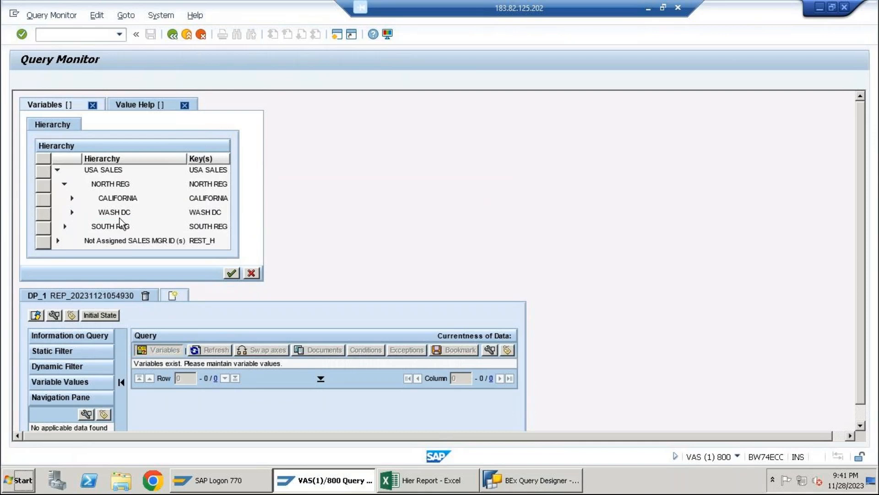
click(44, 200)
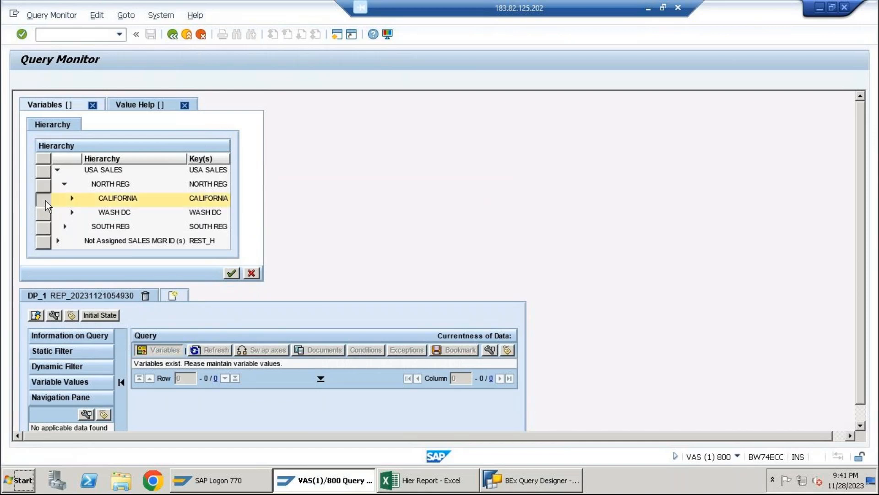
click(232, 273)
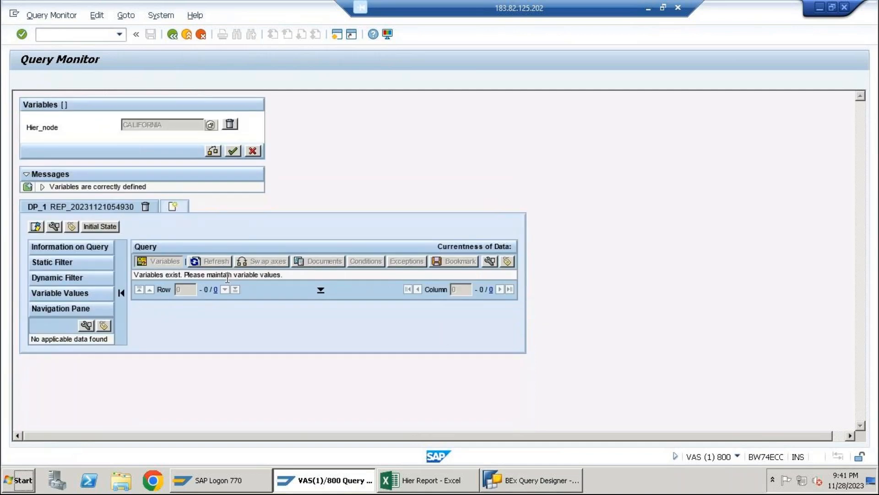
click(233, 153)
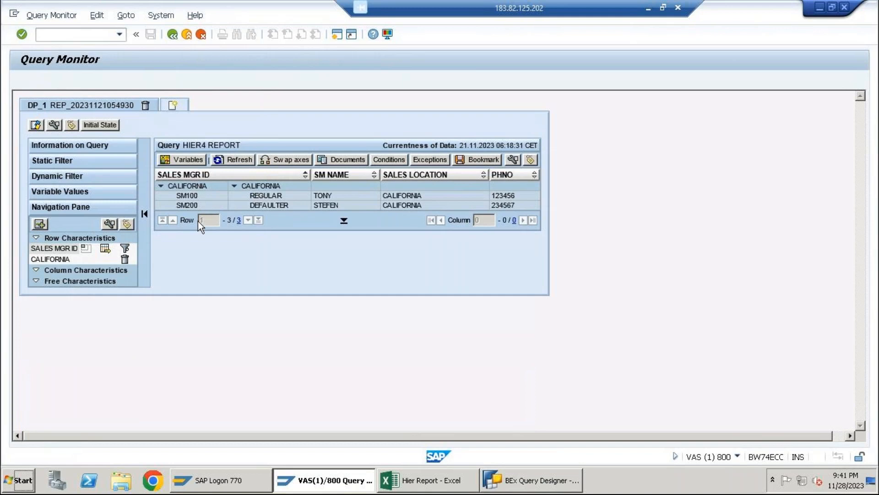
Try to reopen the variable entry from the result, then restart Query Monitor with /nrsrt and execute the query.
click(197, 160)
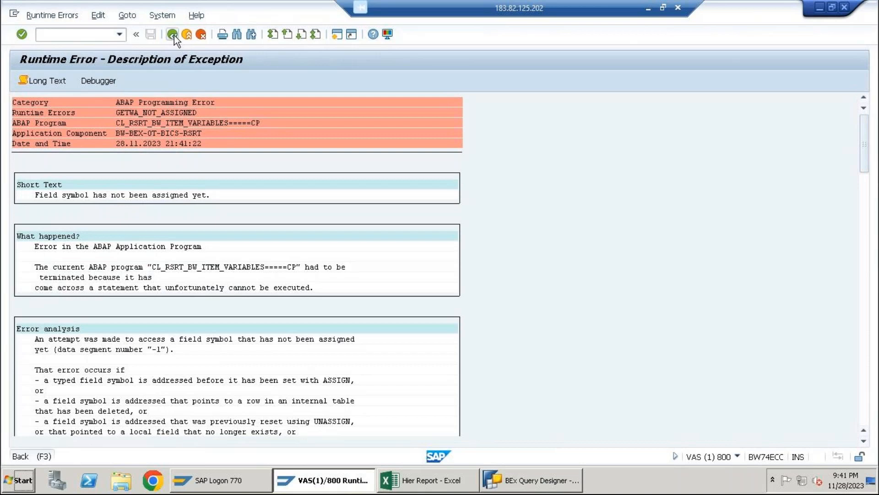
click(173, 34)
click(119, 34)
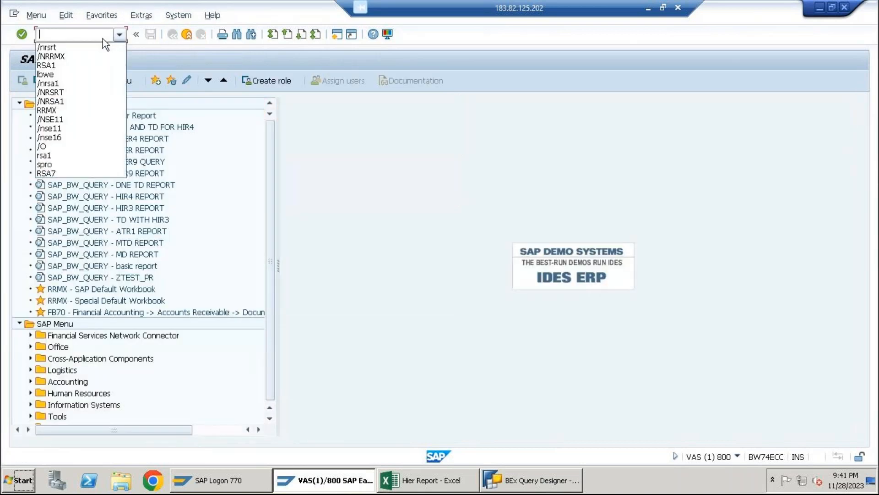
click(56, 47)
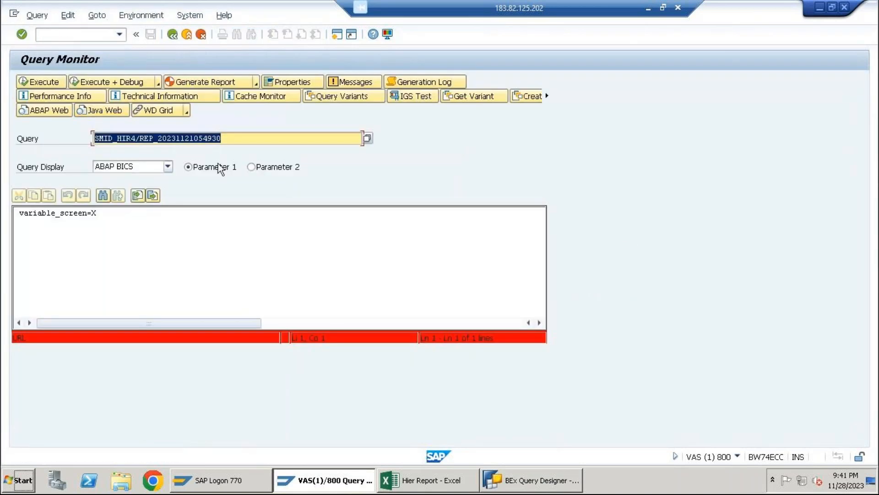
click(44, 82)
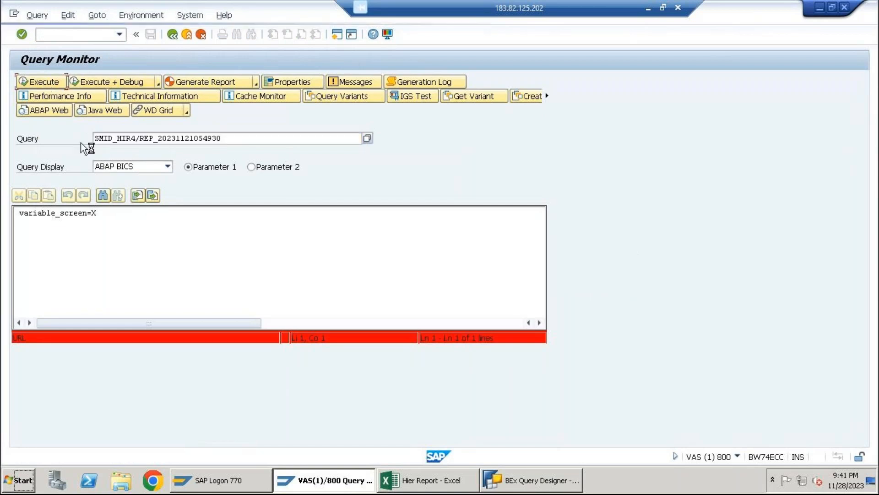
Choose SOUTH REG under USA SALES as the Hier_node value and run the report with it.
click(210, 126)
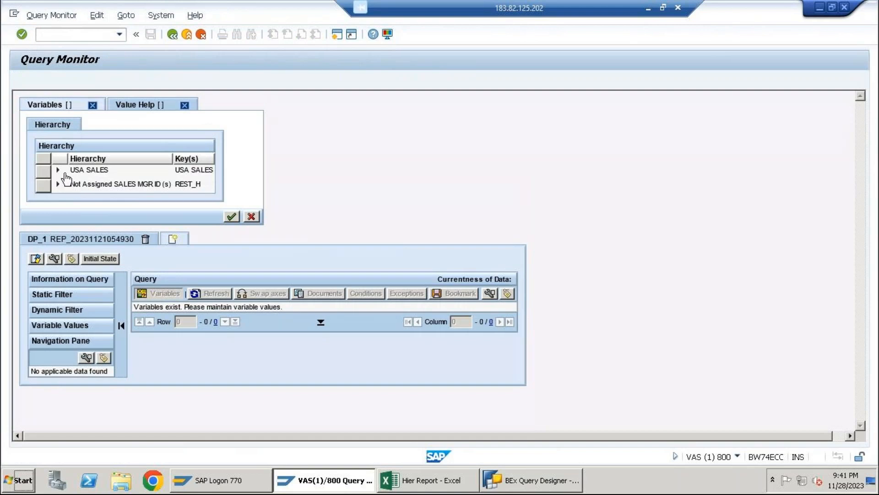
click(58, 169)
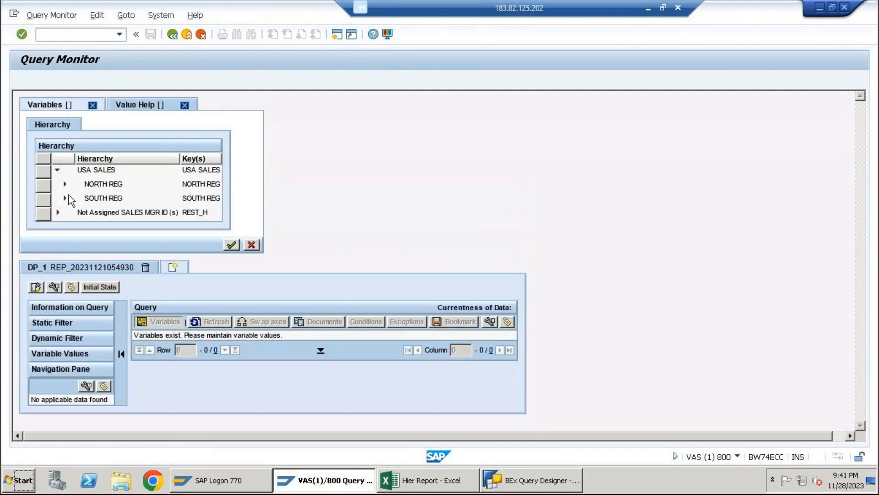
click(45, 201)
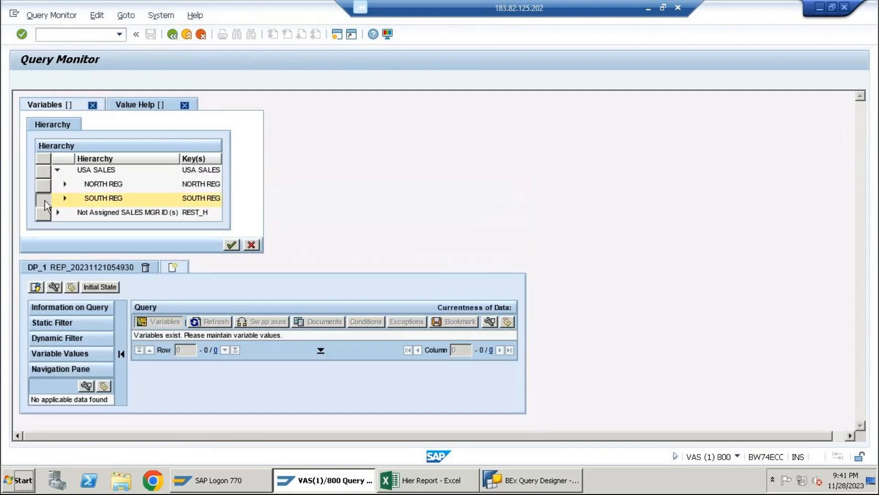
click(230, 245)
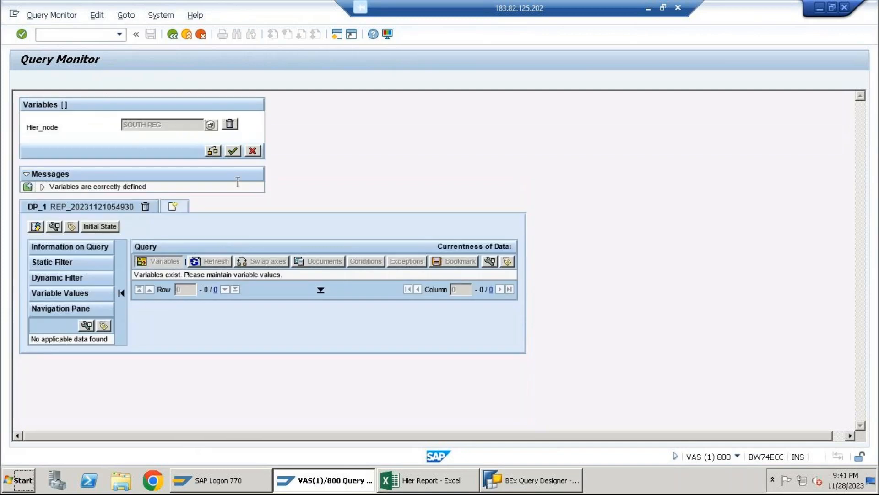
click(234, 151)
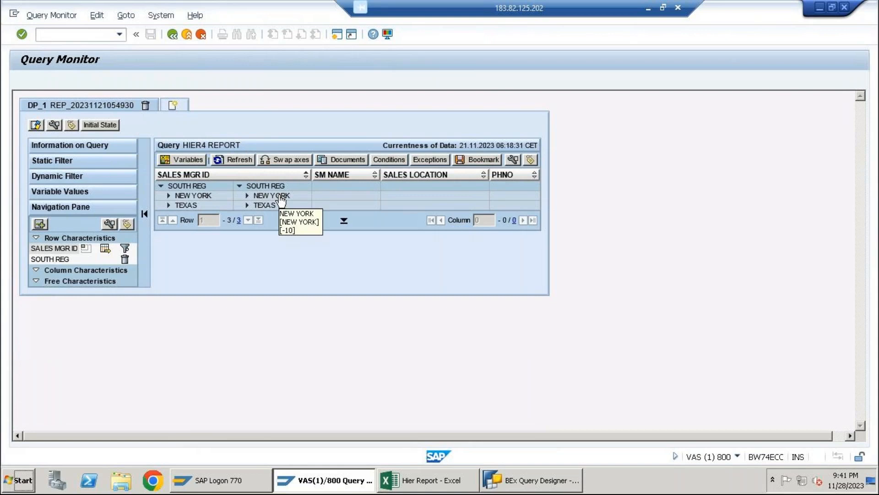
Expand the NEW YORK and TEXAS nodes in the SOUTH REG result to examine their sales managers.
click(169, 195)
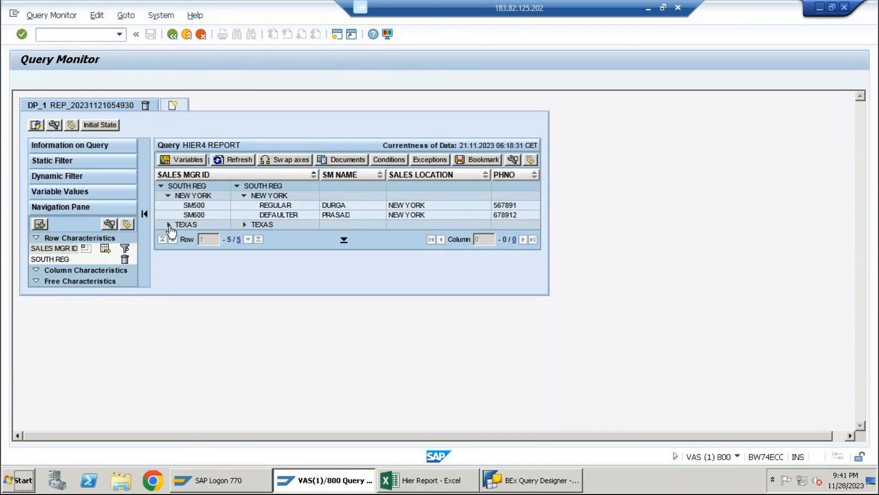
click(168, 224)
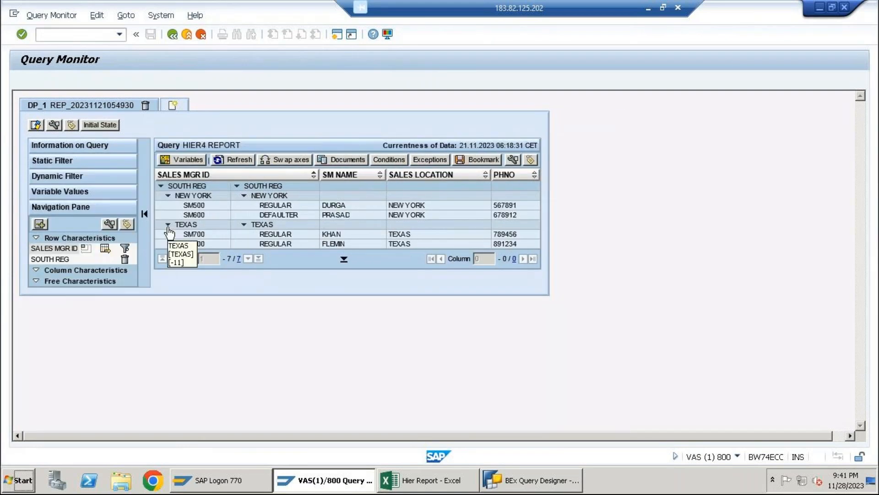
Minimize the remote desktop session and switch to the GoTo meeting window.
click(467, 482)
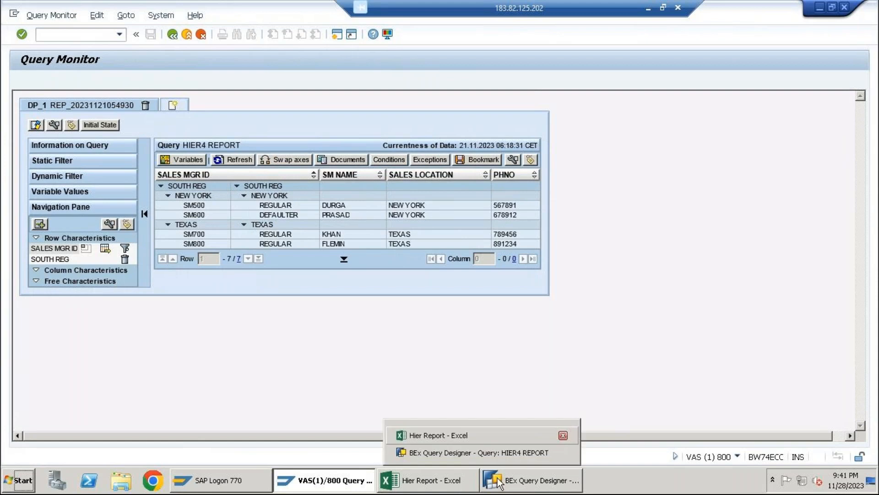
click(648, 8)
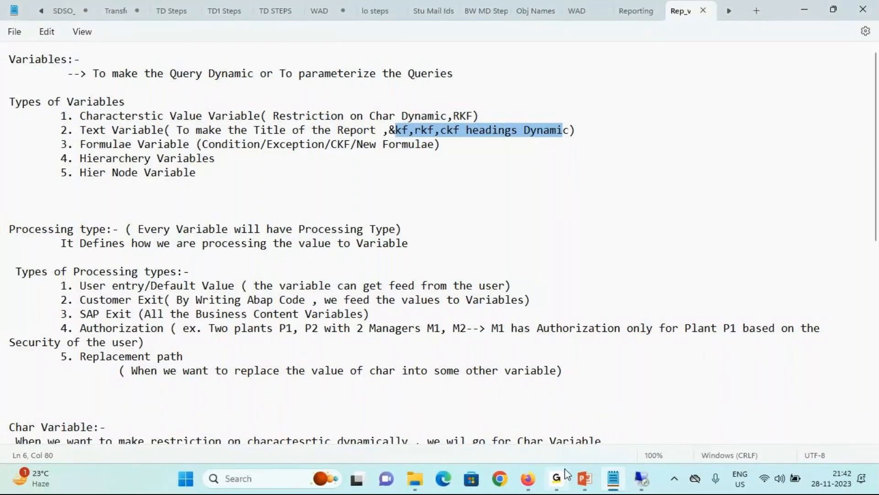
mouse_move(559, 479)
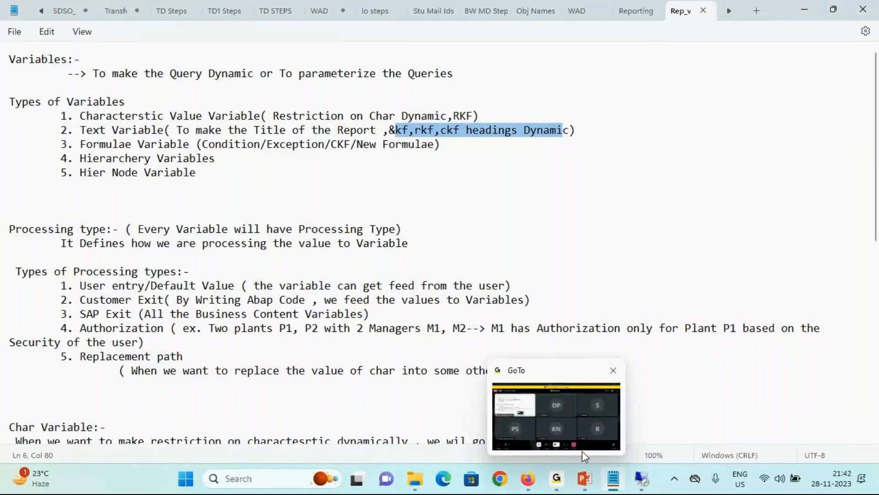
click(586, 375)
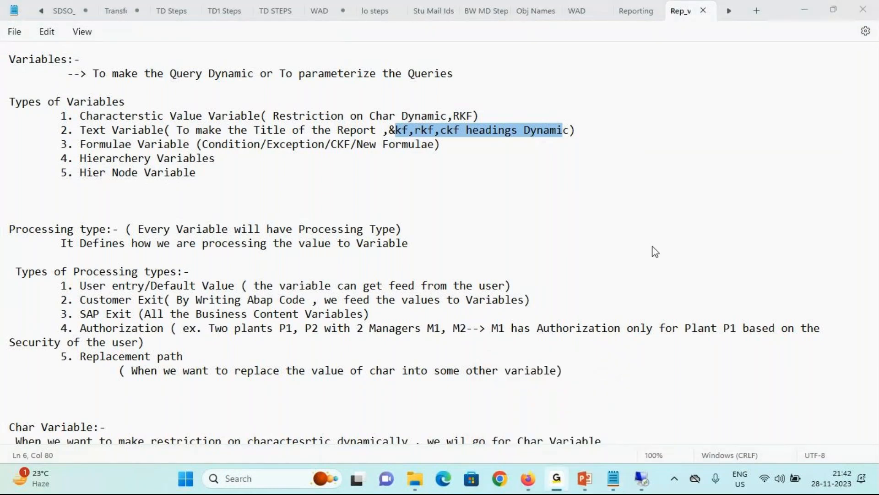